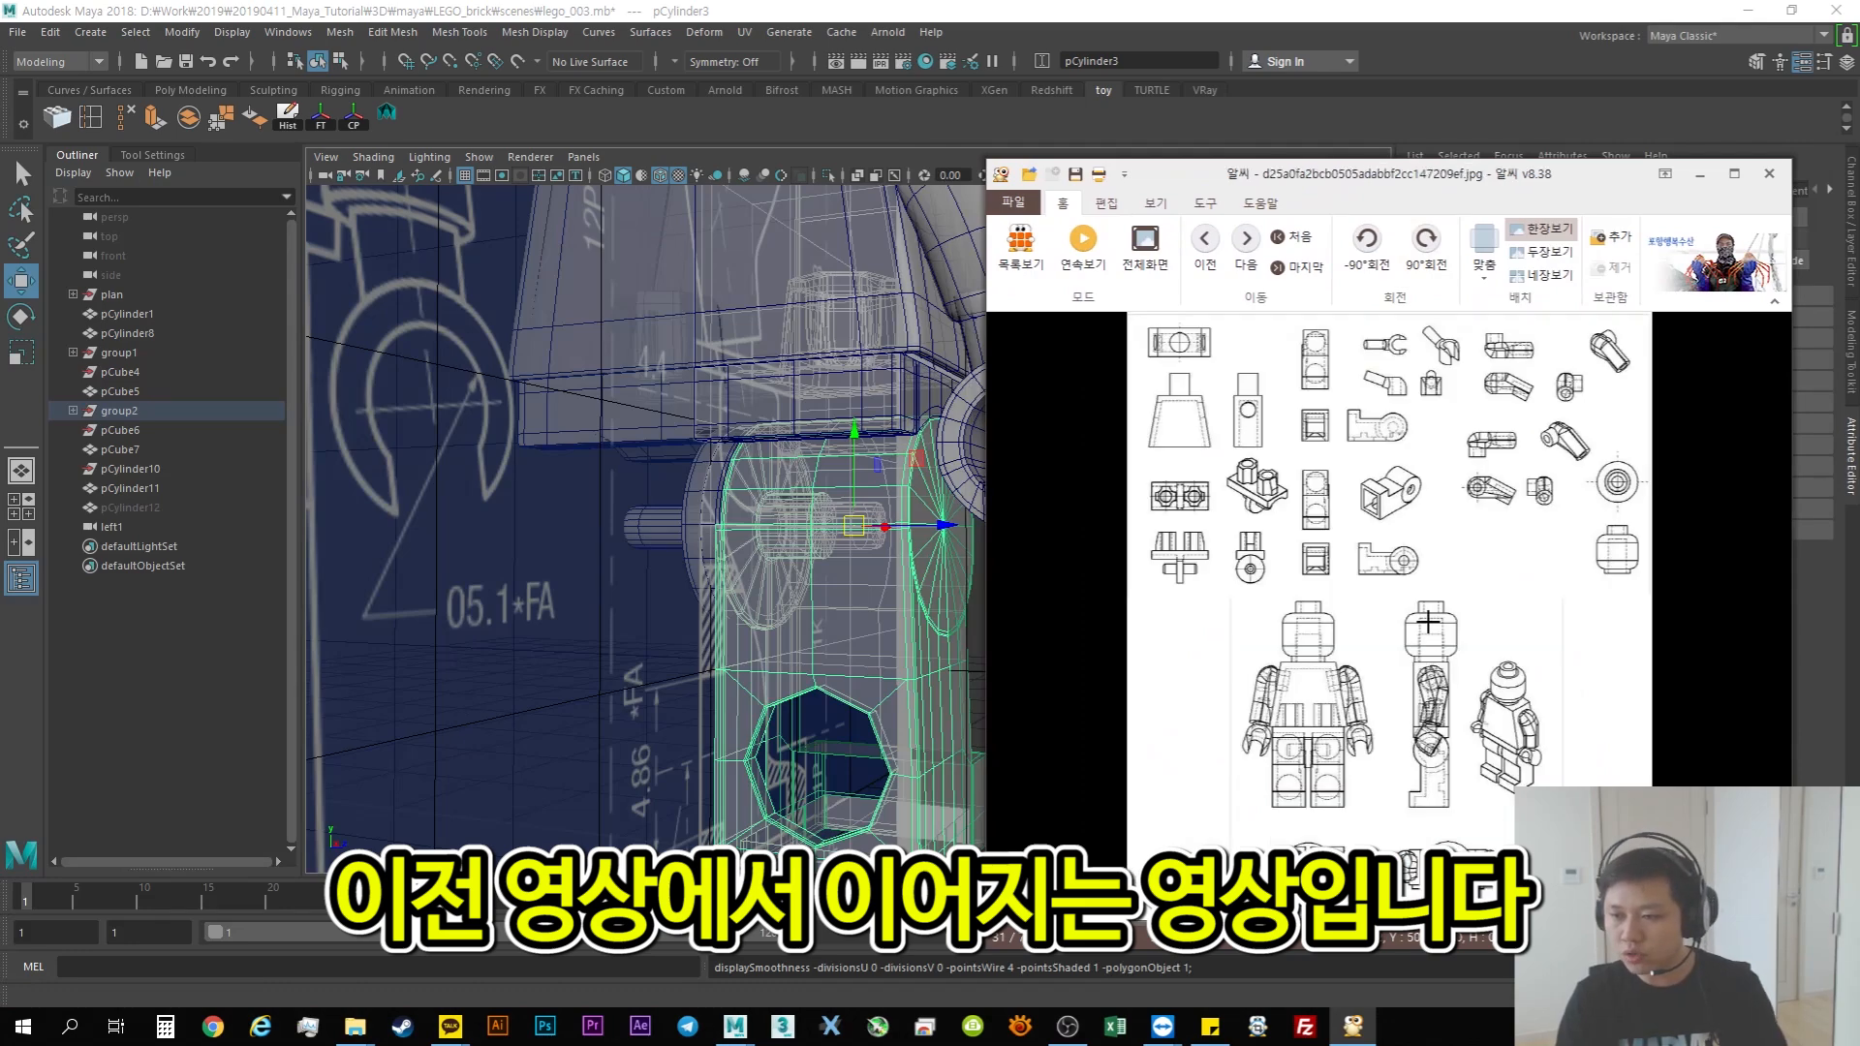
Step: Undo the last two changes to bring back the octagonal cylinder, and move it from the lower hole up to the leg's upper part
{"action": "scroll", "coordinate": [1351, 656], "scroll_direction": "up", "scroll_amount": 6, "text": "ctrl"}
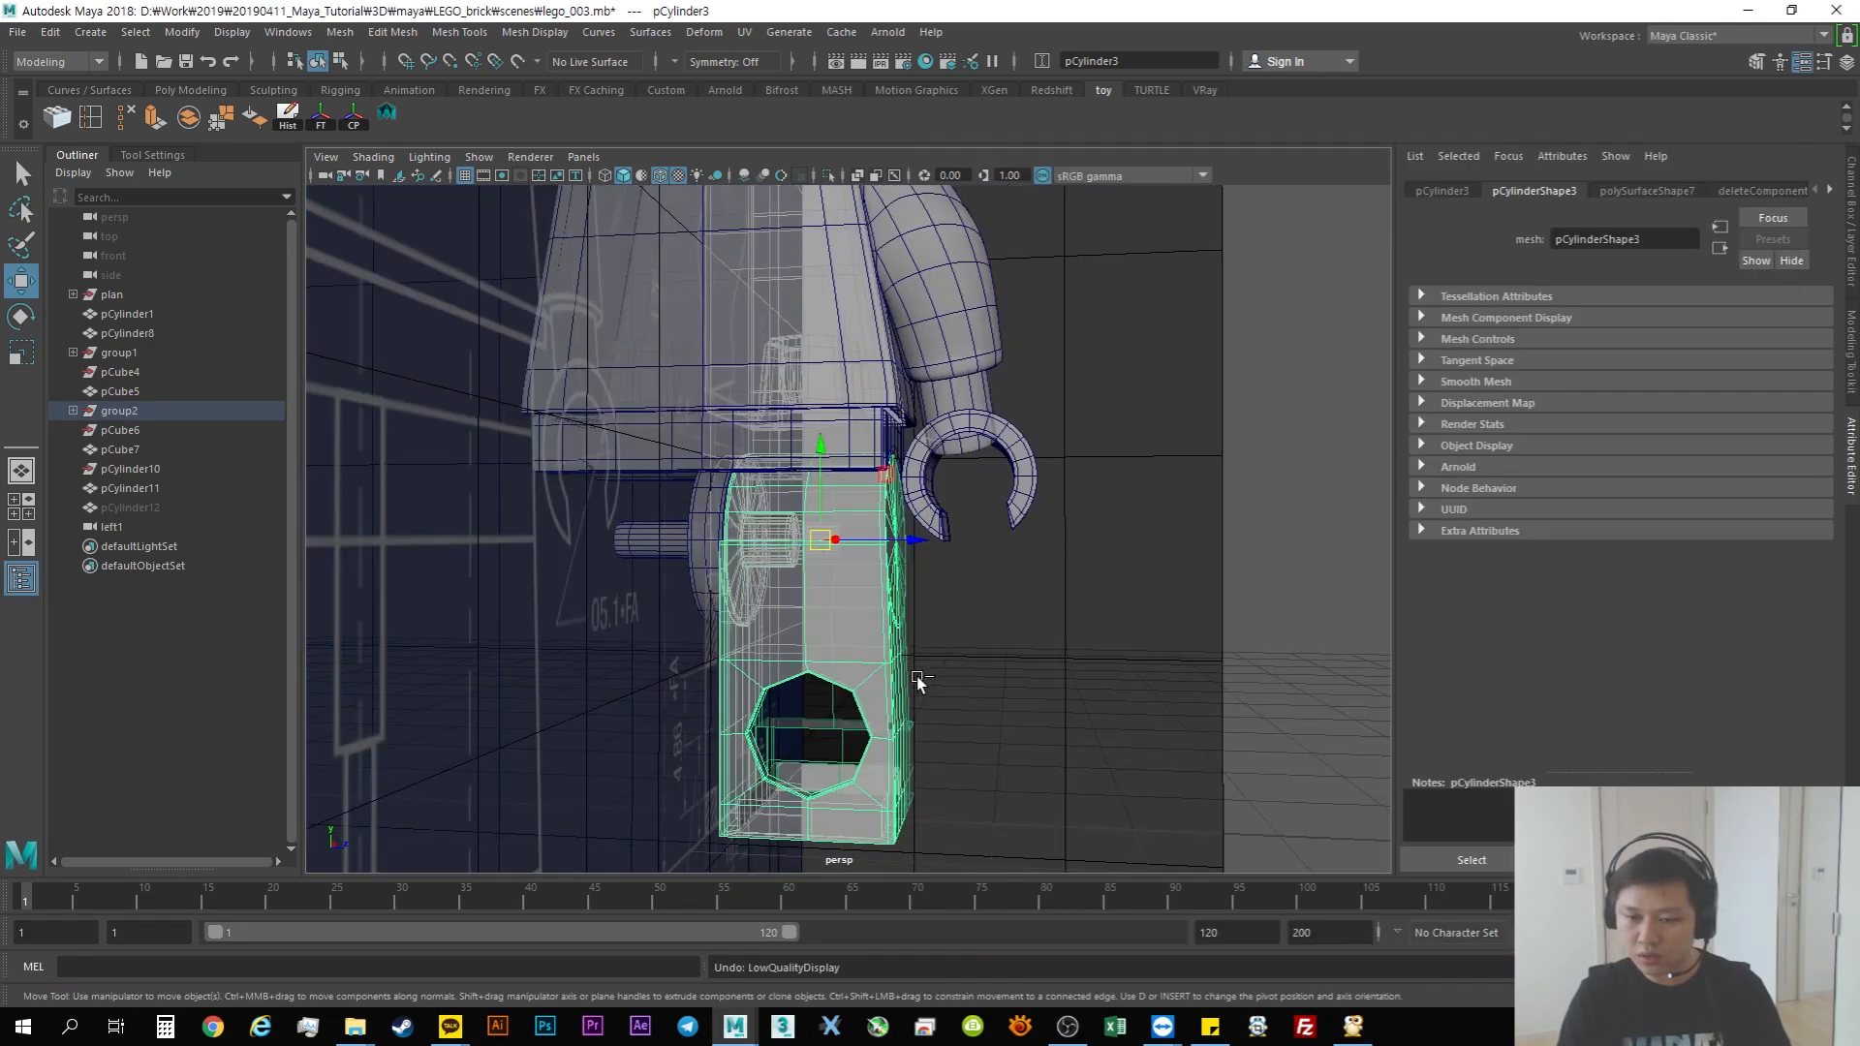
{"action": "key", "text": "ctrl+z"}
{"action": "key", "text": "ctrl+z"}
{"action": "left_click_drag", "start_coordinate": [810, 673], "coordinate": [810, 463]}
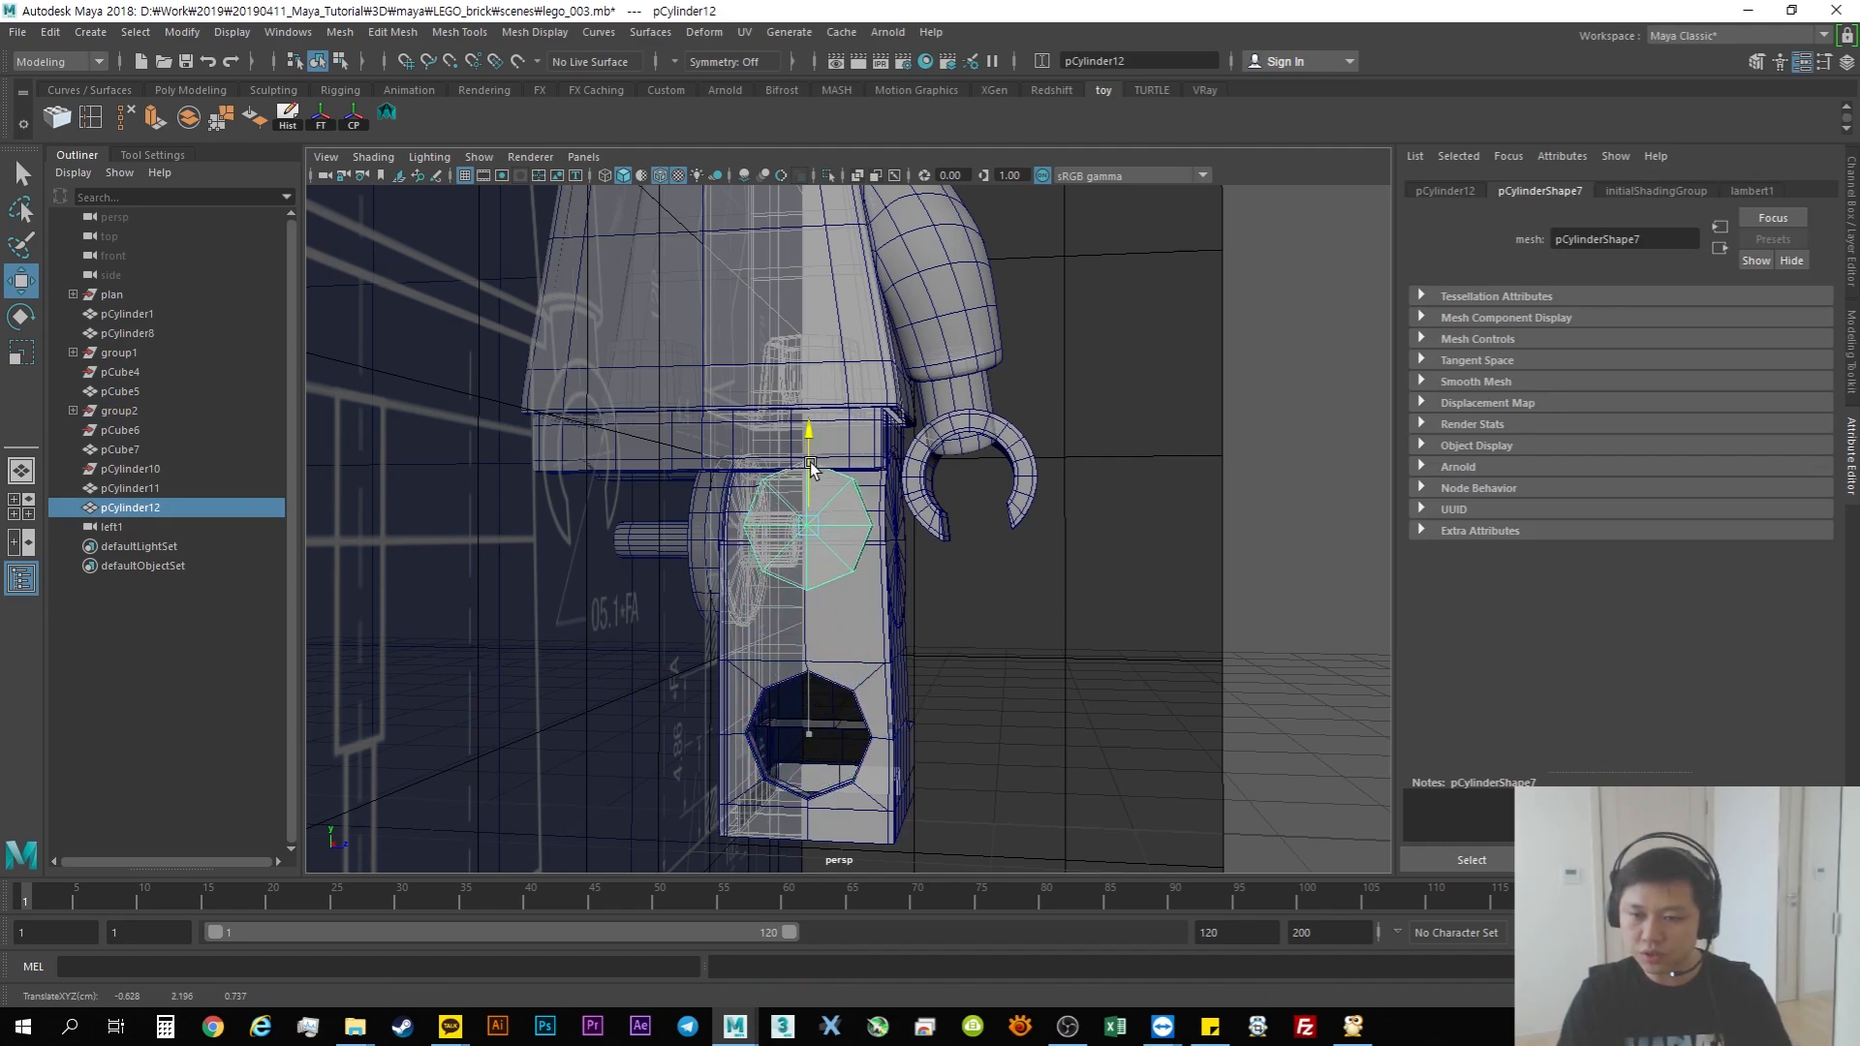
Step: Display the object channels instead of the attributes, and hide the blueprint planes on layer1
{"action": "scroll", "coordinate": [843, 471], "scroll_direction": "down", "scroll_amount": 3}
{"action": "left_click_drag", "start_coordinate": [885, 510], "coordinate": [906, 523], "text": "alt"}
{"action": "left_click", "coordinate": [850, 604]}
{"action": "left_click", "coordinate": [1071, 449]}
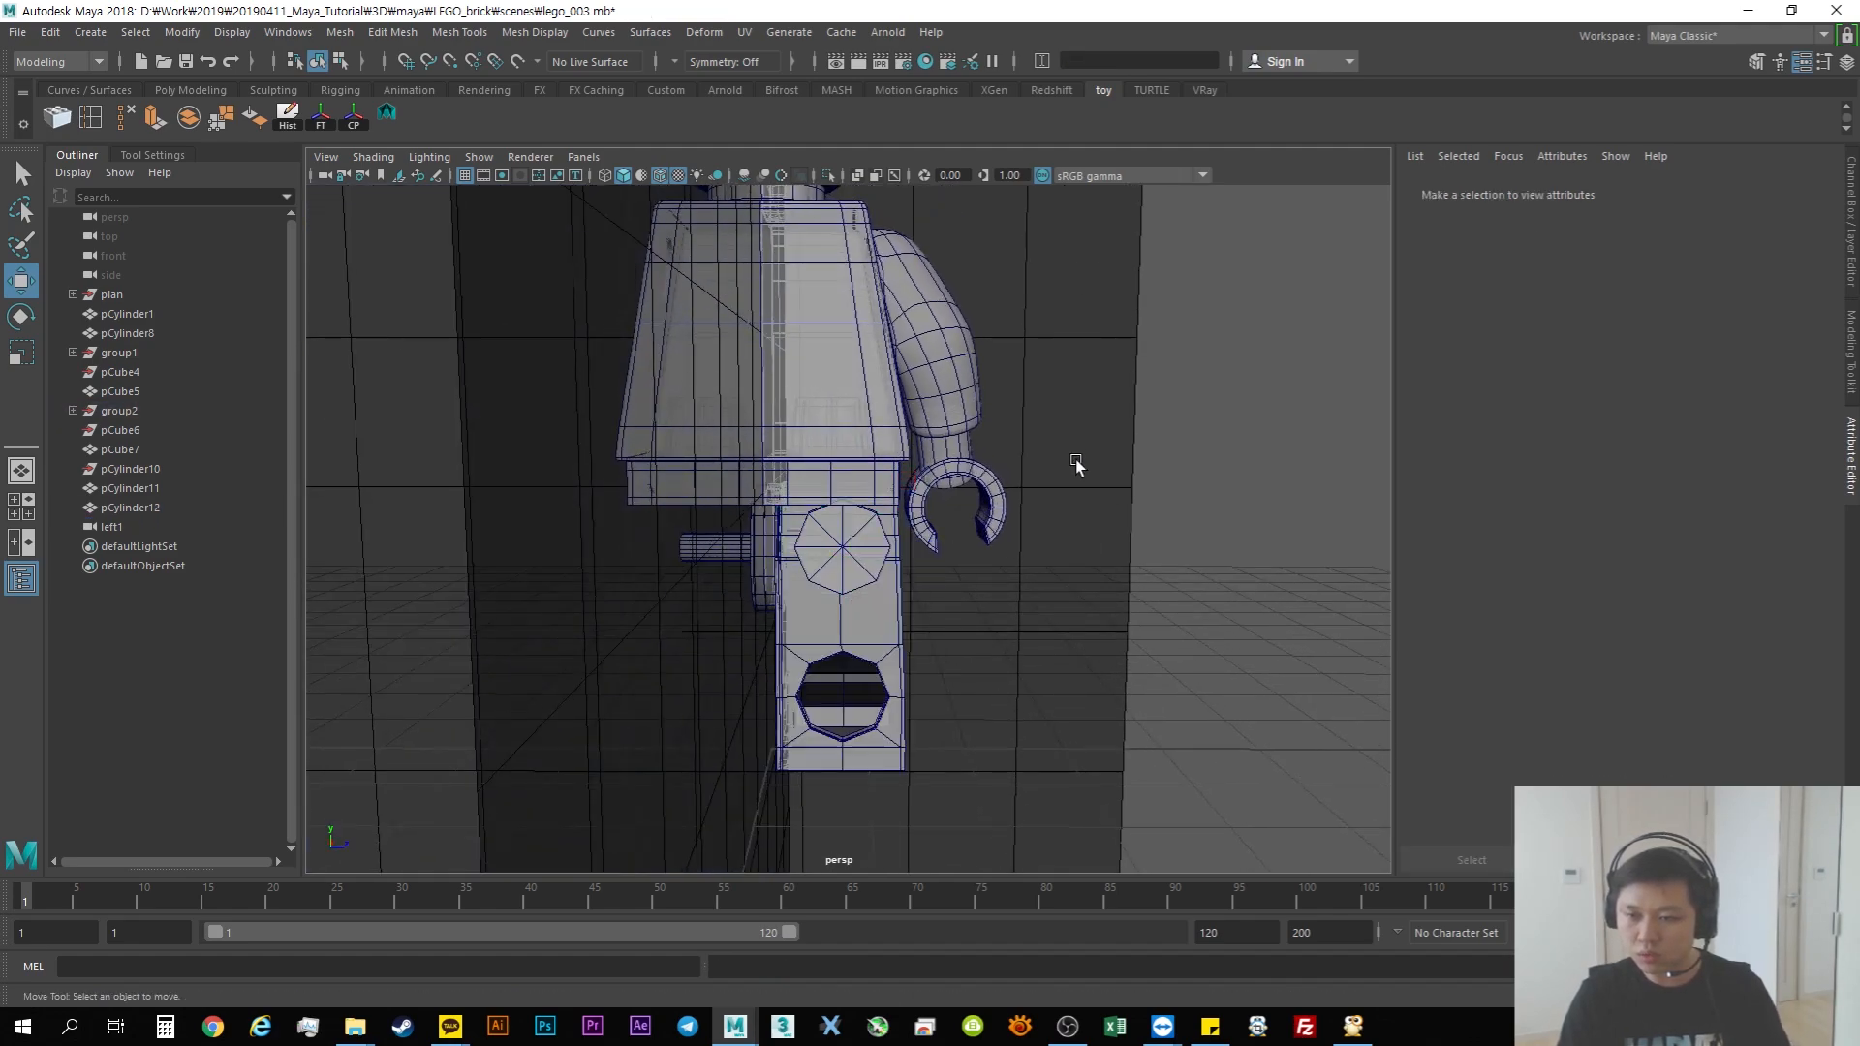
{"action": "key", "text": "ctrl+a"}
{"action": "left_click", "coordinate": [1552, 743]}
{"action": "left_click_drag", "start_coordinate": [1112, 730], "coordinate": [1118, 673], "text": "alt"}
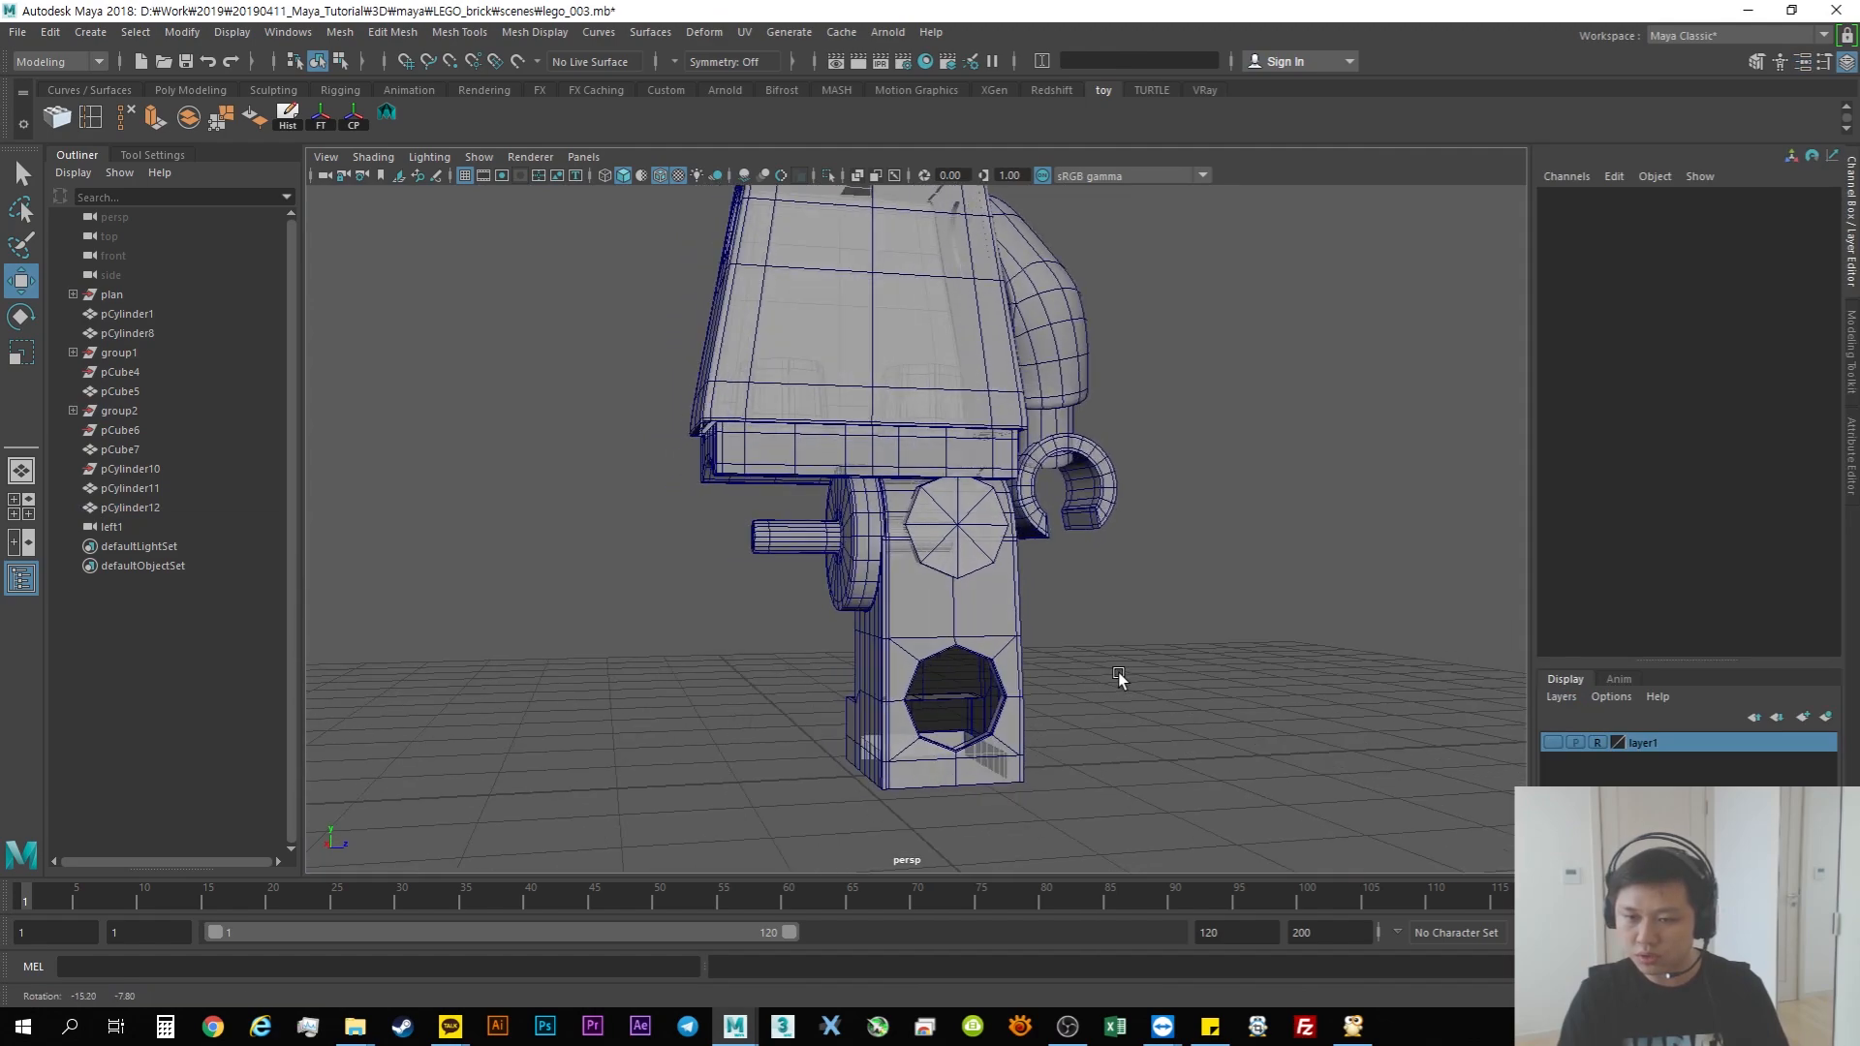
Step: Place the octagonal cylinder against the leg's outer face at Translate X -0.019 and frame it up close
{"action": "left_click", "coordinate": [852, 439]}
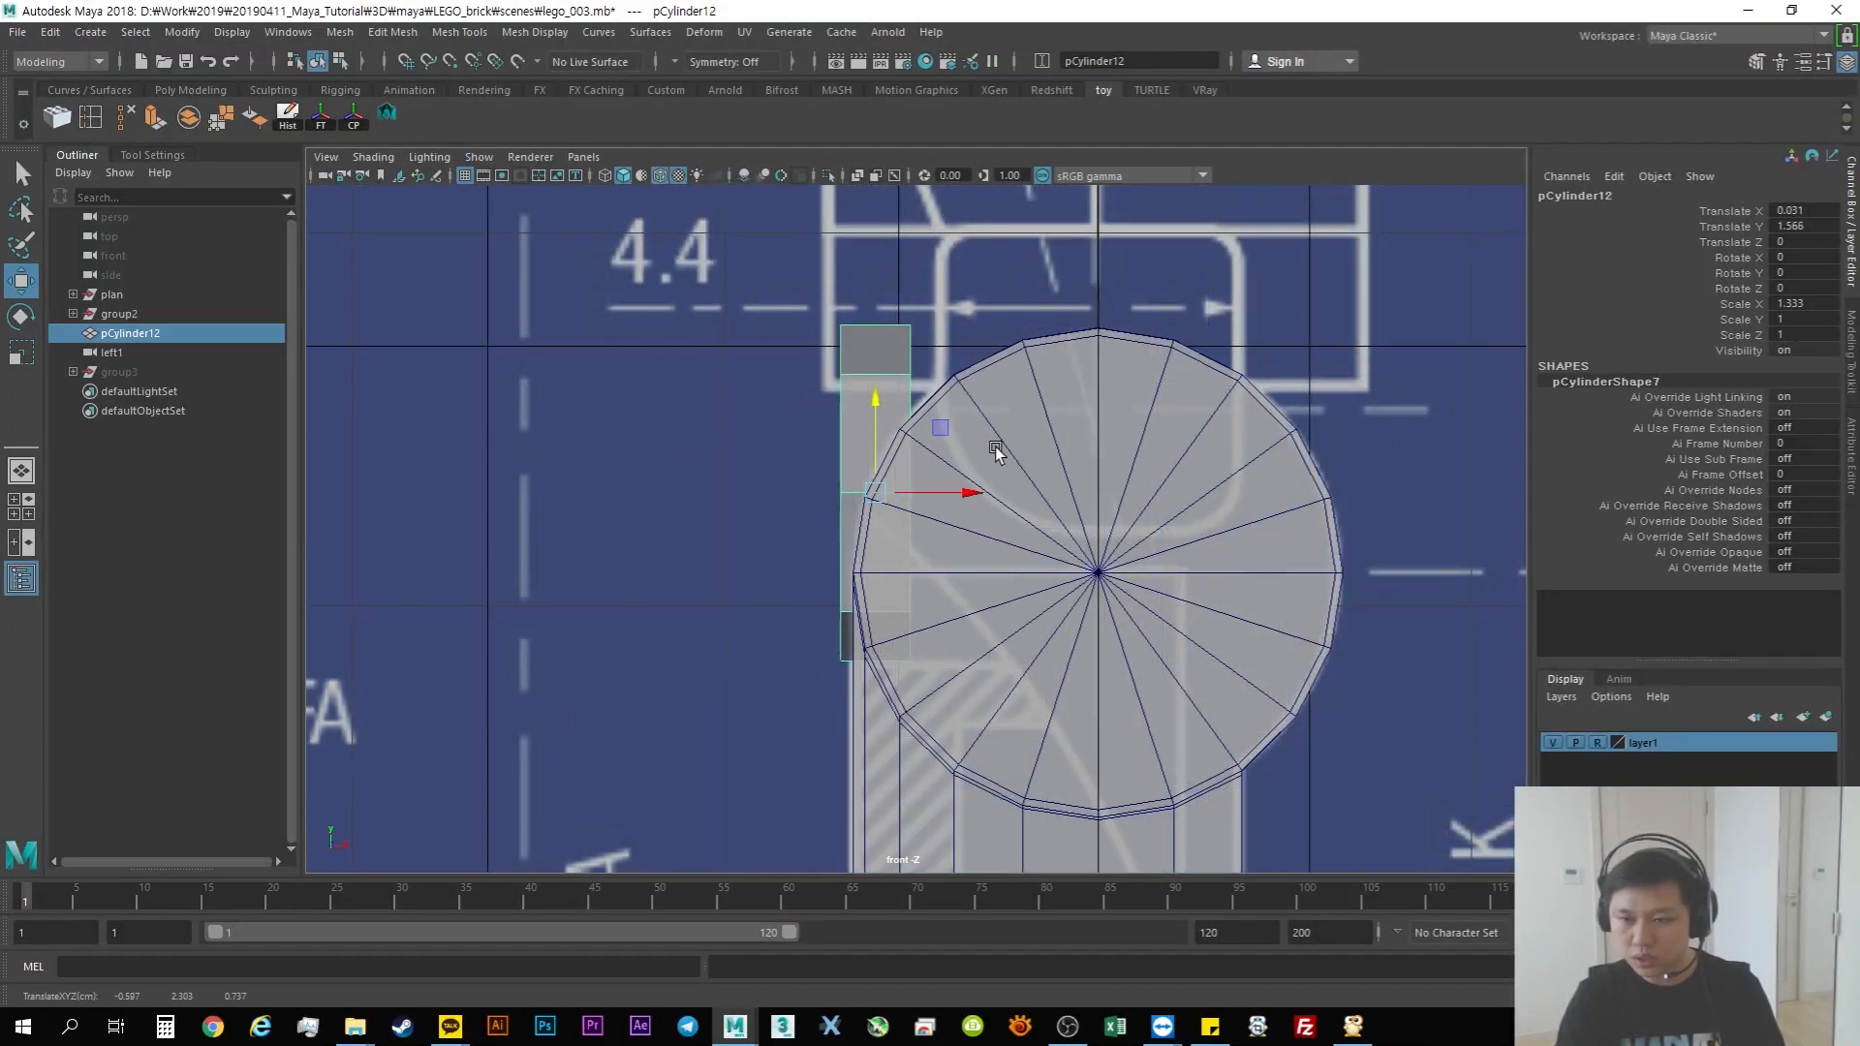
{"action": "left_click", "coordinate": [1057, 518]}
{"action": "key", "text": "space"}
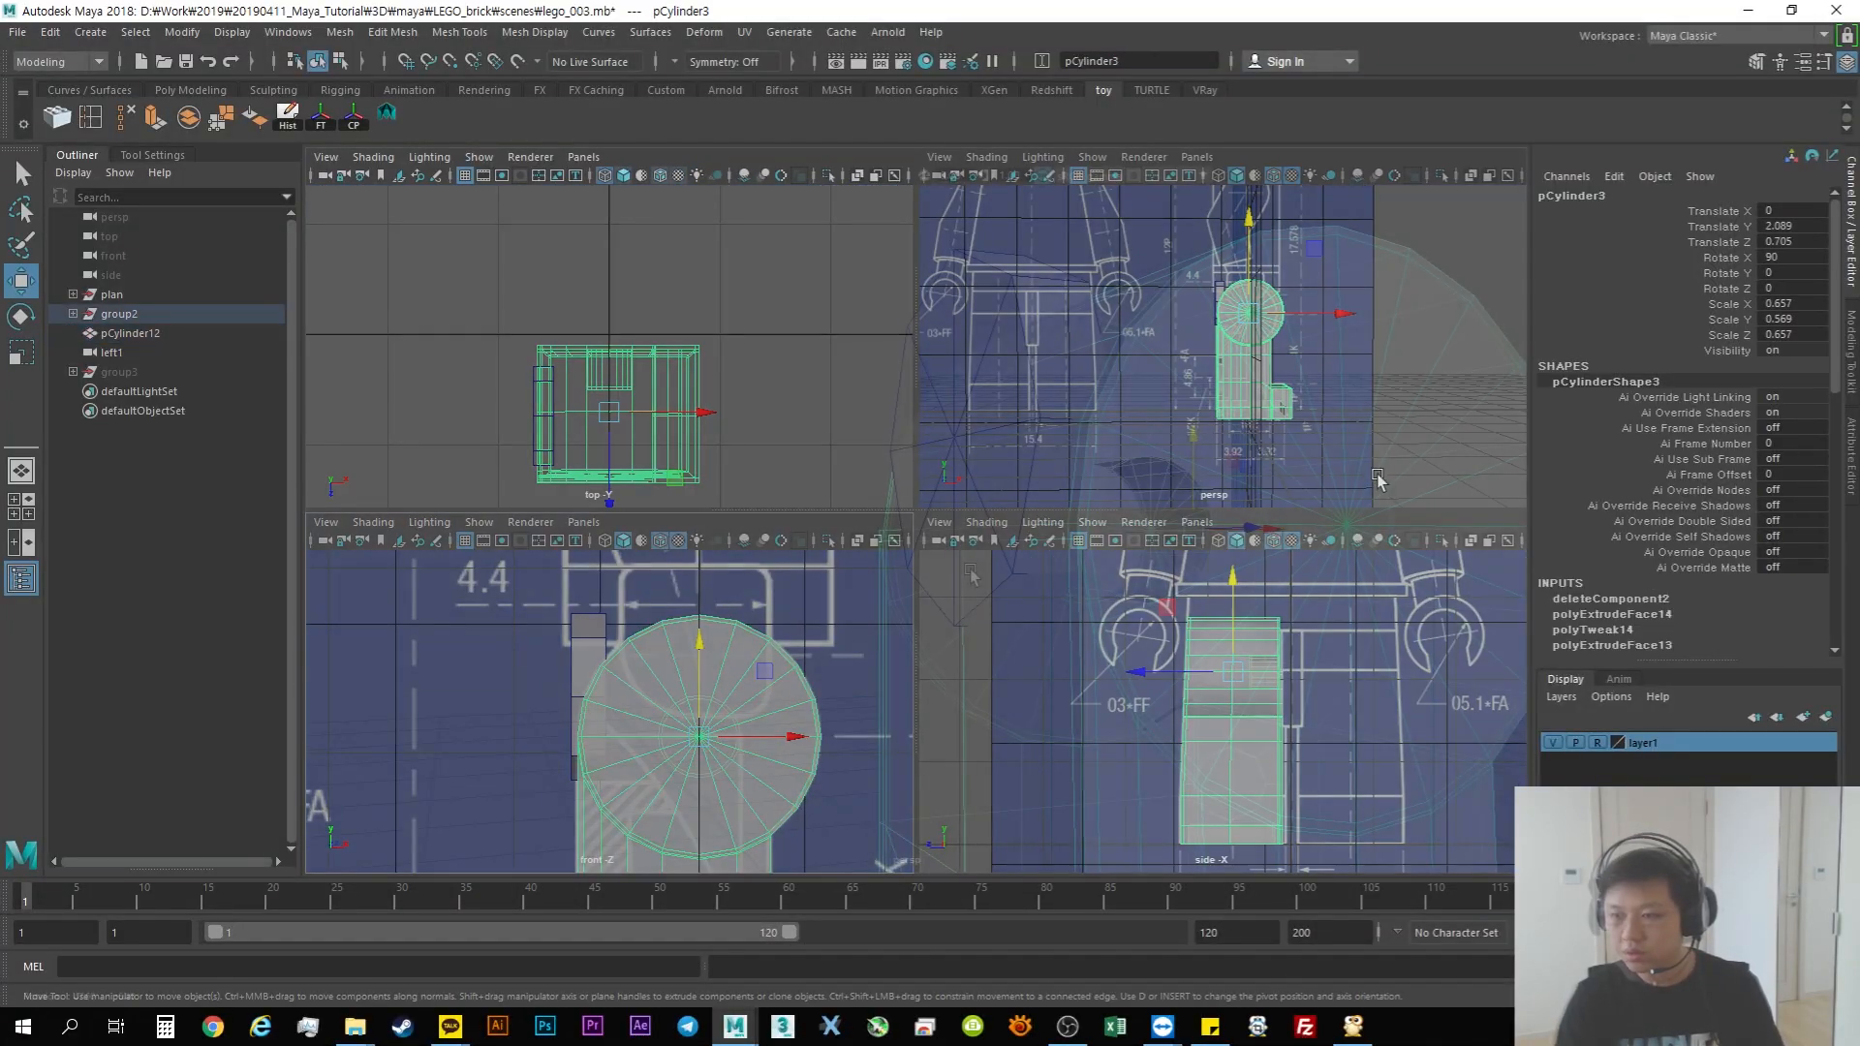
{"action": "key", "text": "space"}
{"action": "left_click", "coordinate": [1000, 404]}
{"action": "key", "text": "f"}
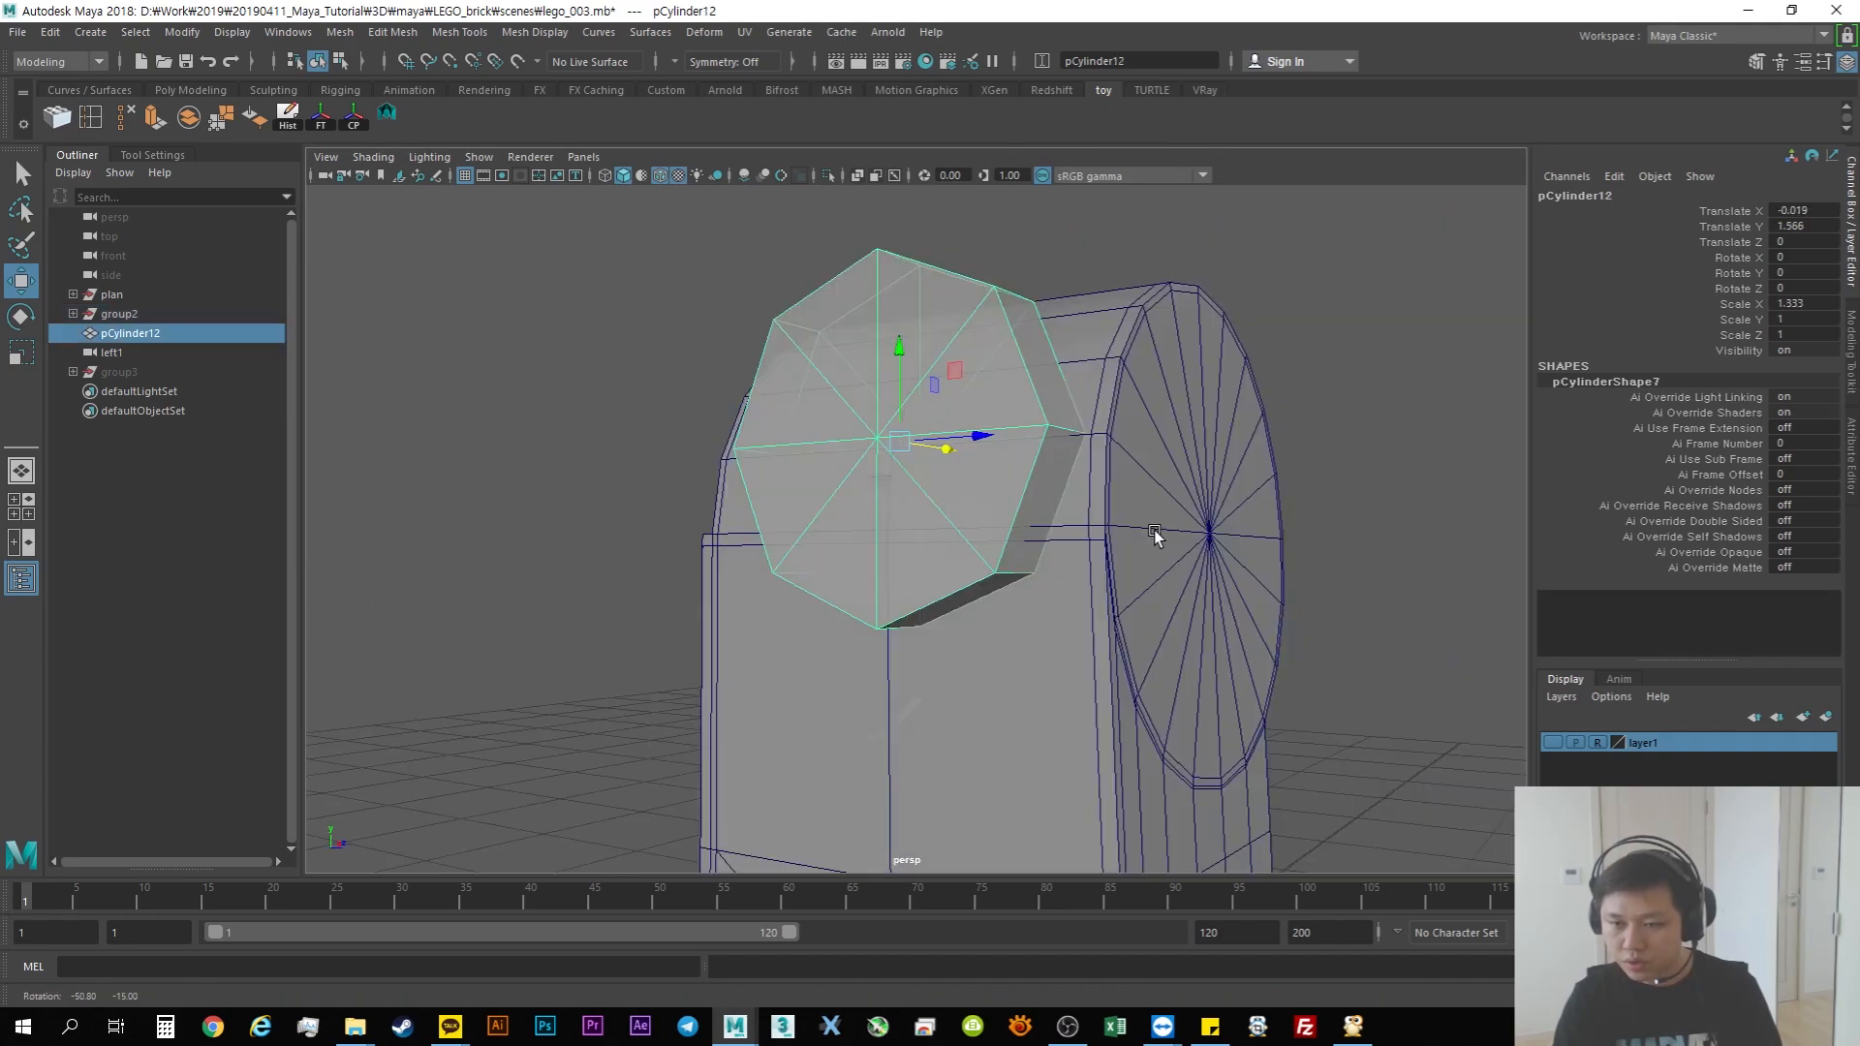
{"action": "left_click_drag", "start_coordinate": [1087, 652], "coordinate": [1048, 669], "text": "alt"}
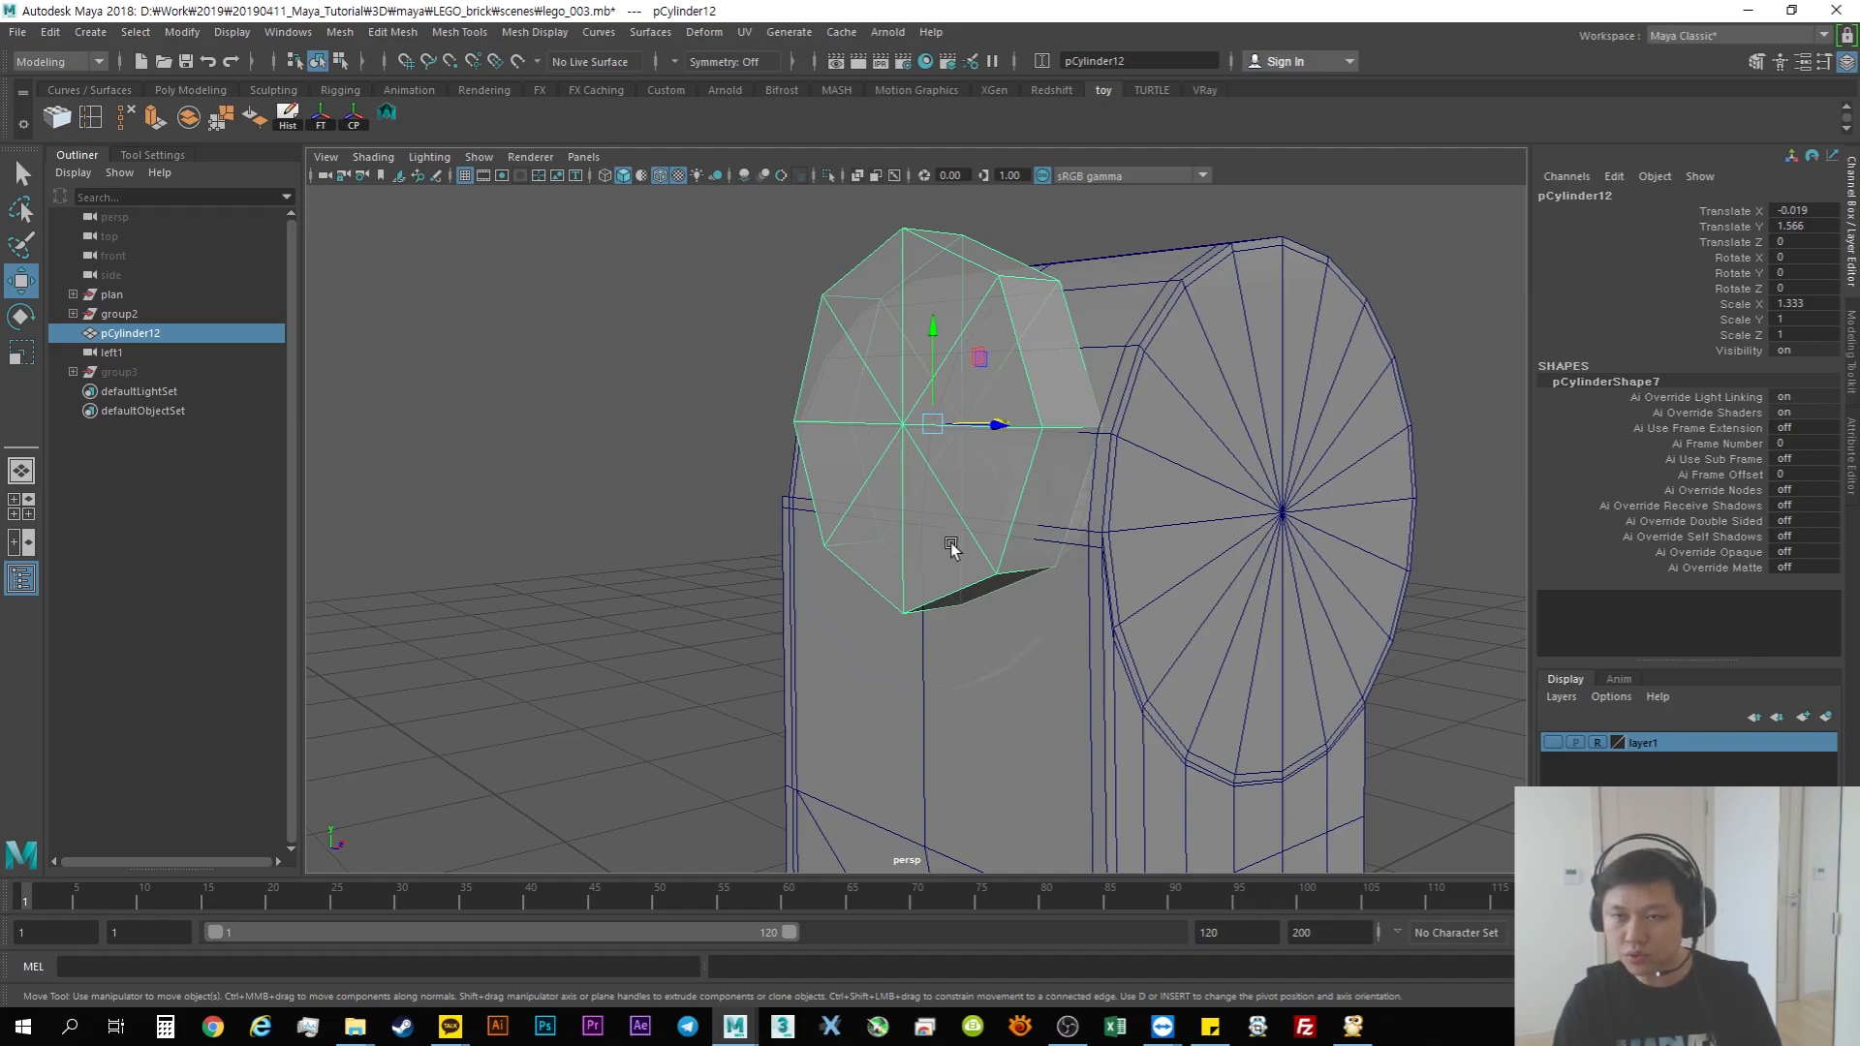
Step: Insert a horizontal edge loop across the leg just below the octagonal cylinder's lowest corner
{"action": "left_click", "coordinate": [91, 115]}
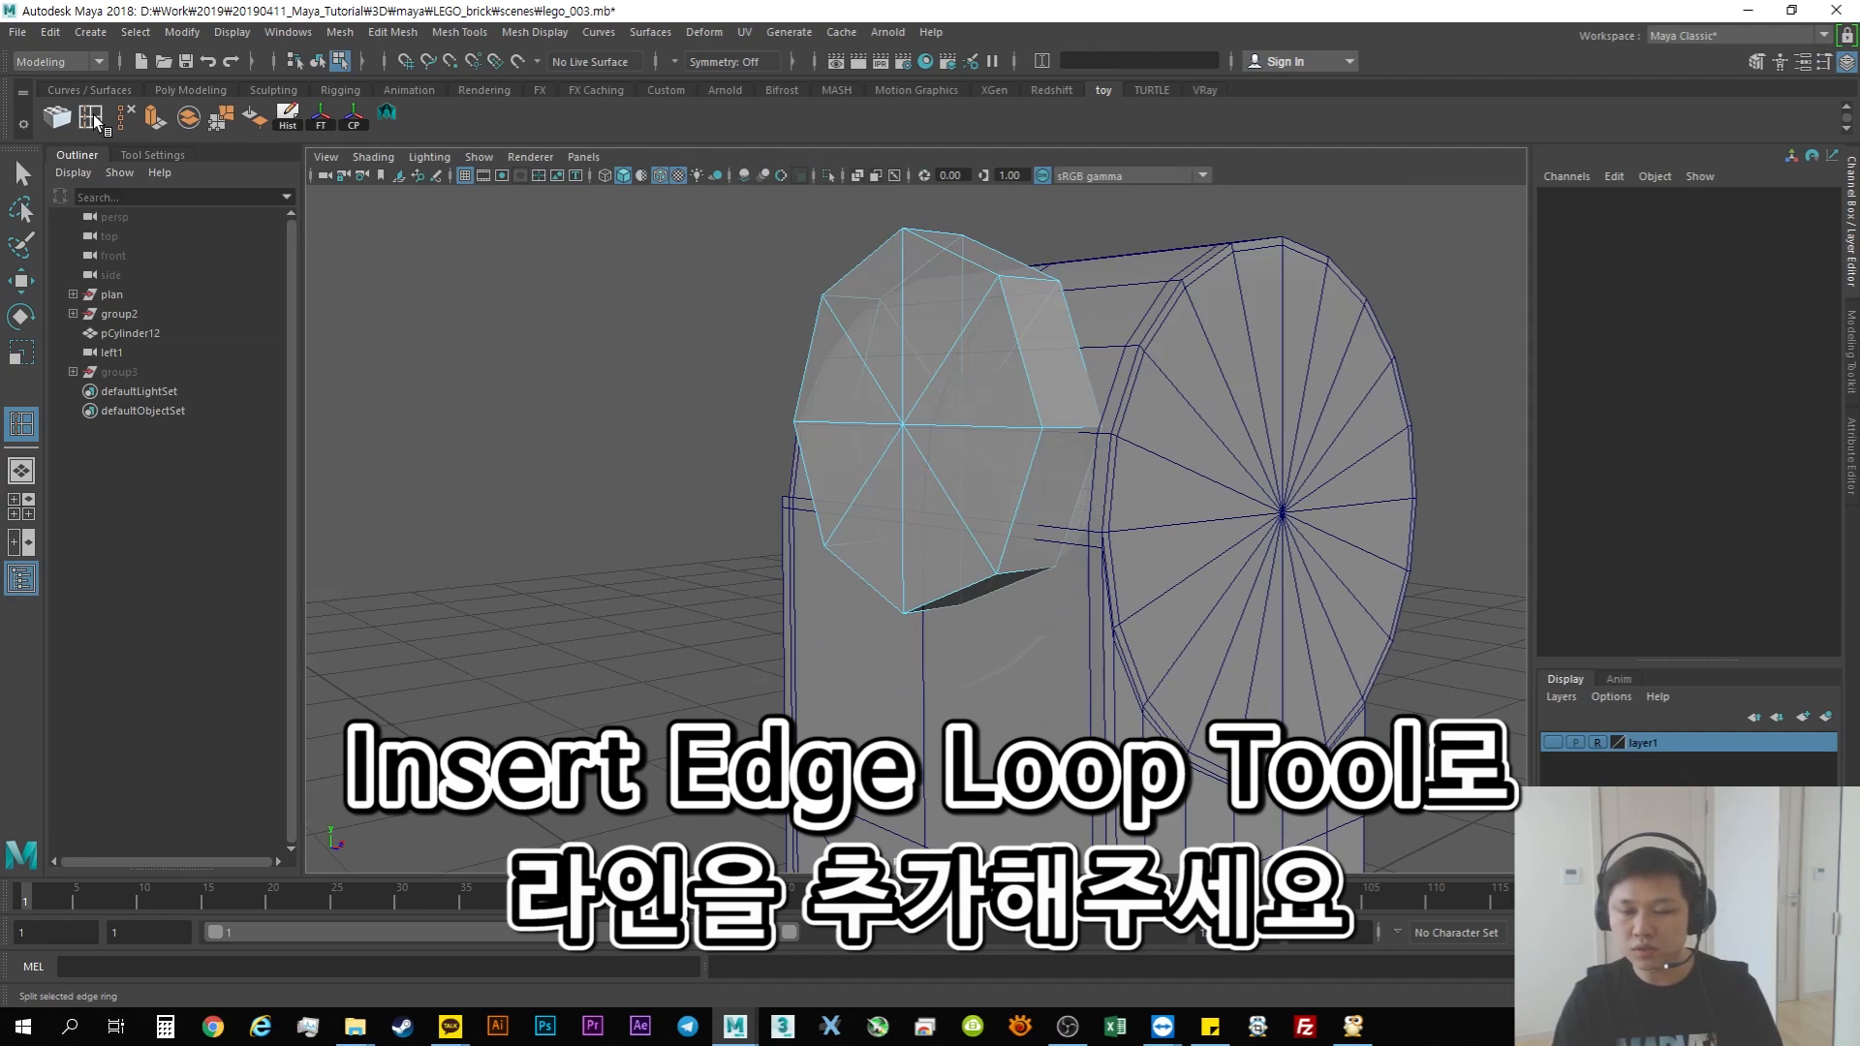
{"action": "left_click_drag", "start_coordinate": [987, 668], "coordinate": [957, 579], "text": "alt"}
{"action": "left_click", "coordinate": [1091, 620]}
{"action": "key", "text": "w"}
{"action": "key", "text": "F8"}
{"action": "left_click_drag", "start_coordinate": [965, 647], "coordinate": [930, 571], "text": "alt"}
{"action": "key", "text": "space"}
{"action": "key", "text": "space"}
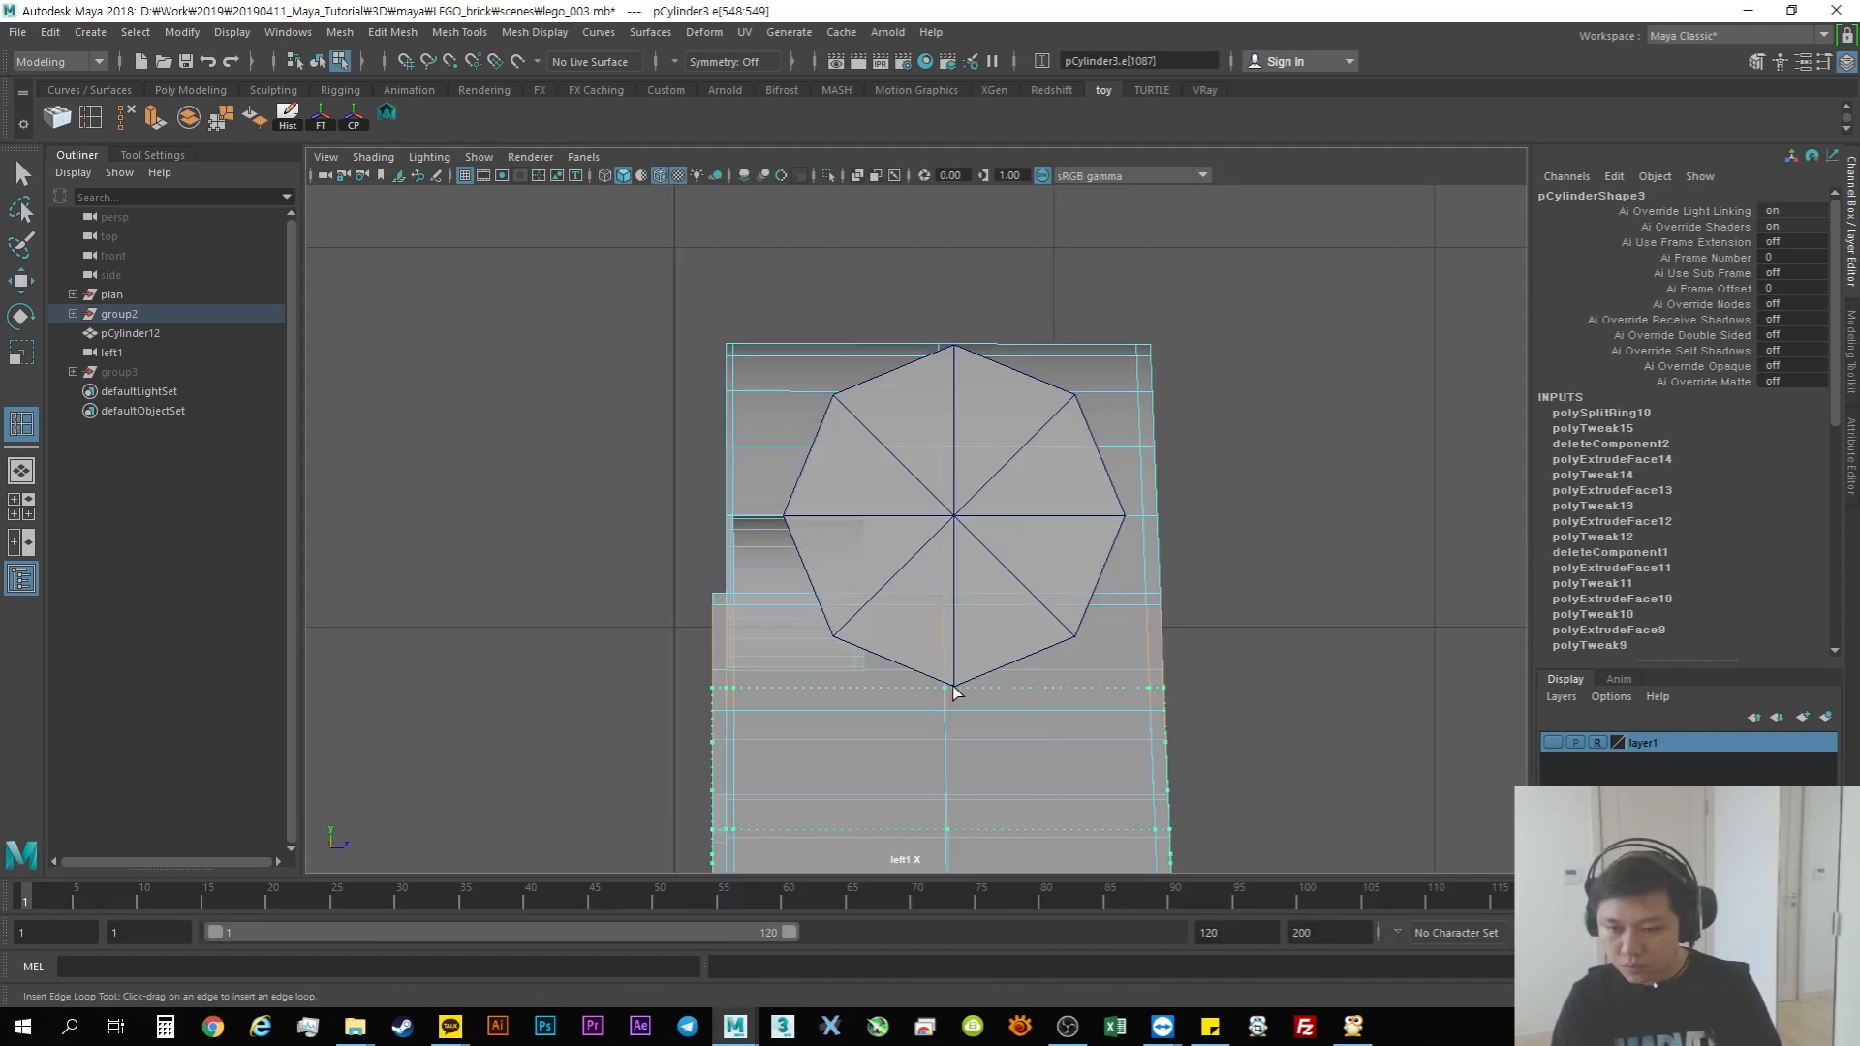
{"action": "left_click", "coordinate": [956, 695]}
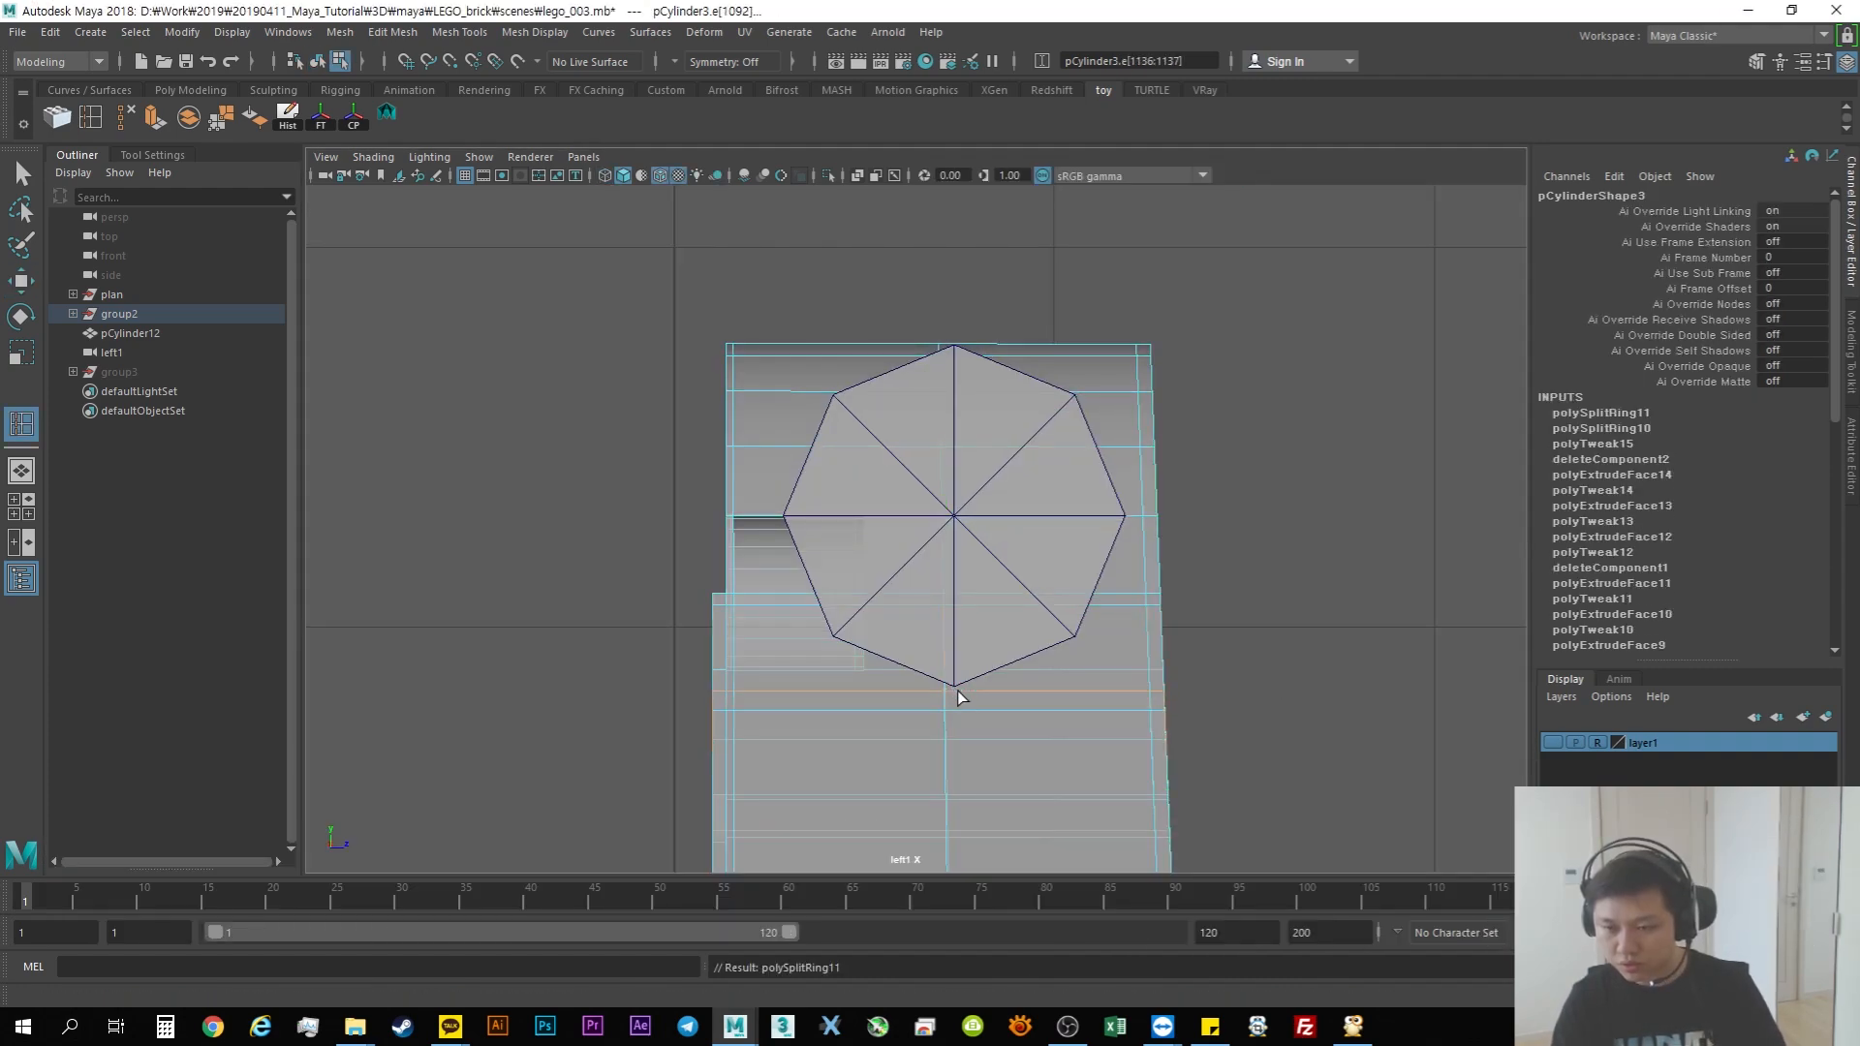
Step: Snap the two centre-line vertices just below the octagonal cylinder sideways onto its vertical centre line
{"action": "key", "text": "w"}
{"action": "right_click_drag", "start_coordinate": [948, 492], "coordinate": [867, 496]}
{"action": "left_click", "coordinate": [946, 691]}
{"action": "key", "text": "v"}
{"action": "left_click_drag", "start_coordinate": [989, 689], "coordinate": [960, 689]}
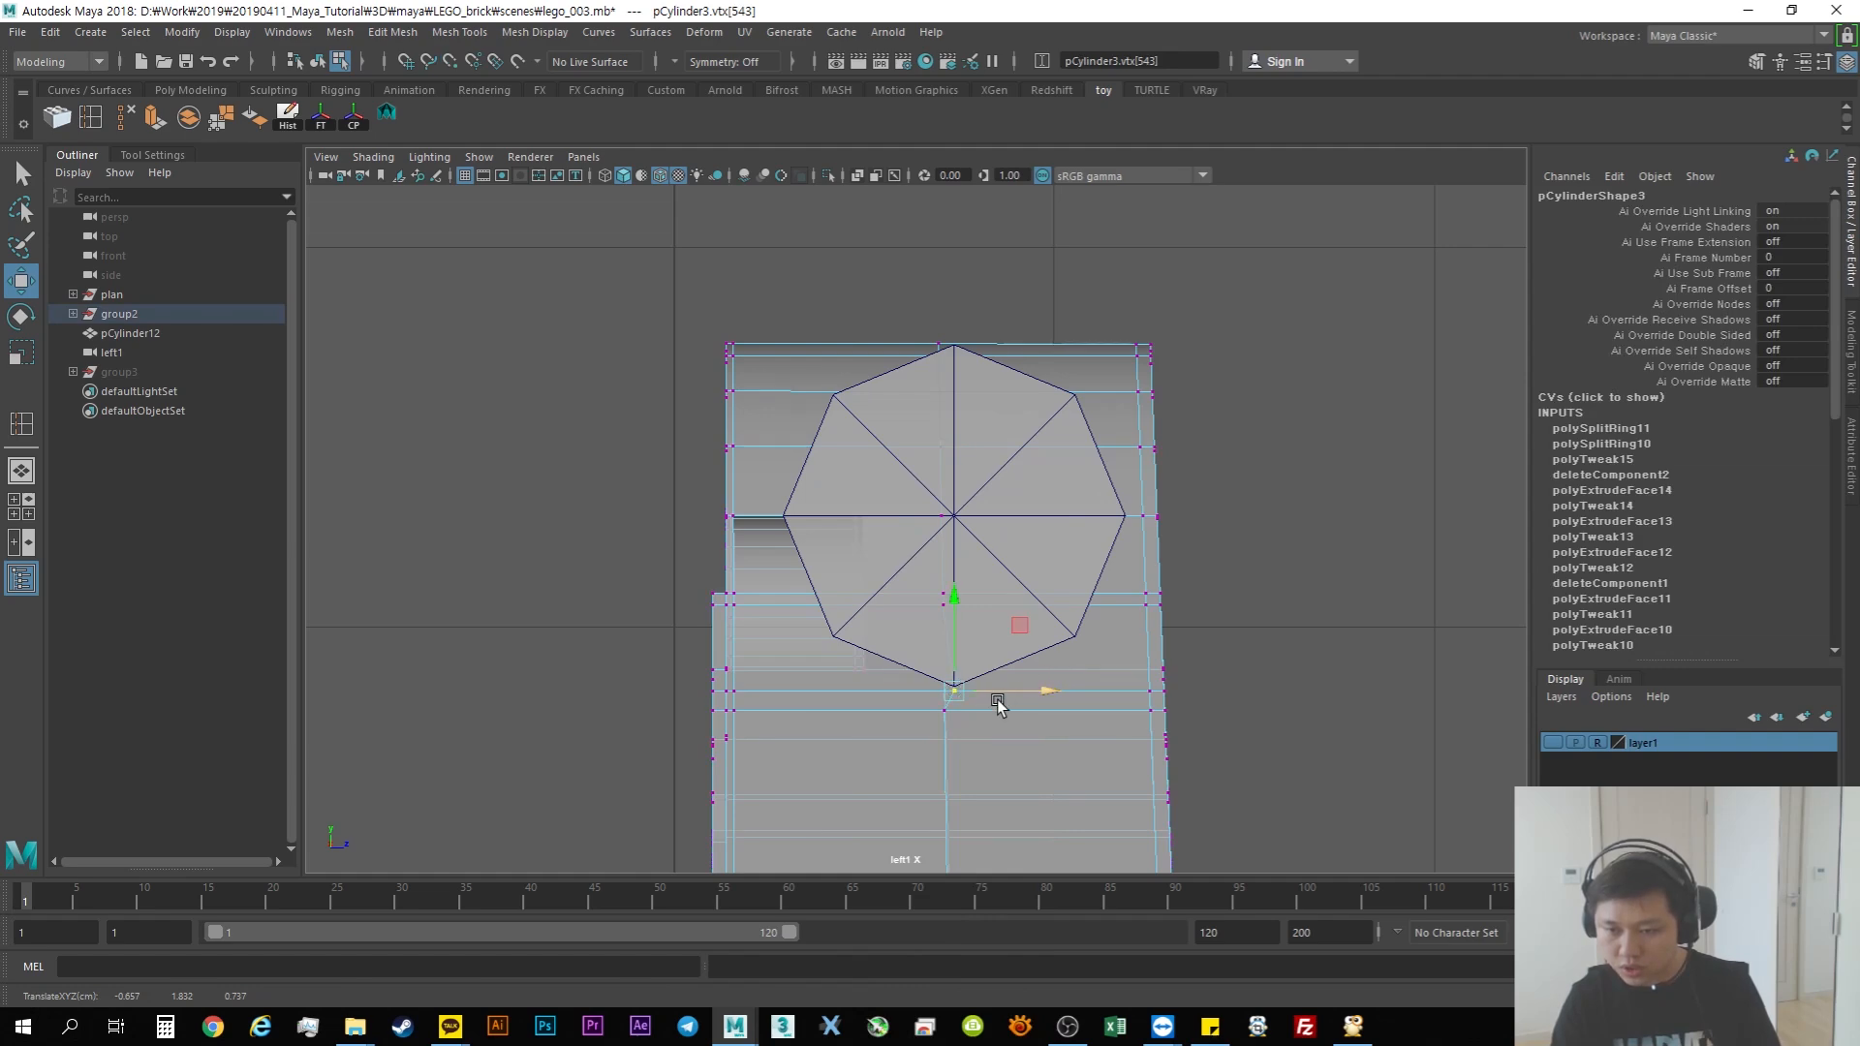
{"action": "left_click", "coordinate": [954, 711]}
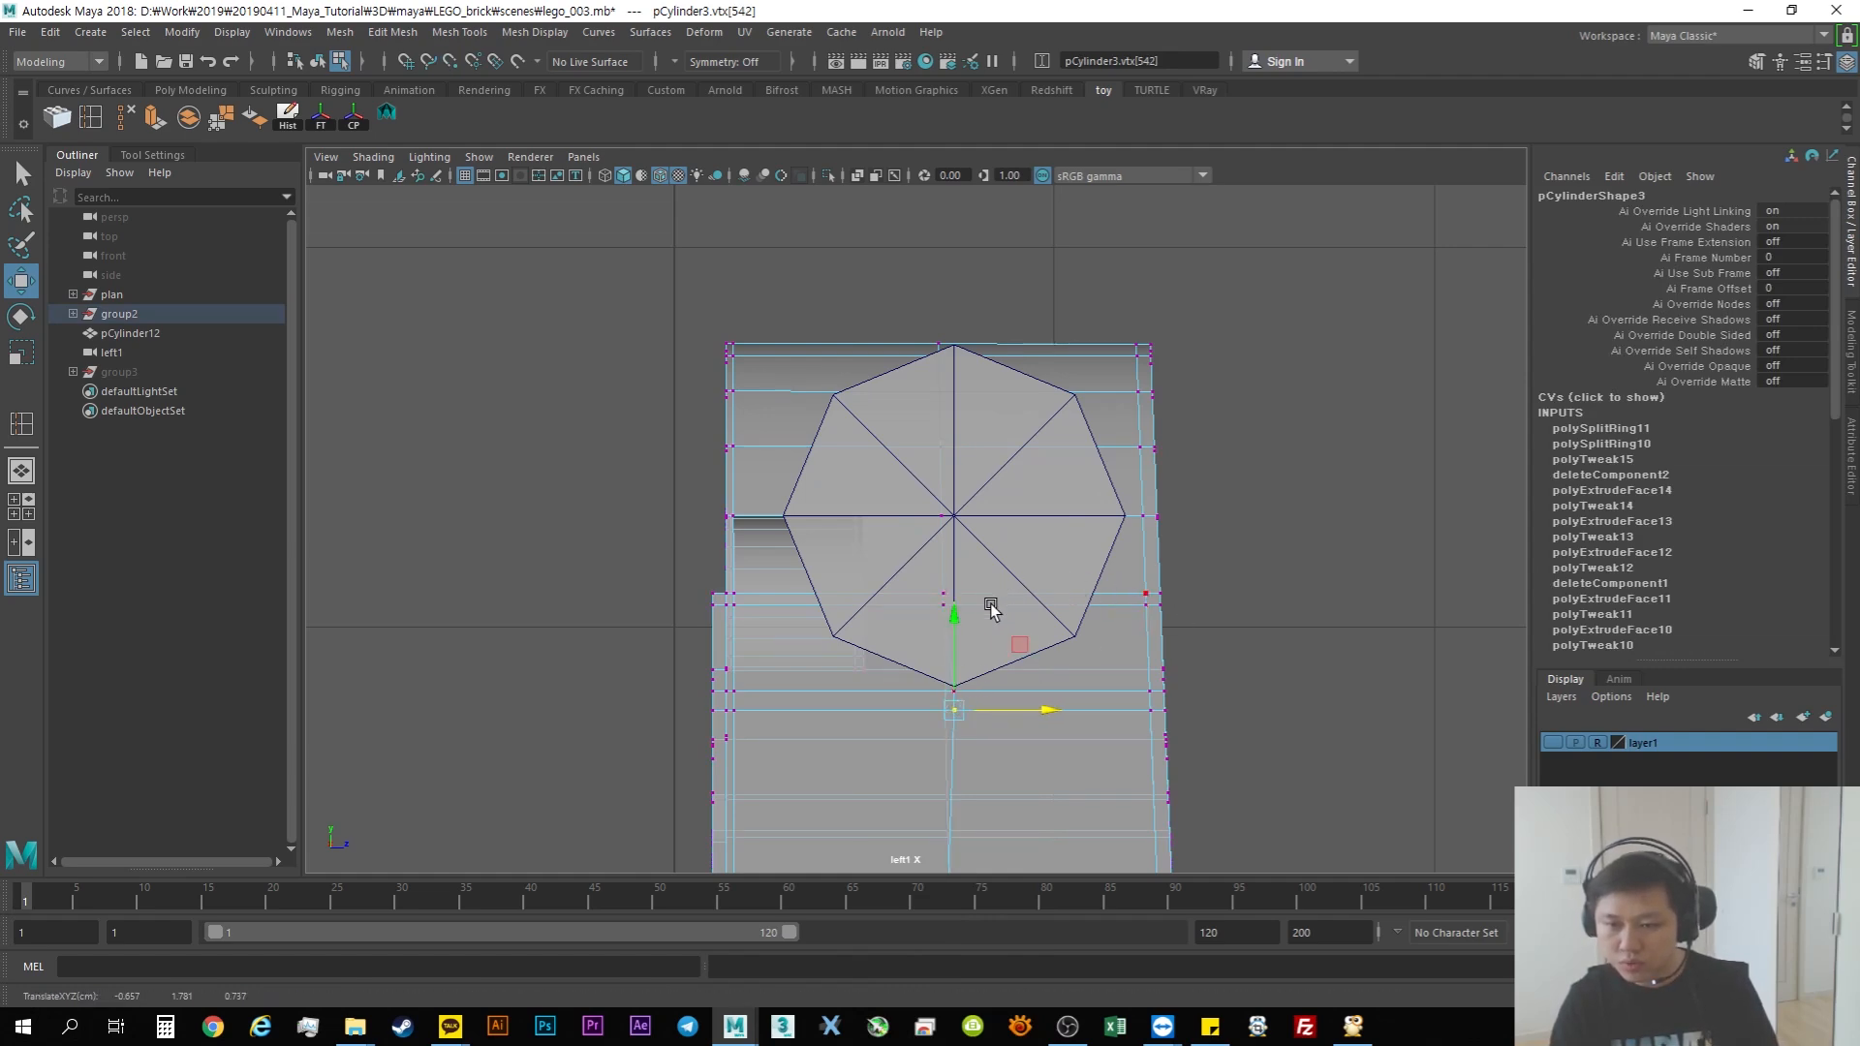
Step: Snap the leg's upper column of centre-line vertices sideways onto the octagonal cylinder's centre line
{"action": "left_click_drag", "start_coordinate": [981, 299], "coordinate": [916, 664]}
{"action": "key", "text": "v"}
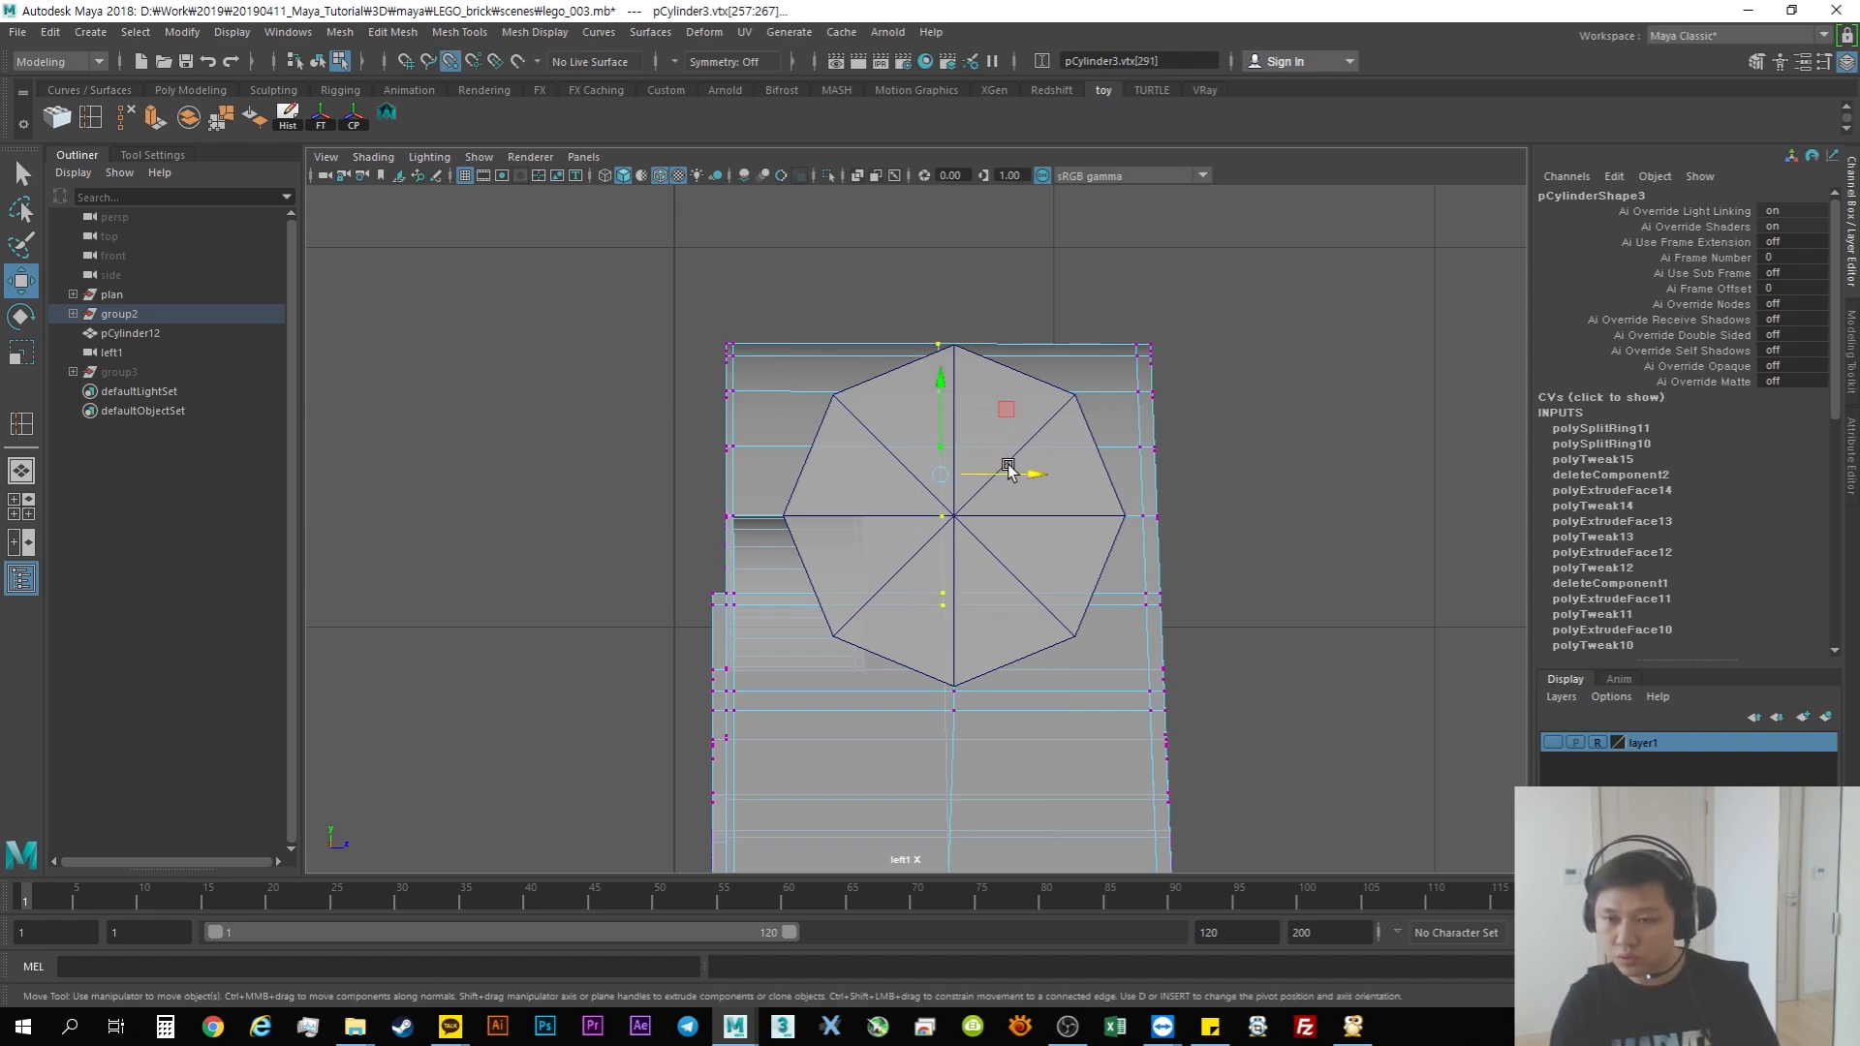
{"action": "left_click_drag", "start_coordinate": [1016, 475], "coordinate": [952, 474]}
{"action": "key", "text": "r"}
{"action": "key", "text": "w"}
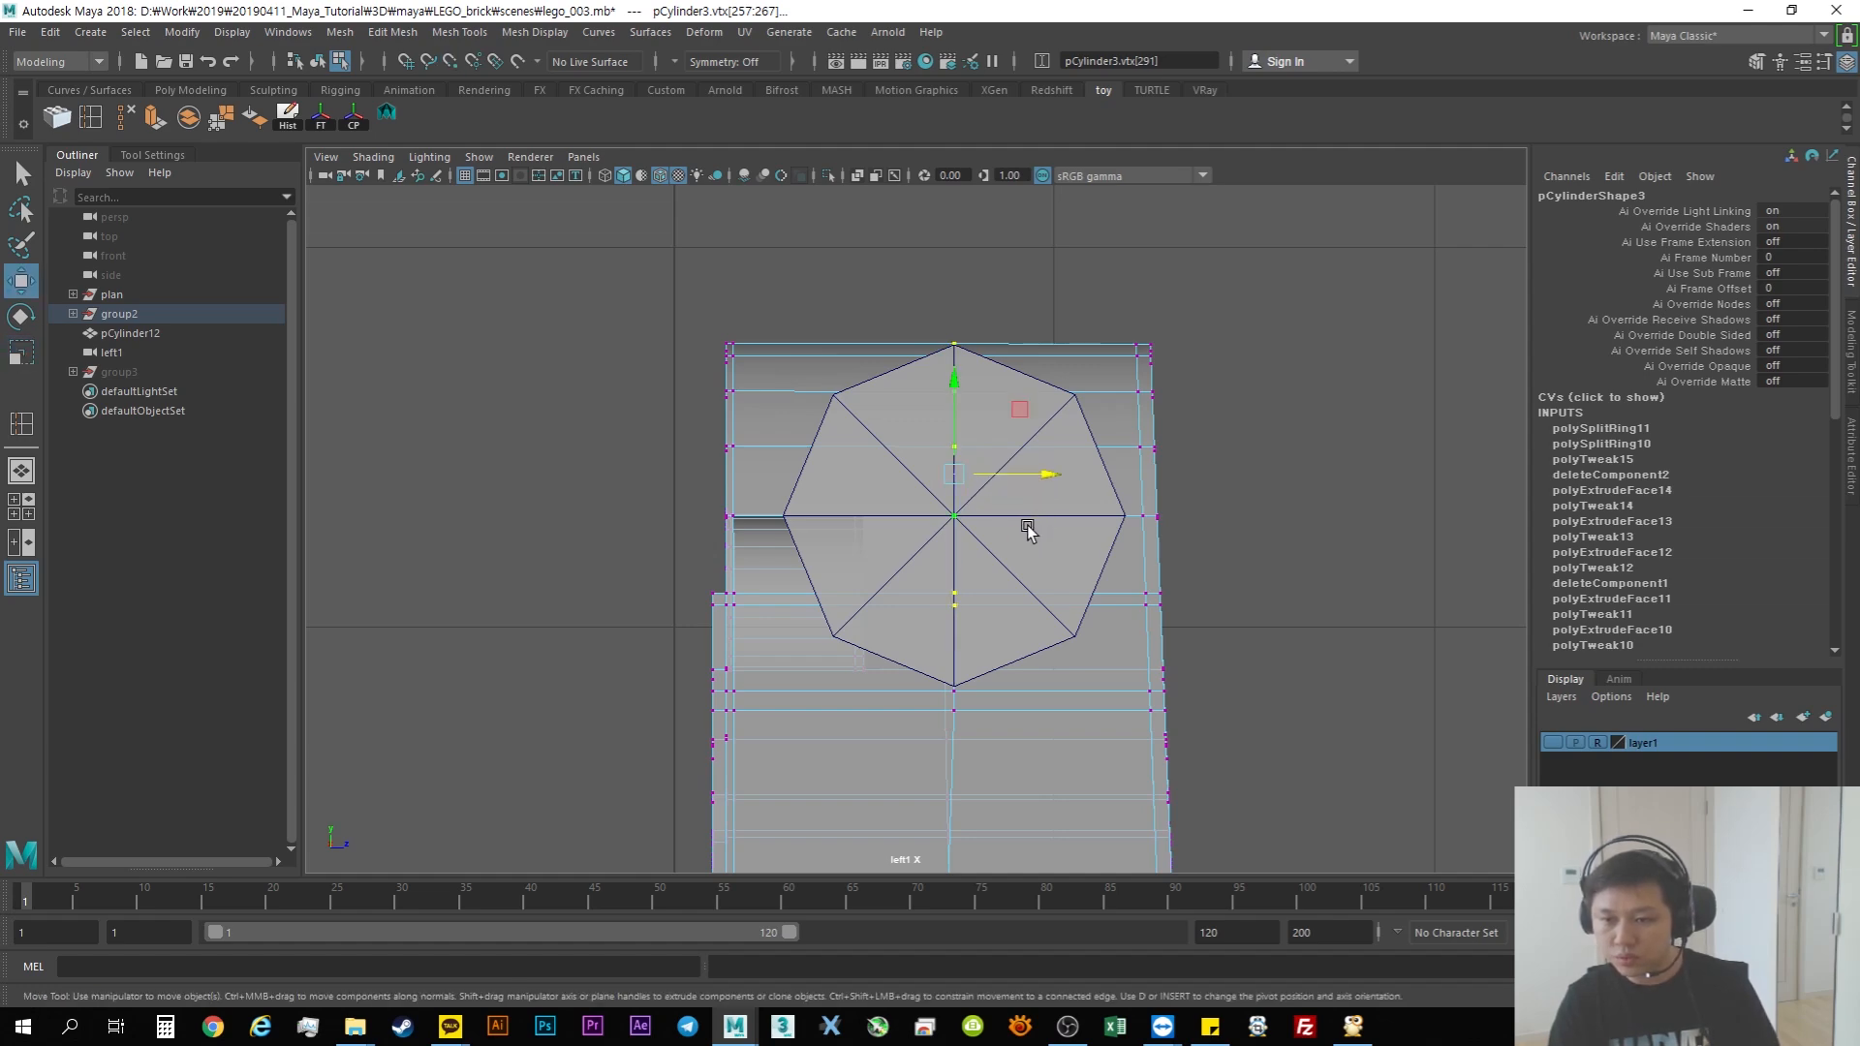
Step: Show the layer1 blueprint planes again, make them selectable, and compare the leg with them from several views
{"action": "right_click_drag", "start_coordinate": [957, 563], "coordinate": [856, 494]}
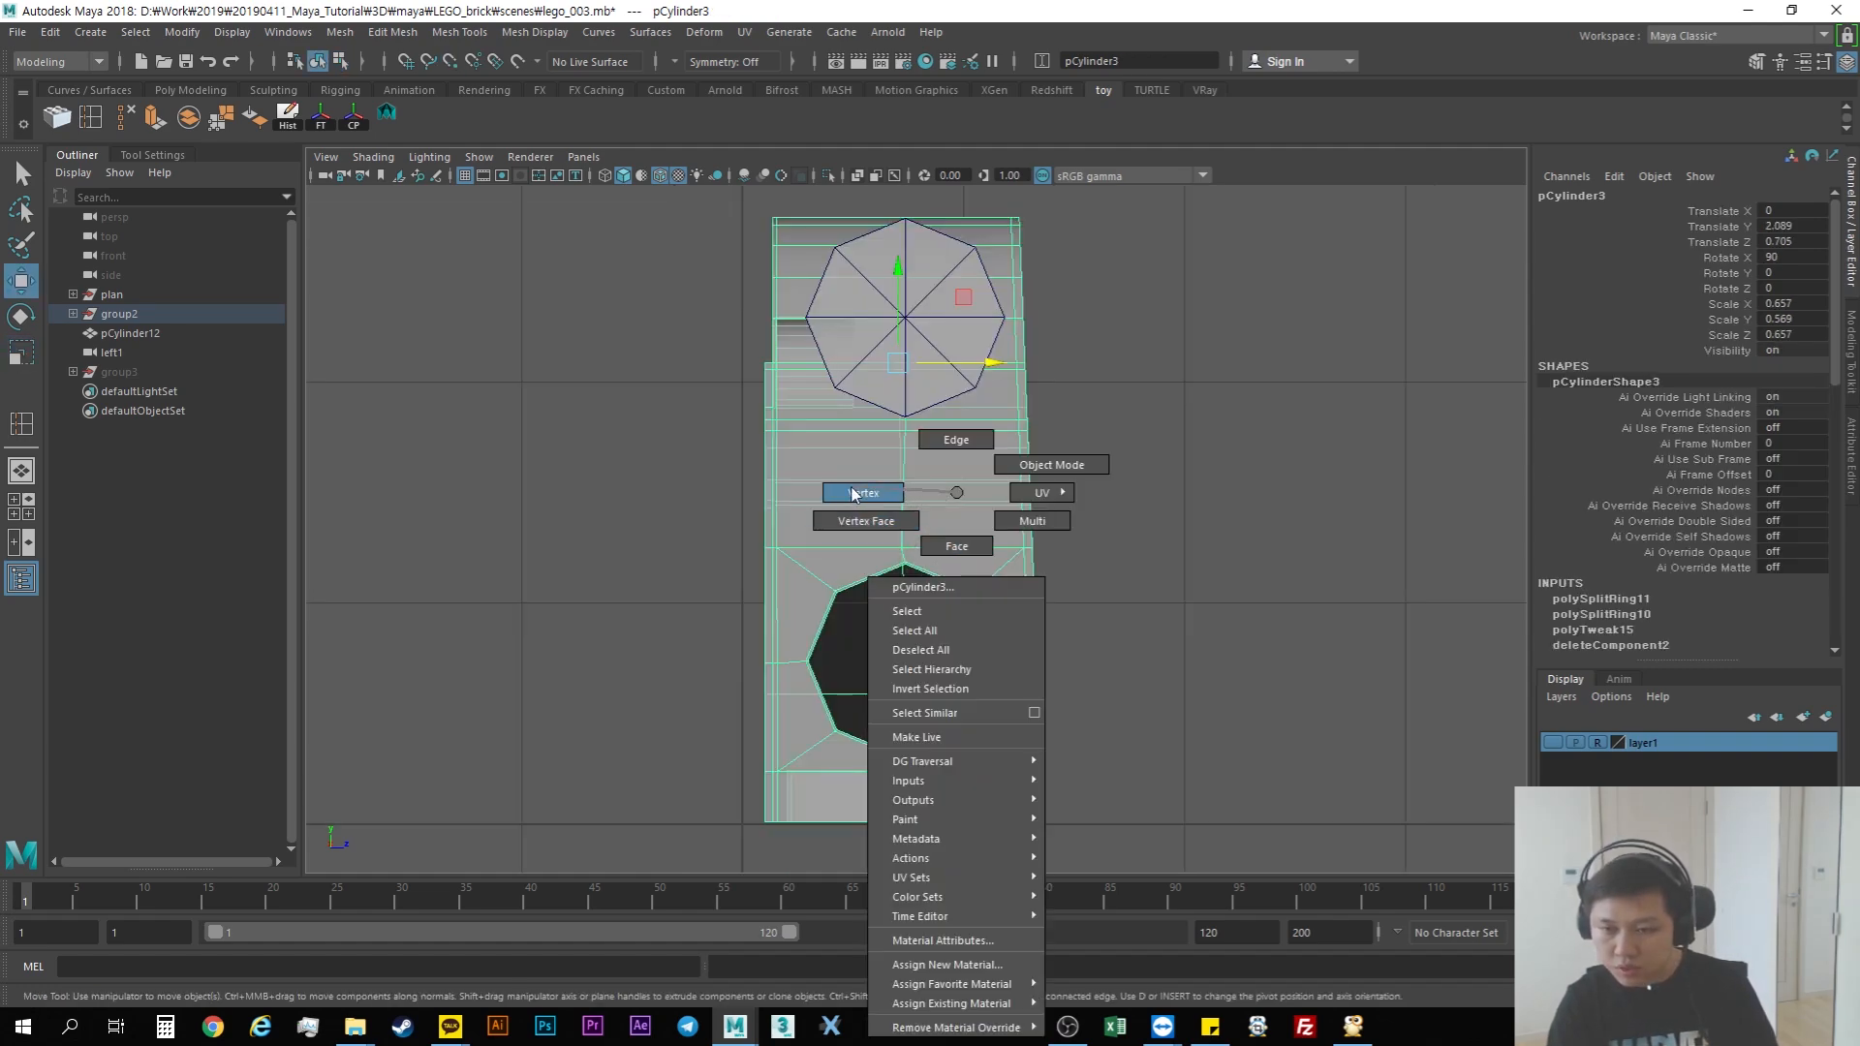
{"action": "key", "text": "space"}
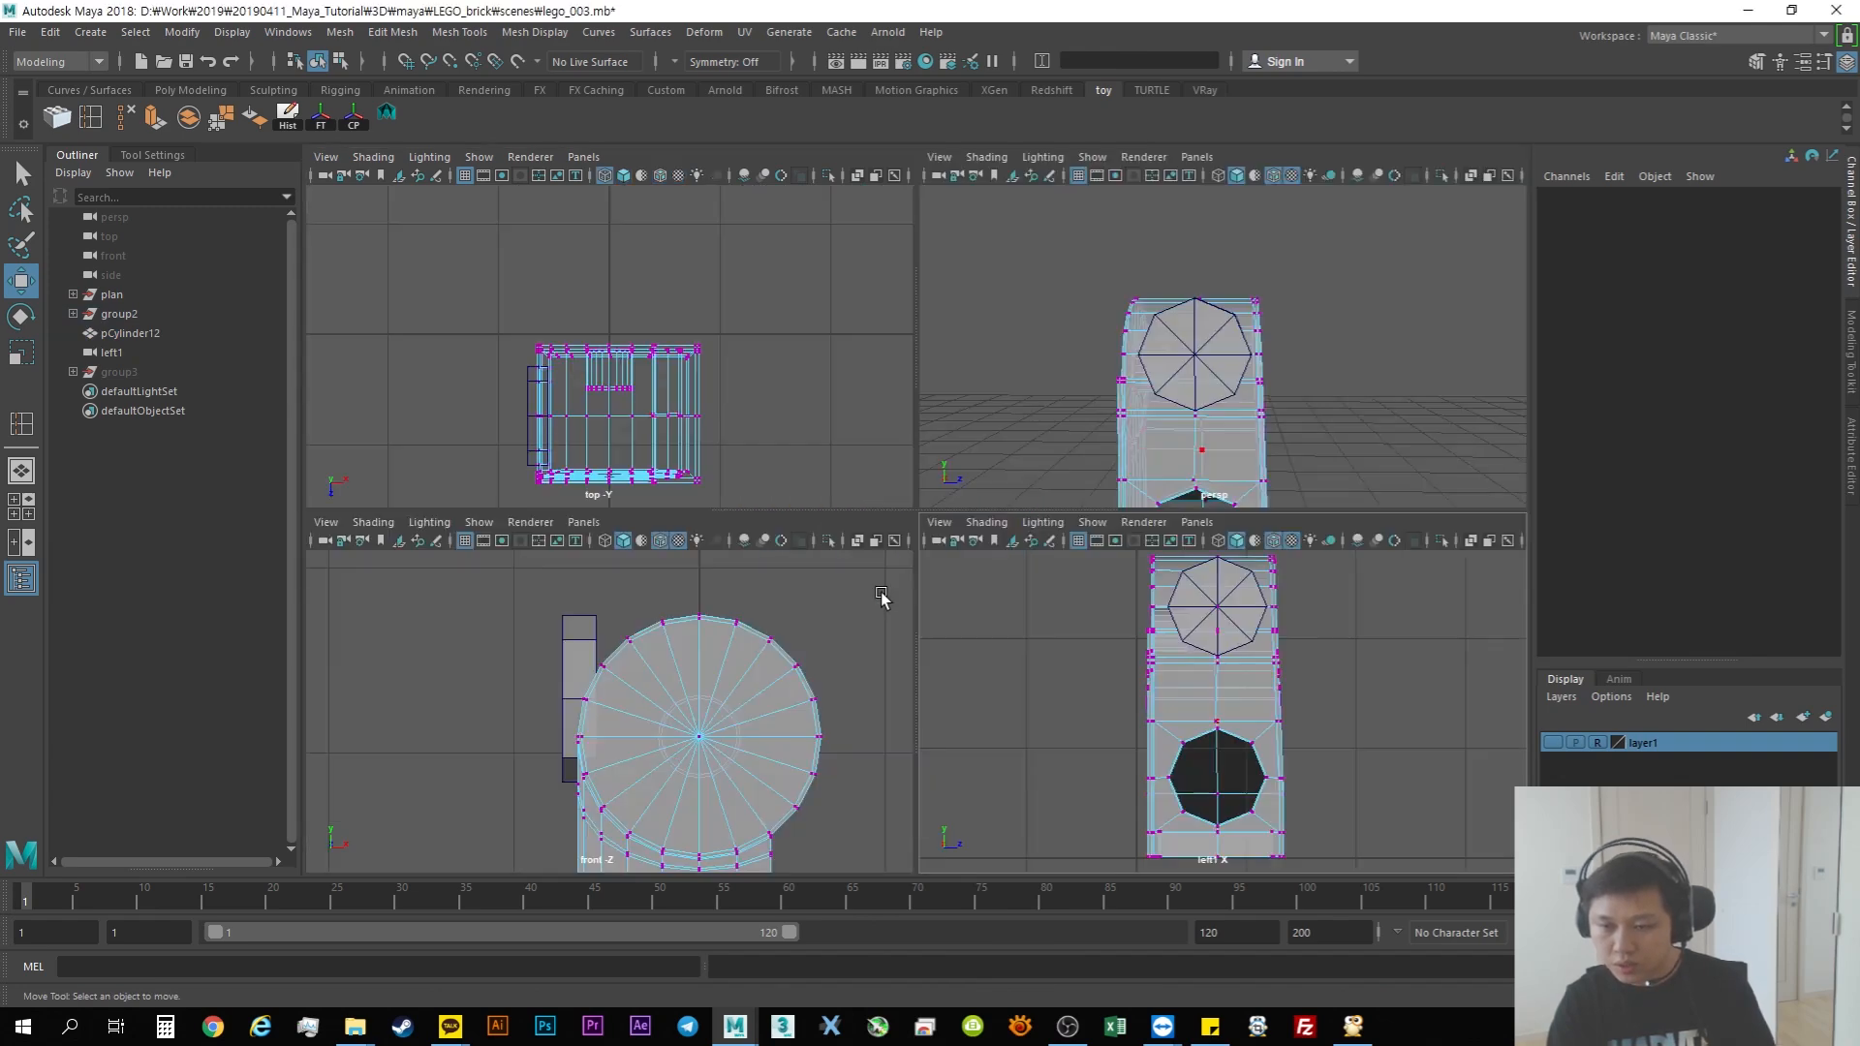
{"action": "left_click", "coordinate": [1553, 744]}
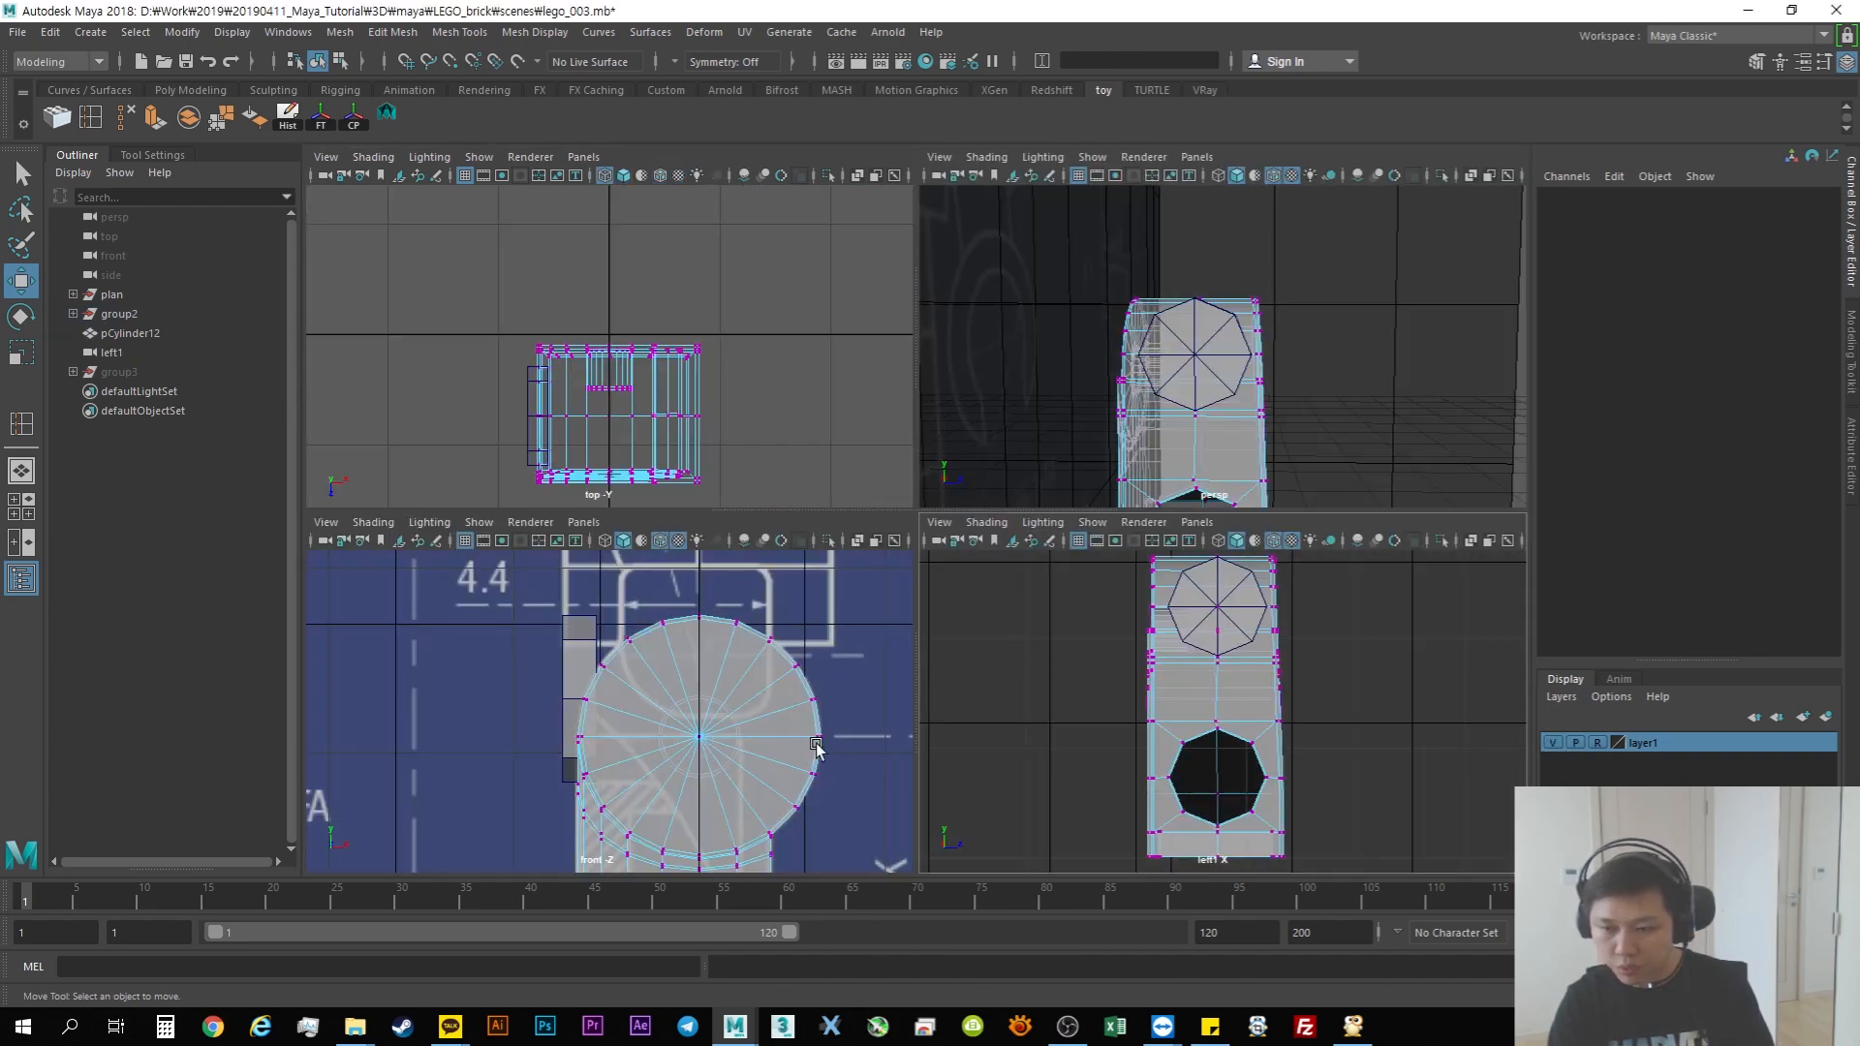
{"action": "scroll", "coordinate": [1315, 675], "scroll_direction": "down", "scroll_amount": 5}
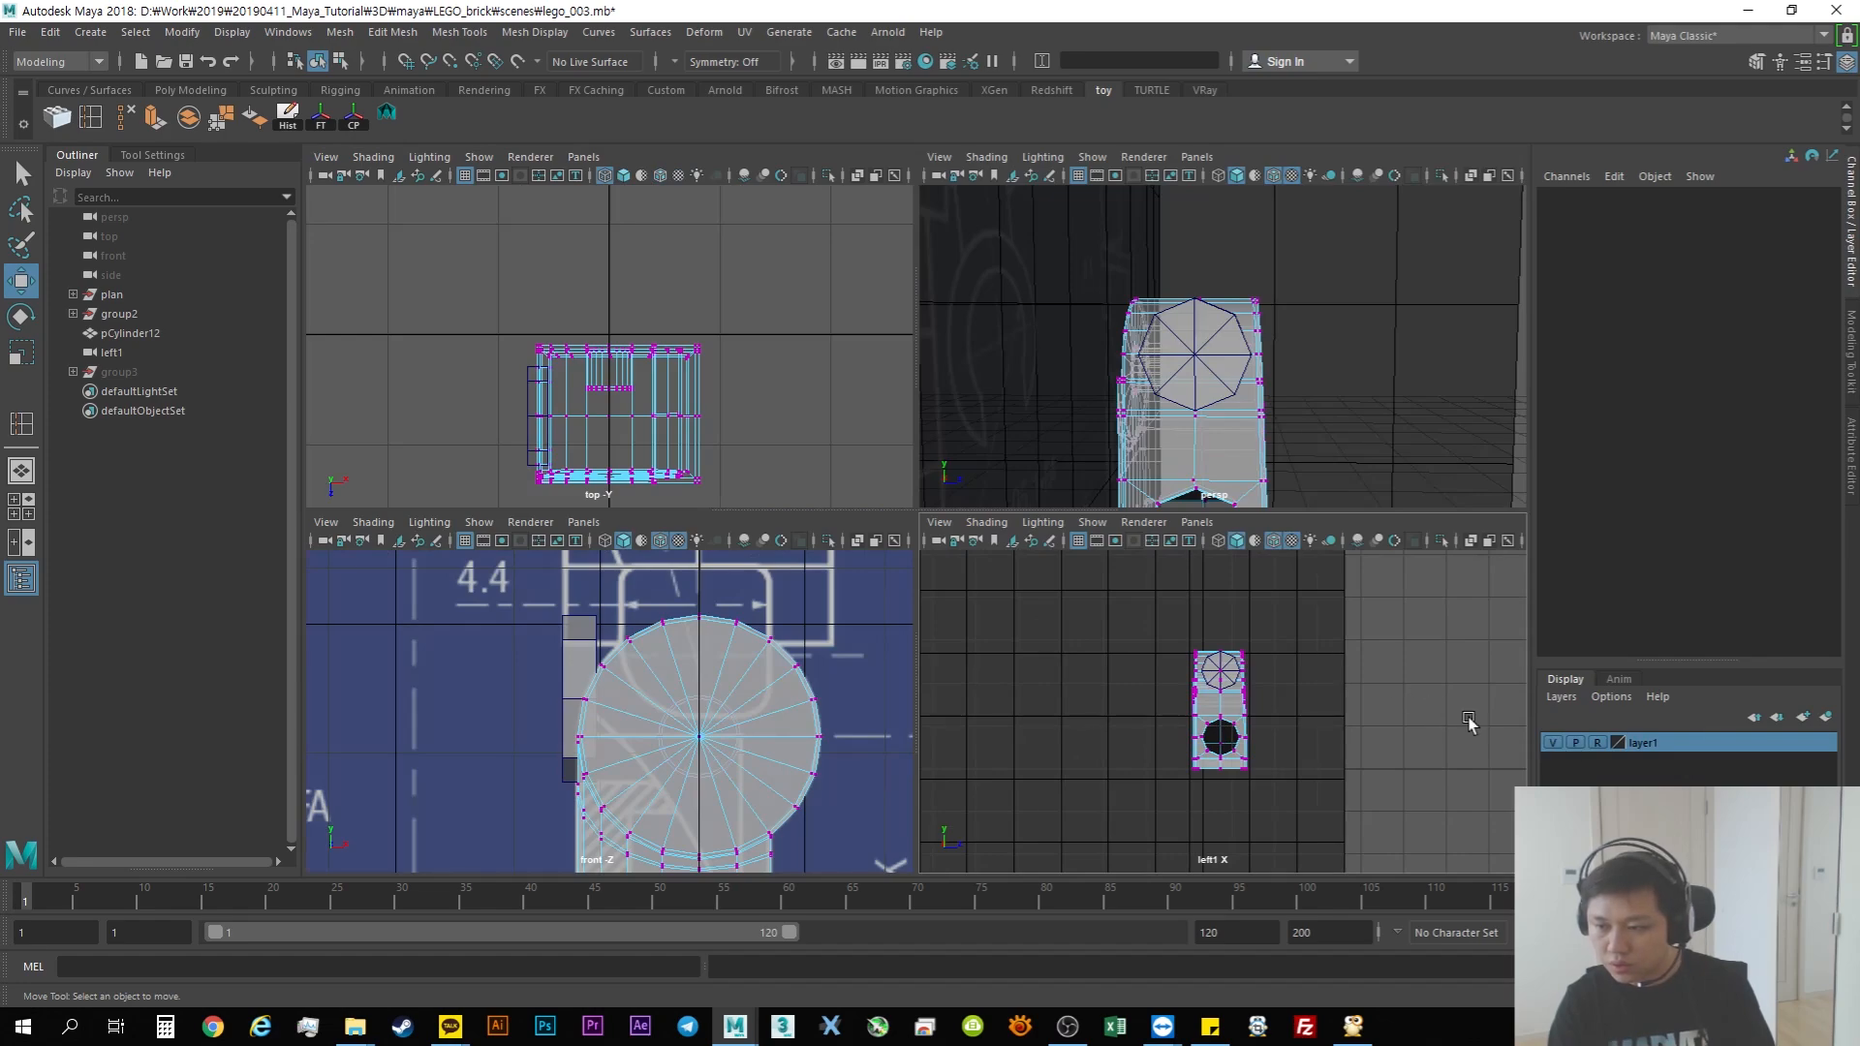
{"action": "scroll", "coordinate": [1405, 707], "scroll_direction": "down", "scroll_amount": 3}
{"action": "scroll", "coordinate": [1312, 378], "scroll_direction": "down", "scroll_amount": 3}
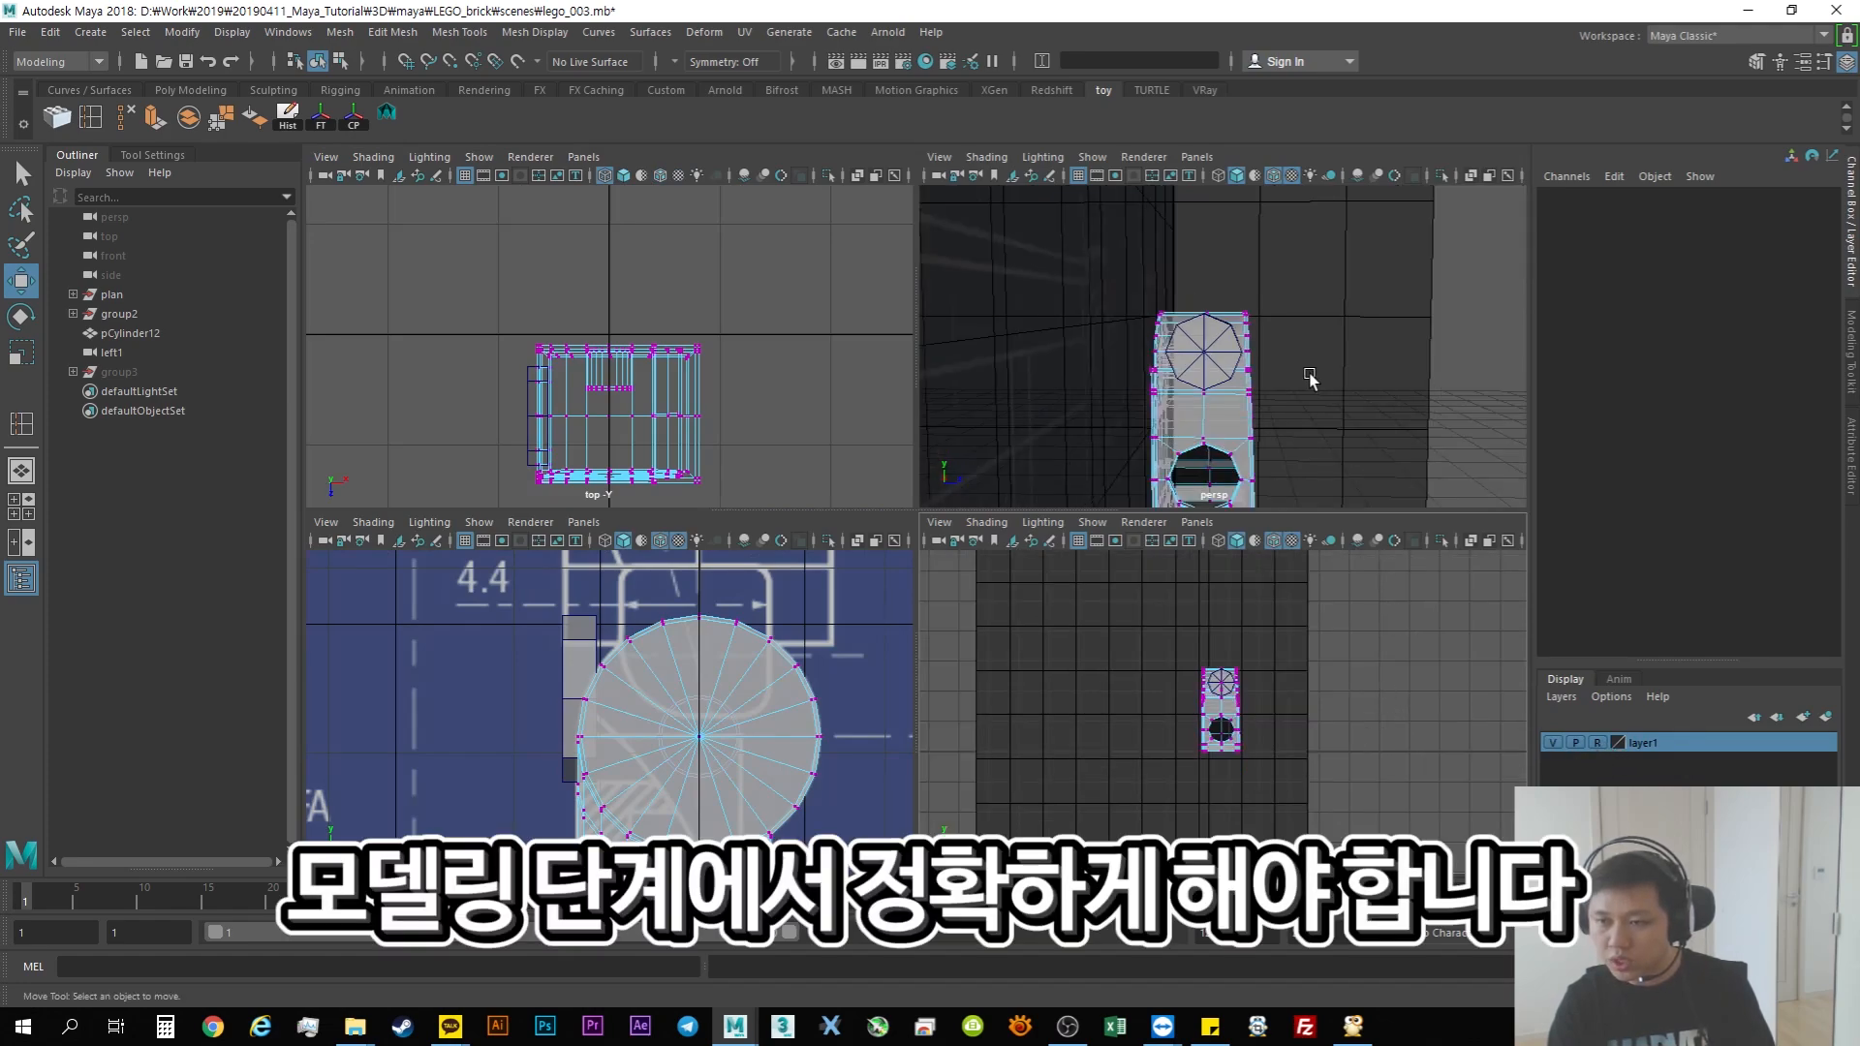
{"action": "key", "text": "space"}
{"action": "left_click_drag", "start_coordinate": [1311, 516], "coordinate": [794, 600], "text": "alt"}
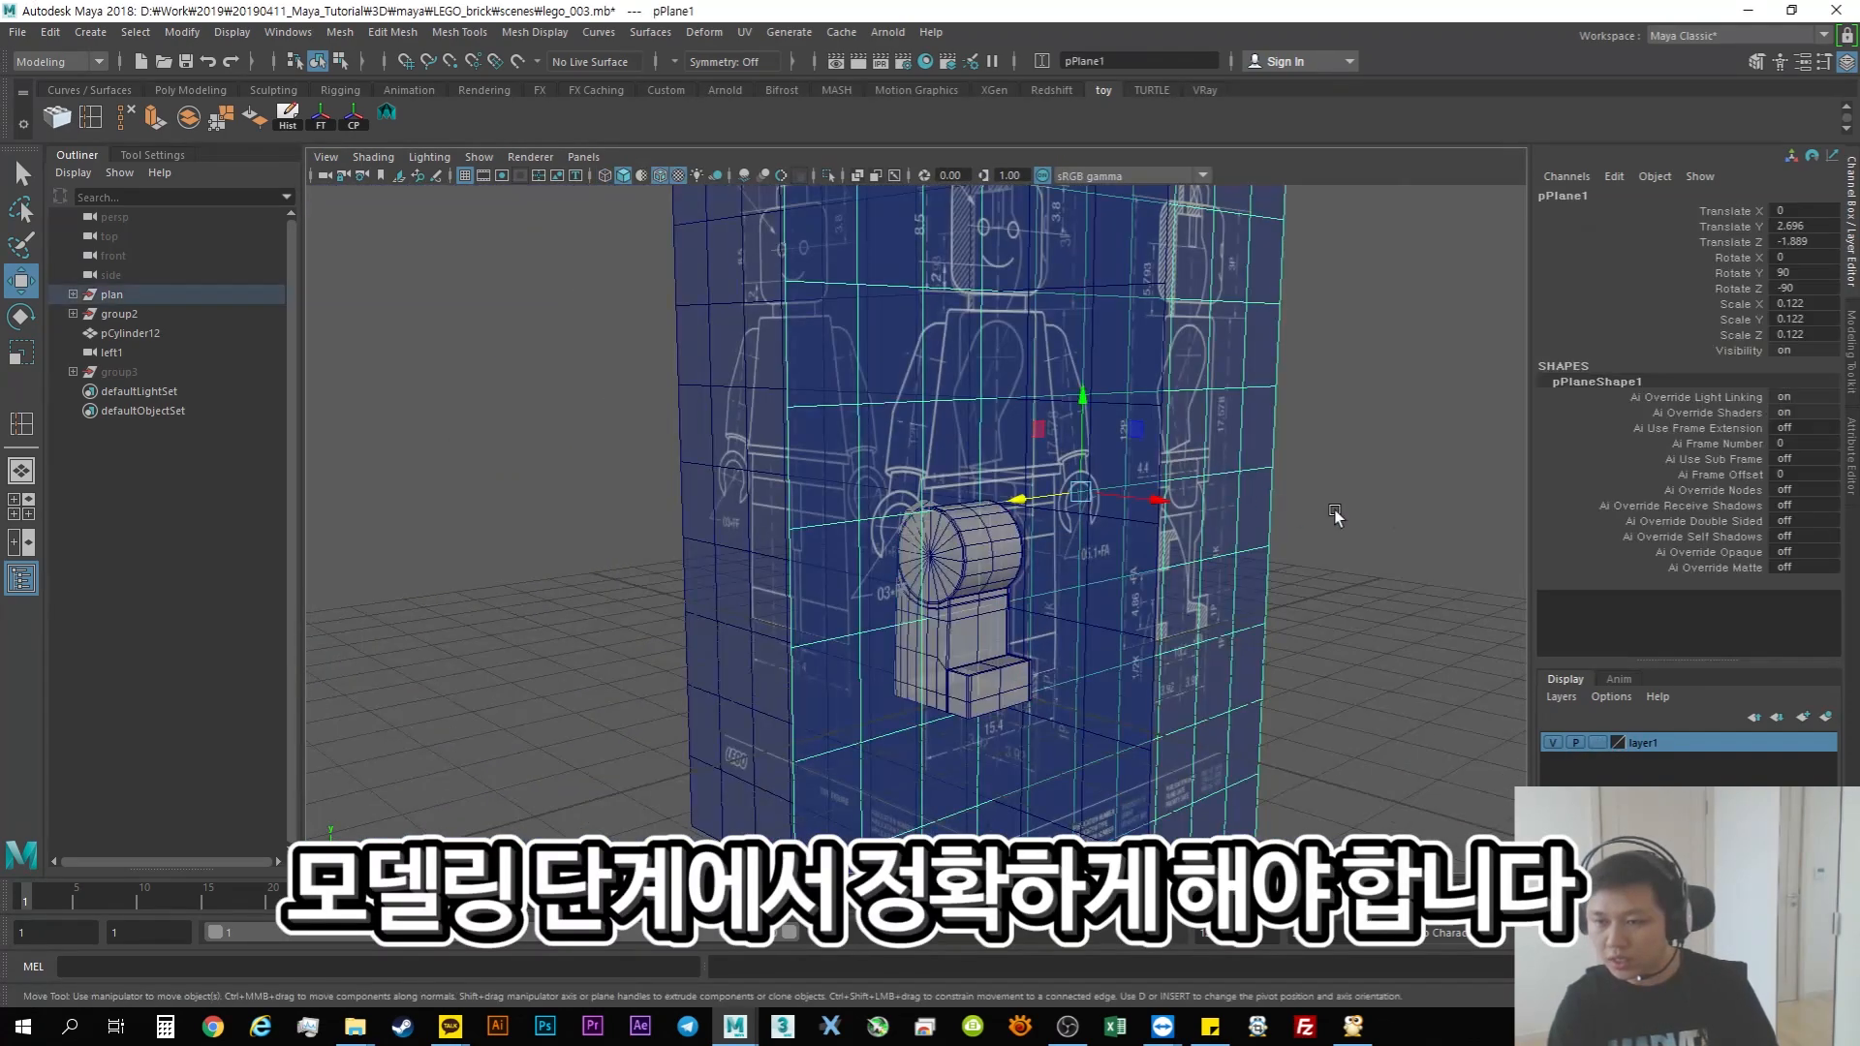
{"action": "left_click_drag", "start_coordinate": [1335, 516], "coordinate": [1102, 522], "text": "alt"}
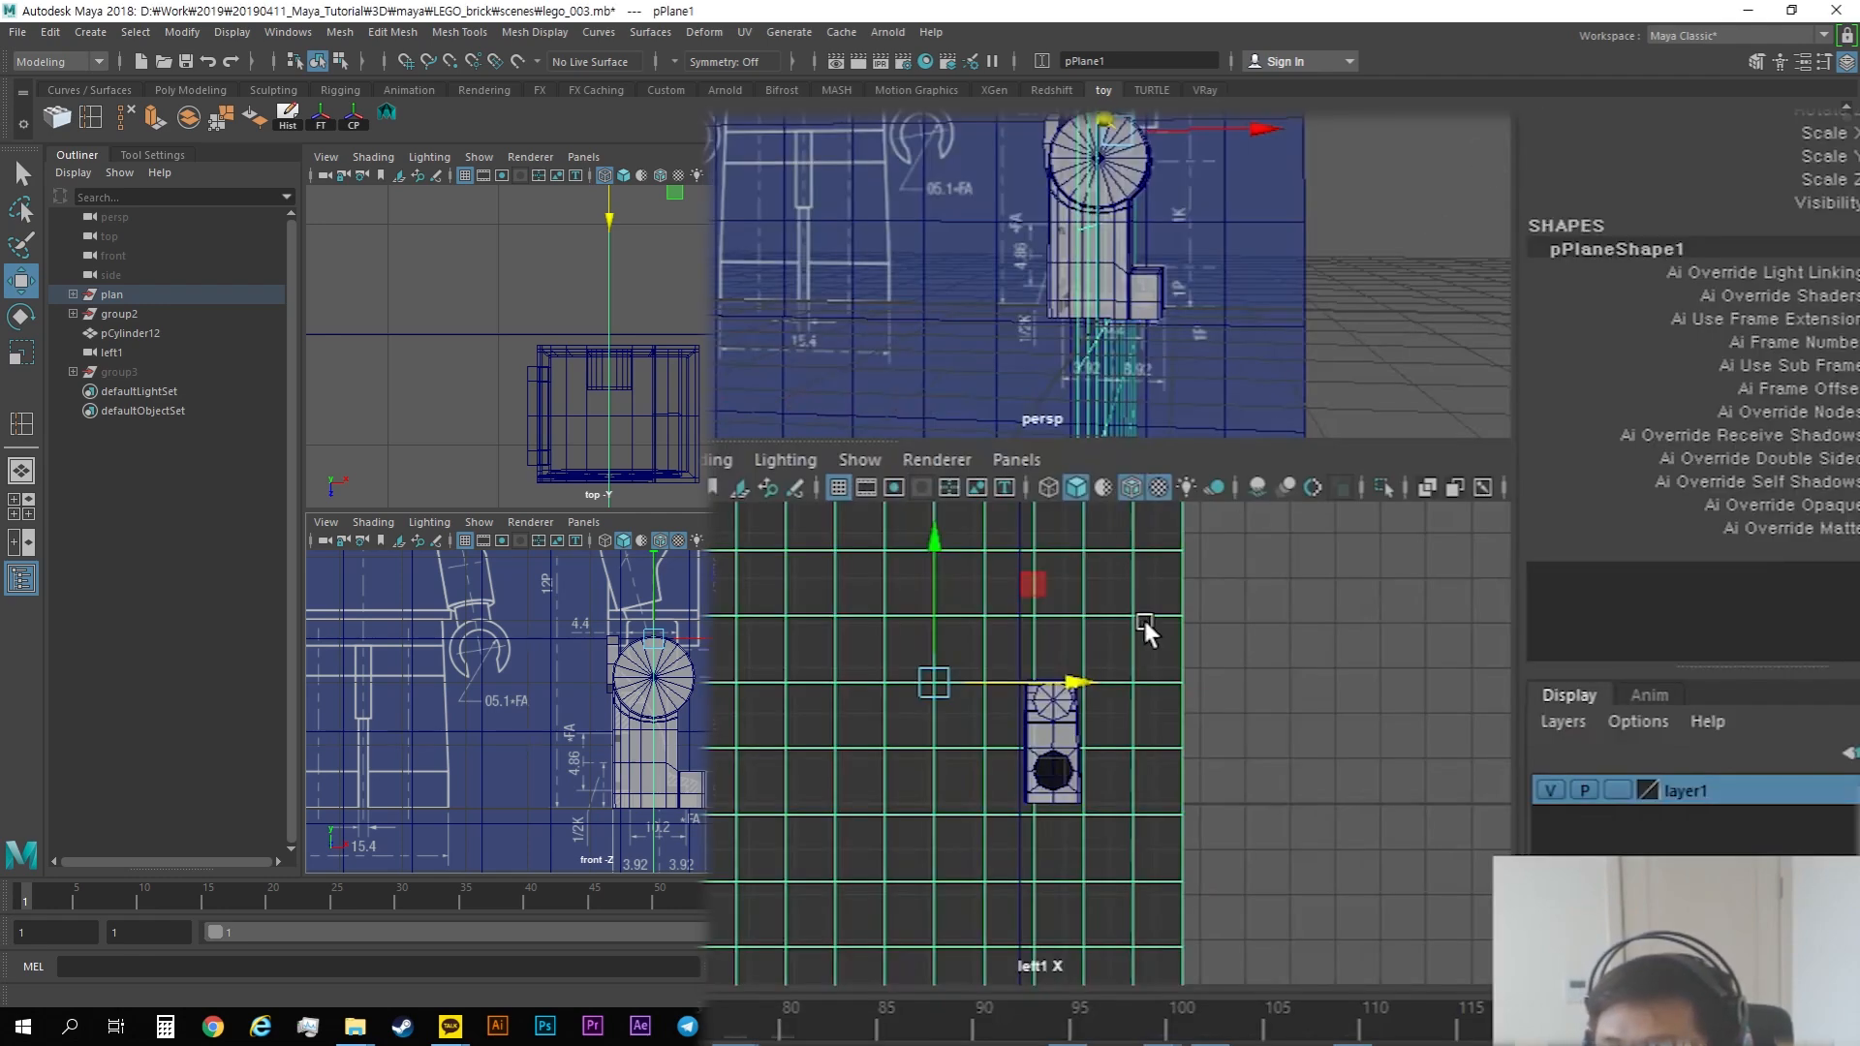
Step: Select the lower octagonal hole's vertices in wireframe and shift them slightly sideways to reposition the hole
{"action": "left_click", "coordinate": [1228, 585]}
{"action": "left_click_drag", "start_coordinate": [915, 546], "coordinate": [1052, 697]}
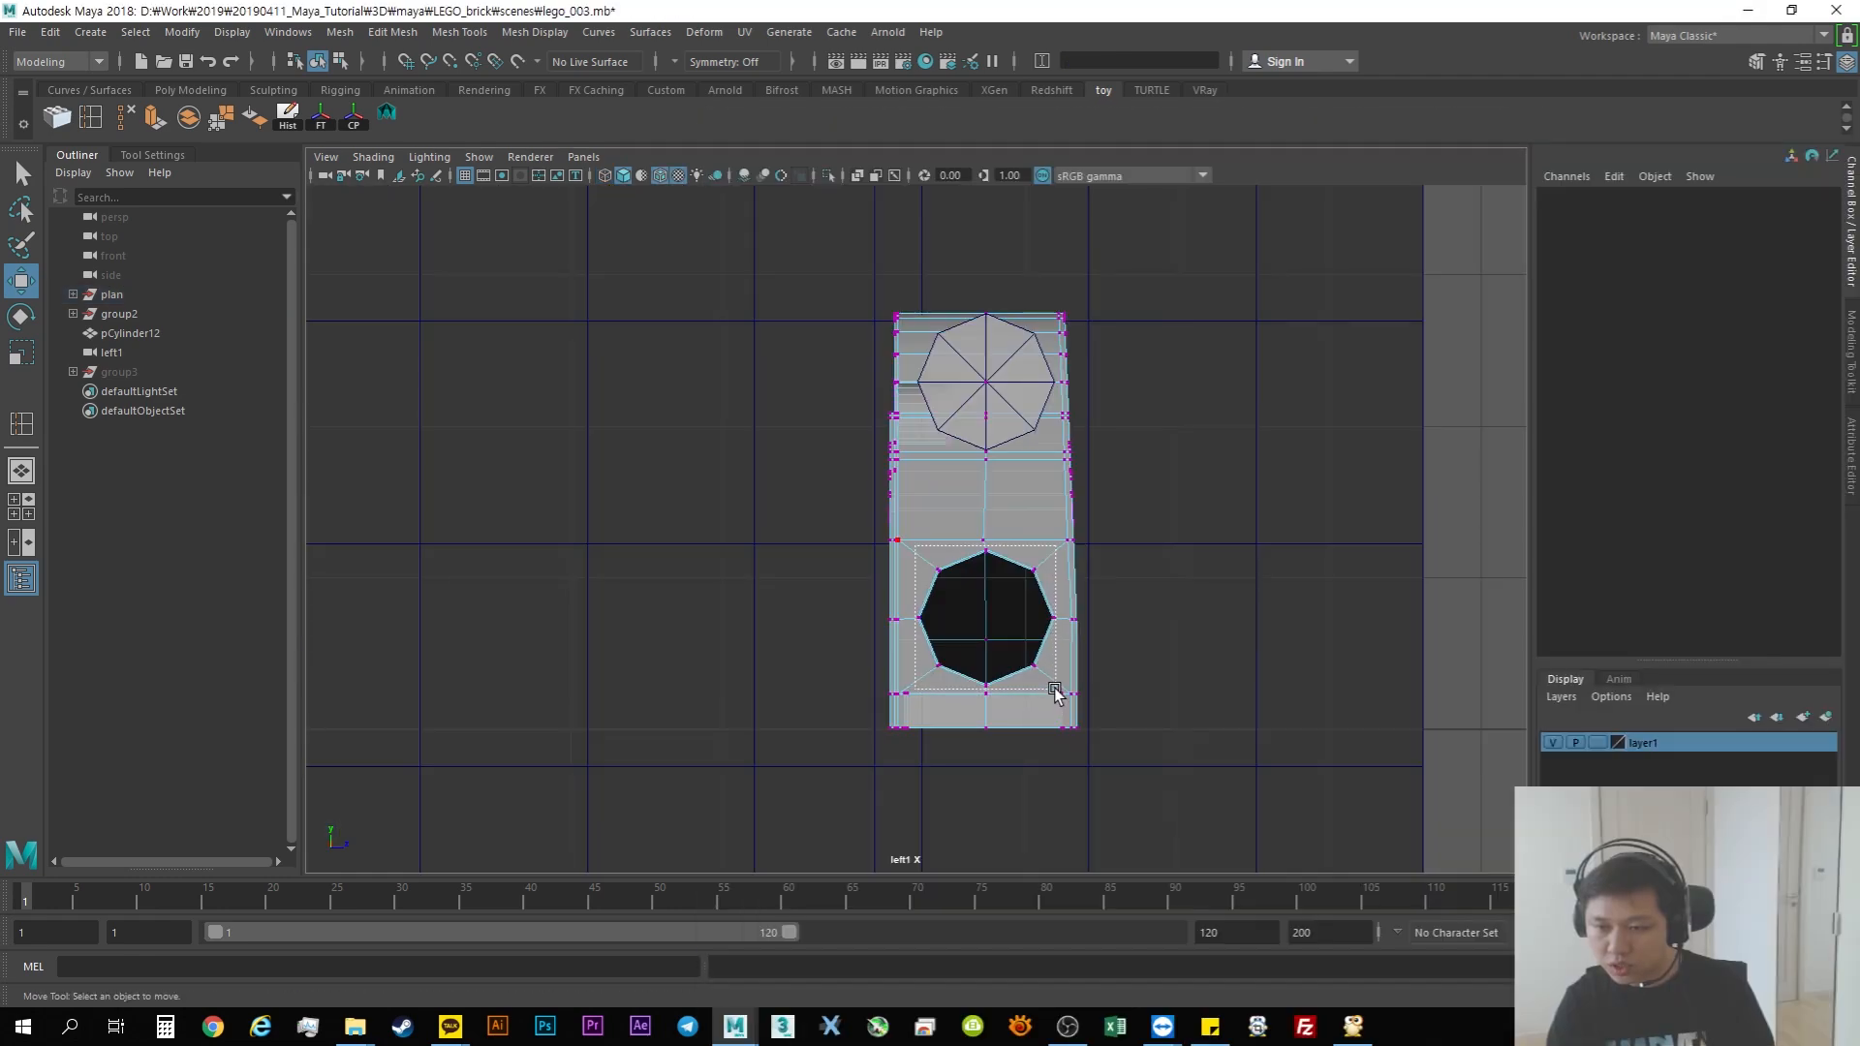
{"action": "scroll", "coordinate": [1052, 699], "scroll_direction": "up", "scroll_amount": 3}
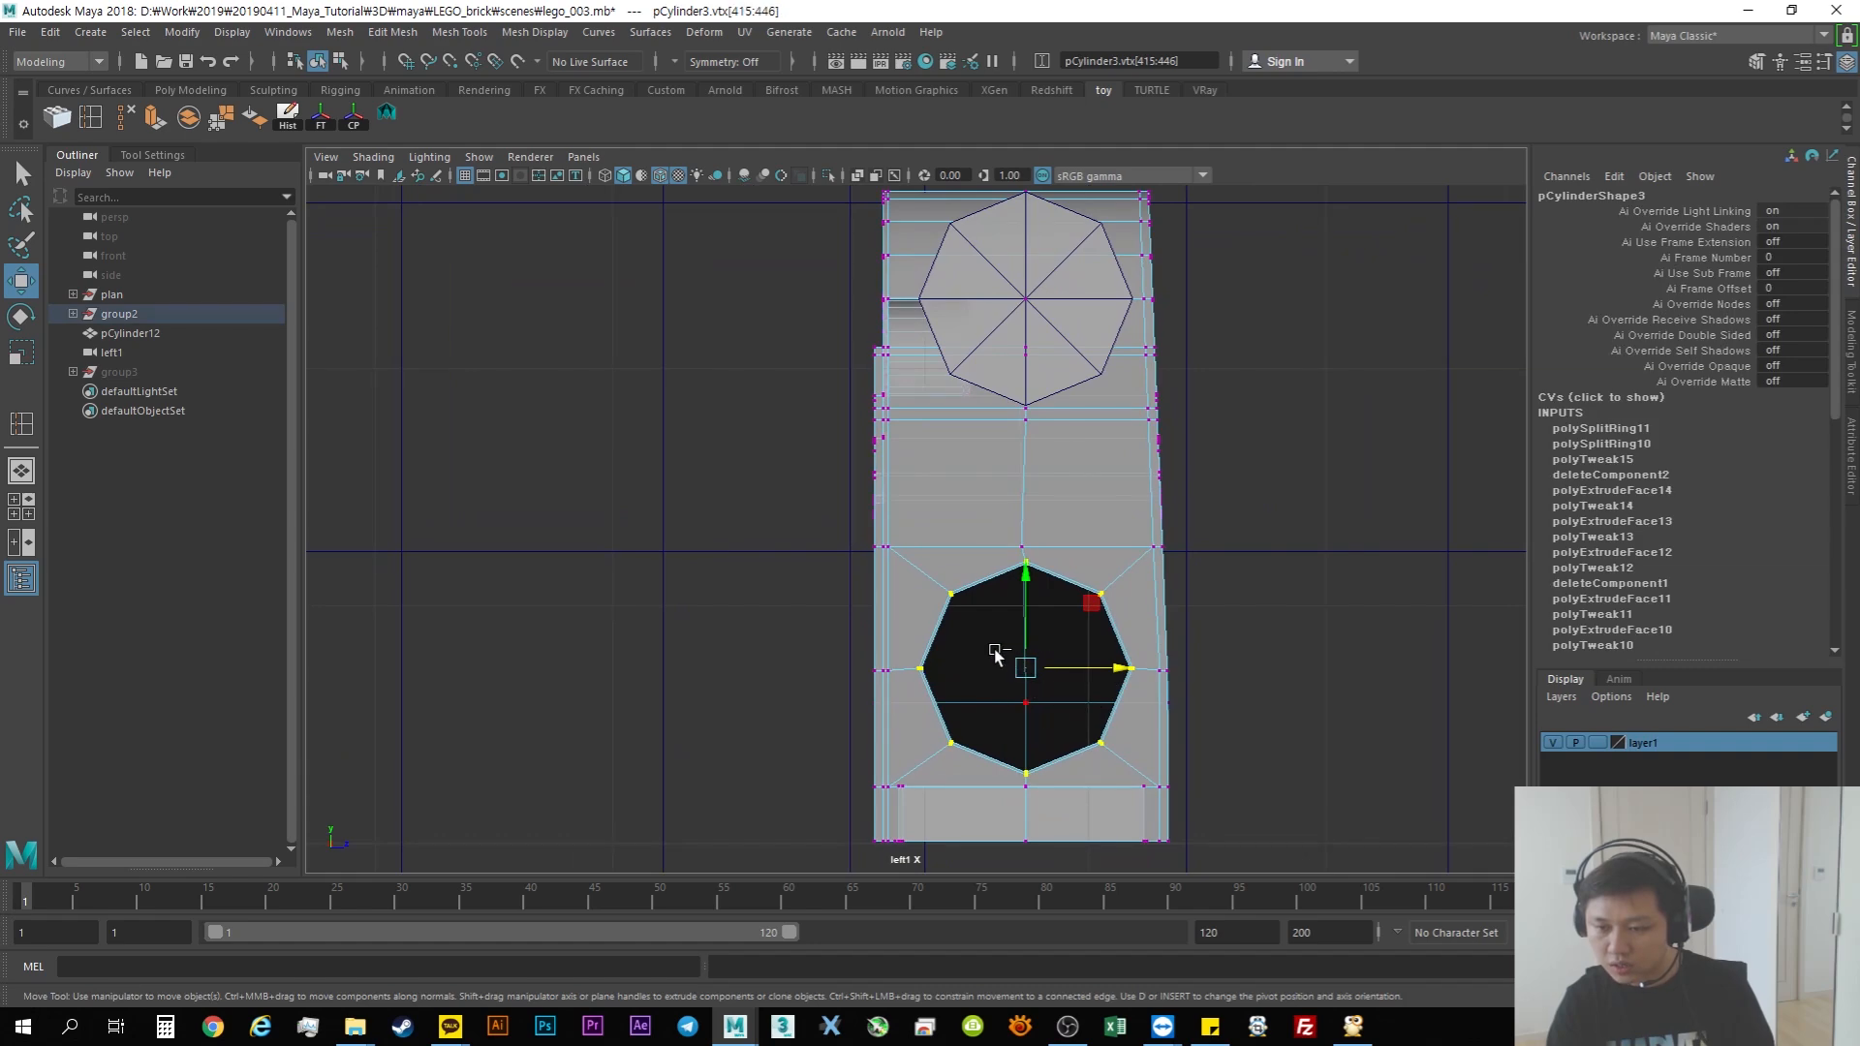
{"action": "key", "text": "4"}
{"action": "key", "text": "space"}
{"action": "scroll", "coordinate": [1279, 776], "scroll_direction": "up", "scroll_amount": 2}
{"action": "key", "text": "space"}
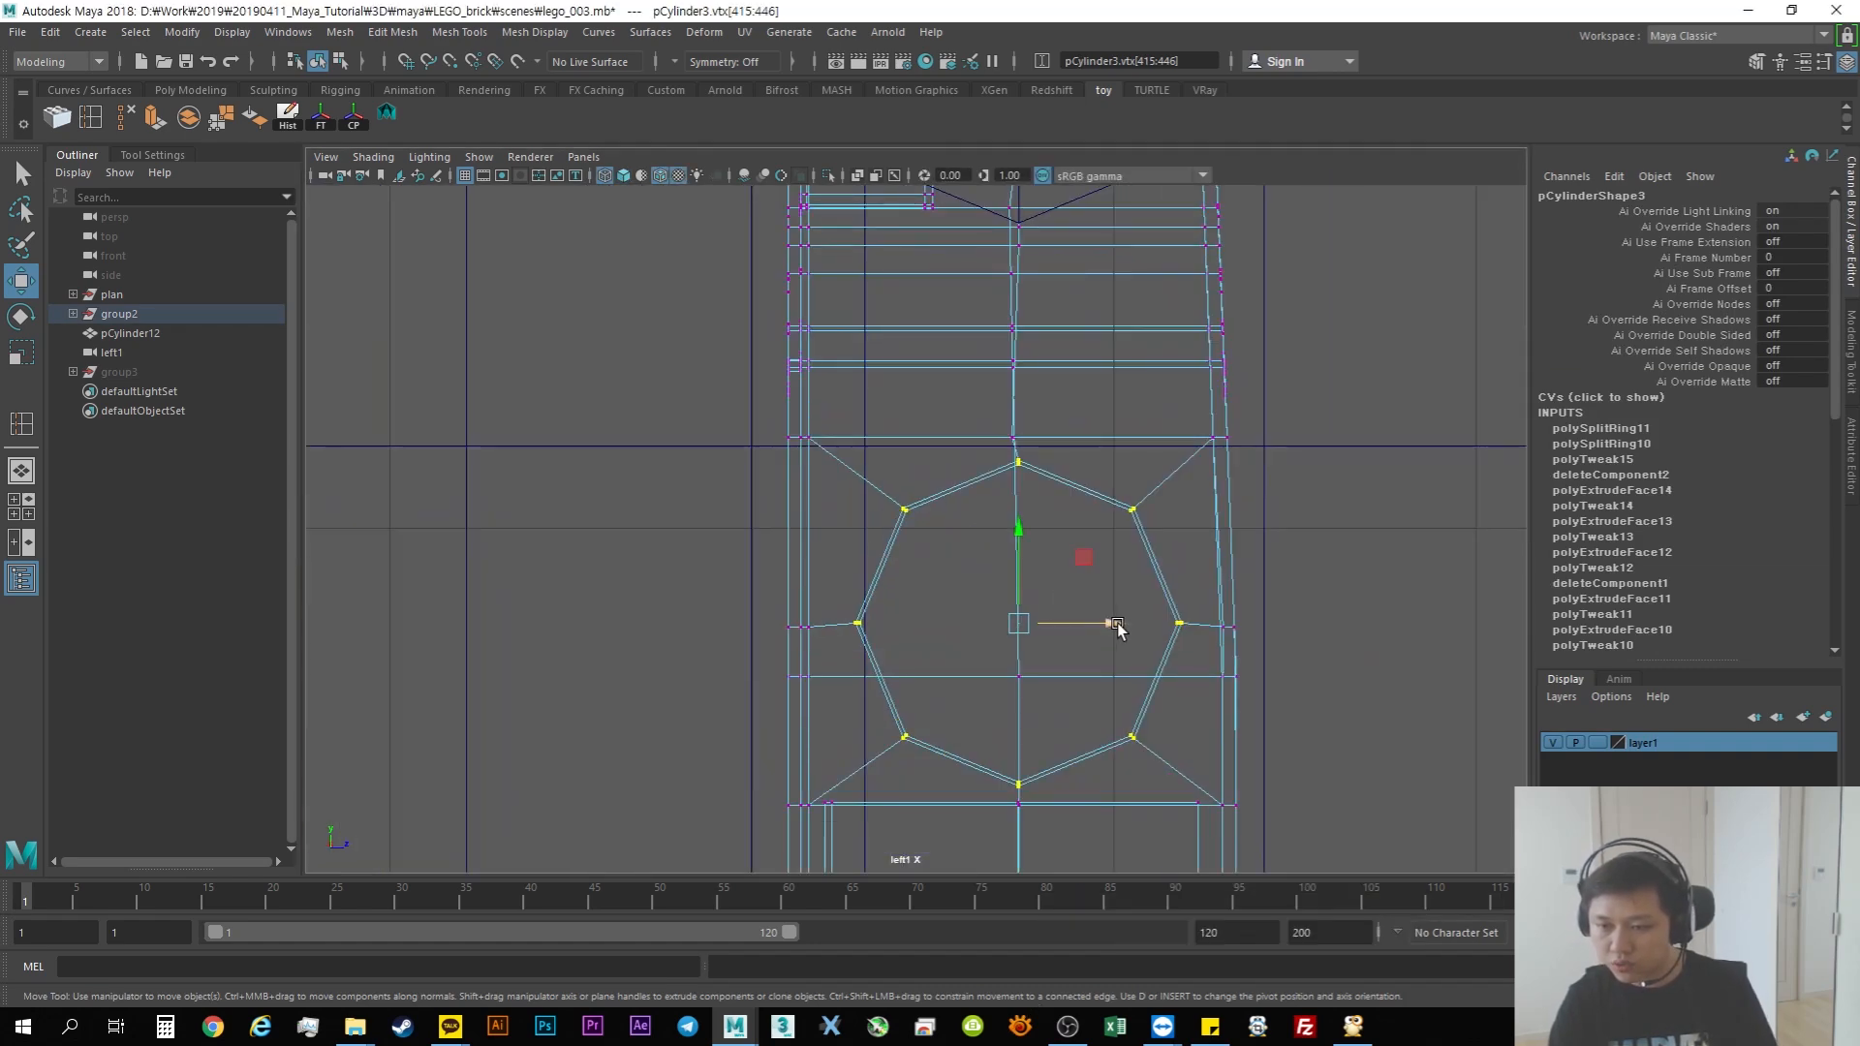
{"action": "scroll", "coordinate": [854, 334], "scroll_direction": "down", "scroll_amount": 3}
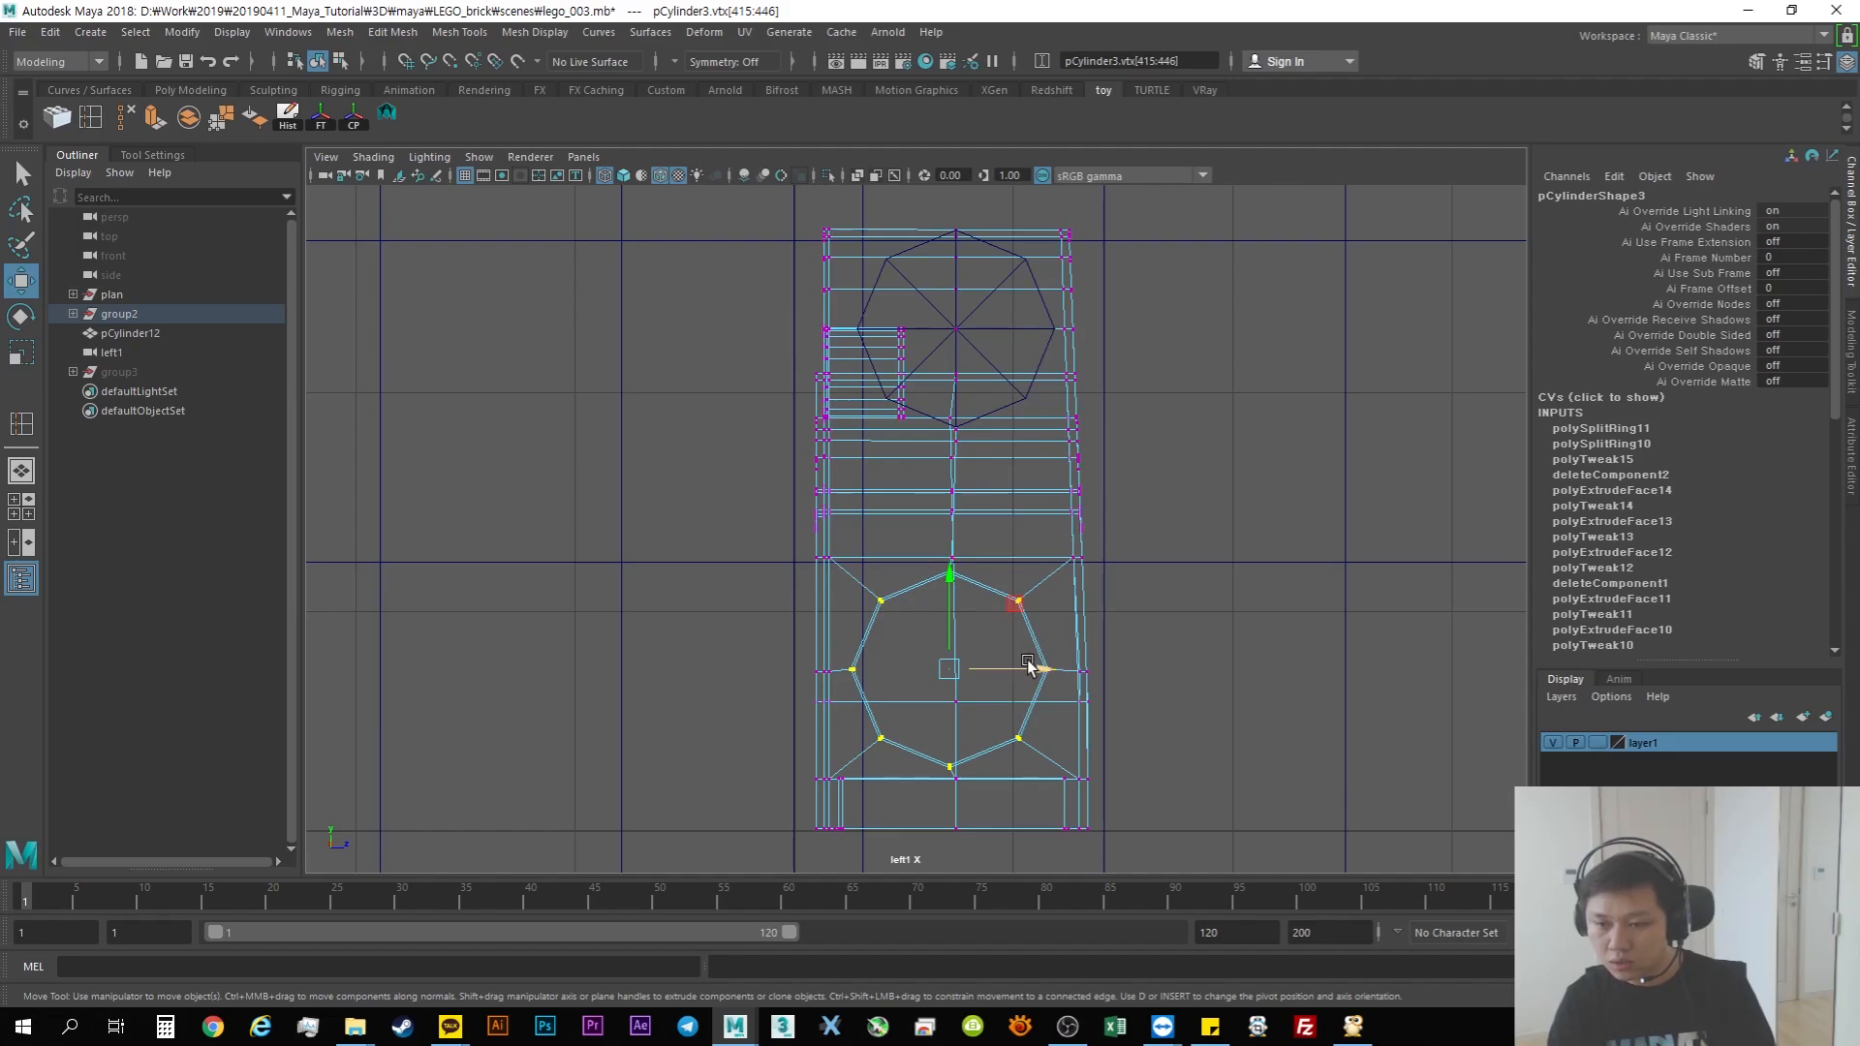
Step: Align the octagonal cylinder with the repositioned lower hole at Translate Z -0.04, and move it straight back up to the leg's upper part
{"action": "left_click", "coordinate": [1207, 449]}
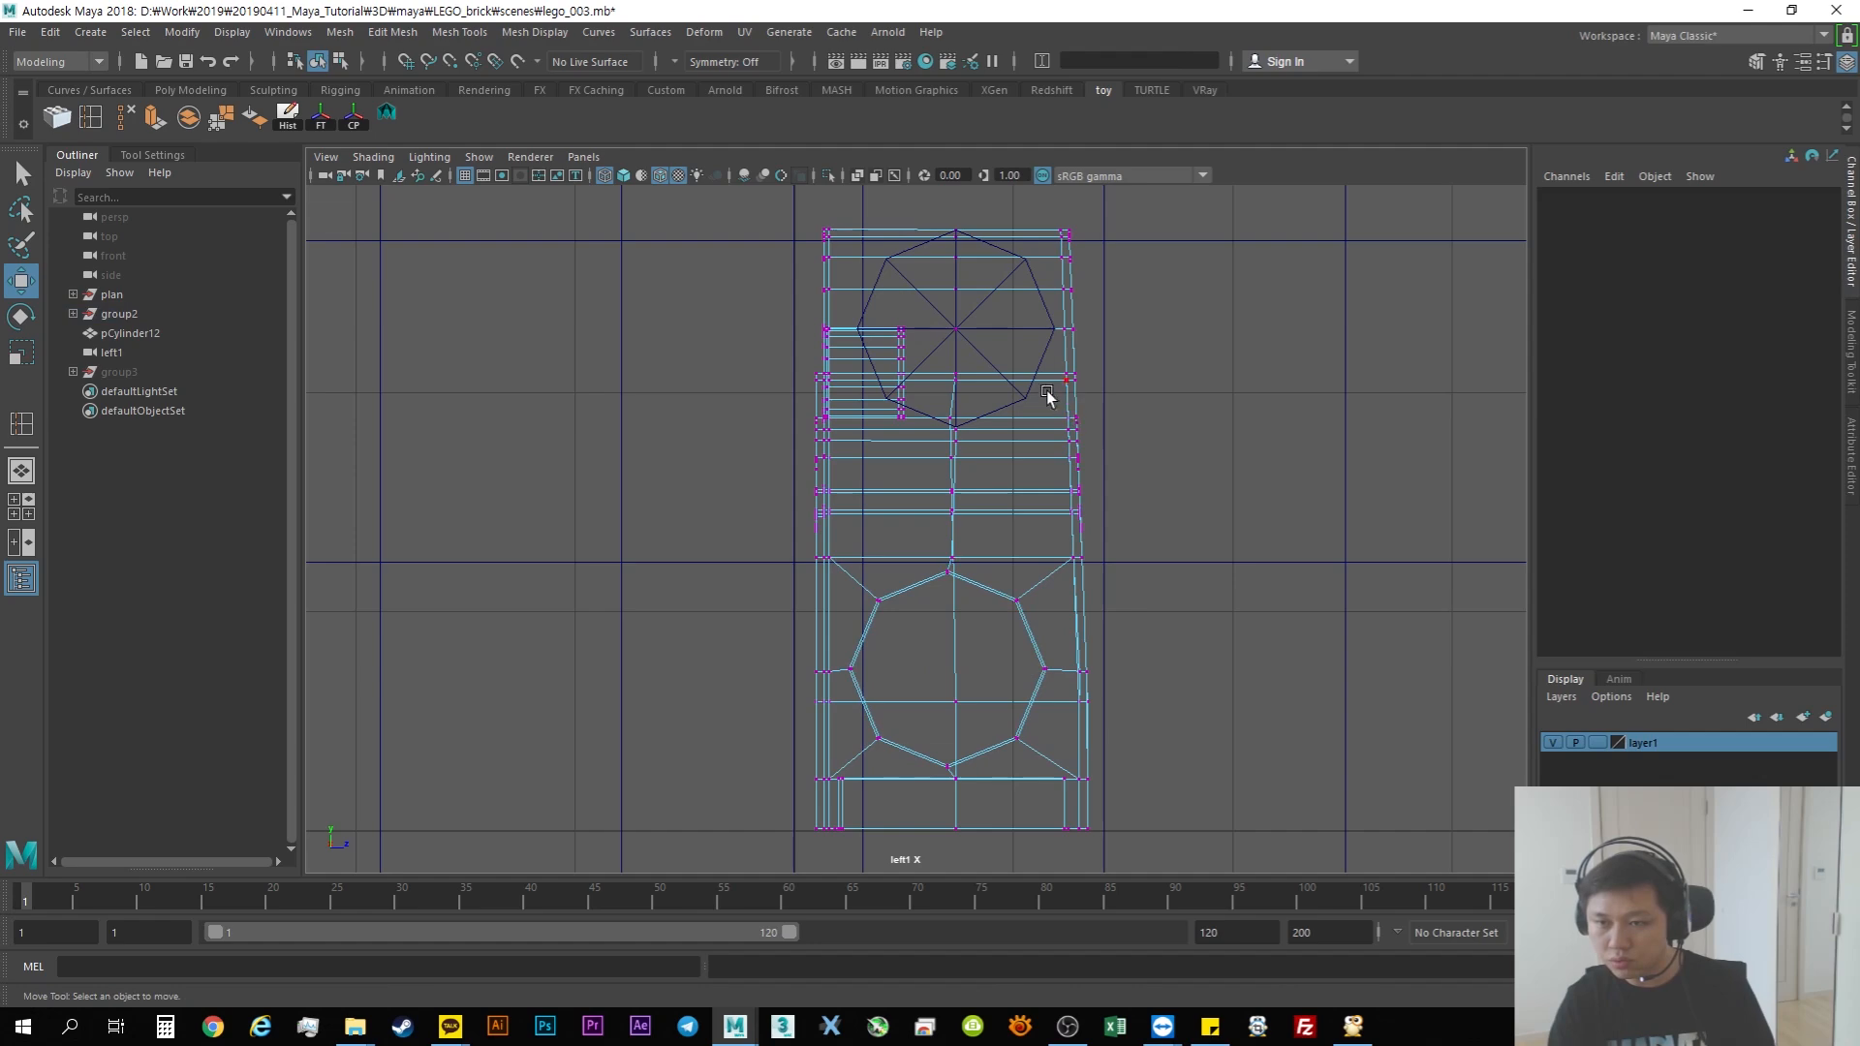
{"action": "left_click", "coordinate": [951, 272]}
{"action": "left_click", "coordinate": [974, 602]}
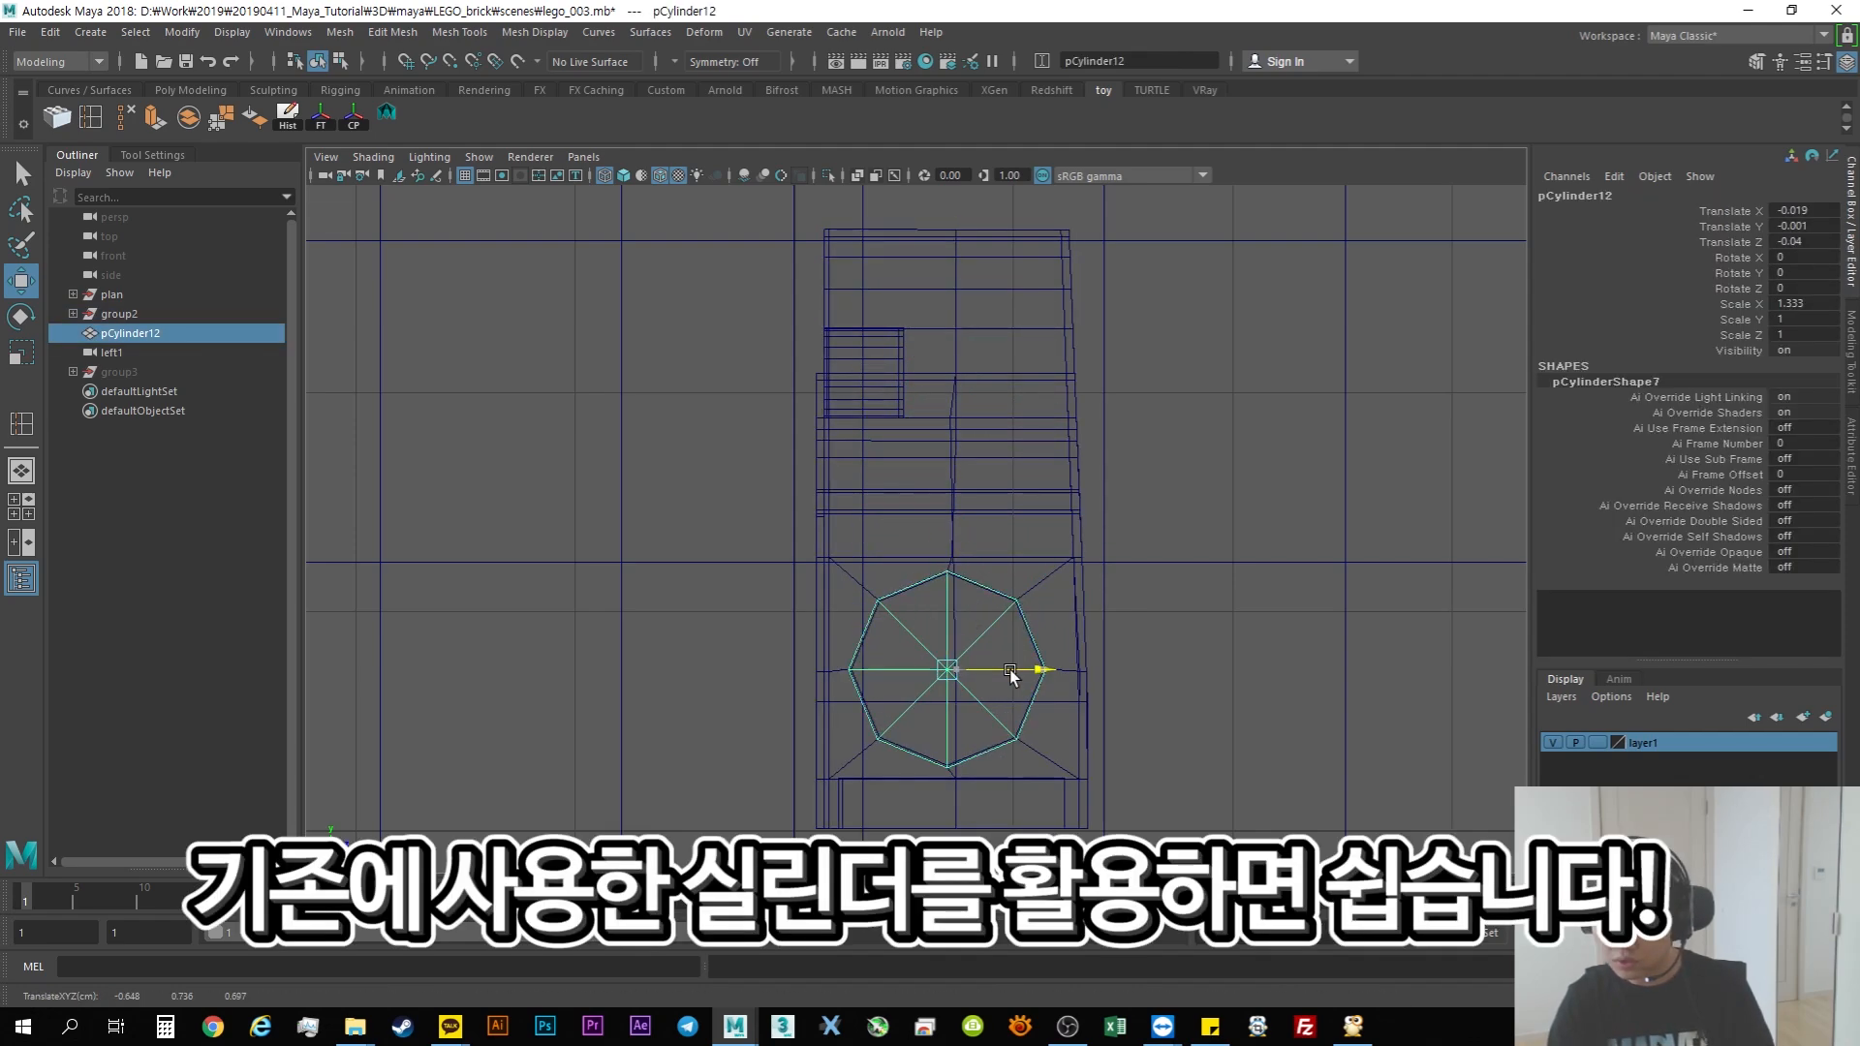
{"action": "left_click_drag", "start_coordinate": [947, 614], "coordinate": [965, 283]}
{"action": "right_click_drag", "start_coordinate": [1089, 340], "coordinate": [1196, 370], "text": "alt"}
{"action": "middle_click_drag", "start_coordinate": [1129, 371], "coordinate": [1106, 548], "text": "alt"}
{"action": "right_click_drag", "start_coordinate": [1107, 547], "coordinate": [1250, 563], "text": "alt"}
Step: Snap the leg's upper centre-line vertices sideways onto the realigned octagonal cylinder's centre
{"action": "left_click", "coordinate": [1058, 498]}
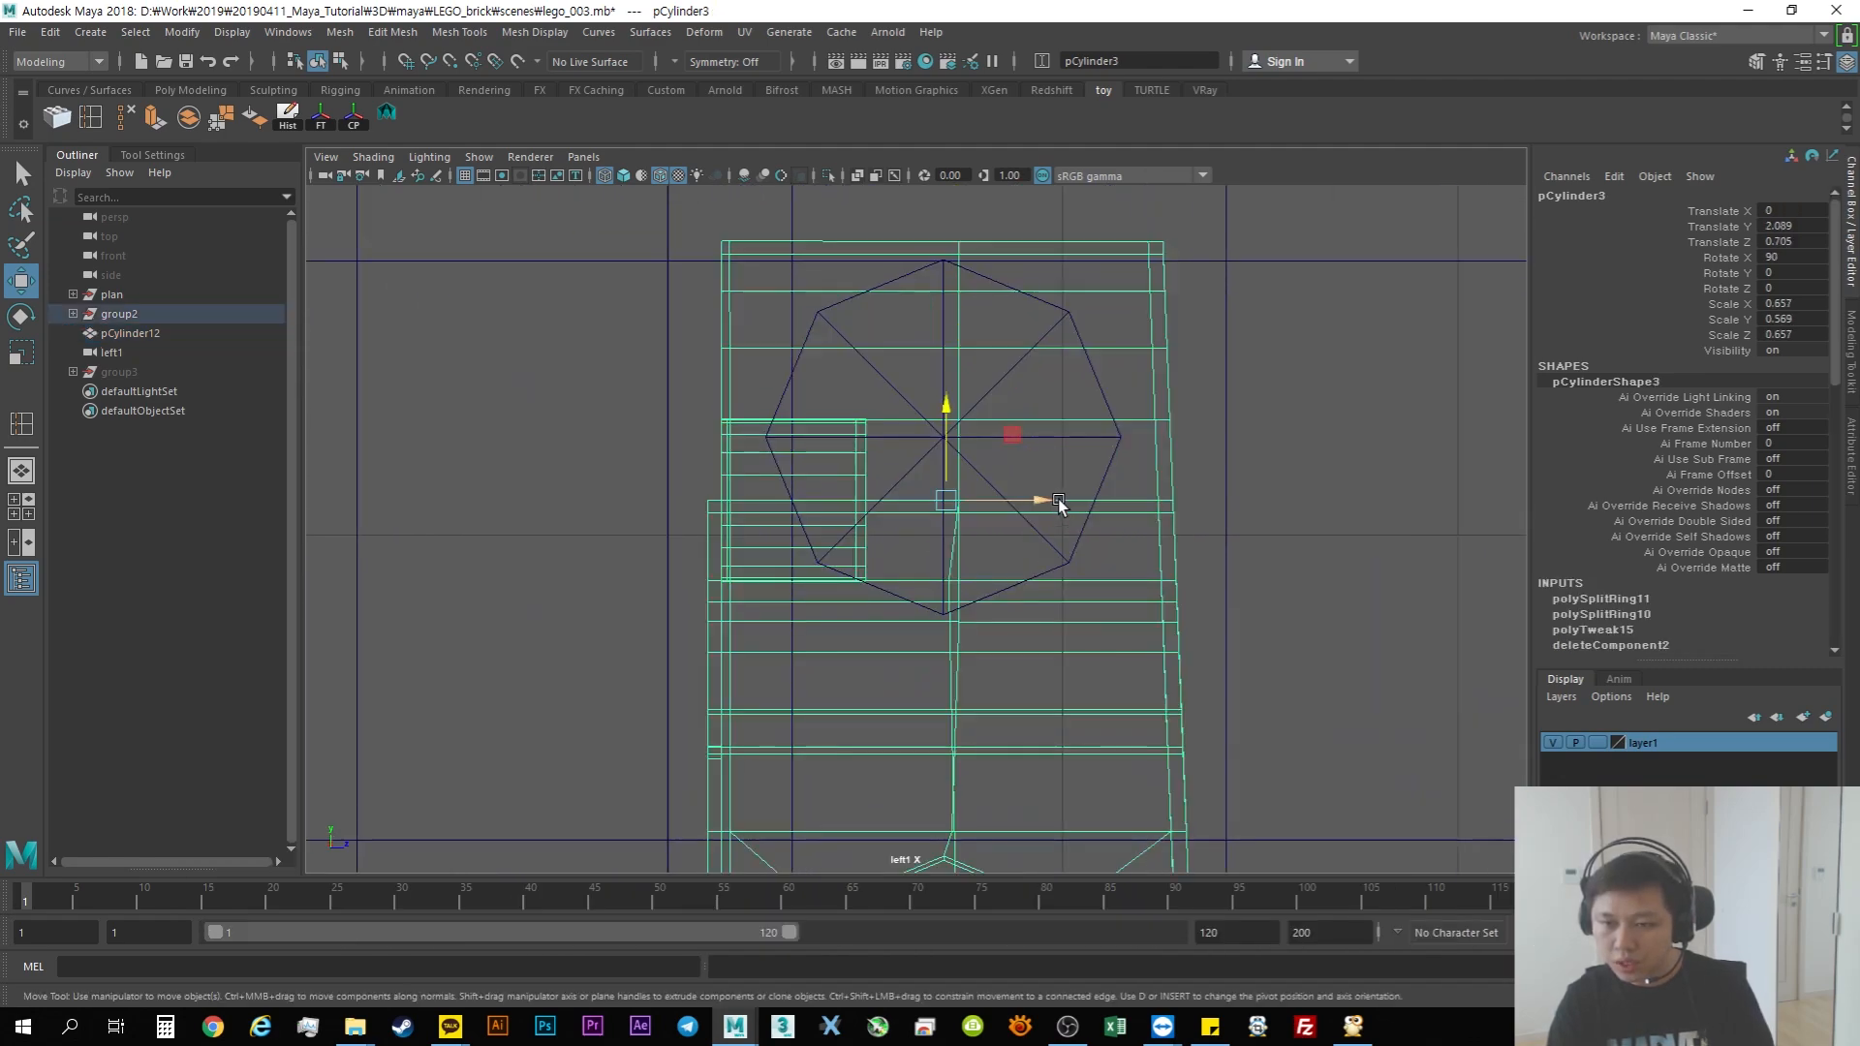
{"action": "right_click_drag", "start_coordinate": [1079, 494], "coordinate": [1007, 494]}
{"action": "left_click_drag", "start_coordinate": [915, 209], "coordinate": [1017, 566]}
{"action": "left_click_drag", "start_coordinate": [1011, 380], "coordinate": [988, 378]}
{"action": "key", "text": "v"}
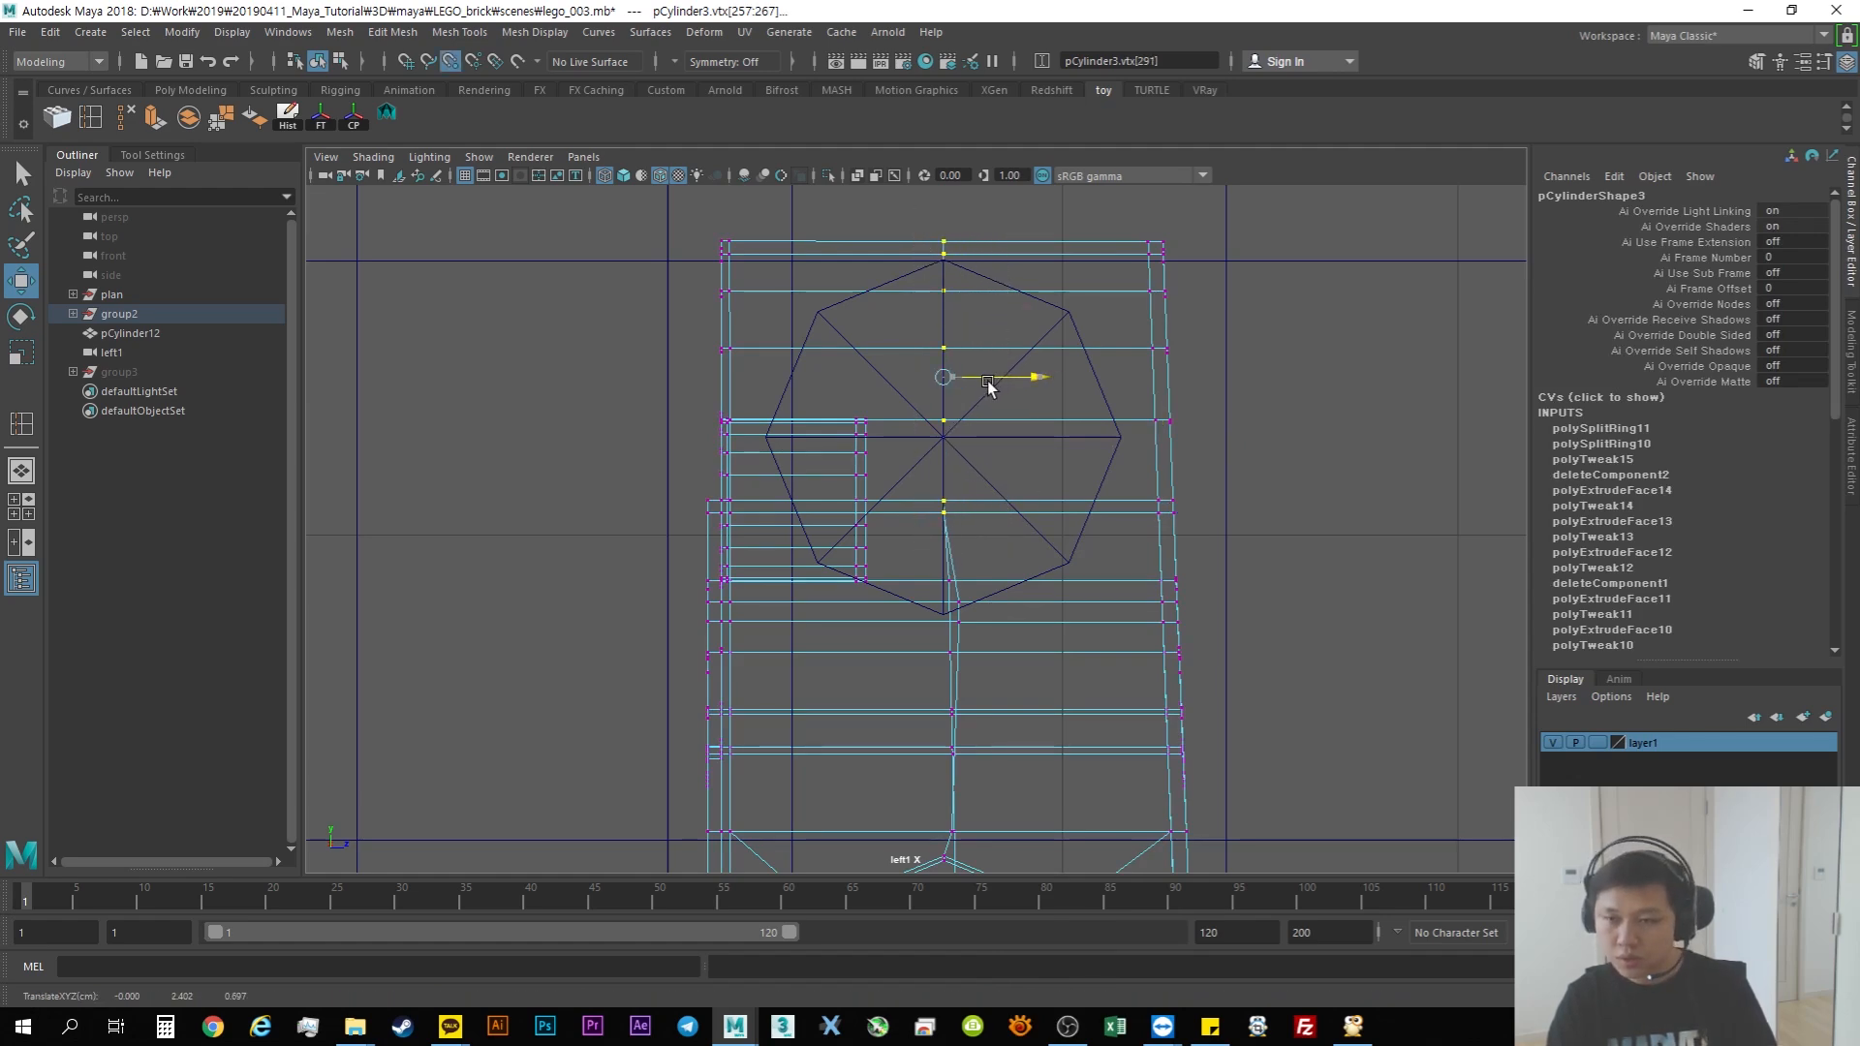
Step: Snap the centre-line vertices around the octagonal cylinder's lowest corner onto its vertical centre line
{"action": "left_click", "coordinate": [955, 599]}
{"action": "key", "text": "v"}
{"action": "left_click_drag", "start_coordinate": [1036, 592], "coordinate": [945, 630]}
{"action": "key", "text": "r"}
{"action": "key", "text": "w"}
{"action": "key", "text": "v"}
{"action": "key", "text": "r"}
Step: Snap the remaining centre-line vertices between the octagonal cylinder and the lower hole onto the same vertical line
{"action": "left_click_drag", "start_coordinate": [986, 703], "coordinate": [955, 830]}
{"action": "key", "text": "w"}
{"action": "key", "text": "v"}
{"action": "key", "text": "r"}
{"action": "key", "text": "w"}
{"action": "key", "text": "v"}
{"action": "left_click_drag", "start_coordinate": [1027, 831], "coordinate": [946, 751]}
{"action": "middle_click_drag", "start_coordinate": [1006, 727], "coordinate": [979, 700], "text": "alt"}
{"action": "key", "text": "space"}
{"action": "key", "text": "space"}
{"action": "scroll", "coordinate": [1138, 390], "scroll_direction": "up", "scroll_amount": 5}
{"action": "middle_click_drag", "start_coordinate": [1017, 449], "coordinate": [1008, 577], "text": "alt"}
{"action": "key", "text": "F8"}
{"action": "key", "text": "F8"}
{"action": "right_click_drag", "start_coordinate": [1014, 635], "coordinate": [1010, 440]}
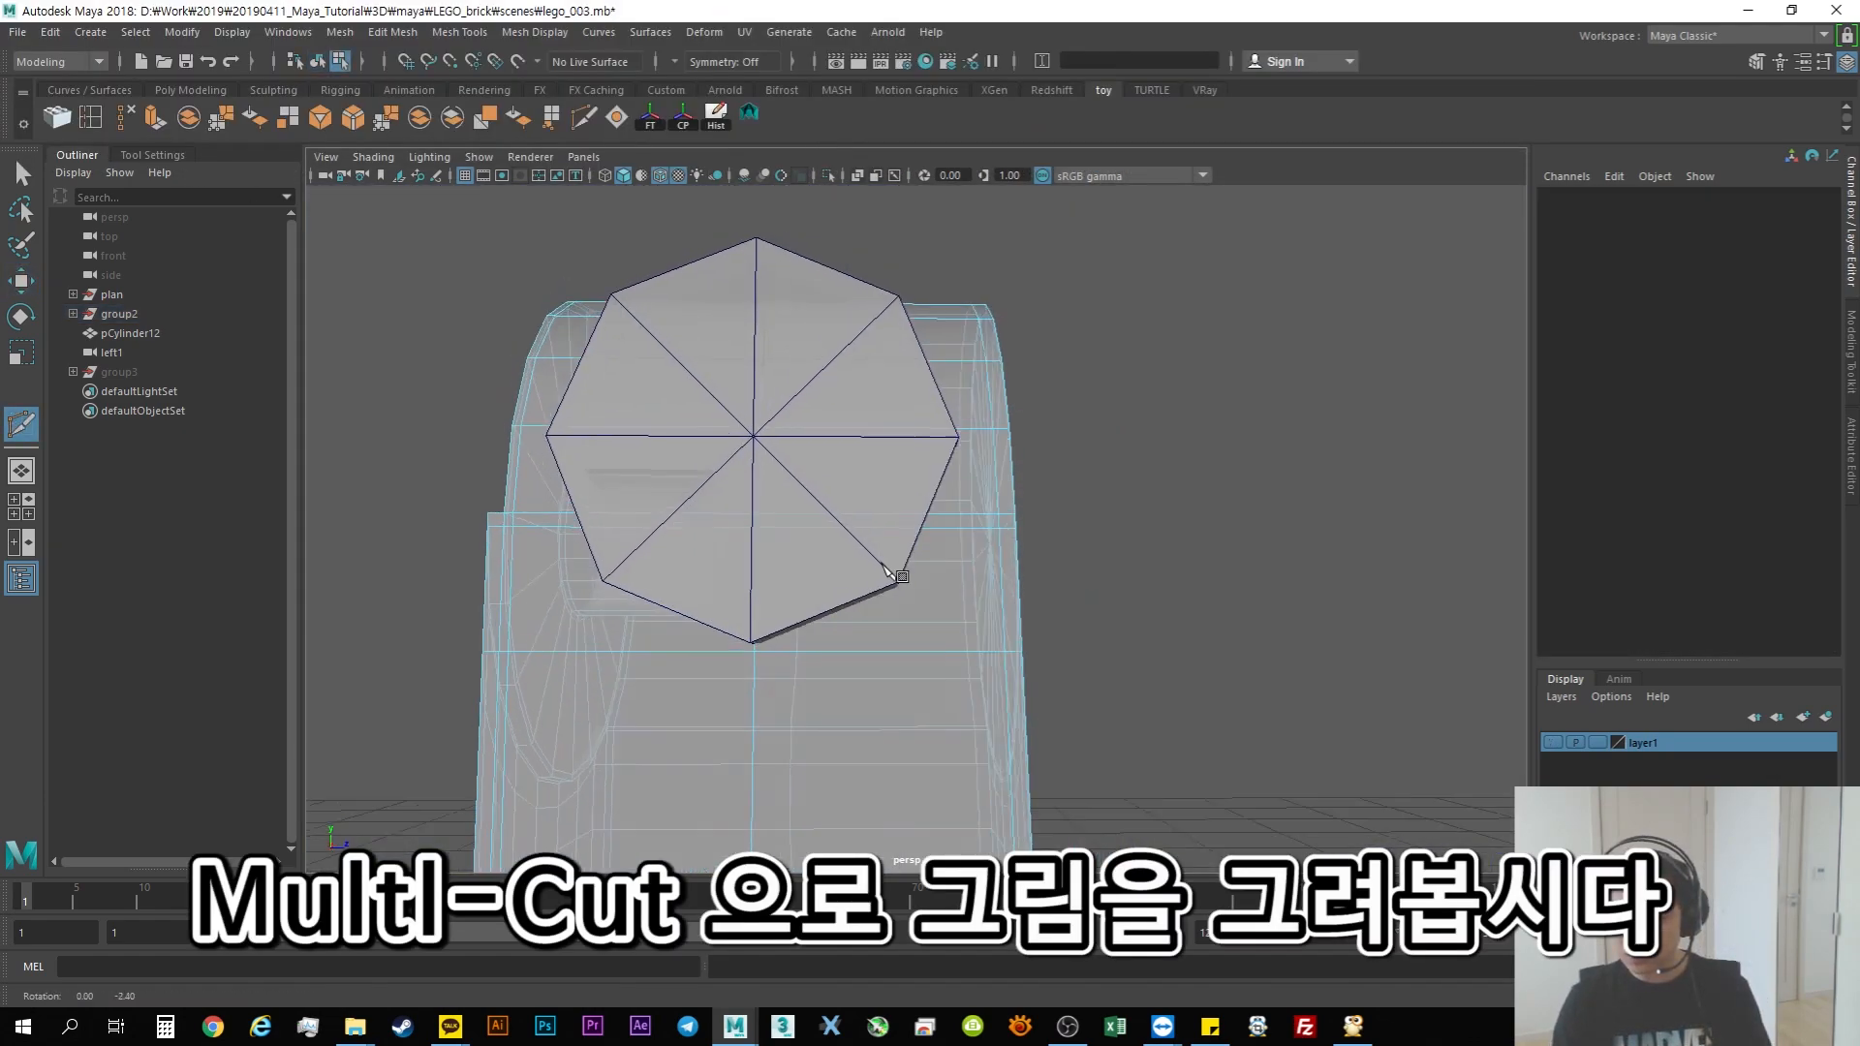
Step: Snap the octagonal cylinder upward in the side view so its centre lies on the leg's horizontal edge
{"action": "key", "text": "space"}
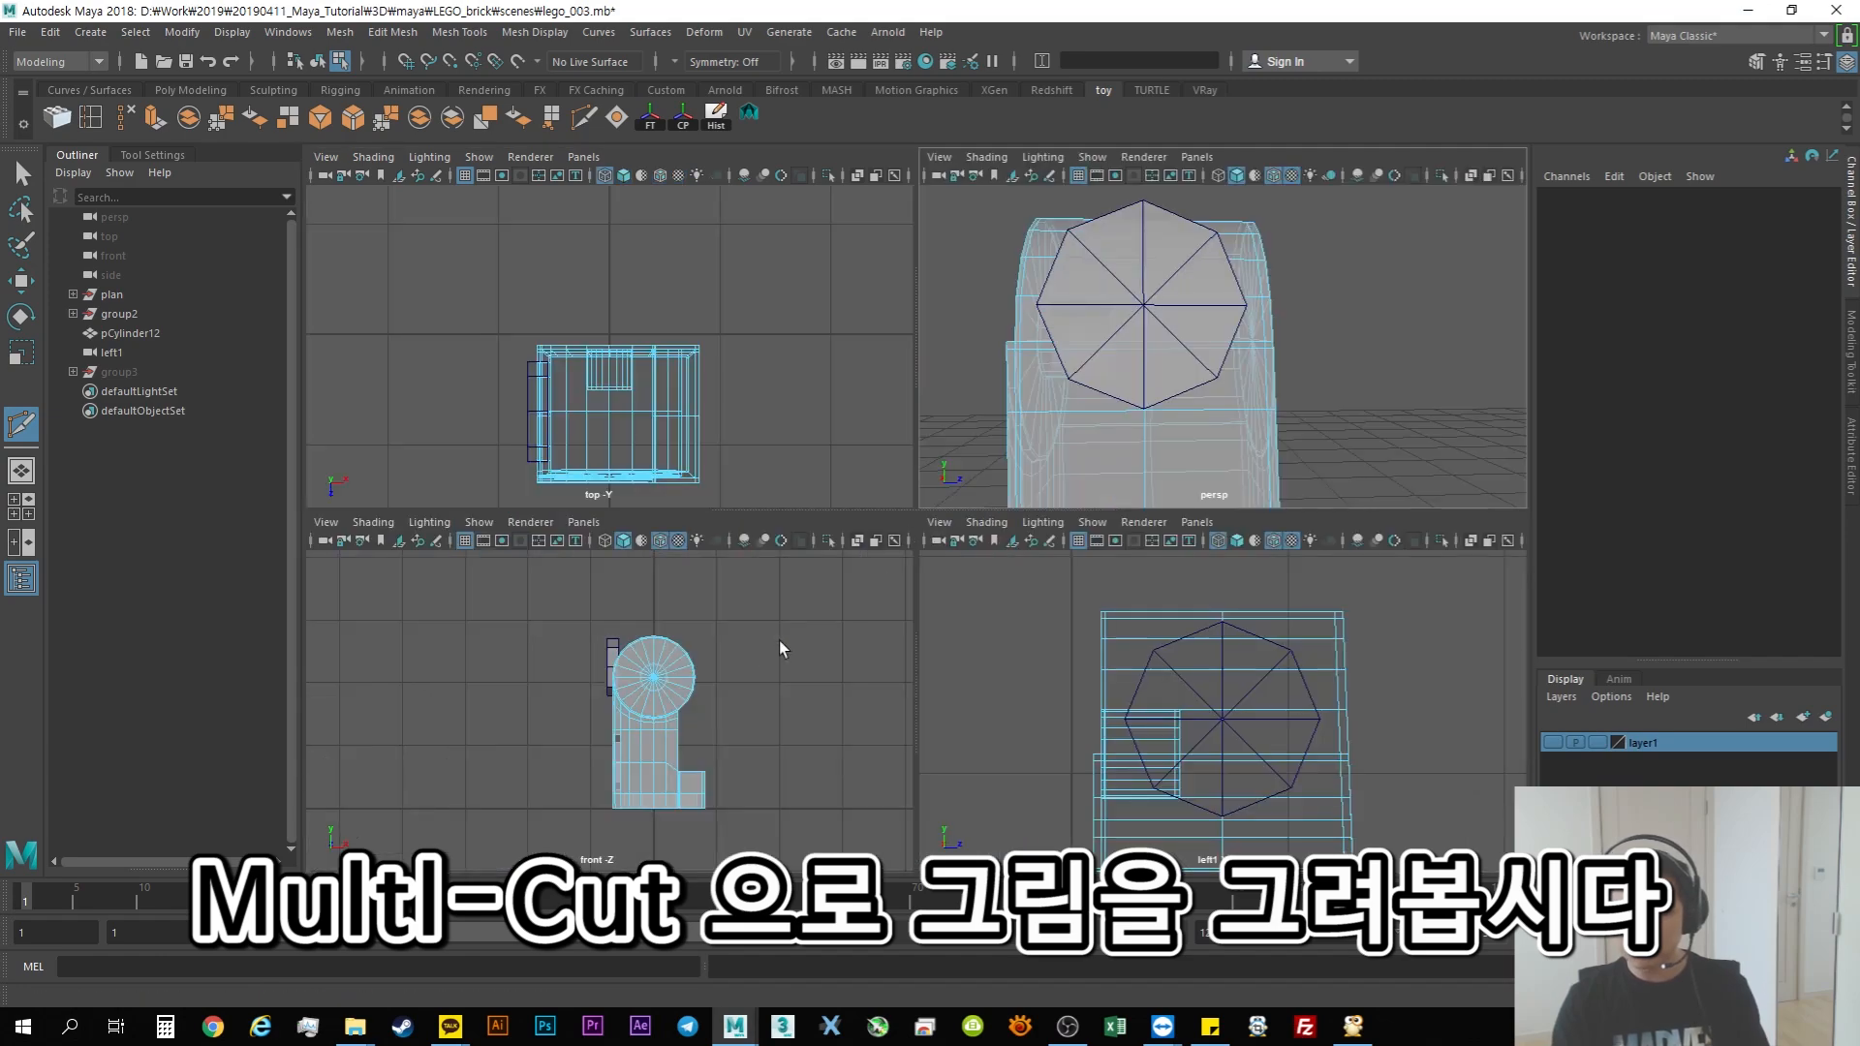
{"action": "key", "text": "space"}
{"action": "key", "text": "w"}
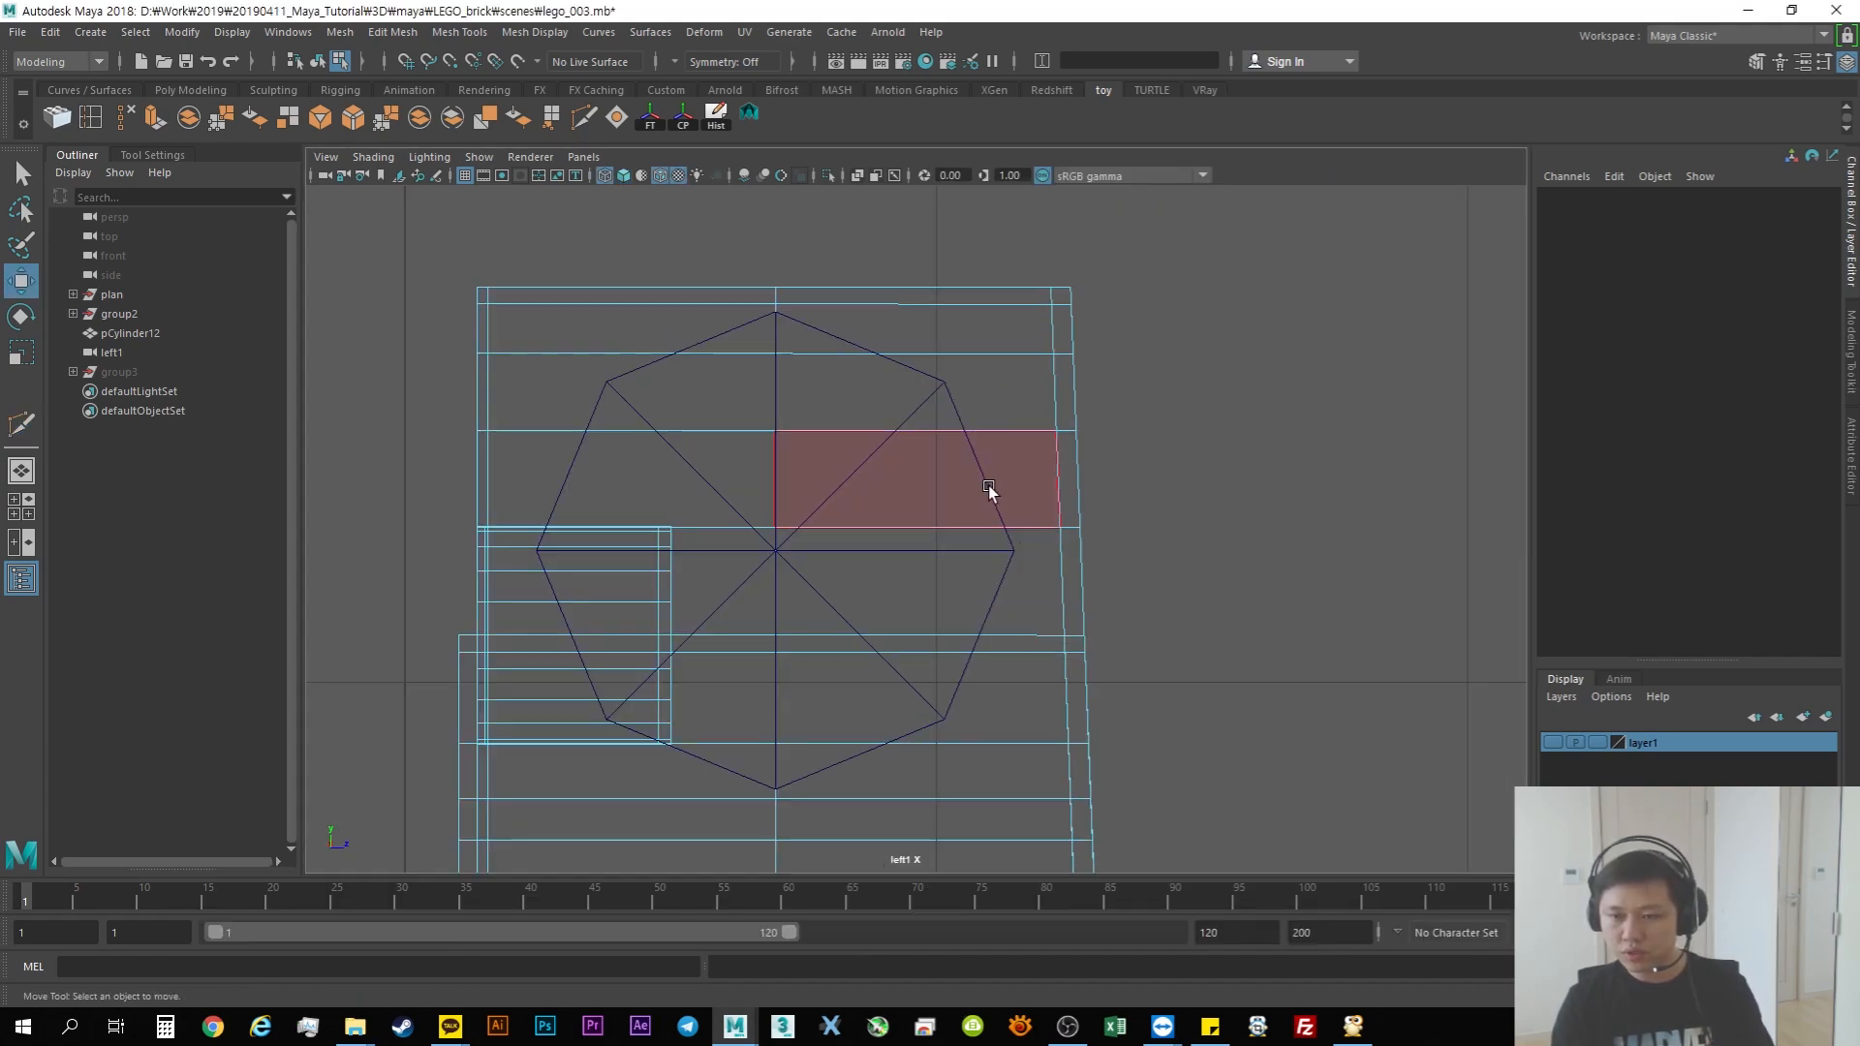
{"action": "key", "text": "F8"}
{"action": "left_click", "coordinate": [1015, 550]}
{"action": "middle_click_drag", "start_coordinate": [1014, 550], "coordinate": [1036, 529], "text": "shift"}
{"action": "left_click", "coordinate": [1036, 528]}
Step: Cut an octagonal edge outline into the leg along the guide cylinder, starting from the cylinder's lowest corner
{"action": "left_click", "coordinate": [583, 117]}
{"action": "left_click", "coordinate": [776, 769]}
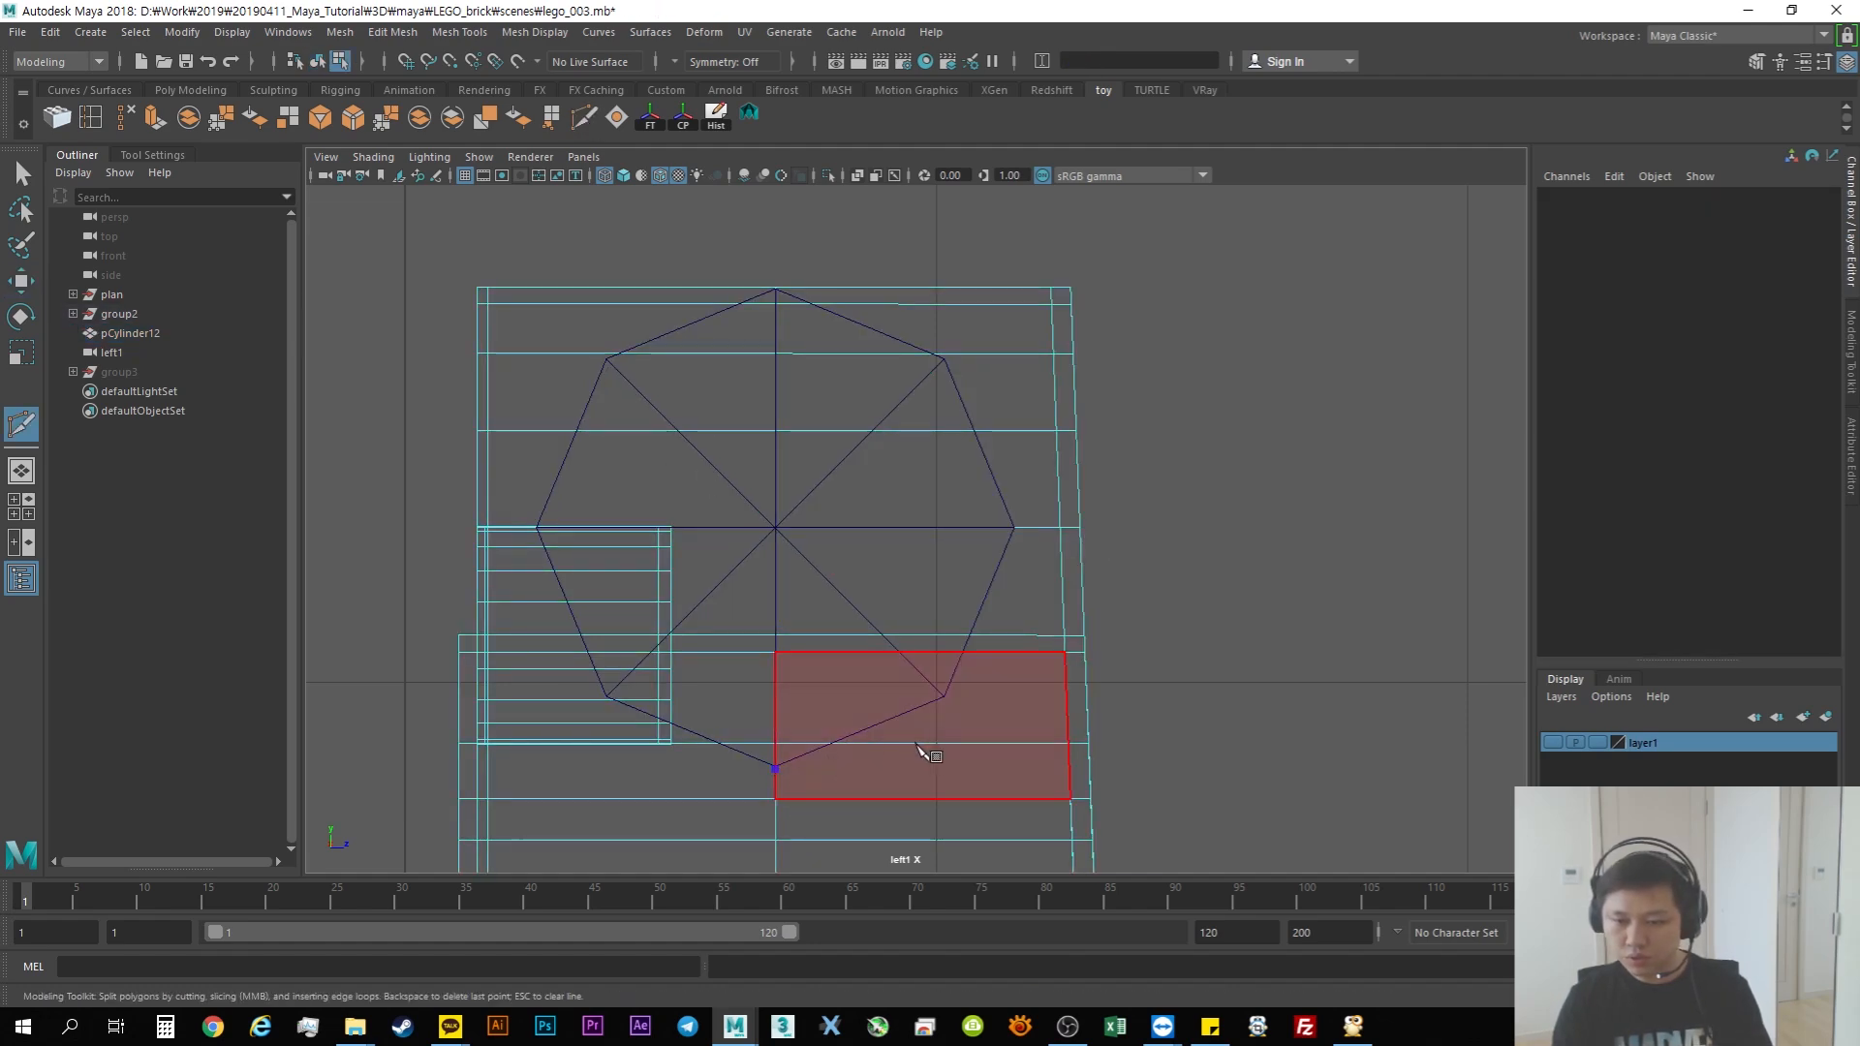
{"action": "left_click", "coordinate": [966, 654]}
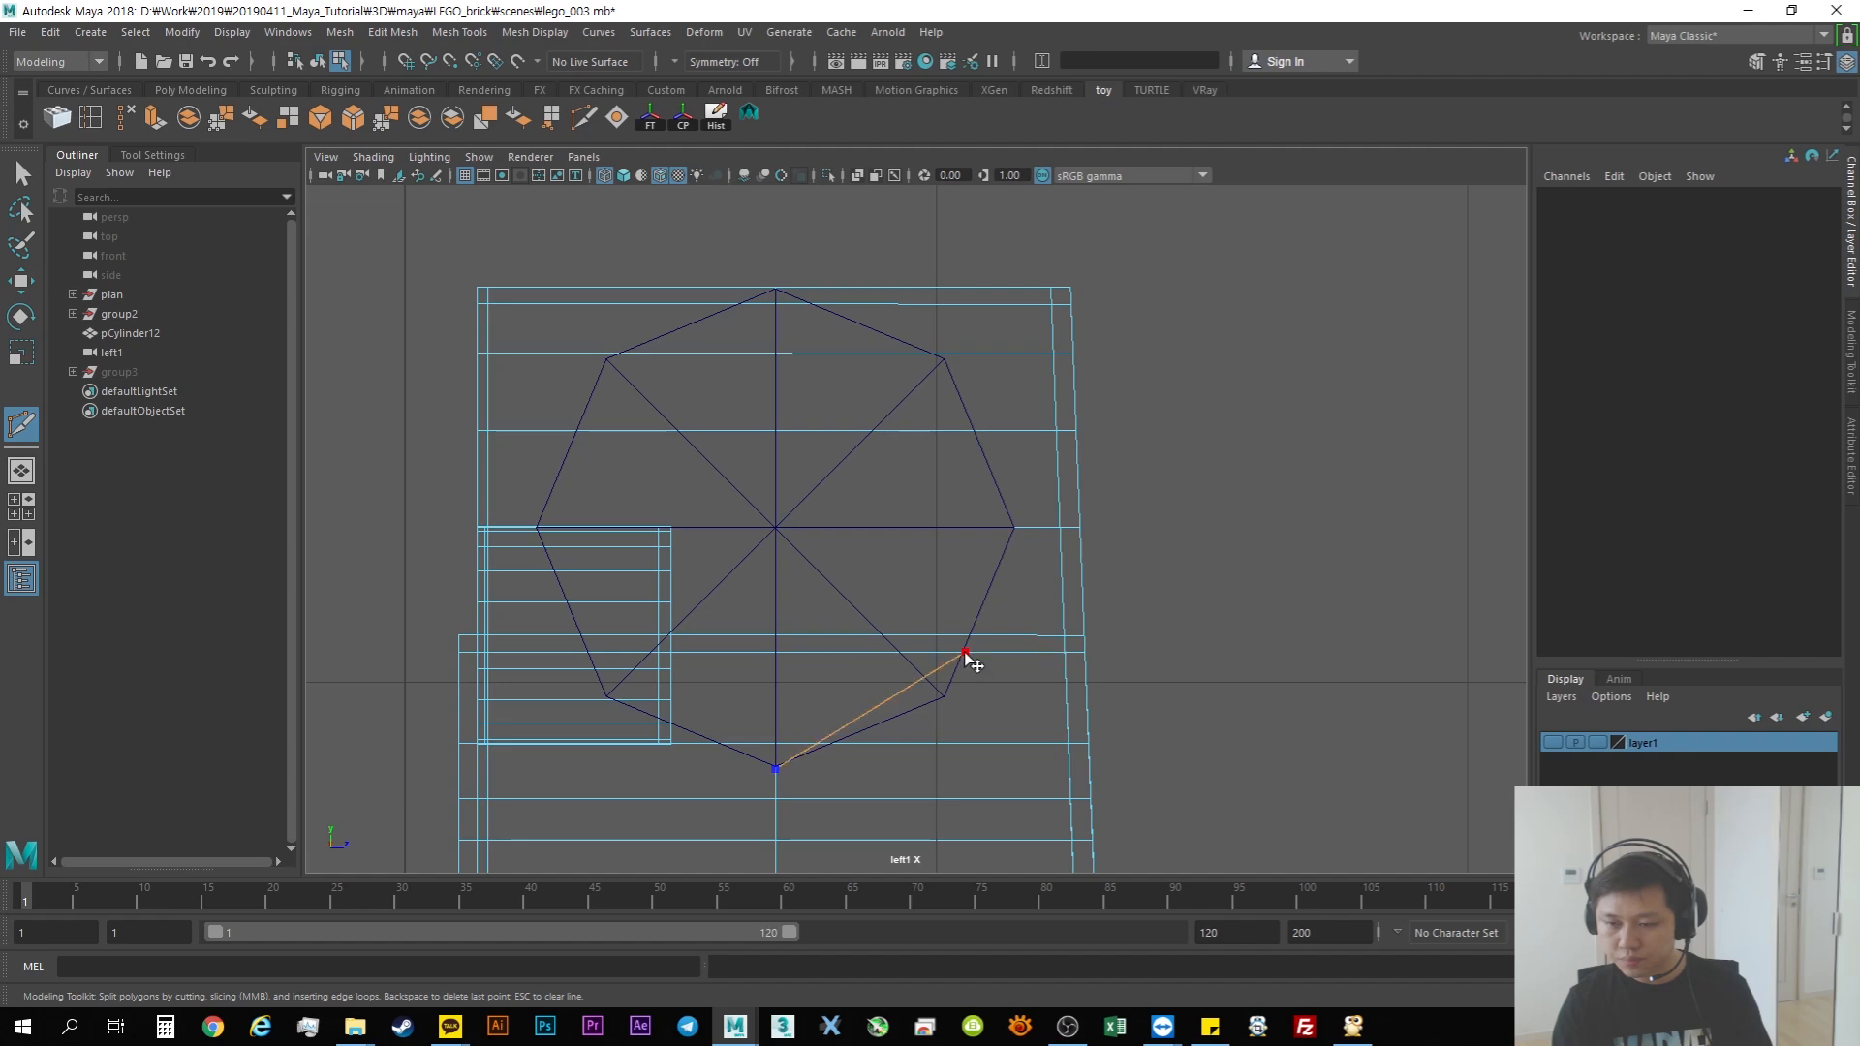
{"action": "key", "text": "Return"}
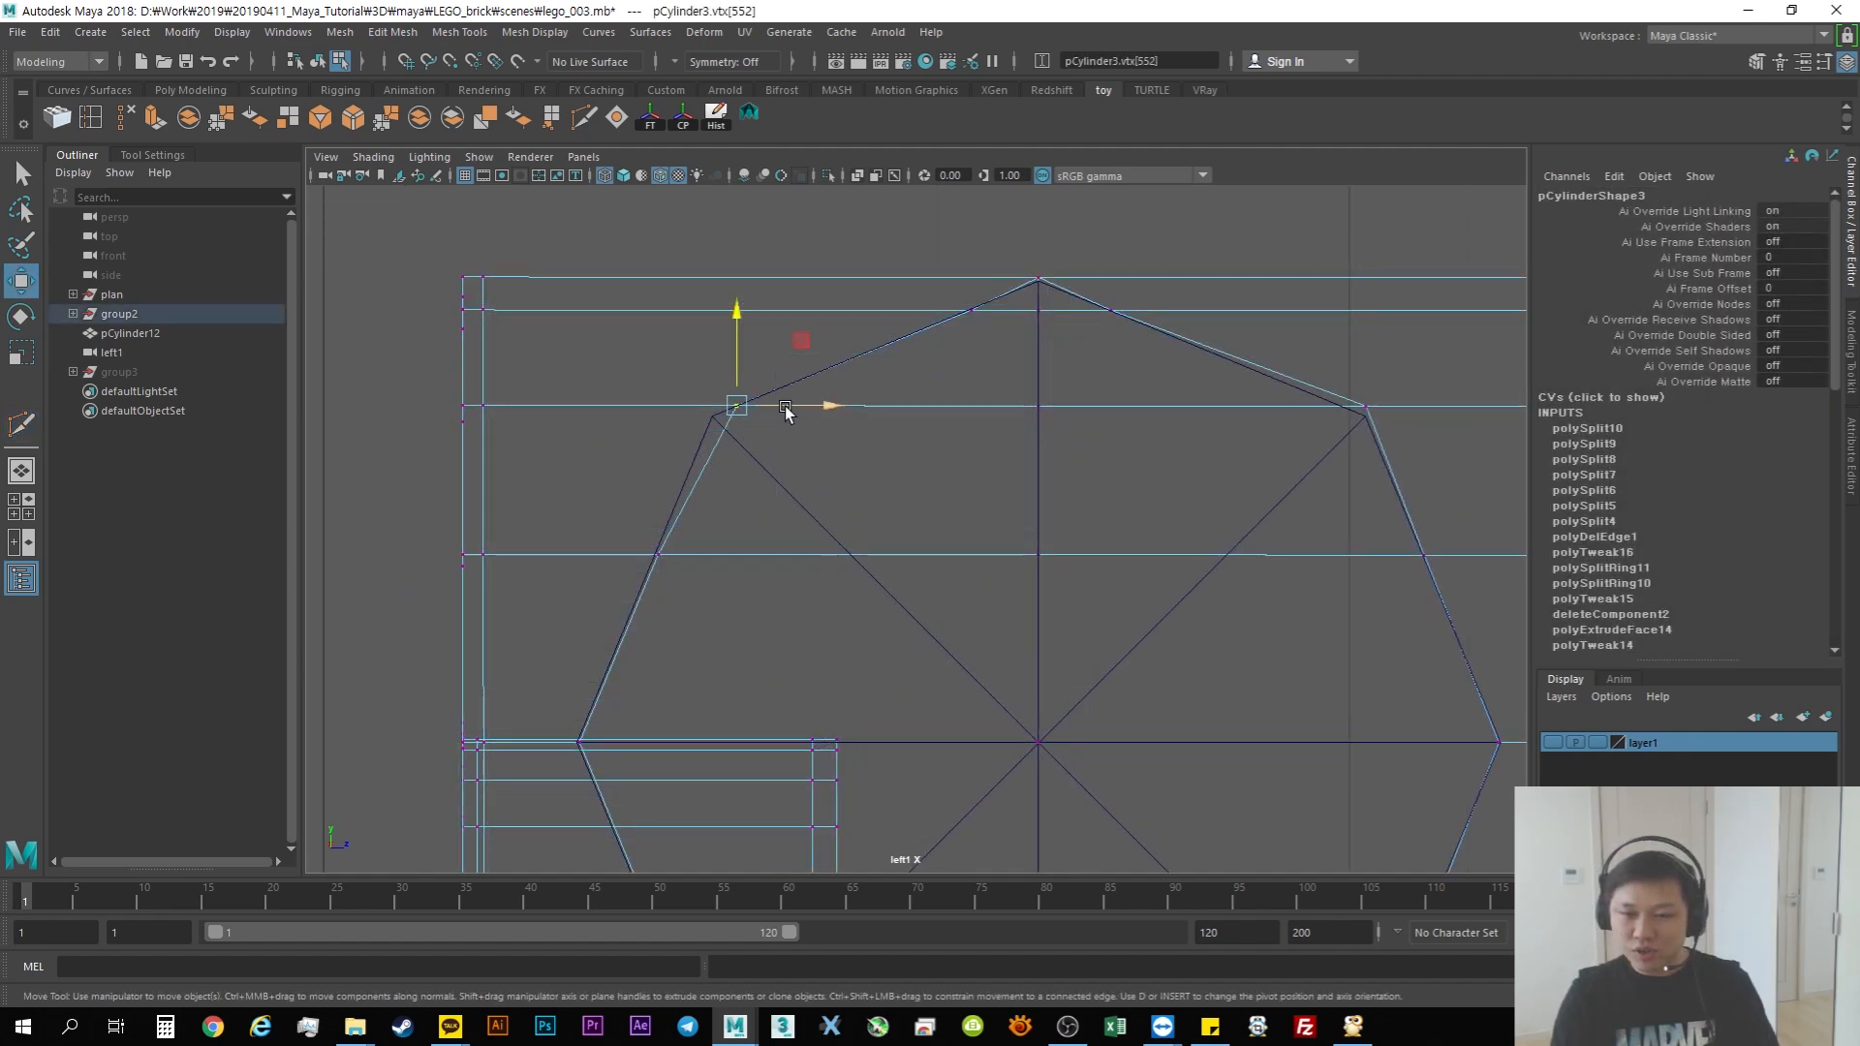
Step: Align the outline's upper corner vertices with the guide cylinder's two upper corners, using vertex snapping
{"action": "left_click_drag", "start_coordinate": [785, 408], "coordinate": [789, 405]}
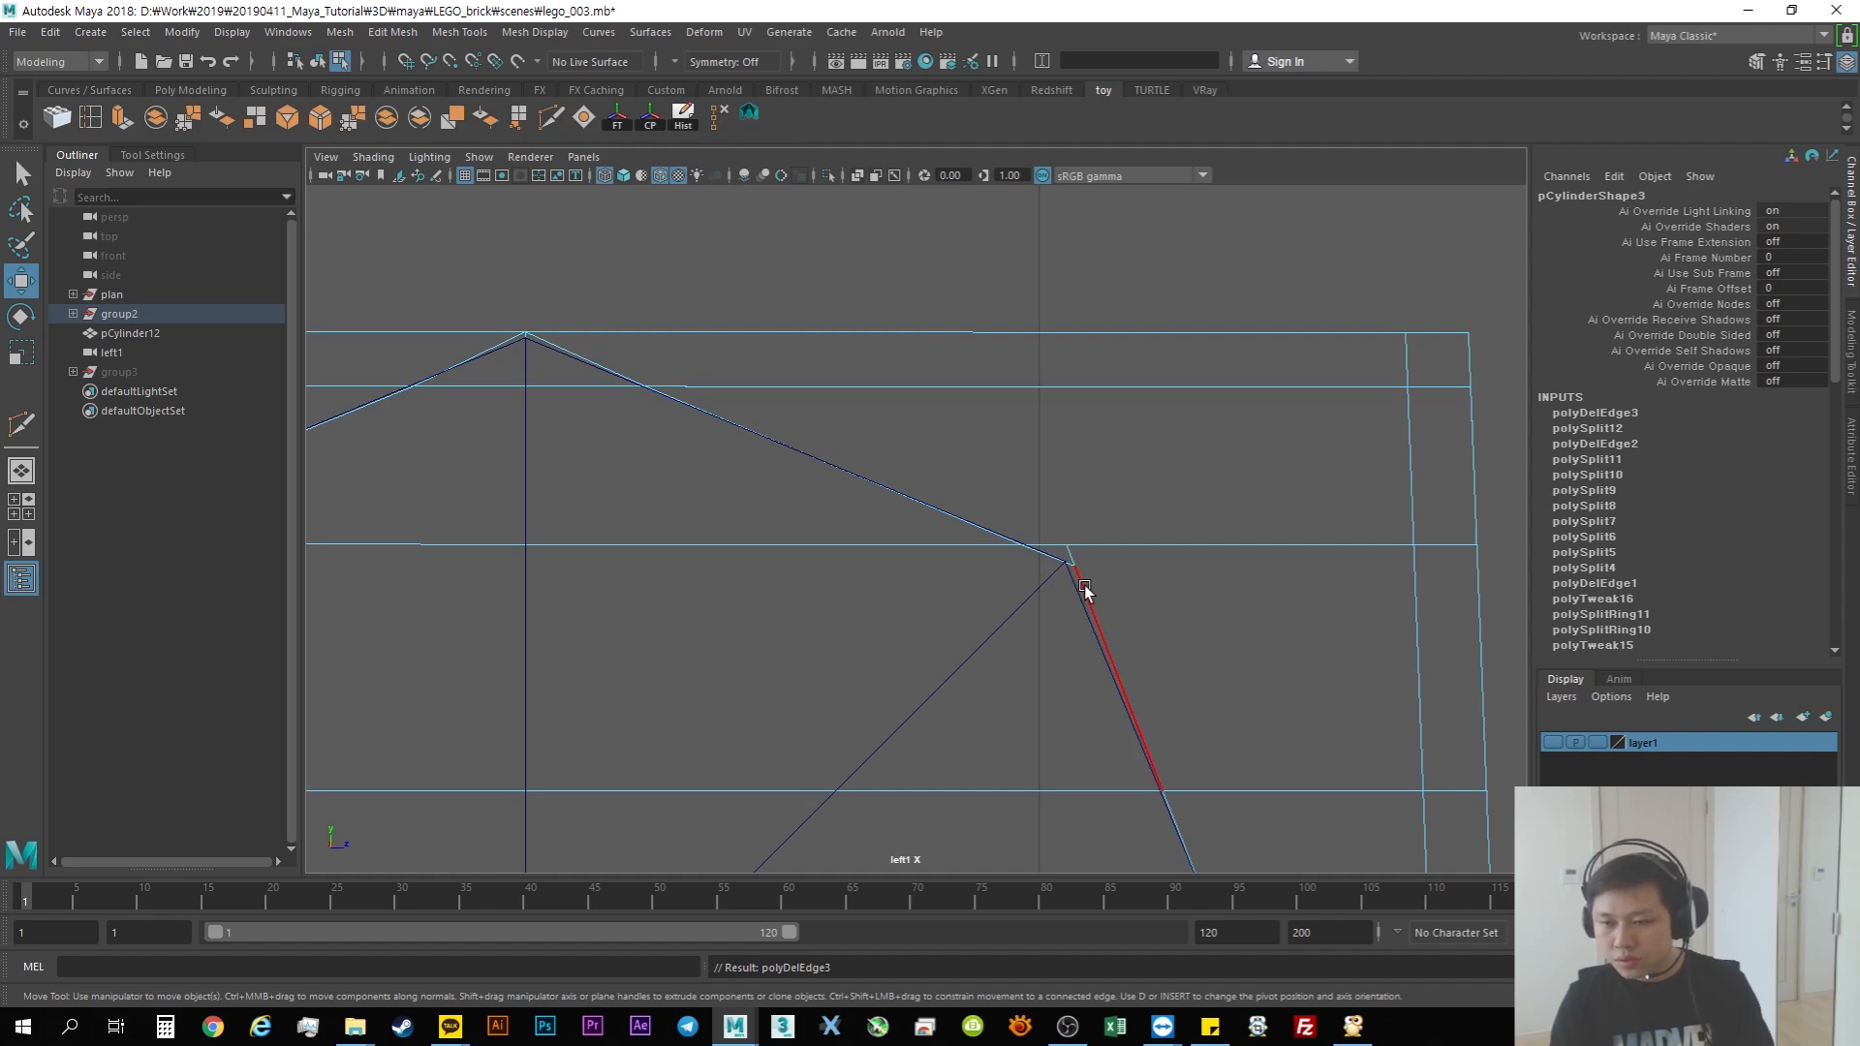
{"action": "scroll", "coordinate": [1082, 575], "scroll_direction": "up", "scroll_amount": 1}
{"action": "left_click", "coordinate": [1082, 571]}
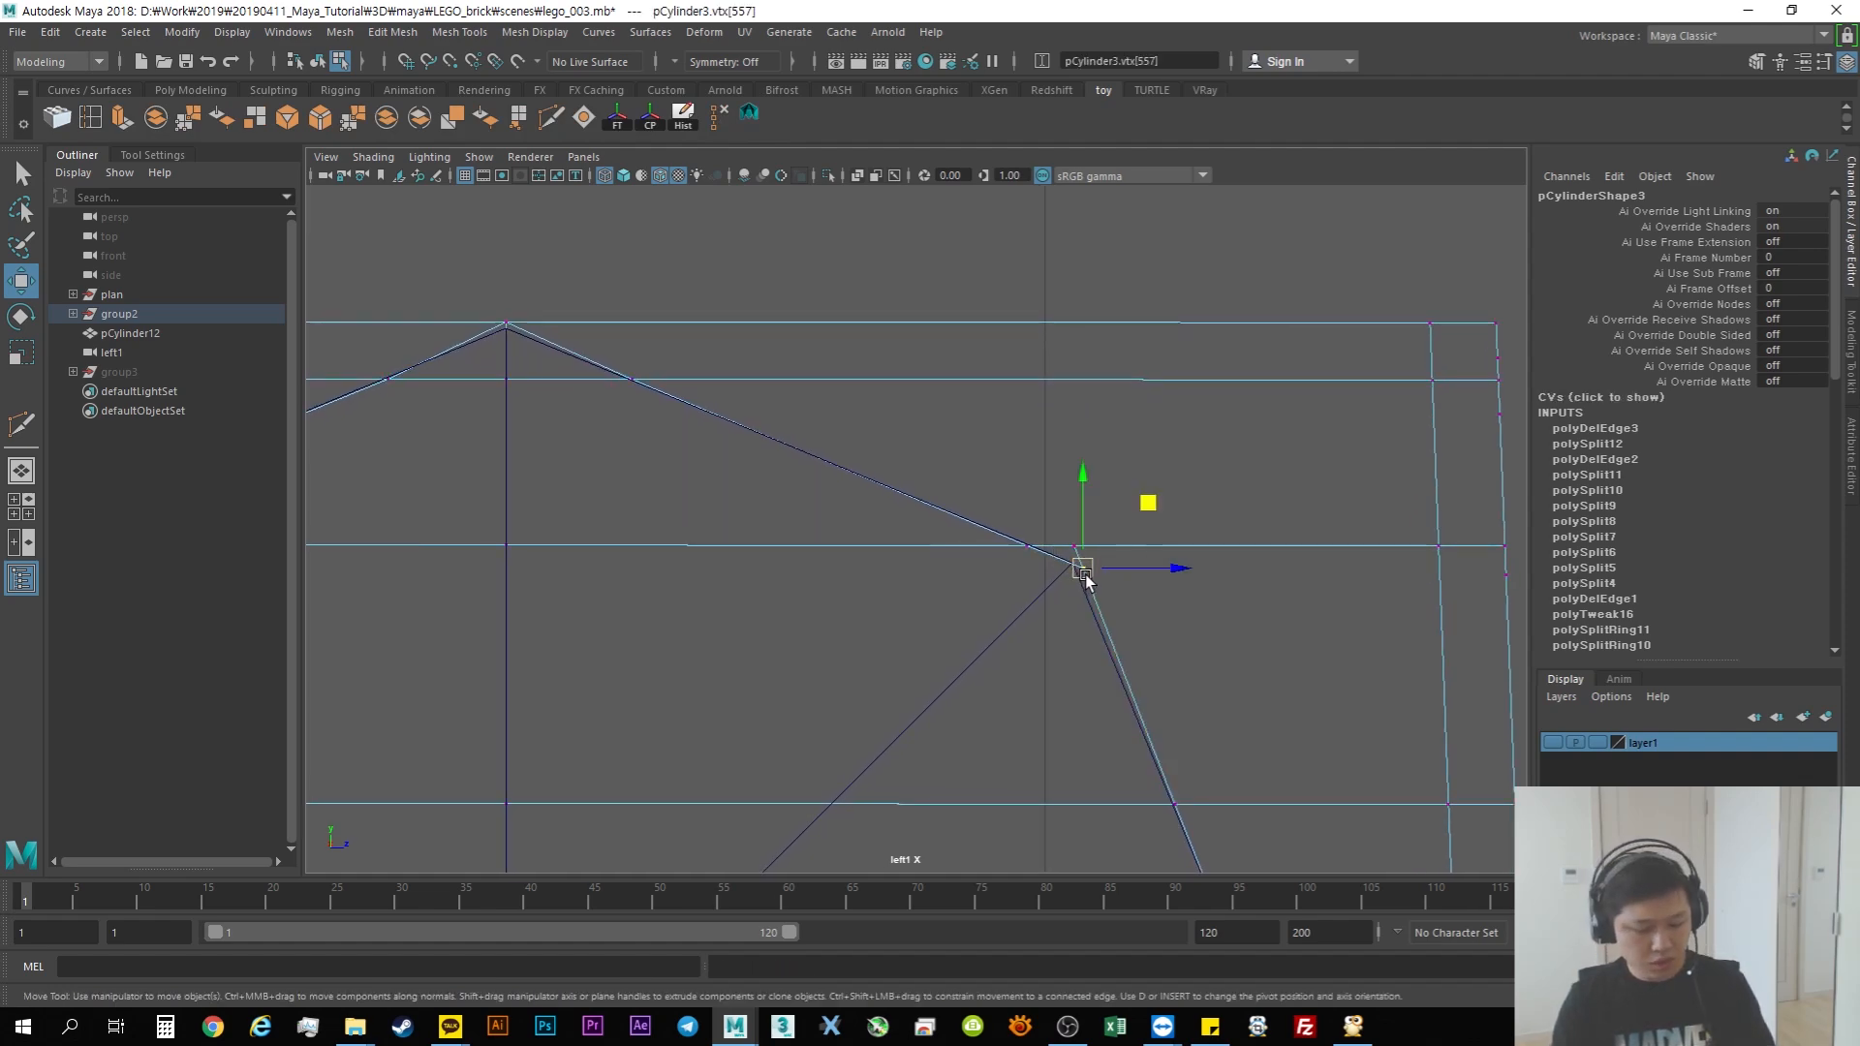
{"action": "middle_click_drag", "start_coordinate": [755, 612], "coordinate": [977, 605], "text": "alt"}
{"action": "scroll", "coordinate": [860, 586], "scroll_direction": "up", "scroll_amount": 2}
{"action": "middle_click_drag", "start_coordinate": [740, 588], "coordinate": [898, 586], "text": "alt"}
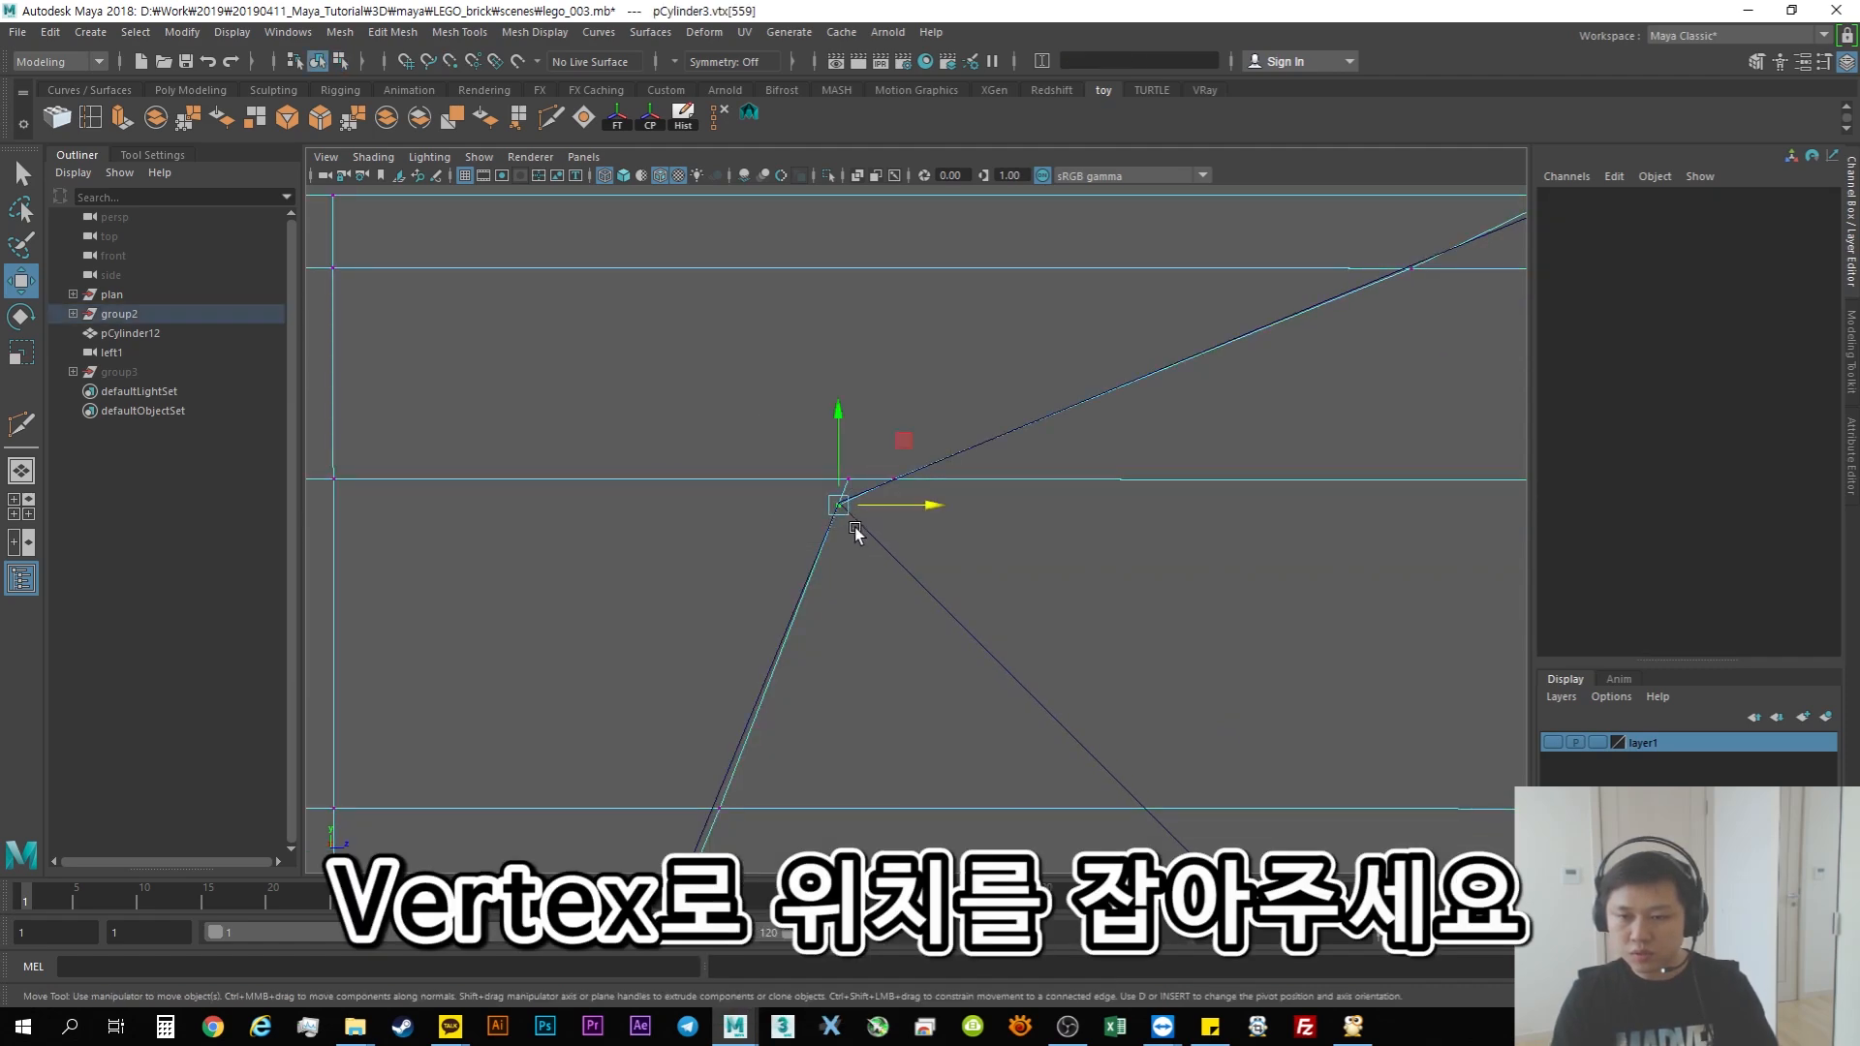
{"action": "left_click", "coordinate": [856, 530]}
{"action": "key", "text": "v"}
{"action": "left_click_drag", "start_coordinate": [839, 488], "coordinate": [827, 507]}
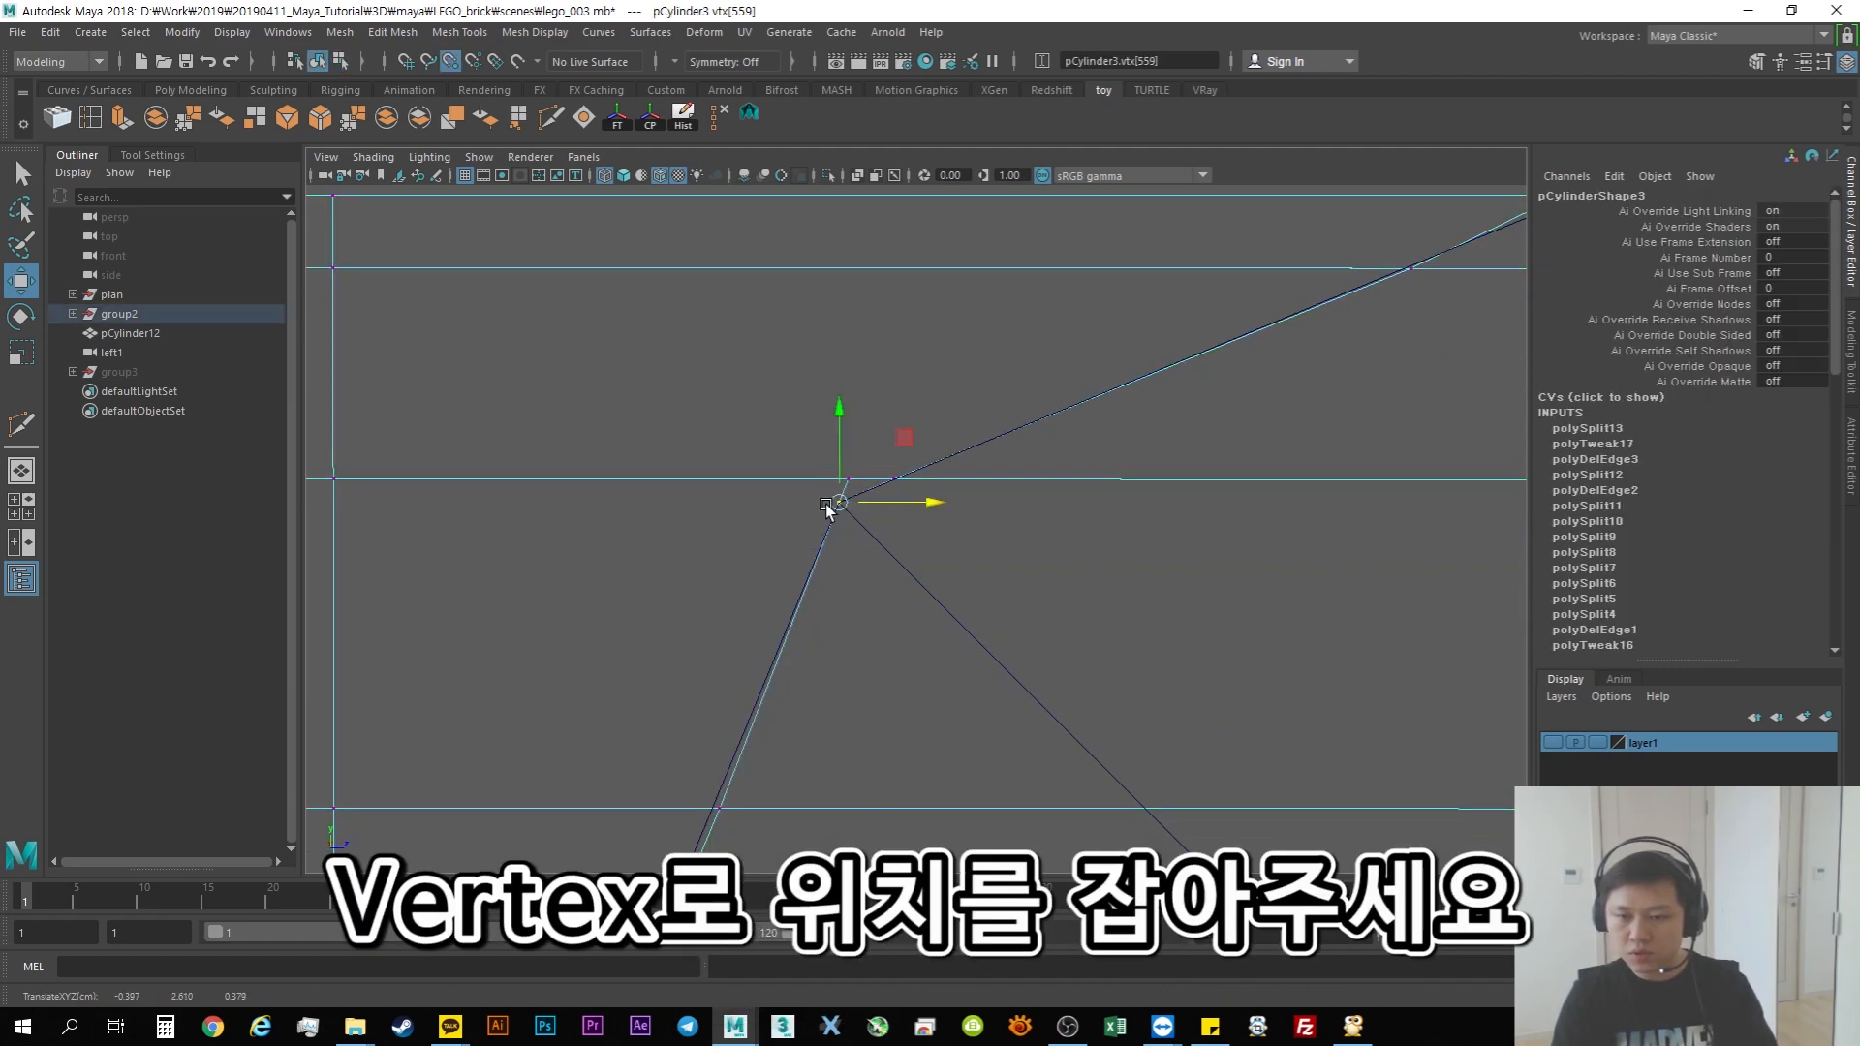
Step: Cut new edges along the guide cylinder's upper left side, from its top corner to the horizontal edge near the next corner
{"action": "scroll", "coordinate": [1115, 458], "scroll_direction": "down", "scroll_amount": 5}
{"action": "middle_click_drag", "start_coordinate": [1130, 452], "coordinate": [975, 466], "text": "alt"}
{"action": "scroll", "coordinate": [973, 465], "scroll_direction": "up", "scroll_amount": 1}
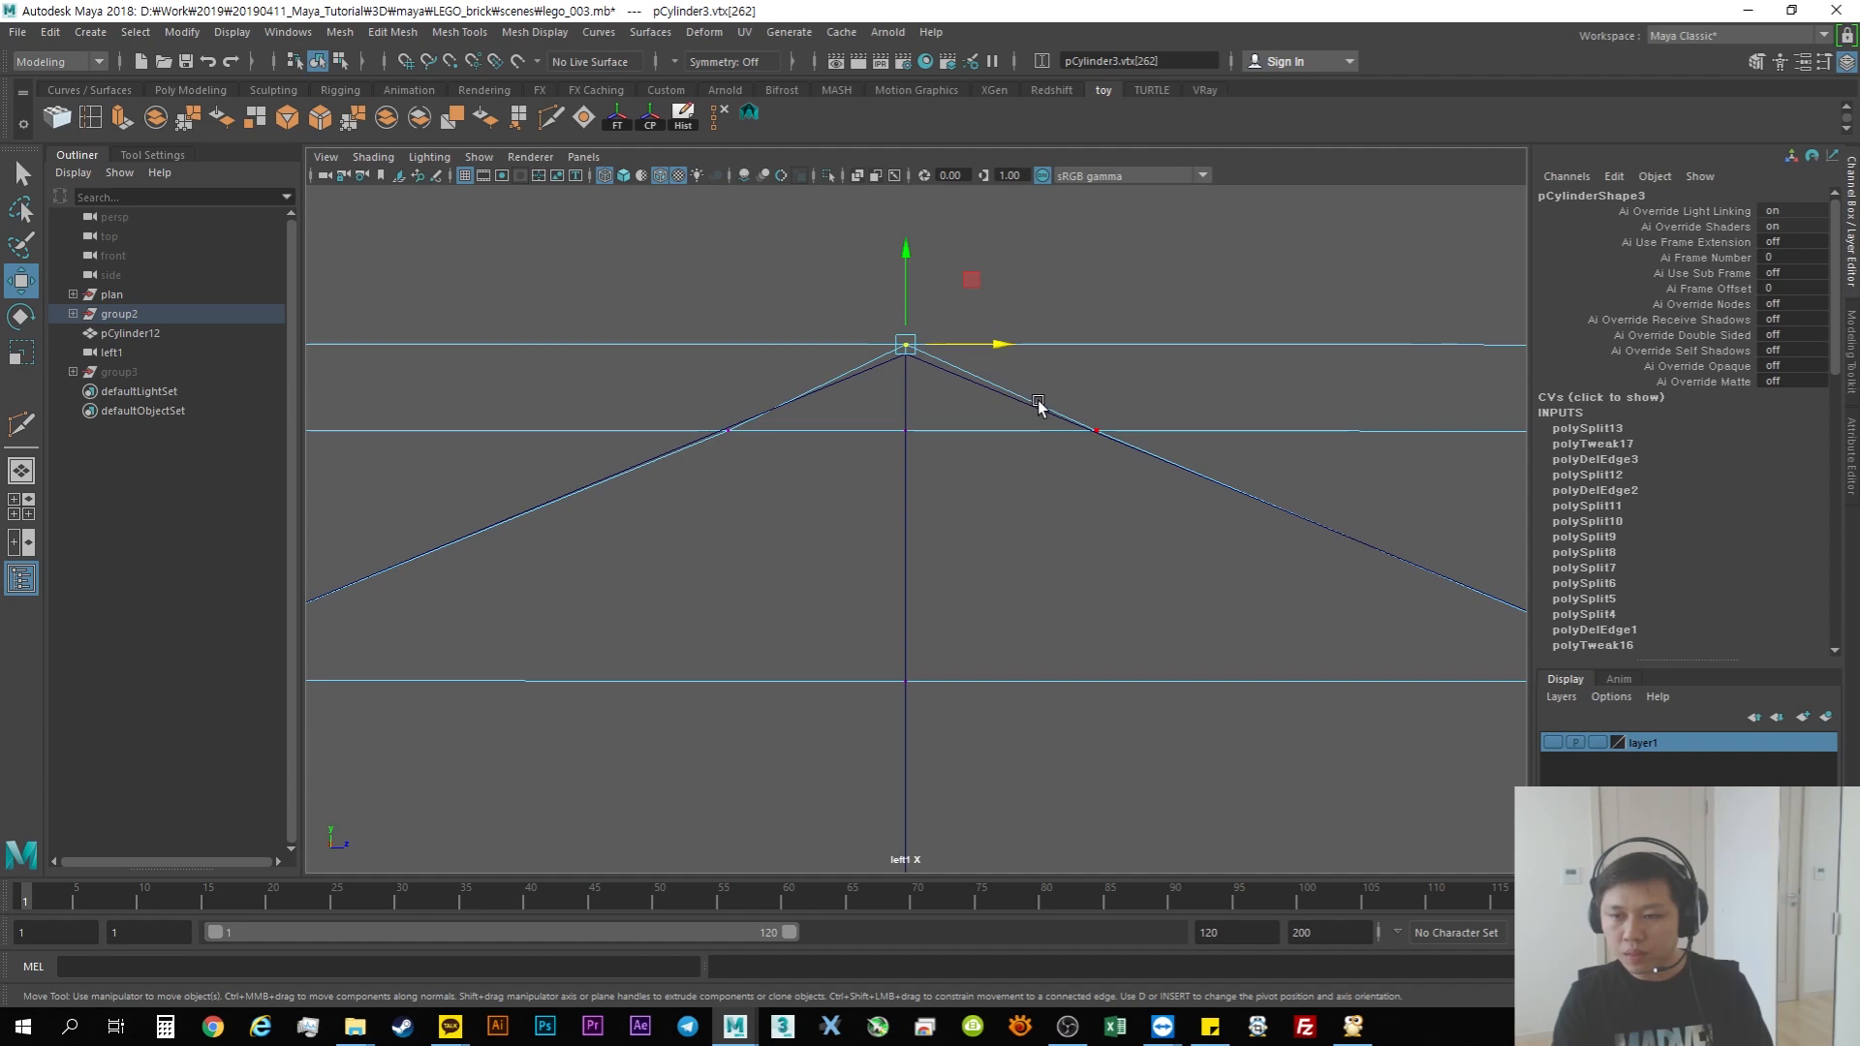
{"action": "left_click", "coordinate": [550, 117]}
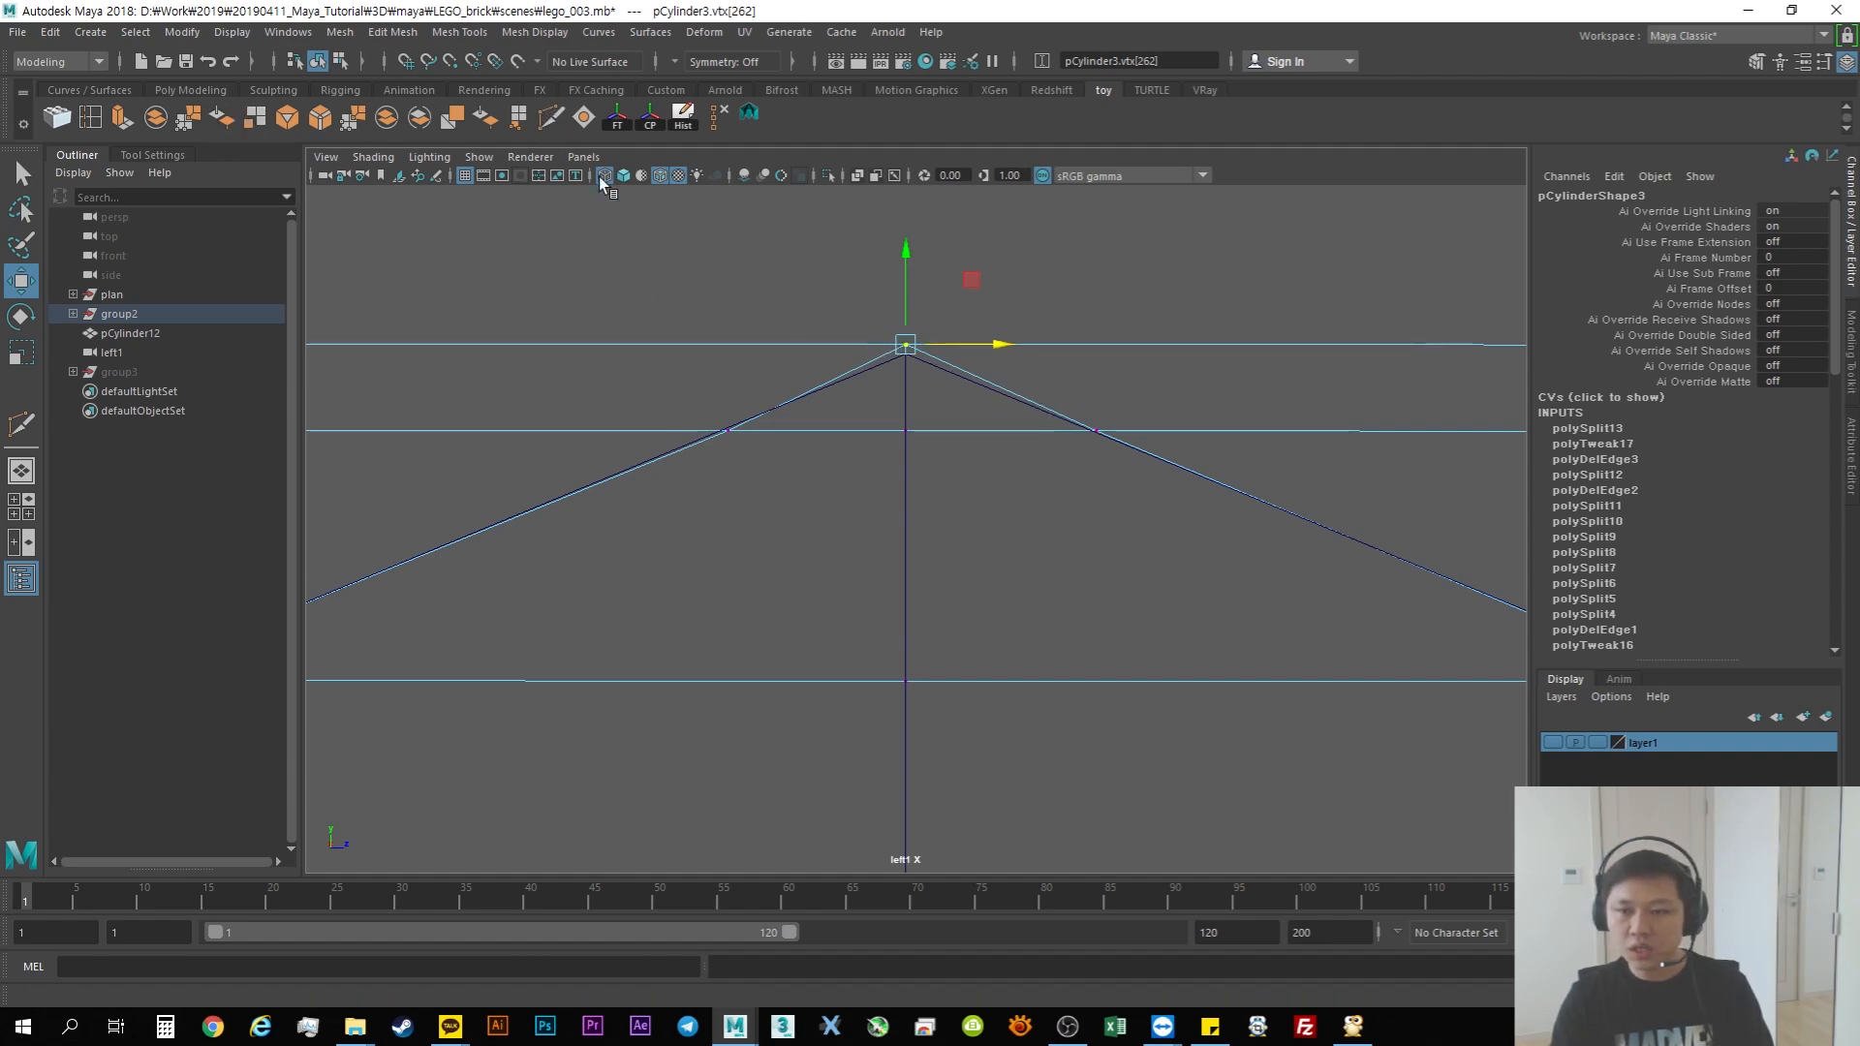
{"action": "left_click", "coordinate": [1095, 430]}
{"action": "right_click_drag", "start_coordinate": [903, 372], "coordinate": [1125, 453], "text": "alt"}
{"action": "middle_click_drag", "start_coordinate": [919, 333], "coordinate": [936, 403], "text": "alt"}
{"action": "left_click", "coordinate": [928, 384]}
{"action": "middle_click_drag", "start_coordinate": [540, 614], "coordinate": [901, 508], "text": "alt"}
{"action": "left_click", "coordinate": [694, 541]}
{"action": "middle_click_drag", "start_coordinate": [492, 645], "coordinate": [1163, 419], "text": "alt"}
{"action": "middle_click_drag", "start_coordinate": [601, 651], "coordinate": [1171, 426], "text": "alt"}
{"action": "middle_click_drag", "start_coordinate": [639, 728], "coordinate": [768, 644], "text": "alt"}
{"action": "left_click", "coordinate": [769, 593]}
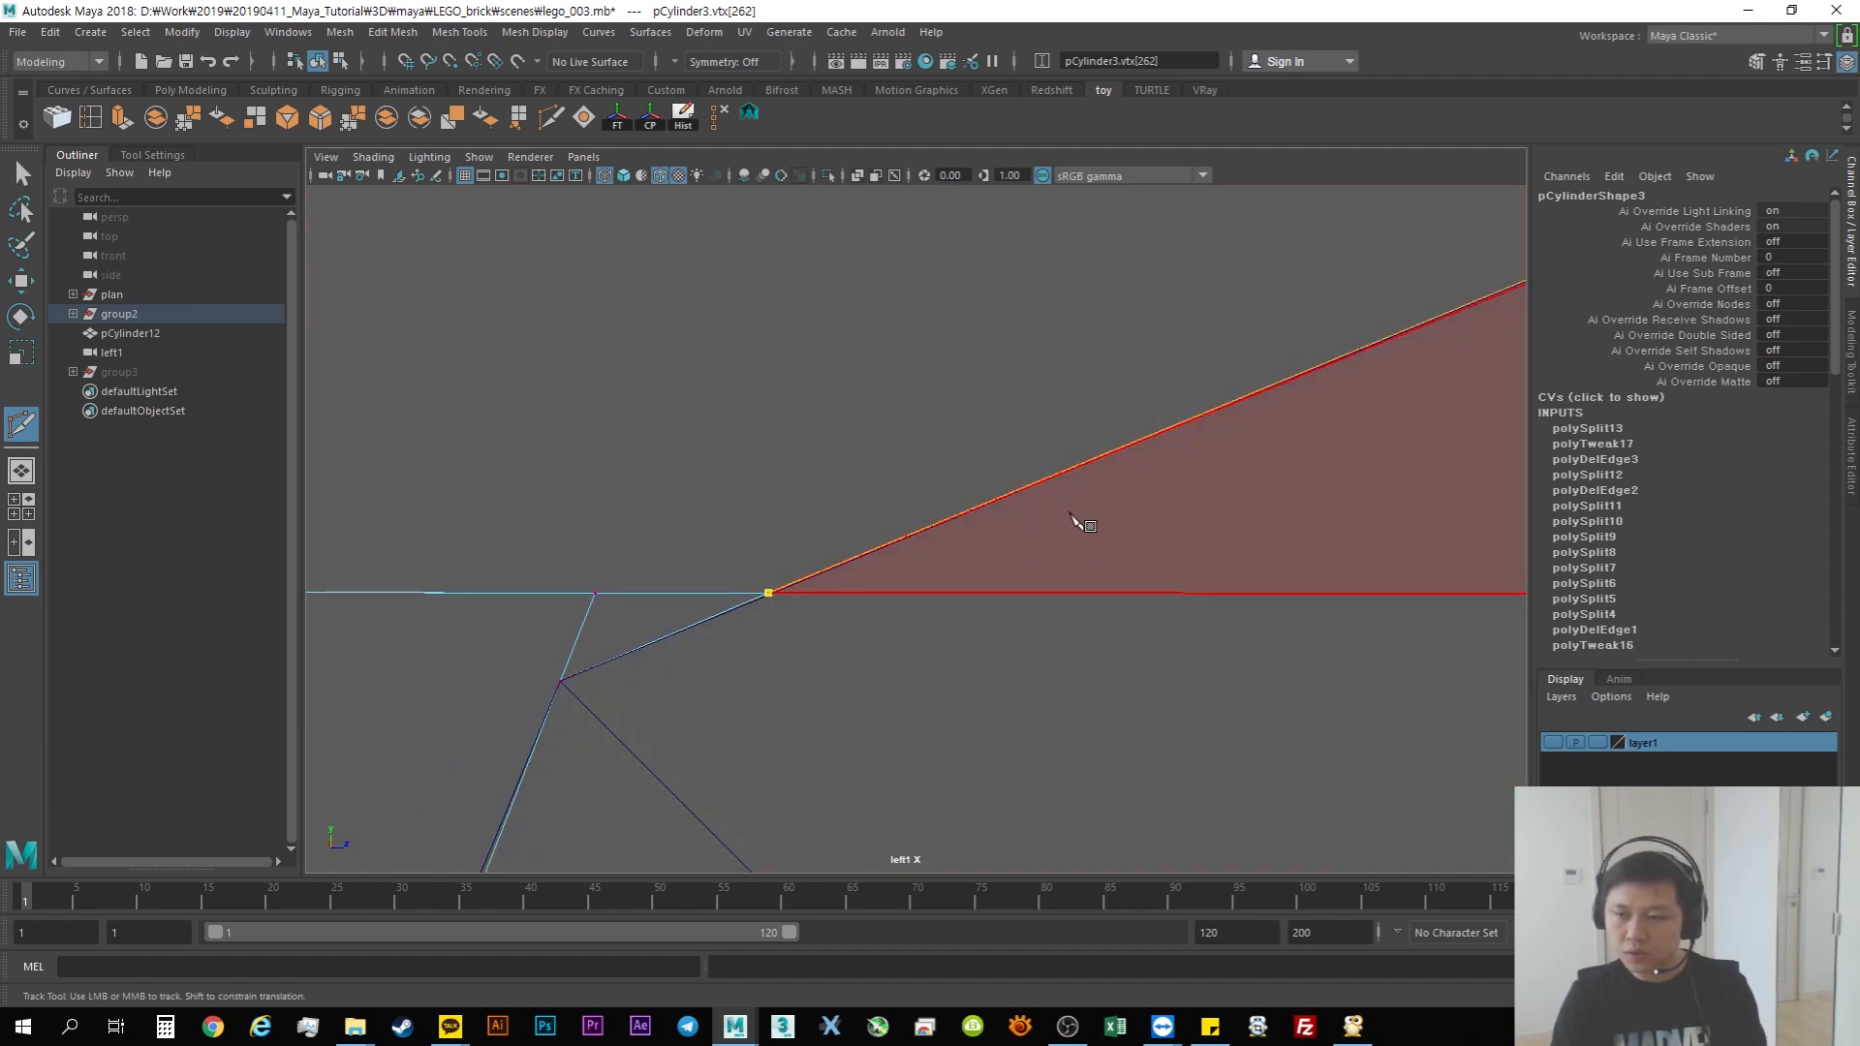
{"action": "middle_click_drag", "start_coordinate": [1410, 394], "coordinate": [765, 595], "text": "alt"}
{"action": "key", "text": "w"}
Step: Delete the old misaligned outline edges around the guide cylinder's top corner
{"action": "middle_click_drag", "start_coordinate": [1339, 407], "coordinate": [665, 699], "text": "alt"}
{"action": "middle_click_drag", "start_coordinate": [1302, 490], "coordinate": [653, 704], "text": "alt"}
{"action": "right_click_drag", "start_coordinate": [774, 508], "coordinate": [769, 438]}
{"action": "left_click", "coordinate": [772, 499]}
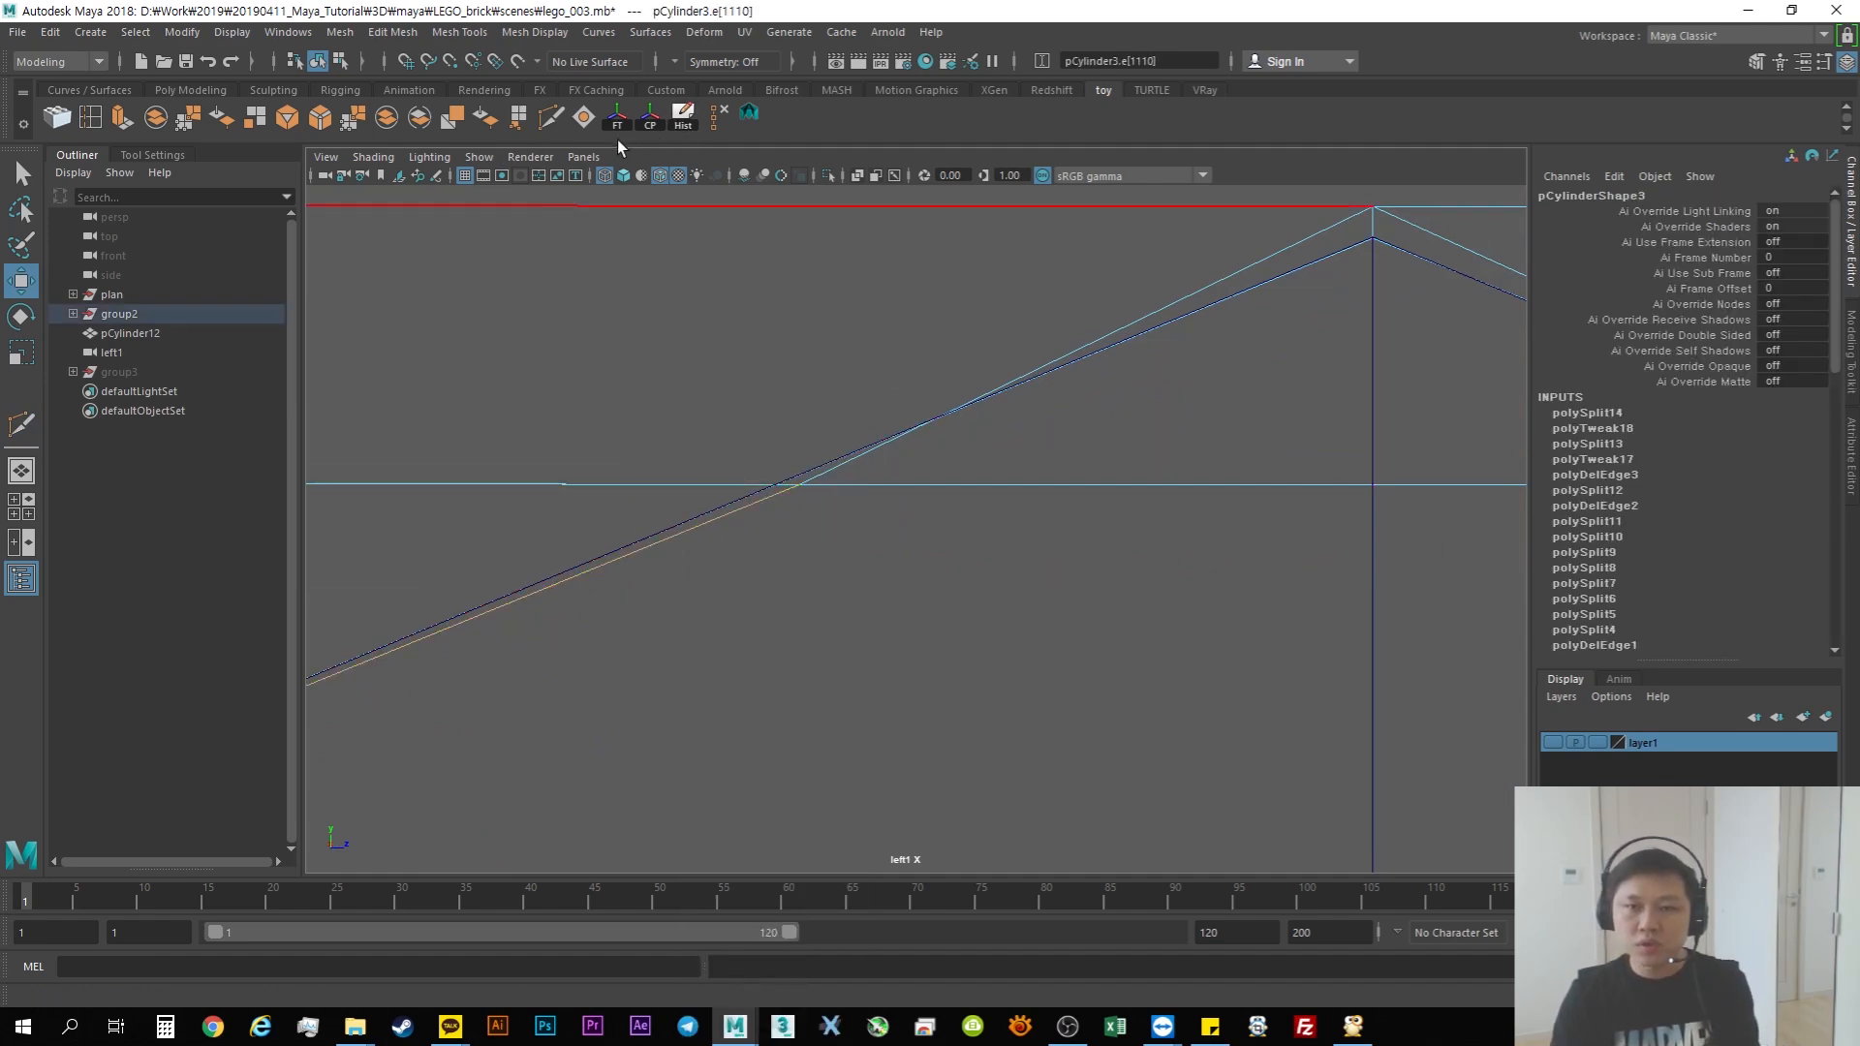
{"action": "key", "text": "ctrl+Delete"}
{"action": "left_click", "coordinate": [822, 470]}
{"action": "key", "text": "ctrl+Delete"}
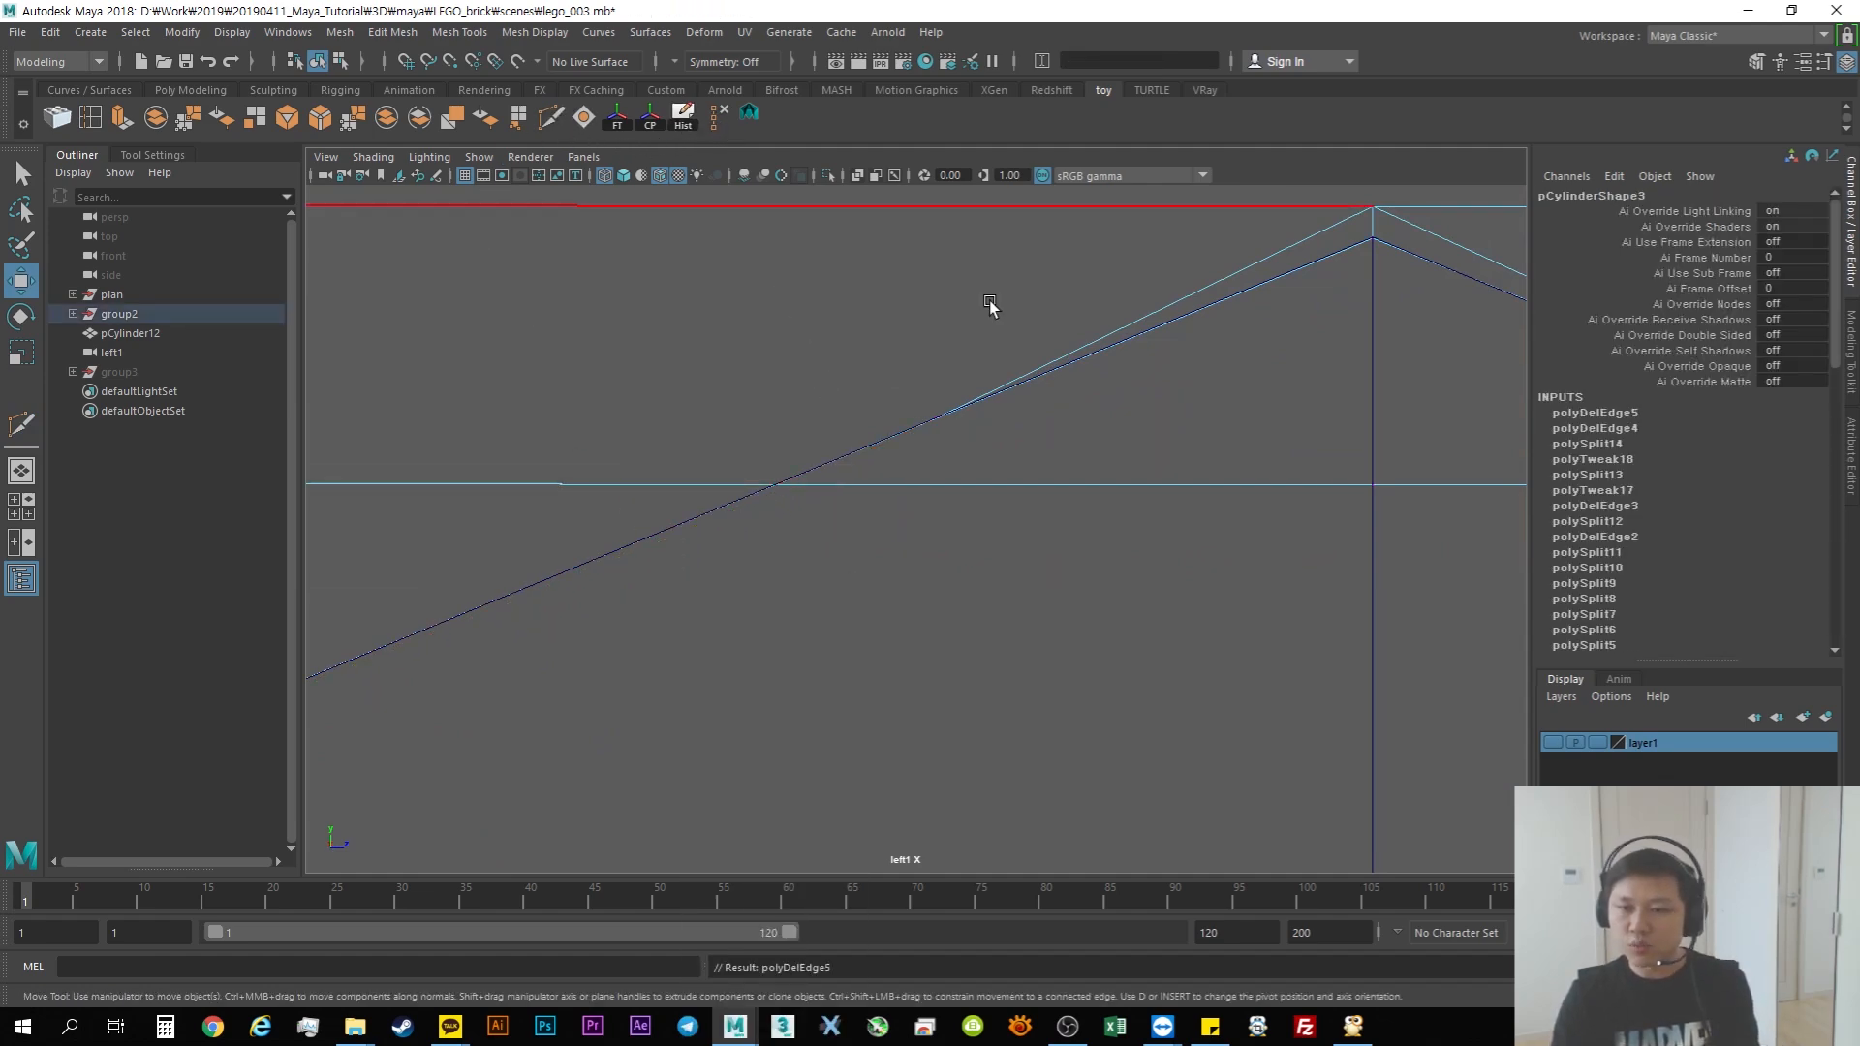
{"action": "left_click", "coordinate": [1270, 252]}
{"action": "key", "text": "ctrl+Delete"}
{"action": "key", "text": "ctrl+Delete"}
Step: Cut new edges along the guide cylinder's upper right side, from its top corner to the horizontal edge crossing
{"action": "middle_click_drag", "start_coordinate": [1414, 358], "coordinate": [822, 420], "text": "alt"}
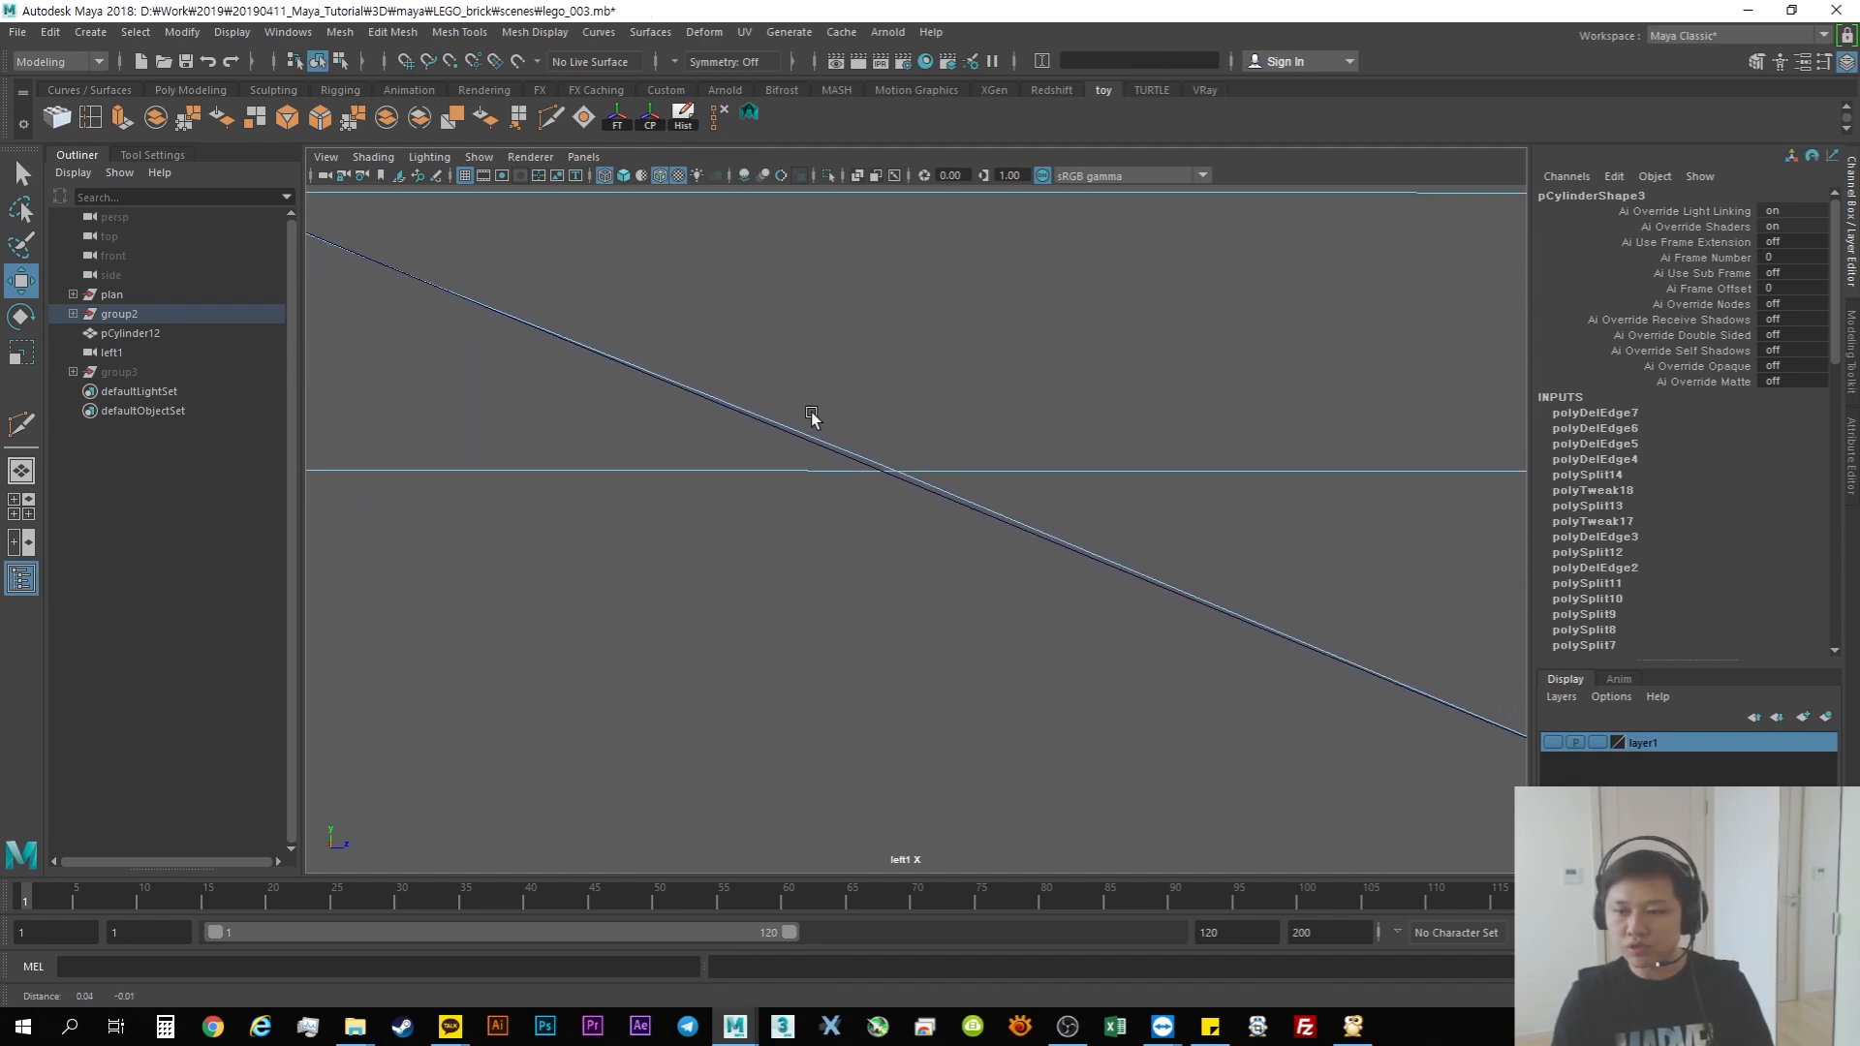
{"action": "middle_click_drag", "start_coordinate": [872, 484], "coordinate": [1040, 532], "text": "alt"}
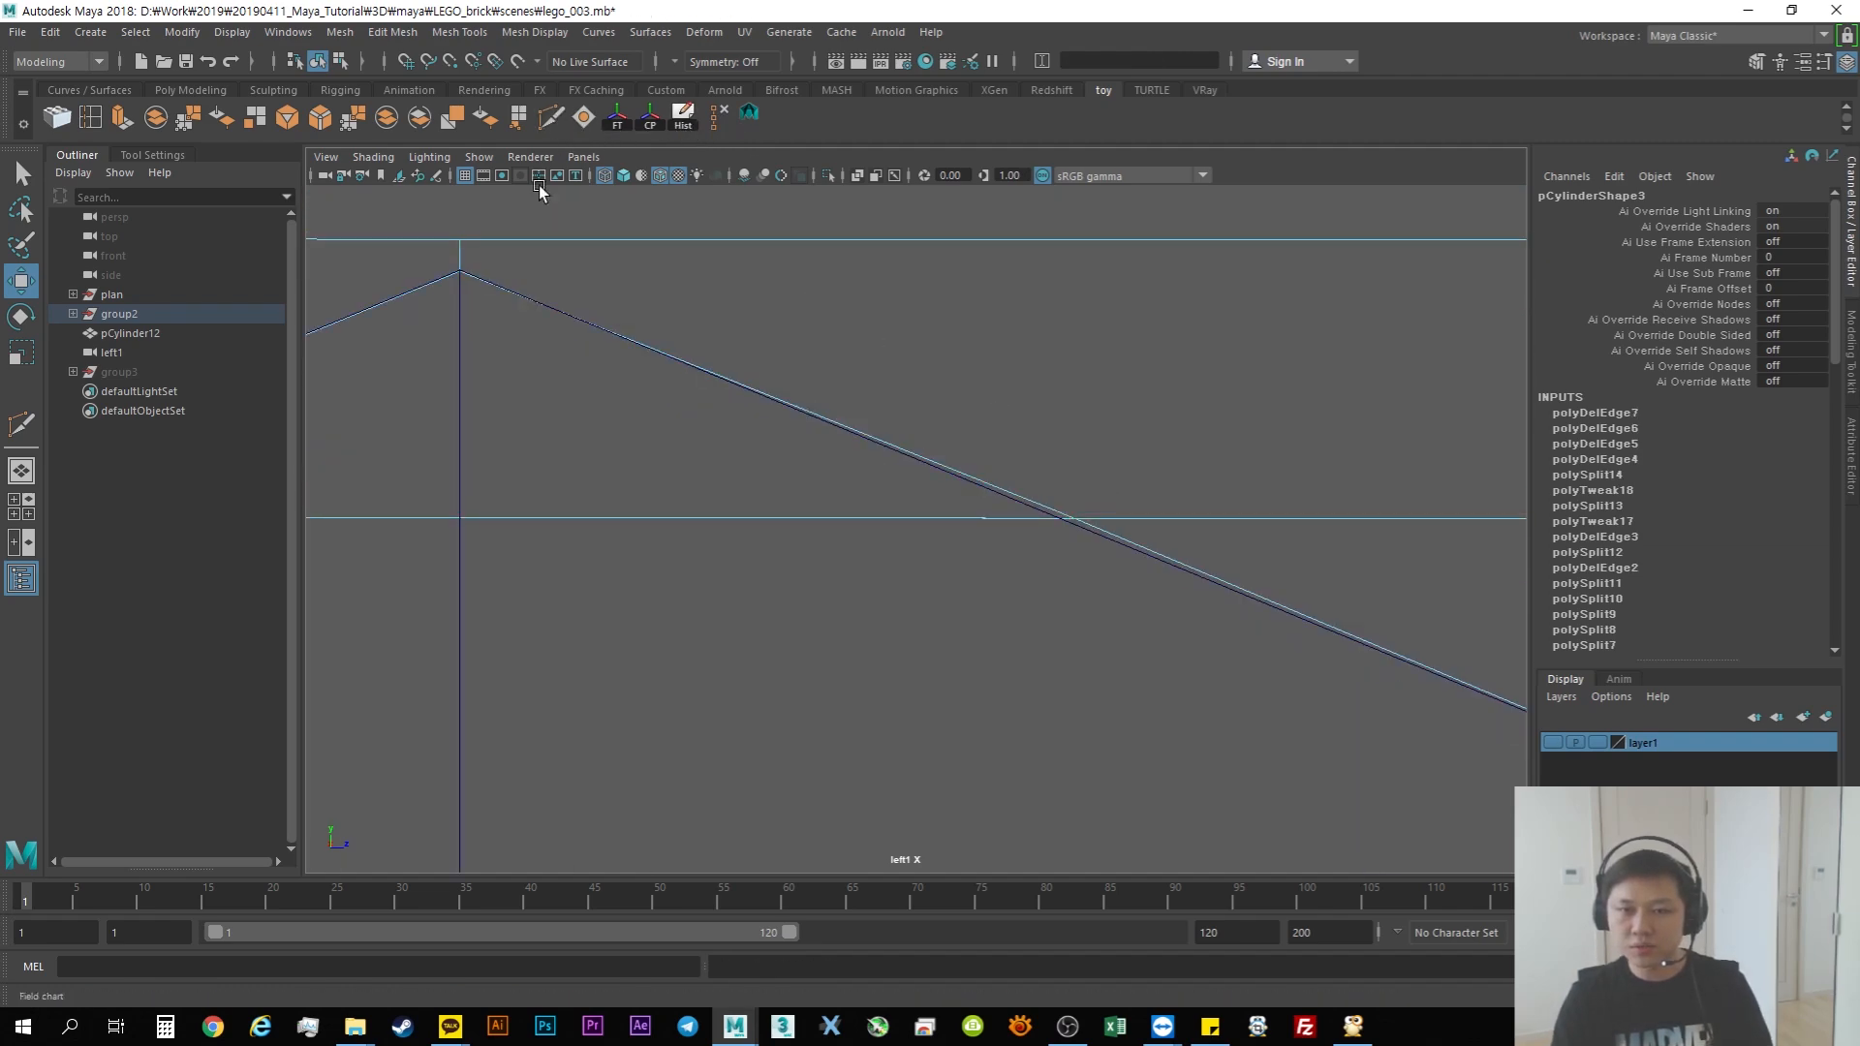
{"action": "left_click", "coordinate": [550, 118]}
{"action": "left_click", "coordinate": [461, 272]}
{"action": "right_click_drag", "start_coordinate": [1075, 528], "coordinate": [1454, 552], "text": "alt"}
{"action": "left_click", "coordinate": [1169, 512]}
{"action": "right_click_drag", "start_coordinate": [1219, 552], "coordinate": [1298, 630], "text": "alt"}
{"action": "middle_click_drag", "start_coordinate": [1065, 702], "coordinate": [774, 495], "text": "alt"}
{"action": "right_click_drag", "start_coordinate": [705, 502], "coordinate": [815, 502], "text": "alt"}
{"action": "middle_click_drag", "start_coordinate": [1299, 457], "coordinate": [1170, 523], "text": "alt"}
{"action": "right_click_drag", "start_coordinate": [1169, 522], "coordinate": [1208, 552], "text": "alt"}
{"action": "middle_click_drag", "start_coordinate": [1209, 552], "coordinate": [1145, 573], "text": "alt"}
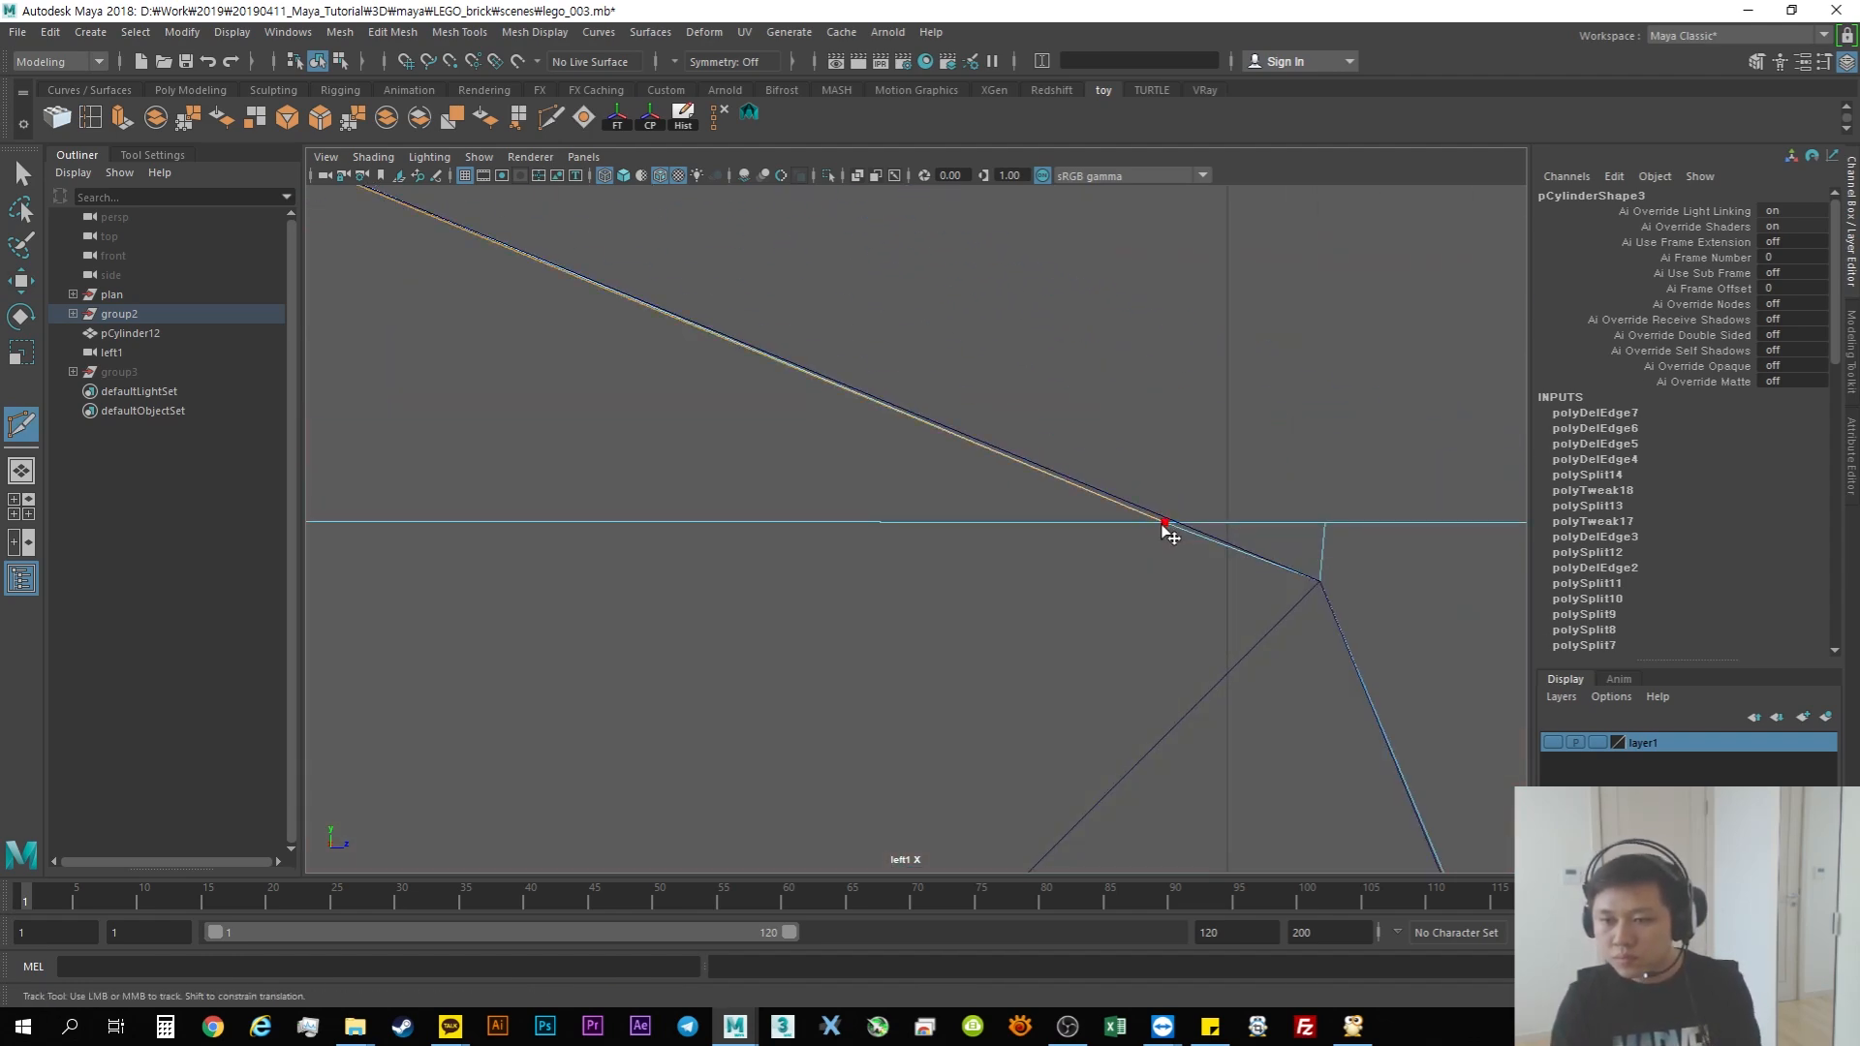
{"action": "right_click", "coordinate": [1164, 526]}
Step: Delete the leftover misaligned edges beside the new cut on the guide cylinder's upper right side
{"action": "middle_click_drag", "start_coordinate": [339, 286], "coordinate": [1088, 648], "text": "alt"}
{"action": "middle_click_drag", "start_coordinate": [903, 420], "coordinate": [1000, 610], "text": "alt"}
{"action": "key", "text": "w"}
{"action": "left_click", "coordinate": [760, 558]}
{"action": "left_click", "coordinate": [715, 118]}
{"action": "middle_click_drag", "start_coordinate": [549, 469], "coordinate": [664, 507], "text": "alt"}
{"action": "left_click", "coordinate": [664, 507]}
{"action": "left_click", "coordinate": [721, 120]}
Step: Slide the vertex just above the guide cylinder's upper right corner outward along its horizontal edge
{"action": "right_click_drag", "start_coordinate": [741, 523], "coordinate": [649, 489]}
{"action": "scroll", "coordinate": [678, 547], "scroll_direction": "down", "scroll_amount": 8}
{"action": "right_click_drag", "start_coordinate": [853, 546], "coordinate": [1093, 553], "text": "alt"}
{"action": "key", "text": "f"}
{"action": "left_click_drag", "start_coordinate": [779, 543], "coordinate": [694, 543]}
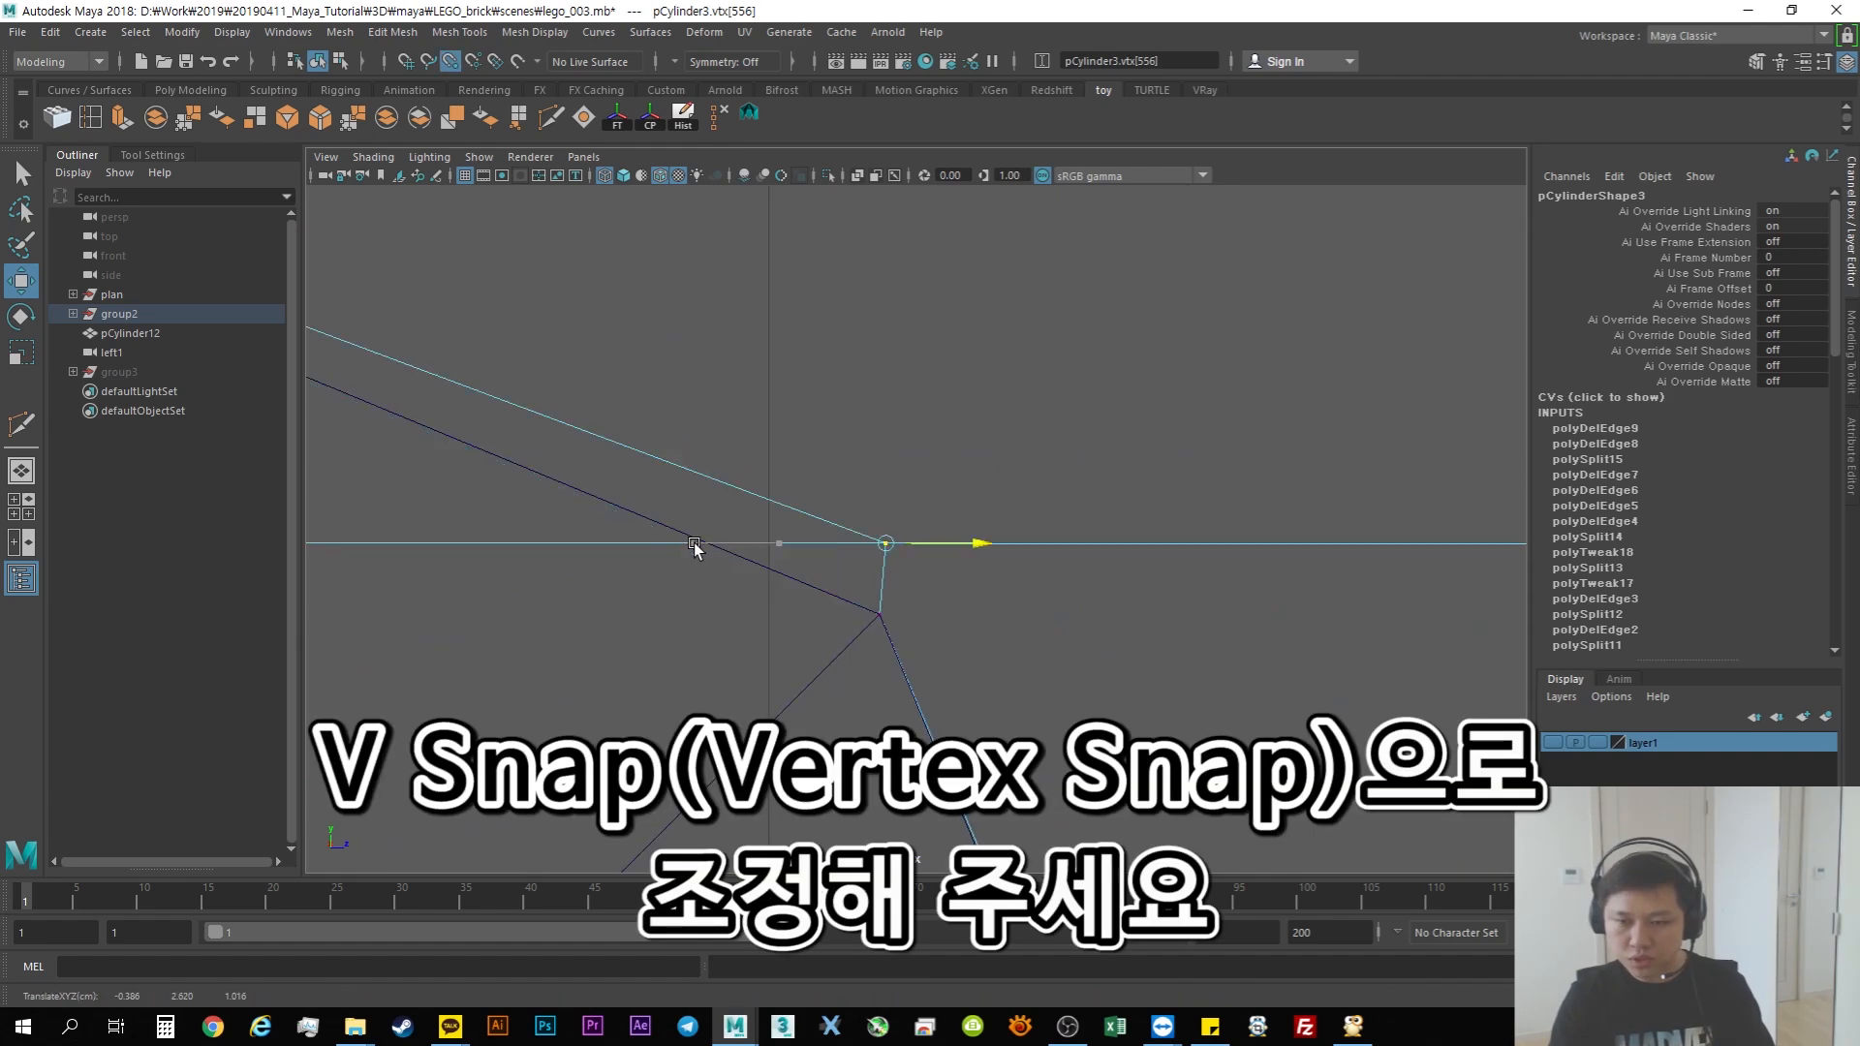
{"action": "key", "text": "ctrl+z"}
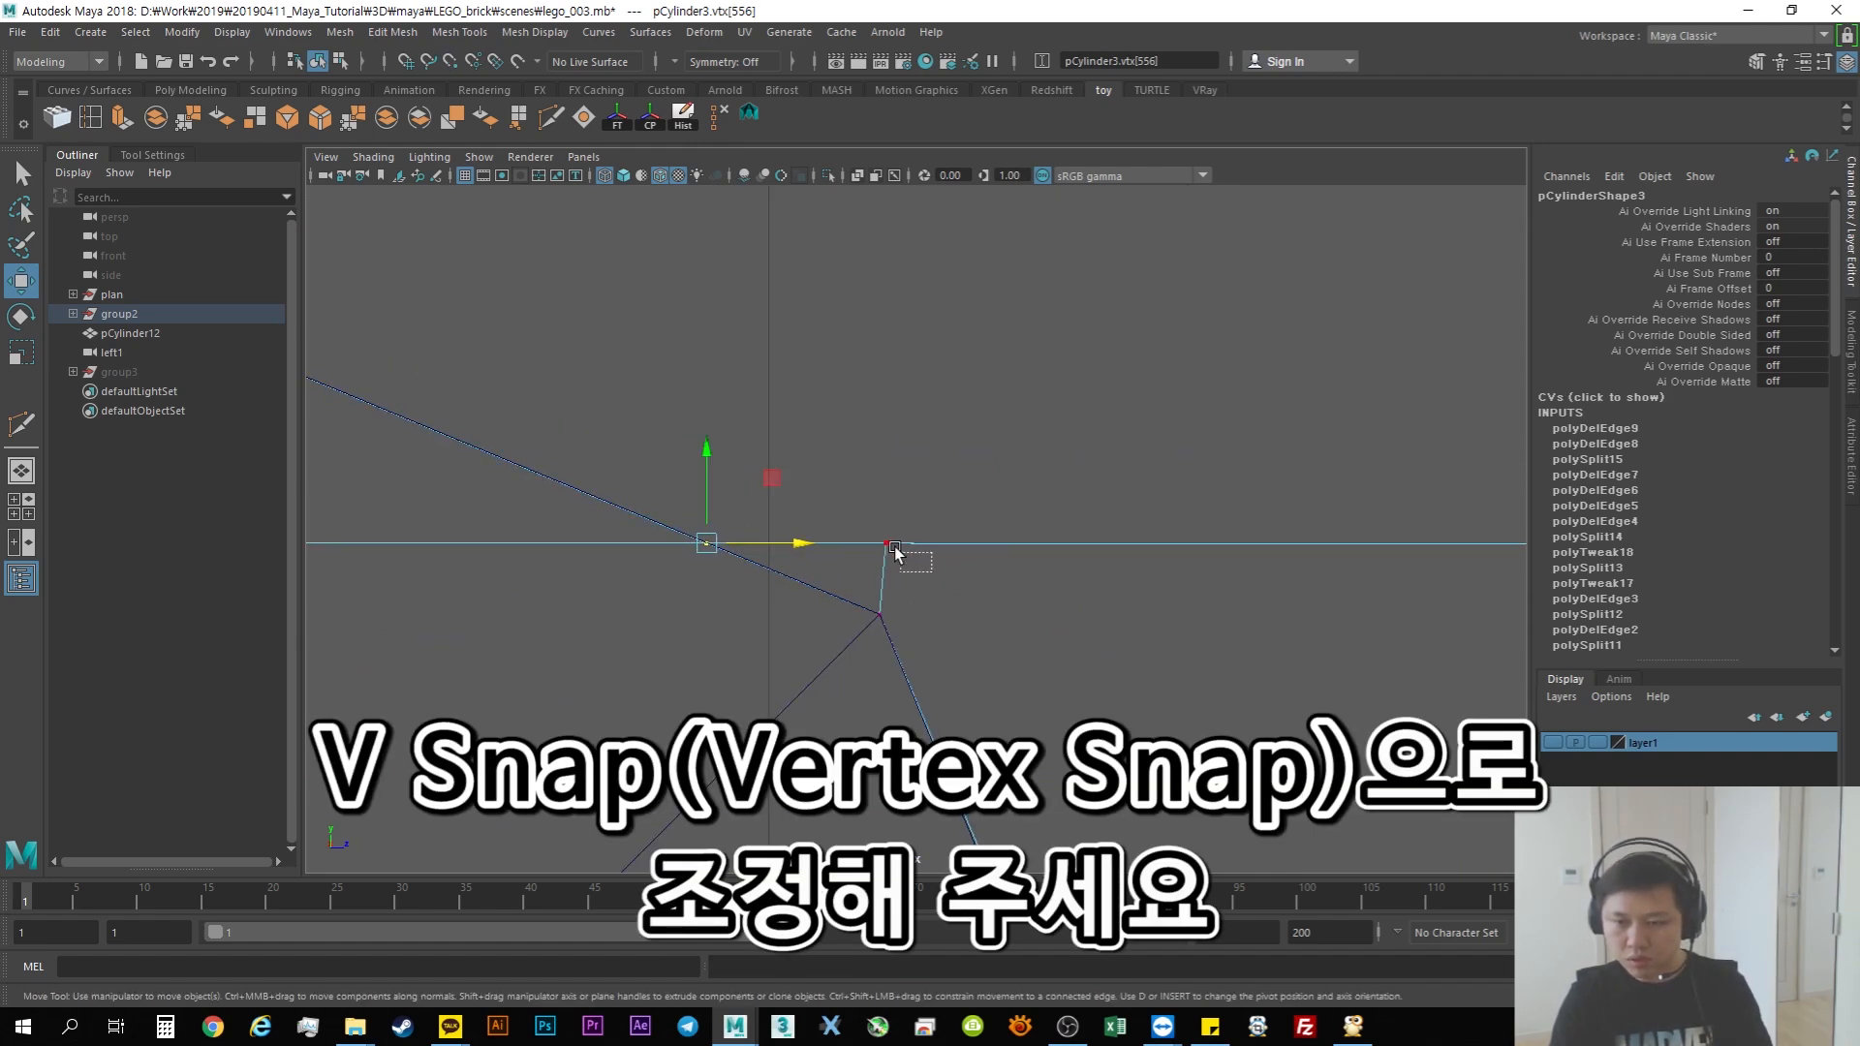
{"action": "left_click_drag", "start_coordinate": [954, 548], "coordinate": [1098, 560]}
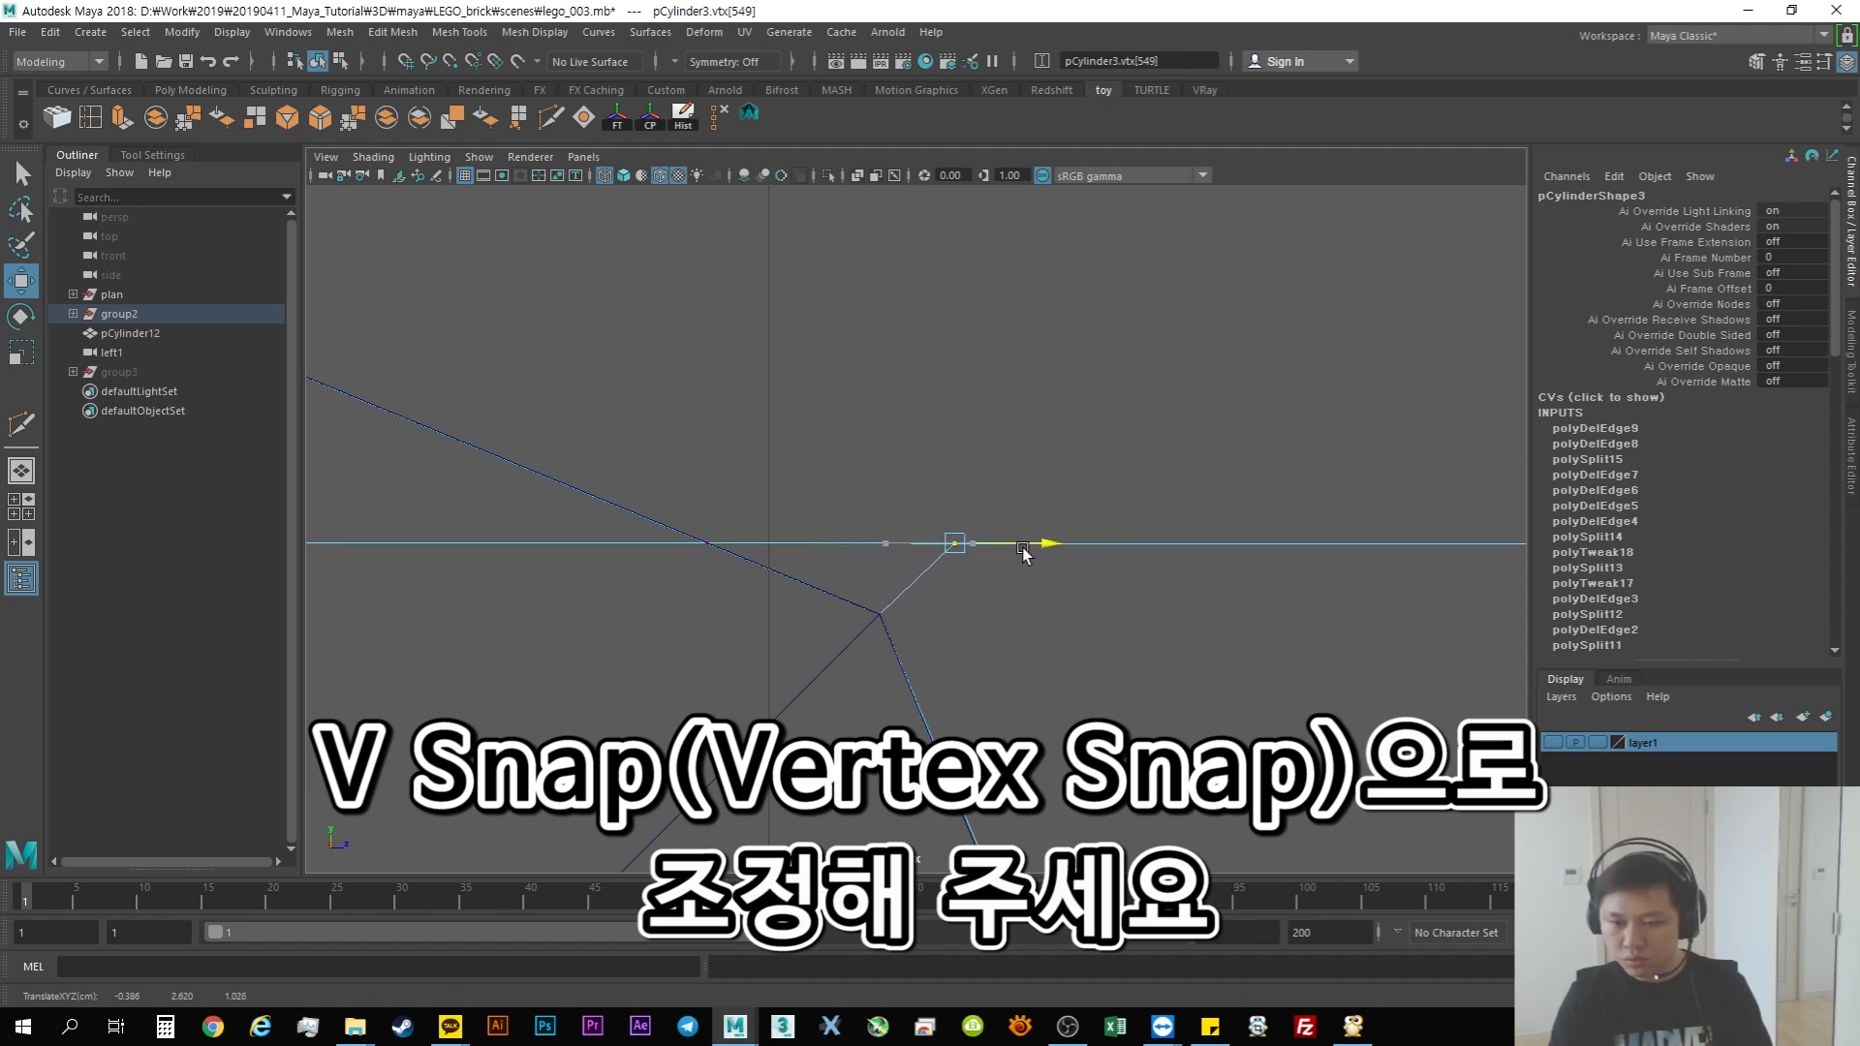
Step: Slide the vertex just above the guide cylinder's upper left corner outward along its horizontal edge
{"action": "right_click_drag", "start_coordinate": [919, 620], "coordinate": [623, 643], "text": "alt"}
{"action": "middle_click_drag", "start_coordinate": [623, 644], "coordinate": [1142, 647], "text": "alt"}
{"action": "middle_click_drag", "start_coordinate": [527, 630], "coordinate": [1069, 668], "text": "alt"}
{"action": "right_click_drag", "start_coordinate": [786, 650], "coordinate": [840, 609], "text": "alt"}
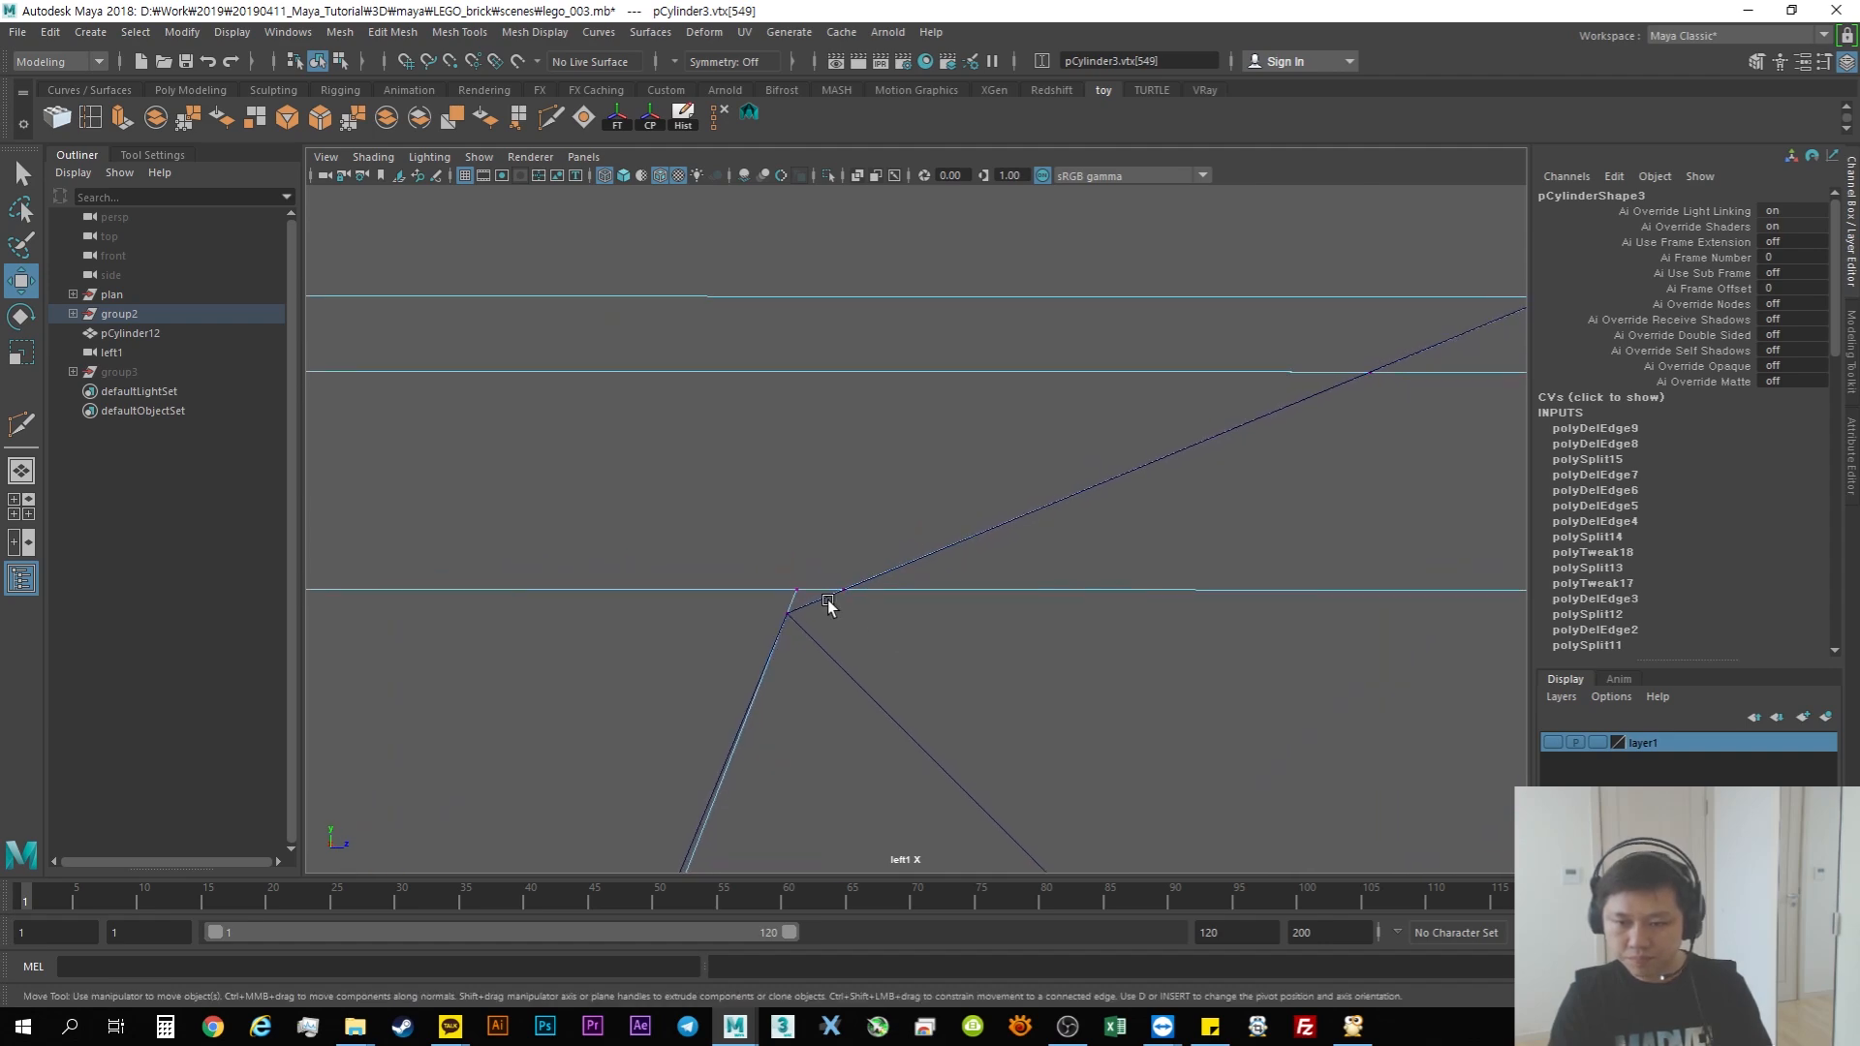
{"action": "left_click_drag", "start_coordinate": [810, 600], "coordinate": [773, 592]}
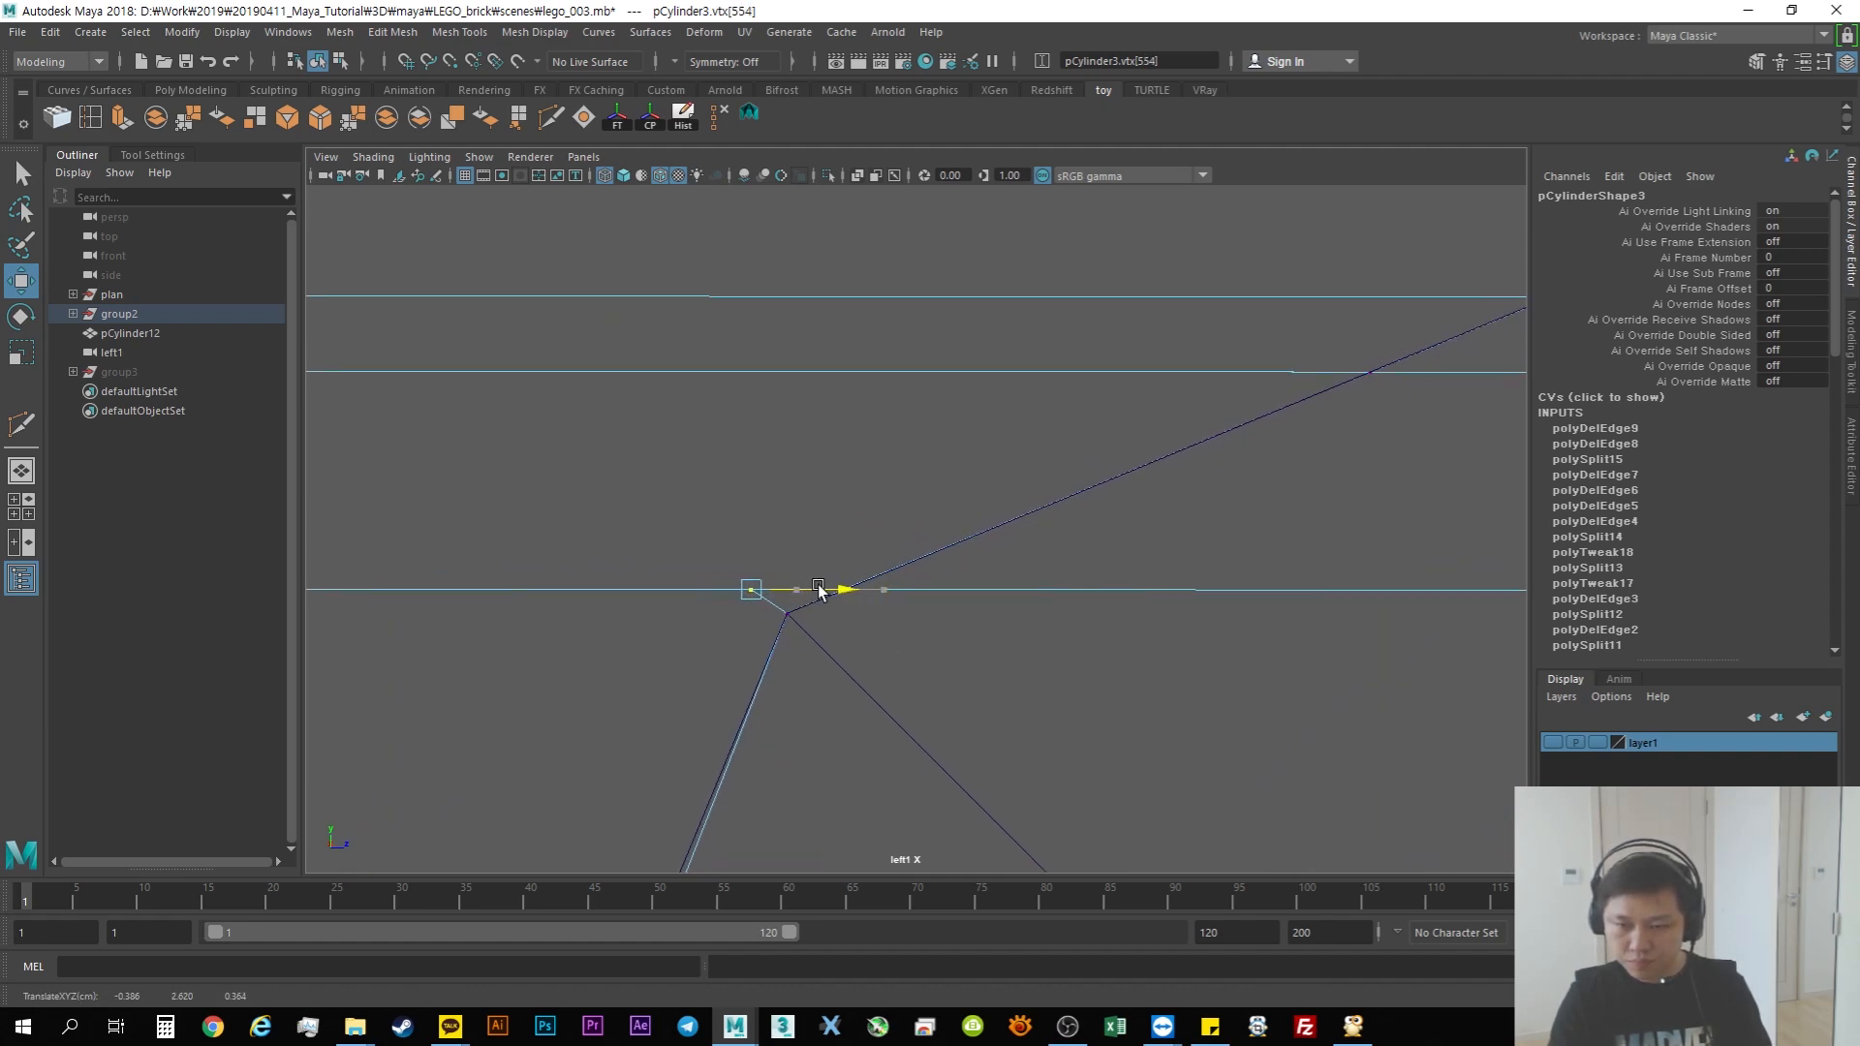
Step: Move the outline vertices along the guide cylinder's lower left side horizontally onto the cylinder's edge
{"action": "middle_click_drag", "start_coordinate": [1135, 618], "coordinate": [552, 669], "text": "alt"}
{"action": "middle_click_drag", "start_coordinate": [812, 768], "coordinate": [1086, 193], "text": "alt"}
{"action": "left_click", "coordinate": [761, 535]}
{"action": "left_click_drag", "start_coordinate": [891, 523], "coordinate": [883, 519]}
{"action": "mouse_move", "coordinate": [907, 590]}
{"action": "left_mouse_down"}
{"action": "mouse_move", "coordinate": [773, 641]}
{"action": "mouse_move", "coordinate": [882, 613]}
{"action": "left_mouse_up"}
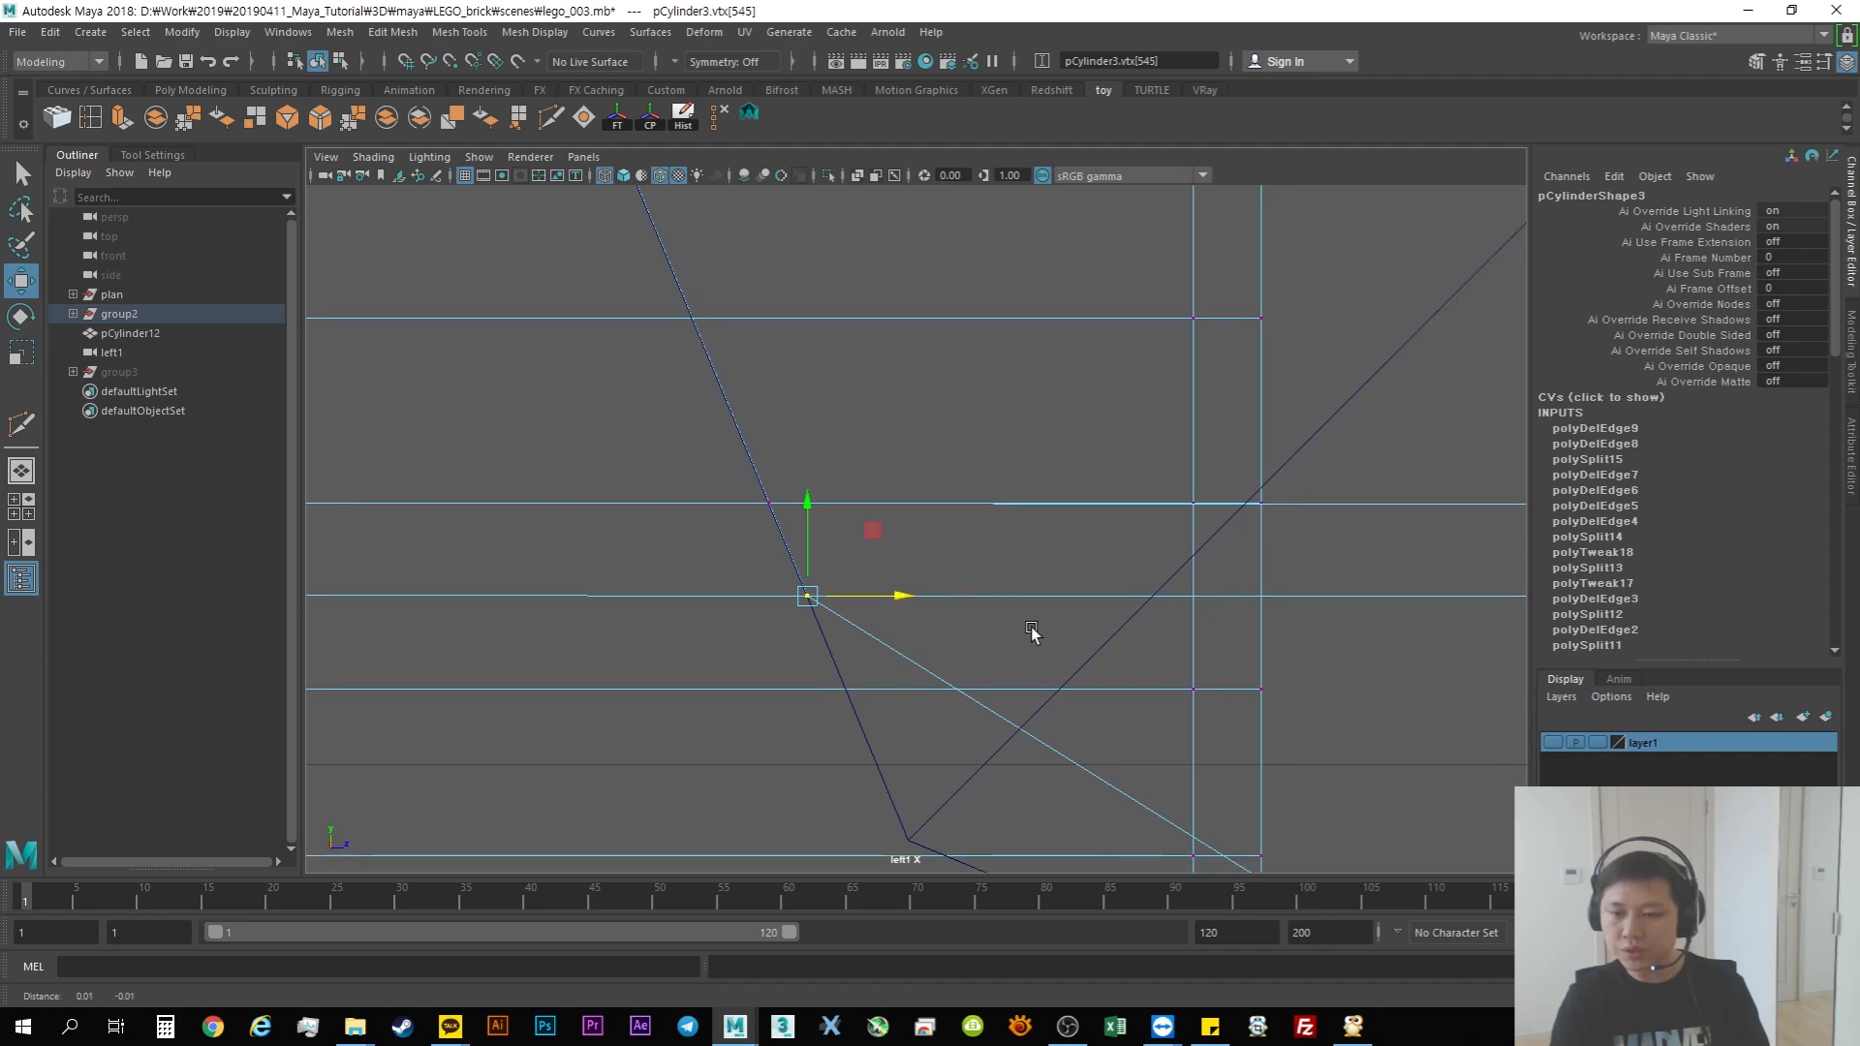
{"action": "middle_click_drag", "start_coordinate": [1038, 639], "coordinate": [733, 528], "text": "alt"}
{"action": "middle_click_drag", "start_coordinate": [929, 714], "coordinate": [910, 612], "text": "alt"}
{"action": "scroll", "coordinate": [909, 625], "scroll_direction": "down", "scroll_amount": 4}
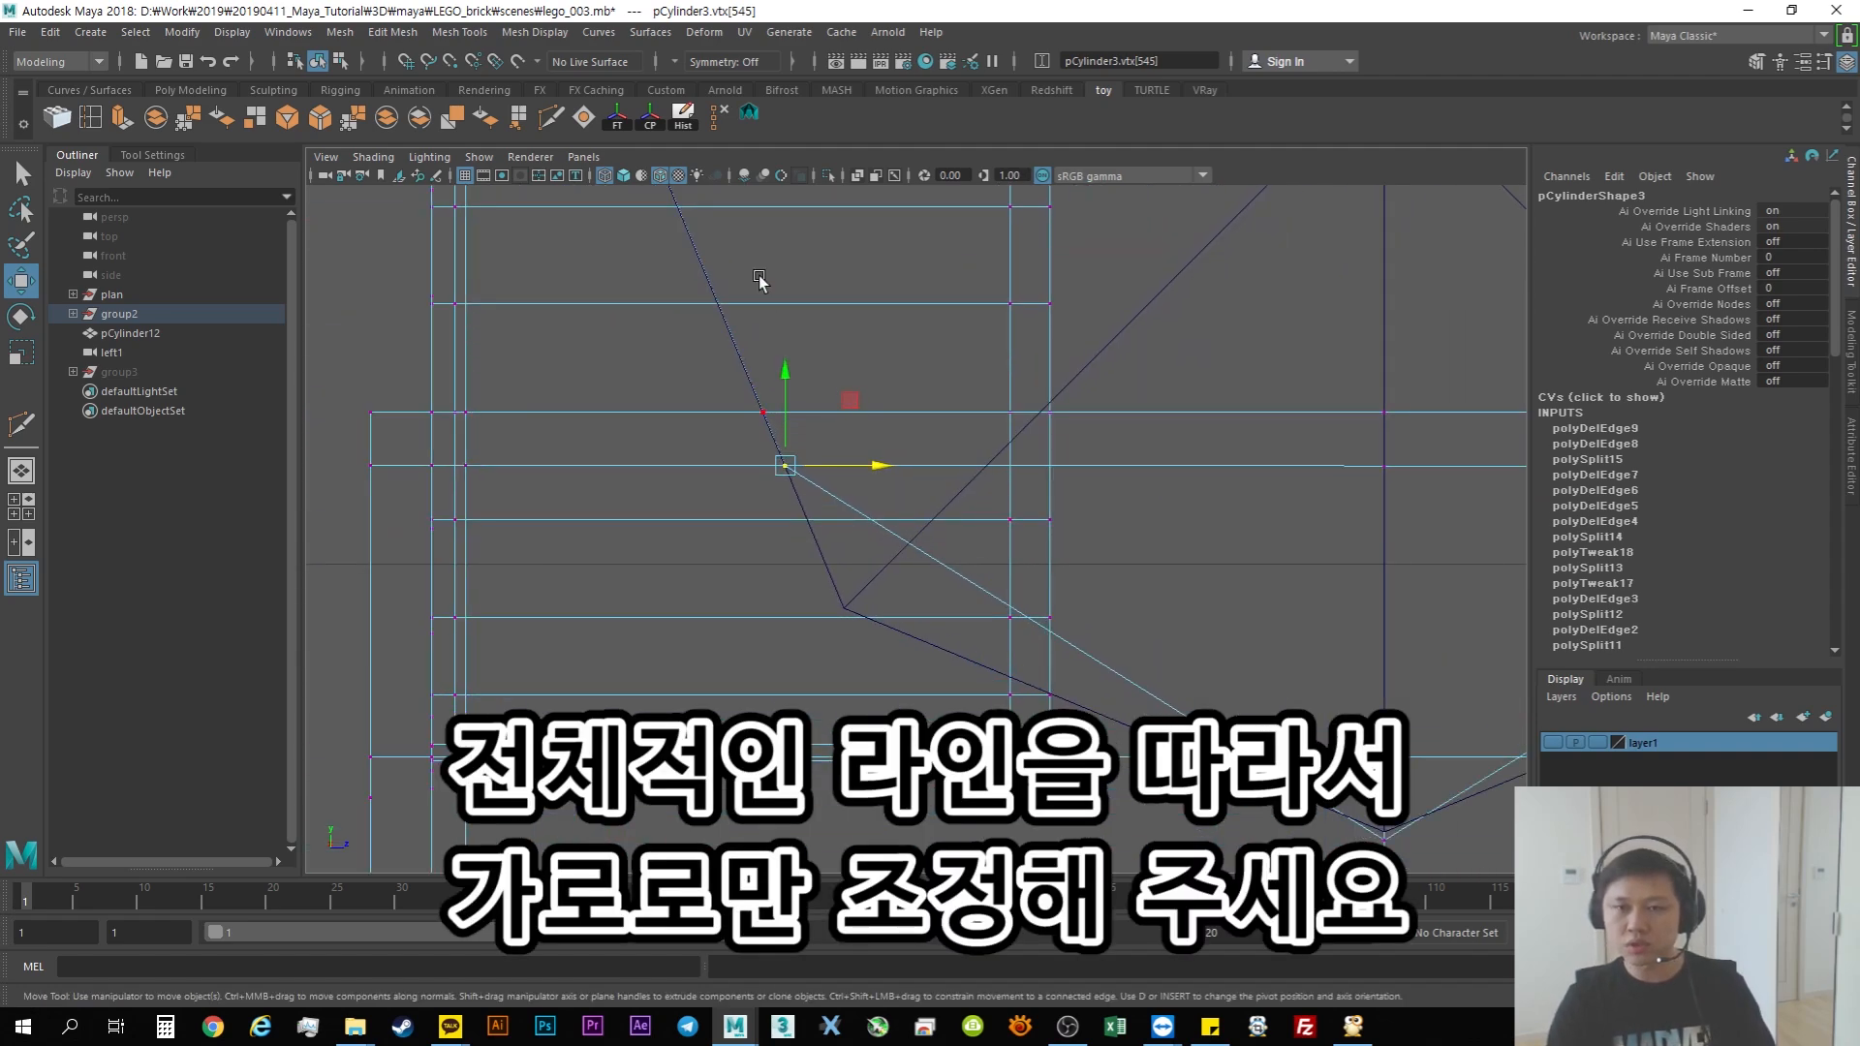
Step: Cut a diagonal edge from the outline through the guide cylinder's lower left corner to the leg's vertex below it
{"action": "left_click", "coordinate": [551, 118]}
{"action": "key", "text": "space"}
{"action": "key", "text": "space"}
{"action": "left_click_drag", "start_coordinate": [1095, 448], "coordinate": [993, 442], "text": "alt"}
{"action": "left_click_drag", "start_coordinate": [802, 397], "coordinate": [839, 401], "text": "alt"}
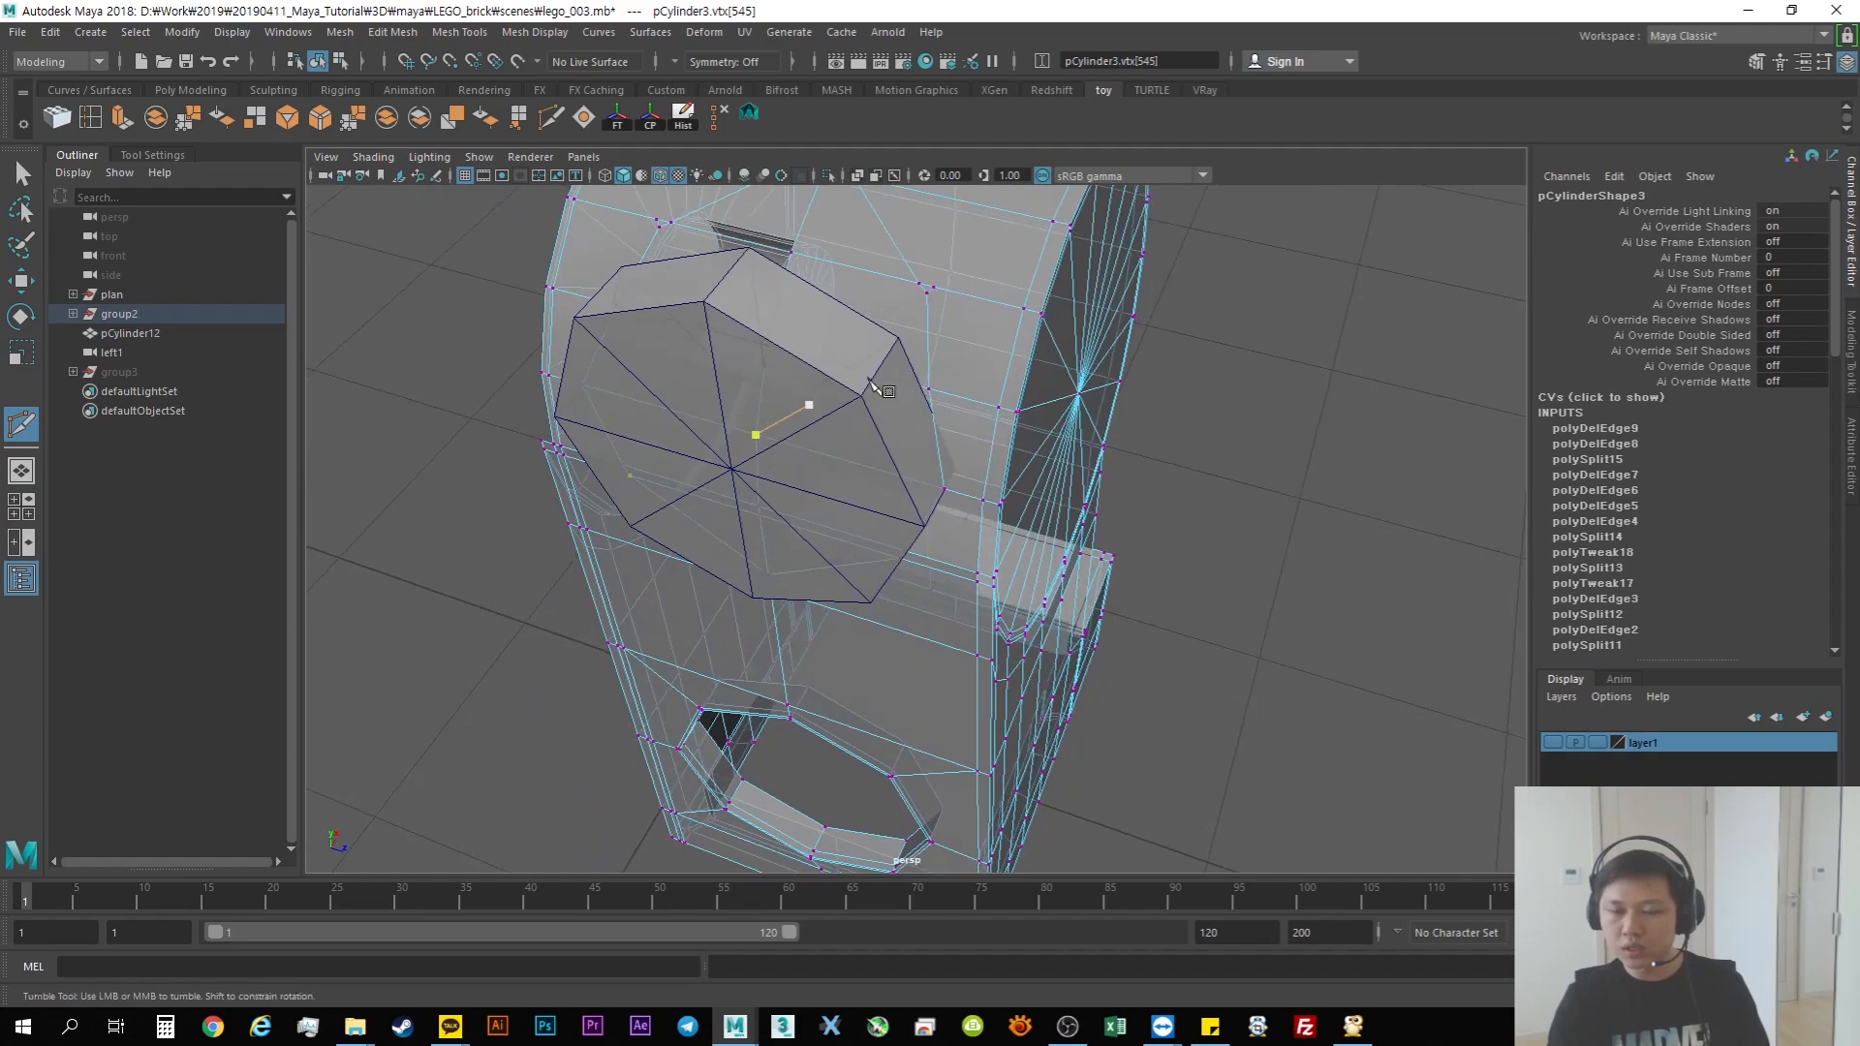
{"action": "middle_click_drag", "start_coordinate": [861, 275], "coordinate": [911, 549], "text": "alt"}
{"action": "left_click_drag", "start_coordinate": [818, 532], "coordinate": [872, 446], "text": "alt"}
{"action": "key", "text": "space"}
{"action": "key", "text": "space"}
{"action": "key", "text": "space"}
{"action": "middle_click_drag", "start_coordinate": [903, 610], "coordinate": [882, 586], "text": "alt"}
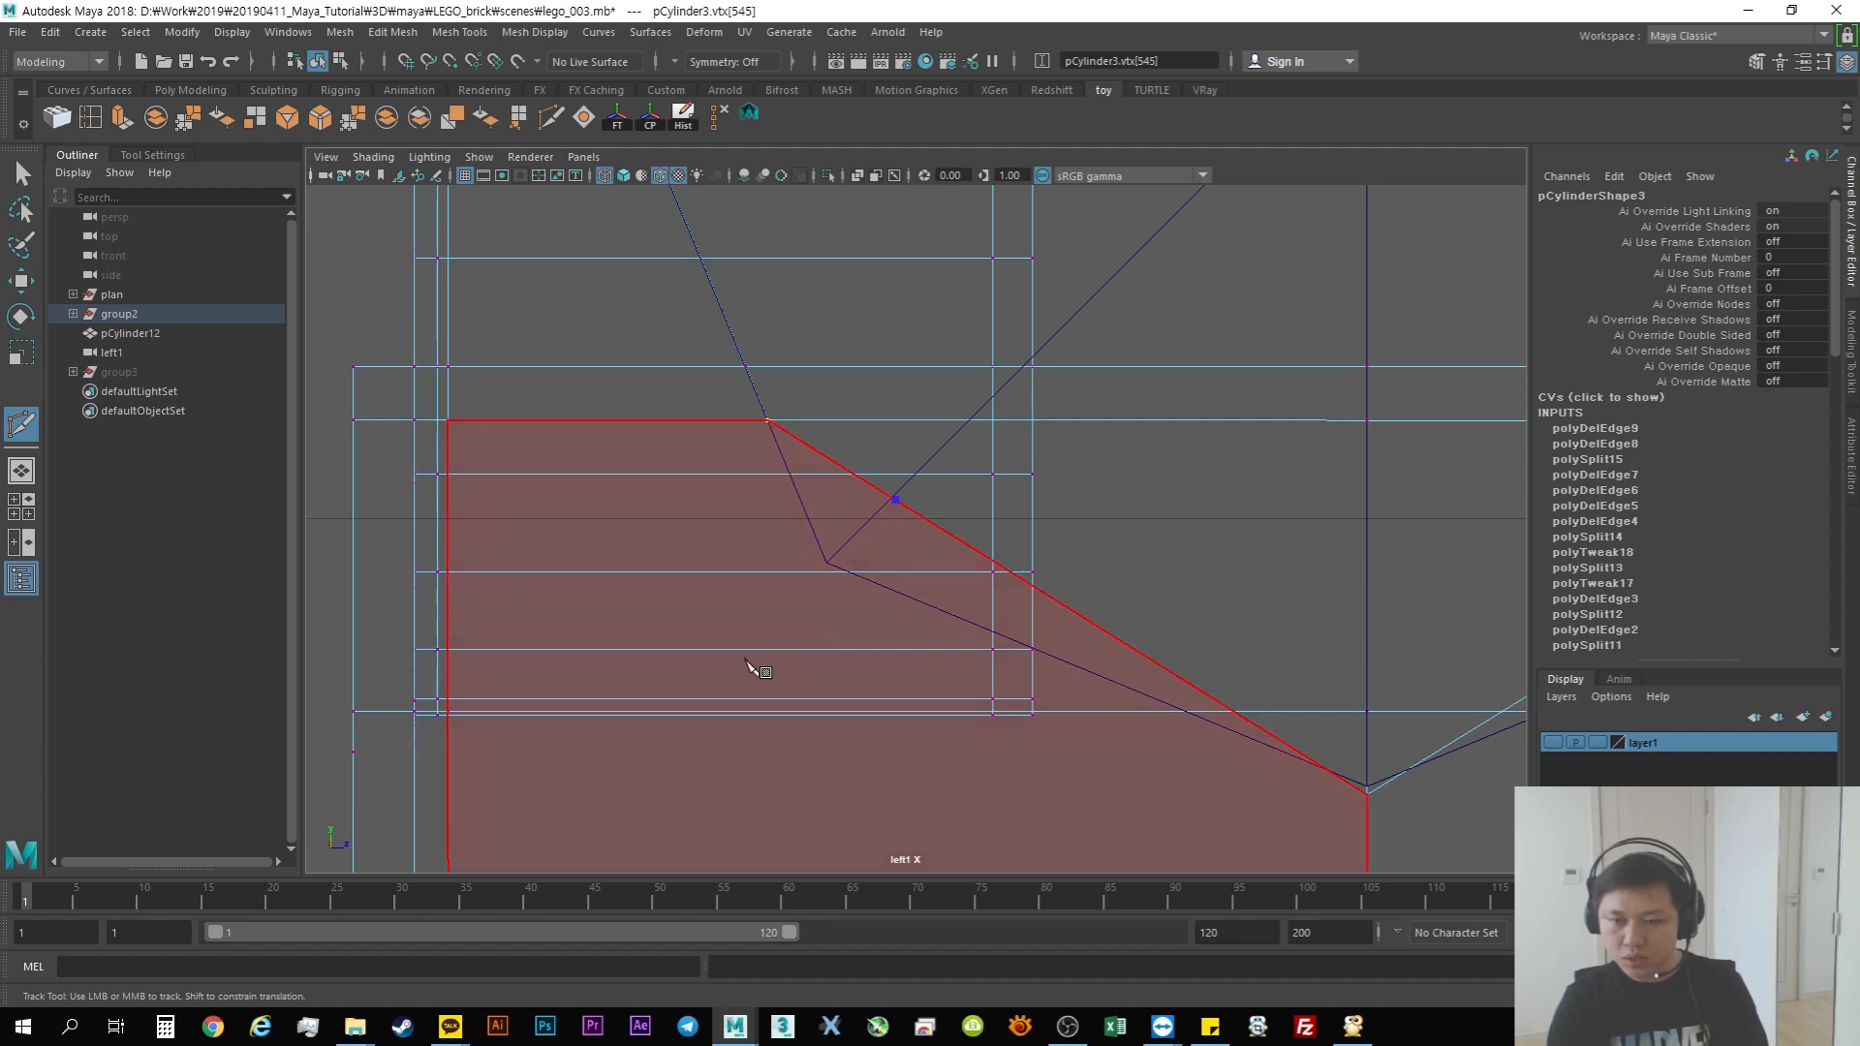
{"action": "middle_click_drag", "start_coordinate": [752, 669], "coordinate": [814, 515], "text": "alt"}
{"action": "left_click", "coordinate": [506, 740]}
{"action": "key", "text": "Return"}
{"action": "key", "text": "w"}
Step: Cut edges from the cylinder's lower left corner to the outline's lowest vertex and to the side vertex above
{"action": "right_click_drag", "start_coordinate": [966, 358], "coordinate": [957, 362], "text": "shift"}
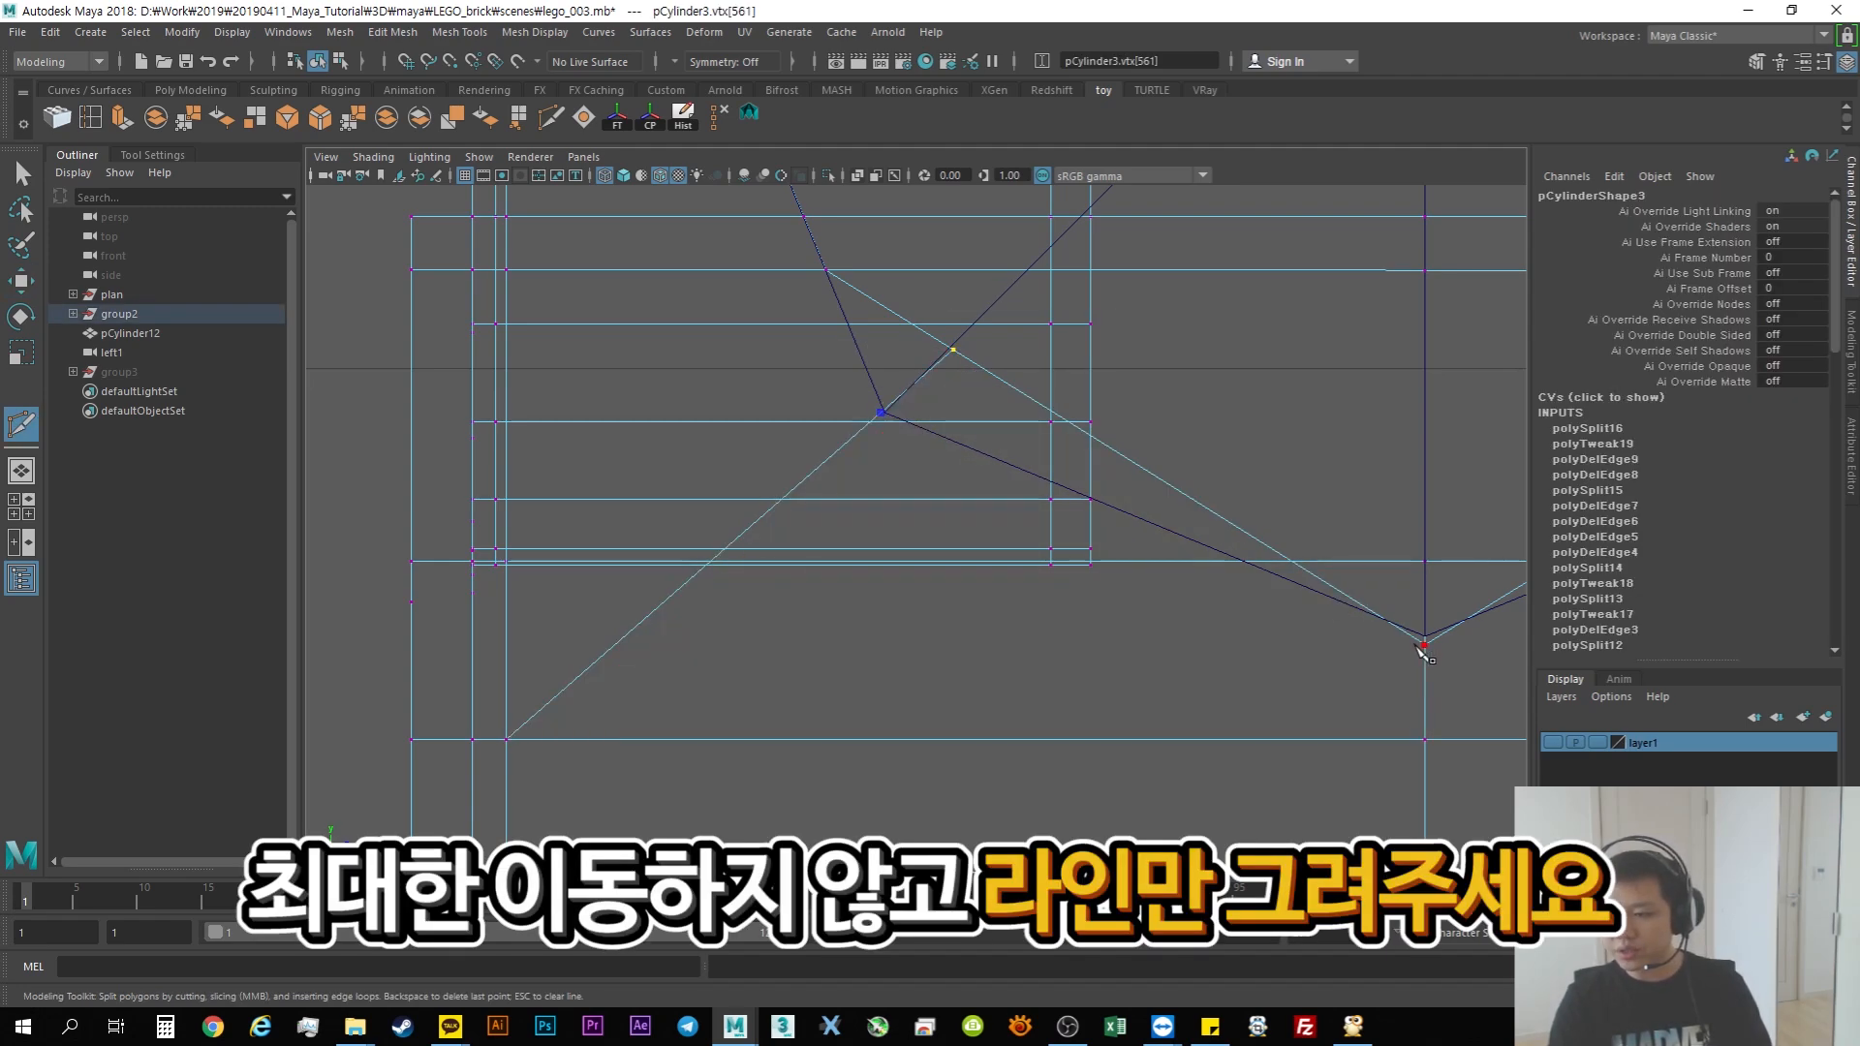
{"action": "left_click", "coordinate": [1426, 644]}
{"action": "key", "text": "Return"}
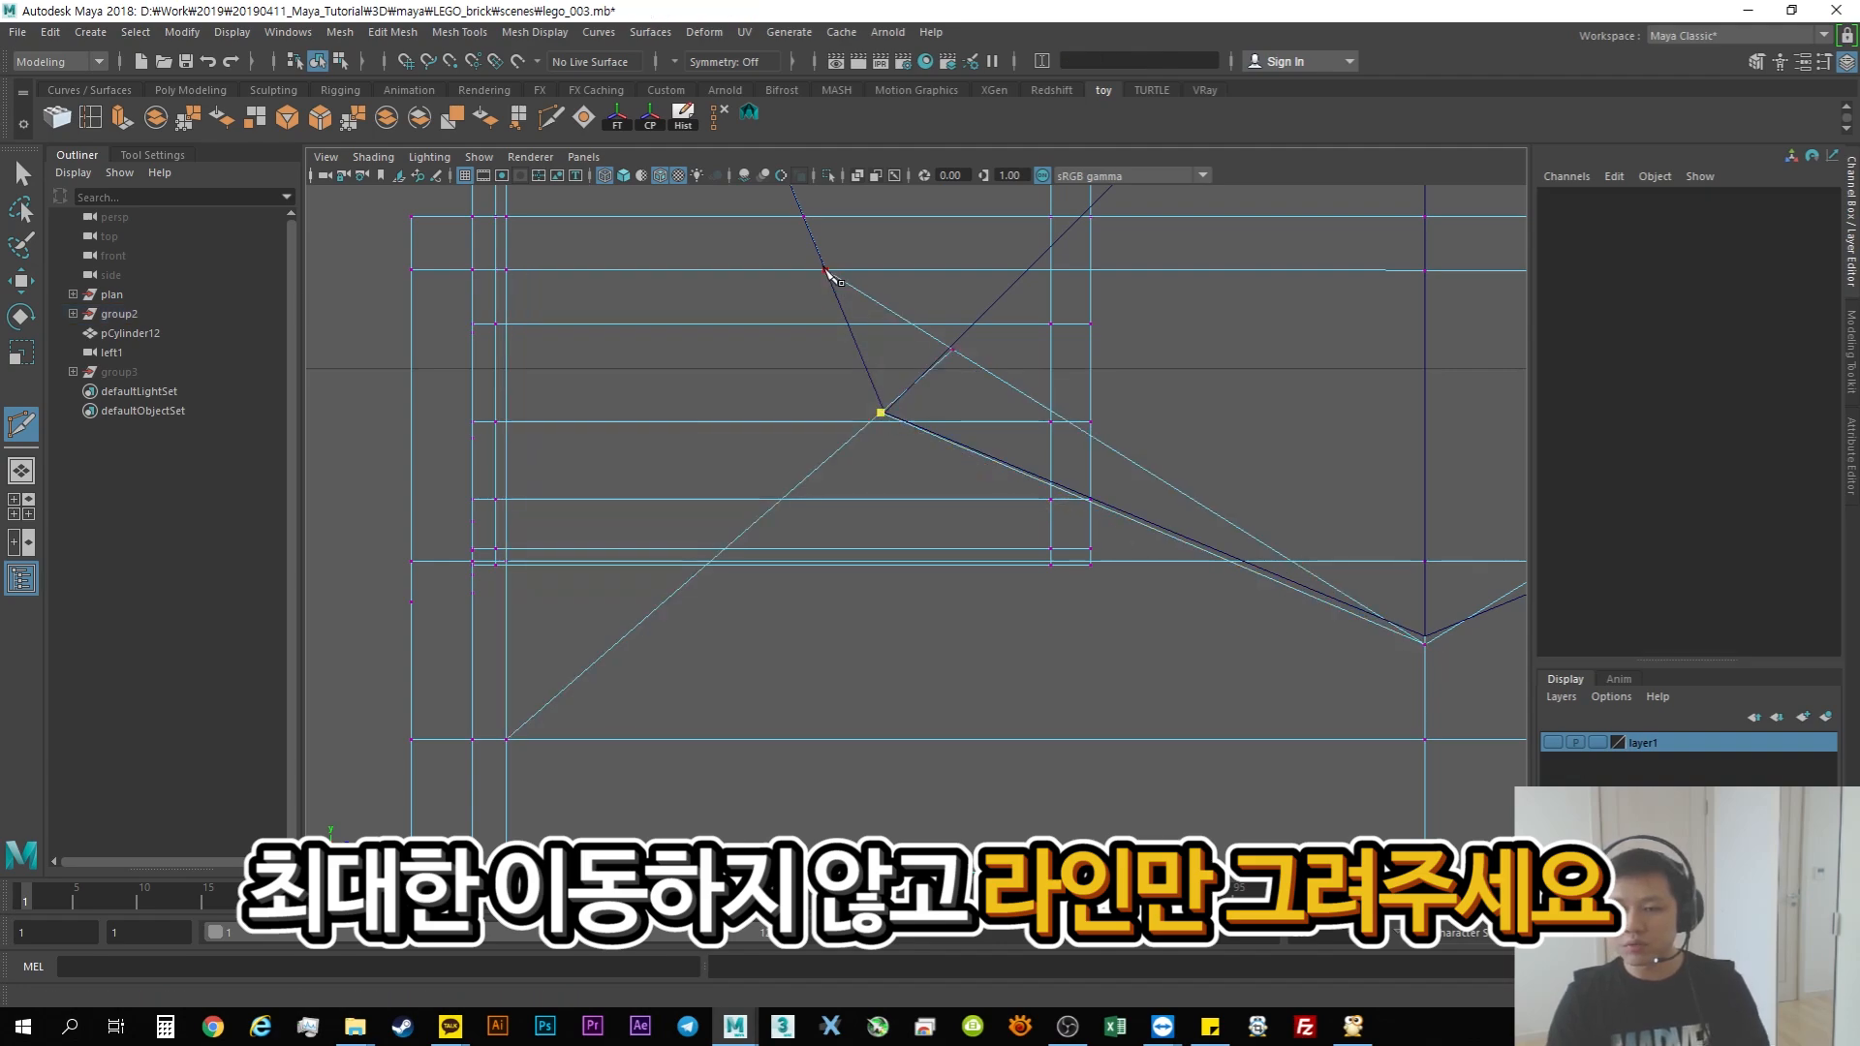
{"action": "left_click", "coordinate": [827, 271]}
{"action": "key", "text": "w"}
Step: Delete the old diagonal edges inside the guide cylinder's lower left corner
{"action": "left_click", "coordinate": [889, 310]}
{"action": "key", "text": "ctrl+Delete"}
{"action": "left_click", "coordinate": [962, 364]}
{"action": "key", "text": "ctrl+Delete"}
{"action": "left_click", "coordinate": [901, 326]}
Step: Snap the outline's lower left and lowest vertices onto the matching corners of the guide cylinder
{"action": "middle_click_drag", "start_coordinate": [1145, 460], "coordinate": [1125, 508], "text": "alt"}
{"action": "right_click_drag", "start_coordinate": [813, 469], "coordinate": [1063, 485], "text": "alt"}
{"action": "right_click_drag", "start_coordinate": [837, 436], "coordinate": [741, 435]}
{"action": "left_click_drag", "start_coordinate": [798, 411], "coordinate": [857, 397]}
{"action": "scroll", "coordinate": [850, 453], "scroll_direction": "up", "scroll_amount": 2}
{"action": "left_click_drag", "start_coordinate": [810, 358], "coordinate": [810, 358]}
{"action": "middle_click_drag", "start_coordinate": [1105, 464], "coordinate": [664, 373], "text": "alt"}
{"action": "middle_click_drag", "start_coordinate": [1227, 548], "coordinate": [649, 391], "text": "alt"}
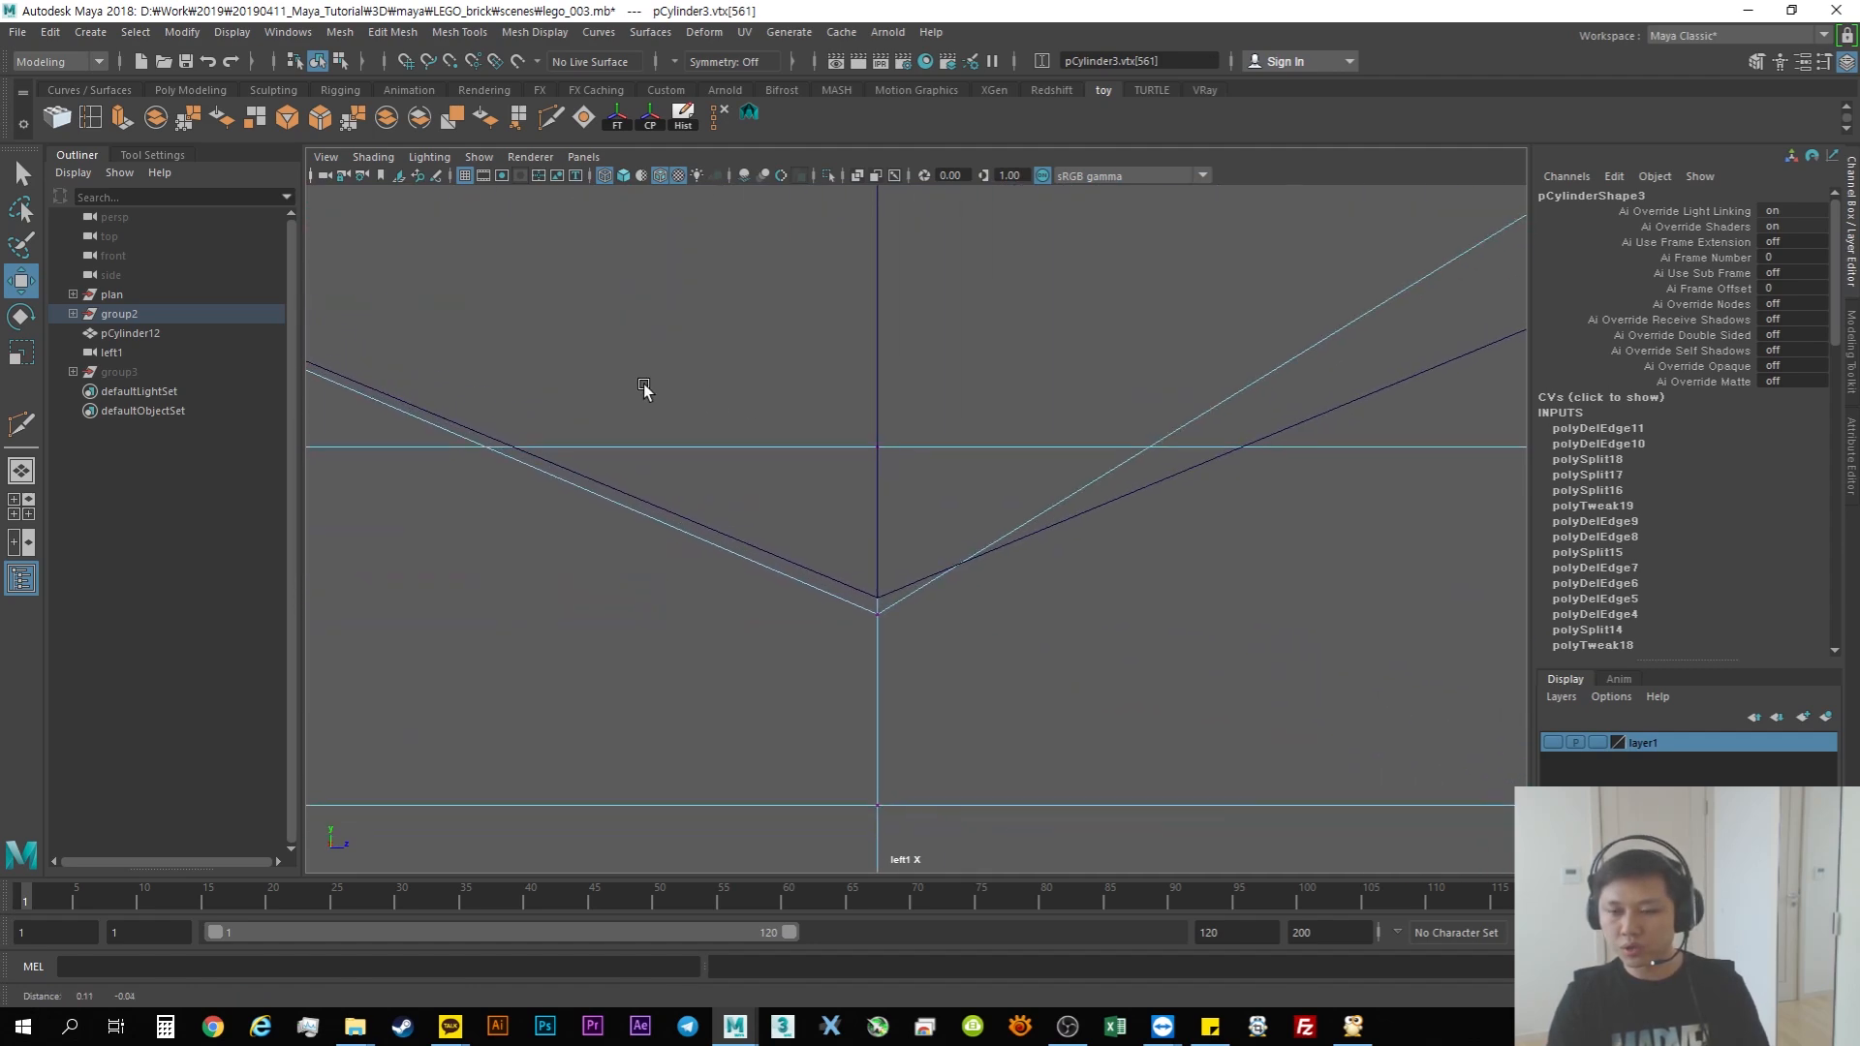
{"action": "left_click_drag", "start_coordinate": [877, 579], "coordinate": [878, 590]}
Step: Cut matching outline edges along the guide cylinder's lower right side and corner
{"action": "middle_click_drag", "start_coordinate": [1280, 432], "coordinate": [883, 575], "text": "alt"}
{"action": "scroll", "coordinate": [1137, 465], "scroll_direction": "down", "scroll_amount": 6}
{"action": "scroll", "coordinate": [1137, 465], "scroll_direction": "up", "scroll_amount": 2}
{"action": "key", "text": "y"}
{"action": "left_click", "coordinate": [1009, 411]}
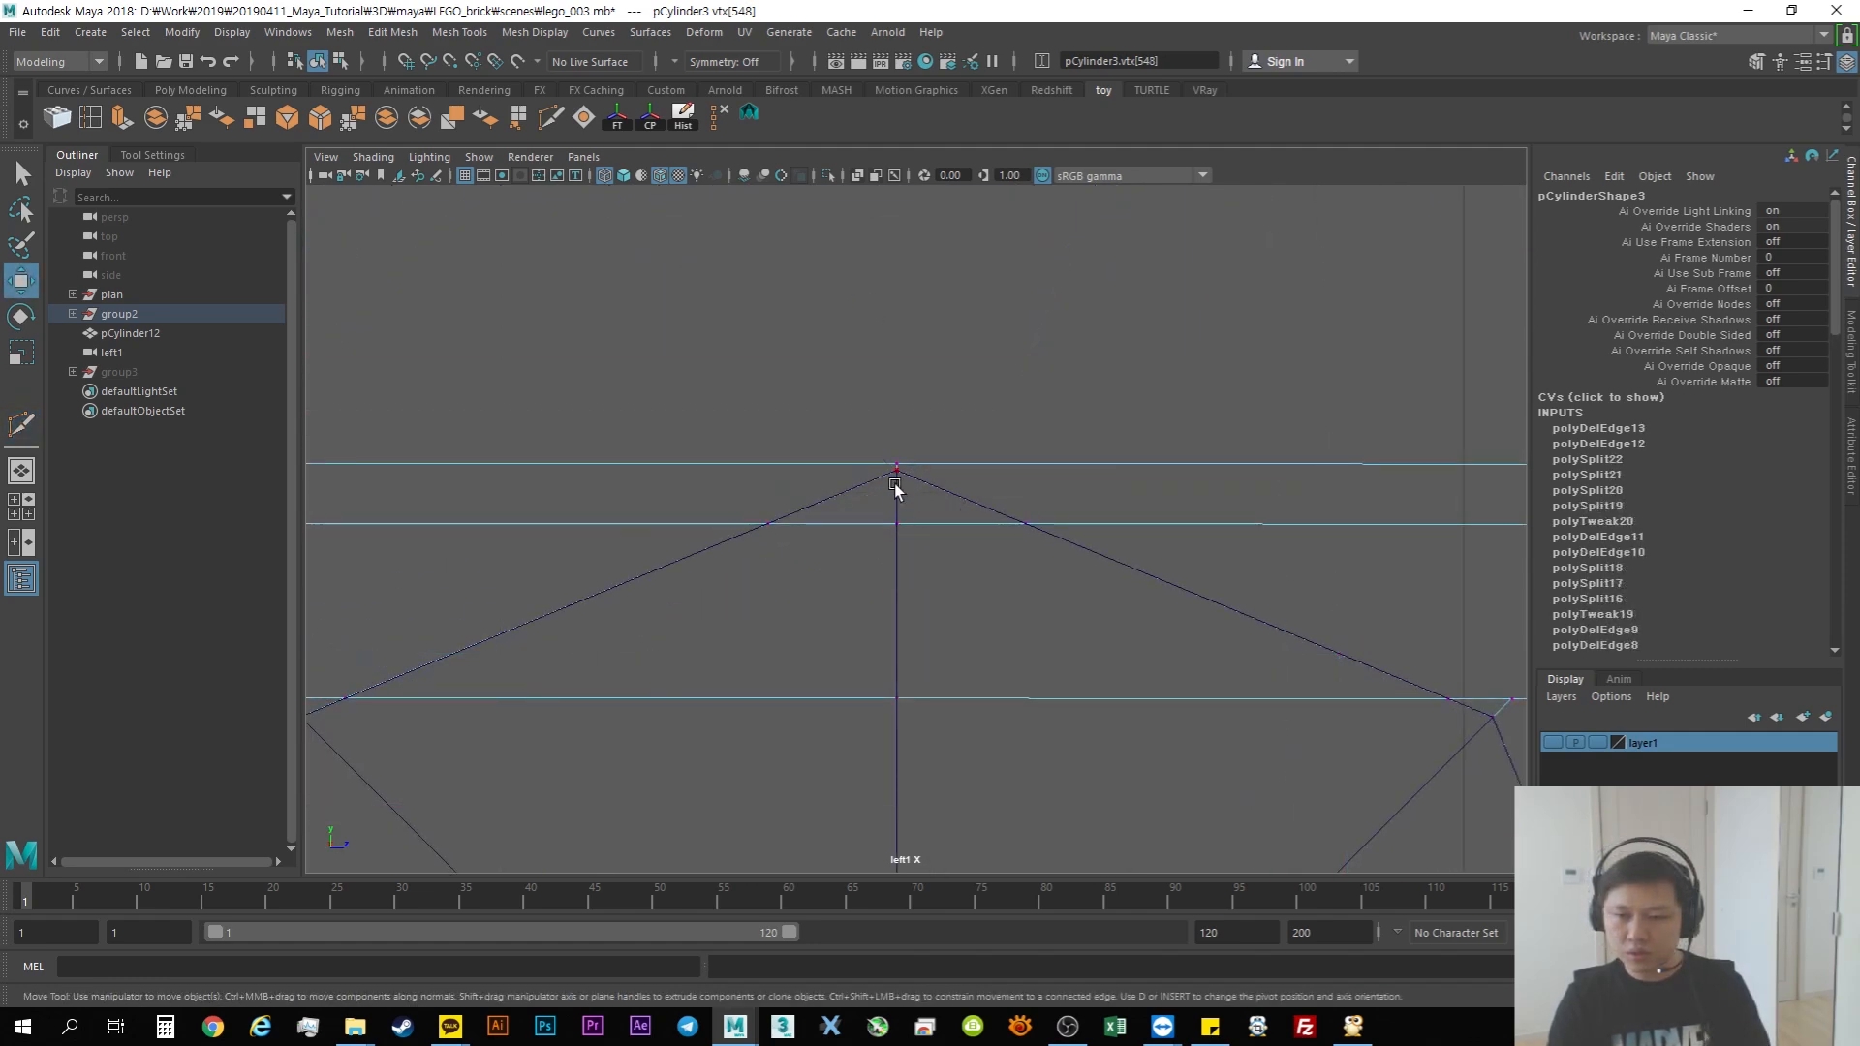
{"action": "key", "text": "space"}
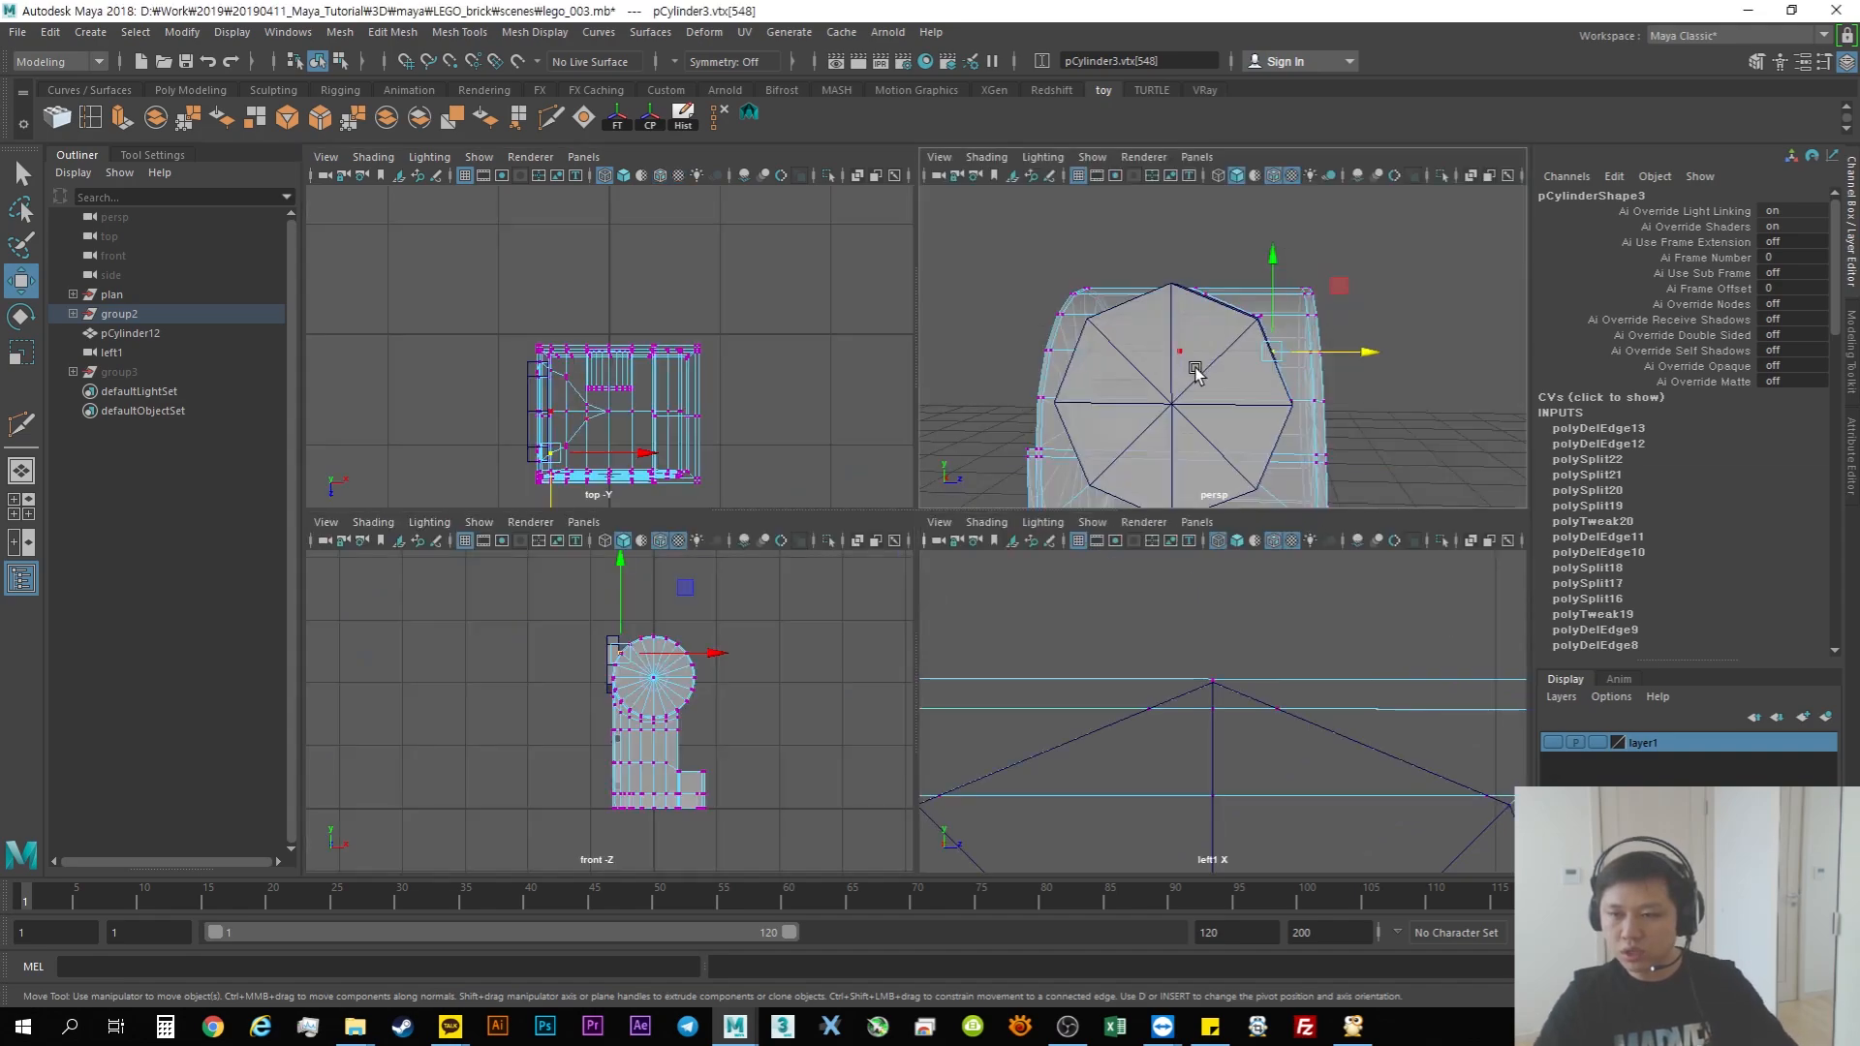
{"action": "key", "text": "space"}
{"action": "scroll", "coordinate": [1183, 490], "scroll_direction": "up", "scroll_amount": 5}
{"action": "left_click_drag", "start_coordinate": [747, 579], "coordinate": [1044, 645], "text": "alt"}
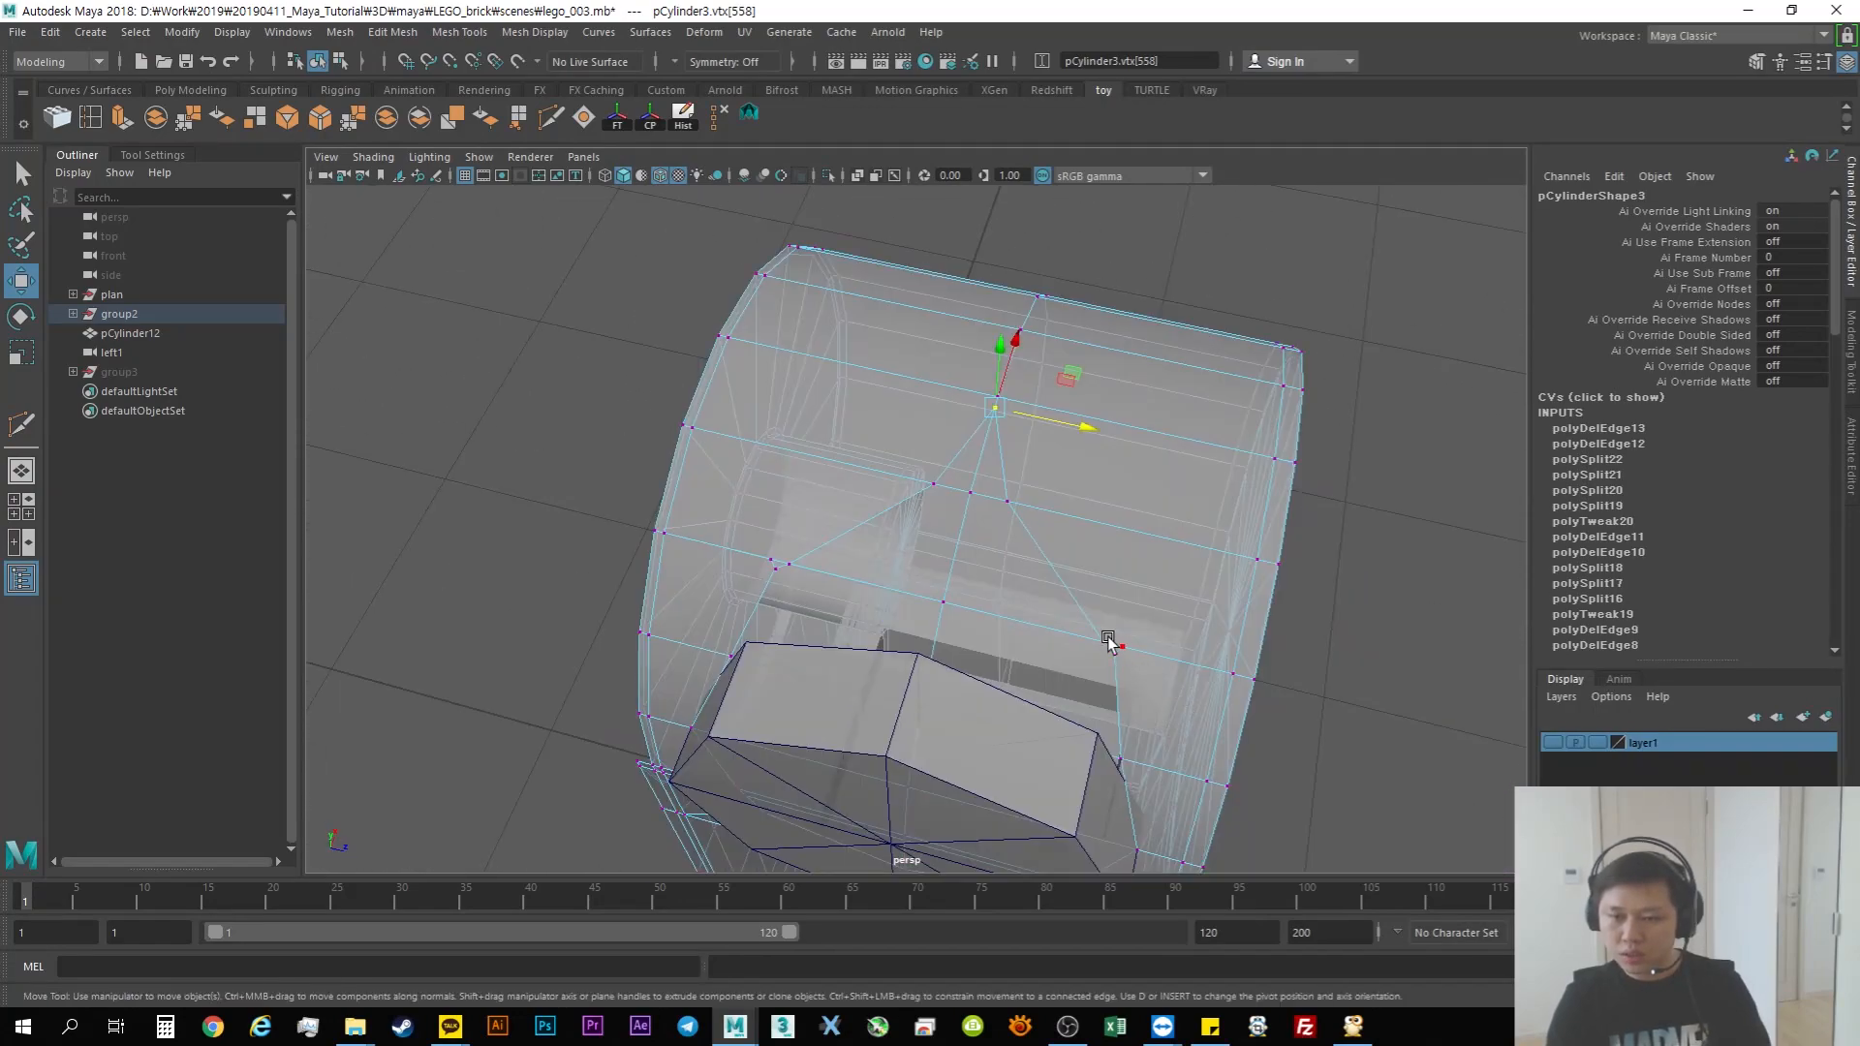
{"action": "right_click_drag", "start_coordinate": [1005, 492], "coordinate": [999, 545]}
{"action": "left_click", "coordinate": [999, 545]}
{"action": "left_click", "coordinate": [916, 538], "text": "shift"}
{"action": "left_click", "coordinate": [886, 630], "text": "shift"}
{"action": "left_click", "coordinate": [1043, 672], "text": "shift"}
Step: Delete the redundant horizontal edge line crossing the lower half of the octagonal outline, working in wireframe
{"action": "left_click_drag", "start_coordinate": [1001, 689], "coordinate": [939, 672], "text": "alt"}
{"action": "key", "text": "4"}
{"action": "middle_click_drag", "start_coordinate": [1179, 677], "coordinate": [1026, 619], "text": "alt"}
{"action": "scroll", "coordinate": [1026, 618], "scroll_direction": "up", "scroll_amount": 1}
{"action": "right_click_drag", "start_coordinate": [1025, 492], "coordinate": [1019, 439]}
{"action": "left_click_drag", "start_coordinate": [1000, 585], "coordinate": [959, 585], "text": "alt"}
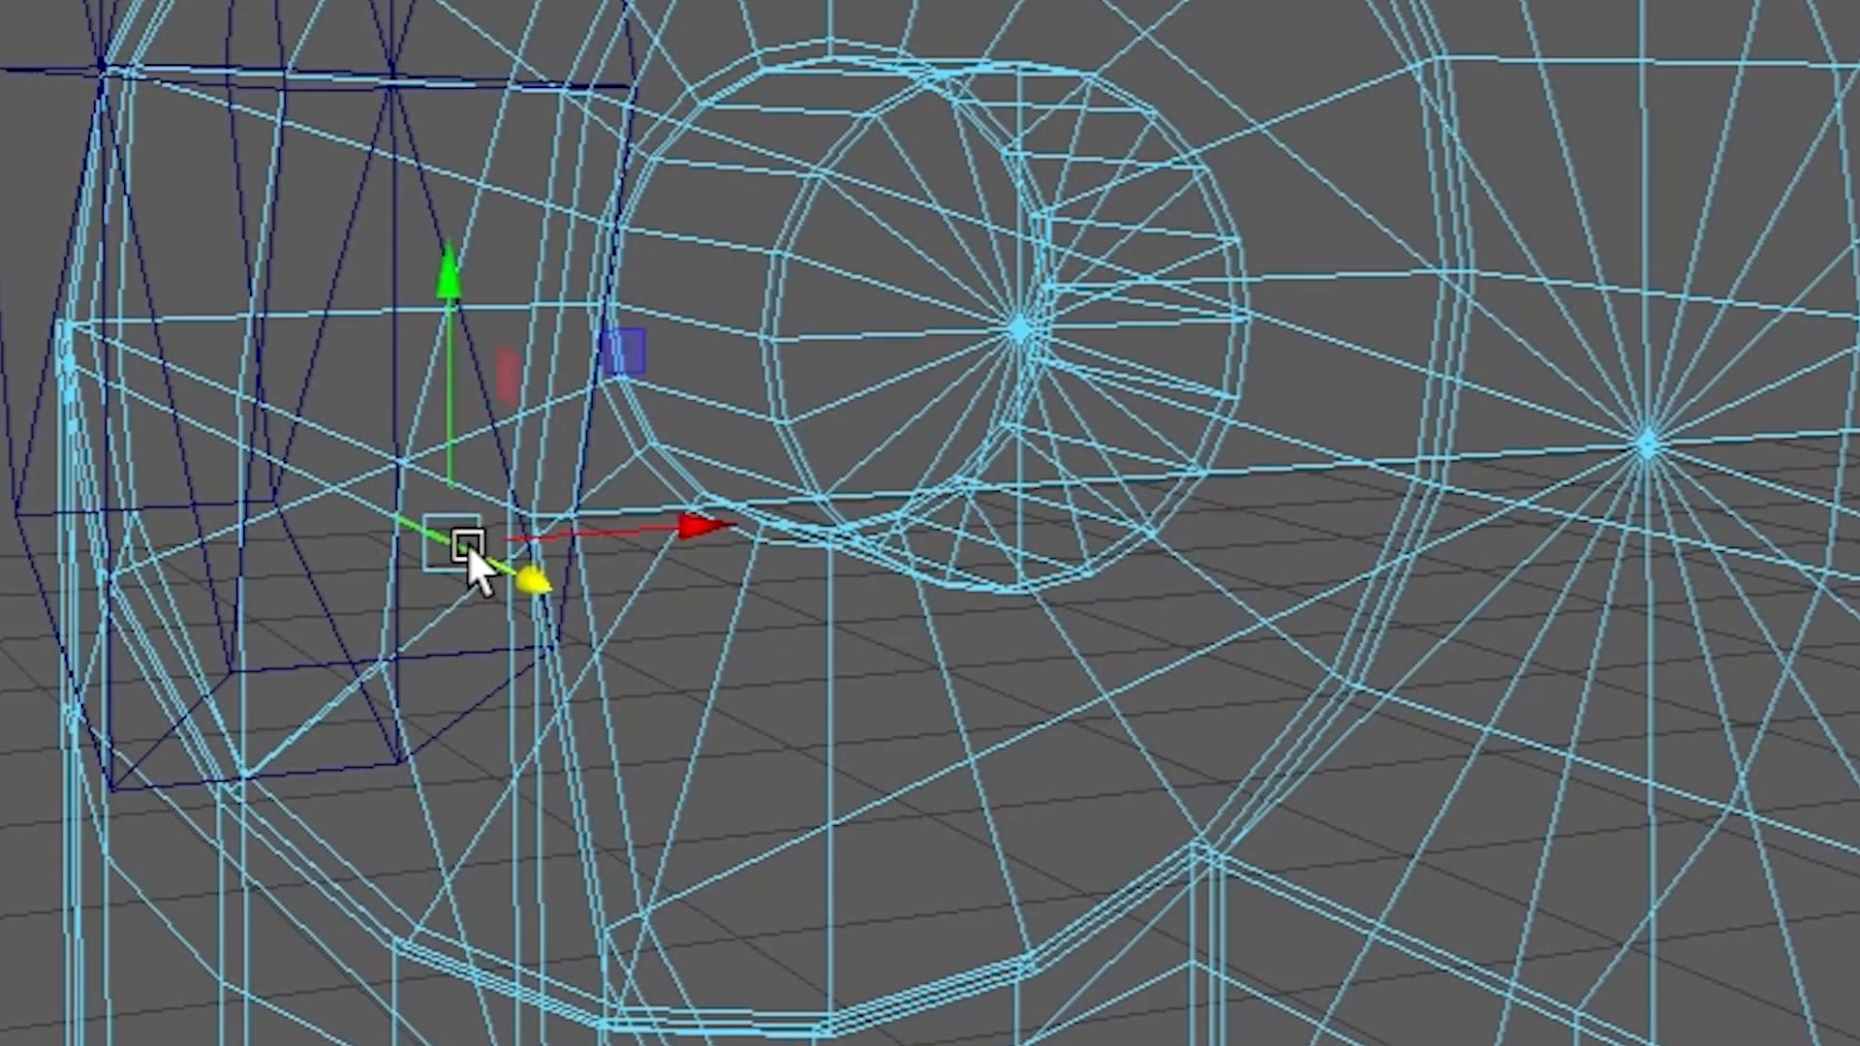
{"action": "double_click", "coordinate": [467, 545]}
{"action": "right_click_drag", "start_coordinate": [1089, 567], "coordinate": [593, 676], "text": "alt"}
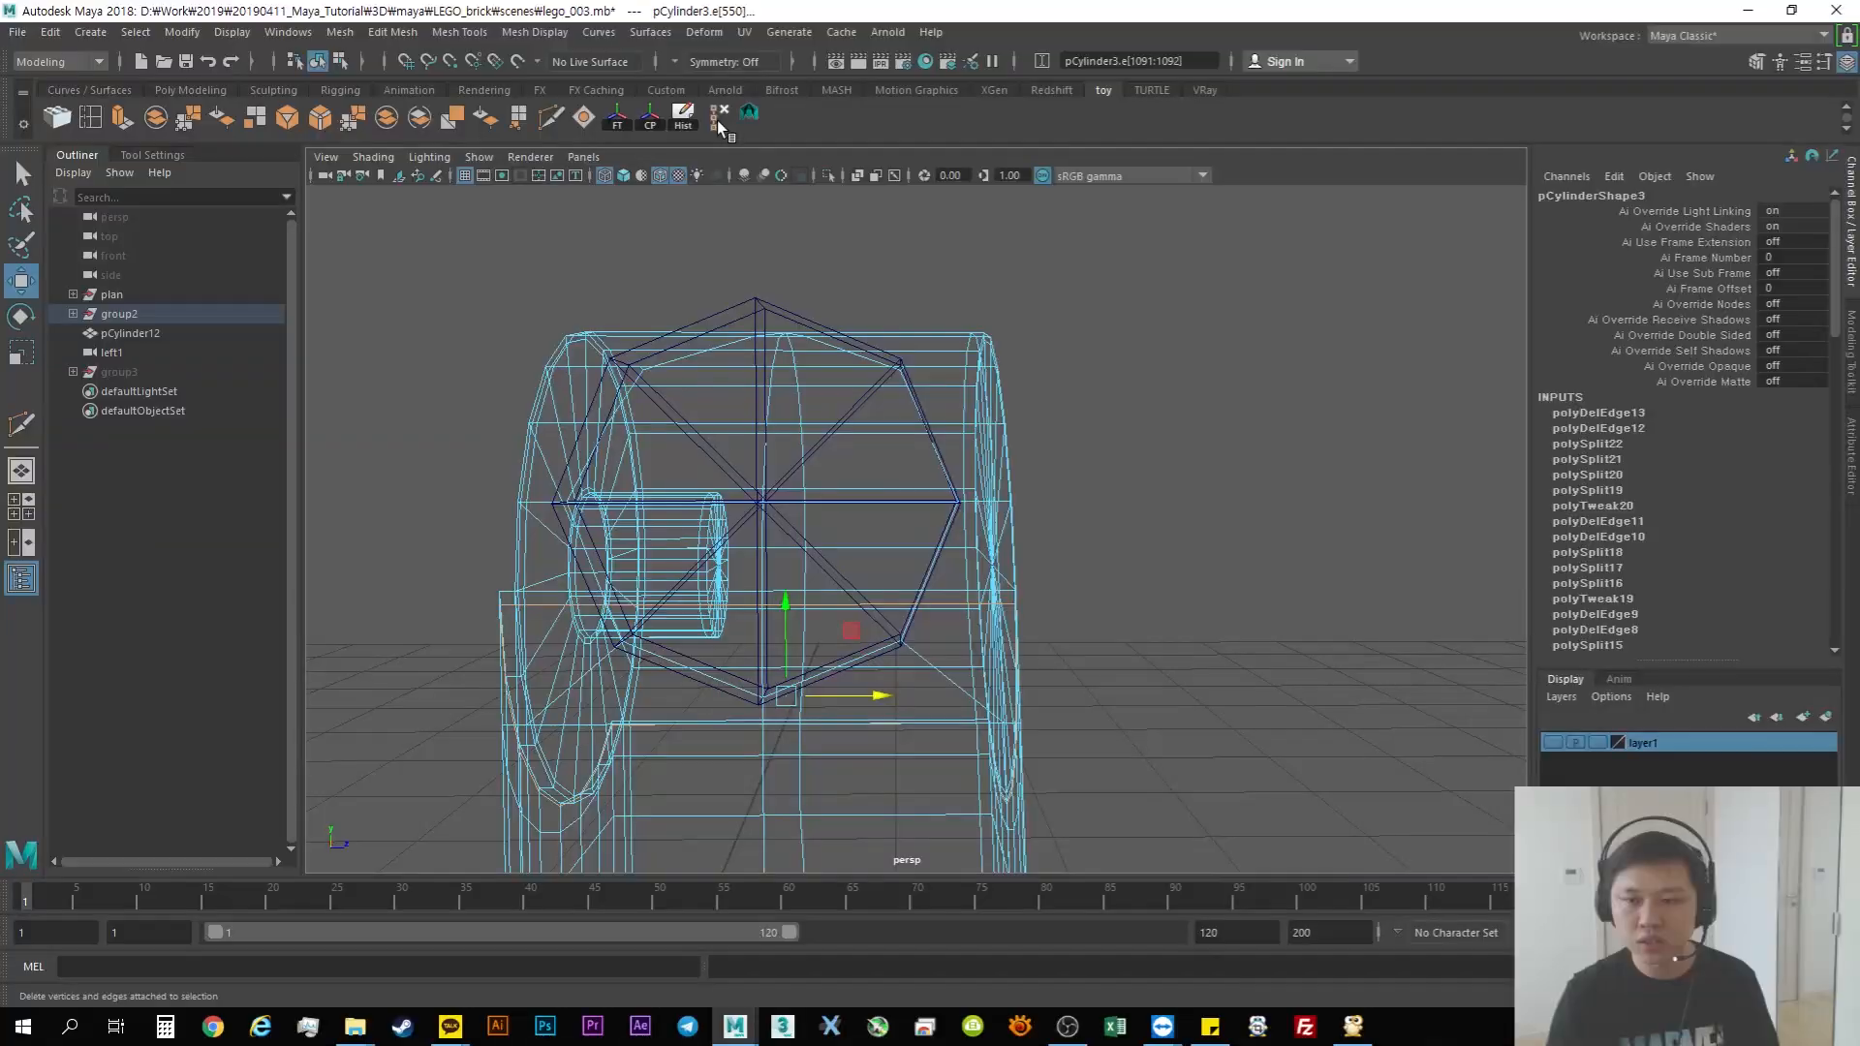
{"action": "left_click", "coordinate": [717, 121]}
Step: Examine the octagonal outline against the guide cylinder in the side and perspective views
{"action": "left_click_drag", "start_coordinate": [853, 620], "coordinate": [860, 471], "text": "alt"}
{"action": "key", "text": "space"}
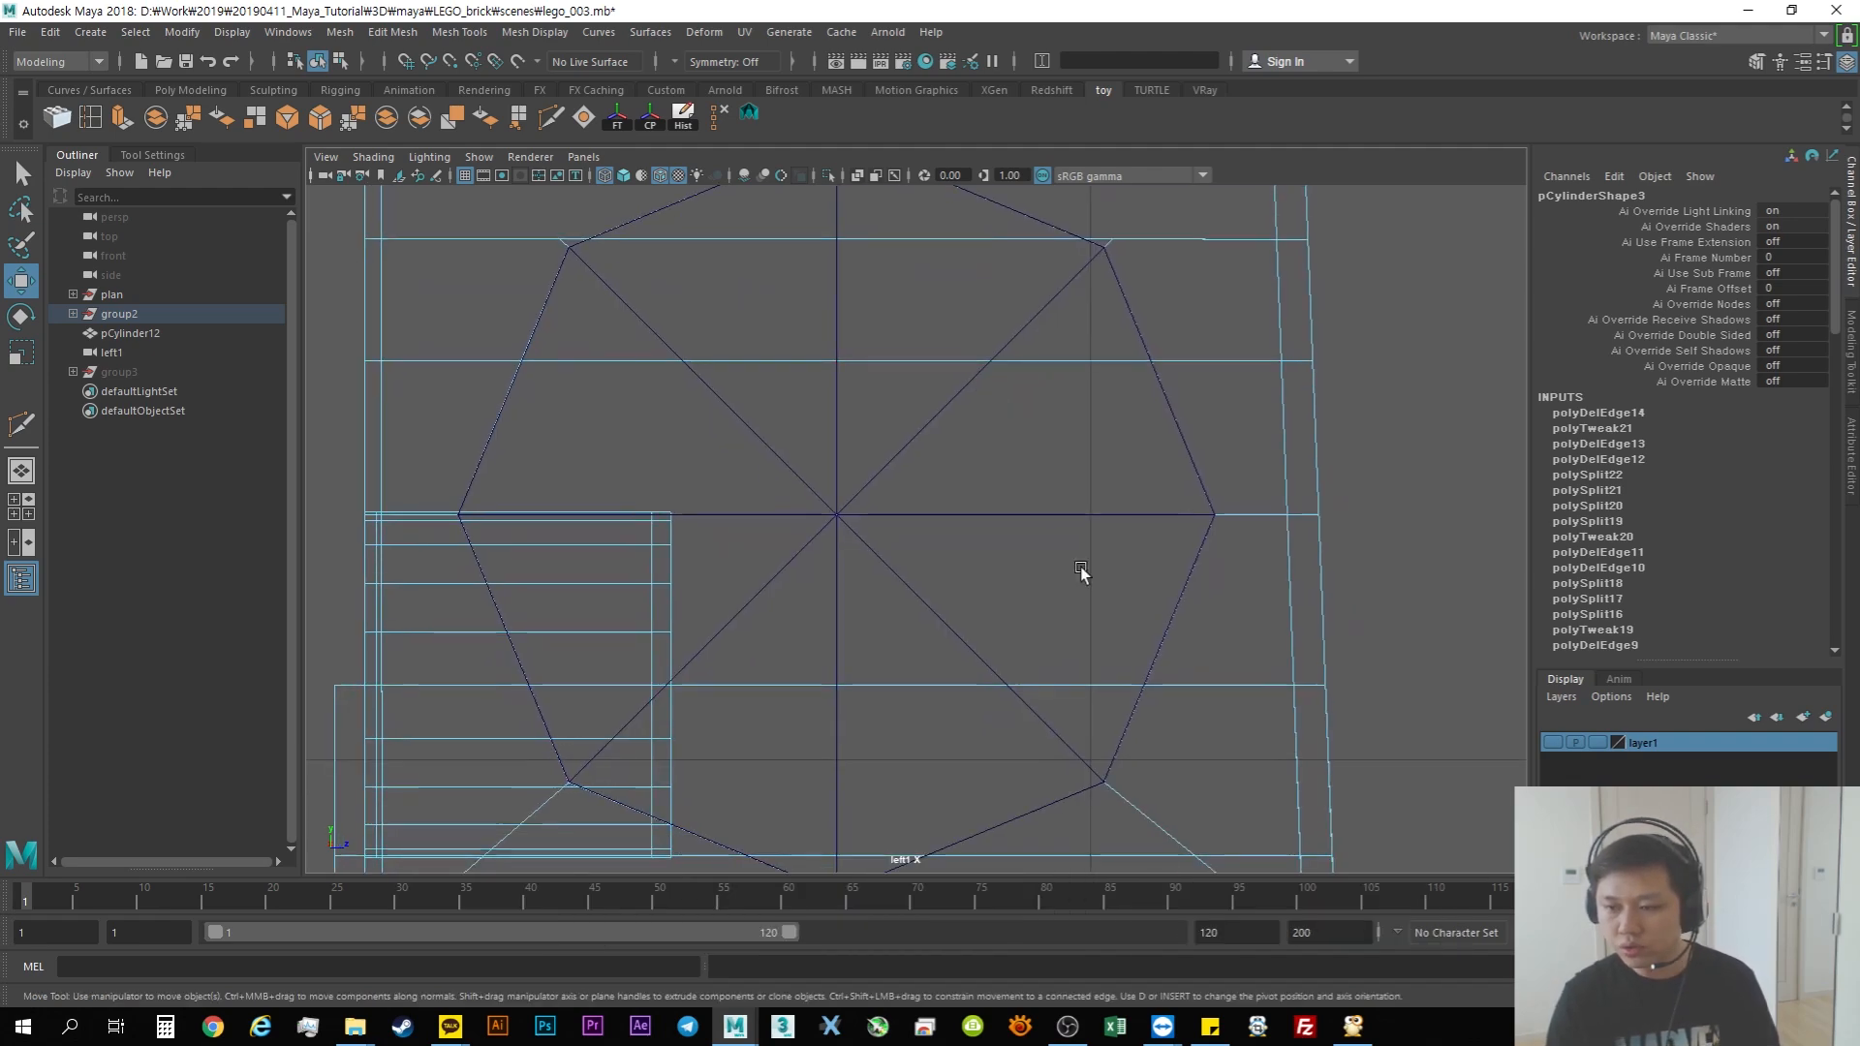
{"action": "middle_click_drag", "start_coordinate": [1095, 630], "coordinate": [1228, 504], "text": "alt"}
{"action": "middle_click_drag", "start_coordinate": [1150, 637], "coordinate": [1215, 638], "text": "alt"}
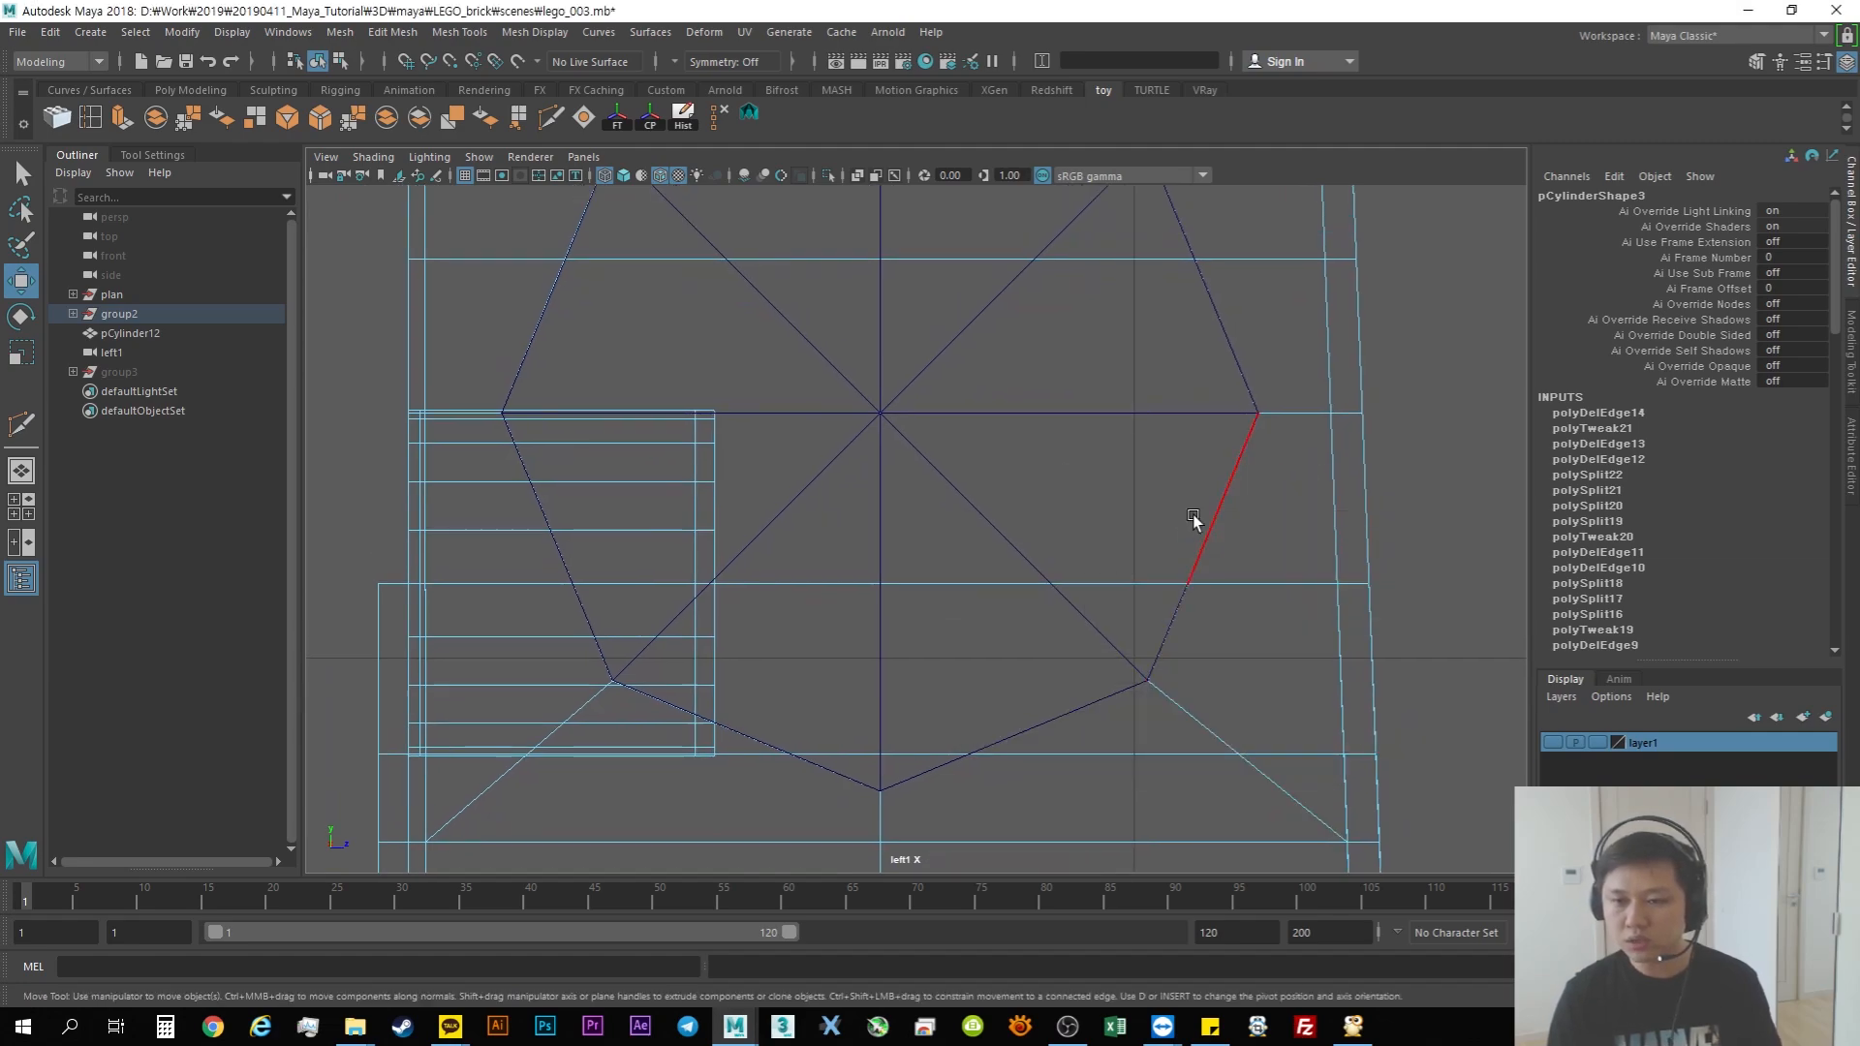
{"action": "key", "text": "space"}
{"action": "key", "text": "space"}
{"action": "left_click_drag", "start_coordinate": [910, 382], "coordinate": [551, 735], "text": "alt"}
{"action": "mouse_move", "coordinate": [860, 722]}
{"action": "left_mouse_down", "text": "alt"}
{"action": "mouse_move", "coordinate": [880, 644]}
{"action": "mouse_move", "coordinate": [853, 696]}
{"action": "left_mouse_up", "text": "alt"}
Step: Merge the overlapping corner vertices of the octagonal outline on the leg mesh
{"action": "right_click_drag", "start_coordinate": [985, 490], "coordinate": [917, 492]}
{"action": "left_click_drag", "start_coordinate": [921, 496], "coordinate": [969, 683], "text": "alt"}
{"action": "right_click_drag", "start_coordinate": [969, 683], "coordinate": [1072, 710], "text": "alt"}
{"action": "left_click", "coordinate": [1017, 697]}
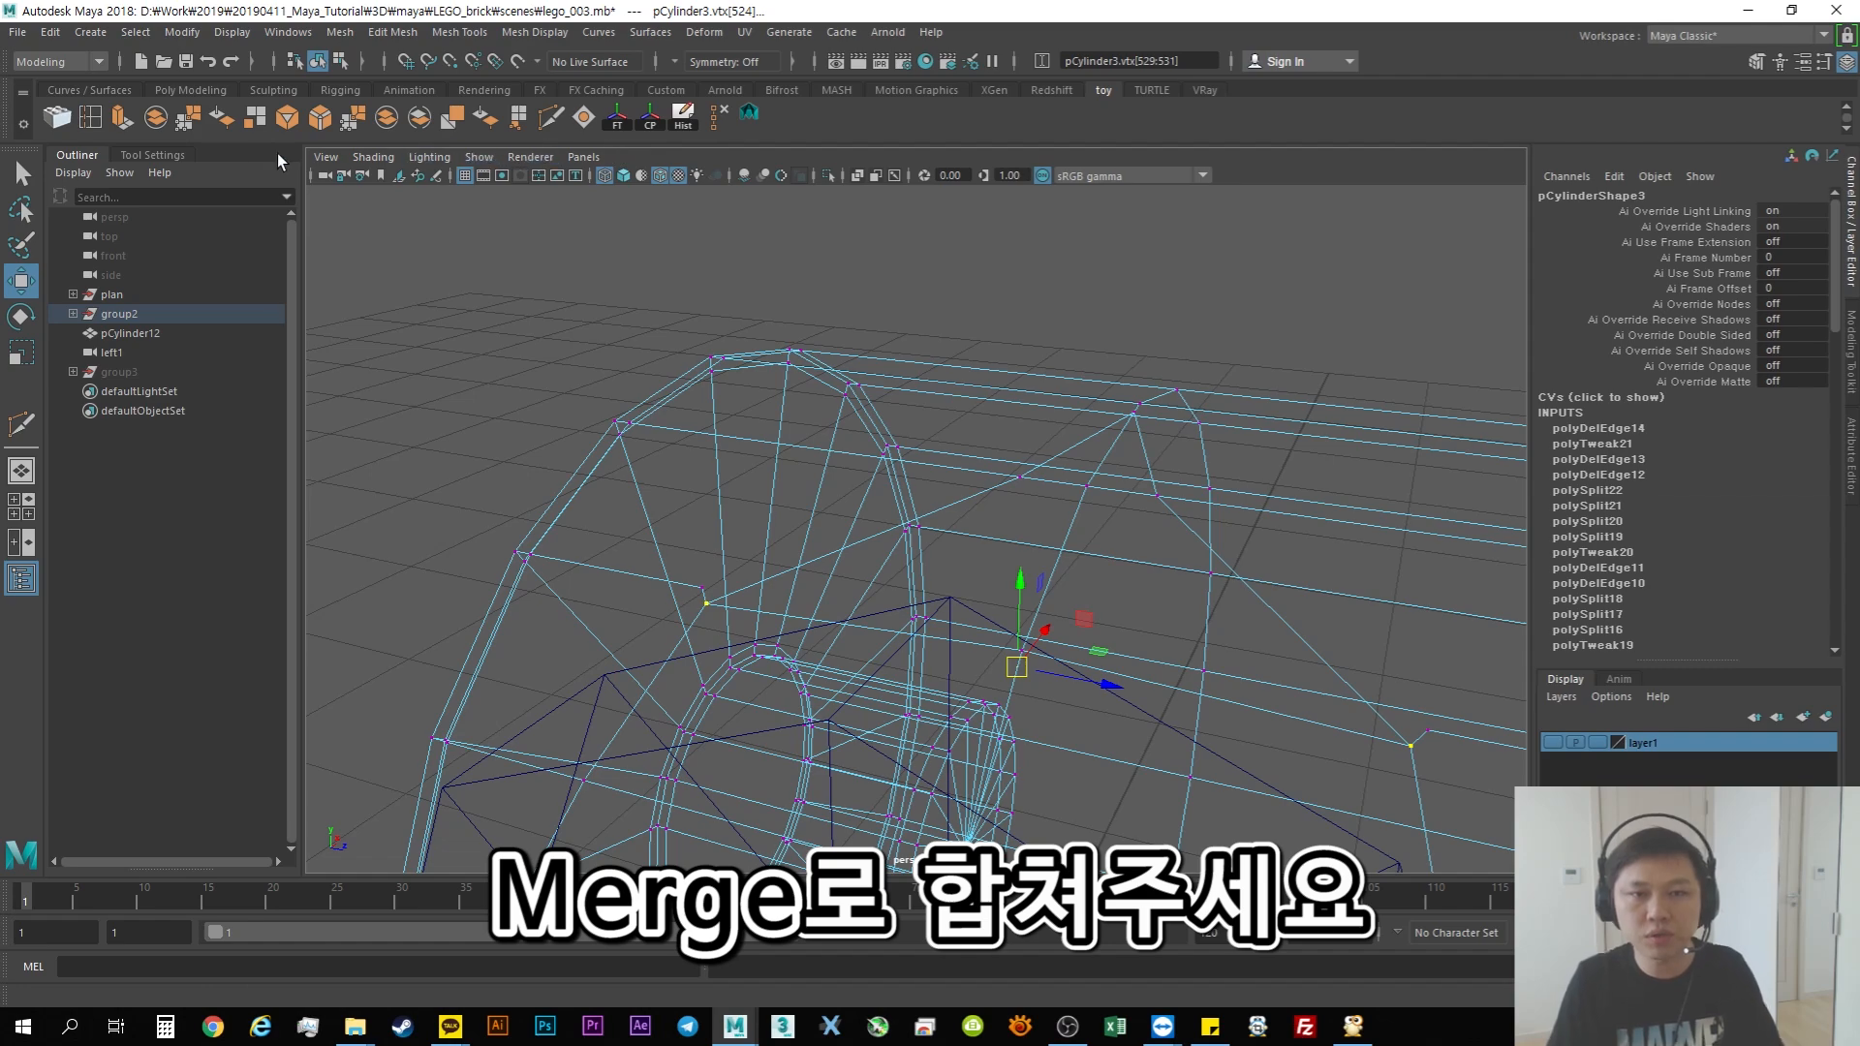
{"action": "left_click", "coordinate": [186, 119]}
Step: Move the octagonal outline's topmost vertex onto the leg's rounded outer edge, aligning it in the front view
{"action": "left_click_drag", "start_coordinate": [1122, 537], "coordinate": [1175, 556], "text": "alt"}
{"action": "left_click_drag", "start_coordinate": [773, 445], "coordinate": [788, 450]}
{"action": "left_click_drag", "start_coordinate": [748, 405], "coordinate": [748, 416]}
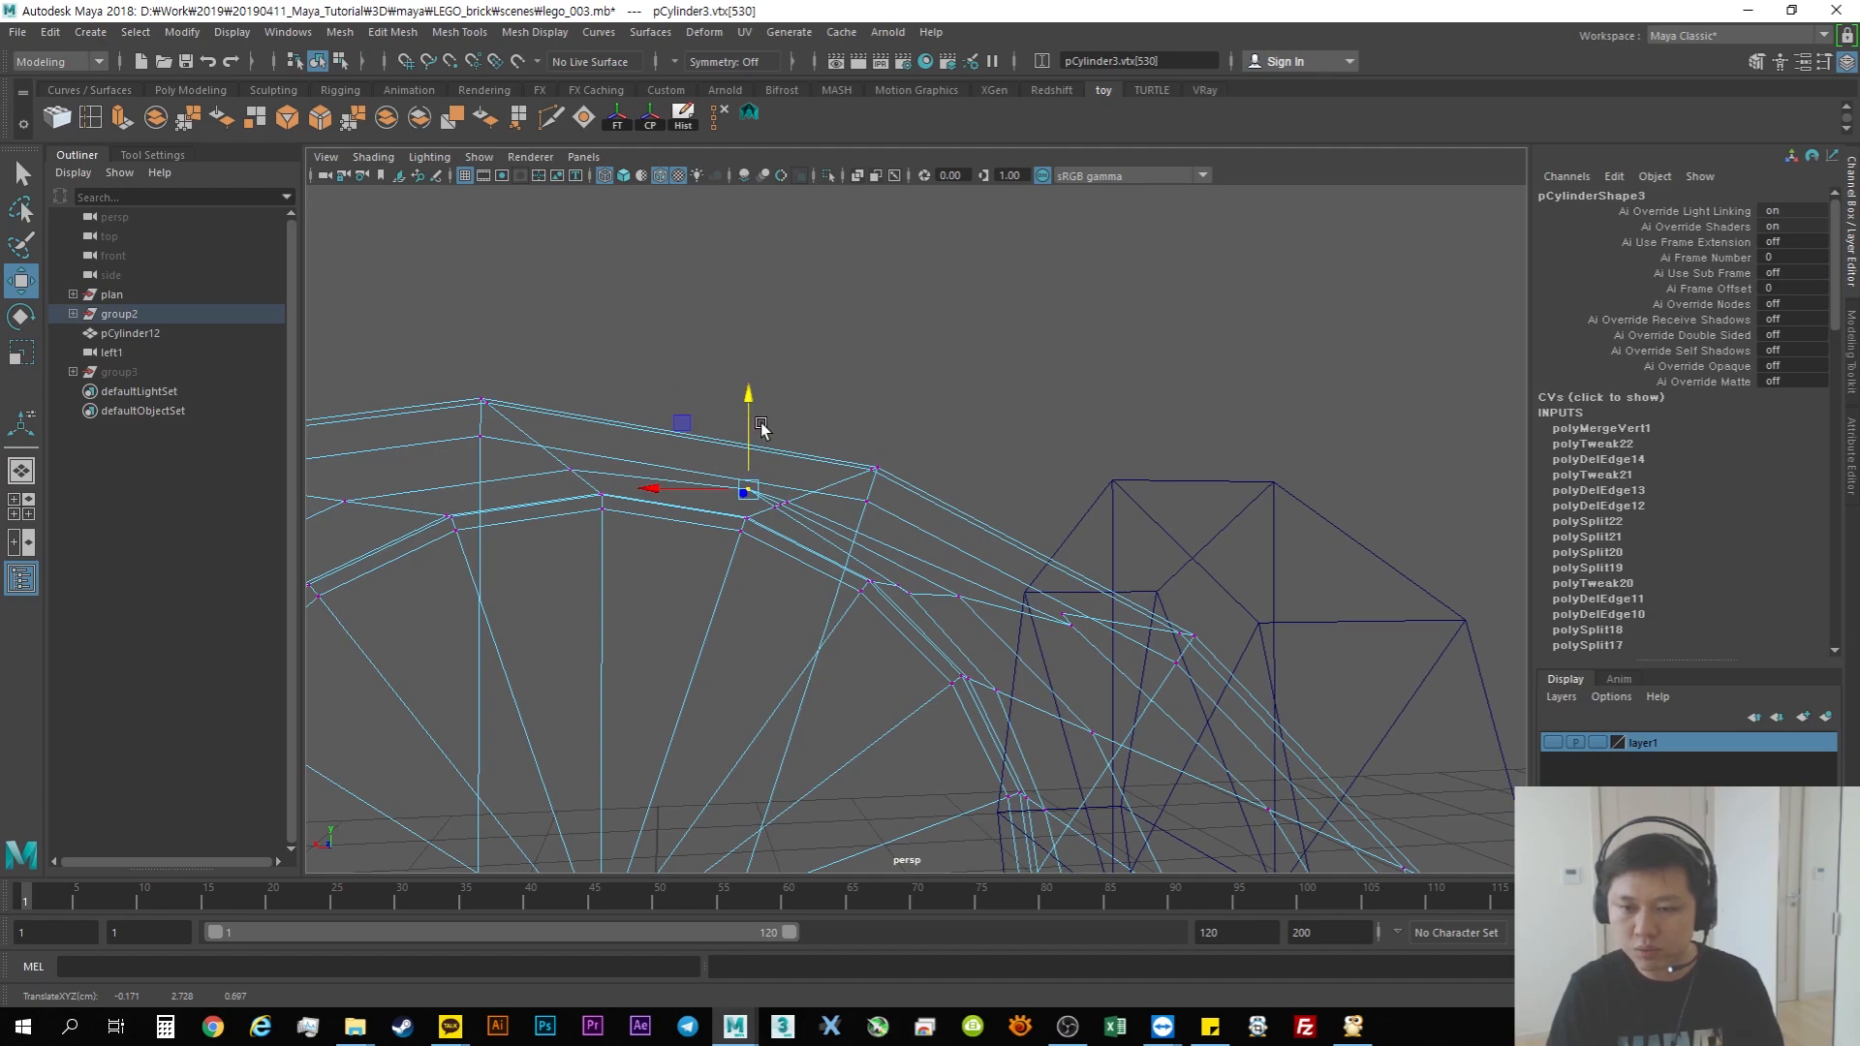
{"action": "key", "text": "space"}
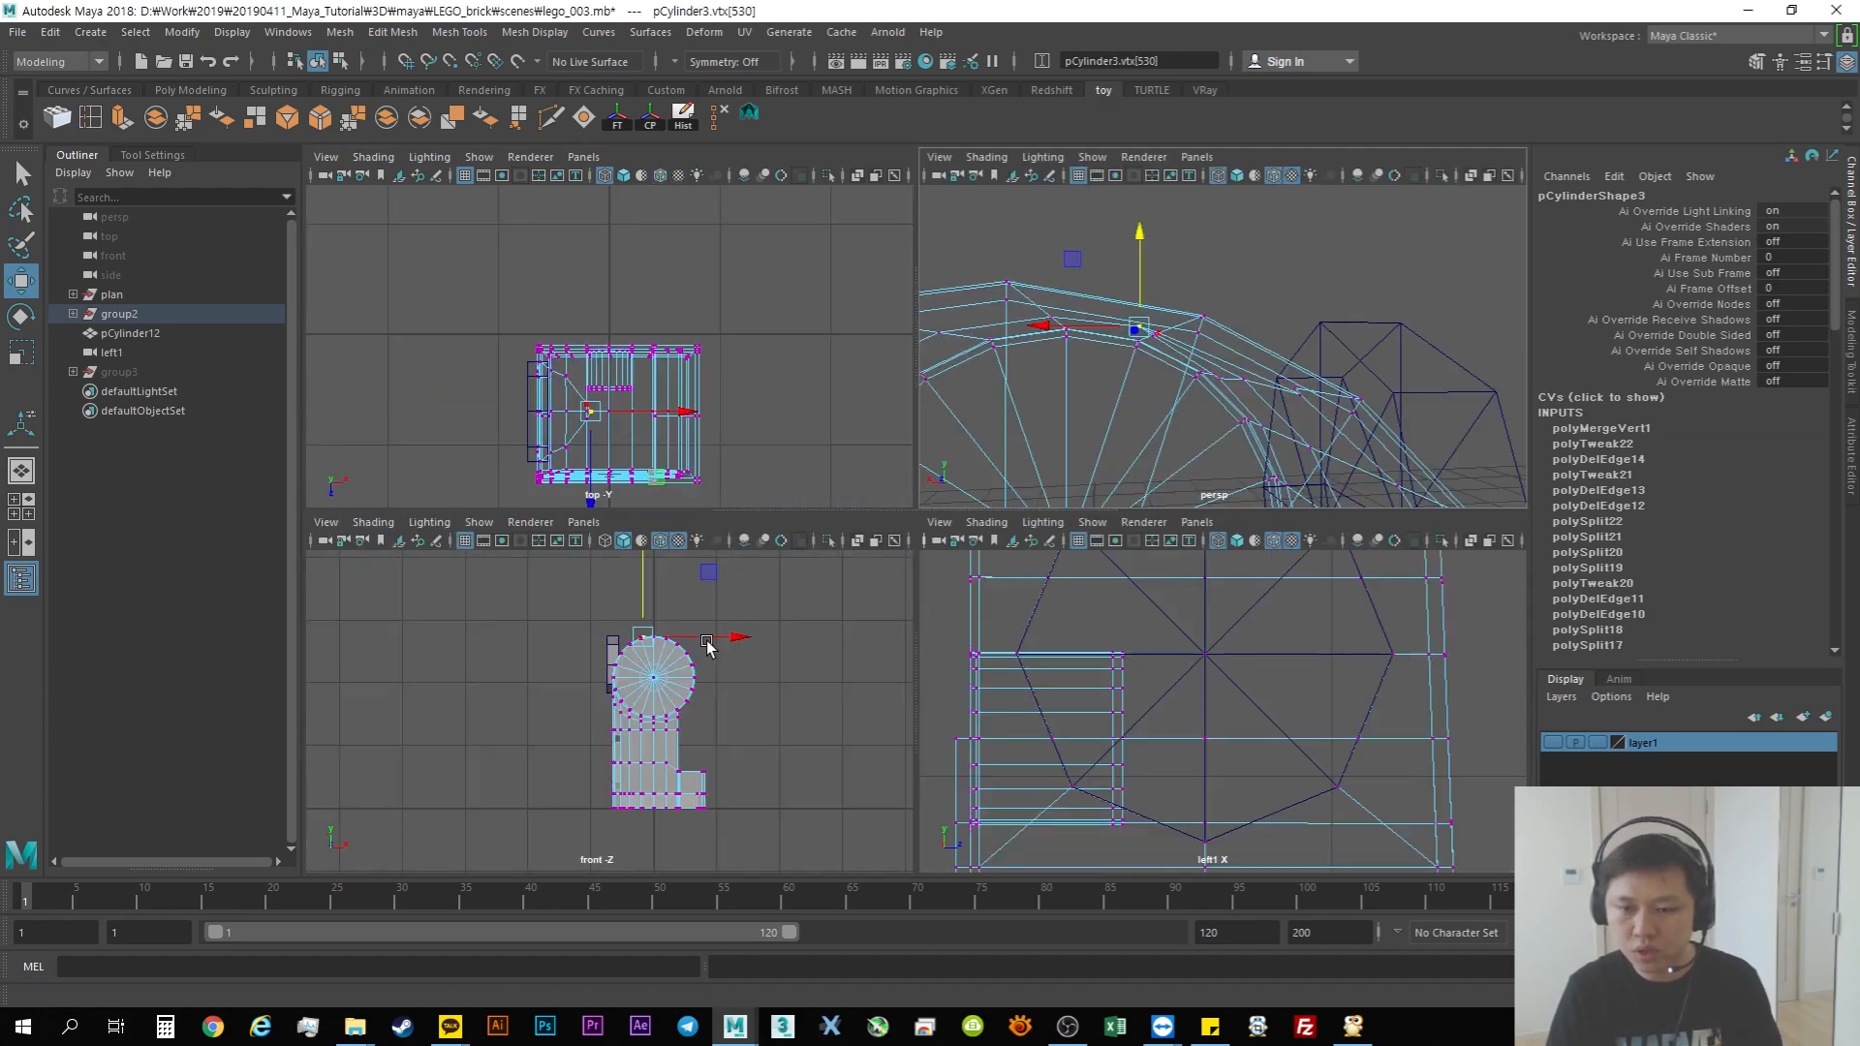
{"action": "key", "text": "space"}
{"action": "right_click_drag", "start_coordinate": [1043, 362], "coordinate": [1213, 421], "text": "alt"}
{"action": "middle_click_drag", "start_coordinate": [1213, 421], "coordinate": [1001, 706], "text": "alt"}
{"action": "right_click_drag", "start_coordinate": [1001, 707], "coordinate": [1557, 549], "text": "alt"}
{"action": "middle_click_drag", "start_coordinate": [913, 483], "coordinate": [1027, 557], "text": "alt"}
{"action": "right_click_drag", "start_coordinate": [698, 543], "coordinate": [903, 520], "text": "alt"}
{"action": "middle_click_drag", "start_coordinate": [904, 521], "coordinate": [1055, 650], "text": "alt"}
{"action": "right_click_drag", "start_coordinate": [656, 593], "coordinate": [843, 582], "text": "alt"}
{"action": "left_click_drag", "start_coordinate": [723, 580], "coordinate": [876, 572]}
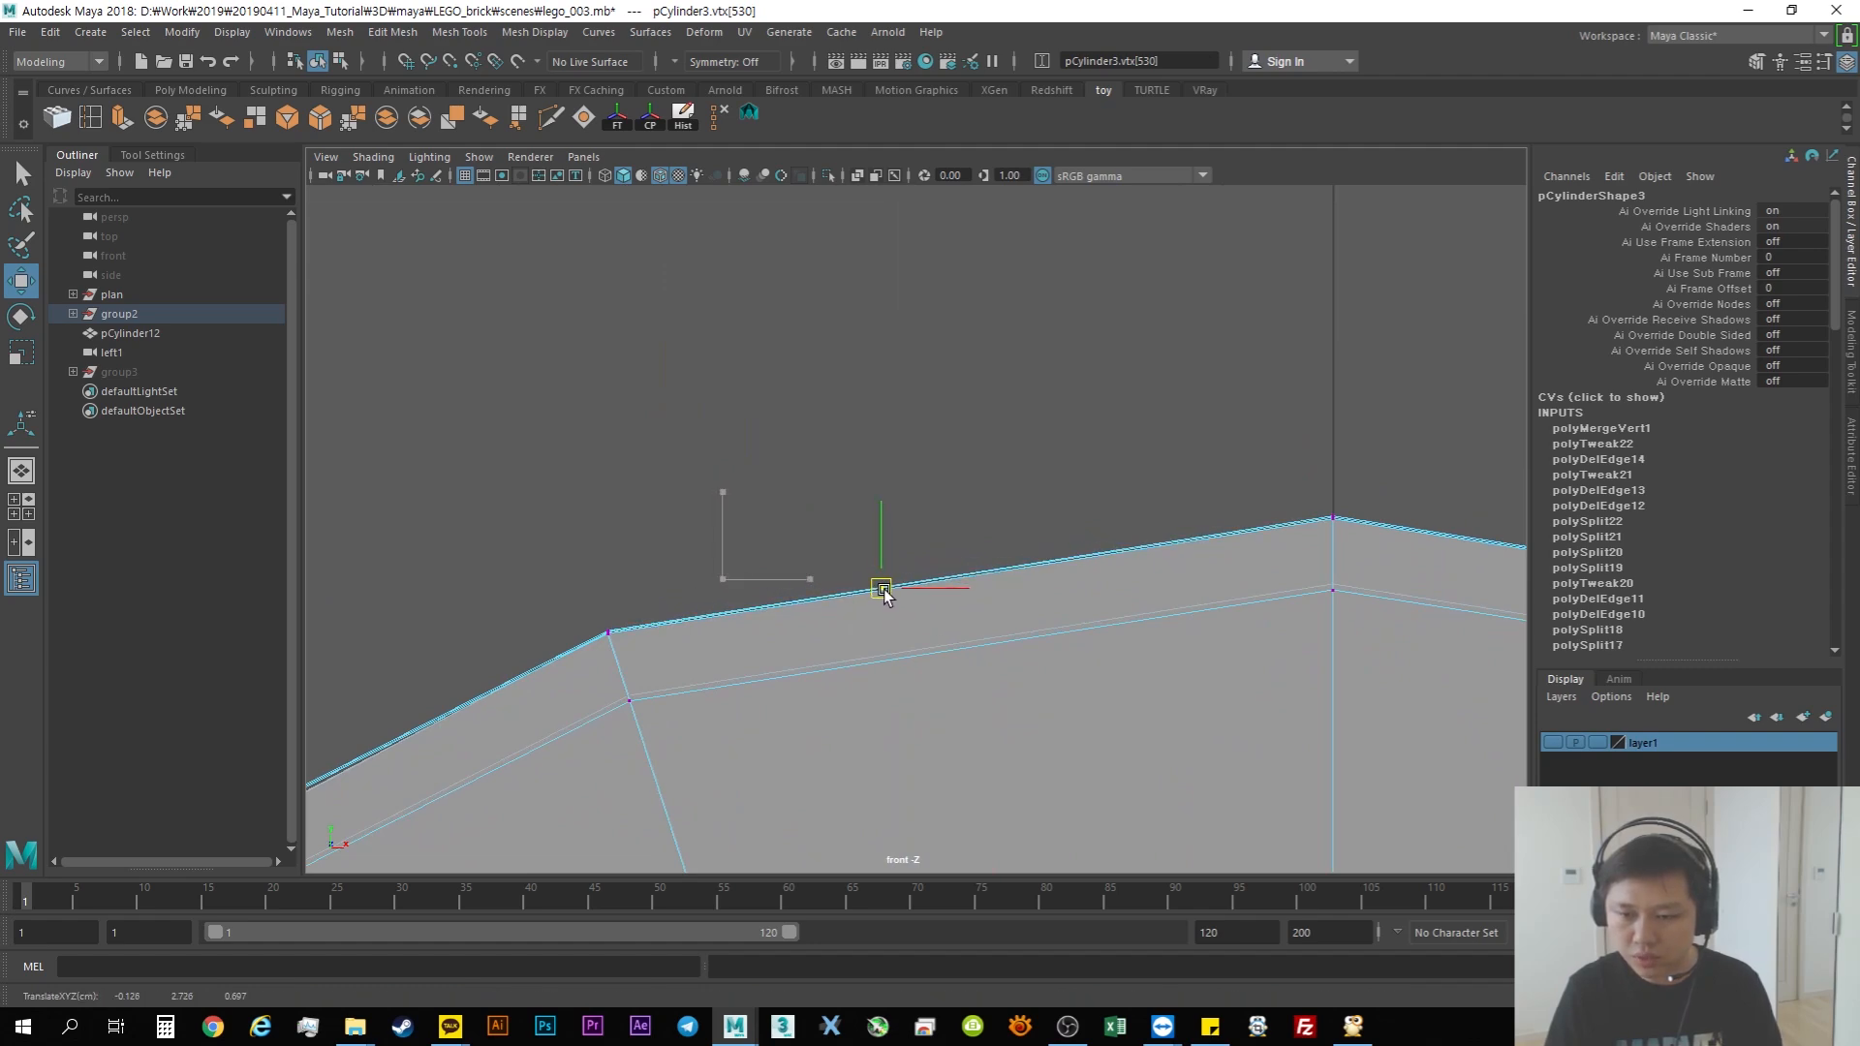
Step: Try shifting the outline's topmost vertex along the curved edge in smooth preview, and undo the move
{"action": "key", "text": "3"}
{"action": "middle_click_drag", "start_coordinate": [761, 656], "coordinate": [1029, 538], "text": "alt"}
{"action": "right_click_drag", "start_coordinate": [1007, 597], "coordinate": [1354, 575], "text": "alt"}
{"action": "right_click_drag", "start_coordinate": [922, 543], "coordinate": [1405, 558], "text": "alt"}
{"action": "left_click_drag", "start_coordinate": [1202, 453], "coordinate": [1292, 457]}
{"action": "key", "text": "ctrl+z"}
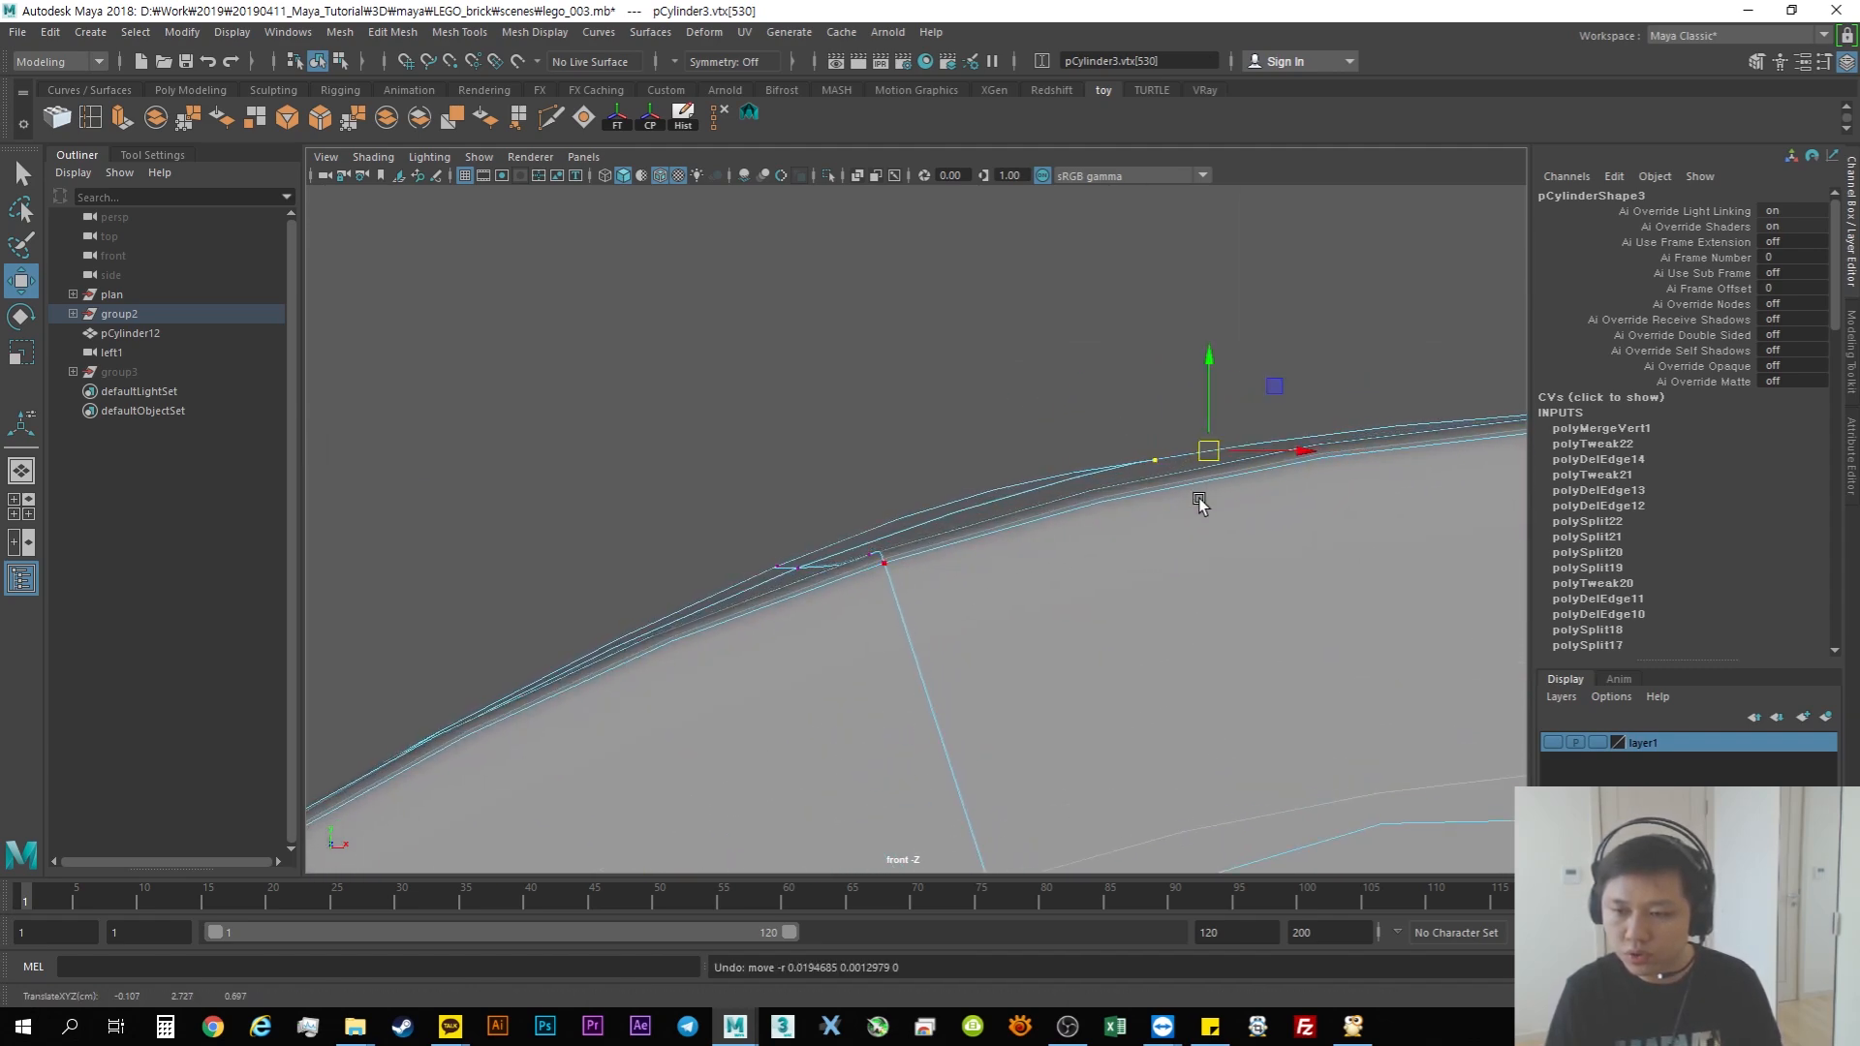
Step: Select the upper faces inside the octagonal outline in the perspective view
{"action": "key", "text": "space"}
{"action": "key", "text": "space"}
{"action": "right_click_drag", "start_coordinate": [1312, 549], "coordinate": [913, 572], "text": "alt"}
{"action": "left_click_drag", "start_coordinate": [1191, 591], "coordinate": [959, 623], "text": "alt"}
{"action": "right_click_drag", "start_coordinate": [1075, 620], "coordinate": [986, 608], "text": "alt"}
{"action": "left_click_drag", "start_coordinate": [986, 608], "coordinate": [1095, 644], "text": "alt"}
{"action": "right_click_drag", "start_coordinate": [1056, 436], "coordinate": [1105, 438]}
{"action": "left_click", "coordinate": [1113, 377]}
{"action": "left_click", "coordinate": [1096, 386]}
{"action": "left_click_drag", "start_coordinate": [1105, 438], "coordinate": [909, 456], "text": "alt"}
{"action": "key", "text": "f"}
{"action": "left_click", "coordinate": [856, 263], "text": "shift"}
{"action": "right_click_drag", "start_coordinate": [1162, 494], "coordinate": [982, 505], "text": "alt"}
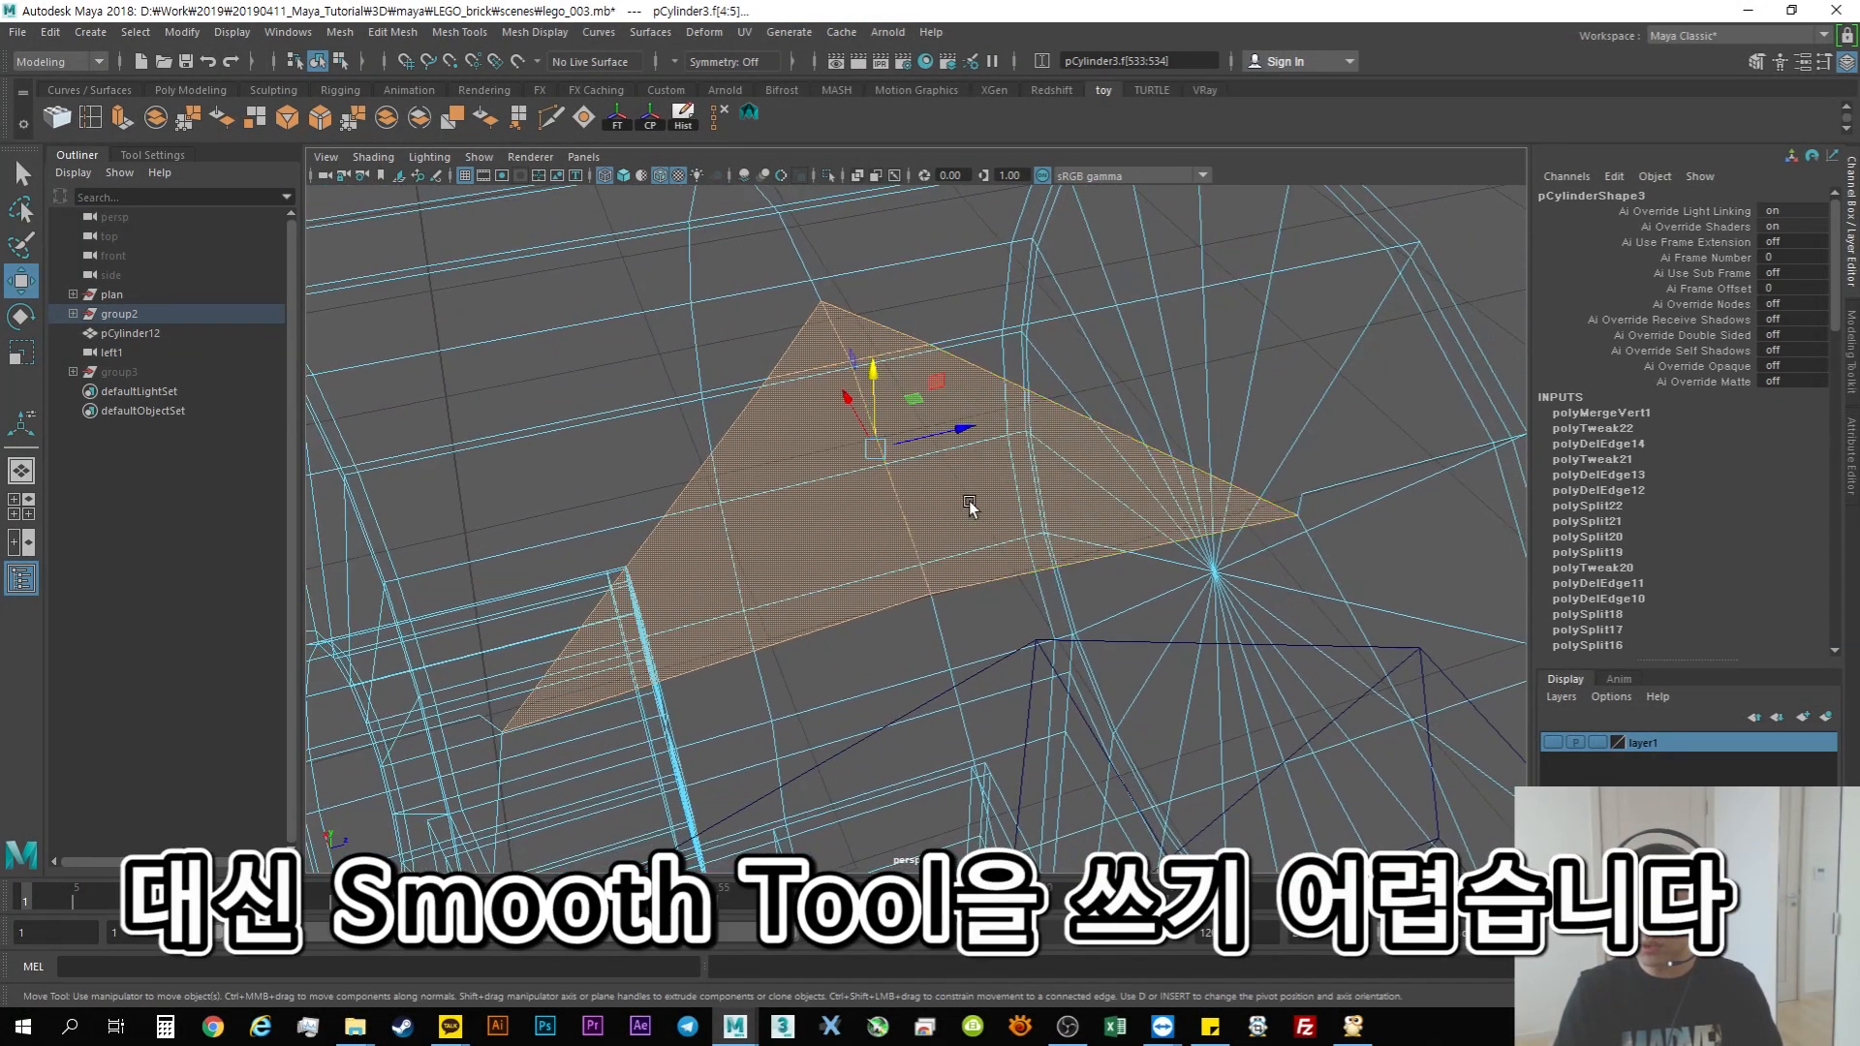
Step: Add the remaining middle and lower faces inside the octagonal outline to the selection
{"action": "left_click_drag", "start_coordinate": [982, 504], "coordinate": [1217, 523], "text": "alt"}
{"action": "right_click_drag", "start_coordinate": [1217, 523], "coordinate": [880, 585], "text": "alt"}
{"action": "middle_click_drag", "start_coordinate": [880, 585], "coordinate": [904, 415], "text": "alt"}
{"action": "left_click", "coordinate": [1113, 456], "text": "shift"}
{"action": "left_click", "coordinate": [834, 449], "text": "shift"}
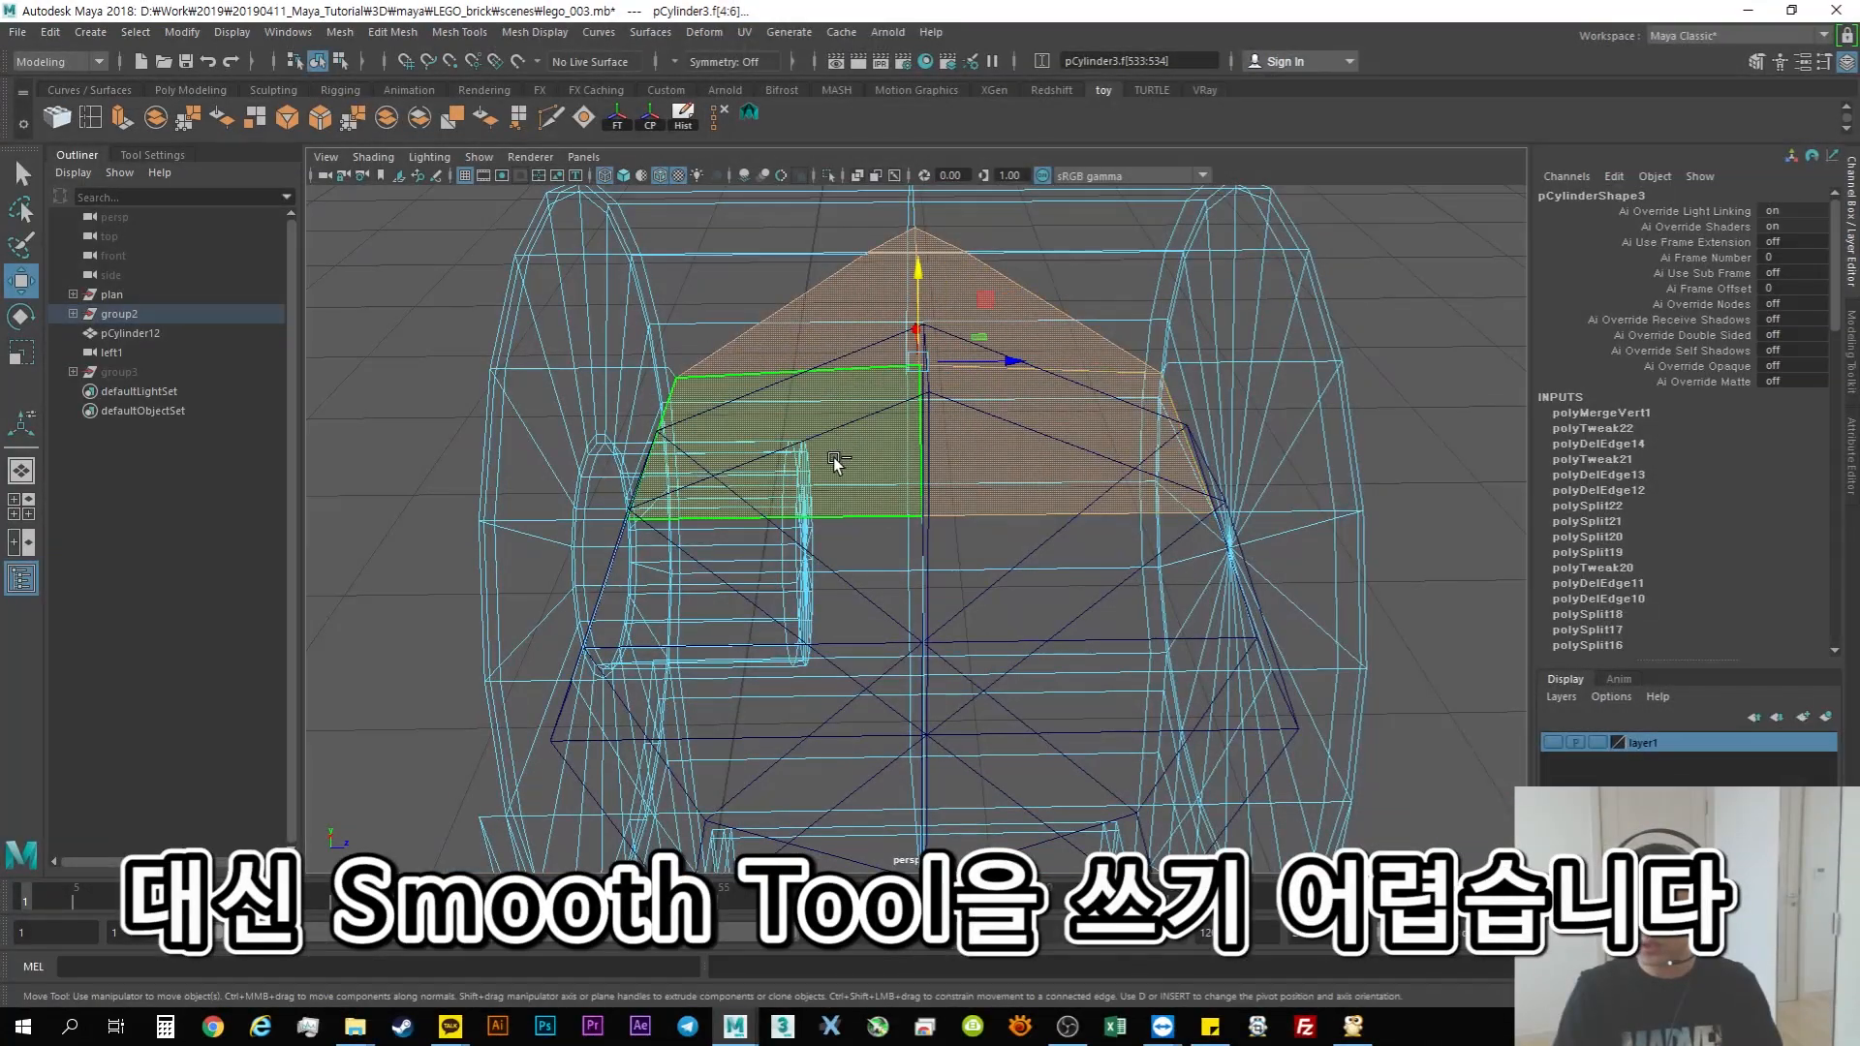
{"action": "left_click", "coordinate": [831, 566], "text": "shift"}
{"action": "left_click", "coordinate": [1084, 557], "text": "shift"}
Step: Extrude the octagonal faces twice, scaling the first extrusion slightly inward and pushing the second a little into the leg
{"action": "right_click_drag", "start_coordinate": [1084, 562], "coordinate": [1019, 607], "text": "alt"}
{"action": "left_click_drag", "start_coordinate": [1019, 608], "coordinate": [1092, 515], "text": "alt"}
{"action": "key", "text": "ctrl+e"}
{"action": "key", "text": "r"}
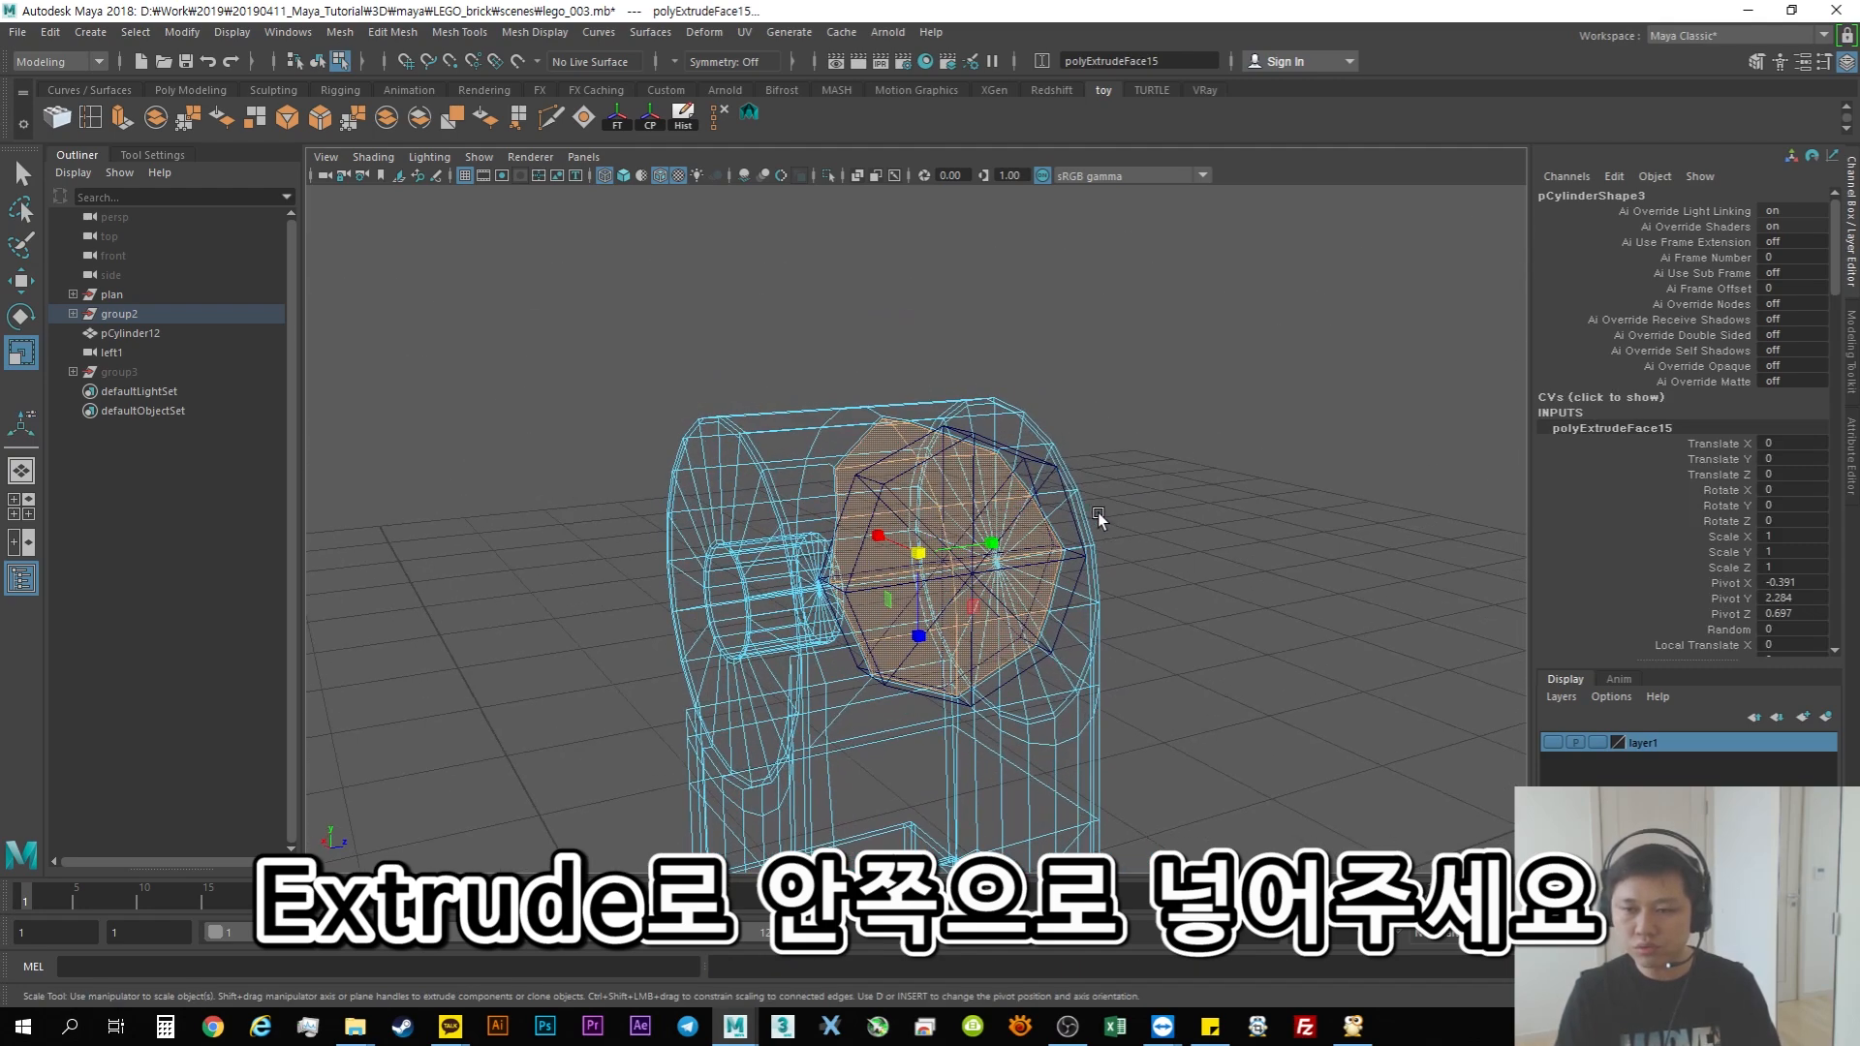
{"action": "key", "text": "ctrl+e"}
{"action": "left_click_drag", "start_coordinate": [930, 557], "coordinate": [1013, 556], "text": "alt"}
{"action": "key", "text": "w"}
{"action": "left_click_drag", "start_coordinate": [843, 550], "coordinate": [941, 668], "text": "alt"}
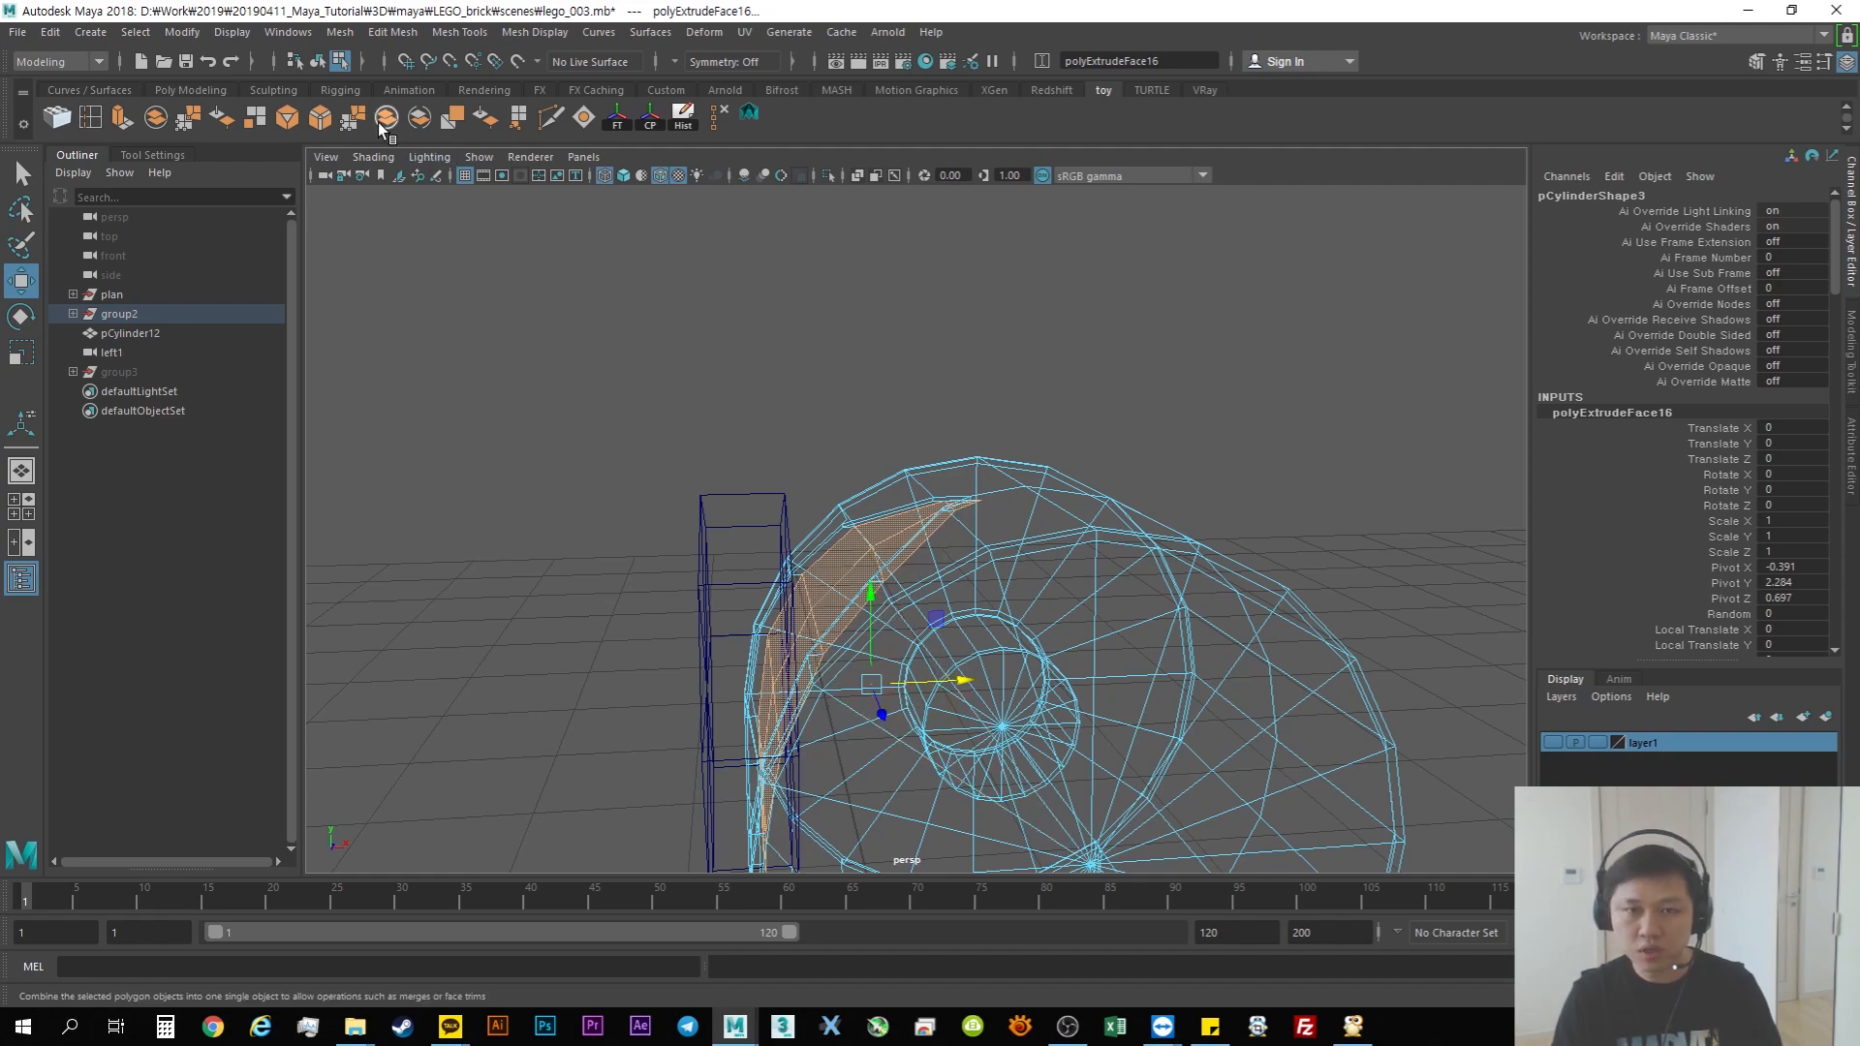
Step: Extrude the octagonal faces further into the leg and delete them to open the hole
{"action": "left_click", "coordinate": [117, 116]}
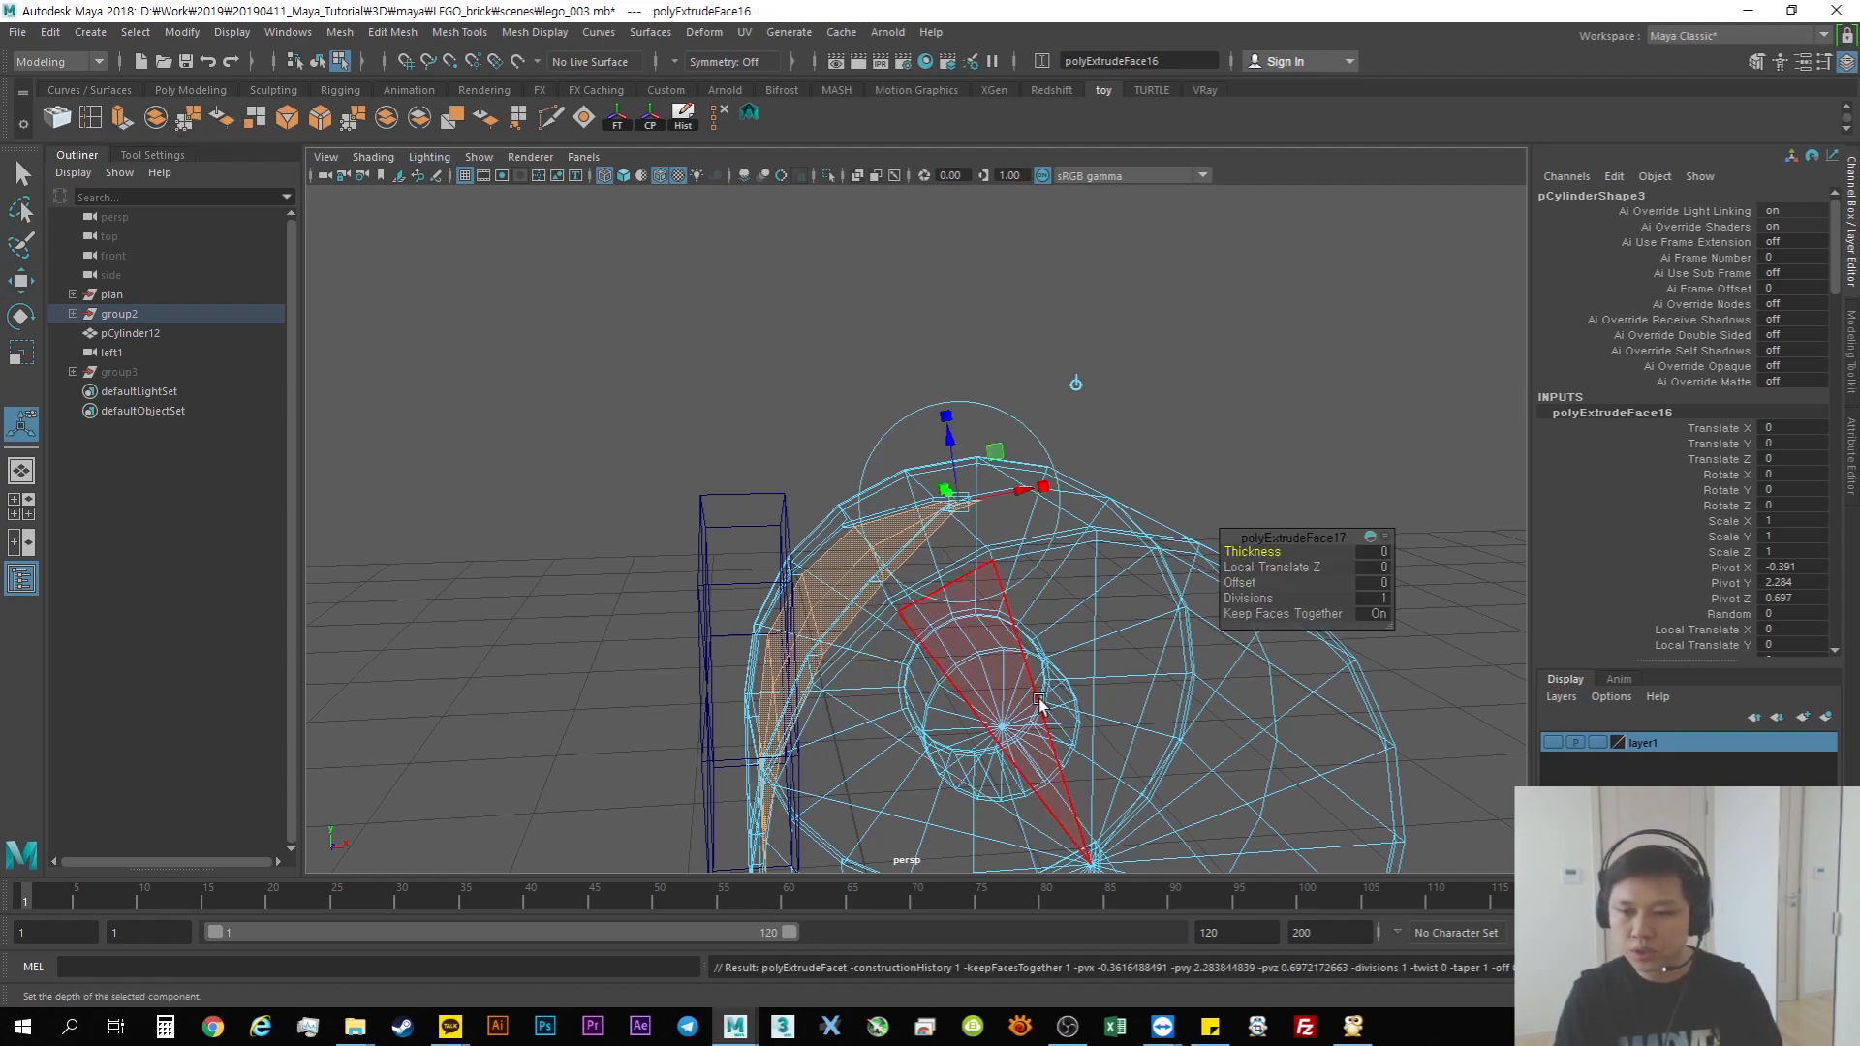
{"action": "key", "text": "w"}
{"action": "left_click_drag", "start_coordinate": [961, 681], "coordinate": [1150, 649]}
{"action": "key", "text": "Delete"}
Step: Return to object mode and hide the octagonal guide cylinder
{"action": "key", "text": "F8"}
{"action": "left_click", "coordinate": [1024, 571]}
{"action": "key", "text": "ctrl+h"}
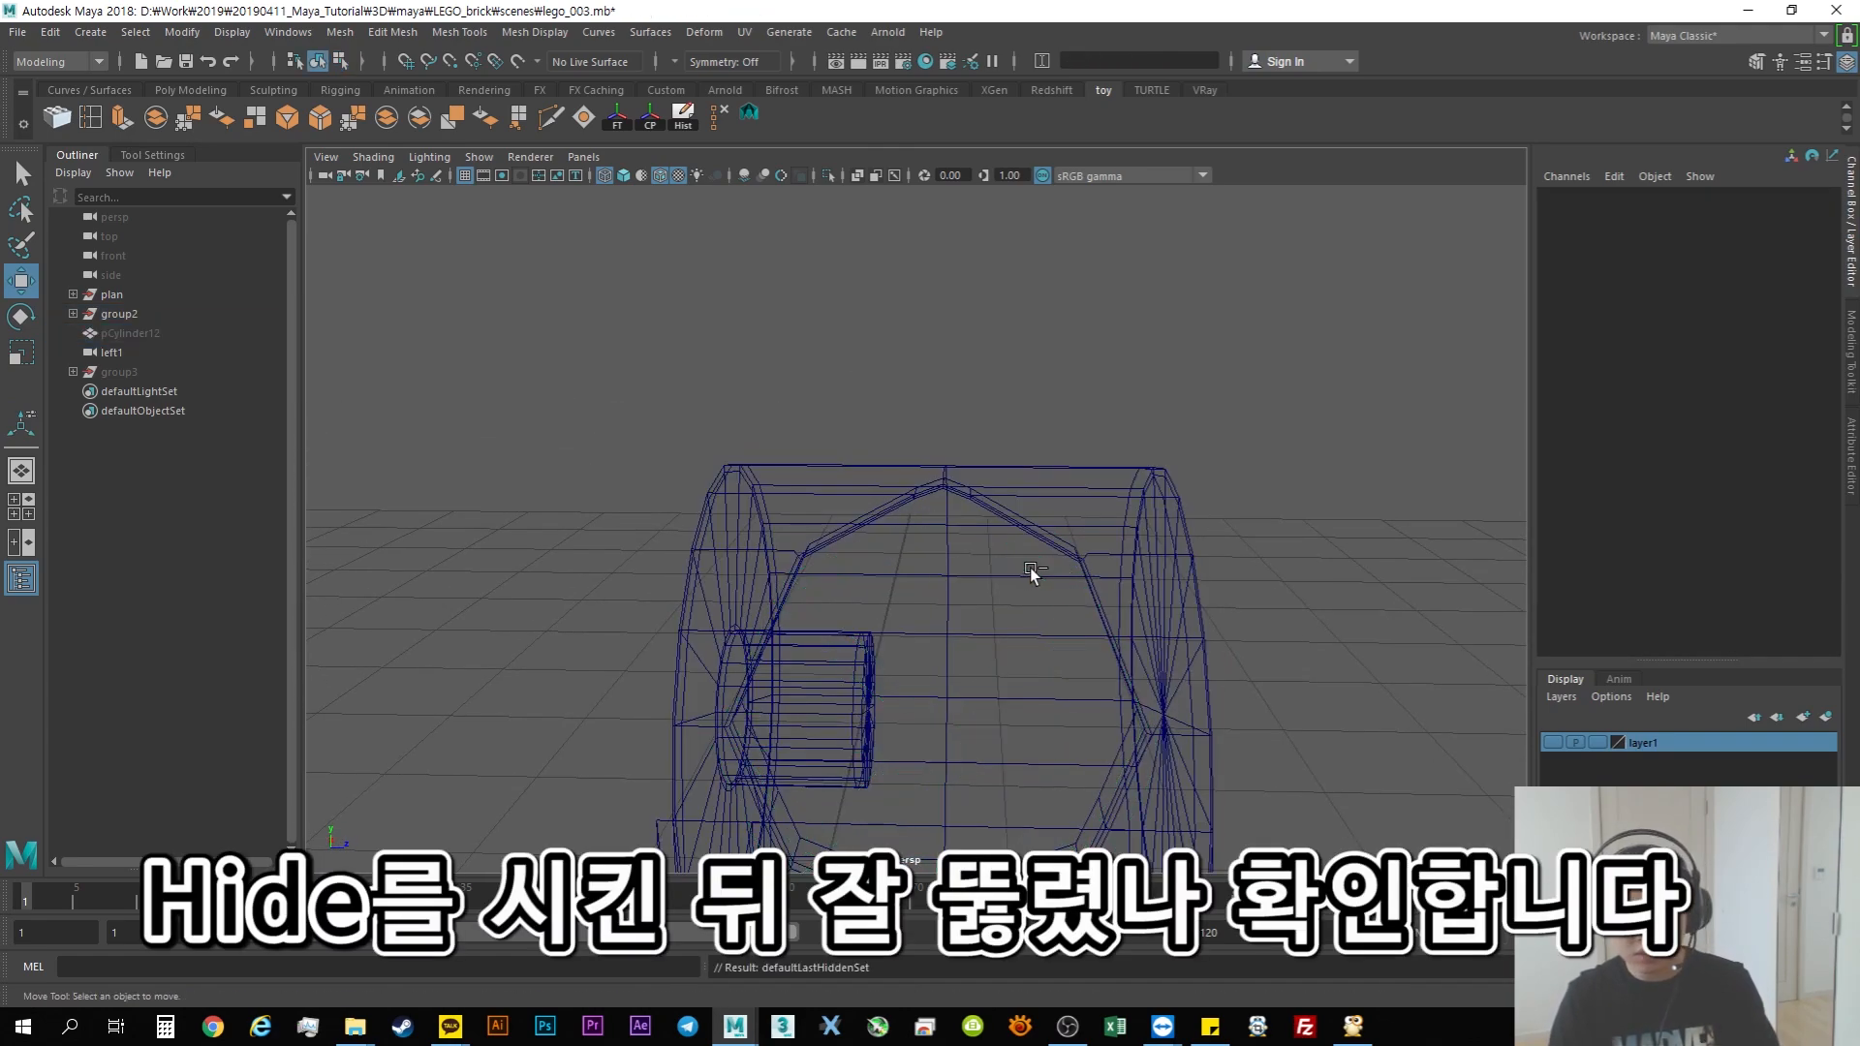
Step: Examine the newly opened upper hole in shaded display and smooth preview from several angles
{"action": "left_click", "coordinate": [1122, 534]}
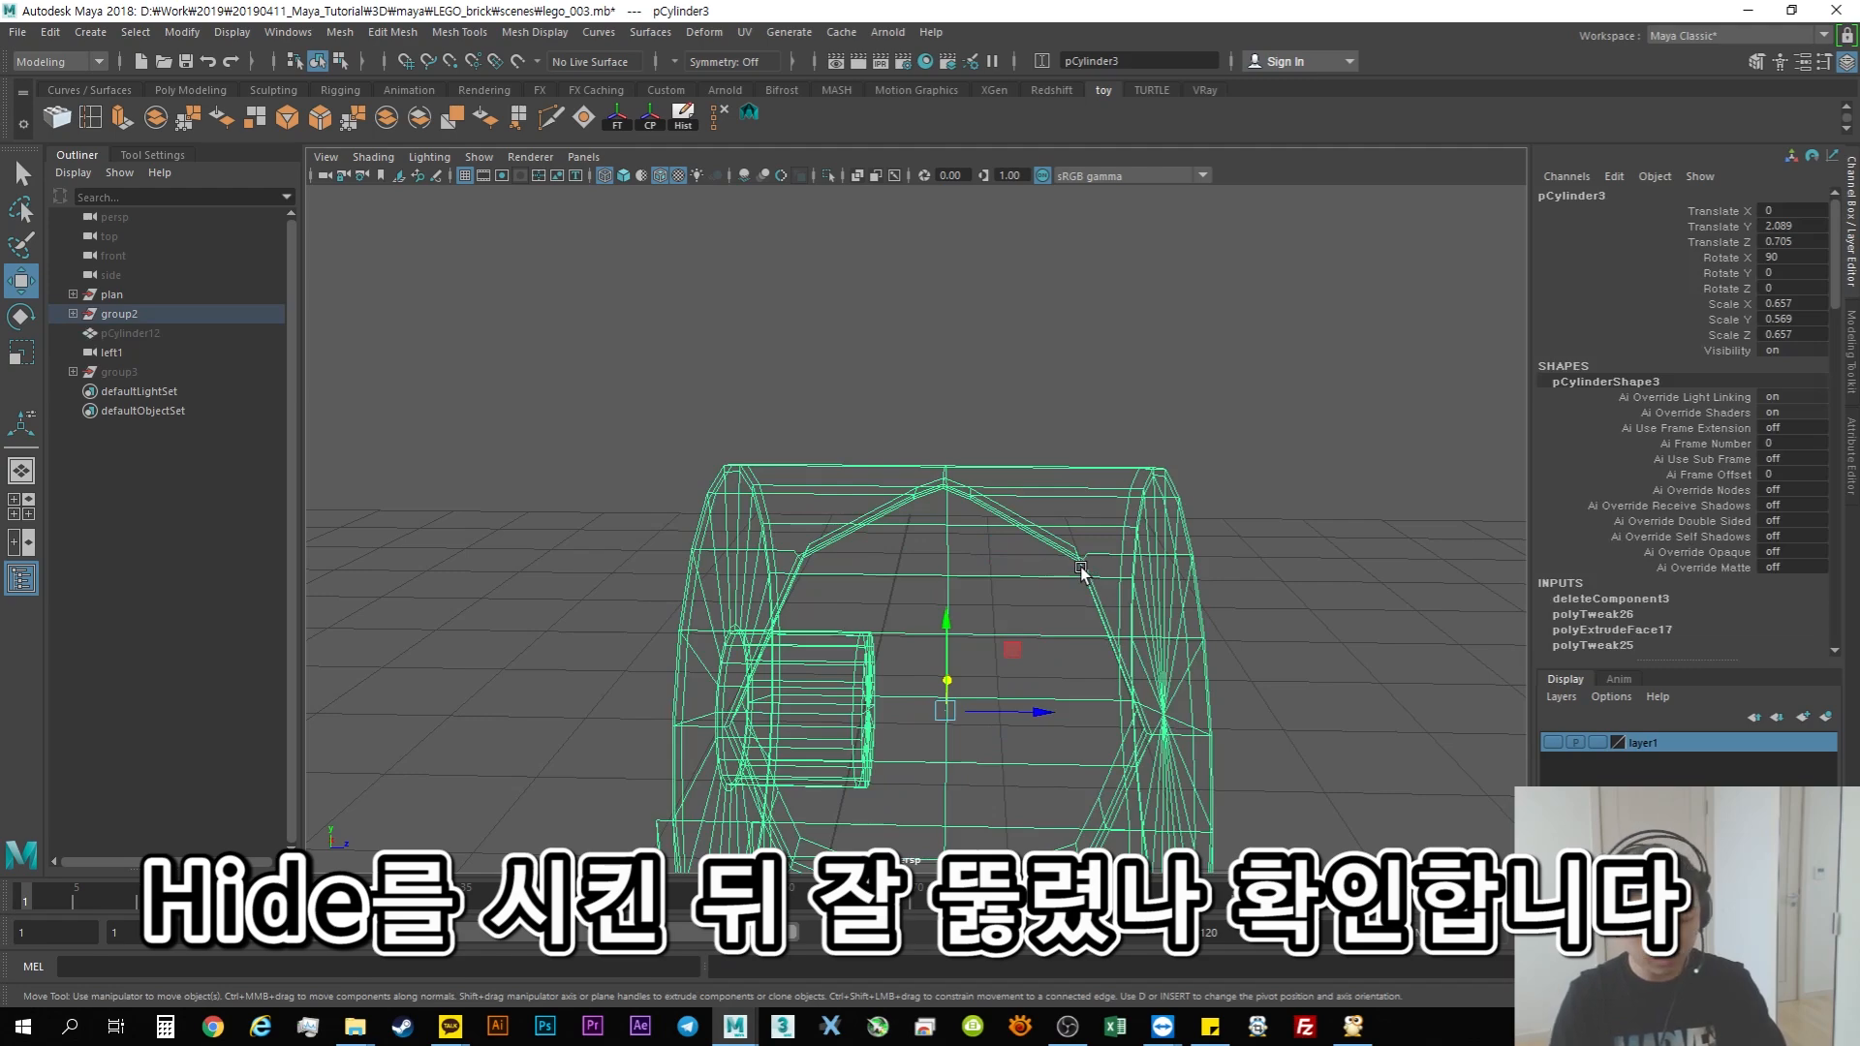
{"action": "key", "text": "5"}
{"action": "mouse_move", "coordinate": [1086, 581]}
{"action": "left_mouse_down", "text": "alt"}
{"action": "mouse_move", "coordinate": [913, 677]}
{"action": "mouse_move", "coordinate": [1155, 675]}
{"action": "mouse_move", "coordinate": [1050, 630]}
{"action": "mouse_move", "coordinate": [988, 635]}
{"action": "mouse_move", "coordinate": [984, 595]}
{"action": "mouse_move", "coordinate": [1027, 628]}
{"action": "mouse_move", "coordinate": [1071, 601]}
{"action": "mouse_move", "coordinate": [997, 592]}
{"action": "mouse_move", "coordinate": [1035, 584]}
{"action": "left_mouse_up", "text": "alt"}
{"action": "key", "text": "3"}
{"action": "left_click_drag", "start_coordinate": [1035, 480], "coordinate": [1042, 503], "text": "alt"}
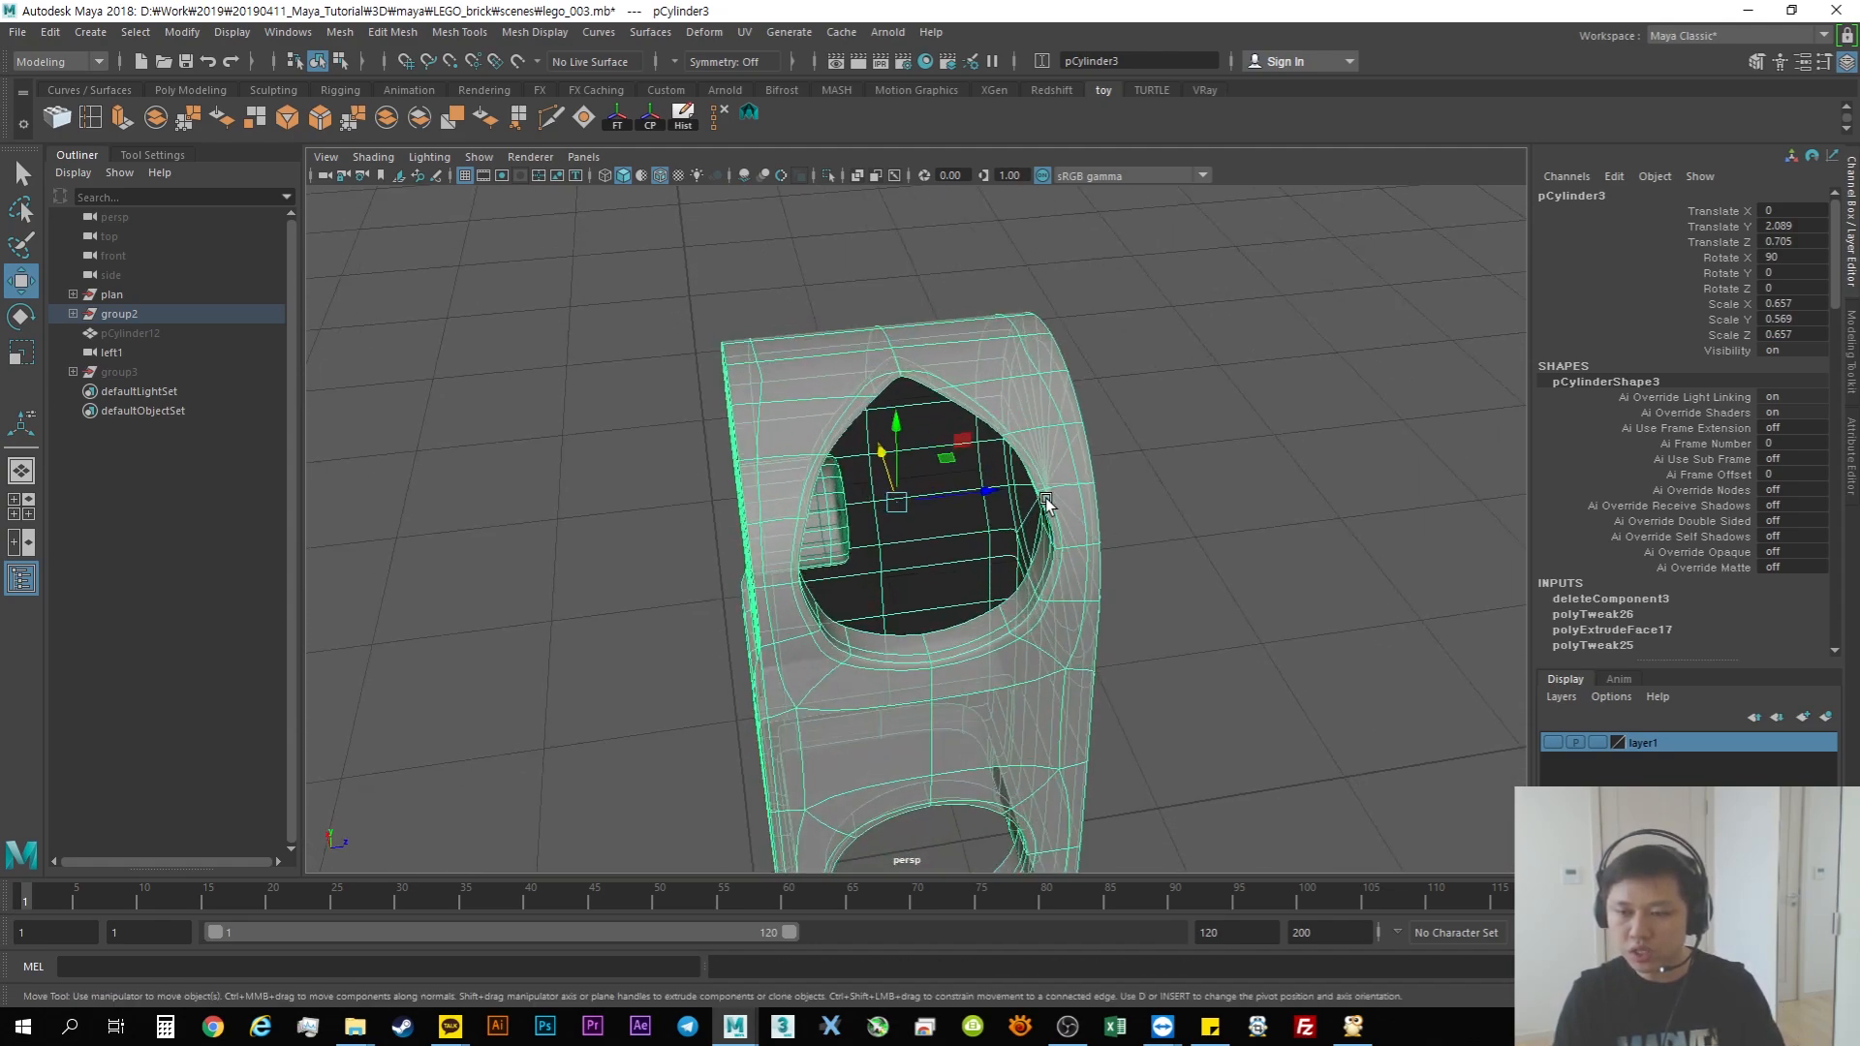
{"action": "left_click_drag", "start_coordinate": [925, 566], "coordinate": [891, 507], "text": "alt"}
{"action": "left_click_drag", "start_coordinate": [1051, 513], "coordinate": [1028, 584], "text": "alt"}
{"action": "left_click_drag", "start_coordinate": [849, 455], "coordinate": [980, 485], "text": "alt"}
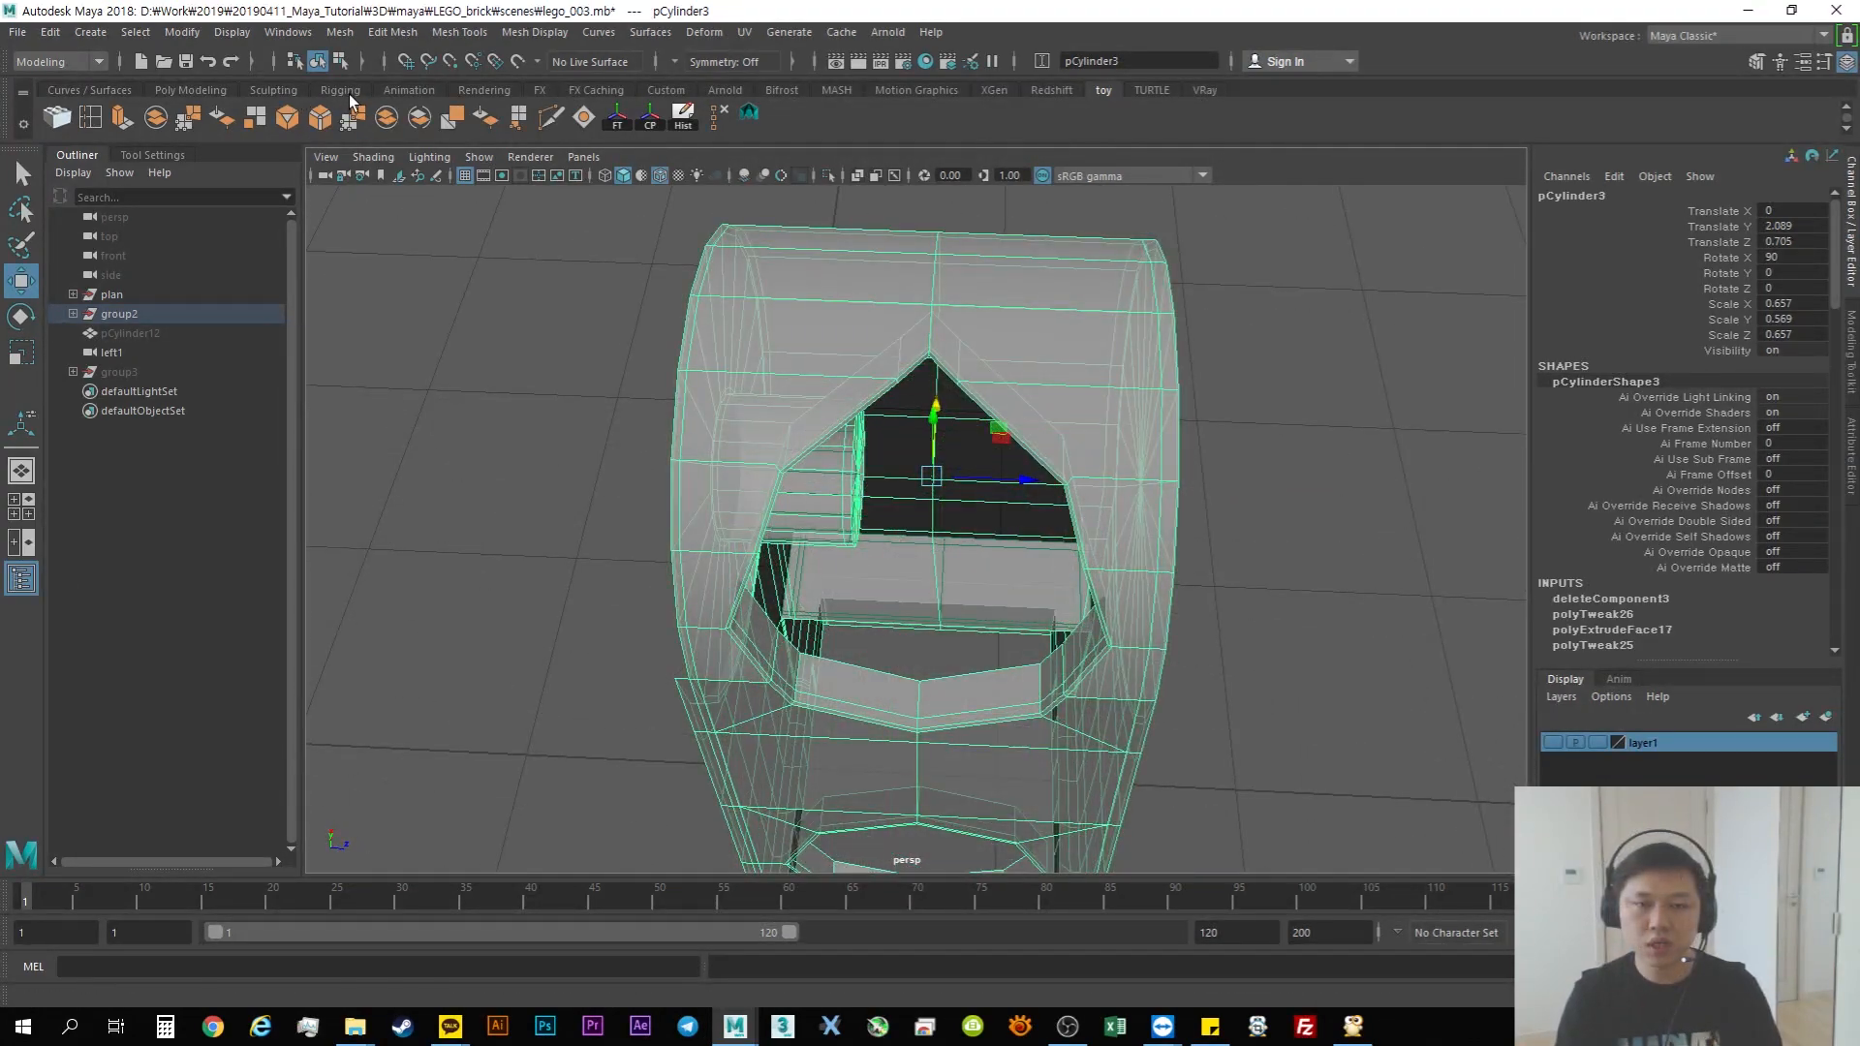
Step: Create a polygon cylinder rotated 90 degrees in Z and scale it to fit the upper octagonal hole
{"action": "left_click", "coordinate": [190, 88]}
{"action": "left_click", "coordinate": [118, 114]}
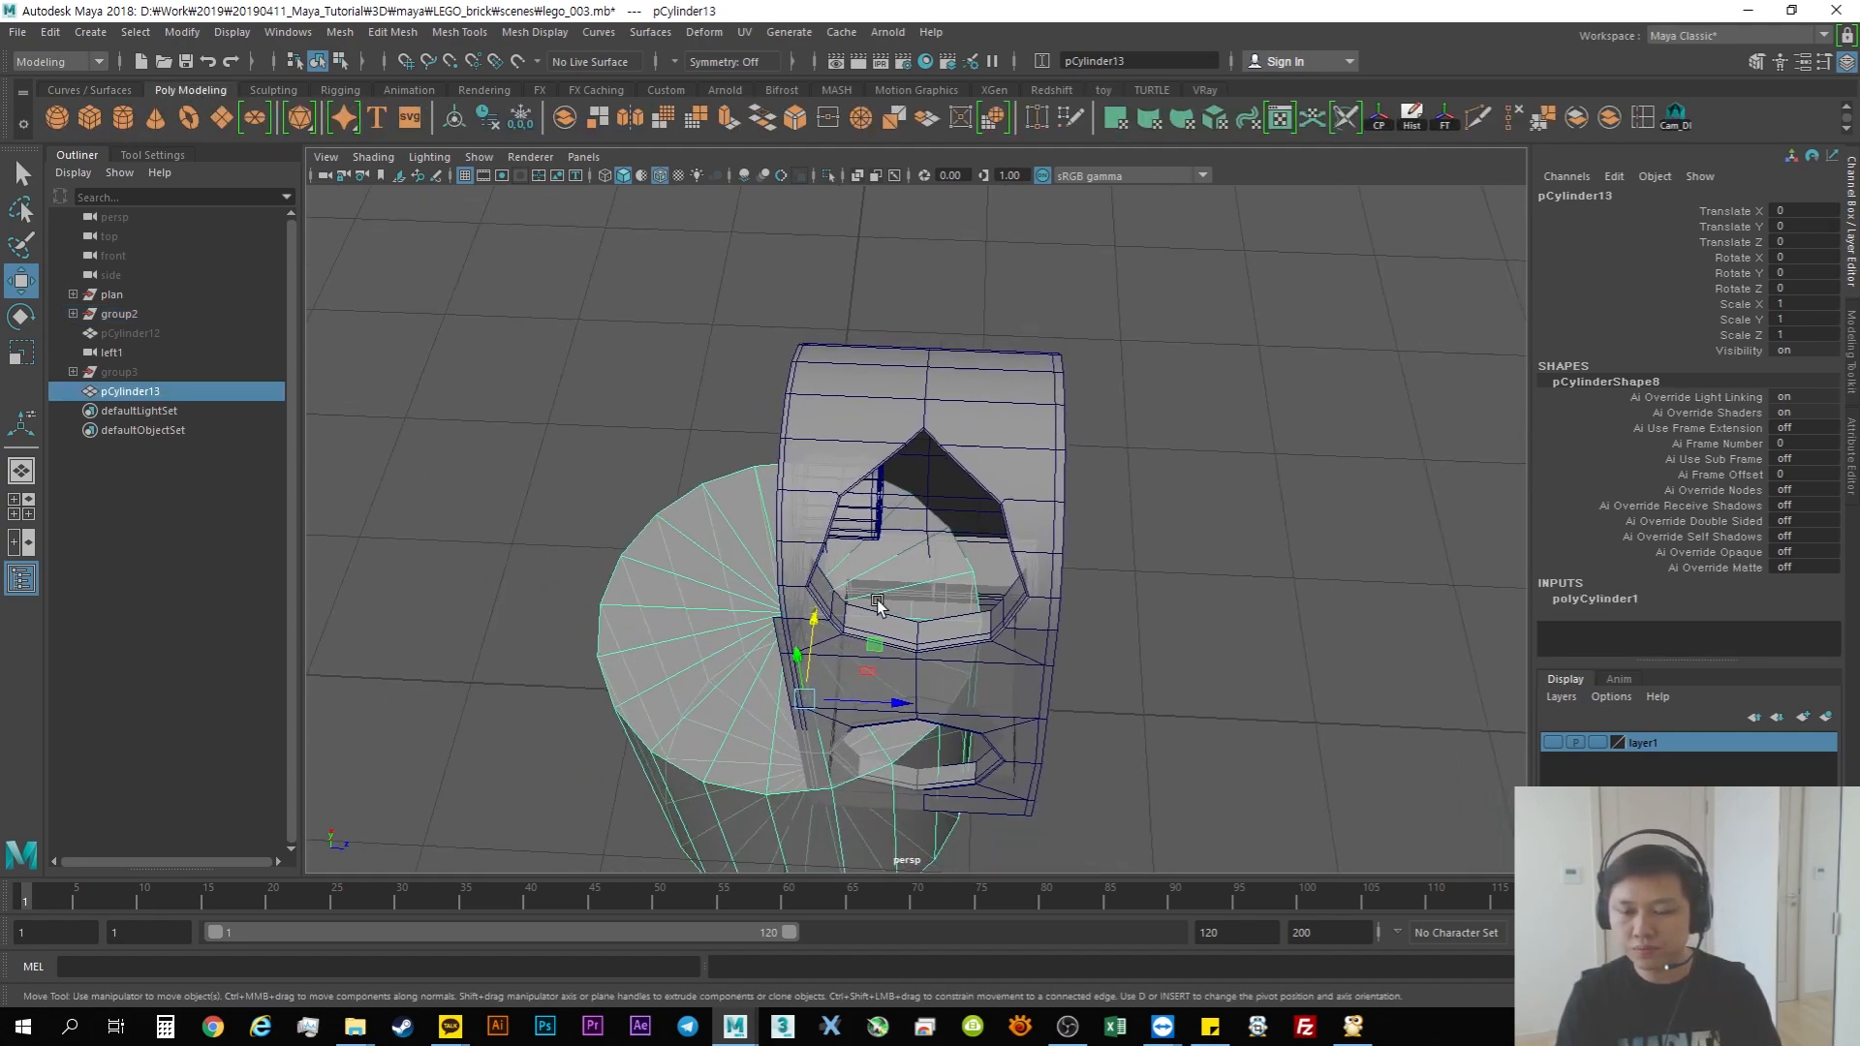
{"action": "left_click_drag", "start_coordinate": [981, 564], "coordinate": [738, 623], "text": "alt"}
{"action": "left_click_drag", "start_coordinate": [1056, 538], "coordinate": [1021, 541]}
{"action": "left_click_drag", "start_coordinate": [910, 554], "coordinate": [1141, 553], "text": "alt"}
{"action": "right_click_drag", "start_coordinate": [818, 562], "coordinate": [1087, 570], "text": "alt"}
{"action": "left_click_drag", "start_coordinate": [1088, 570], "coordinate": [1089, 559], "text": "alt"}
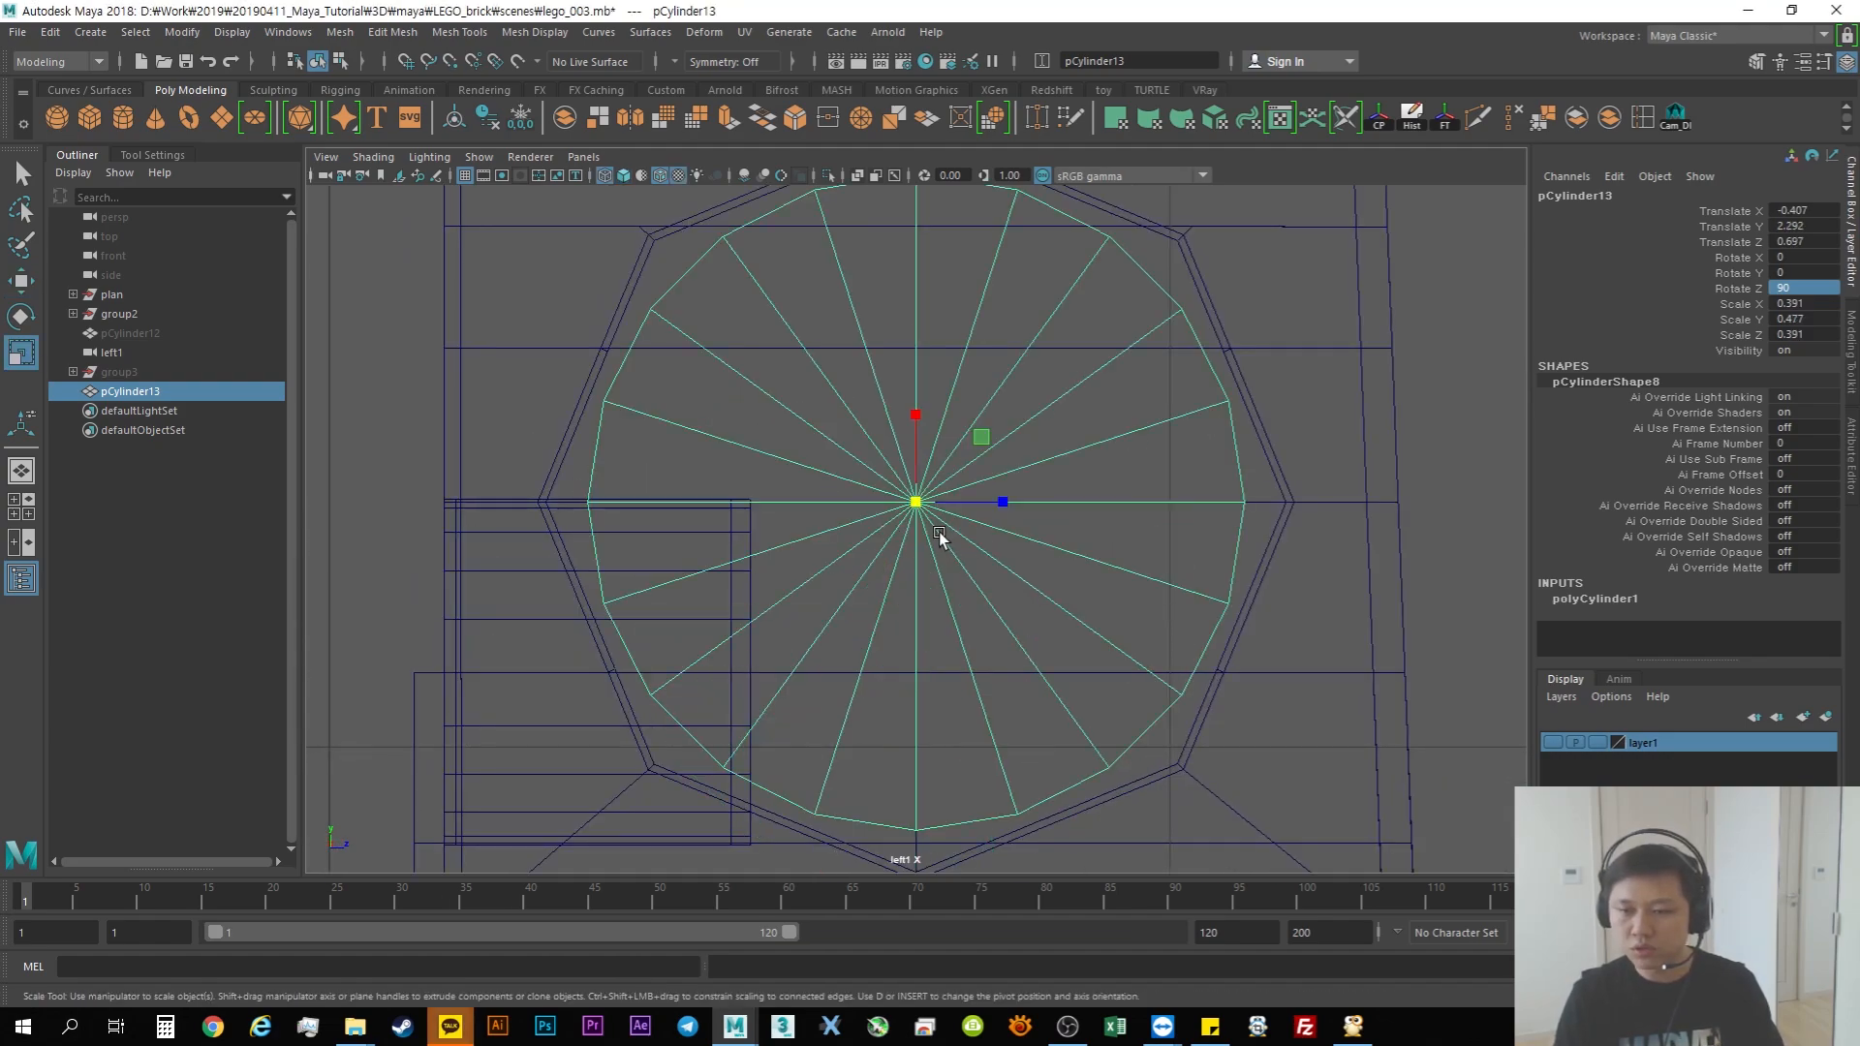
{"action": "left_click_drag", "start_coordinate": [915, 500], "coordinate": [987, 510]}
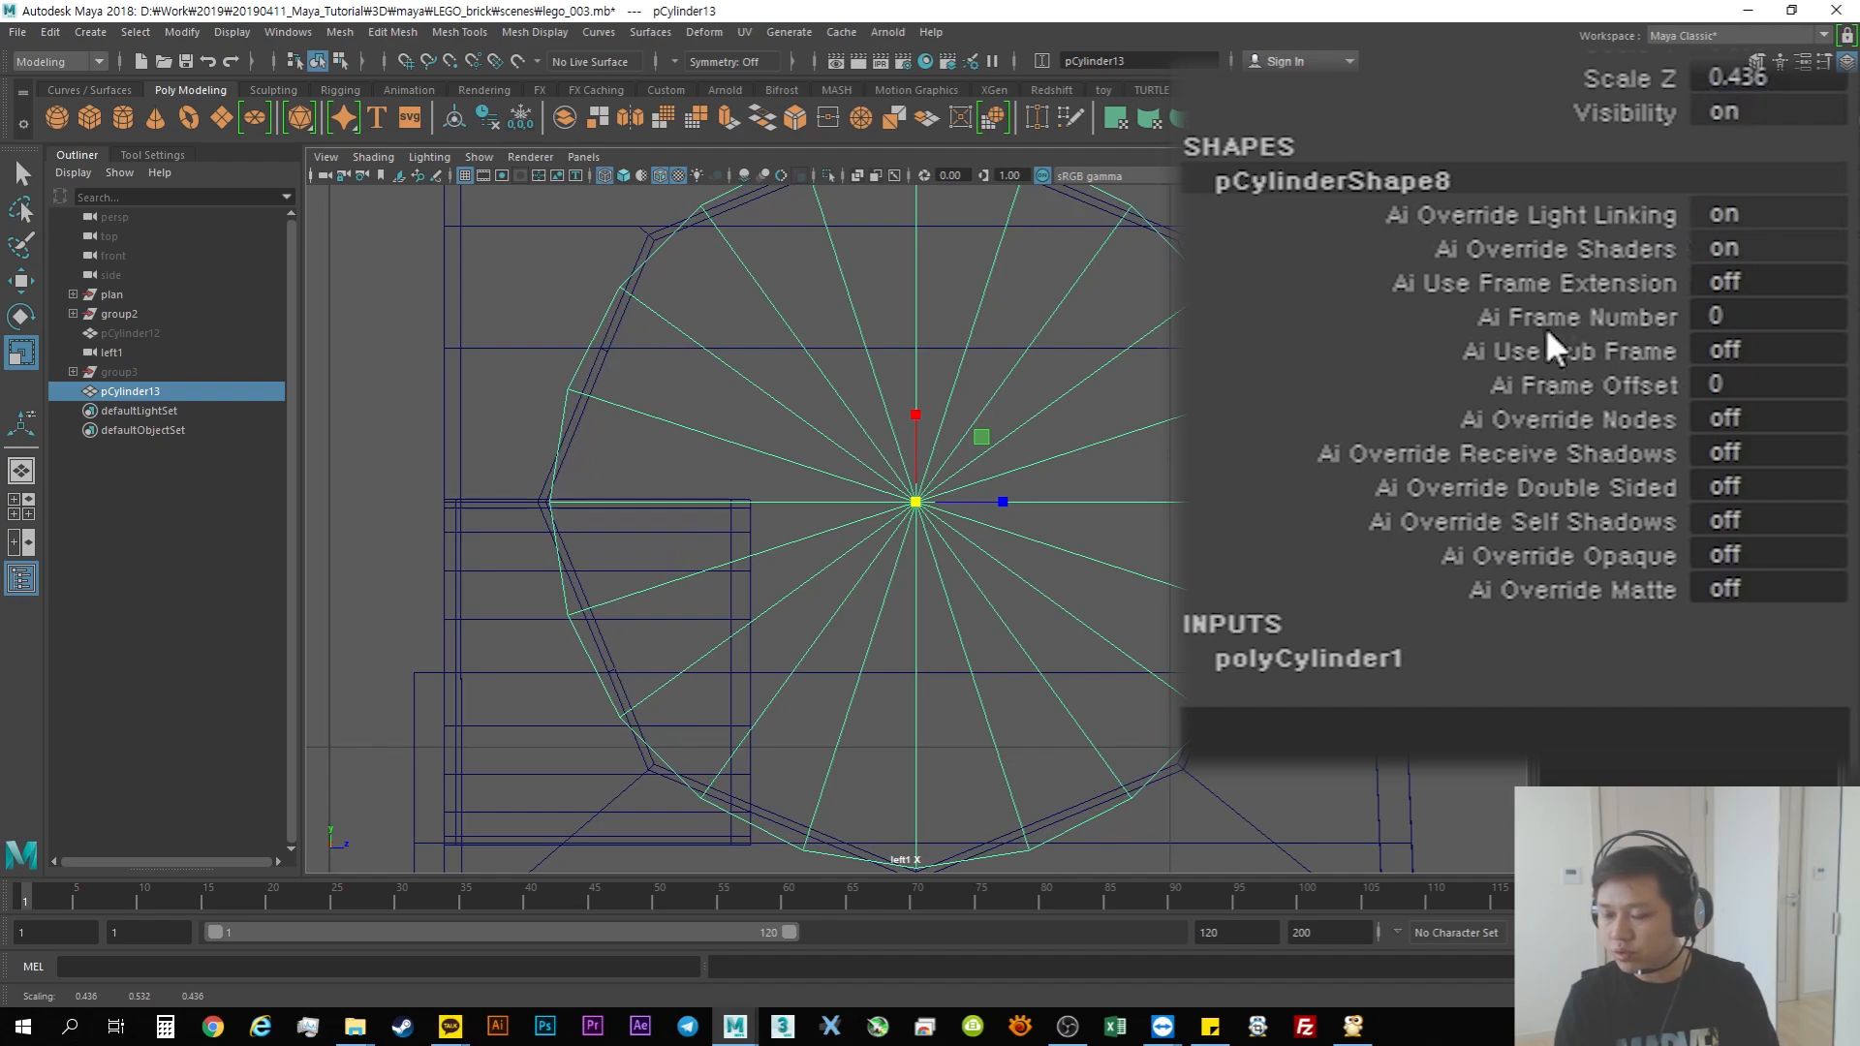
Step: Set the new reference cylinder's axis subdivisions to 14
{"action": "left_click", "coordinate": [1310, 667]}
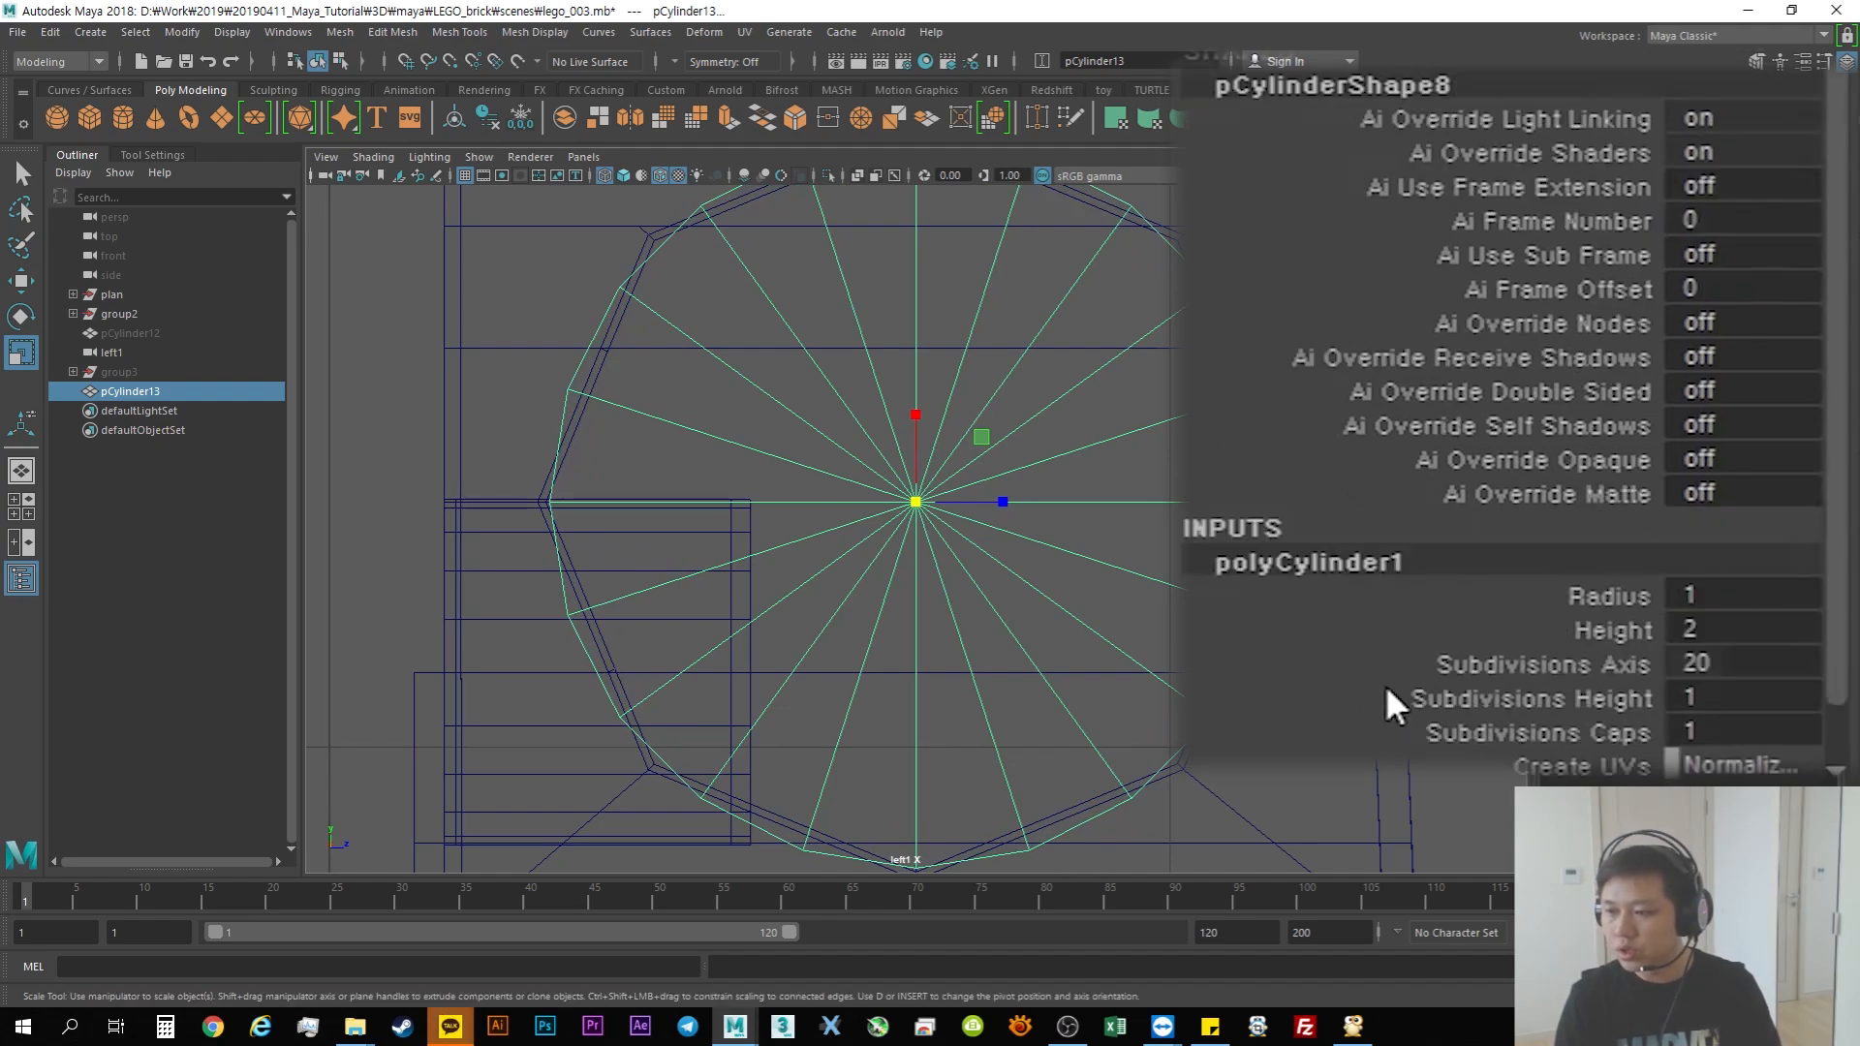
{"action": "left_click", "coordinate": [1724, 603]}
{"action": "type", "text": "14"}
{"action": "key", "text": "Return"}
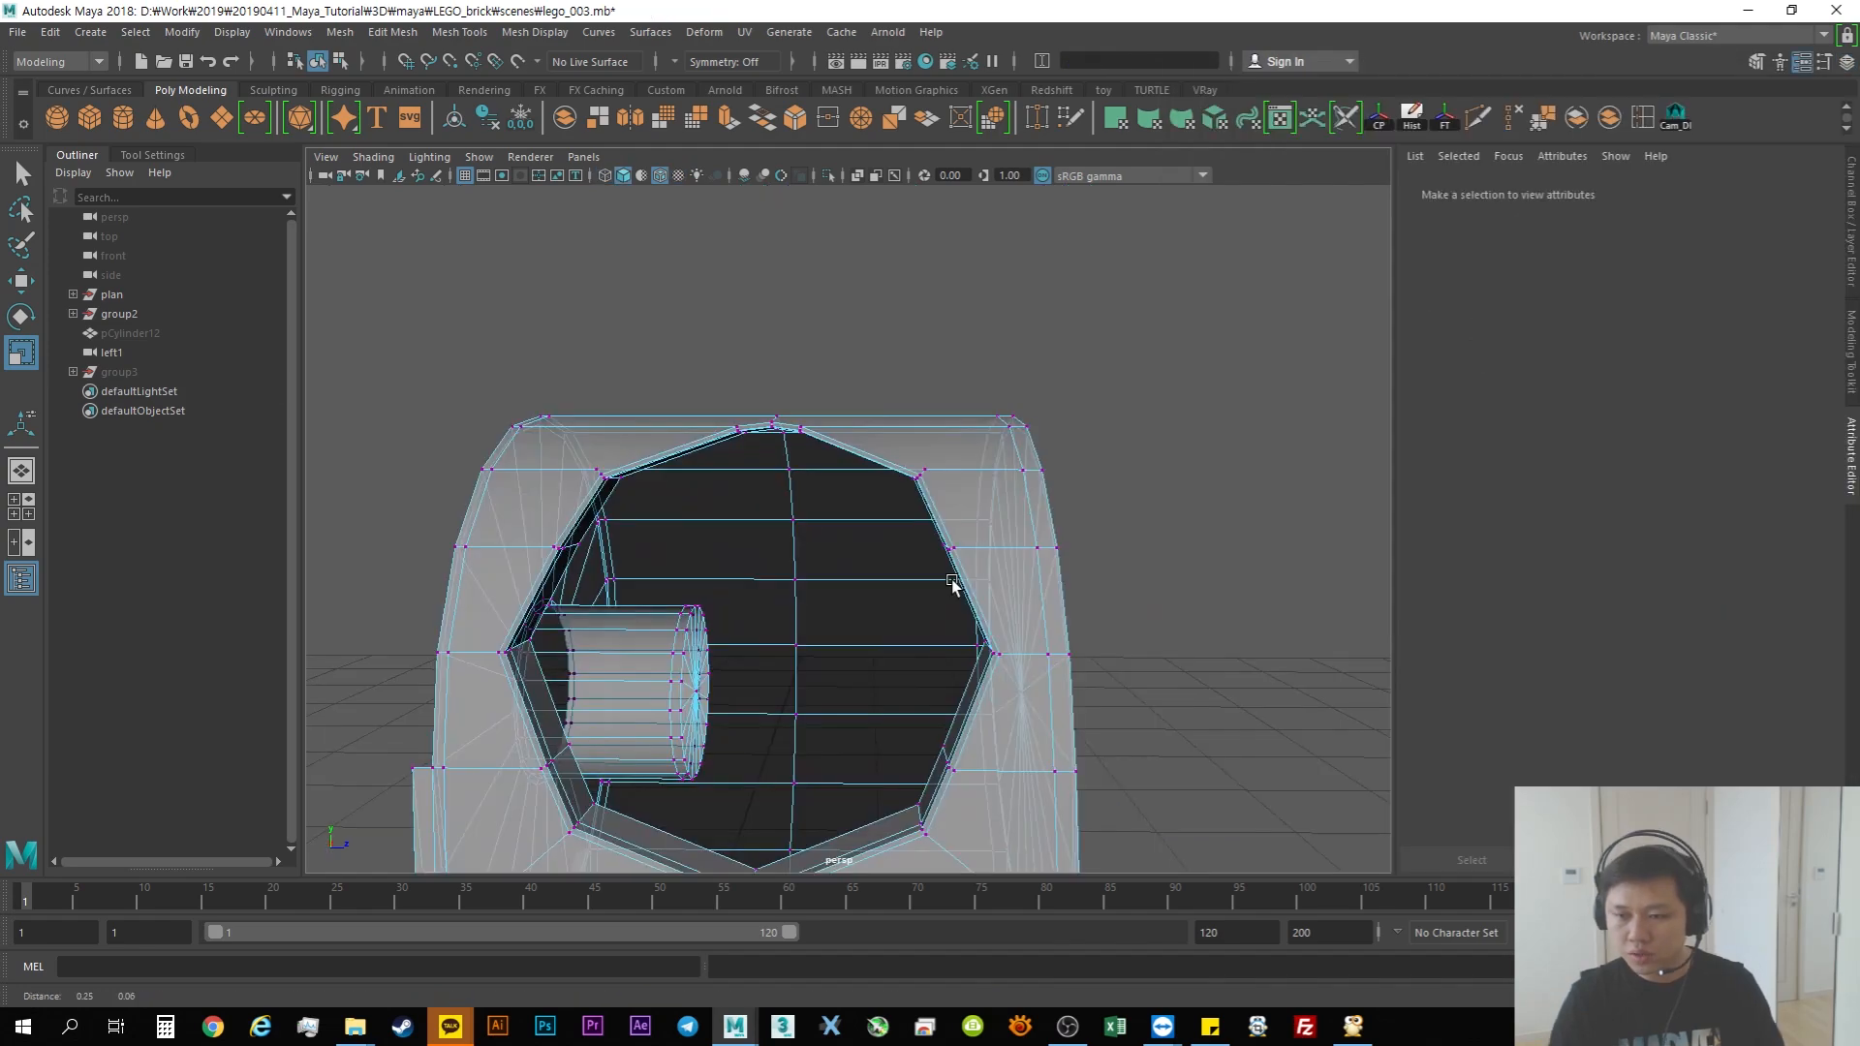
Step: Spread the paired mid-edge vertices on the upper hole's sides outward to round the octagon
{"action": "left_click", "coordinate": [932, 548]}
{"action": "left_click_drag", "start_coordinate": [932, 547], "coordinate": [598, 554], "text": "alt"}
{"action": "left_click_drag", "start_coordinate": [531, 528], "coordinate": [615, 565], "text": "shift"}
{"action": "left_click_drag", "start_coordinate": [614, 565], "coordinate": [664, 569], "text": "alt"}
{"action": "mouse_move", "coordinate": [843, 539]}
{"action": "left_mouse_down"}
{"action": "mouse_move", "coordinate": [1027, 544]}
{"action": "mouse_move", "coordinate": [925, 566]}
{"action": "mouse_move", "coordinate": [865, 550]}
{"action": "left_mouse_up"}
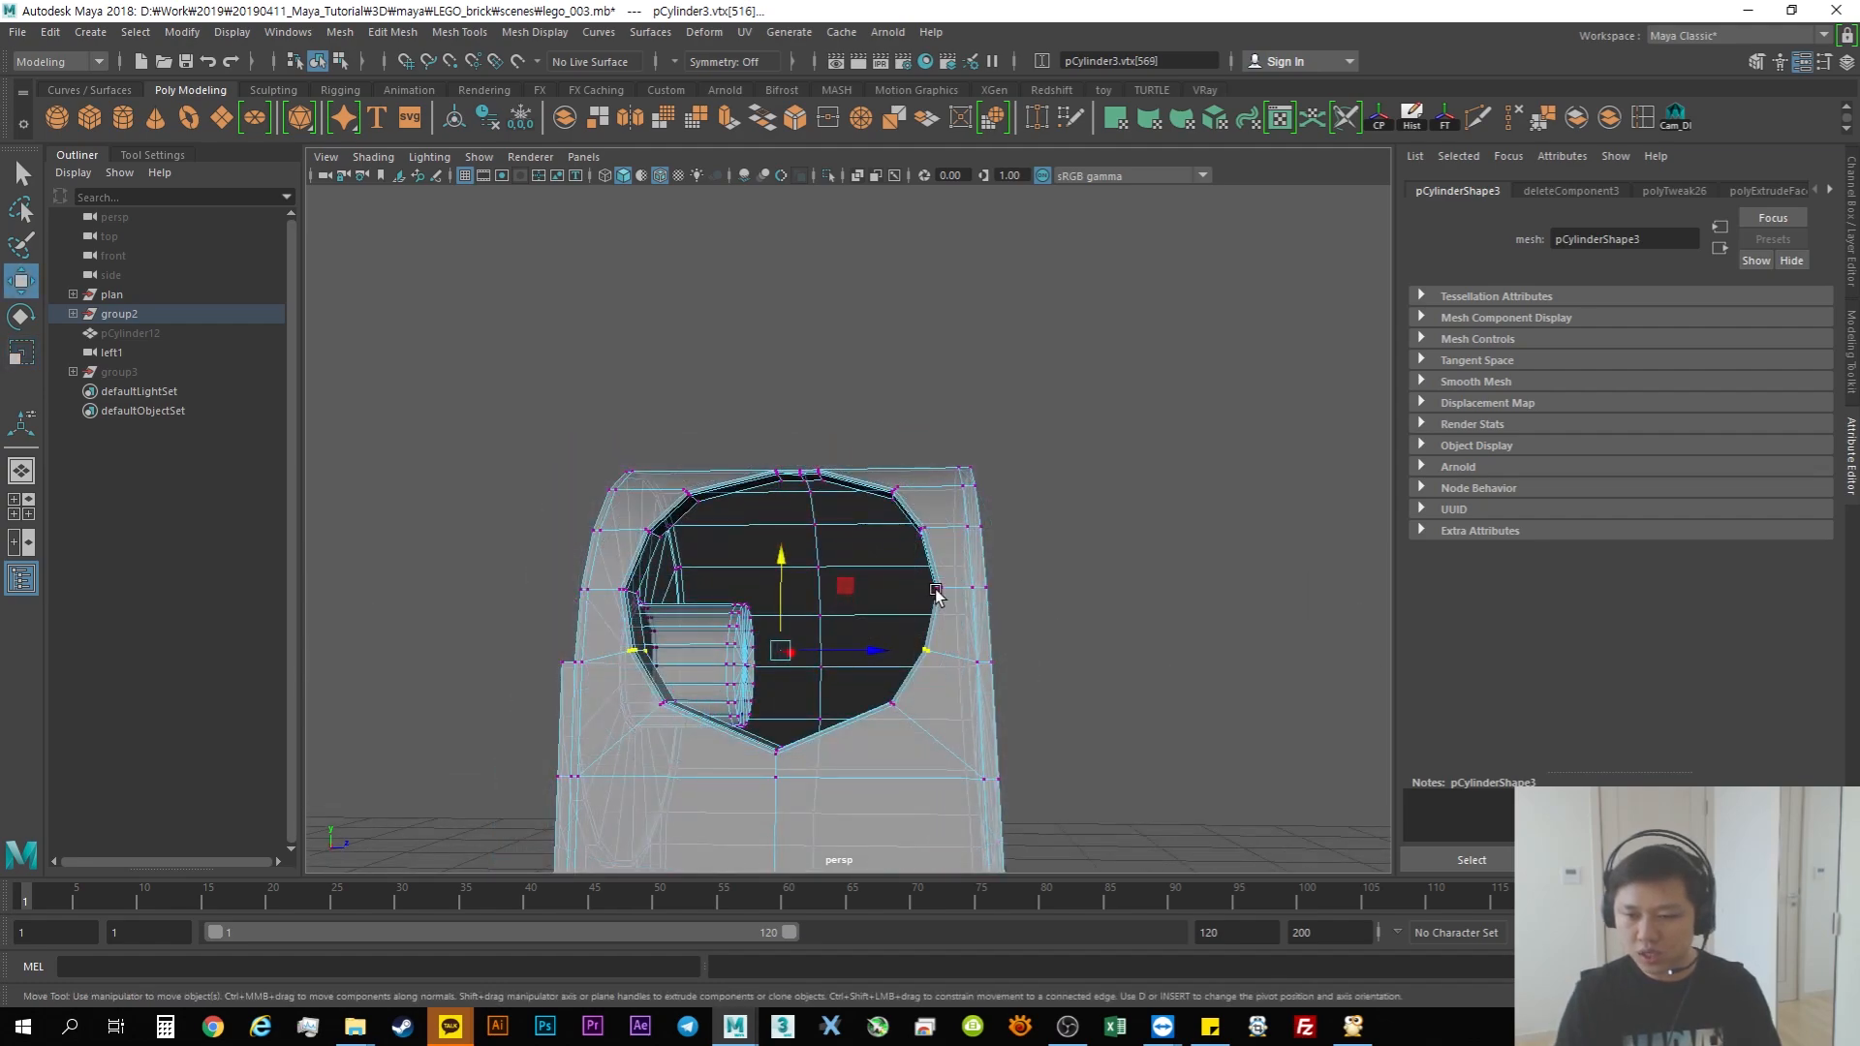
{"action": "left_click_drag", "start_coordinate": [901, 675], "coordinate": [930, 652], "text": "alt"}
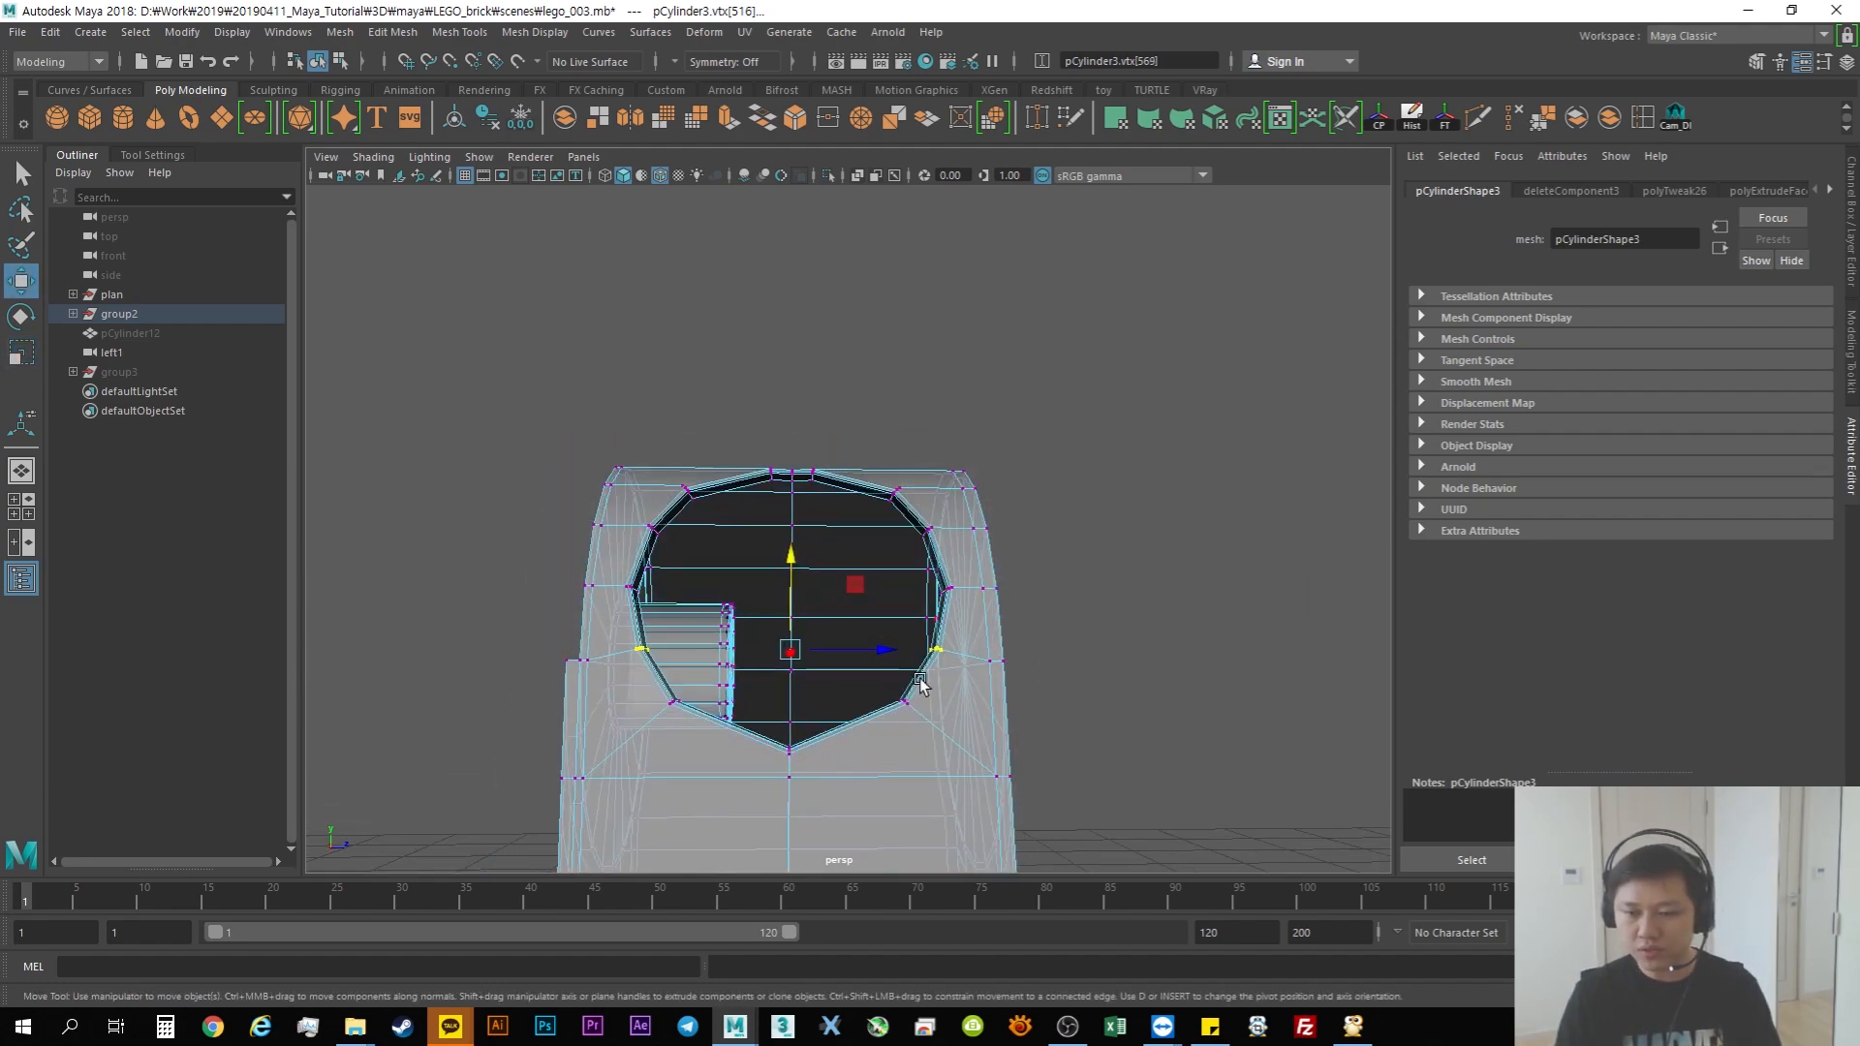
Step: Scale the vertices flanking the upper hole's peak apart sideways by about 2.2 times
{"action": "left_click_drag", "start_coordinate": [635, 587], "coordinate": [938, 652], "text": "alt"}
{"action": "right_click_drag", "start_coordinate": [939, 652], "coordinate": [839, 647], "text": "alt"}
{"action": "left_click_drag", "start_coordinate": [839, 647], "coordinate": [709, 675], "text": "alt"}
{"action": "right_click_drag", "start_coordinate": [709, 675], "coordinate": [835, 689], "text": "alt"}
{"action": "left_click_drag", "start_coordinate": [834, 689], "coordinate": [738, 692], "text": "alt"}
{"action": "left_click_drag", "start_coordinate": [798, 544], "coordinate": [848, 675], "text": "shift"}
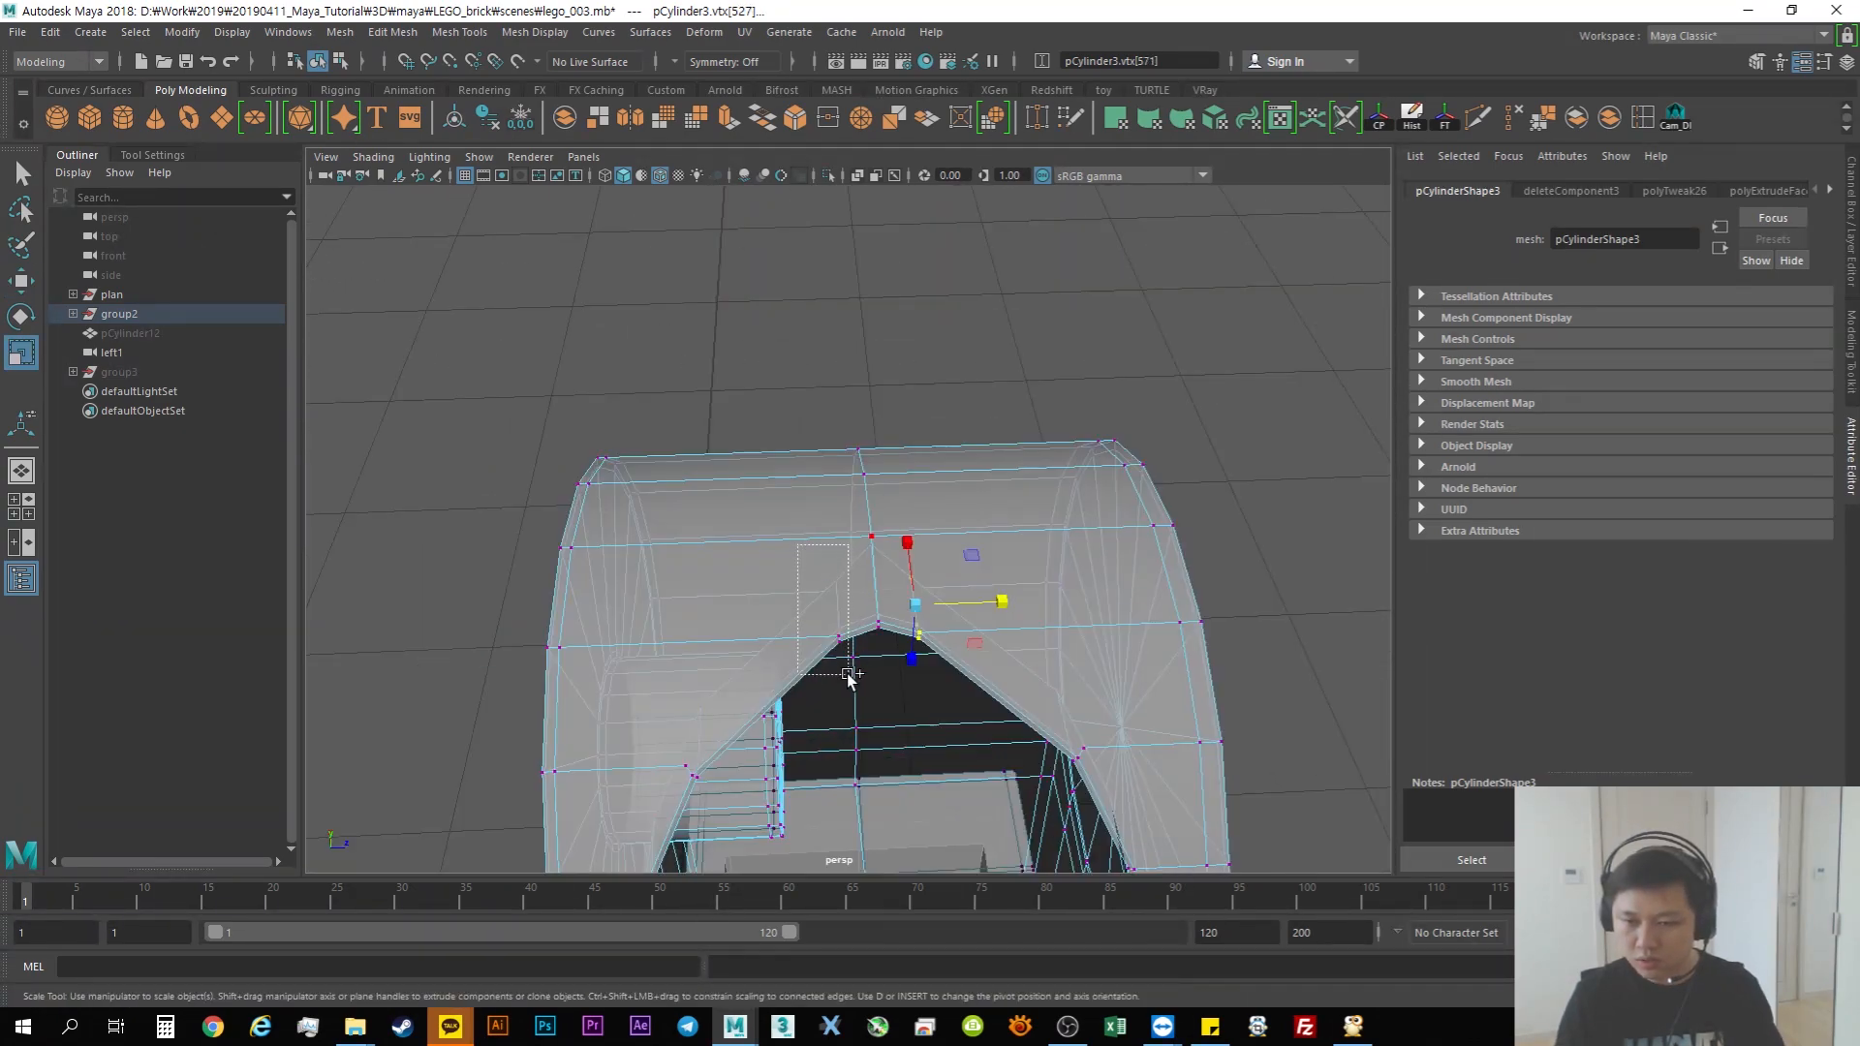
{"action": "left_click_drag", "start_coordinate": [862, 677], "coordinate": [916, 751], "text": "alt"}
{"action": "left_click_drag", "start_coordinate": [968, 559], "coordinate": [1038, 573]}
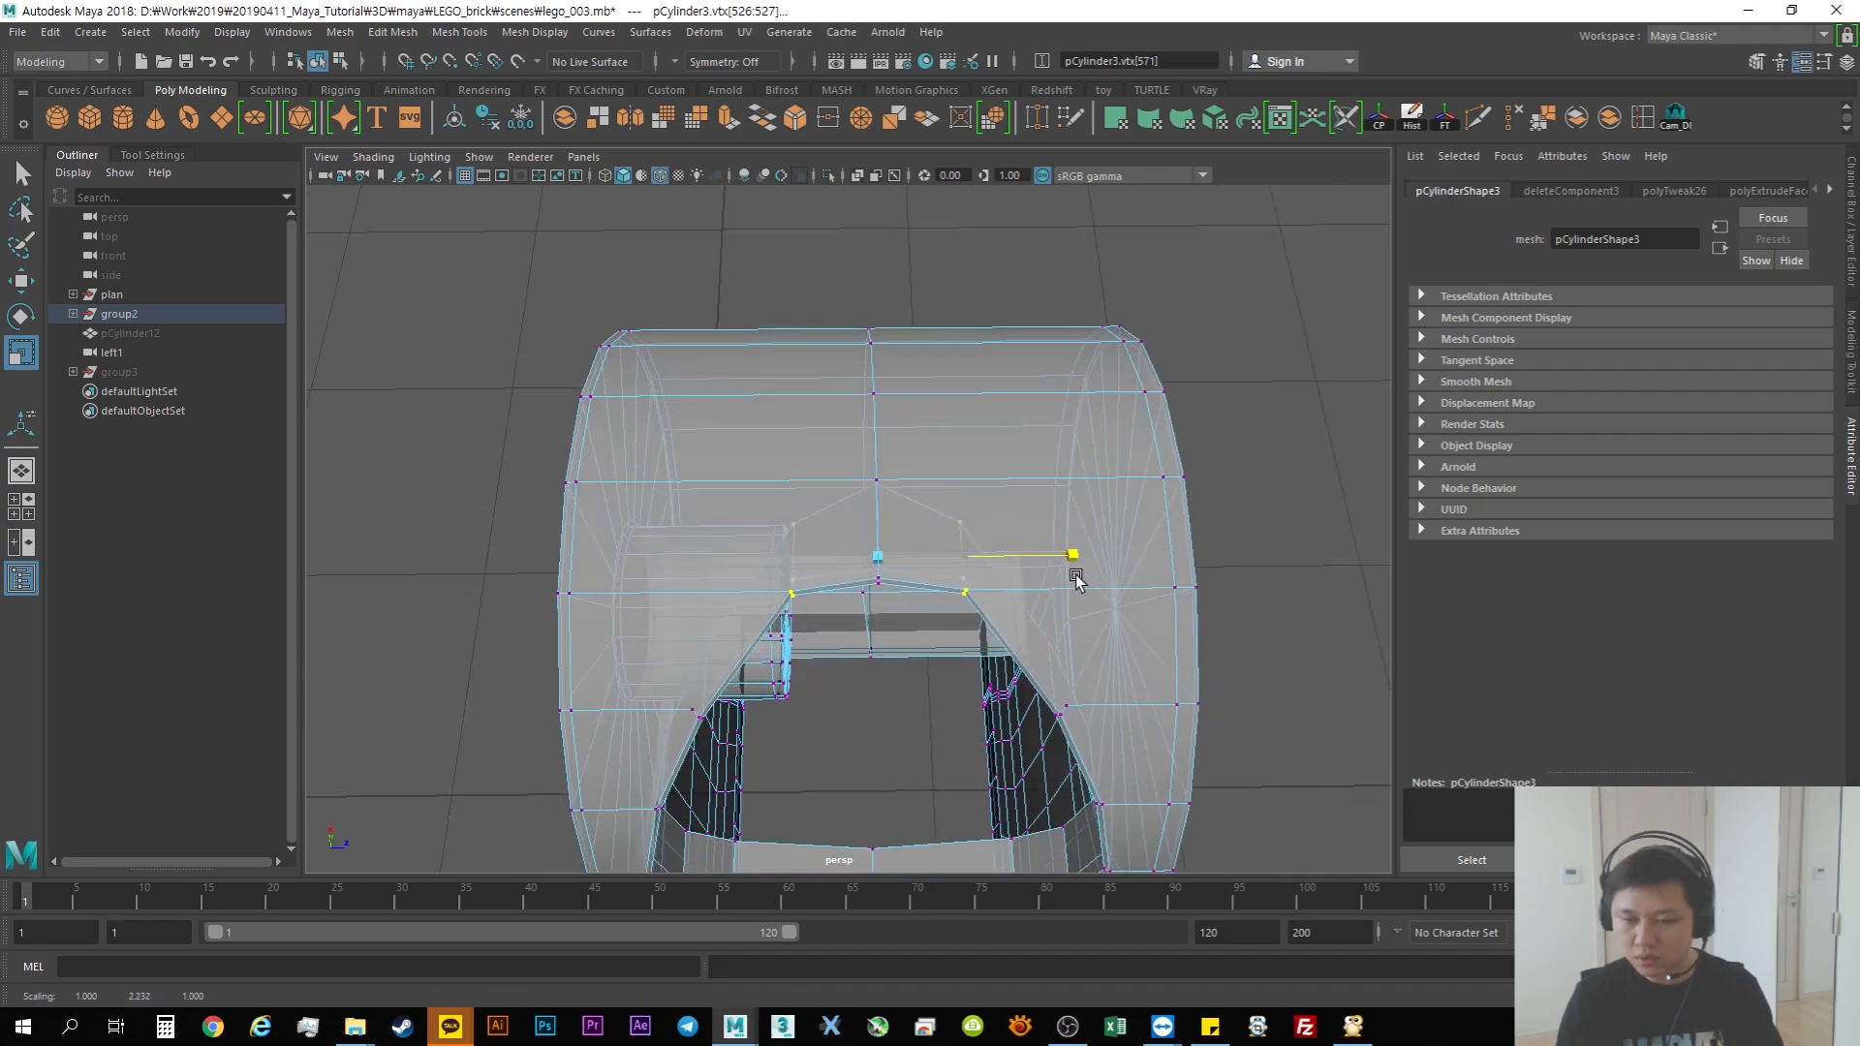
Step: Adjust the height and spacing of the vertices beside the upper hole's peak to form a round arc
{"action": "left_click_drag", "start_coordinate": [976, 648], "coordinate": [1088, 569], "text": "alt"}
{"action": "key", "text": "w"}
{"action": "left_click_drag", "start_coordinate": [1051, 673], "coordinate": [797, 592], "text": "alt"}
{"action": "key", "text": "r"}
{"action": "left_click_drag", "start_coordinate": [1192, 649], "coordinate": [1072, 631], "text": "alt"}
{"action": "key", "text": "w"}
{"action": "left_click_drag", "start_coordinate": [963, 673], "coordinate": [920, 669], "text": "alt"}
{"action": "middle_click_drag", "start_coordinate": [927, 723], "coordinate": [921, 633], "text": "alt"}
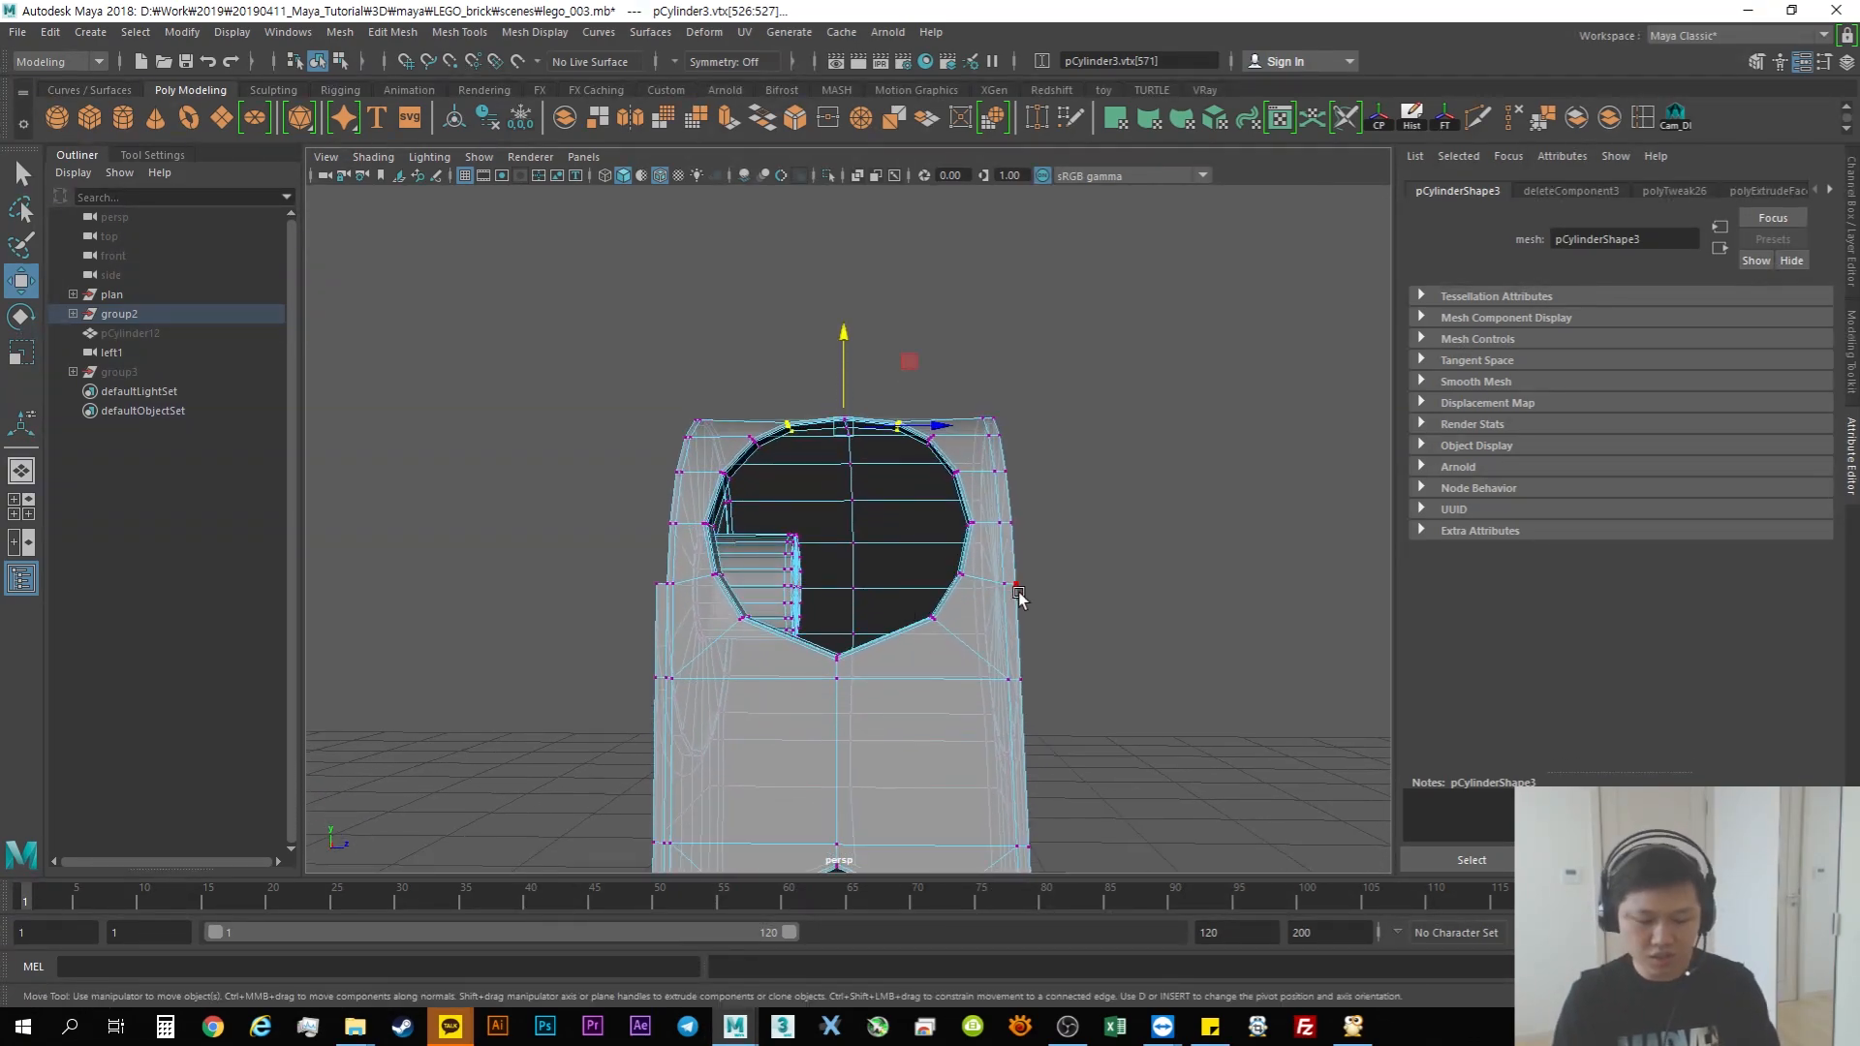
Step: Insert a vertical edge loop on each side of the centre line between the upper and lower holes
{"action": "key", "text": "F8"}
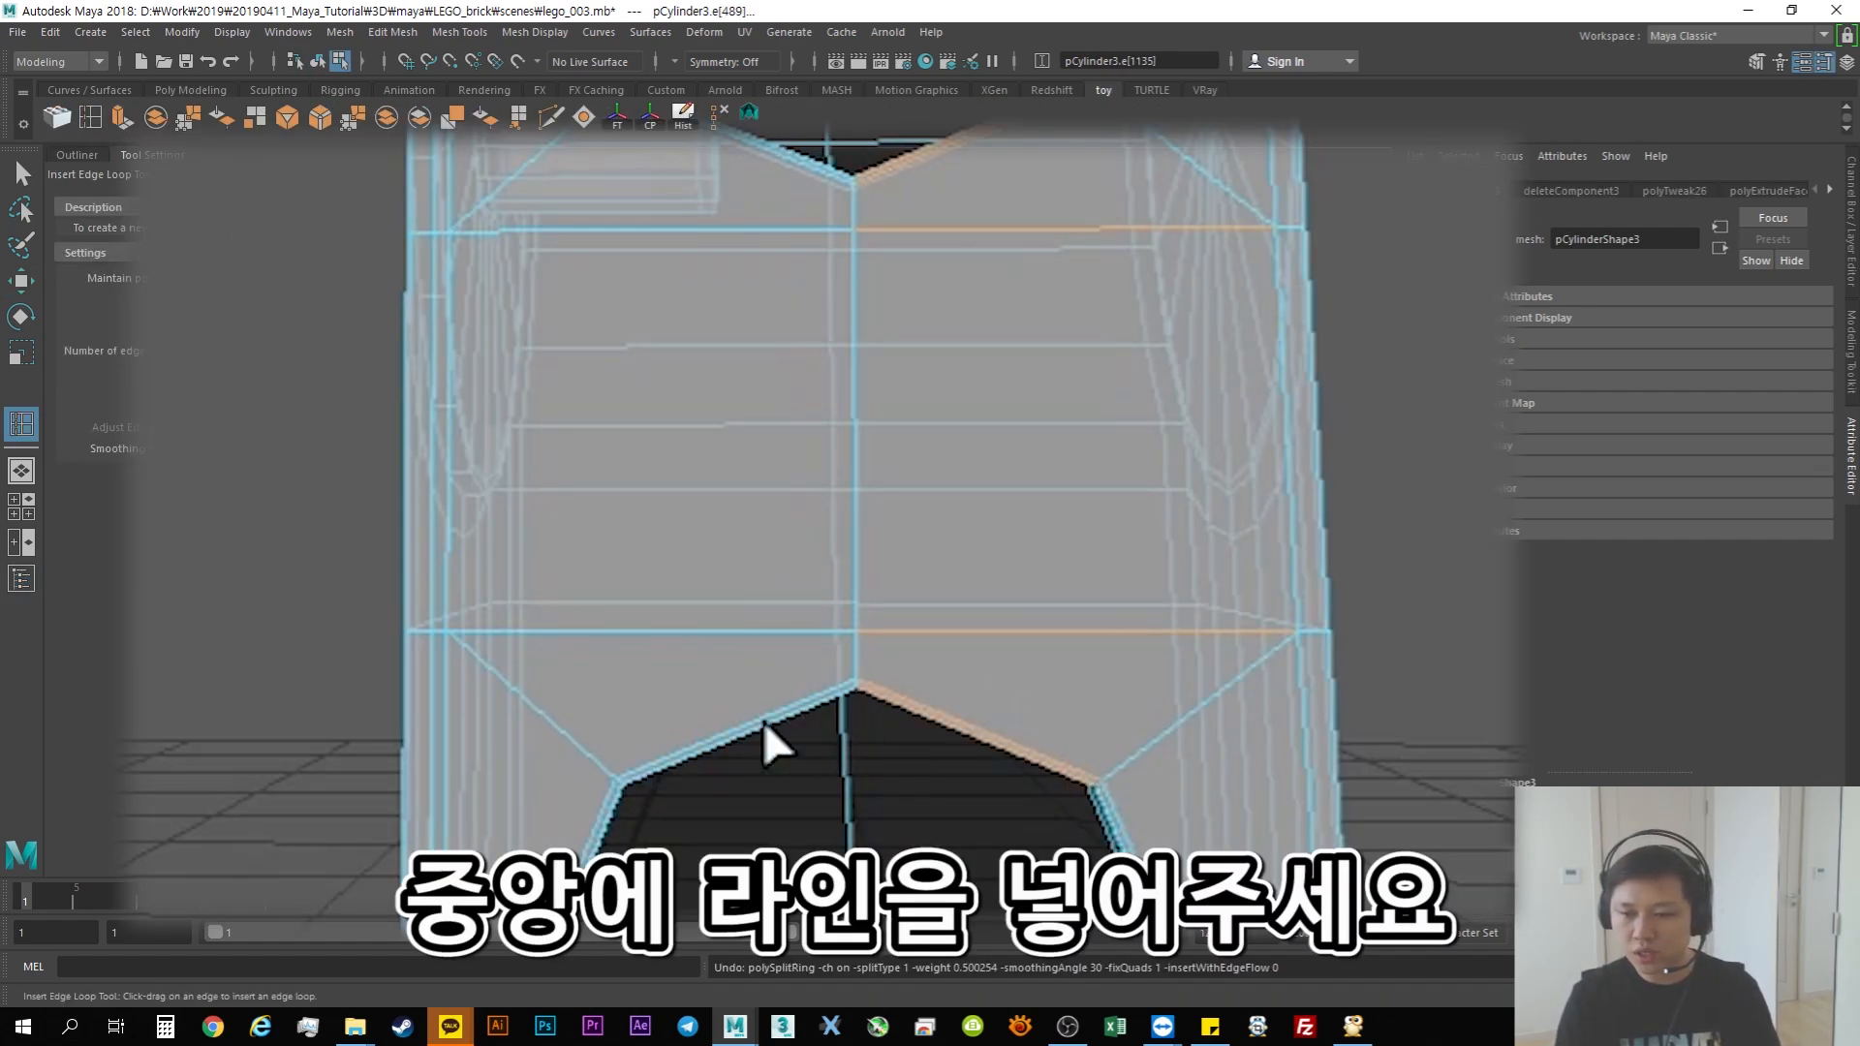
{"action": "left_click_drag", "start_coordinate": [722, 719], "coordinate": [703, 638]}
{"action": "left_click_drag", "start_coordinate": [1075, 632], "coordinate": [1079, 638]}
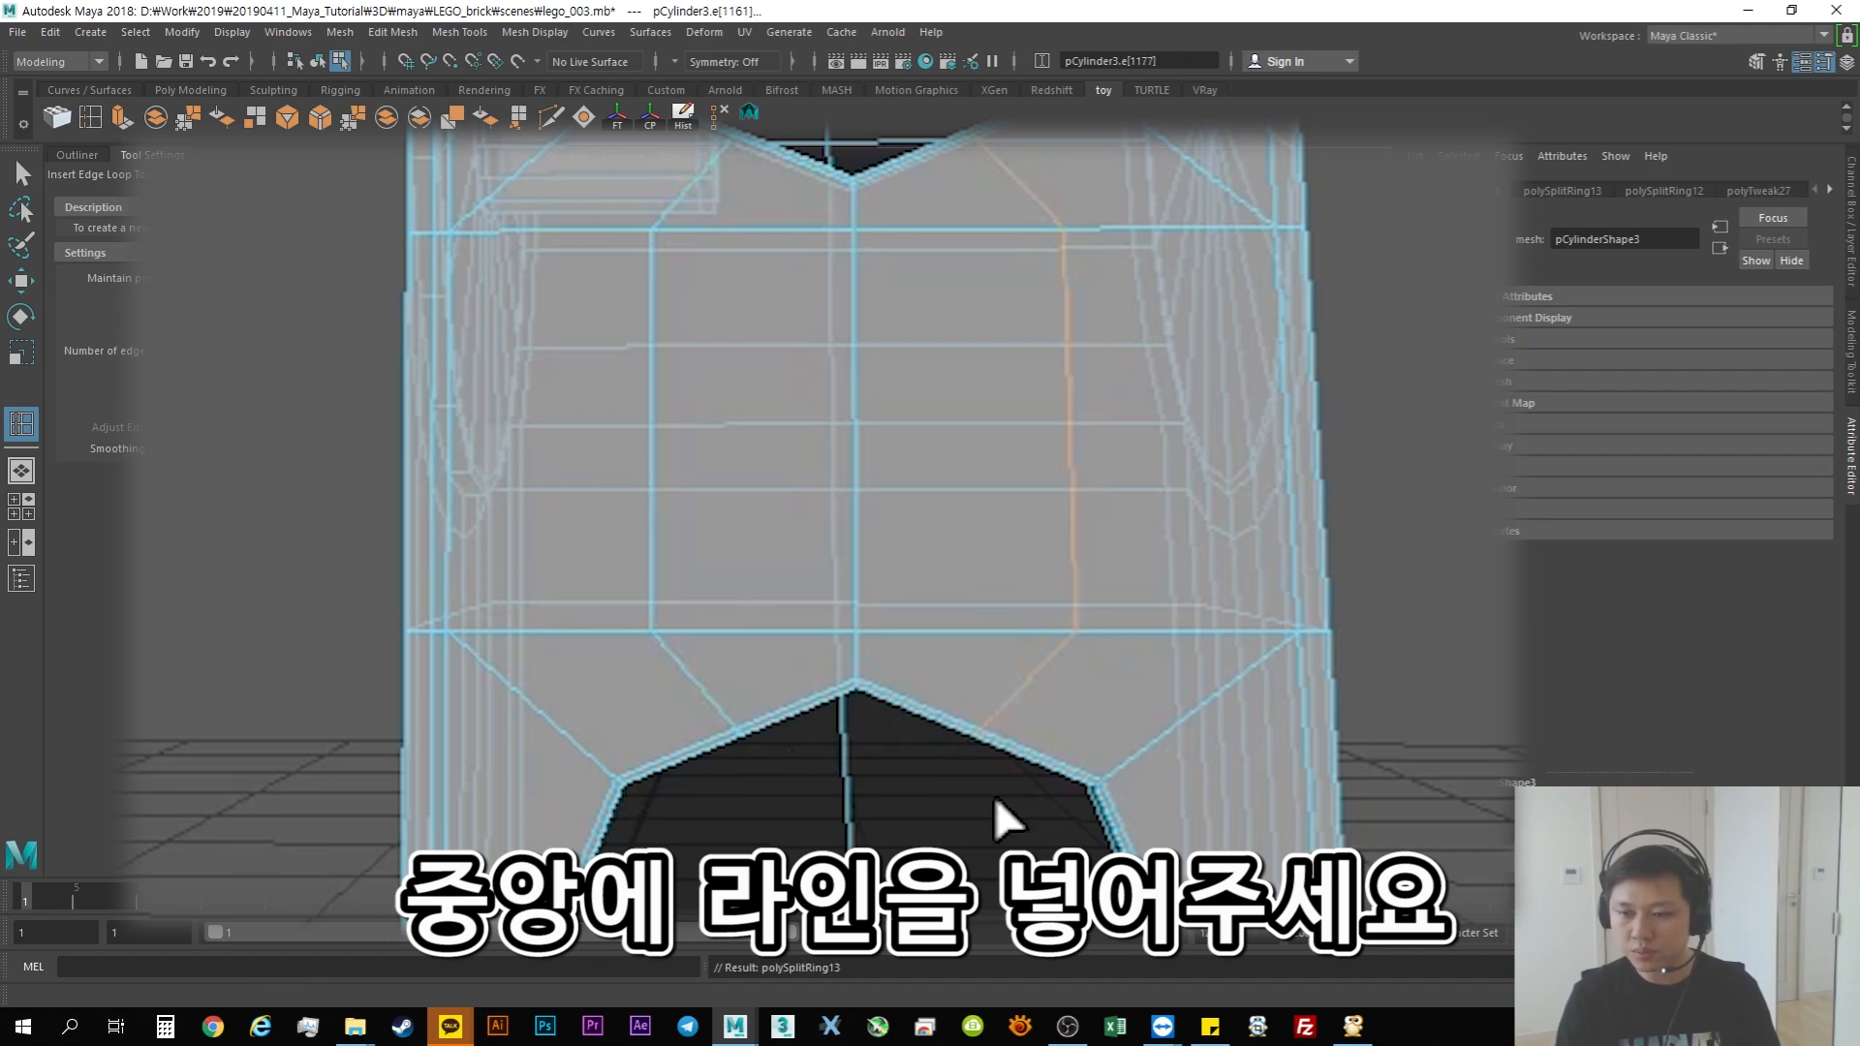
{"action": "left_click_drag", "start_coordinate": [959, 523], "coordinate": [920, 512], "text": "alt"}
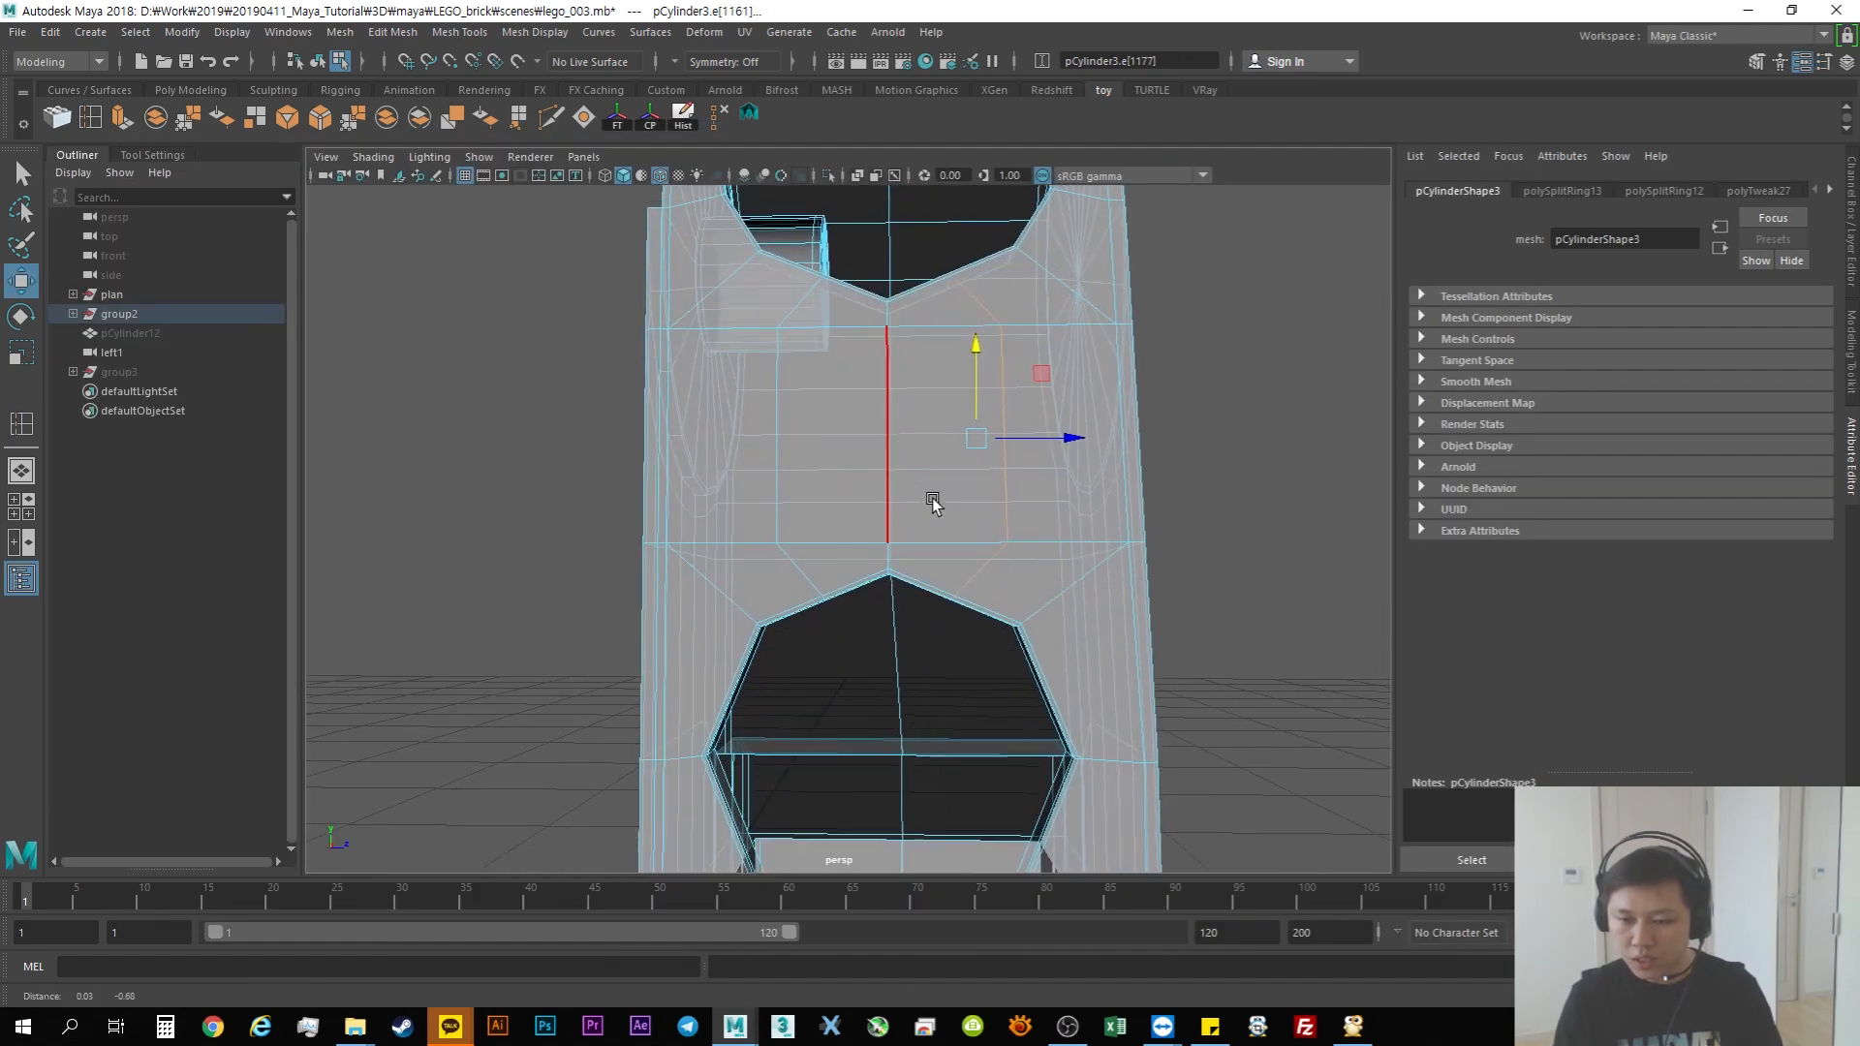
Step: Move the new vertices on both sides of the lower hole's peak up and outward to round its upper edge
{"action": "right_click_drag", "start_coordinate": [830, 494], "coordinate": [744, 505]}
{"action": "left_click_drag", "start_coordinate": [849, 637], "coordinate": [798, 583]}
{"action": "left_click_drag", "start_coordinate": [880, 531], "coordinate": [878, 521]}
{"action": "key", "text": "ctrl+z"}
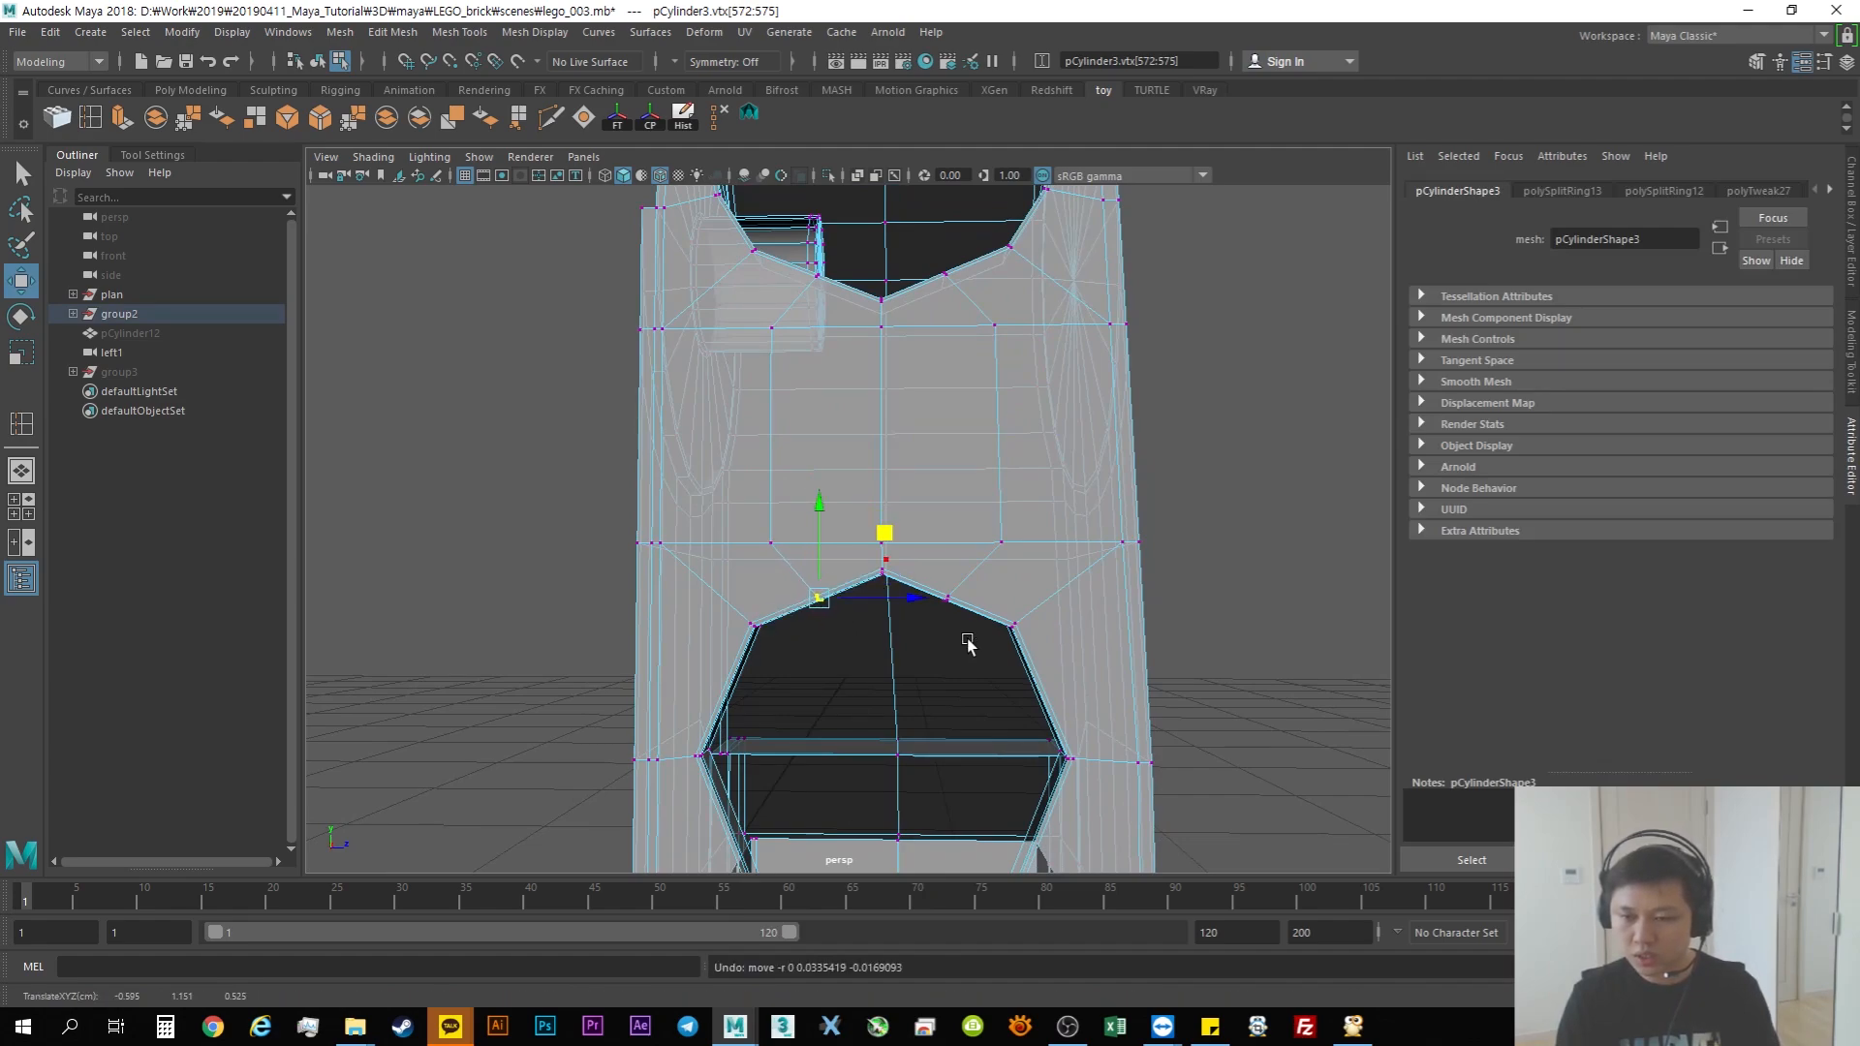
{"action": "left_click_drag", "start_coordinate": [968, 645], "coordinate": [940, 591]}
{"action": "left_click_drag", "start_coordinate": [1011, 540], "coordinate": [1026, 526]}
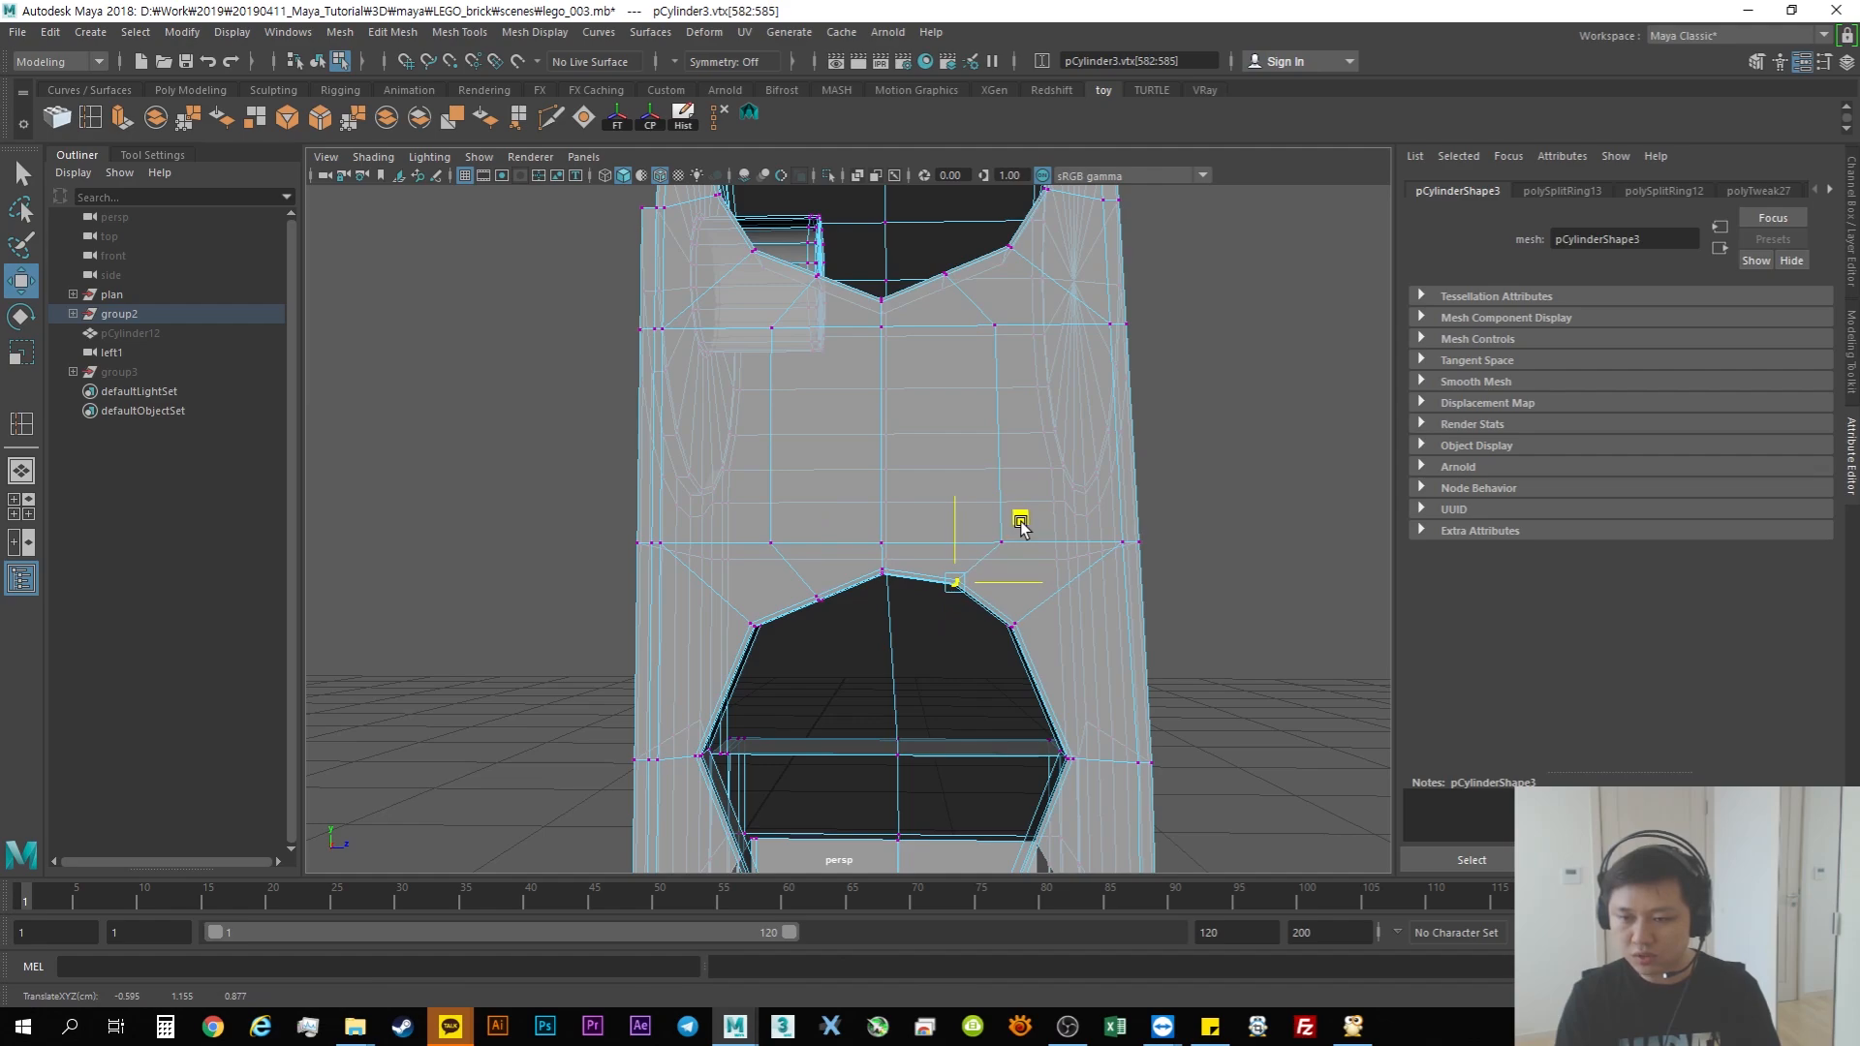
{"action": "left_click_drag", "start_coordinate": [846, 641], "coordinate": [783, 570]}
{"action": "left_click_drag", "start_coordinate": [884, 532], "coordinate": [879, 521]}
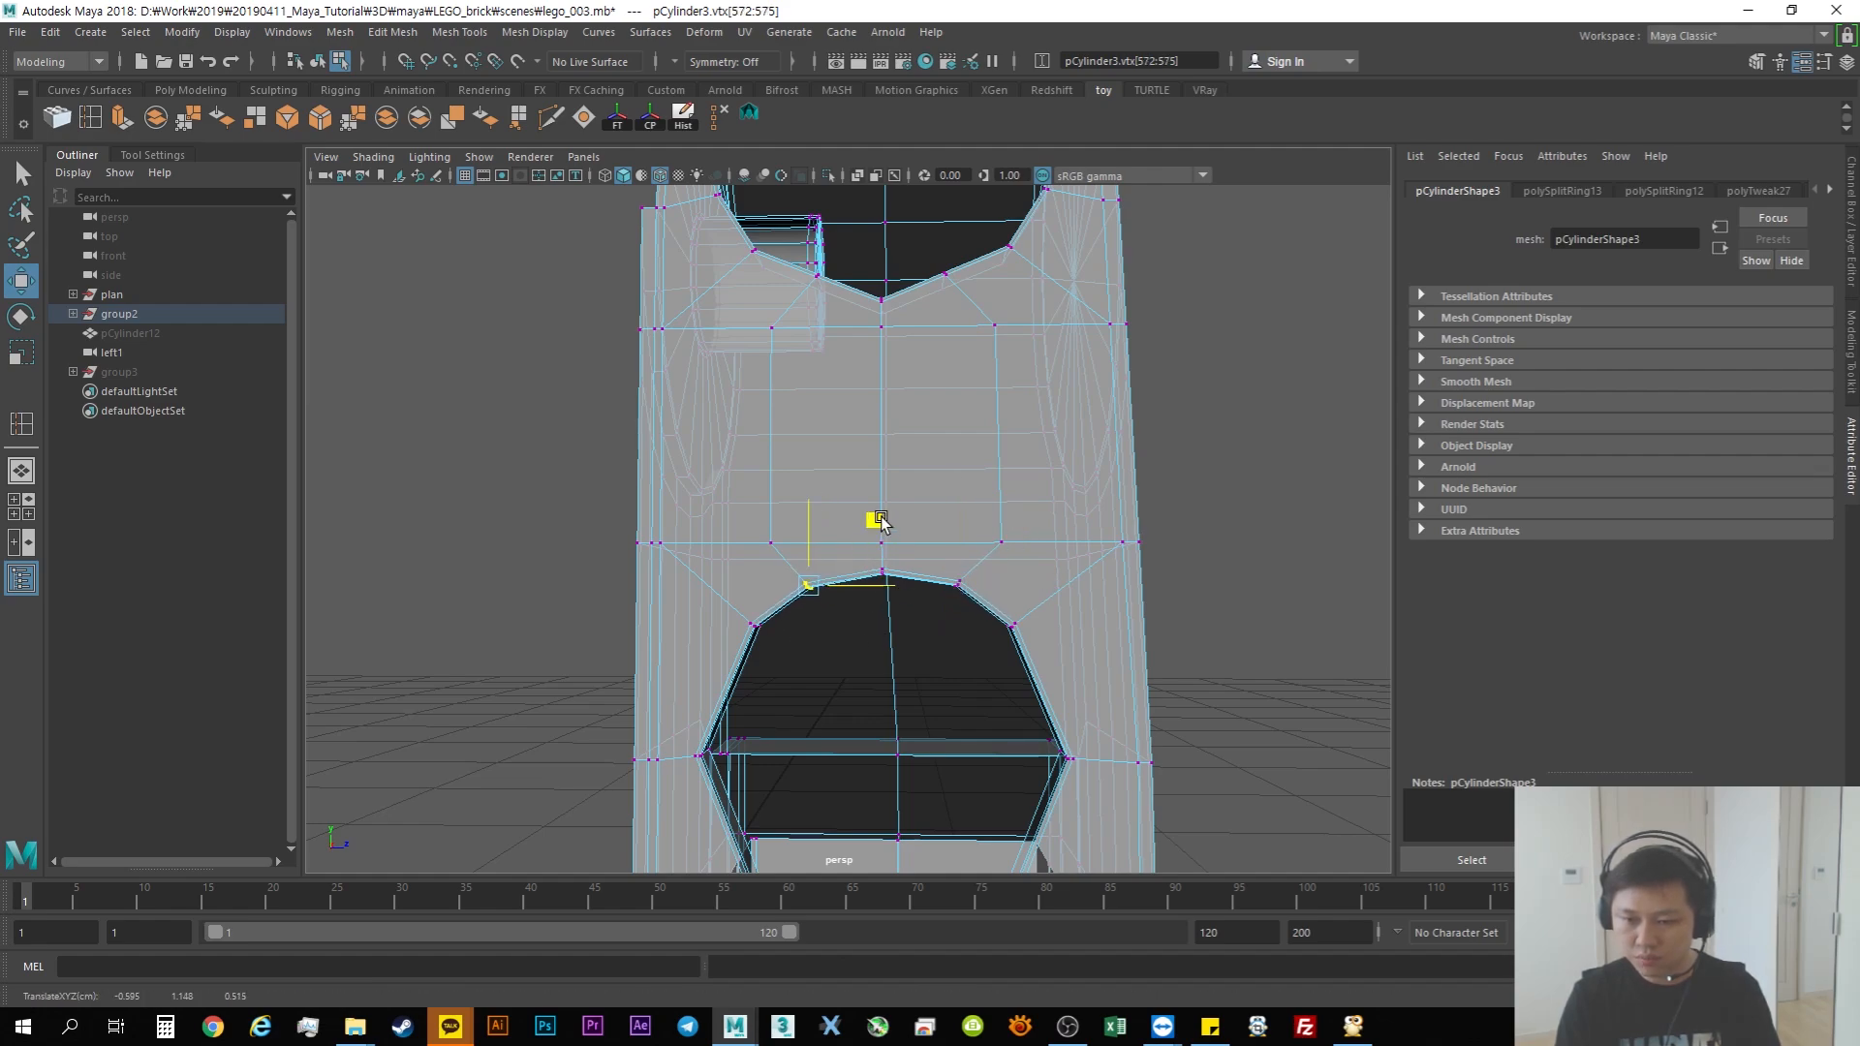
Step: Fine-tune the vertices on both sides of the lower hole's peak in smooth preview for an even arch
{"action": "key", "text": "3"}
{"action": "right_click_drag", "start_coordinate": [1105, 630], "coordinate": [930, 702], "text": "alt"}
{"action": "middle_click_drag", "start_coordinate": [928, 703], "coordinate": [847, 611], "text": "alt"}
{"action": "right_click_drag", "start_coordinate": [736, 571], "coordinate": [835, 539], "text": "alt"}
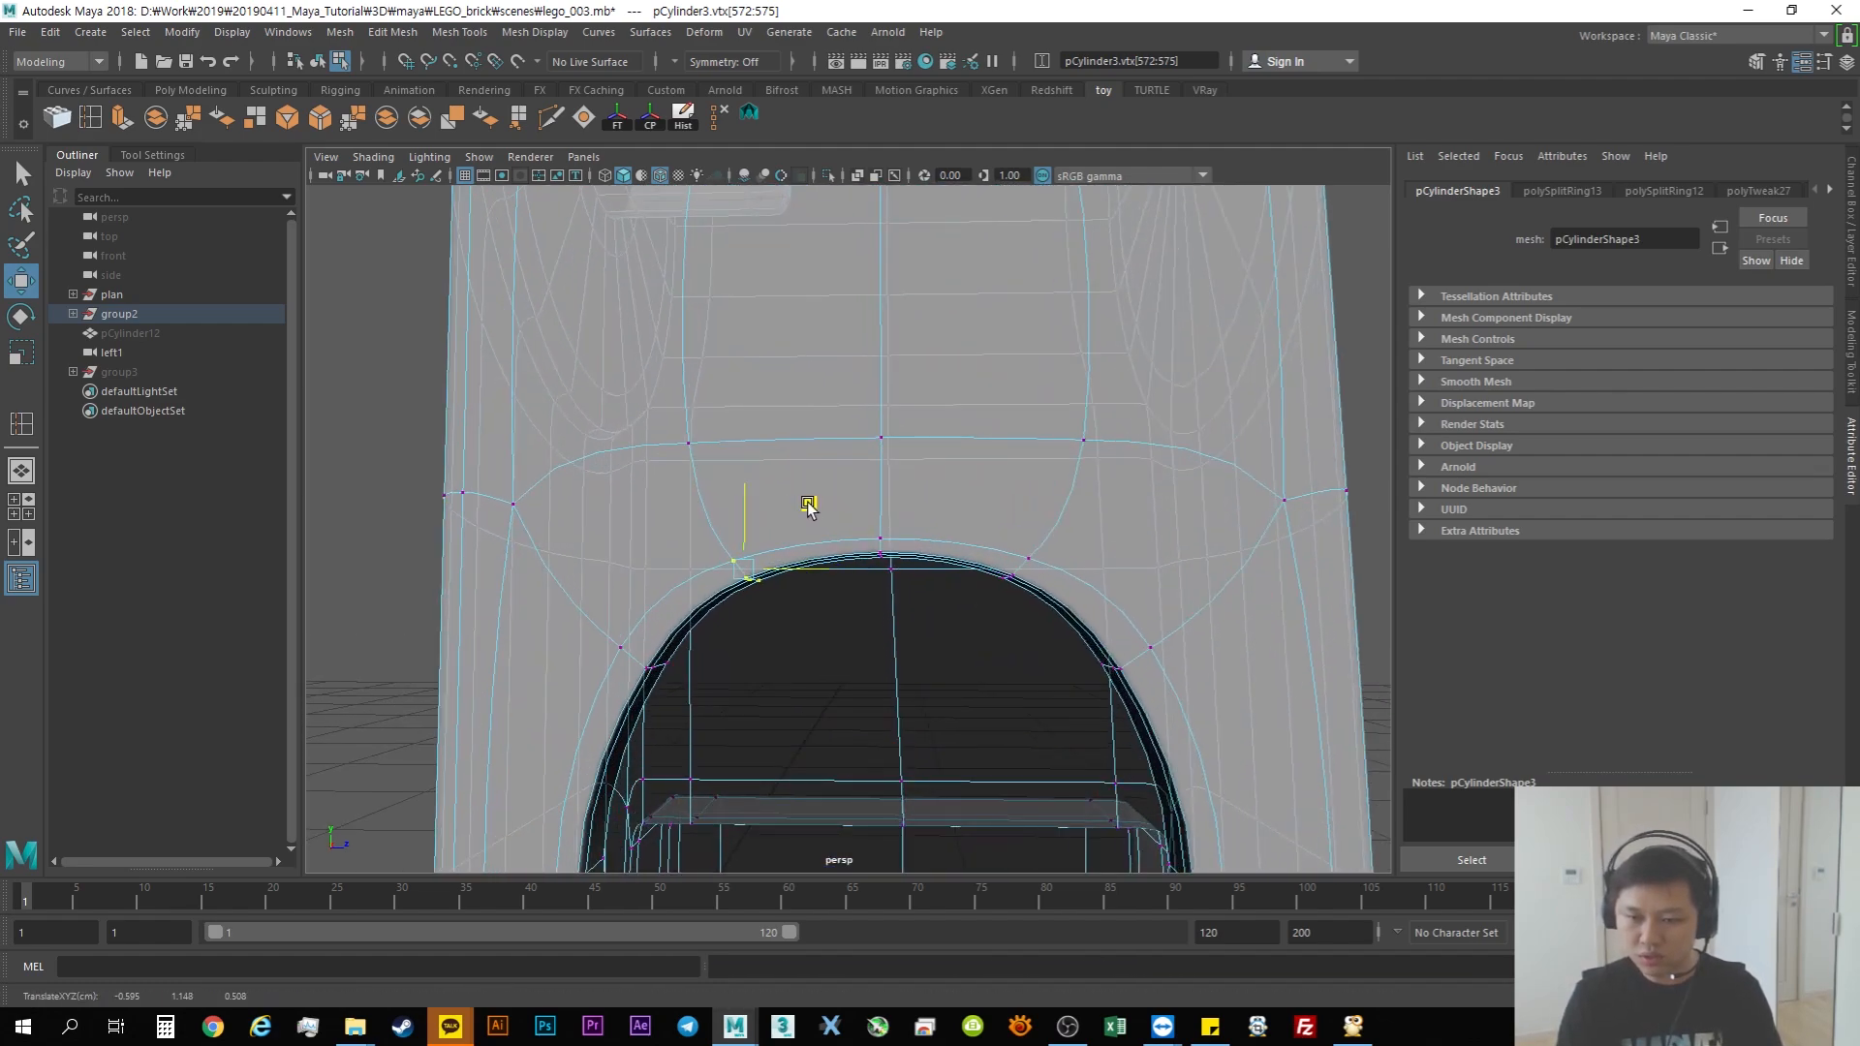
{"action": "left_click_drag", "start_coordinate": [809, 505], "coordinate": [809, 518]}
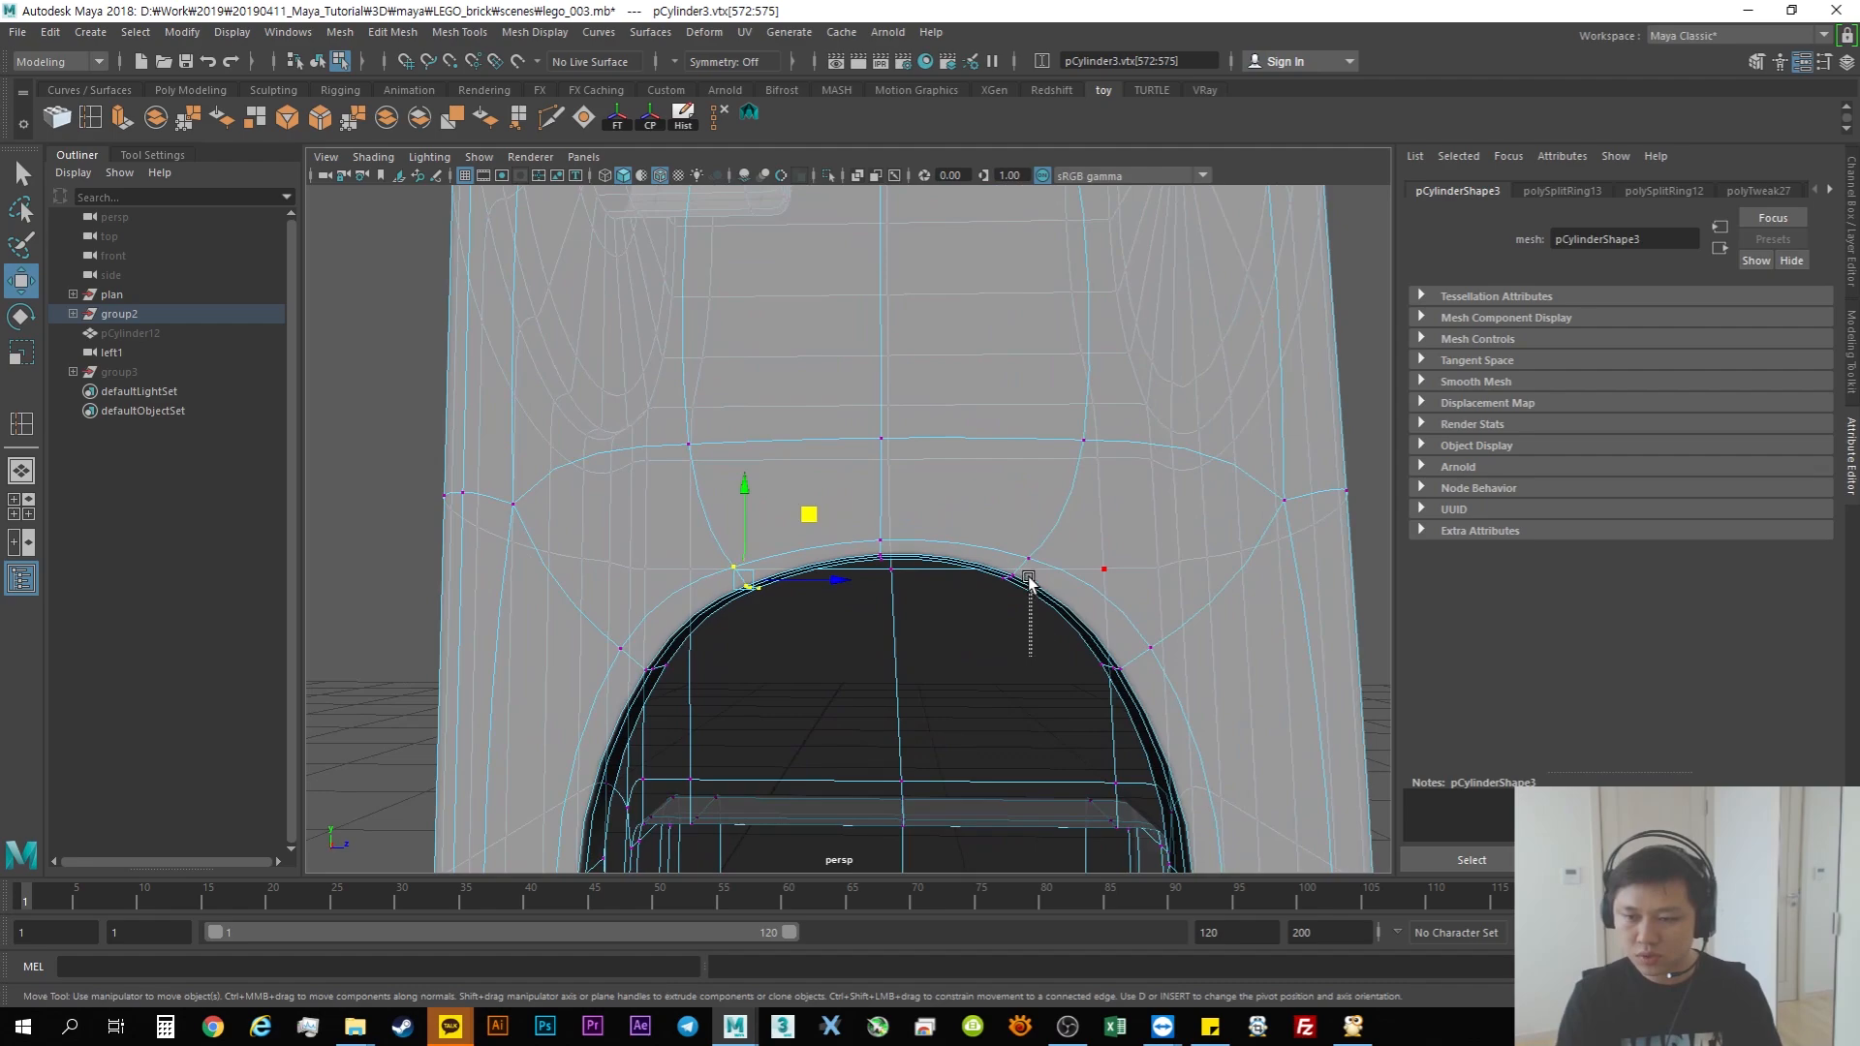
{"action": "left_click_drag", "start_coordinate": [1082, 502], "coordinate": [1091, 507]}
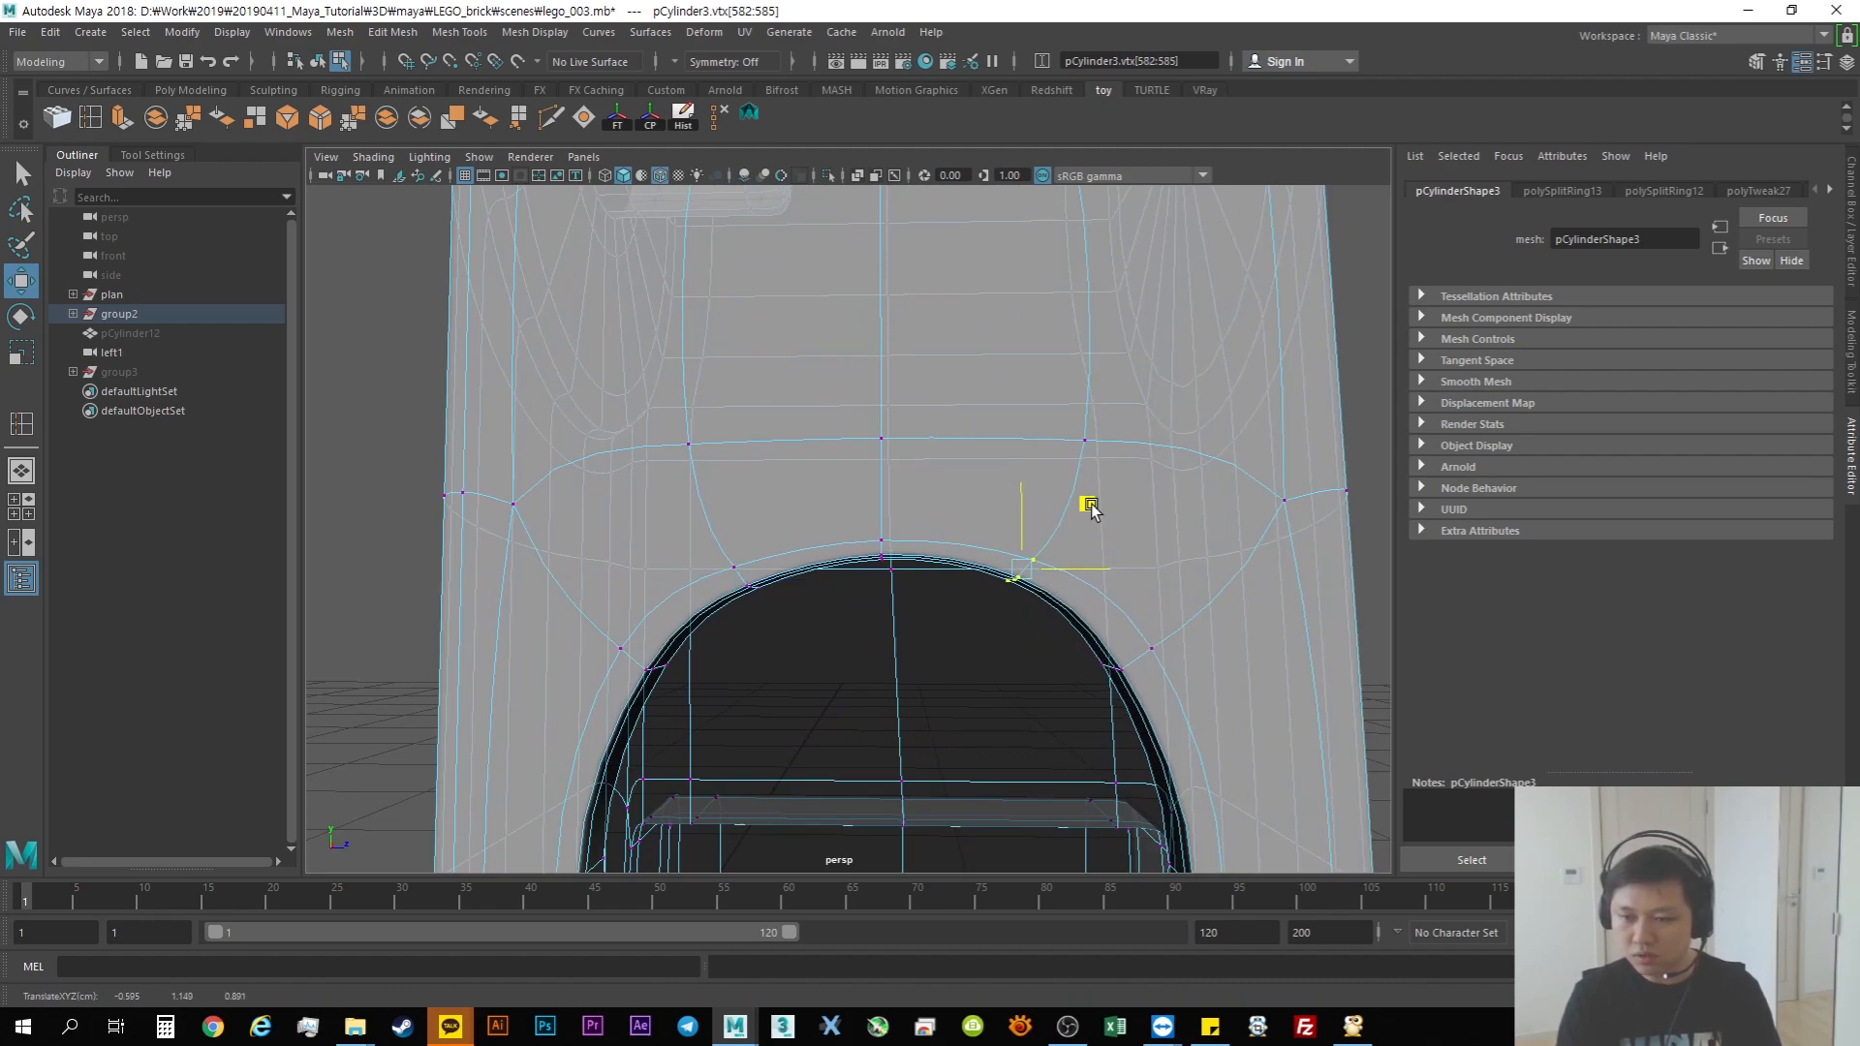
Step: Leave smooth preview and reposition the vertices on both sides of the lower hole's peak to even out its upper arc
{"action": "key", "text": "1"}
{"action": "right_click_drag", "start_coordinate": [1143, 567], "coordinate": [963, 617], "text": "alt"}
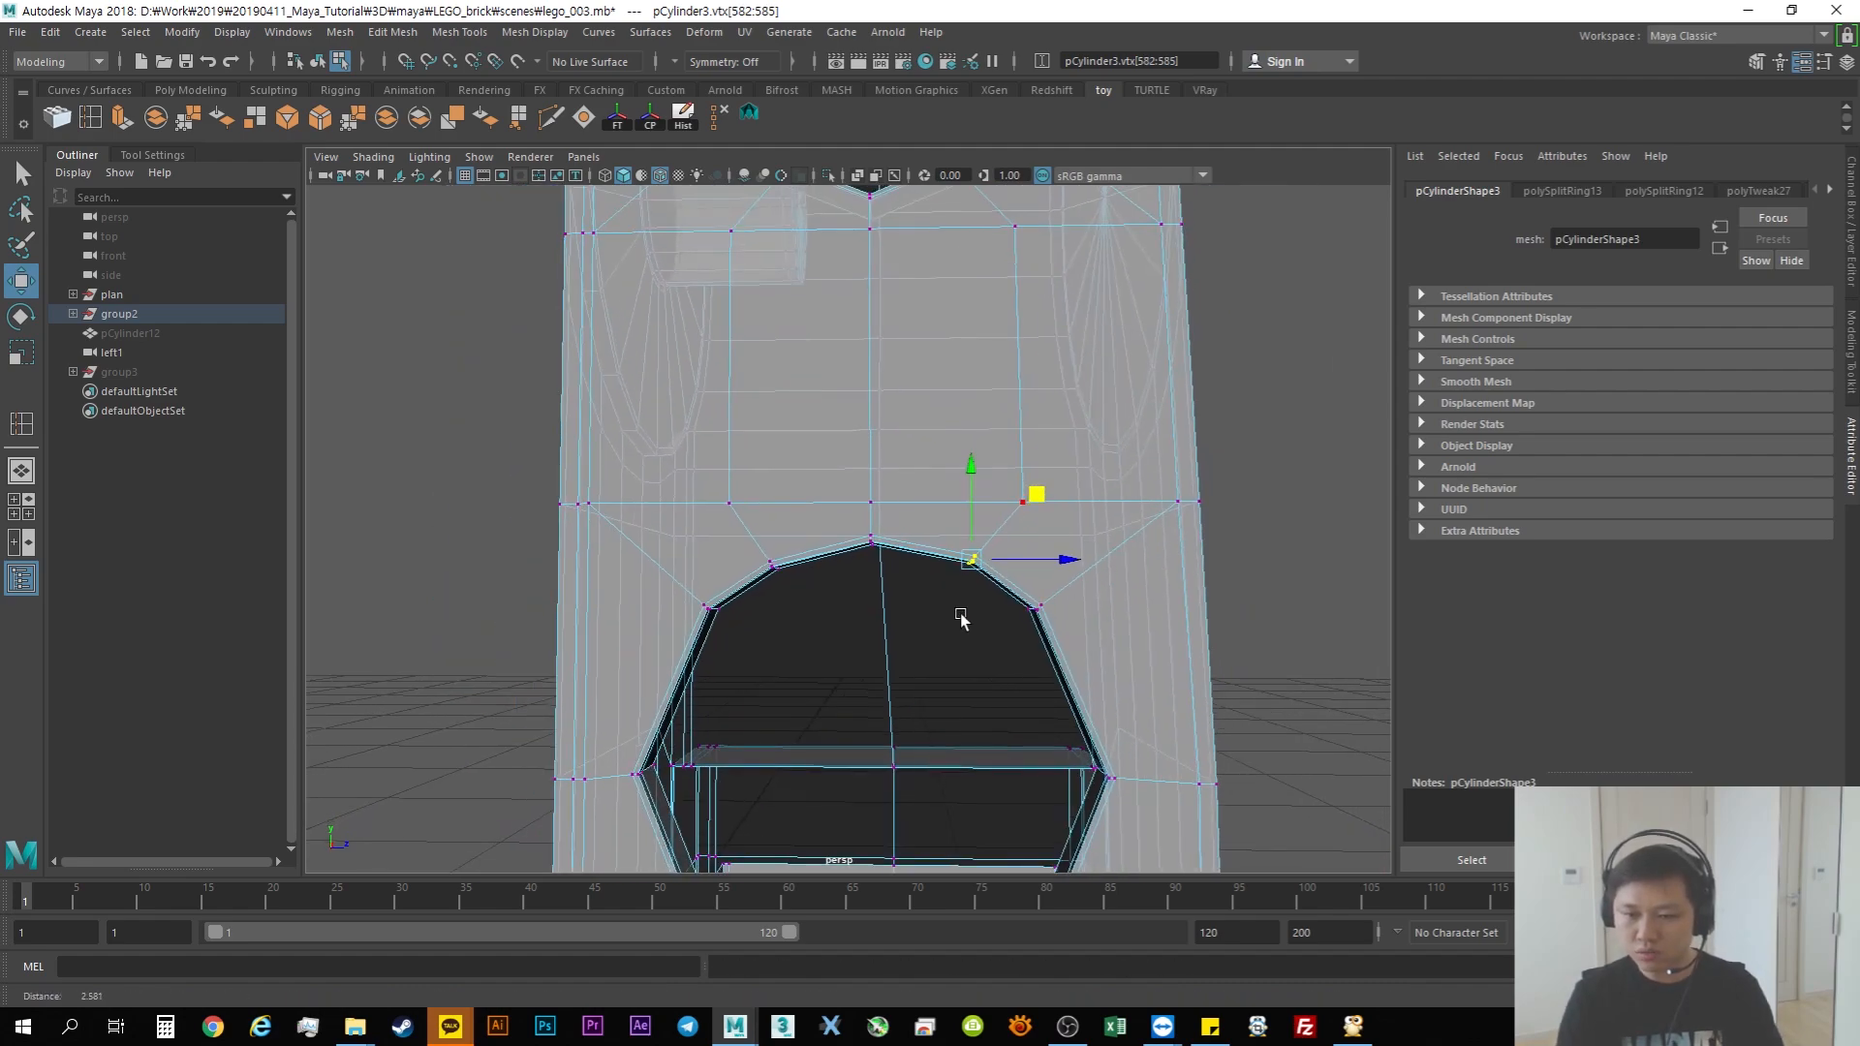
{"action": "middle_click_drag", "start_coordinate": [963, 616], "coordinate": [1016, 588], "text": "alt"}
{"action": "left_click_drag", "start_coordinate": [1016, 588], "coordinate": [1048, 608], "text": "alt"}
{"action": "middle_click_drag", "start_coordinate": [1049, 609], "coordinate": [1038, 598], "text": "alt"}
{"action": "left_click_drag", "start_coordinate": [1038, 603], "coordinate": [976, 455], "text": "alt"}
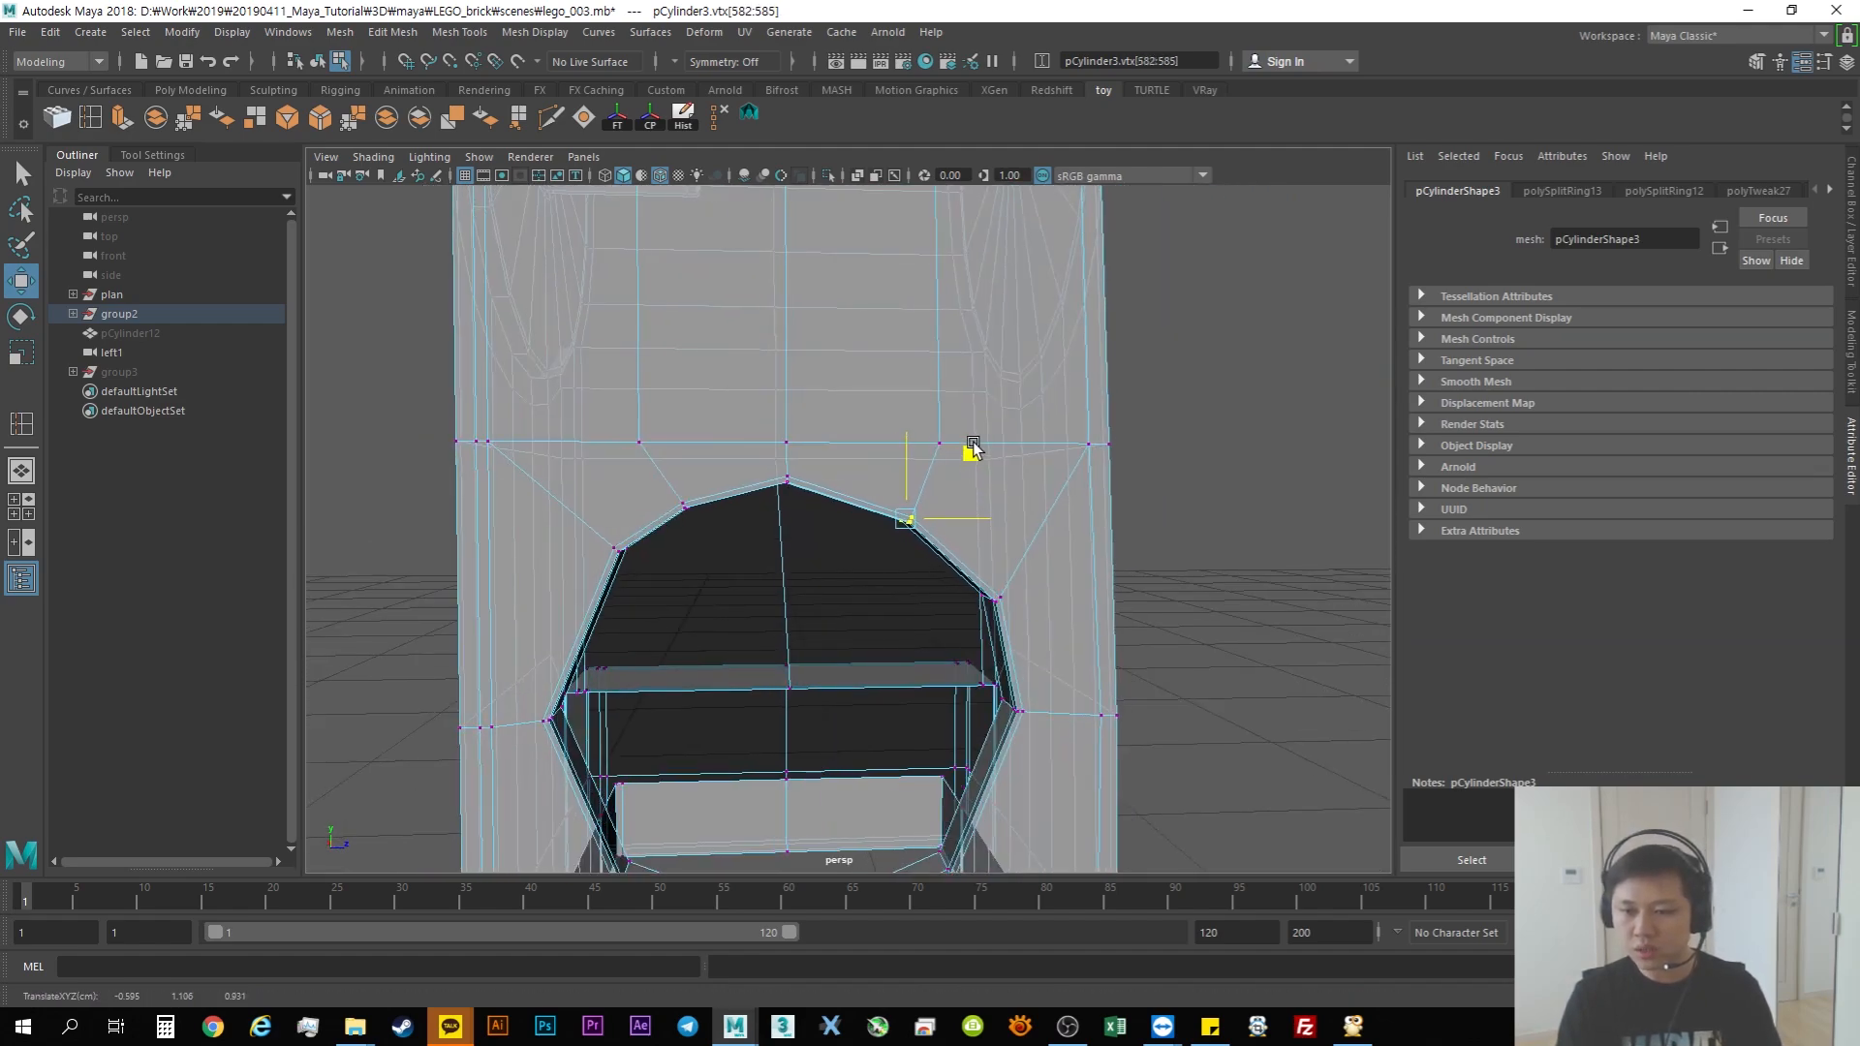
{"action": "left_click_drag", "start_coordinate": [995, 642], "coordinate": [943, 621], "text": "alt"}
{"action": "left_click_drag", "start_coordinate": [883, 560], "coordinate": [1020, 530], "text": "alt"}
{"action": "left_click_drag", "start_coordinate": [756, 574], "coordinate": [847, 484], "text": "alt"}
{"action": "left_click_drag", "start_coordinate": [847, 483], "coordinate": [840, 455]}
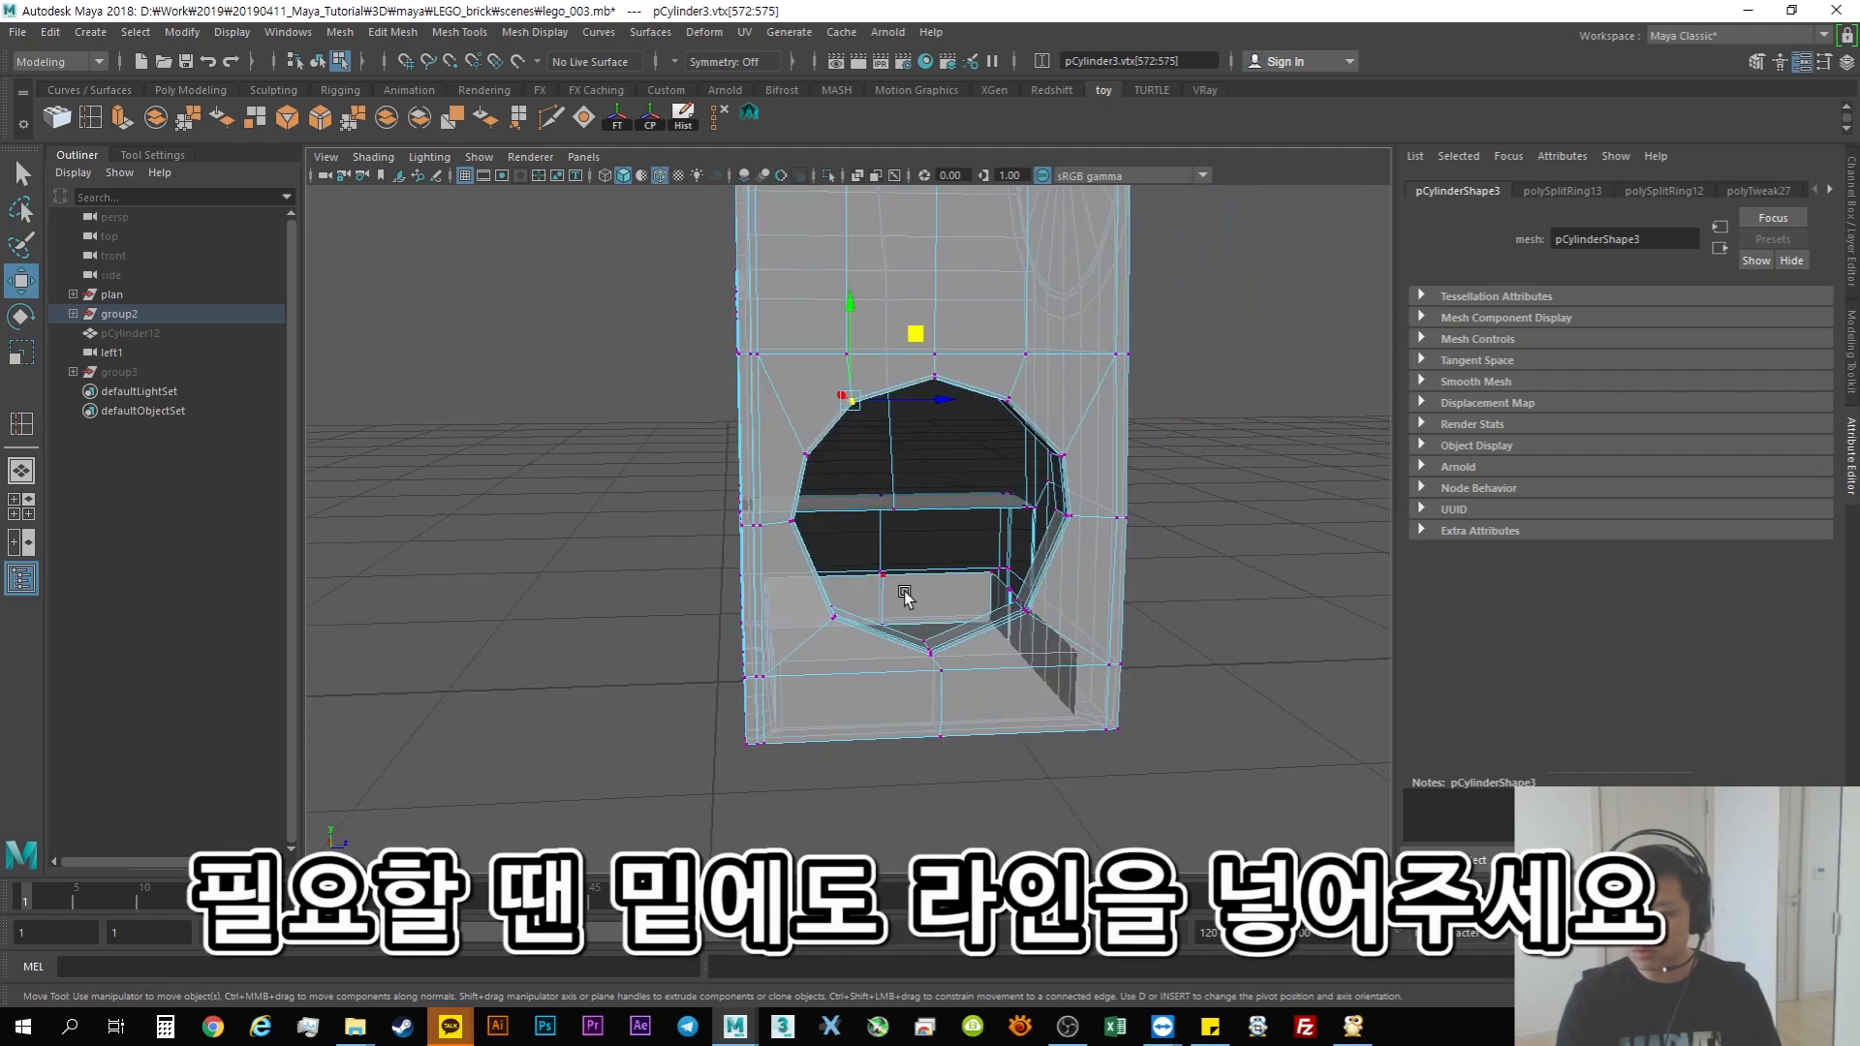
Step: Insert a vertical edge loop on each side of the centre line below the lower hole
{"action": "left_click_drag", "start_coordinate": [904, 596], "coordinate": [1005, 618], "text": "alt"}
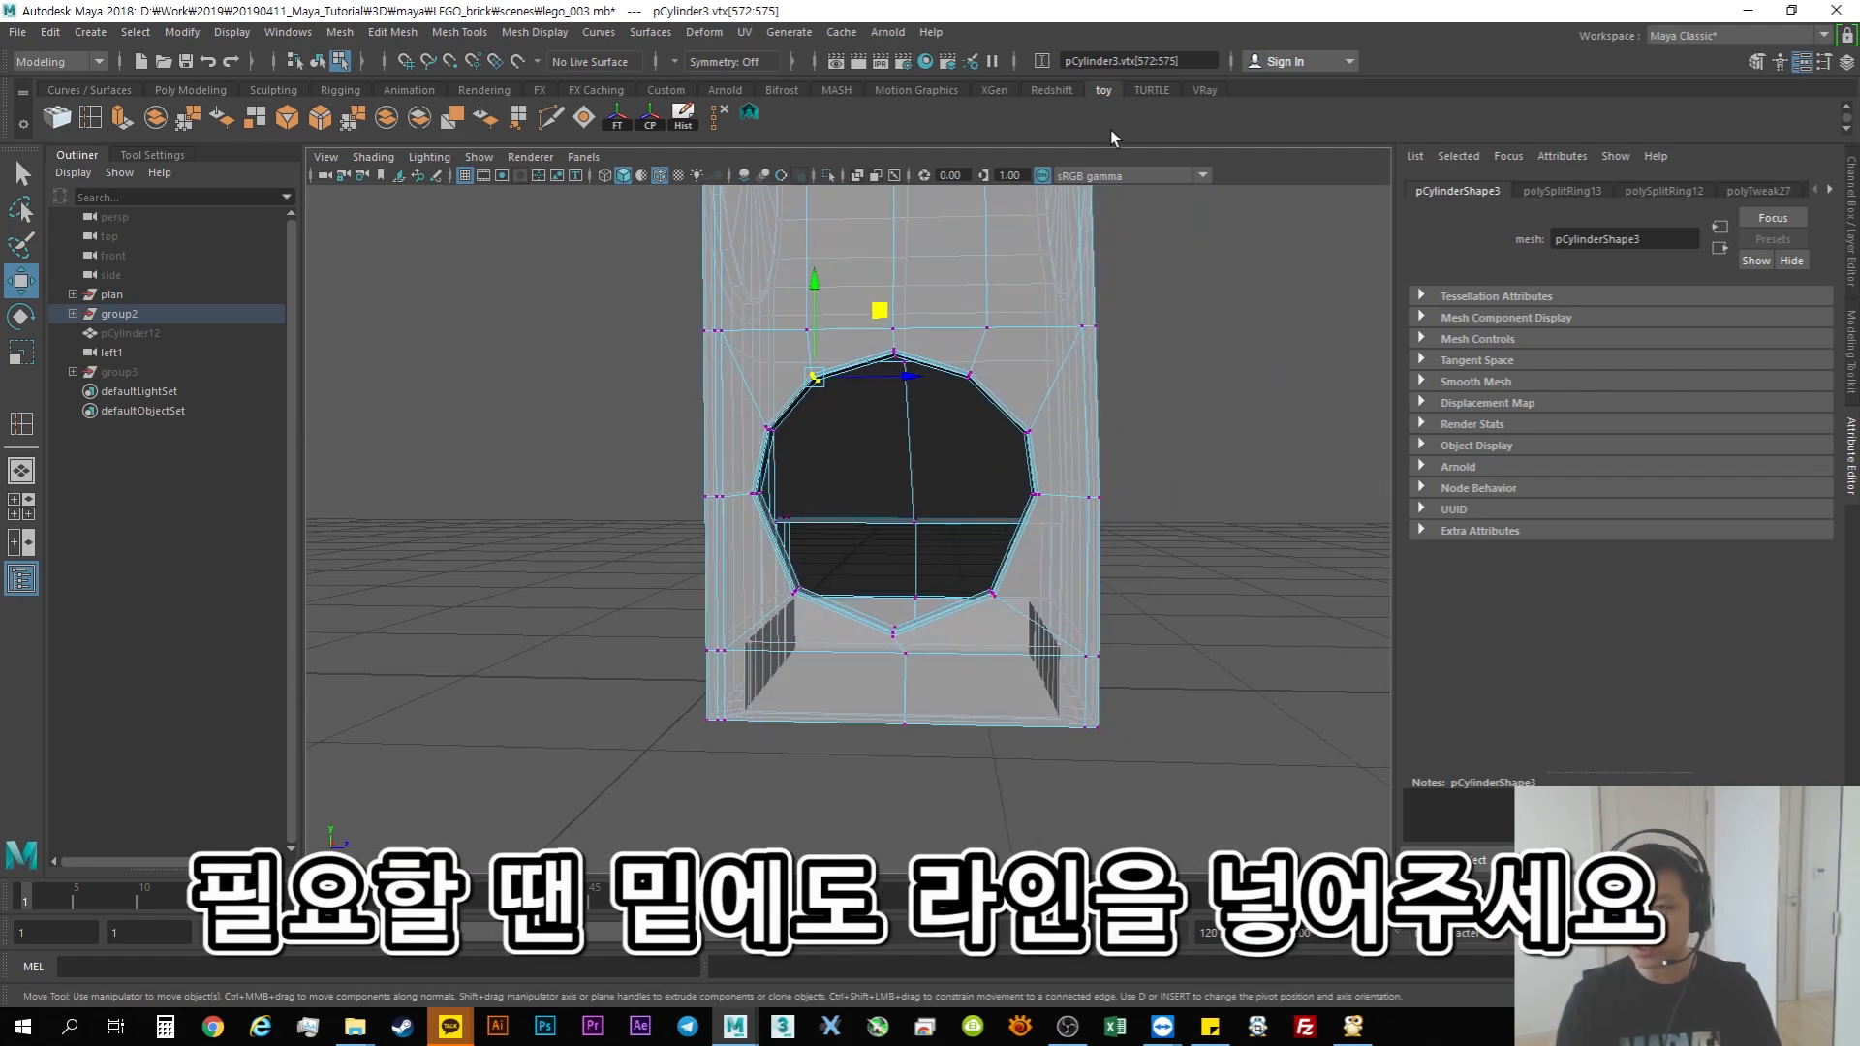
{"action": "left_click", "coordinate": [22, 424]}
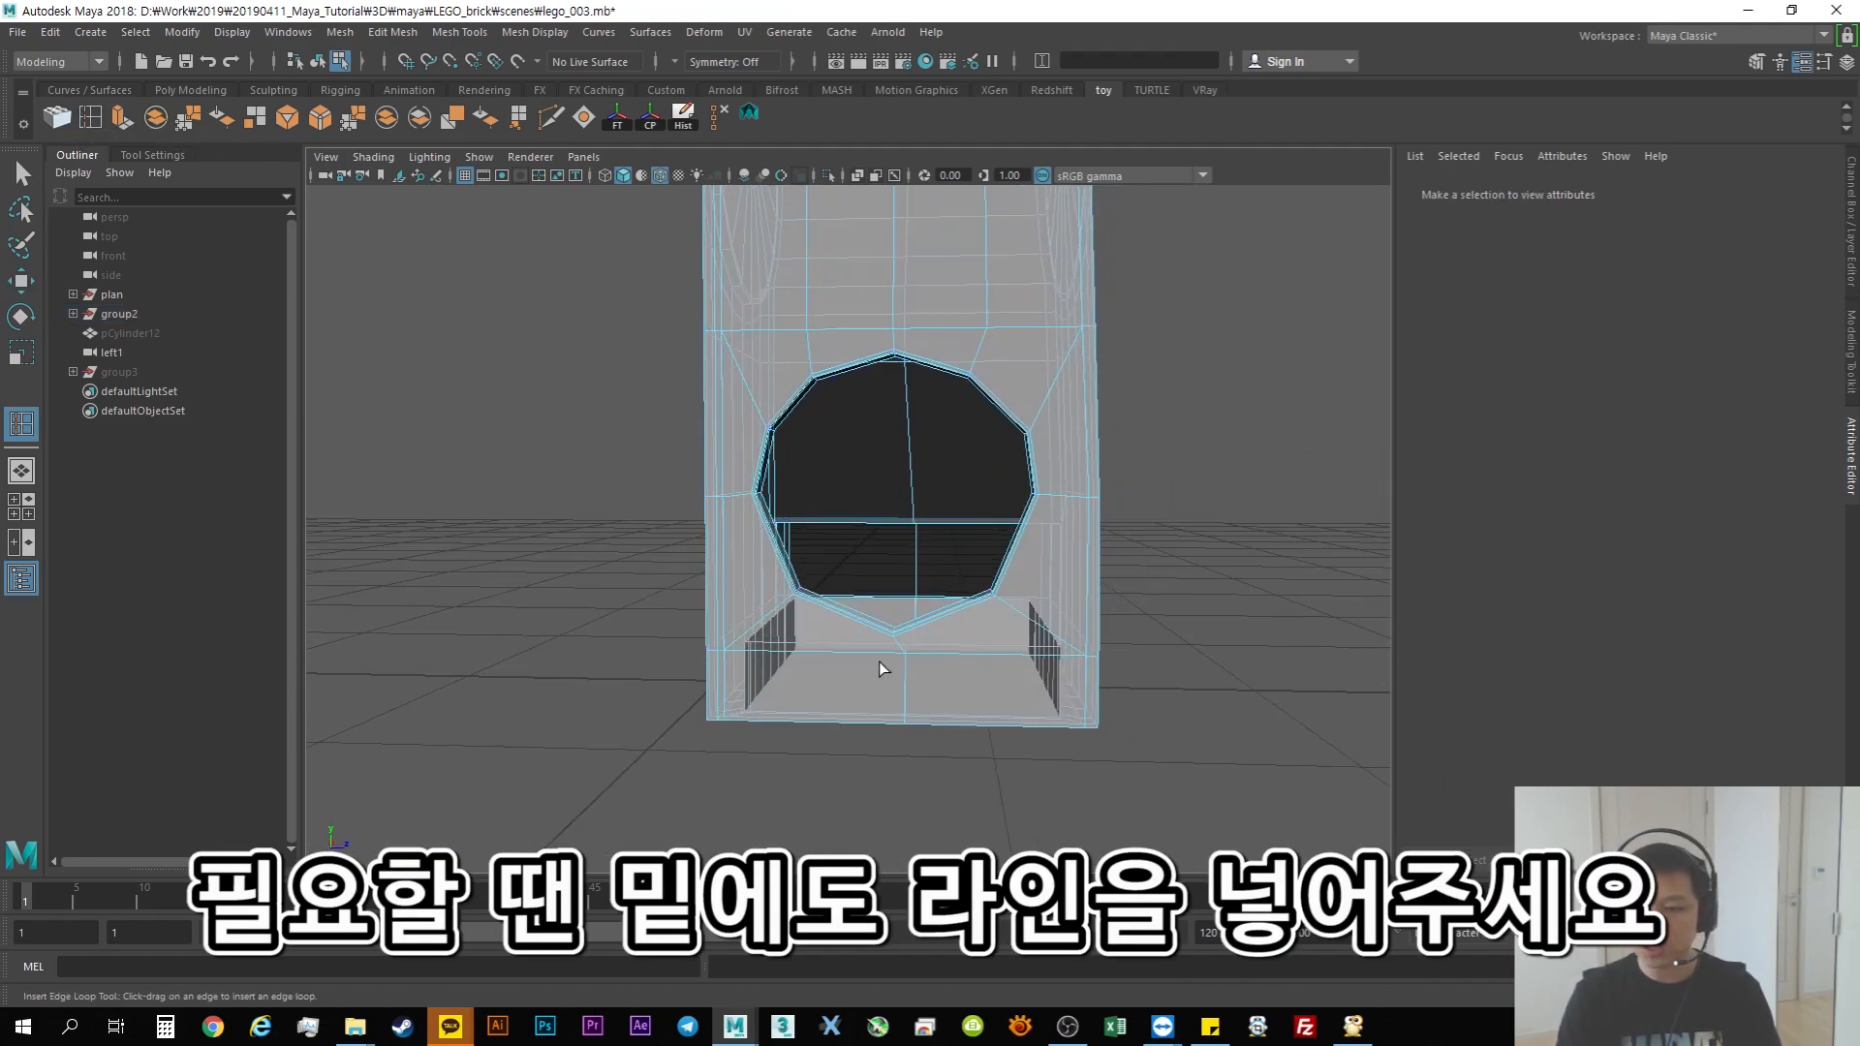
{"action": "left_click_drag", "start_coordinate": [853, 620], "coordinate": [834, 618]}
{"action": "key", "text": "ctrl+z"}
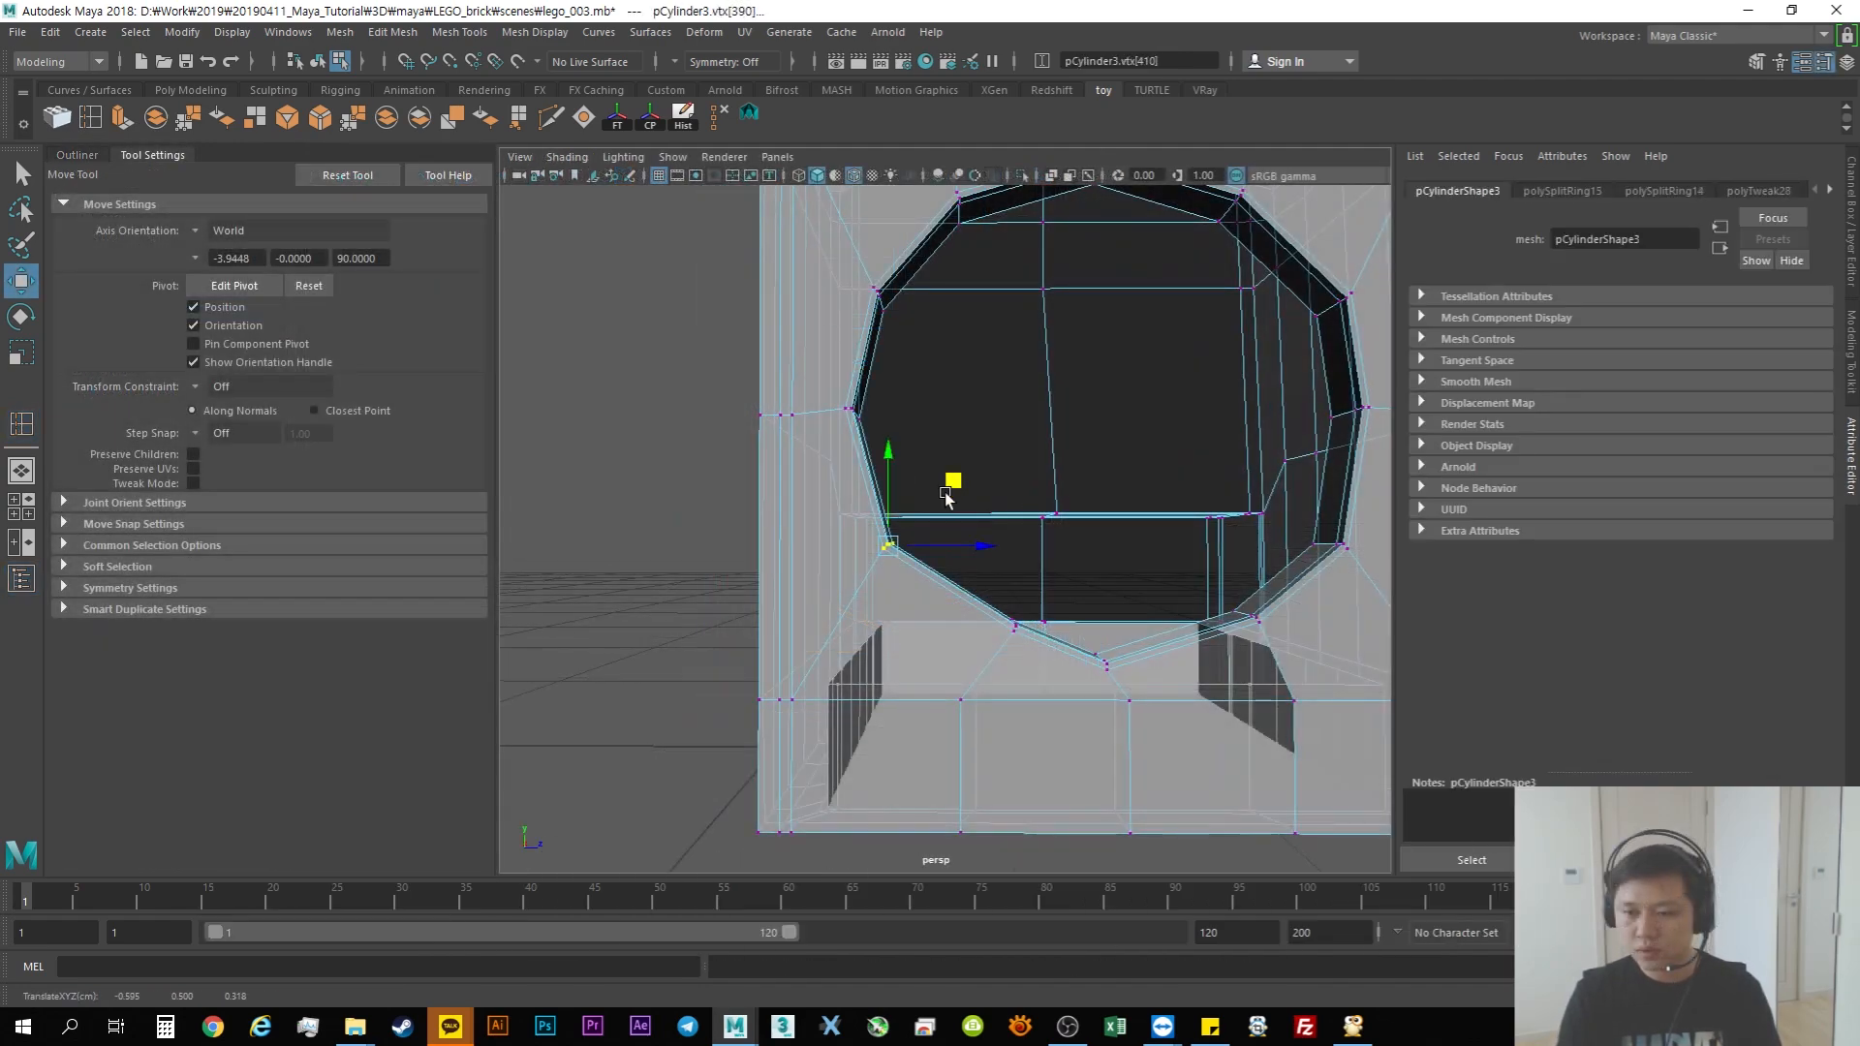
Step: Move the vertices on both sides of the lower hole's lowest point to round its bottom edge
{"action": "left_click_drag", "start_coordinate": [959, 620], "coordinate": [990, 591], "text": "alt"}
{"action": "left_click_drag", "start_coordinate": [1030, 525], "coordinate": [994, 538]}
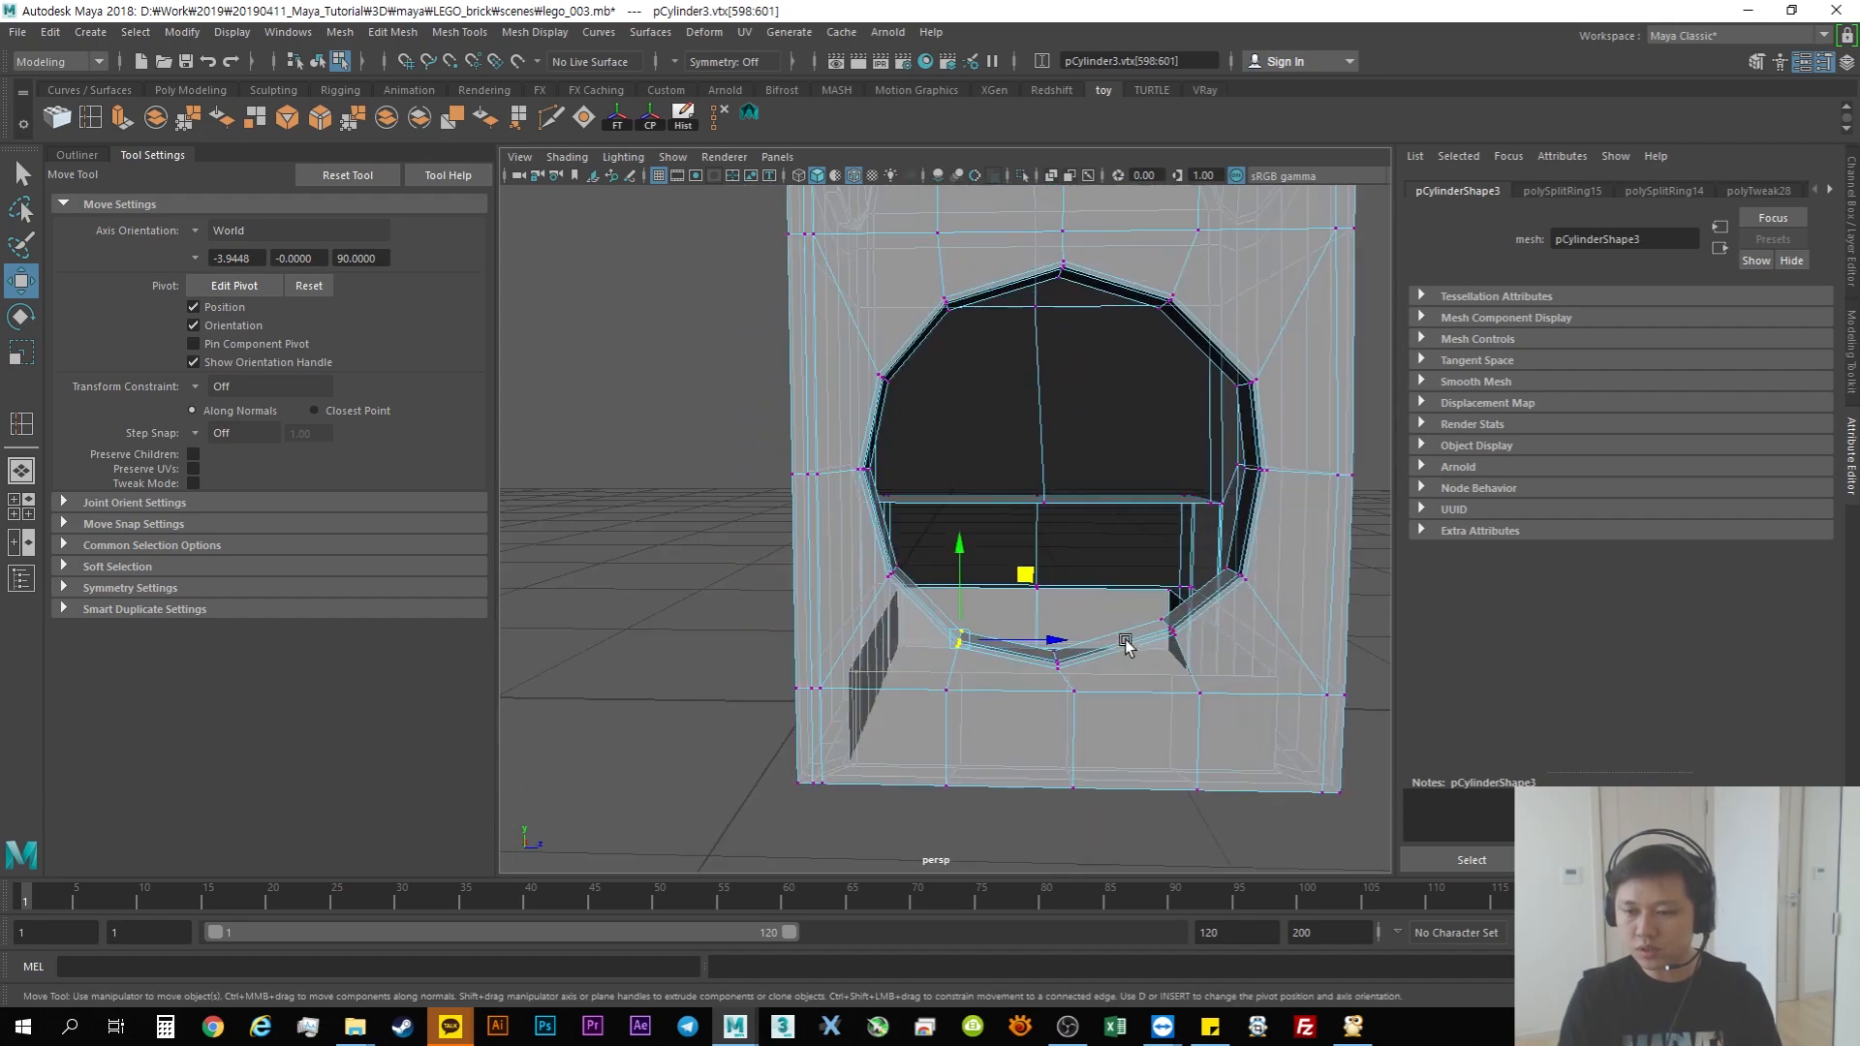
{"action": "left_click_drag", "start_coordinate": [1129, 641], "coordinate": [1119, 627], "text": "alt"}
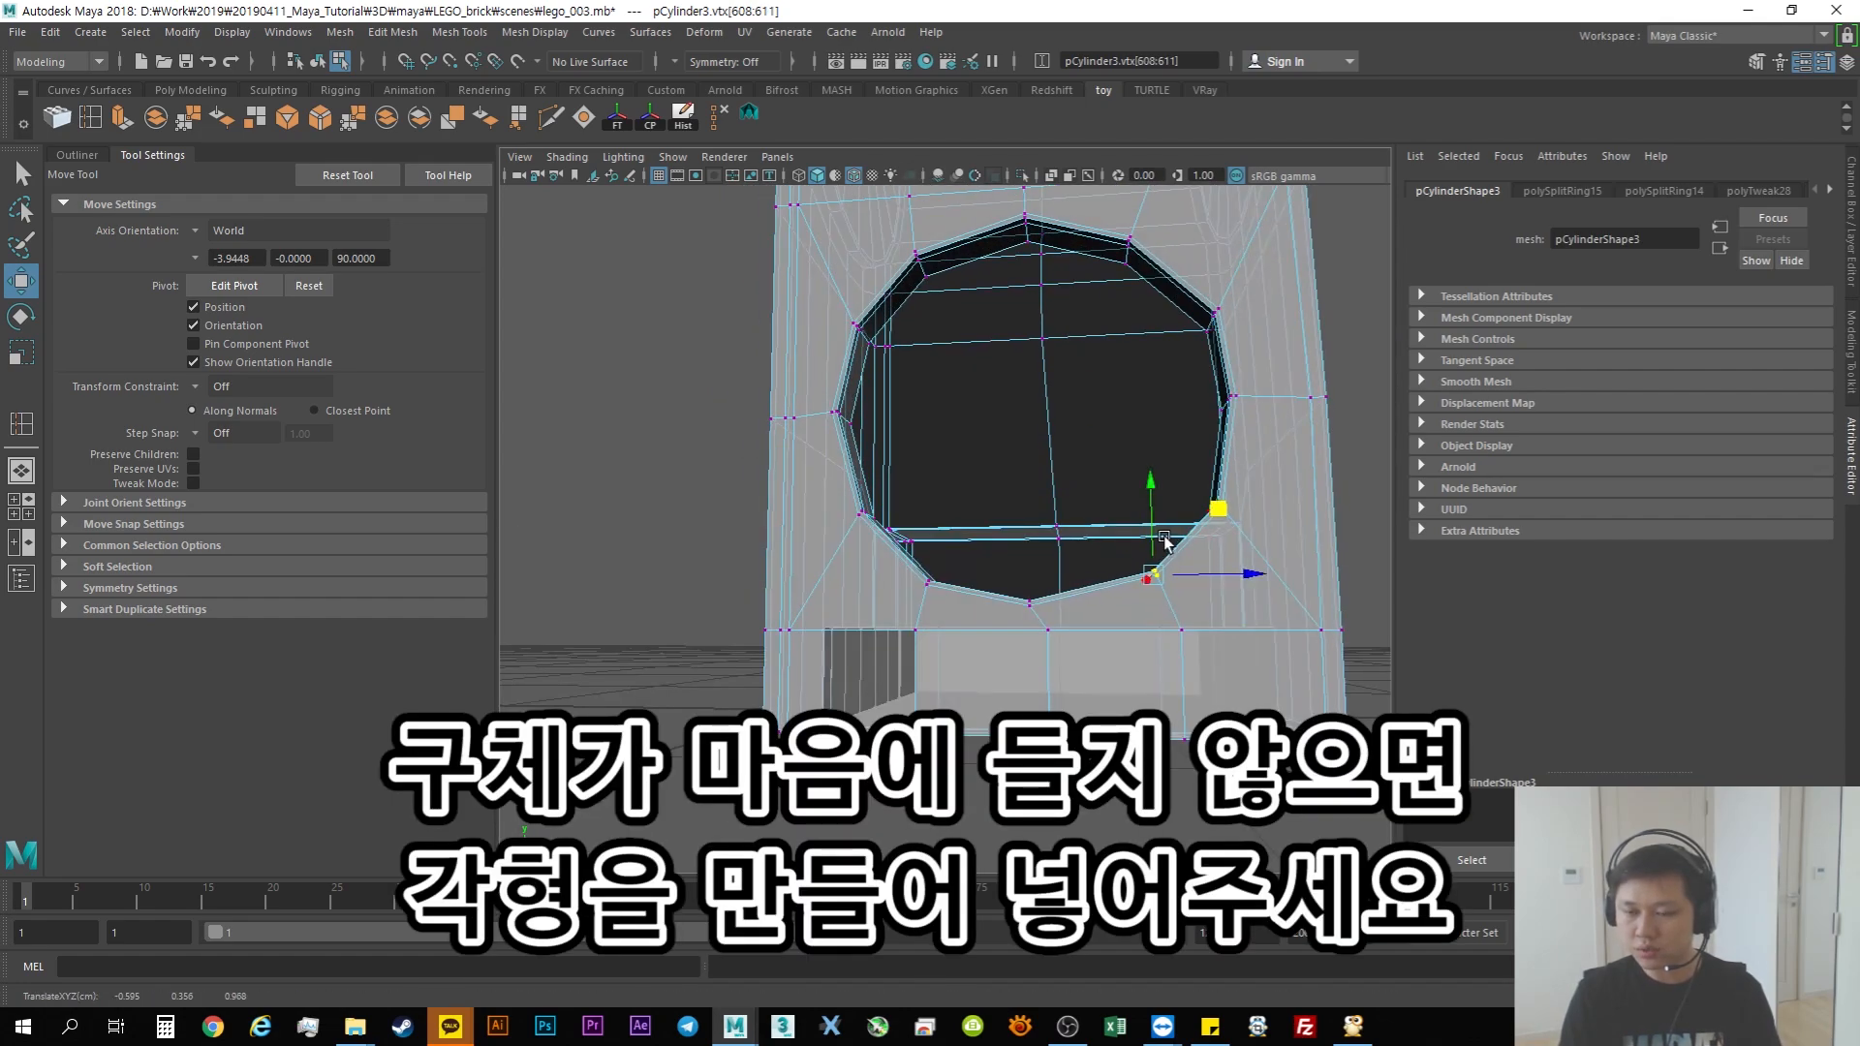
{"action": "left_click_drag", "start_coordinate": [1164, 538], "coordinate": [1022, 567], "text": "alt"}
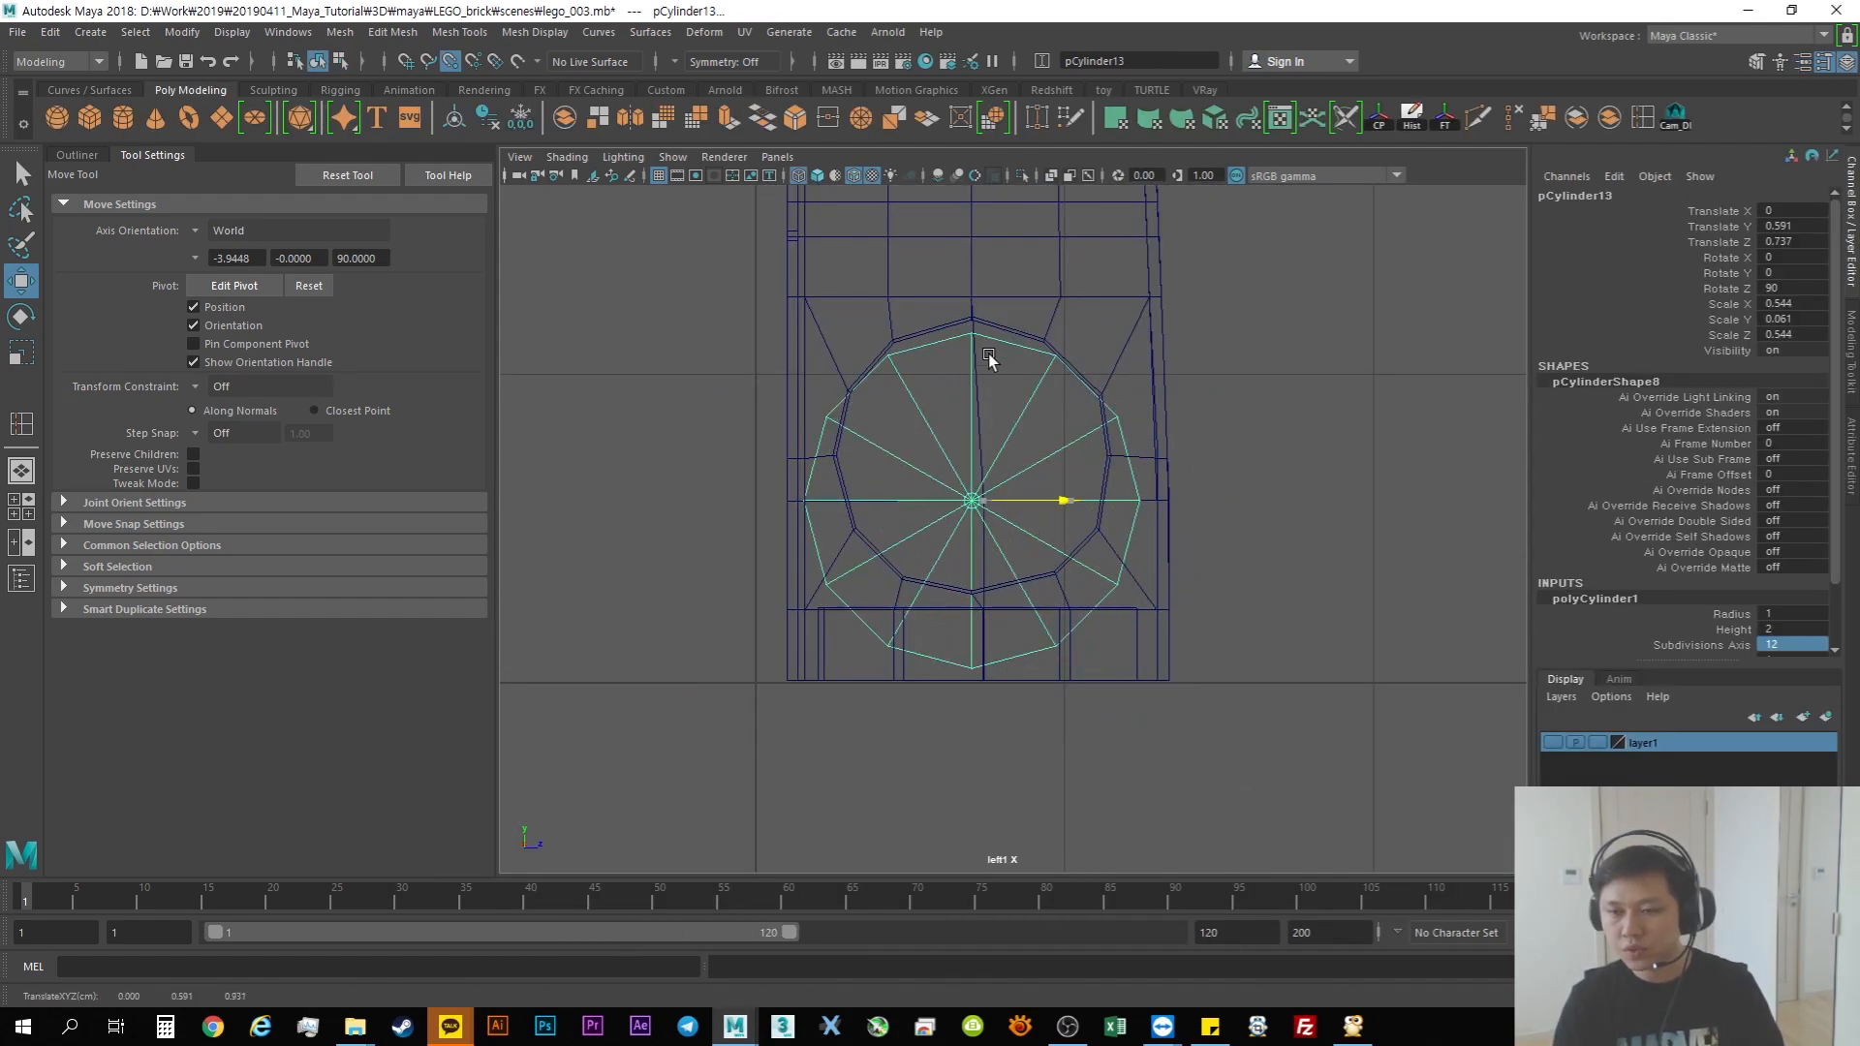
Step: Centre the 12-sided guide cylinder on the lower hole in side view and scale it to match the hole
{"action": "middle_click_drag", "start_coordinate": [1028, 485], "coordinate": [1121, 460]}
{"action": "key", "text": "r"}
{"action": "left_click_drag", "start_coordinate": [983, 455], "coordinate": [936, 469]}
{"action": "key", "text": "w"}
Step: Snap the vertices along the right half of the lower hole to the guide cylinder's corners
{"action": "right_click_drag", "start_coordinate": [948, 368], "coordinate": [1437, 407], "text": "alt"}
{"action": "middle_click_drag", "start_coordinate": [1134, 517], "coordinate": [1026, 606], "text": "alt"}
{"action": "right_click_drag", "start_coordinate": [1026, 607], "coordinate": [1146, 658], "text": "alt"}
{"action": "left_click", "coordinate": [1095, 642]}
{"action": "mouse_move", "coordinate": [1084, 638]}
{"action": "left_mouse_down"}
{"action": "mouse_move", "coordinate": [1113, 676]}
{"action": "mouse_move", "coordinate": [1096, 659]}
{"action": "left_mouse_up"}
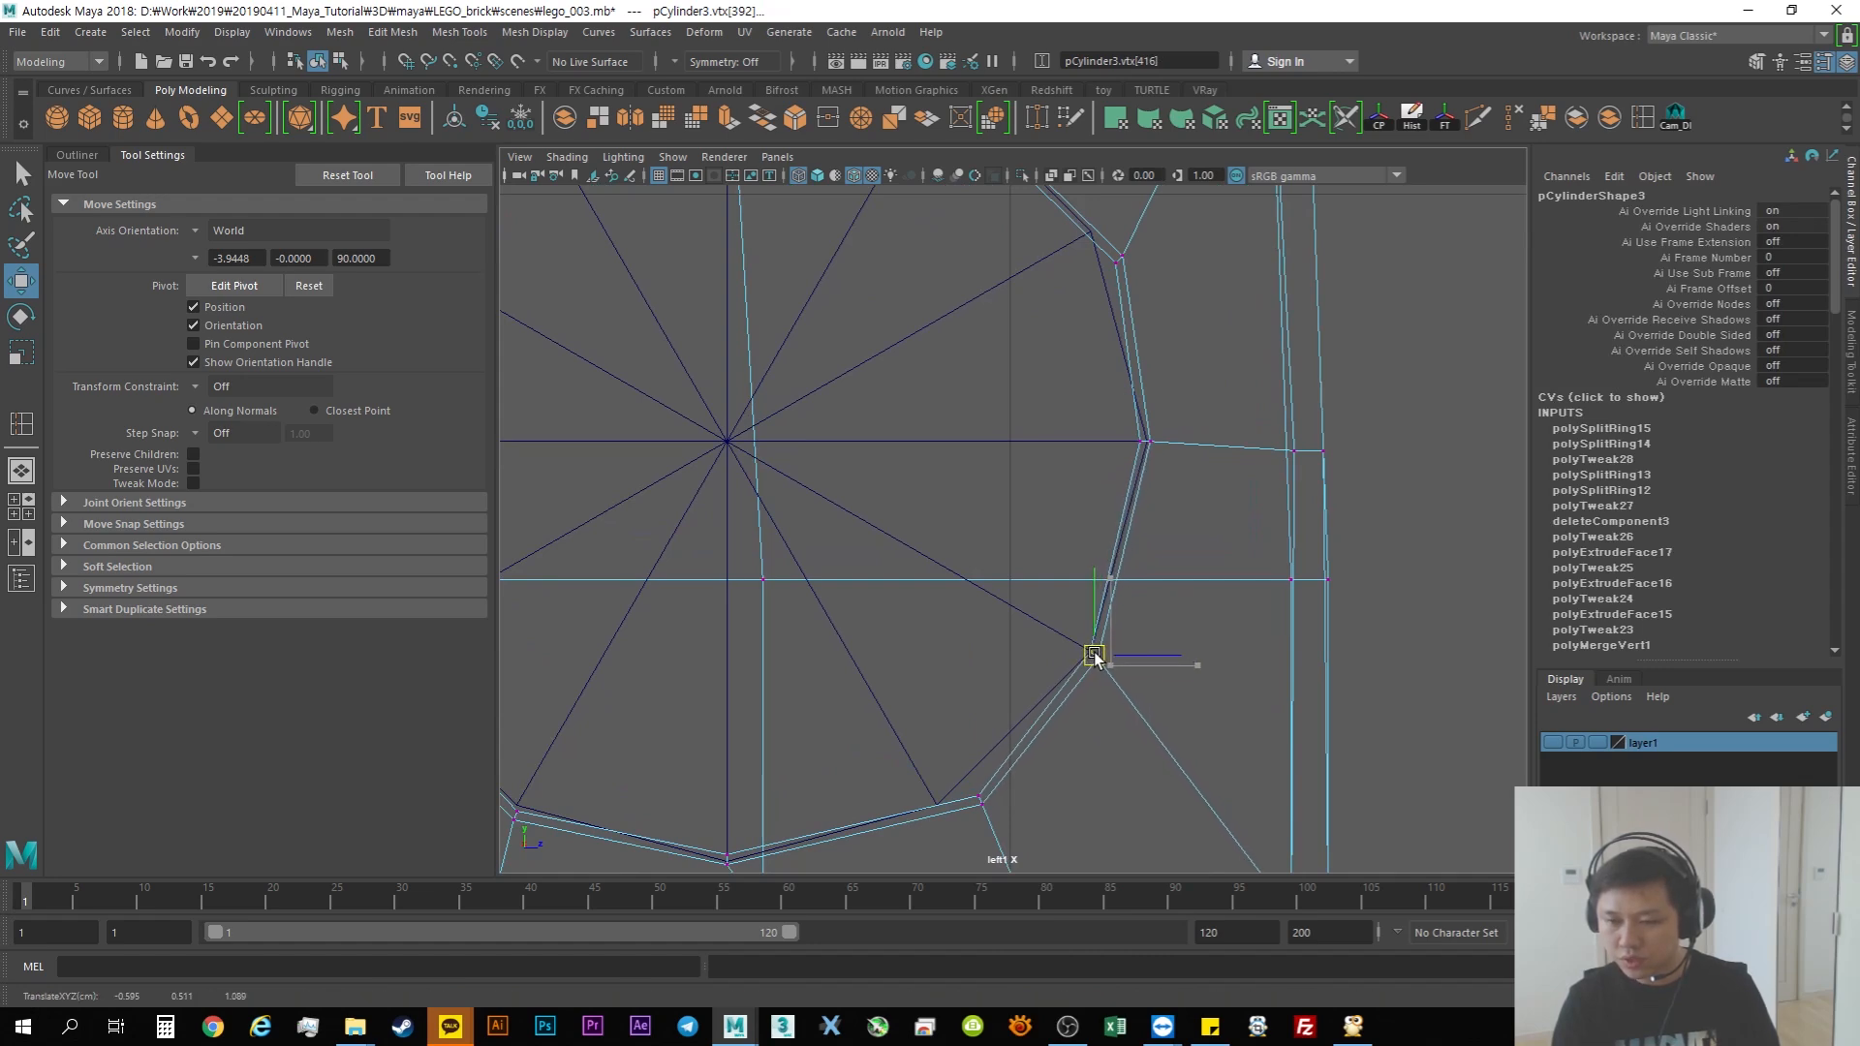
{"action": "middle_click_drag", "start_coordinate": [1145, 571], "coordinate": [1074, 512], "text": "alt"}
{"action": "right_click_drag", "start_coordinate": [1075, 512], "coordinate": [1201, 562], "text": "alt"}
{"action": "left_click_drag", "start_coordinate": [1043, 664], "coordinate": [1043, 689]}
{"action": "middle_click_drag", "start_coordinate": [1143, 289], "coordinate": [1047, 543], "text": "alt"}
{"action": "left_click_drag", "start_coordinate": [1017, 475], "coordinate": [1075, 528]}
{"action": "left_click_drag", "start_coordinate": [1049, 495], "coordinate": [1069, 503]}
{"action": "middle_click_drag", "start_coordinate": [1029, 237], "coordinate": [1057, 665], "text": "alt"}
{"action": "left_click_drag", "start_coordinate": [959, 465], "coordinate": [1036, 543]}
{"action": "left_click_drag", "start_coordinate": [1008, 503], "coordinate": [988, 428]}
{"action": "middle_click_drag", "start_coordinate": [872, 252], "coordinate": [1051, 585], "text": "alt"}
{"action": "left_click_drag", "start_coordinate": [931, 423], "coordinate": [814, 513]}
{"action": "left_click_drag", "start_coordinate": [852, 469], "coordinate": [835, 444]}
Step: Snap the vertices along the left half of the lower hole to the guide cylinder's corners
{"action": "middle_click_drag", "start_coordinate": [835, 445], "coordinate": [1330, 591], "text": "alt"}
{"action": "left_click_drag", "start_coordinate": [959, 436], "coordinate": [853, 523]}
{"action": "middle_click_drag", "start_coordinate": [895, 477], "coordinate": [1378, 381], "text": "alt"}
{"action": "left_click_drag", "start_coordinate": [842, 489], "coordinate": [930, 582]}
{"action": "left_click_drag", "start_coordinate": [889, 540], "coordinate": [938, 507]}
{"action": "middle_click_drag", "start_coordinate": [951, 523], "coordinate": [1181, 334], "text": "alt"}
{"action": "left_click_drag", "start_coordinate": [794, 610], "coordinate": [891, 707]}
{"action": "left_click_drag", "start_coordinate": [847, 664], "coordinate": [860, 636]}
{"action": "middle_click_drag", "start_coordinate": [860, 636], "coordinate": [1049, 225], "text": "alt"}
{"action": "left_click_drag", "start_coordinate": [901, 610], "coordinate": [989, 707]}
{"action": "middle_click_drag", "start_coordinate": [988, 765], "coordinate": [919, 315], "text": "alt"}
{"action": "left_click_drag", "start_coordinate": [959, 621], "coordinate": [1047, 708]}
{"action": "left_click_drag", "start_coordinate": [1019, 652], "coordinate": [1013, 660]}
Step: Snap the remaining bottom and side vertices of the lower hole to the guide cylinder and return to object selection
{"action": "middle_click_drag", "start_coordinate": [1217, 764], "coordinate": [981, 465], "text": "alt"}
{"action": "left_click_drag", "start_coordinate": [1046, 625], "coordinate": [1134, 717]}
{"action": "left_click_drag", "start_coordinate": [1095, 667], "coordinate": [1092, 682]}
{"action": "middle_click_drag", "start_coordinate": [1337, 707], "coordinate": [1042, 614], "text": "alt"}
{"action": "middle_click_drag", "start_coordinate": [1322, 635], "coordinate": [989, 673], "text": "alt"}
{"action": "left_click_drag", "start_coordinate": [1260, 543], "coordinate": [1163, 639]}
{"action": "left_click_drag", "start_coordinate": [1212, 590], "coordinate": [1176, 626]}
{"action": "right_click_drag", "start_coordinate": [1260, 484], "coordinate": [1138, 436], "text": "alt"}
{"action": "middle_click_drag", "start_coordinate": [1137, 436], "coordinate": [1138, 578], "text": "alt"}
{"action": "left_click_drag", "start_coordinate": [921, 531], "coordinate": [1008, 591]}
{"action": "left_click_drag", "start_coordinate": [1025, 561], "coordinate": [950, 523]}
{"action": "left_click_drag", "start_coordinate": [1017, 611], "coordinate": [932, 841]}
{"action": "key", "text": "v"}
{"action": "left_click_drag", "start_coordinate": [1052, 713], "coordinate": [977, 678]}
{"action": "middle_click_drag", "start_coordinate": [1024, 429], "coordinate": [983, 633], "text": "alt"}
{"action": "key", "text": "F8"}
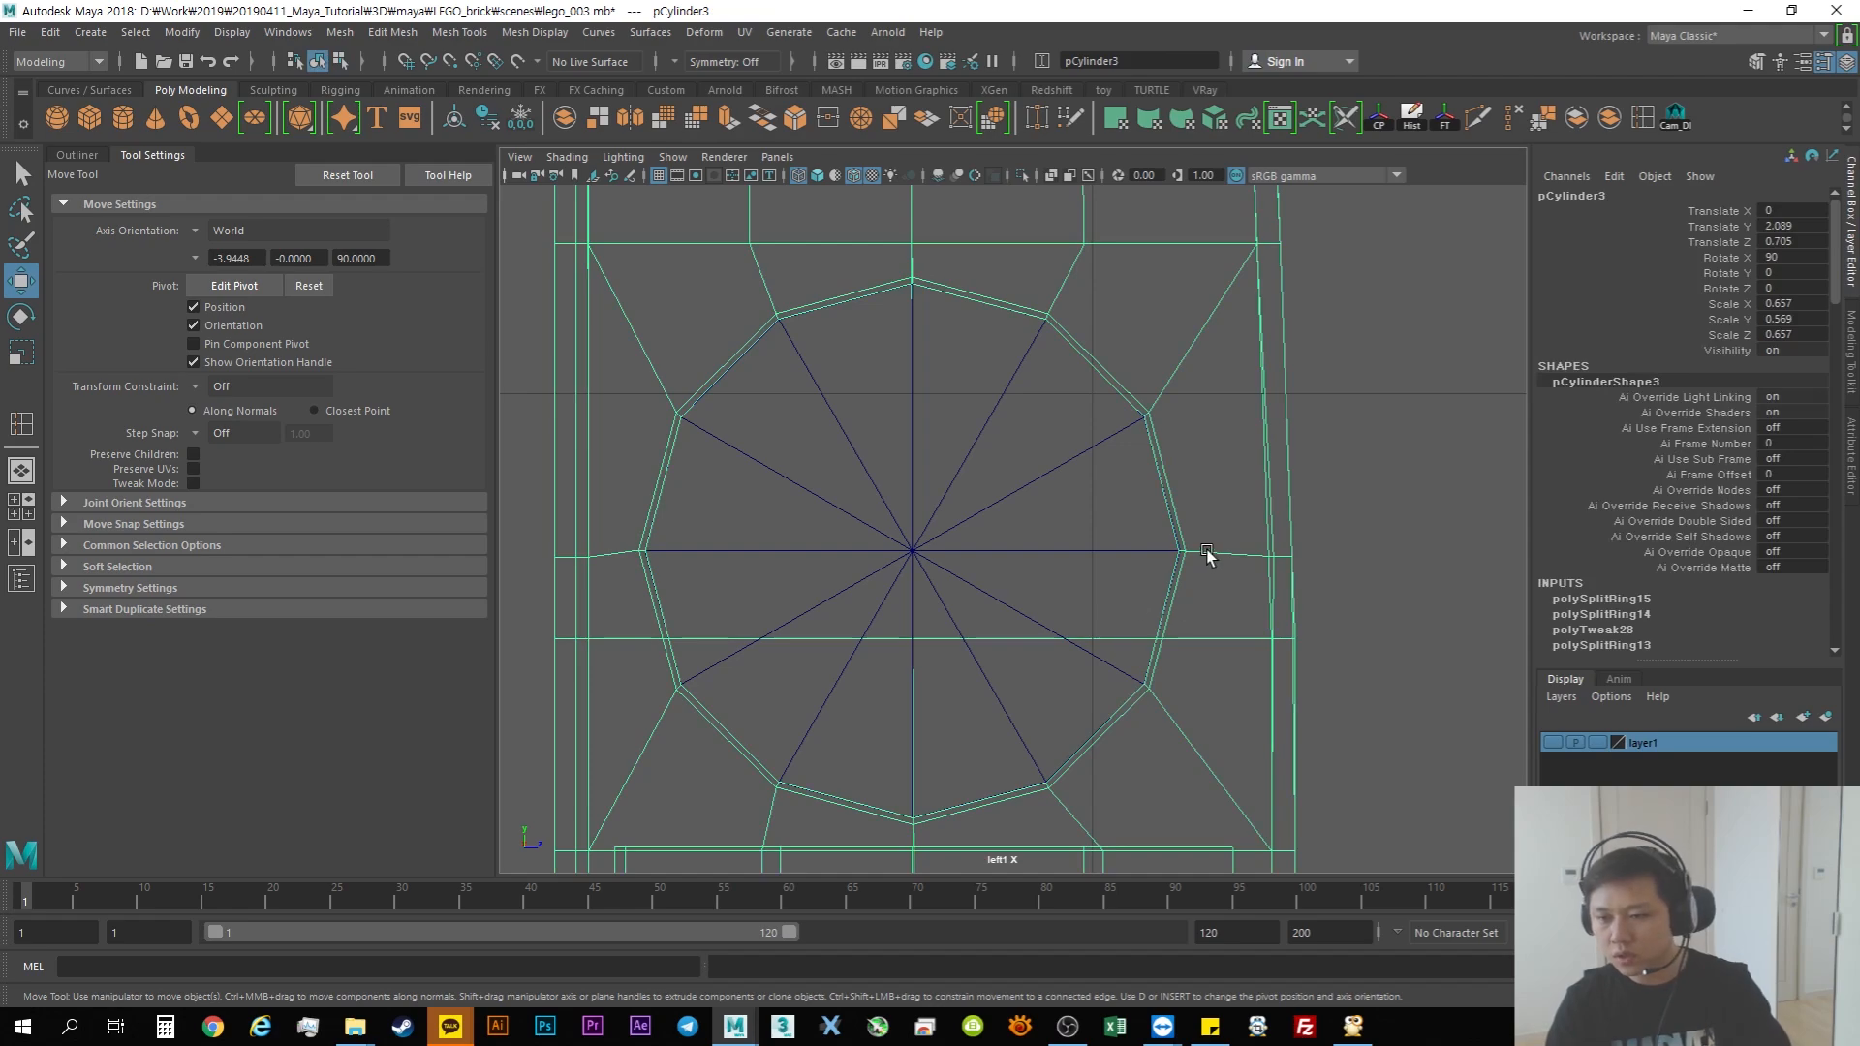
Step: Preview the leg smoothed in perspective and examine the roundness of the lower hole from several angles
{"action": "key", "text": "3"}
{"action": "key", "text": "space"}
{"action": "key", "text": "space"}
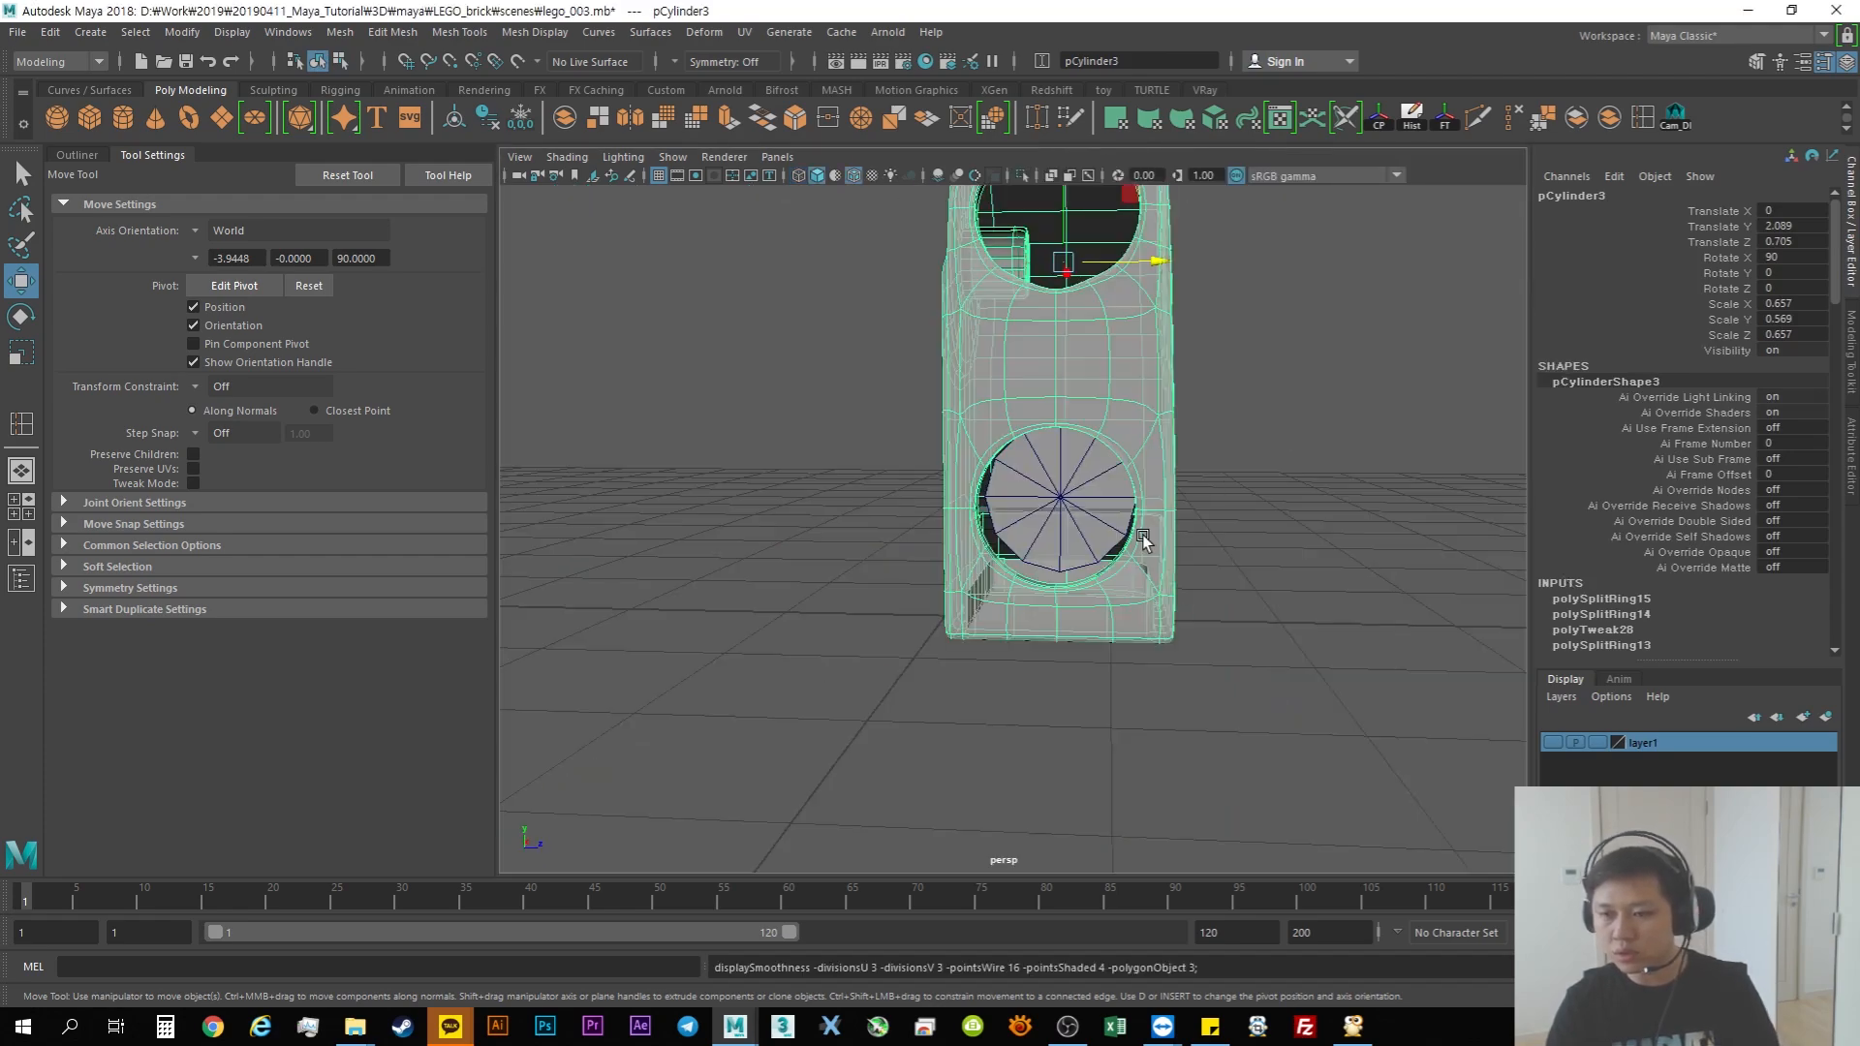
{"action": "left_click_drag", "start_coordinate": [1147, 544], "coordinate": [939, 561], "text": "alt"}
{"action": "right_click_drag", "start_coordinate": [938, 561], "coordinate": [1042, 494], "text": "alt"}
{"action": "left_click_drag", "start_coordinate": [1042, 494], "coordinate": [1251, 550], "text": "alt"}
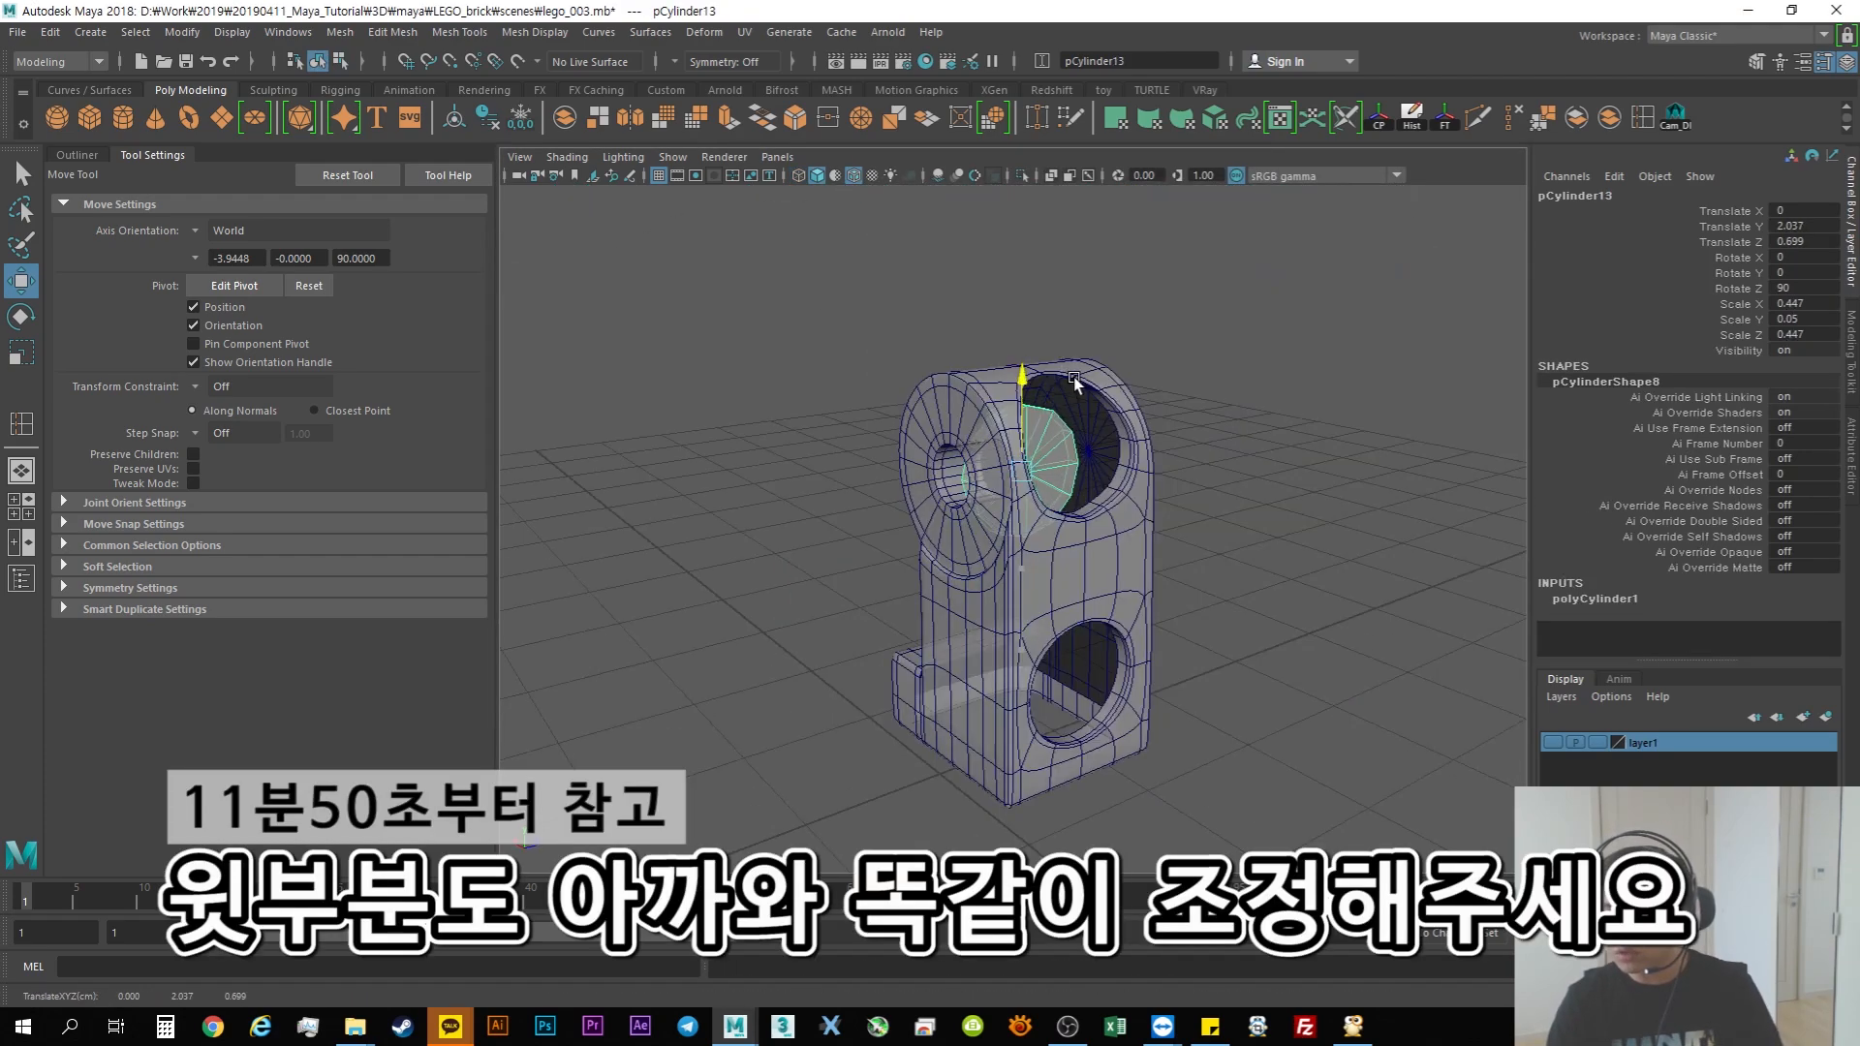
Step: Raise the guide cylinder to the upper hole's centre, at about 2.3 in Translate Y, with the leg's smooth preview off
{"action": "left_click_drag", "start_coordinate": [979, 697], "coordinate": [1035, 700], "text": "alt"}
{"action": "key", "text": "space"}
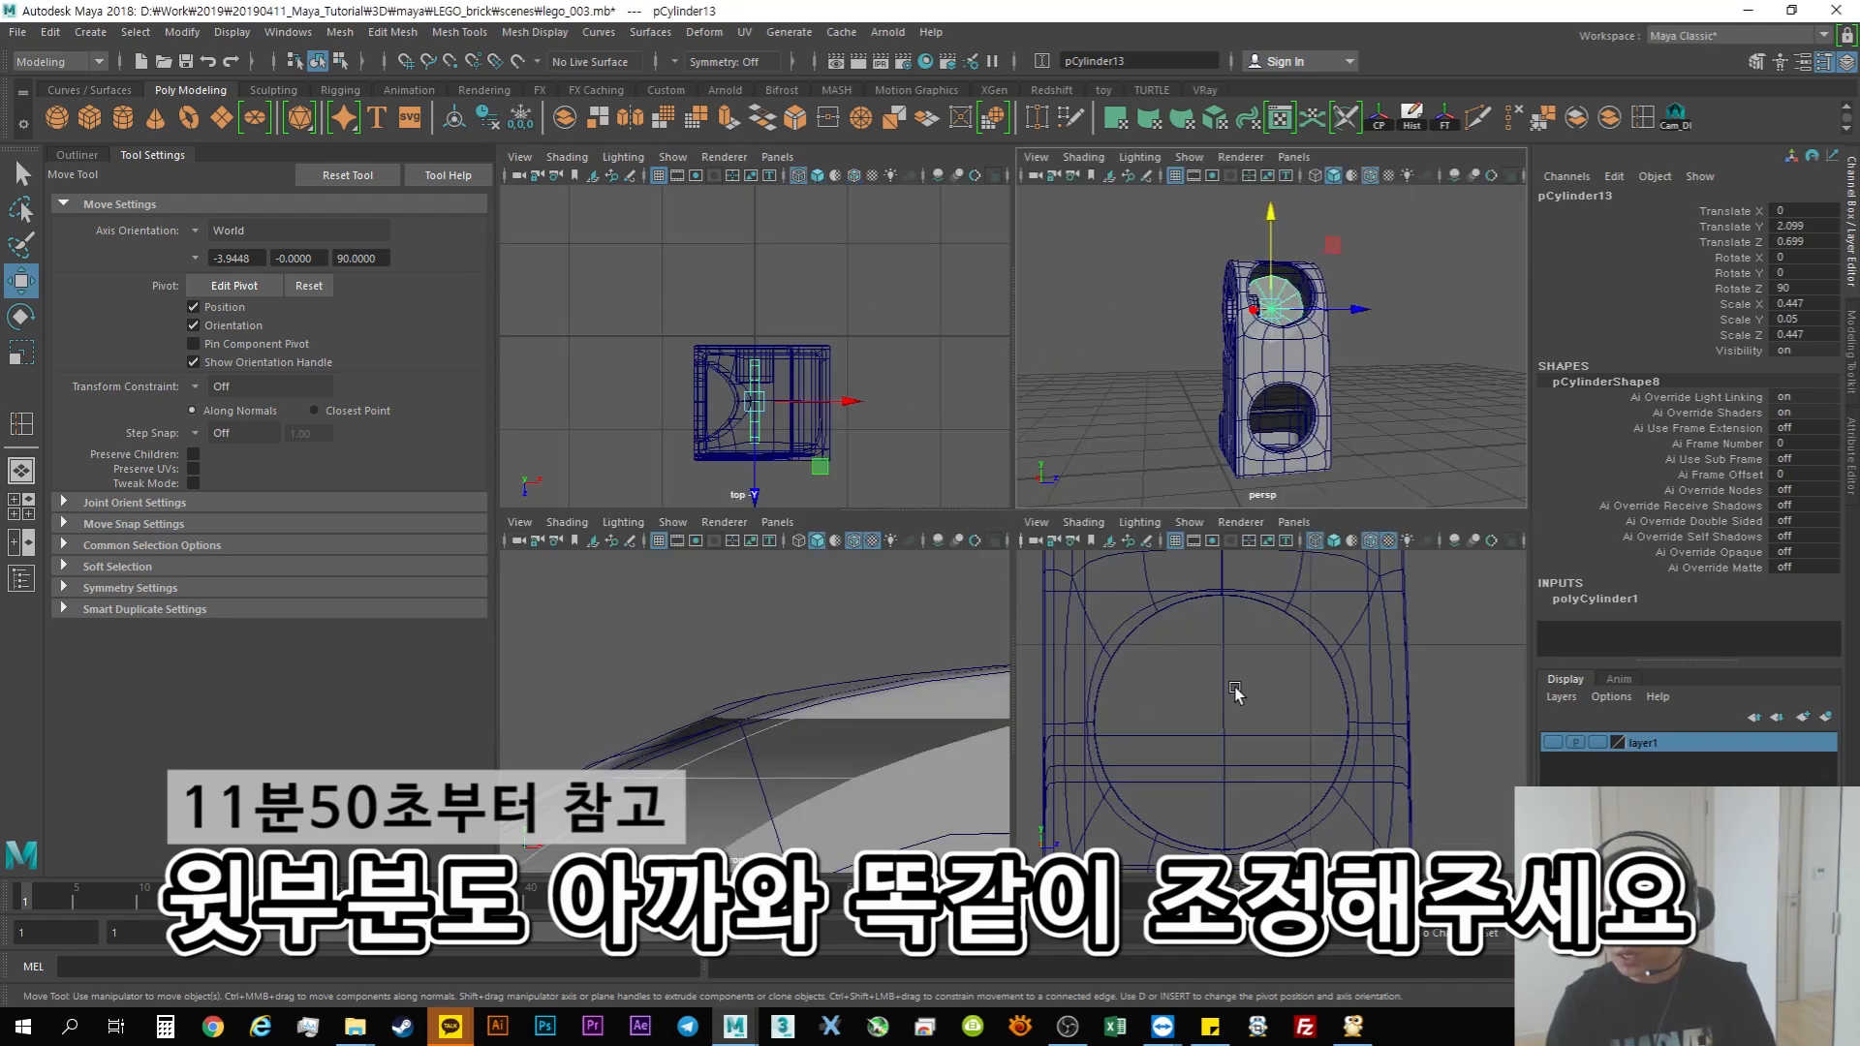
{"action": "key", "text": "space"}
{"action": "left_click_drag", "start_coordinate": [955, 512], "coordinate": [968, 416]}
{"action": "key", "text": "1"}
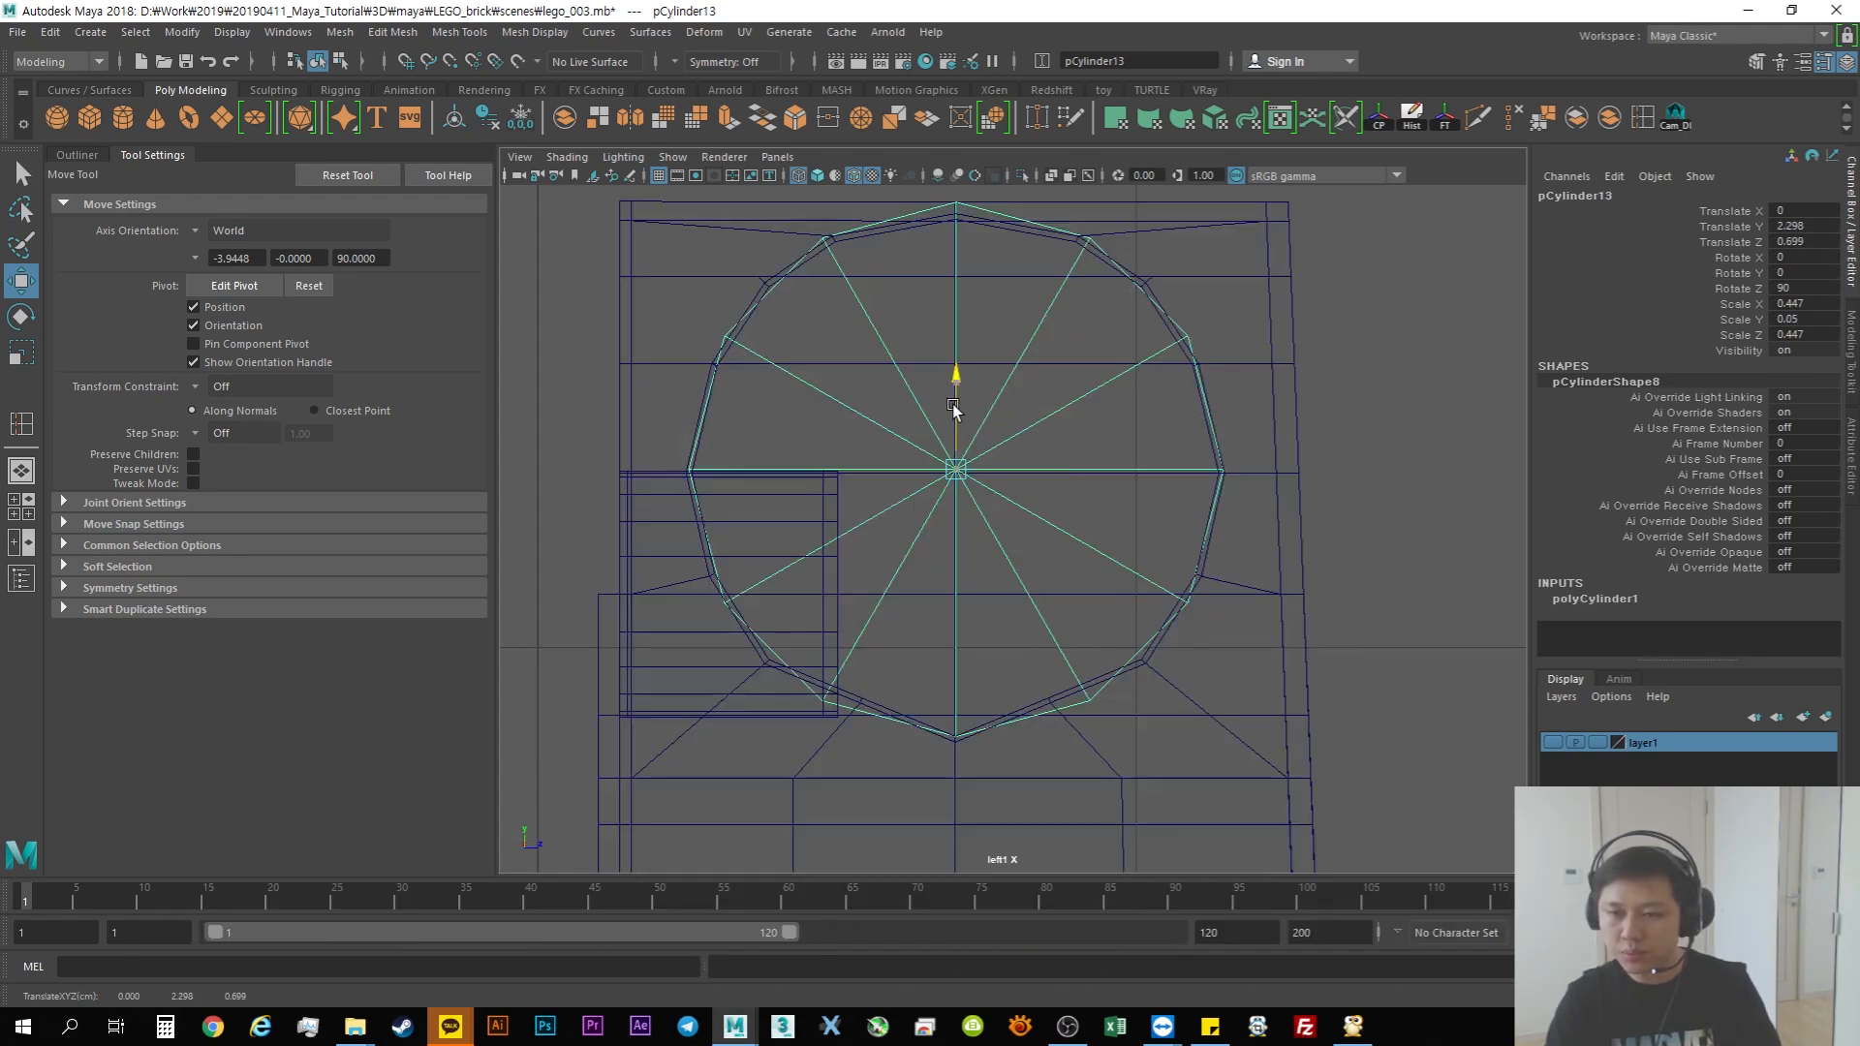
{"action": "left_click_drag", "start_coordinate": [967, 404], "coordinate": [967, 404]}
Step: Switch the leg to vertex editing and align the upper hole's vertices with the guide cylinder's corners
{"action": "middle_click_drag", "start_coordinate": [1225, 420], "coordinate": [1148, 451], "text": "alt"}
{"action": "left_click", "coordinate": [1167, 498]}
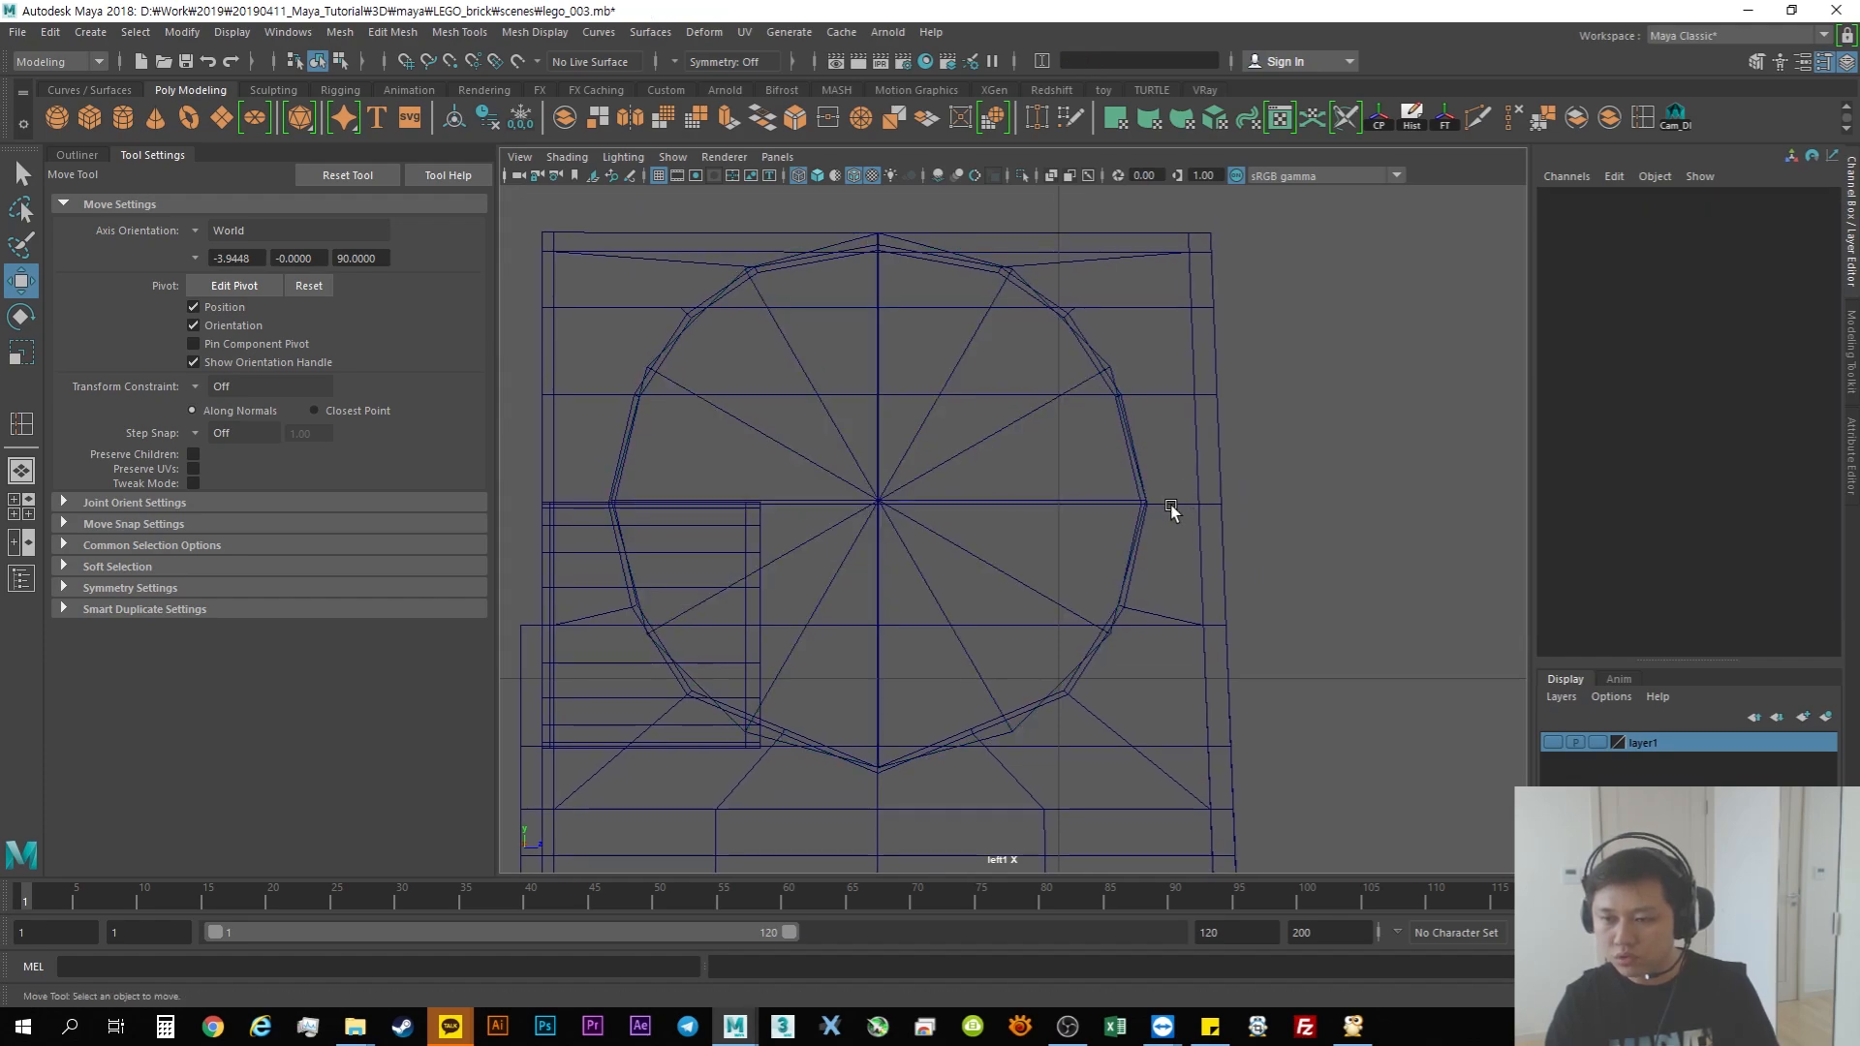
{"action": "left_click", "coordinate": [1171, 504]}
{"action": "right_click_drag", "start_coordinate": [1177, 496], "coordinate": [1328, 544]}
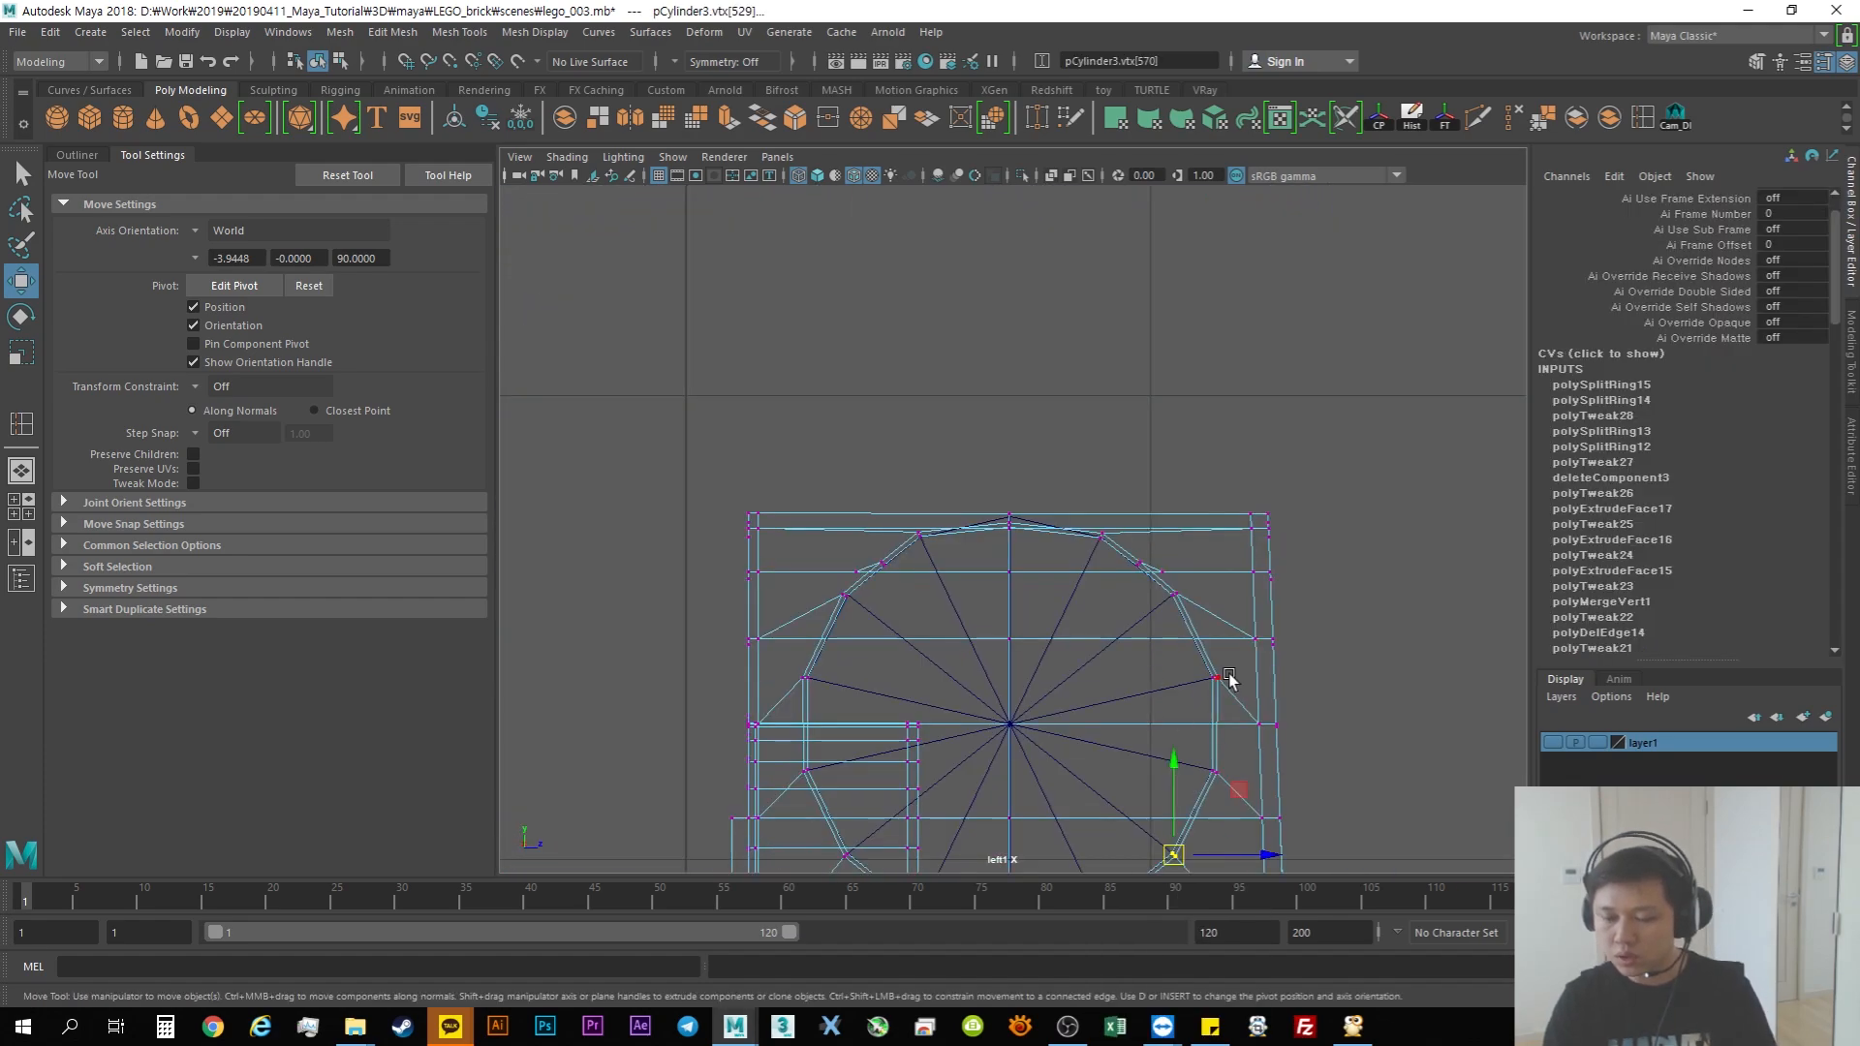
{"action": "middle_click_drag", "start_coordinate": [1138, 671], "coordinate": [1102, 543], "text": "alt"}
Step: Examine the leg's curved top profile in front view and select the vertices at the upper hole's rim
{"action": "key", "text": "space"}
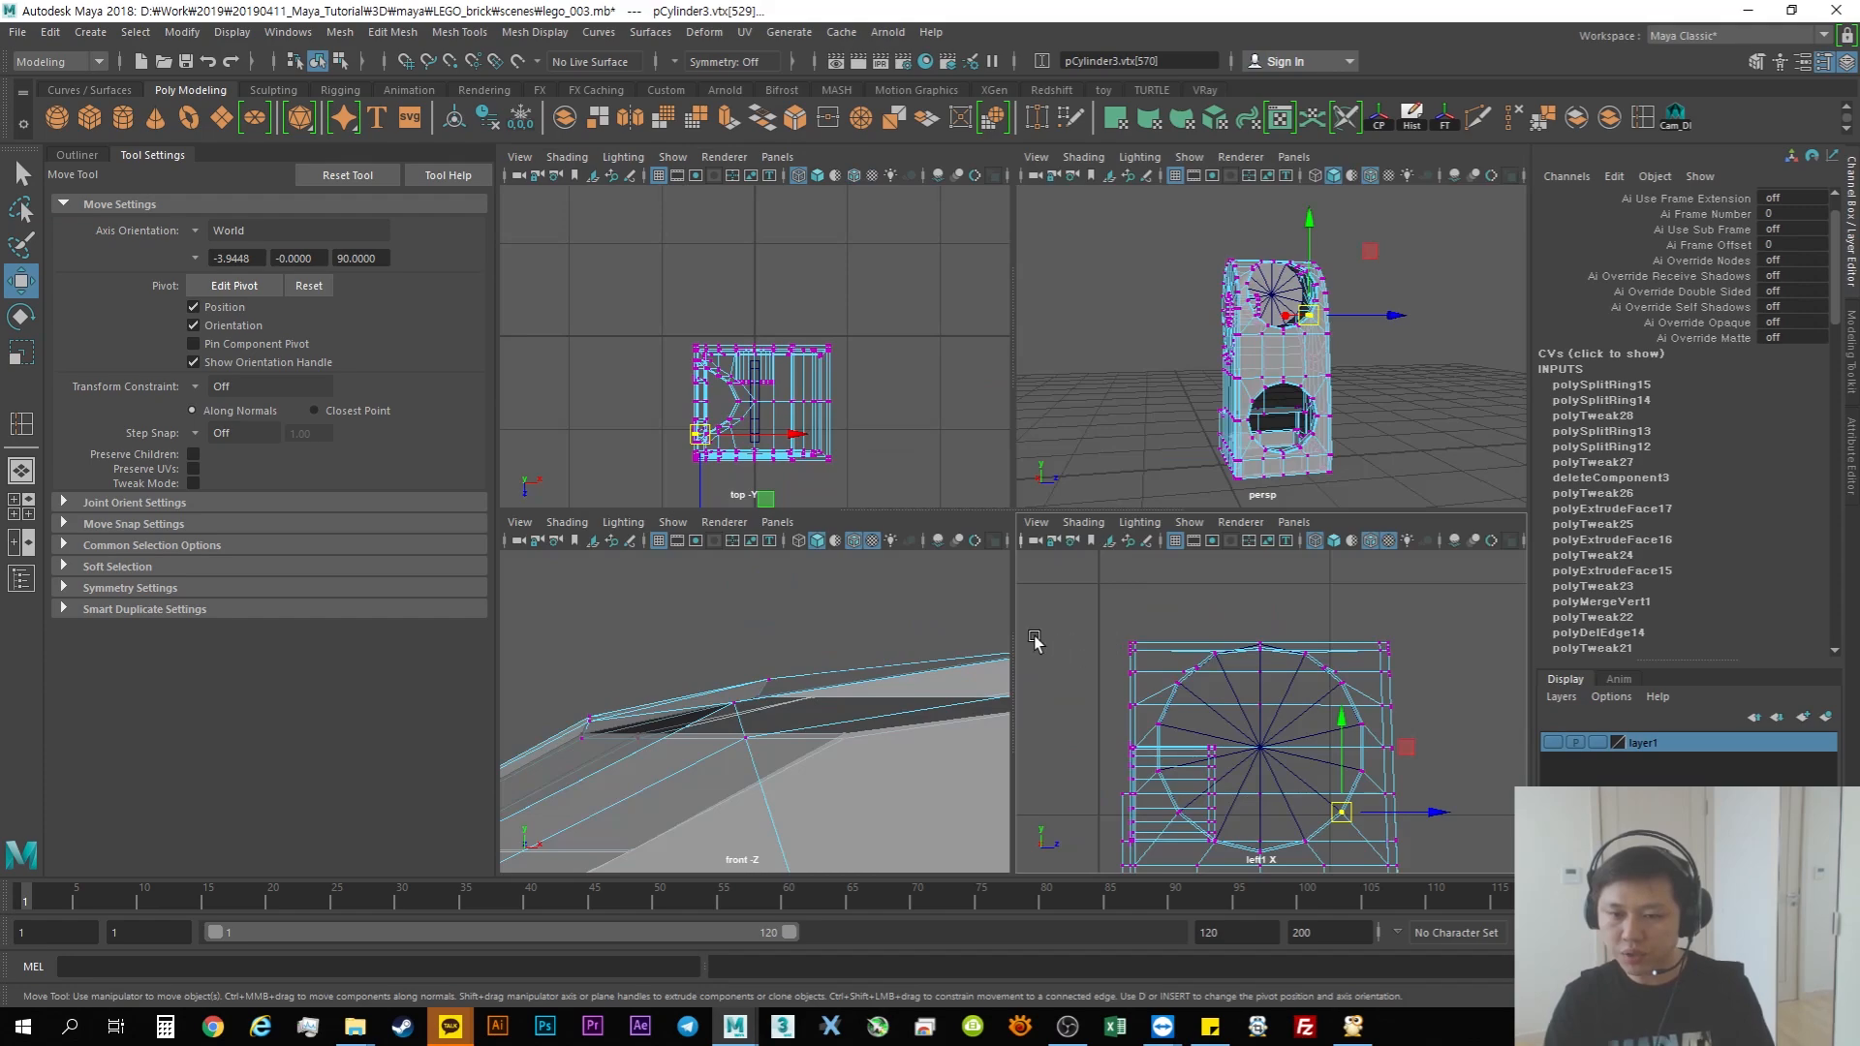
{"action": "key", "text": "space"}
{"action": "middle_click_drag", "start_coordinate": [814, 729], "coordinate": [1147, 619], "text": "alt"}
{"action": "right_click_drag", "start_coordinate": [1146, 619], "coordinate": [1088, 635], "text": "alt"}
{"action": "middle_click_drag", "start_coordinate": [998, 657], "coordinate": [1134, 594], "text": "alt"}
{"action": "right_click_drag", "start_coordinate": [839, 565], "coordinate": [1188, 615], "text": "alt"}
{"action": "middle_click_drag", "start_coordinate": [1188, 614], "coordinate": [1084, 581], "text": "alt"}
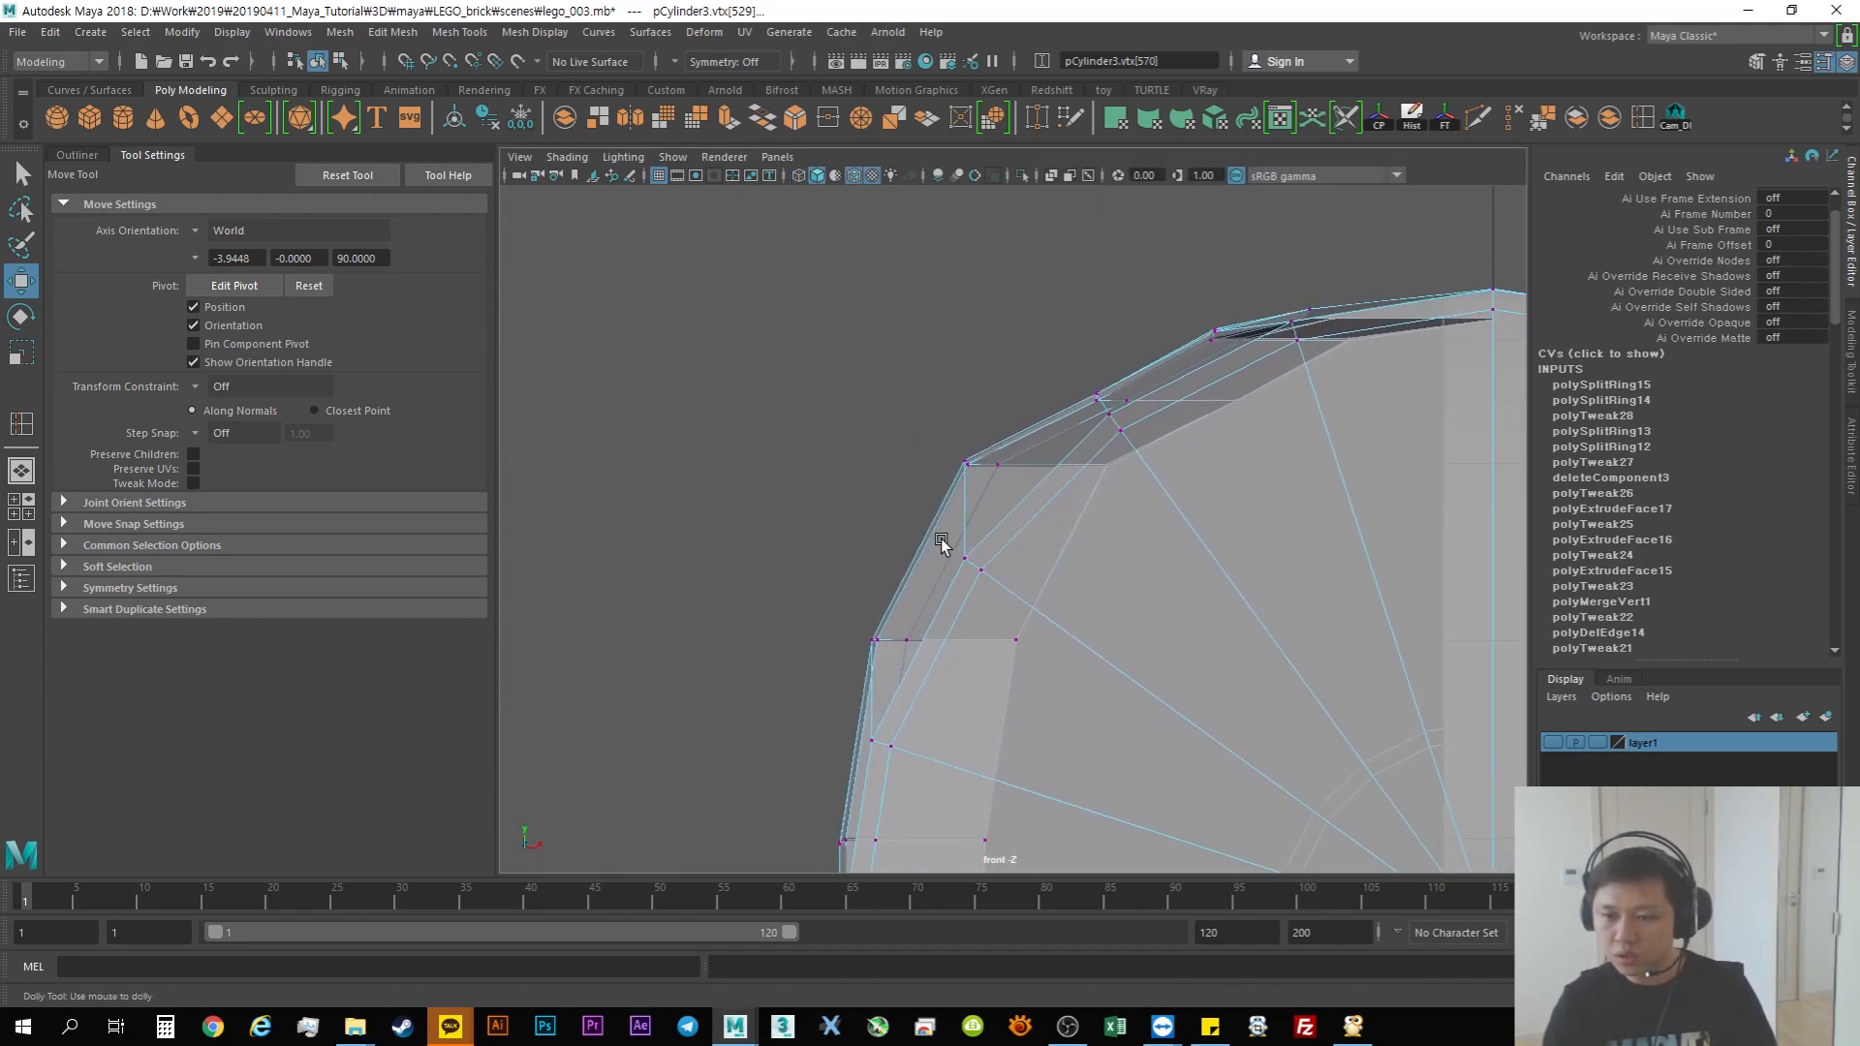
{"action": "right_click_drag", "start_coordinate": [938, 538], "coordinate": [1017, 533], "text": "alt"}
{"action": "left_click_drag", "start_coordinate": [965, 479], "coordinate": [969, 480]}
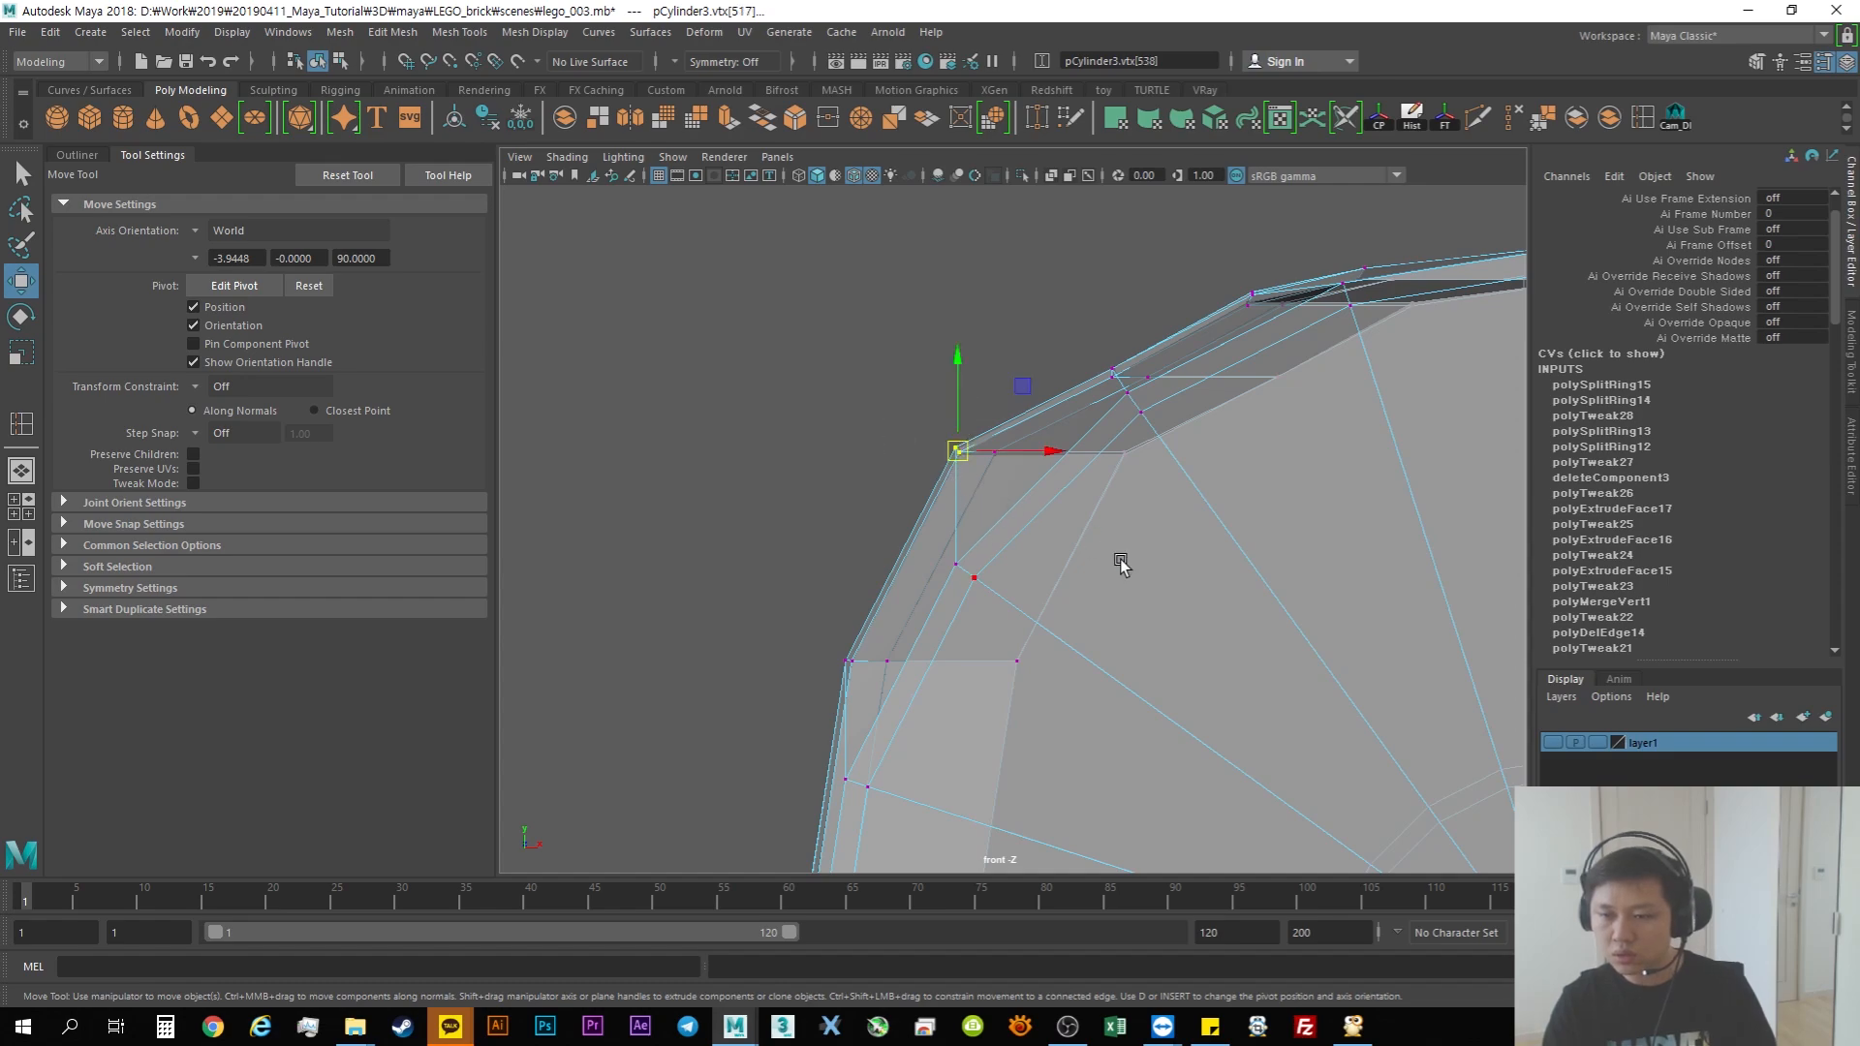
{"action": "left_click_drag", "start_coordinate": [831, 376], "coordinate": [1007, 488]}
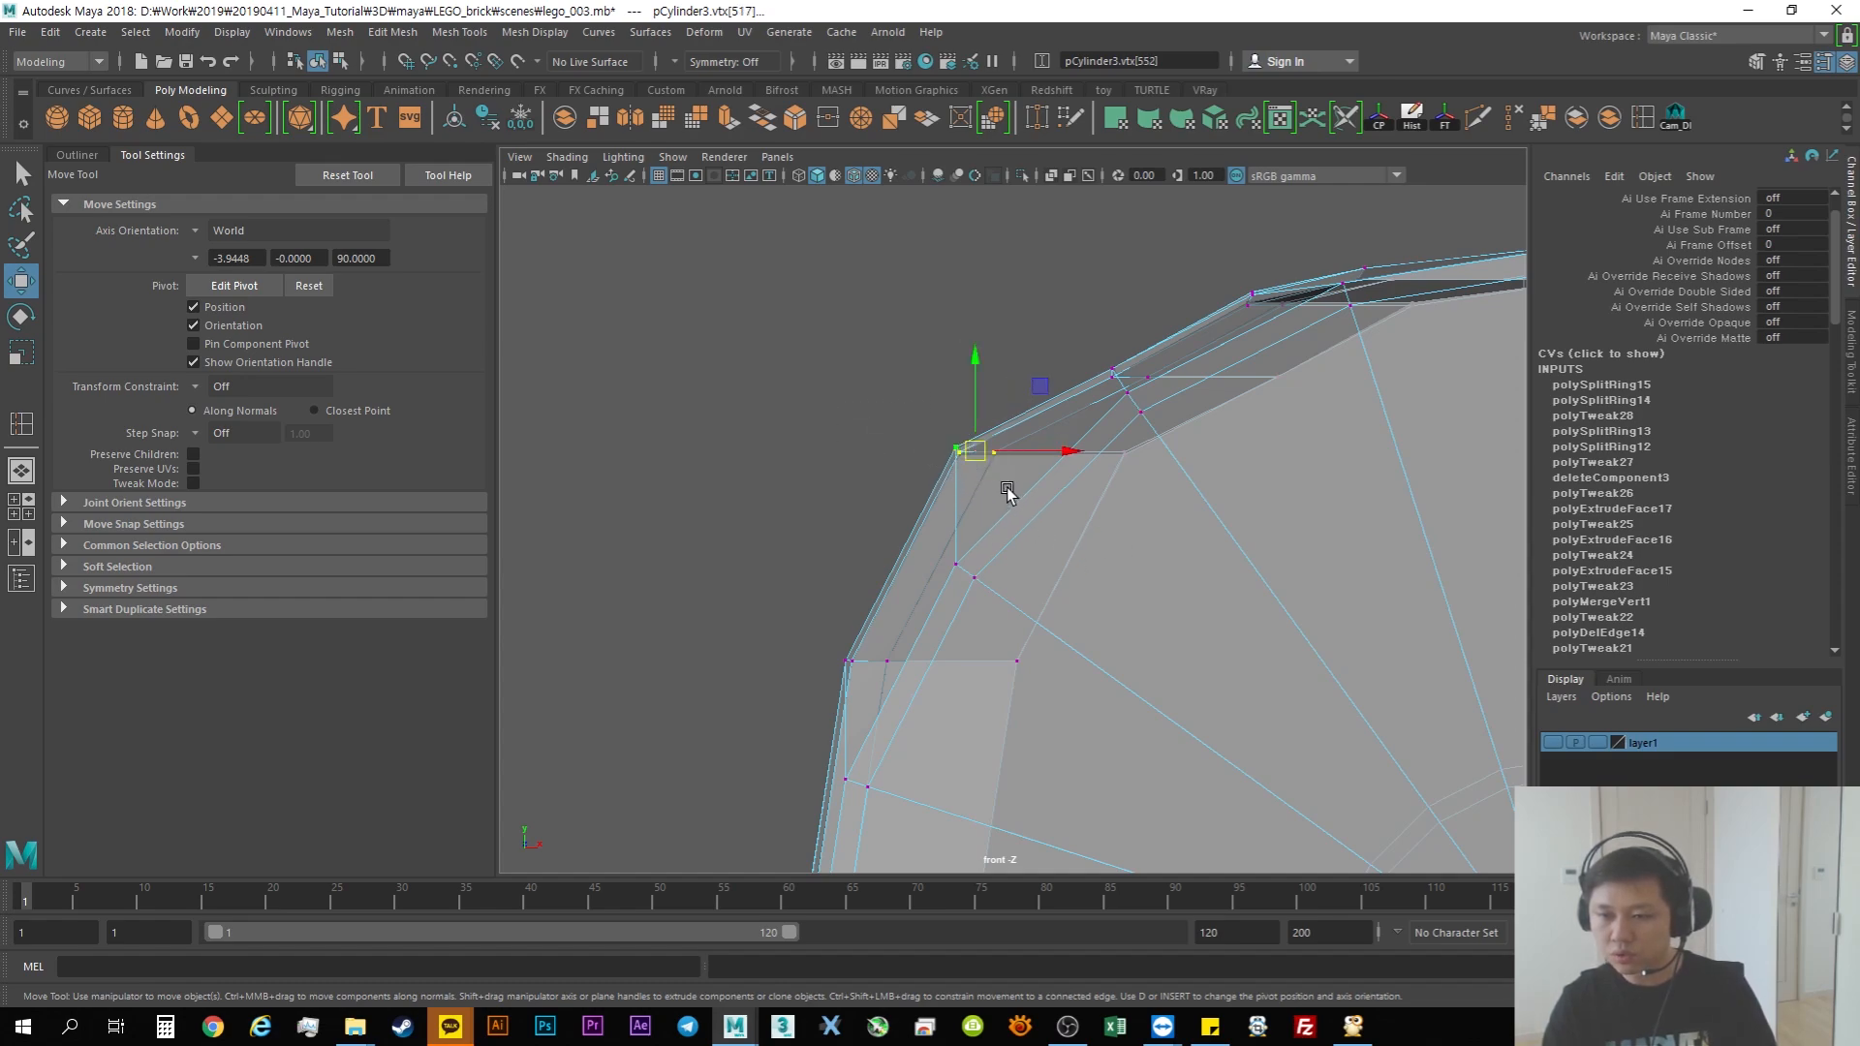
{"action": "key", "text": "space"}
{"action": "key", "text": "space"}
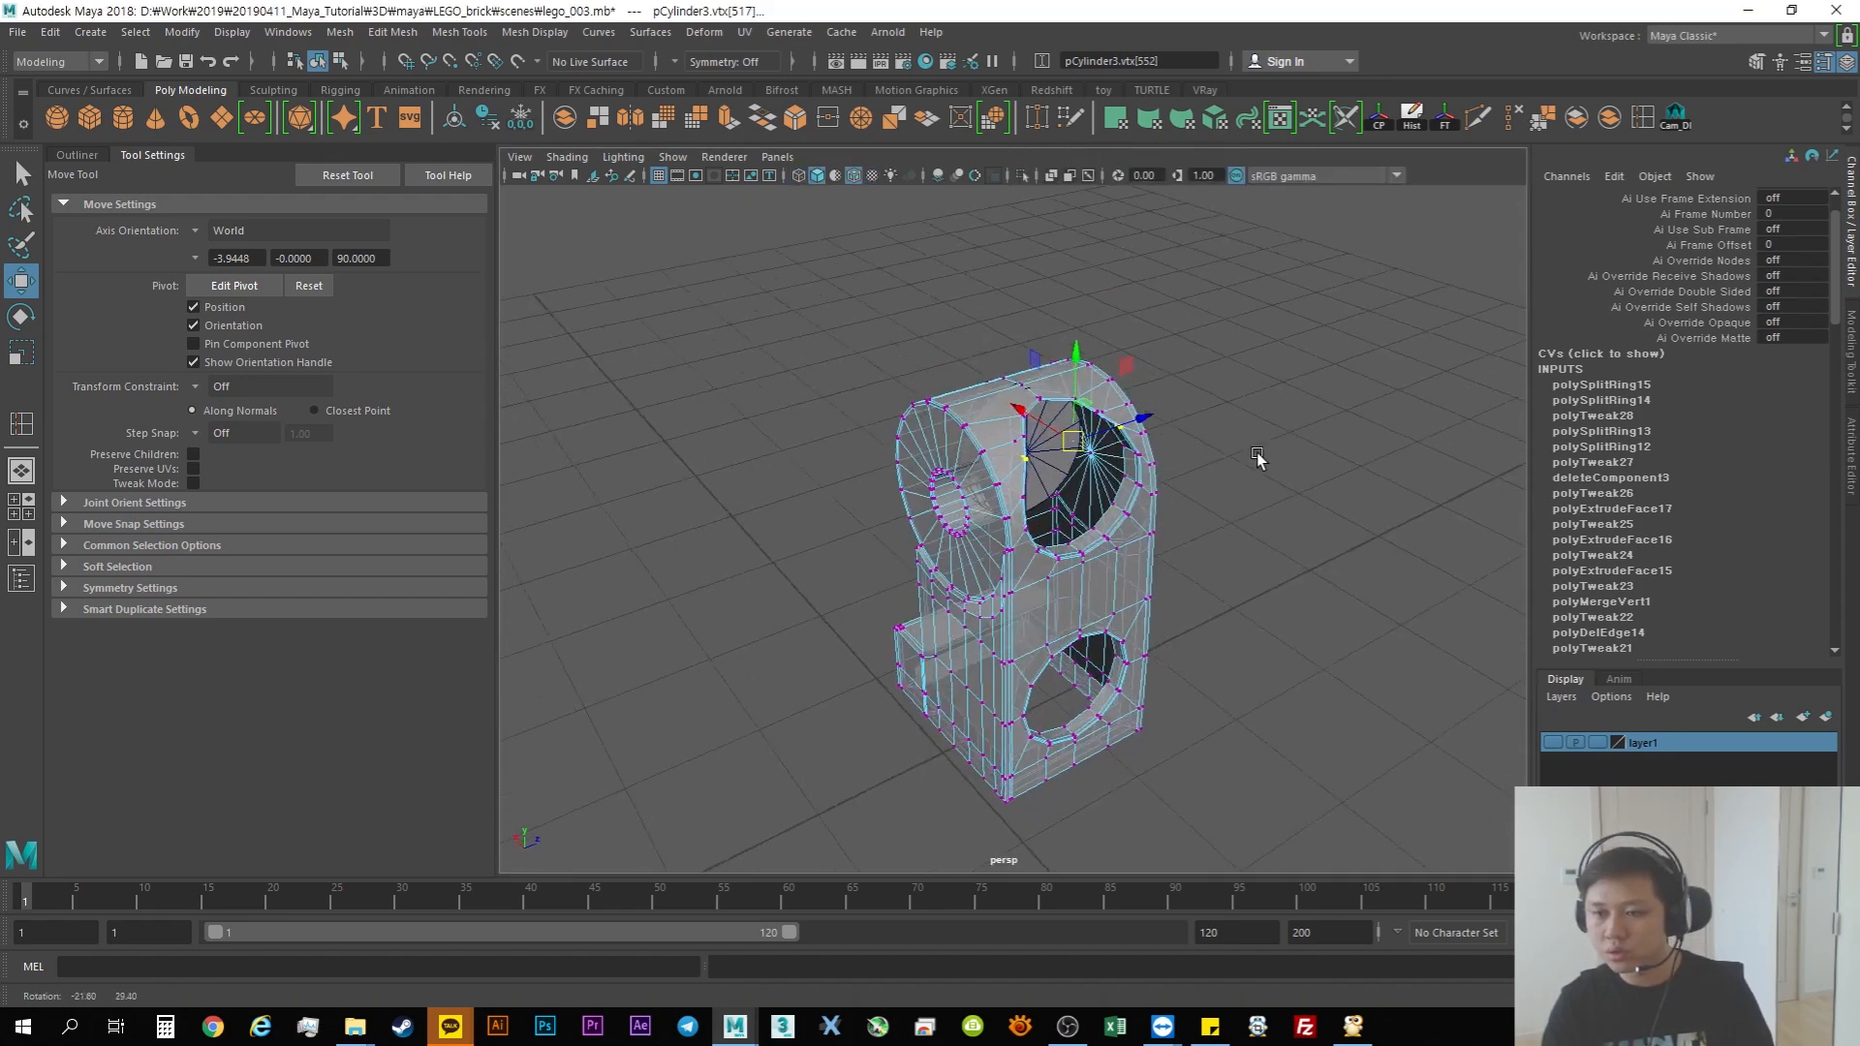
Step: Delete the rings of inner faces around the upper hole's rim
{"action": "right_click_drag", "start_coordinate": [1258, 461], "coordinate": [1354, 494], "text": "alt"}
{"action": "left_click_drag", "start_coordinate": [1354, 494], "coordinate": [1146, 527], "text": "alt"}
{"action": "right_click_drag", "start_coordinate": [1147, 496], "coordinate": [1146, 558]}
{"action": "double_click", "coordinate": [1144, 538]}
{"action": "double_click", "coordinate": [1290, 591]}
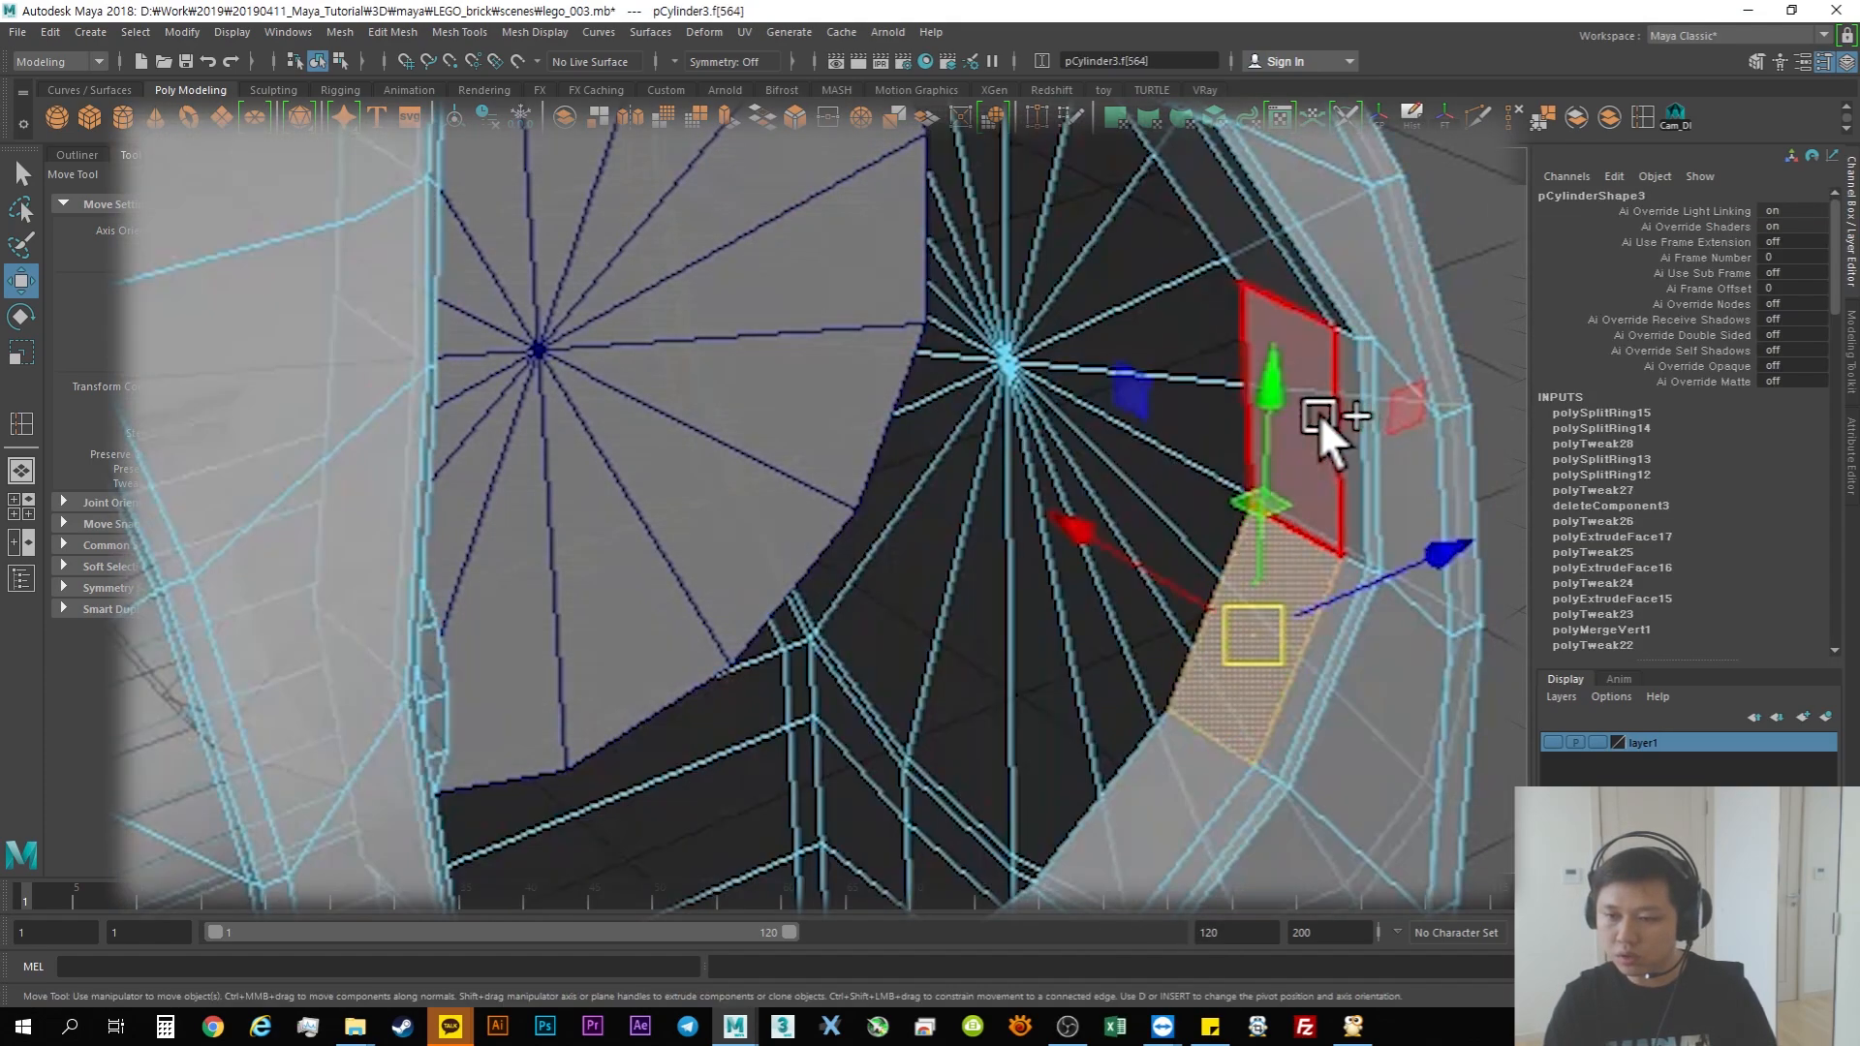
{"action": "key", "text": "Delete"}
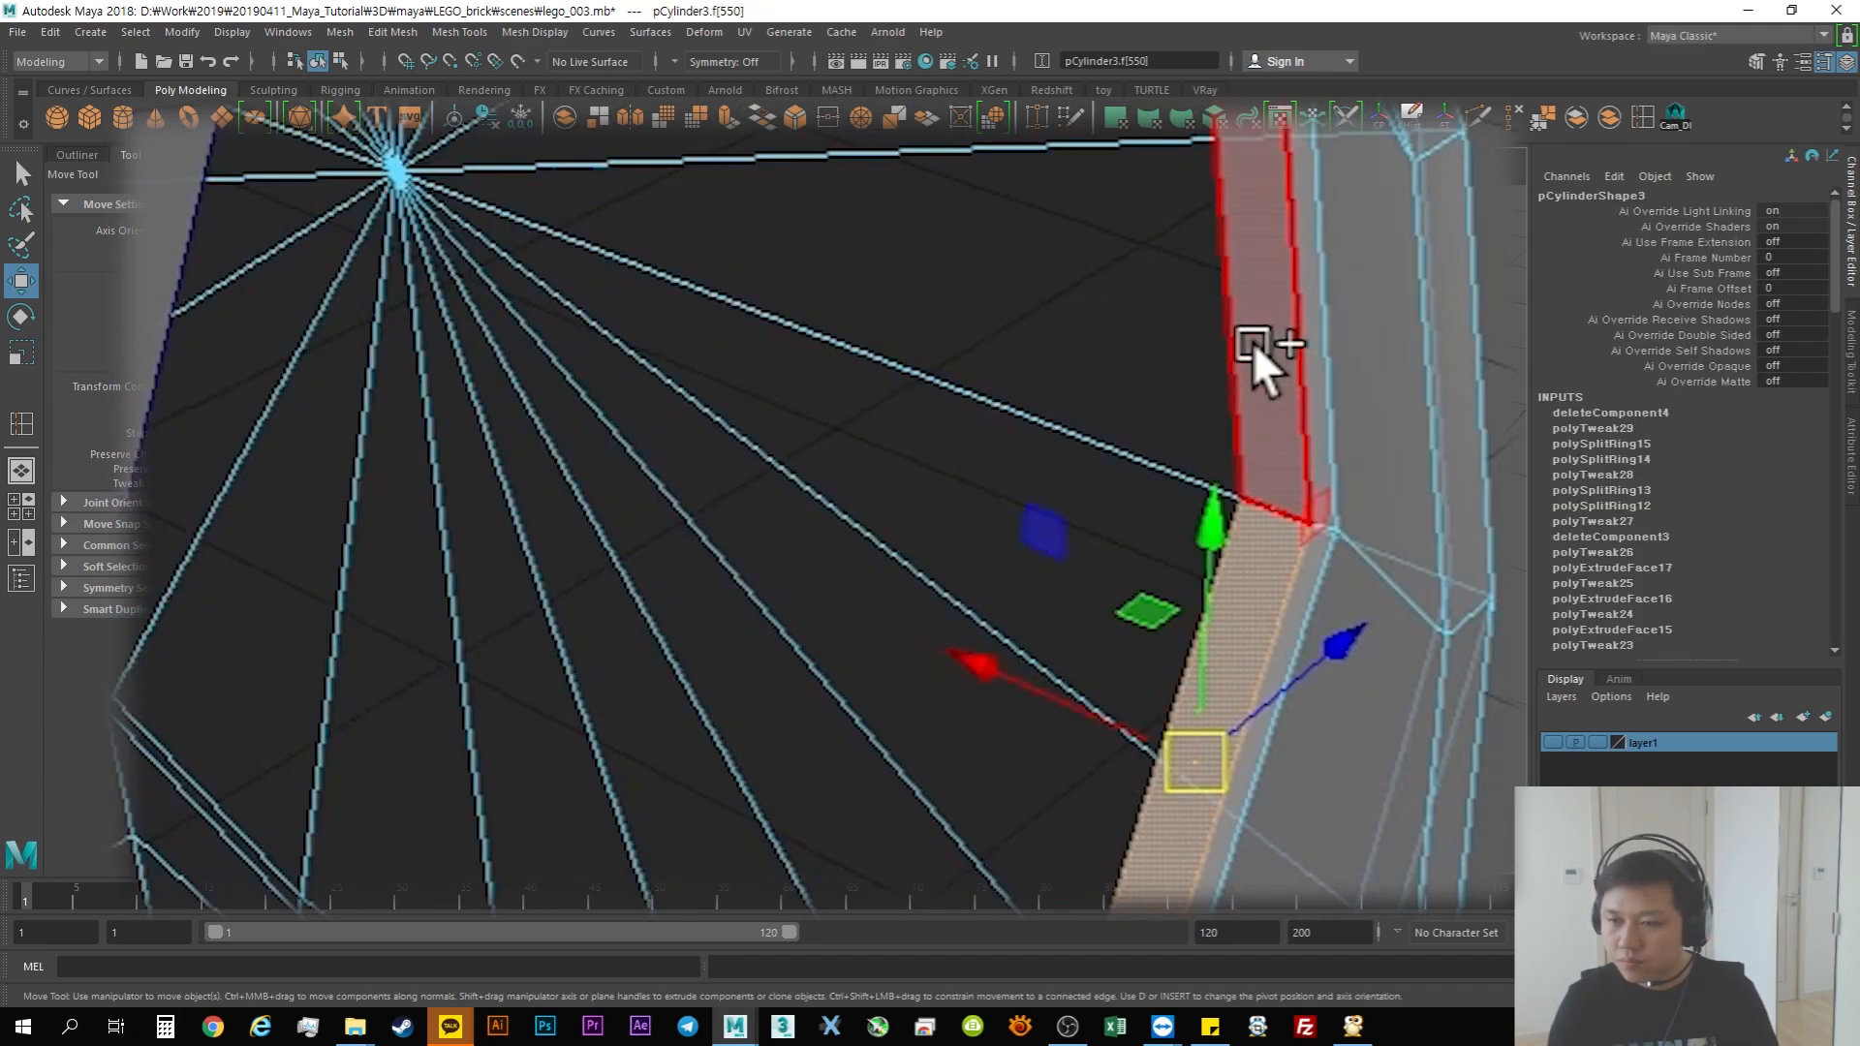
{"action": "double_click", "coordinate": [1253, 341], "text": "shift"}
{"action": "key", "text": "Delete"}
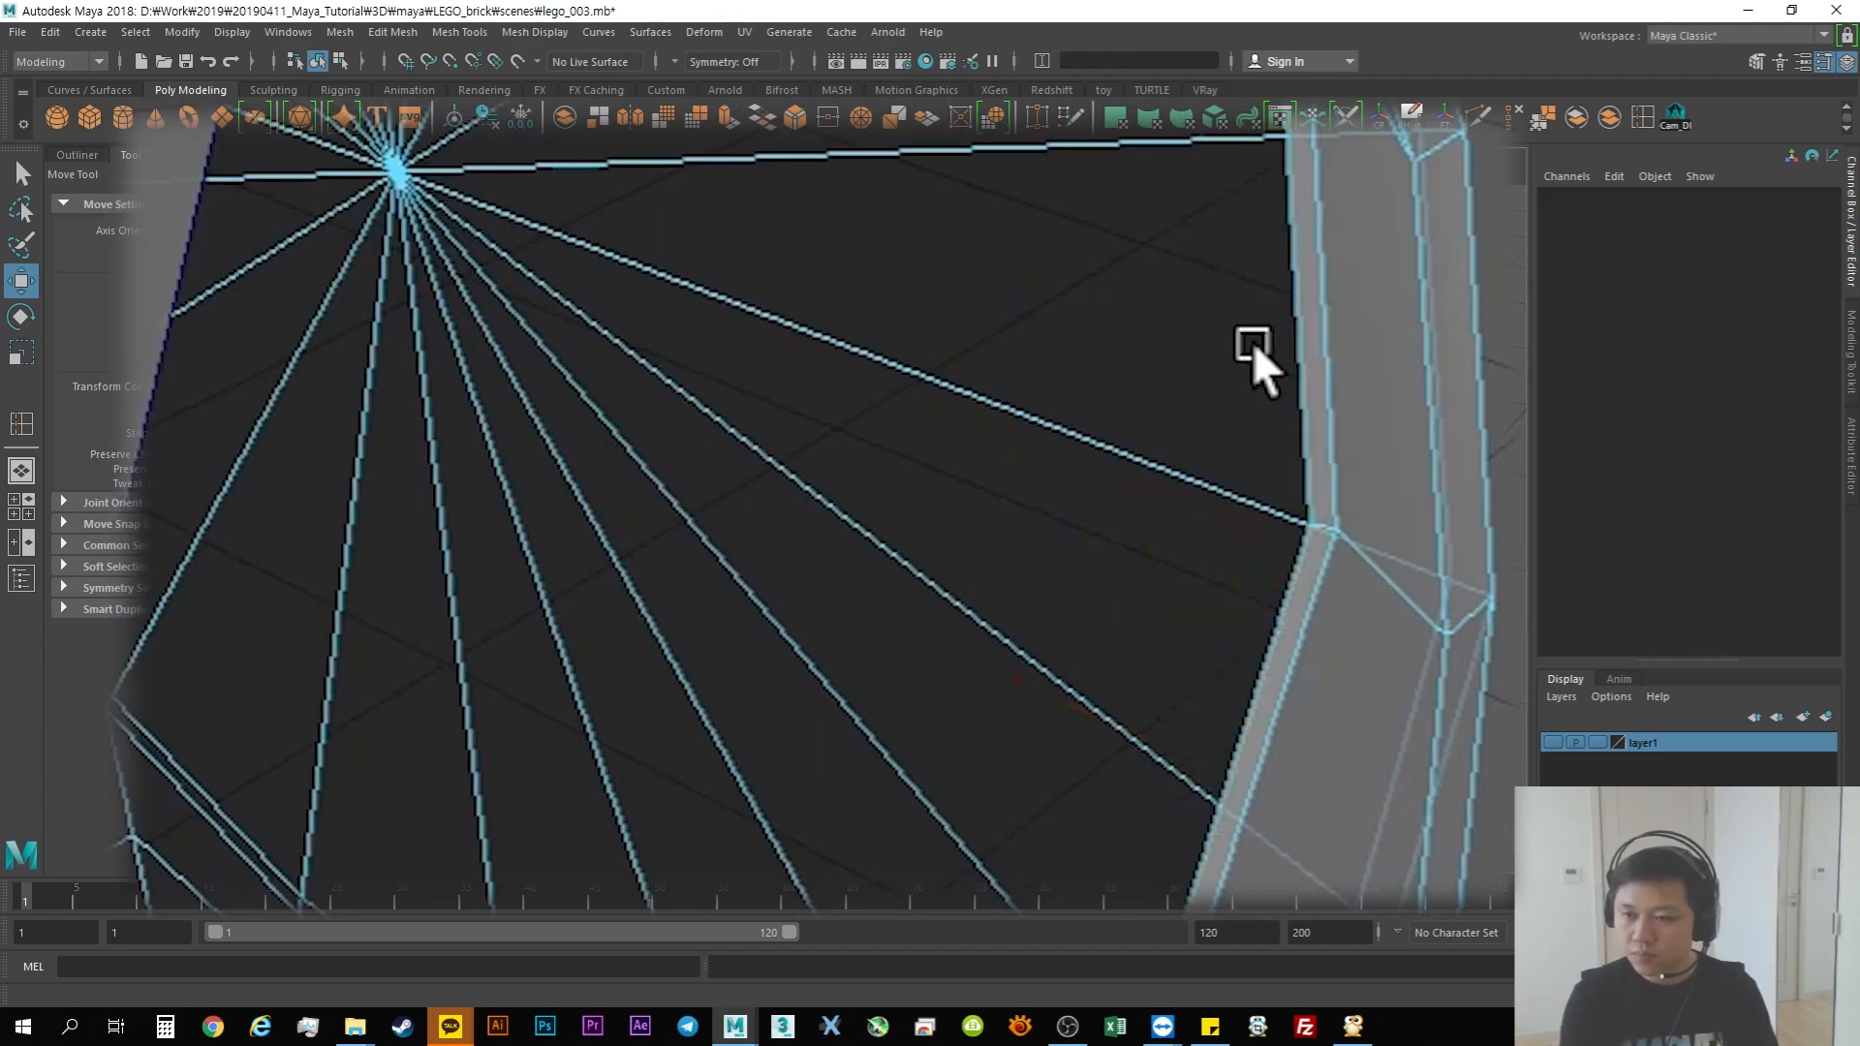
Step: Shift the upper hole's rim vertices in front view to follow the leg's curved outline, and check them in smooth preview
{"action": "left_click", "coordinate": [1311, 426]}
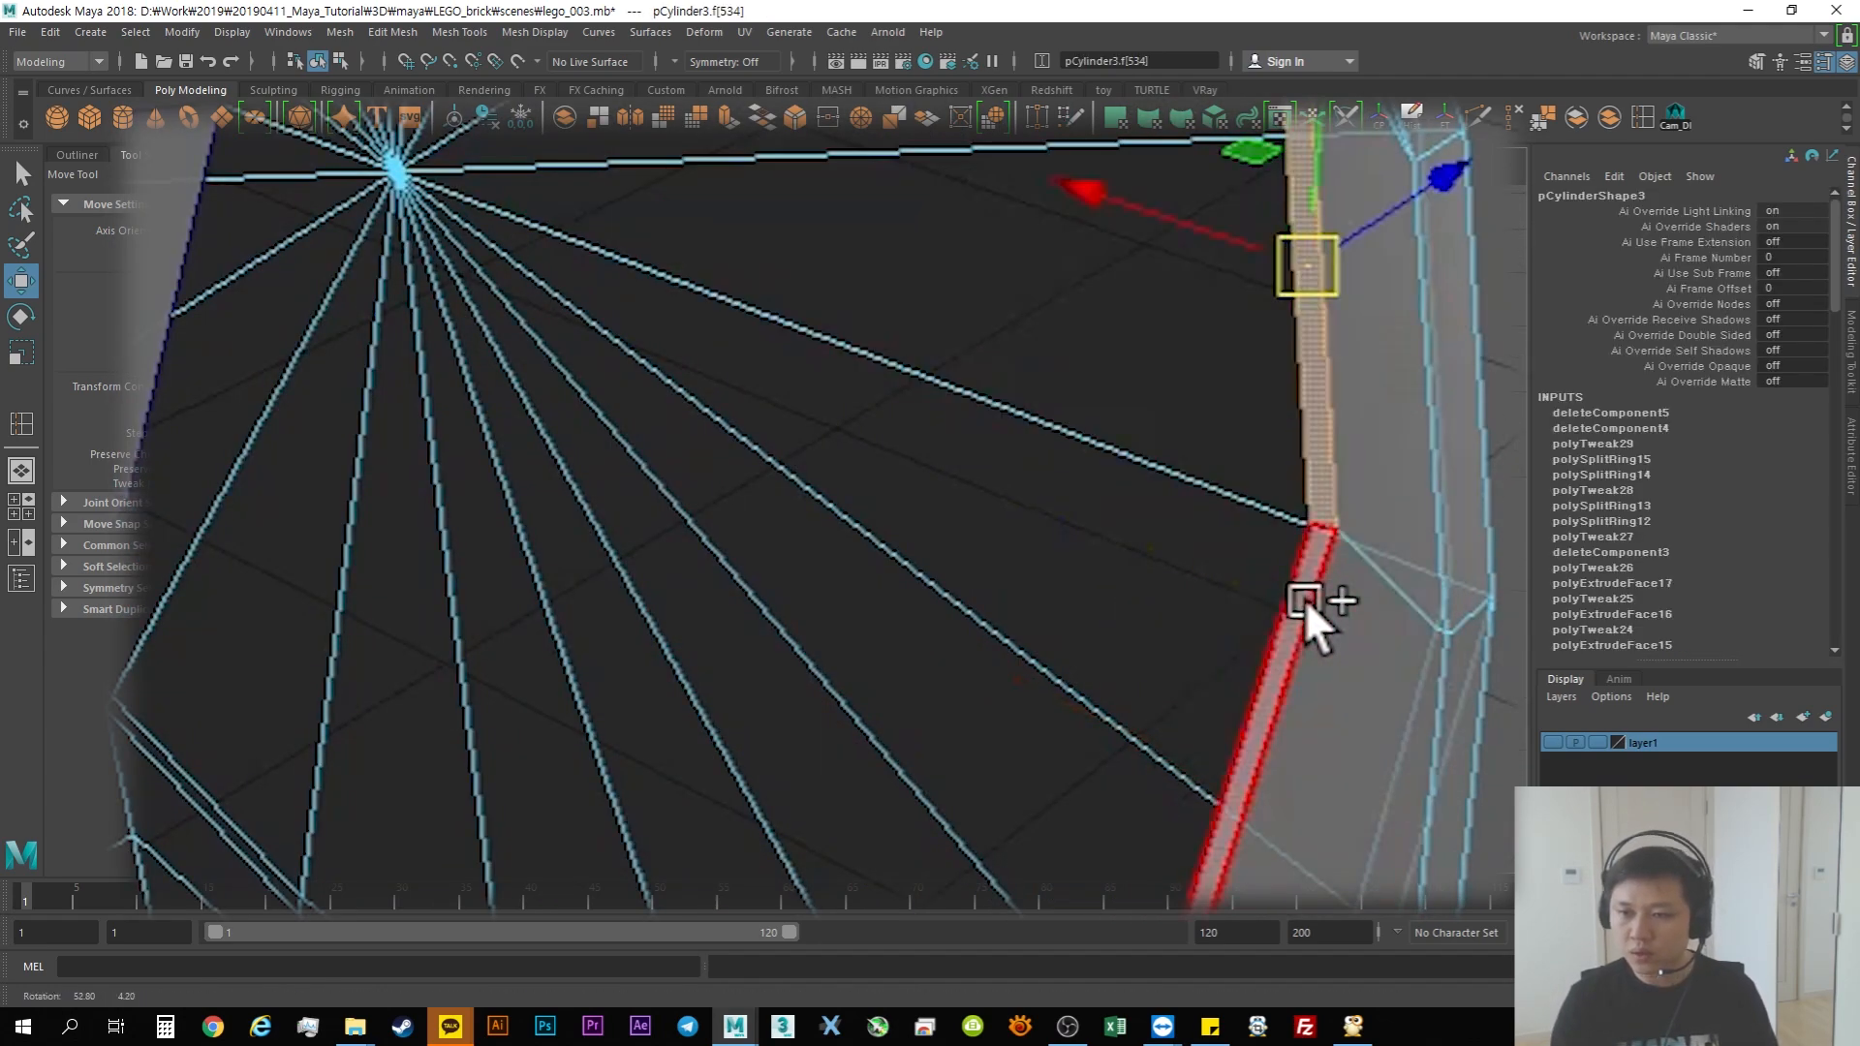
{"action": "left_click_drag", "start_coordinate": [1424, 581], "coordinate": [510, 461], "text": "alt"}
{"action": "left_click_drag", "start_coordinate": [949, 616], "coordinate": [1004, 579], "text": "alt"}
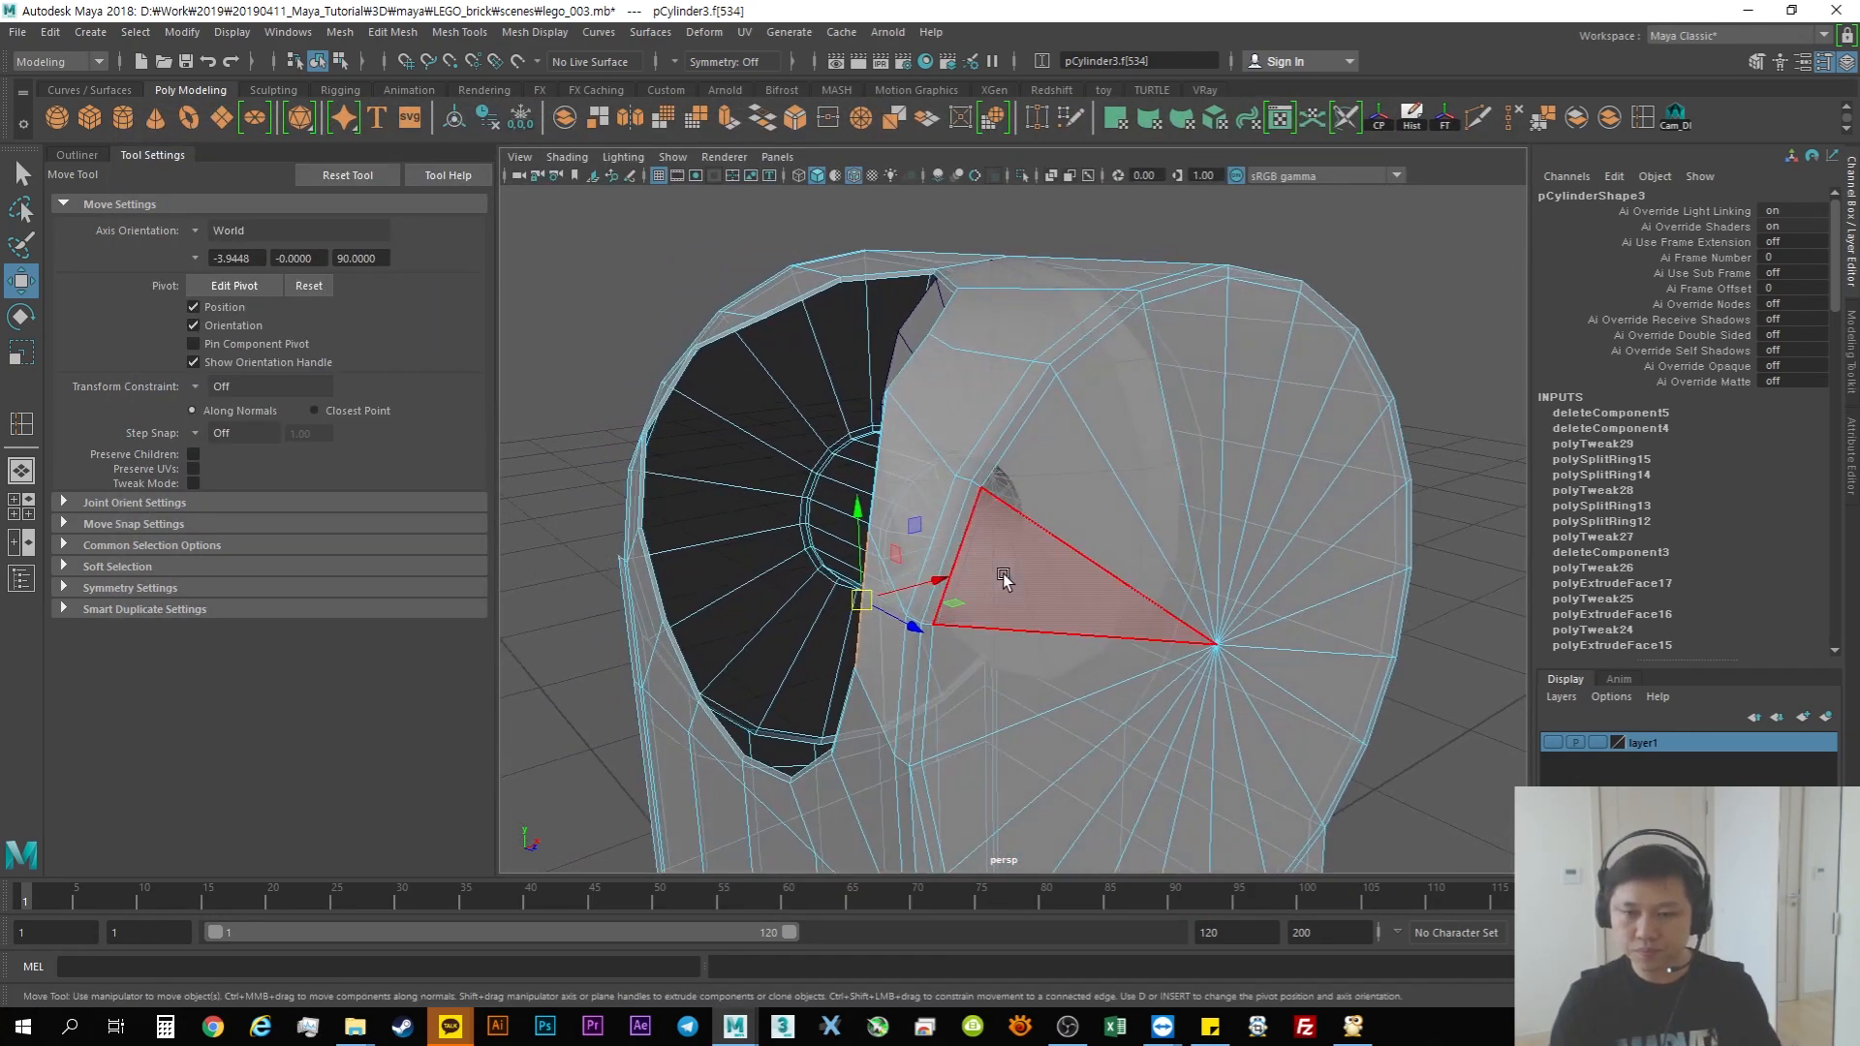
{"action": "key", "text": "space"}
{"action": "key", "text": "space"}
{"action": "left_click_drag", "start_coordinate": [1069, 400], "coordinate": [1112, 401]}
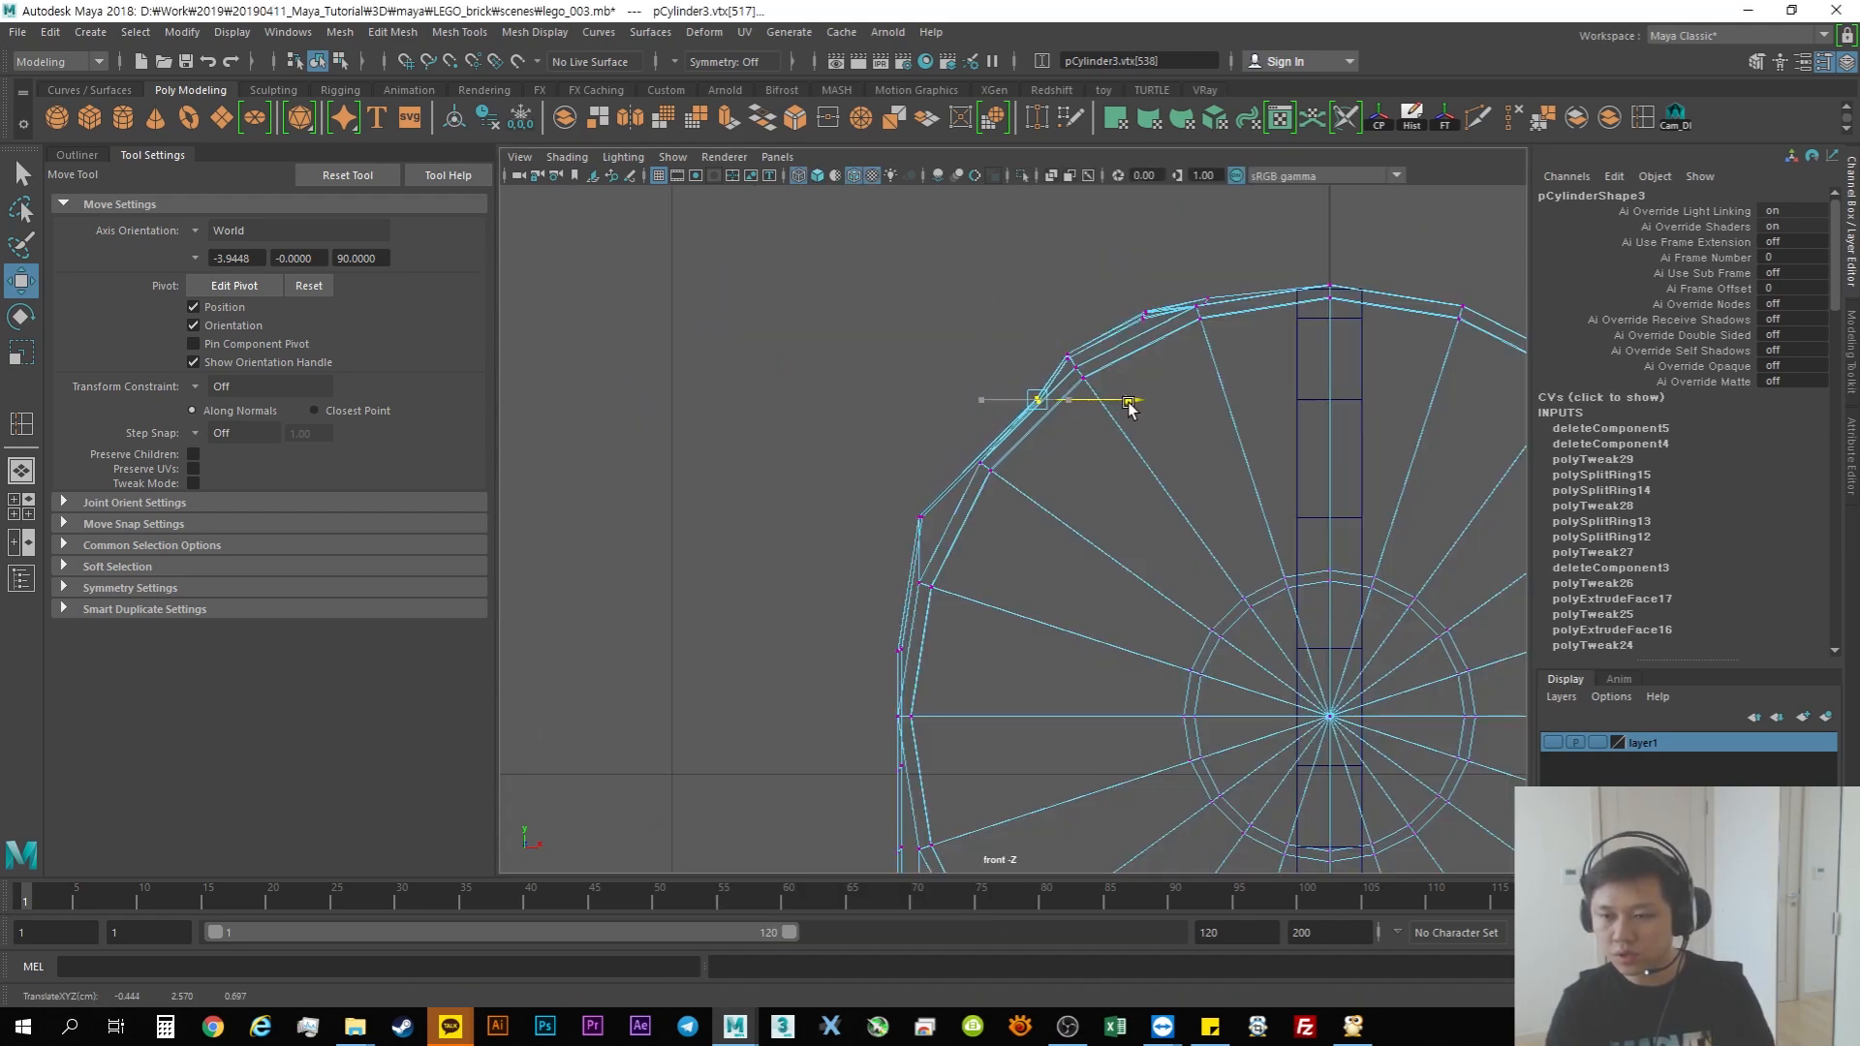
{"action": "left_click_drag", "start_coordinate": [1016, 328], "coordinate": [1143, 360]}
{"action": "scroll", "coordinate": [1184, 485], "scroll_direction": "down", "scroll_amount": 3}
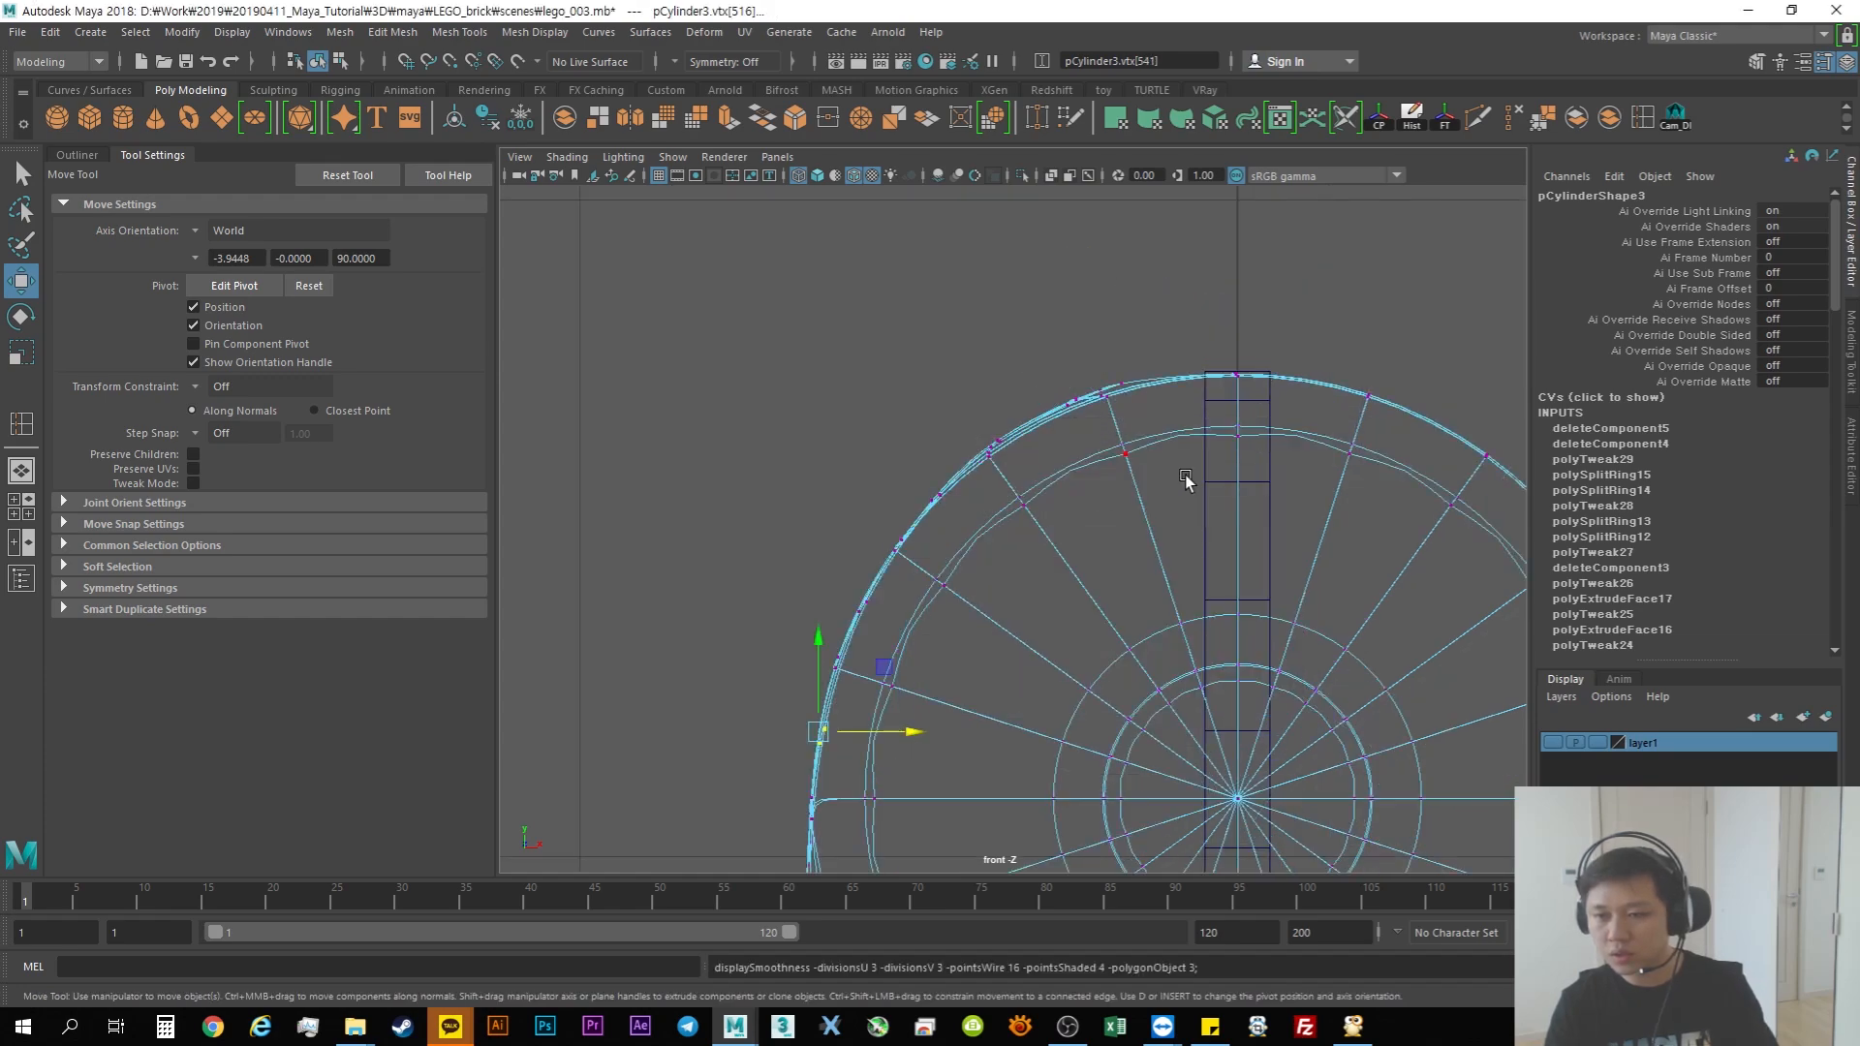
{"action": "key", "text": "space"}
{"action": "key", "text": "space"}
{"action": "left_click_drag", "start_coordinate": [1298, 373], "coordinate": [1268, 445], "text": "alt"}
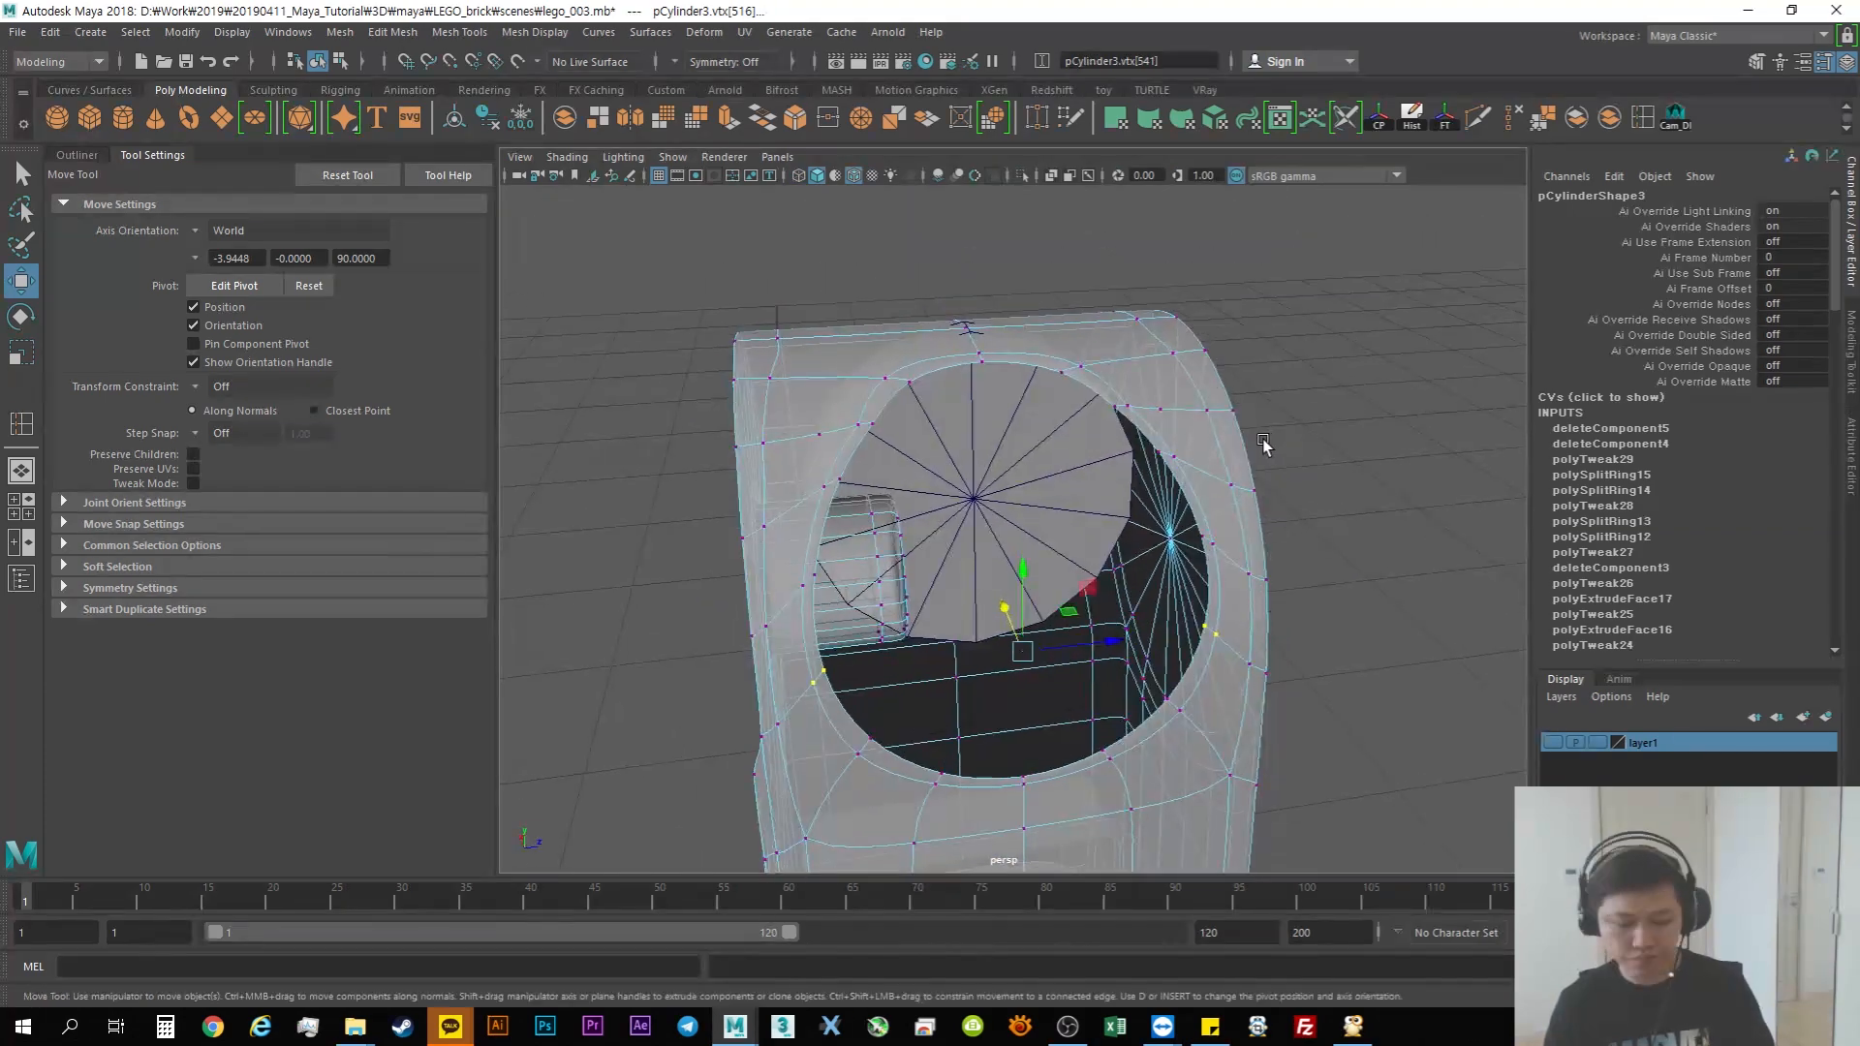
Step: Reposition the vertices on both sides of the upper hole's peak in perspective to round its top arc
{"action": "left_click_drag", "start_coordinate": [1318, 422], "coordinate": [1120, 498], "text": "alt"}
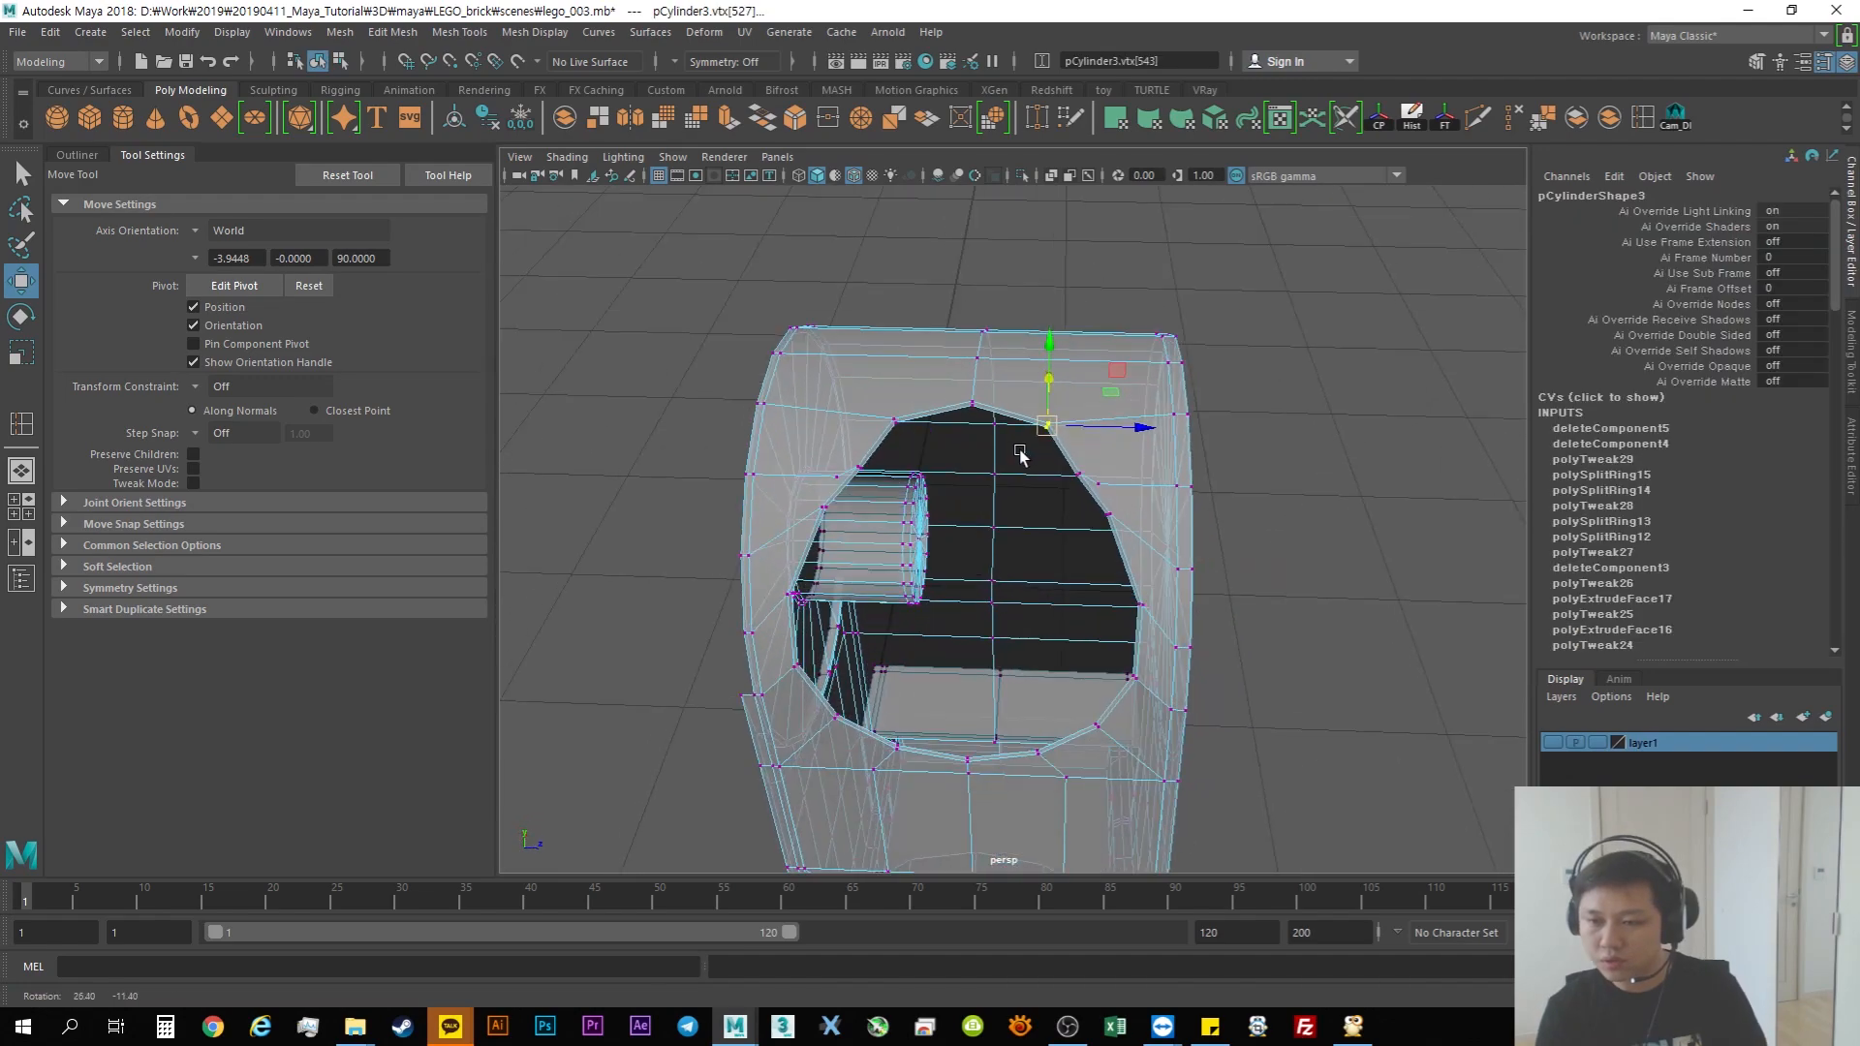
{"action": "mouse_move", "coordinate": [1021, 451]}
{"action": "left_mouse_down", "text": "alt"}
{"action": "mouse_move", "coordinate": [943, 479]}
{"action": "mouse_move", "coordinate": [1040, 431]}
{"action": "left_mouse_up", "text": "alt"}
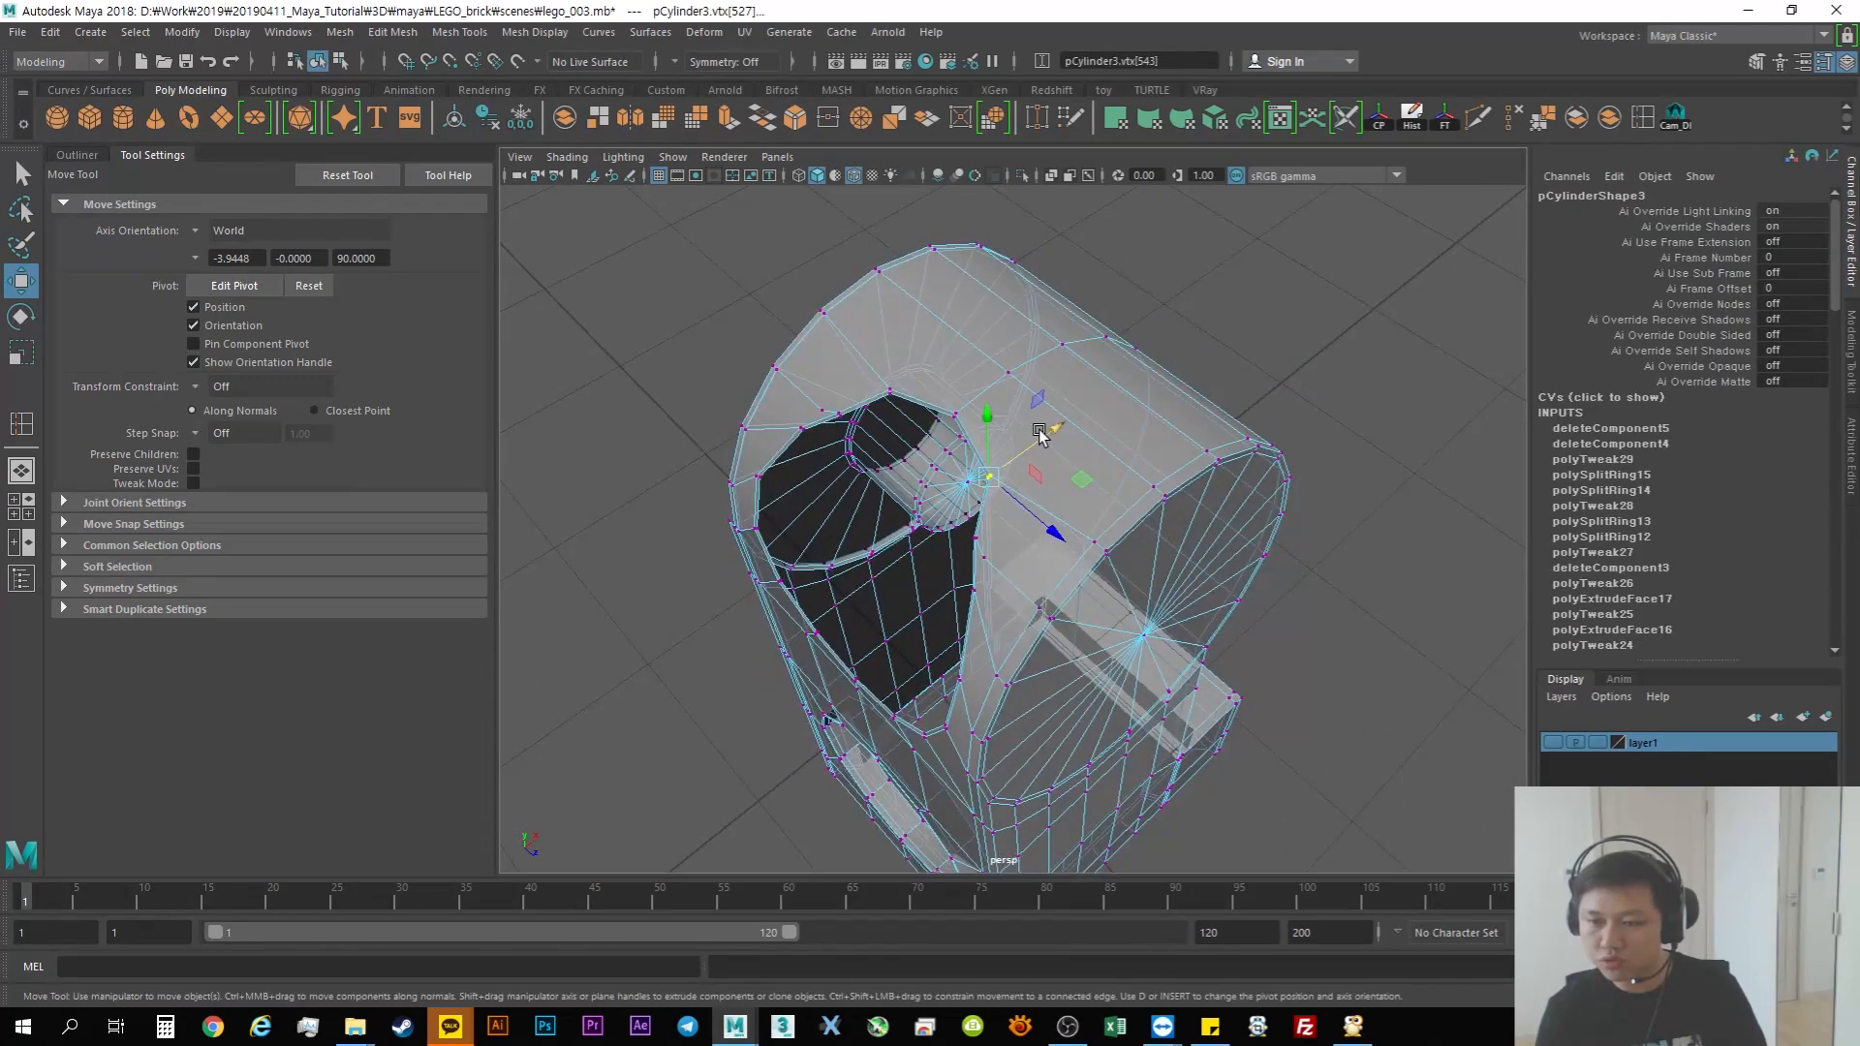
{"action": "left_click_drag", "start_coordinate": [908, 419], "coordinate": [947, 419], "text": "alt"}
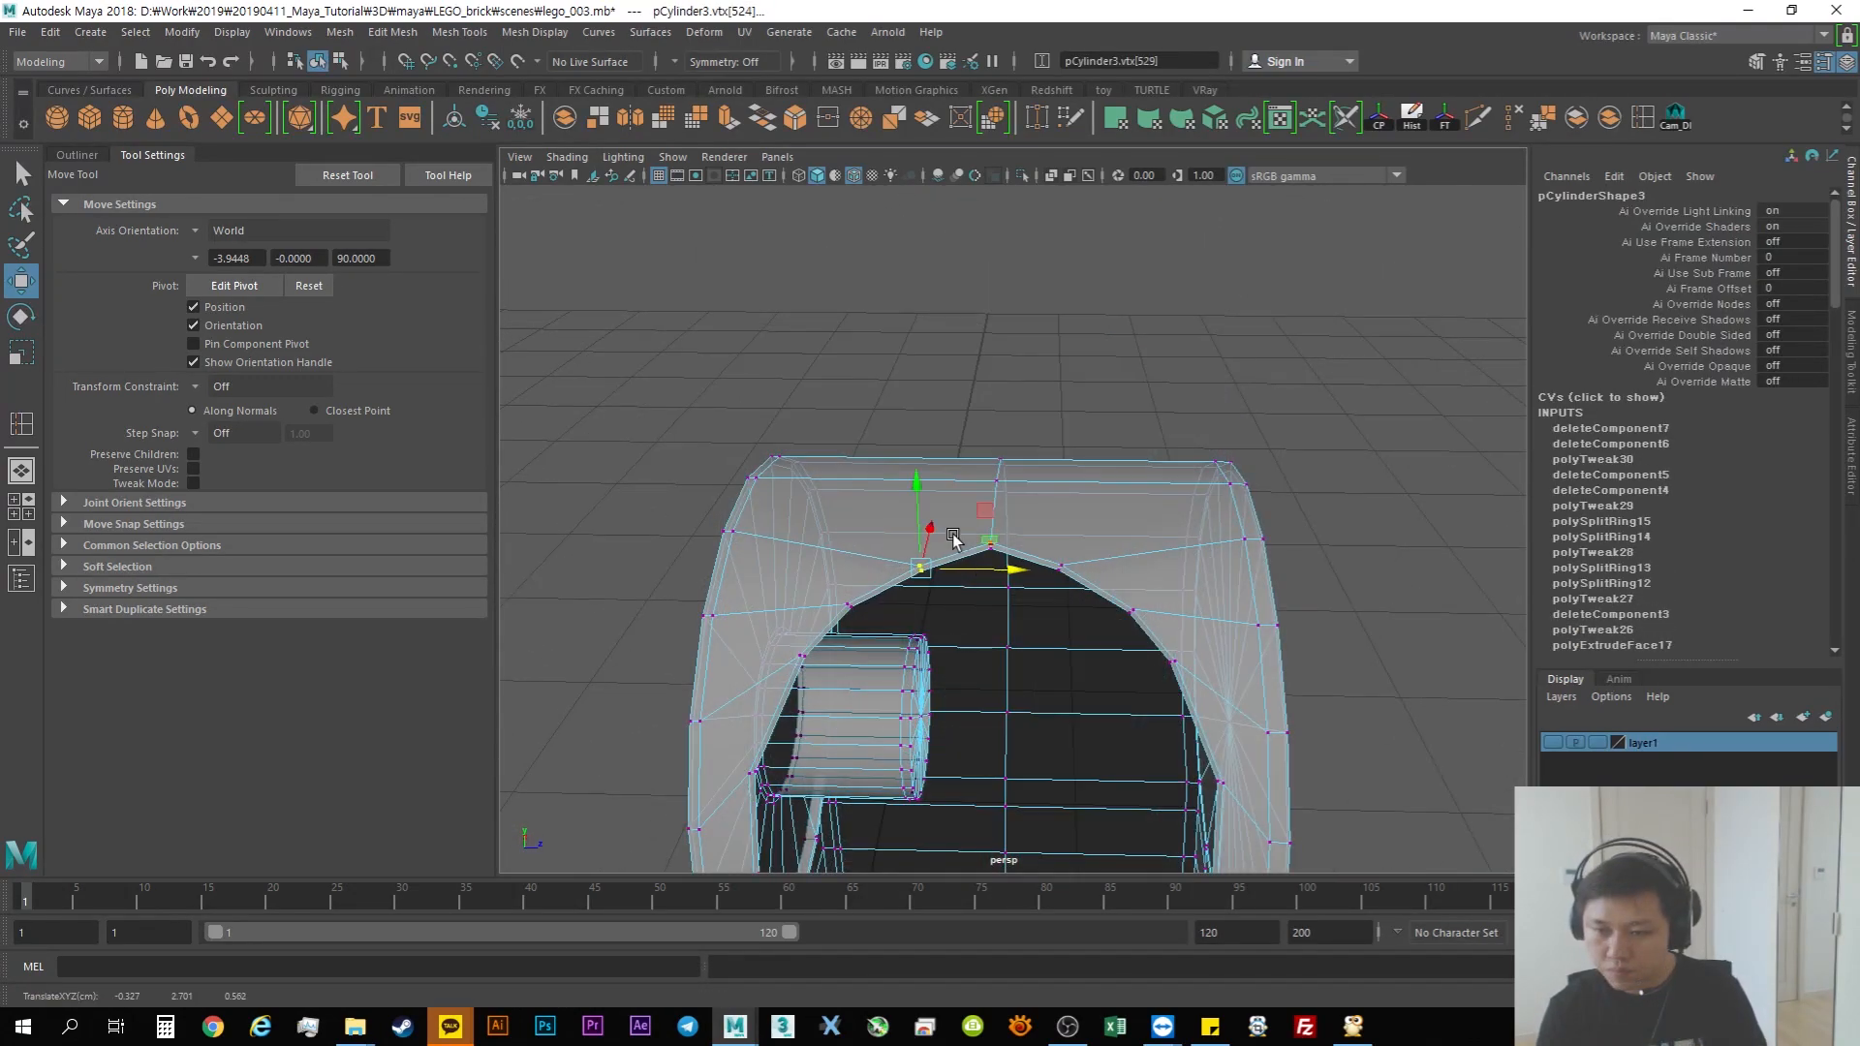
{"action": "left_click_drag", "start_coordinate": [951, 540], "coordinate": [974, 647], "text": "alt"}
{"action": "left_click_drag", "start_coordinate": [973, 648], "coordinate": [1076, 591], "text": "alt"}
{"action": "left_click_drag", "start_coordinate": [1135, 479], "coordinate": [1148, 467]}
{"action": "left_click_drag", "start_coordinate": [980, 465], "coordinate": [922, 388], "text": "alt"}
Step: Move the rim vertices beside the upper hole's peak onto the leg's curved outline in front view
{"action": "key", "text": "space"}
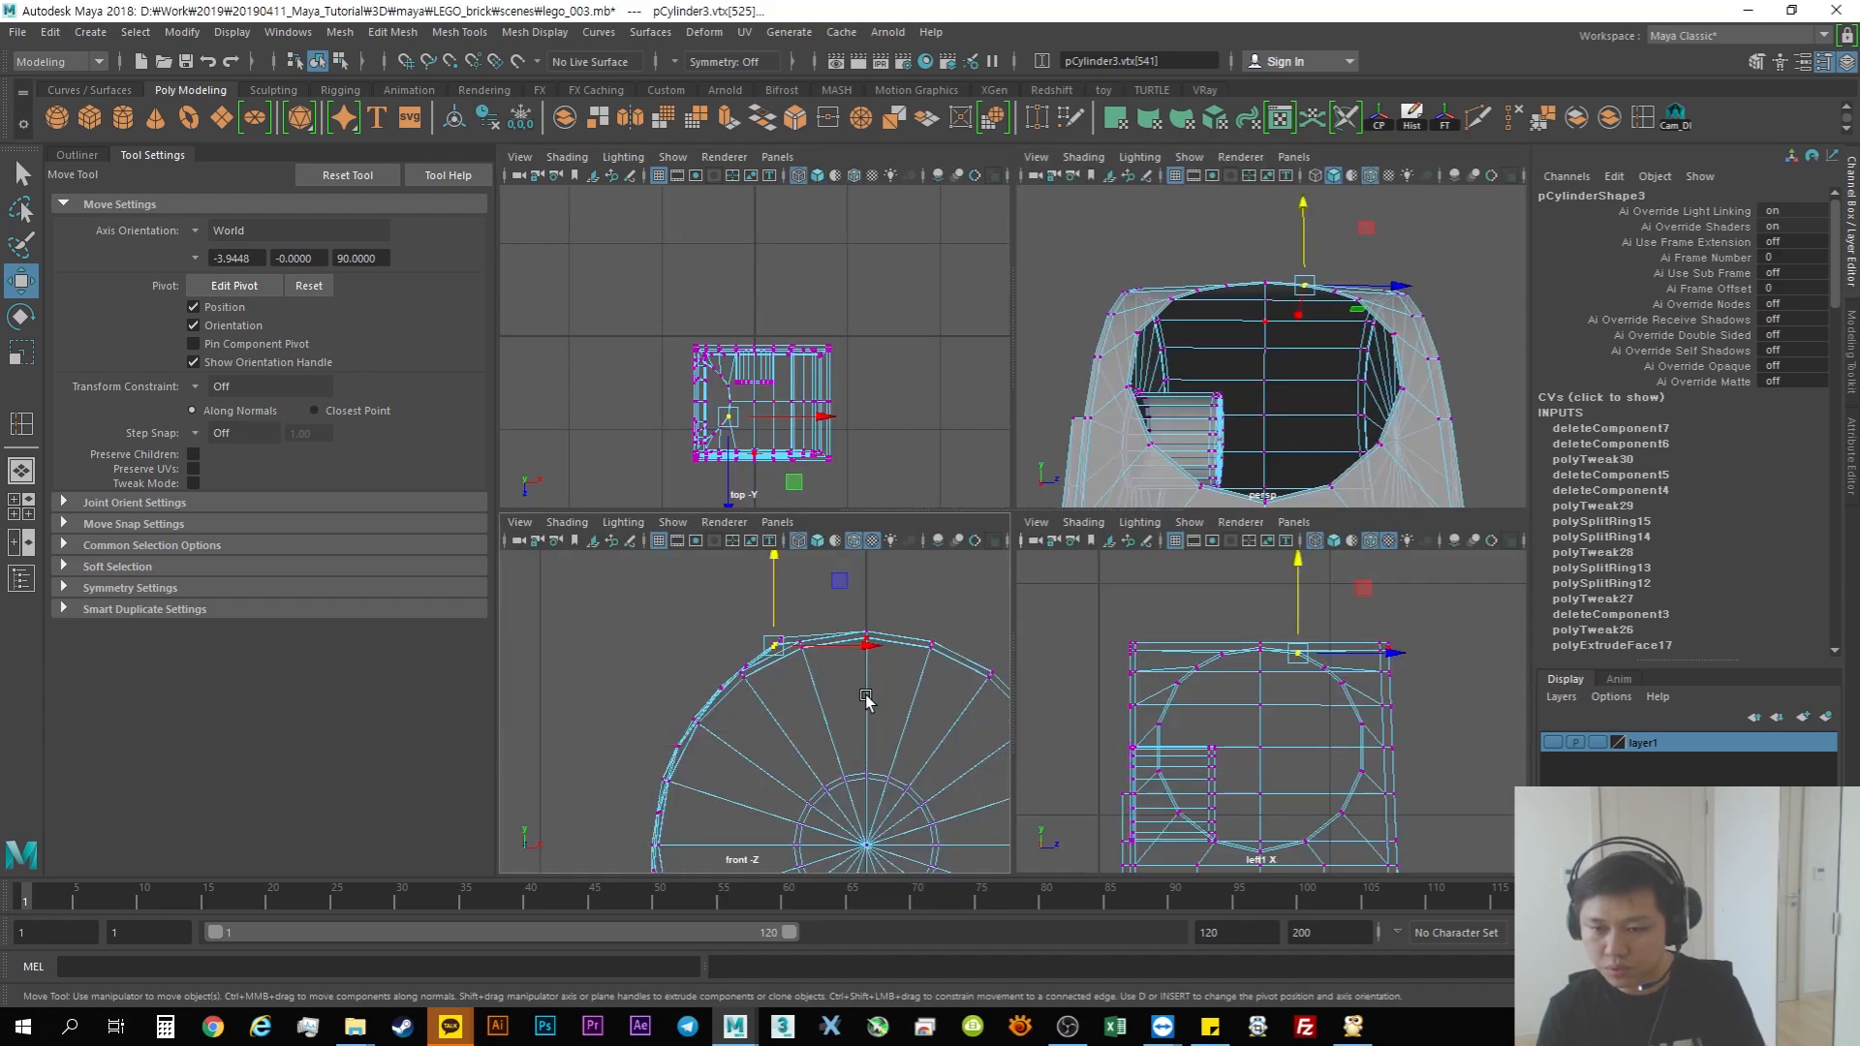
{"action": "key", "text": "space"}
{"action": "scroll", "coordinate": [1166, 582], "scroll_direction": "up", "scroll_amount": 4}
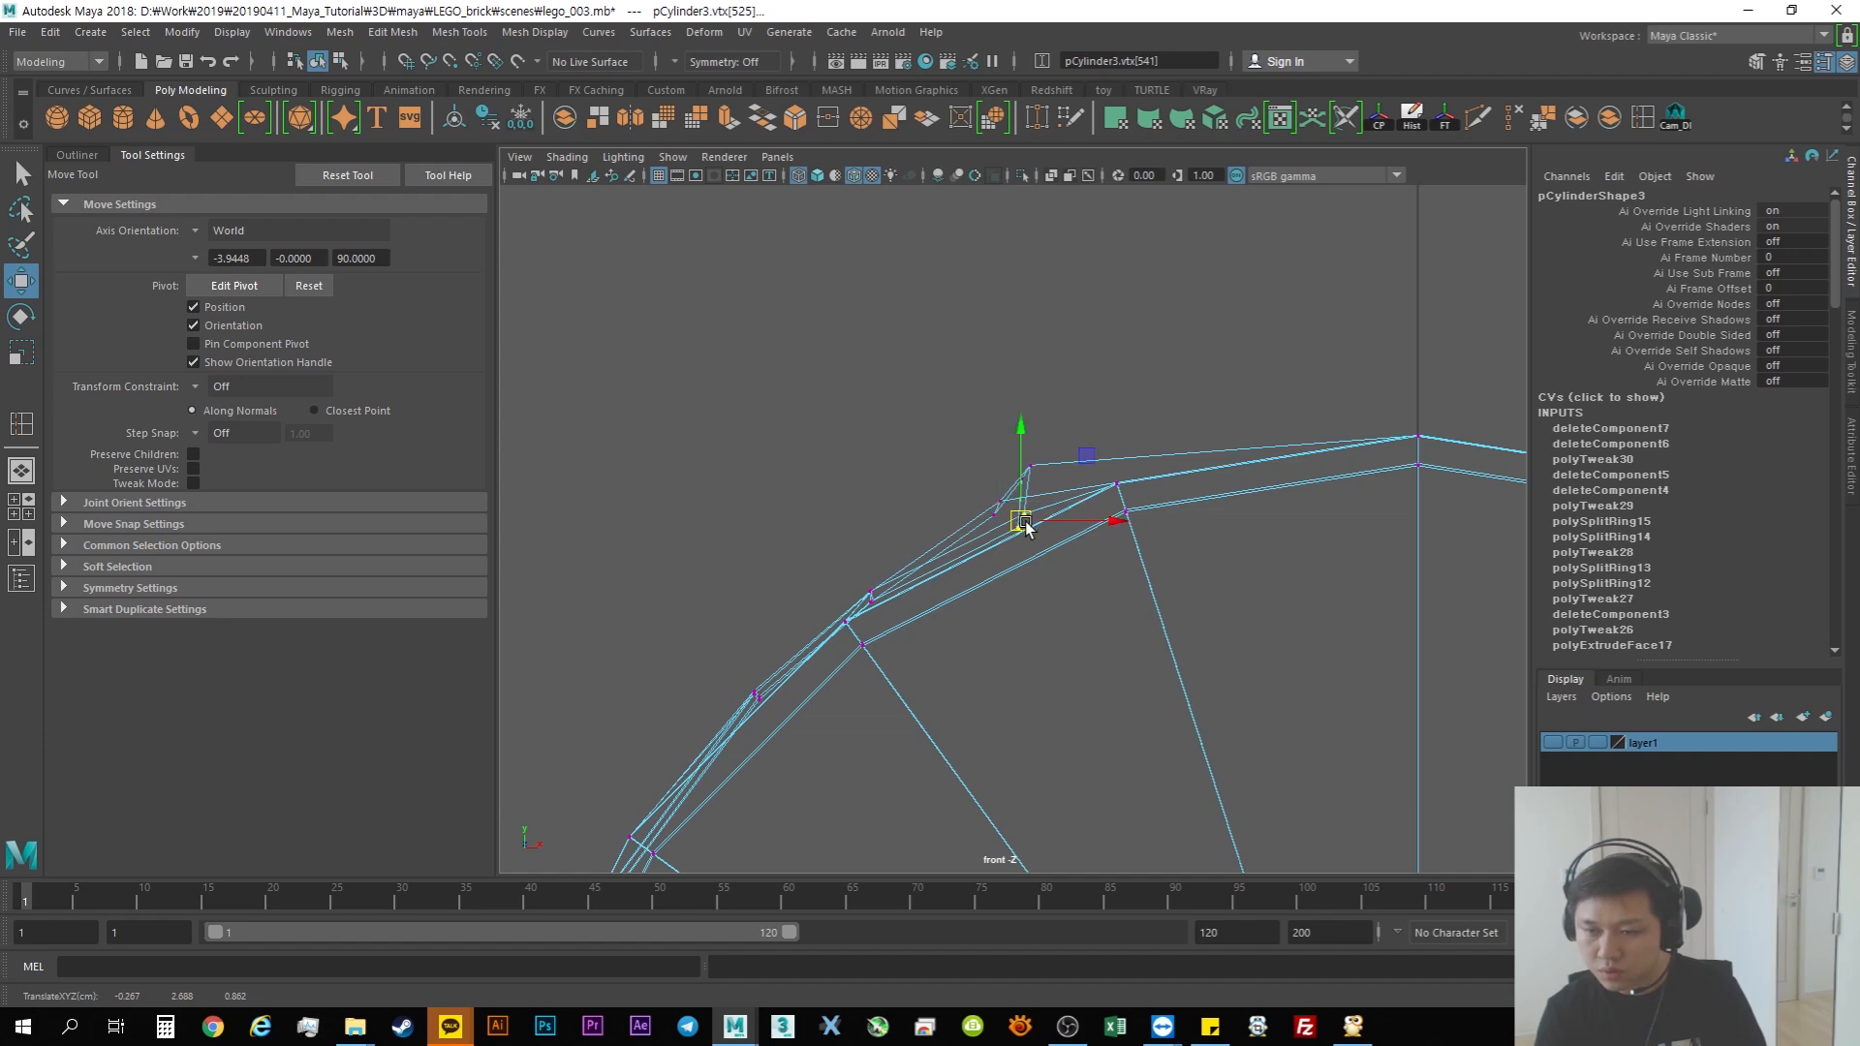
{"action": "scroll", "coordinate": [976, 503], "scroll_direction": "up", "scroll_amount": 4}
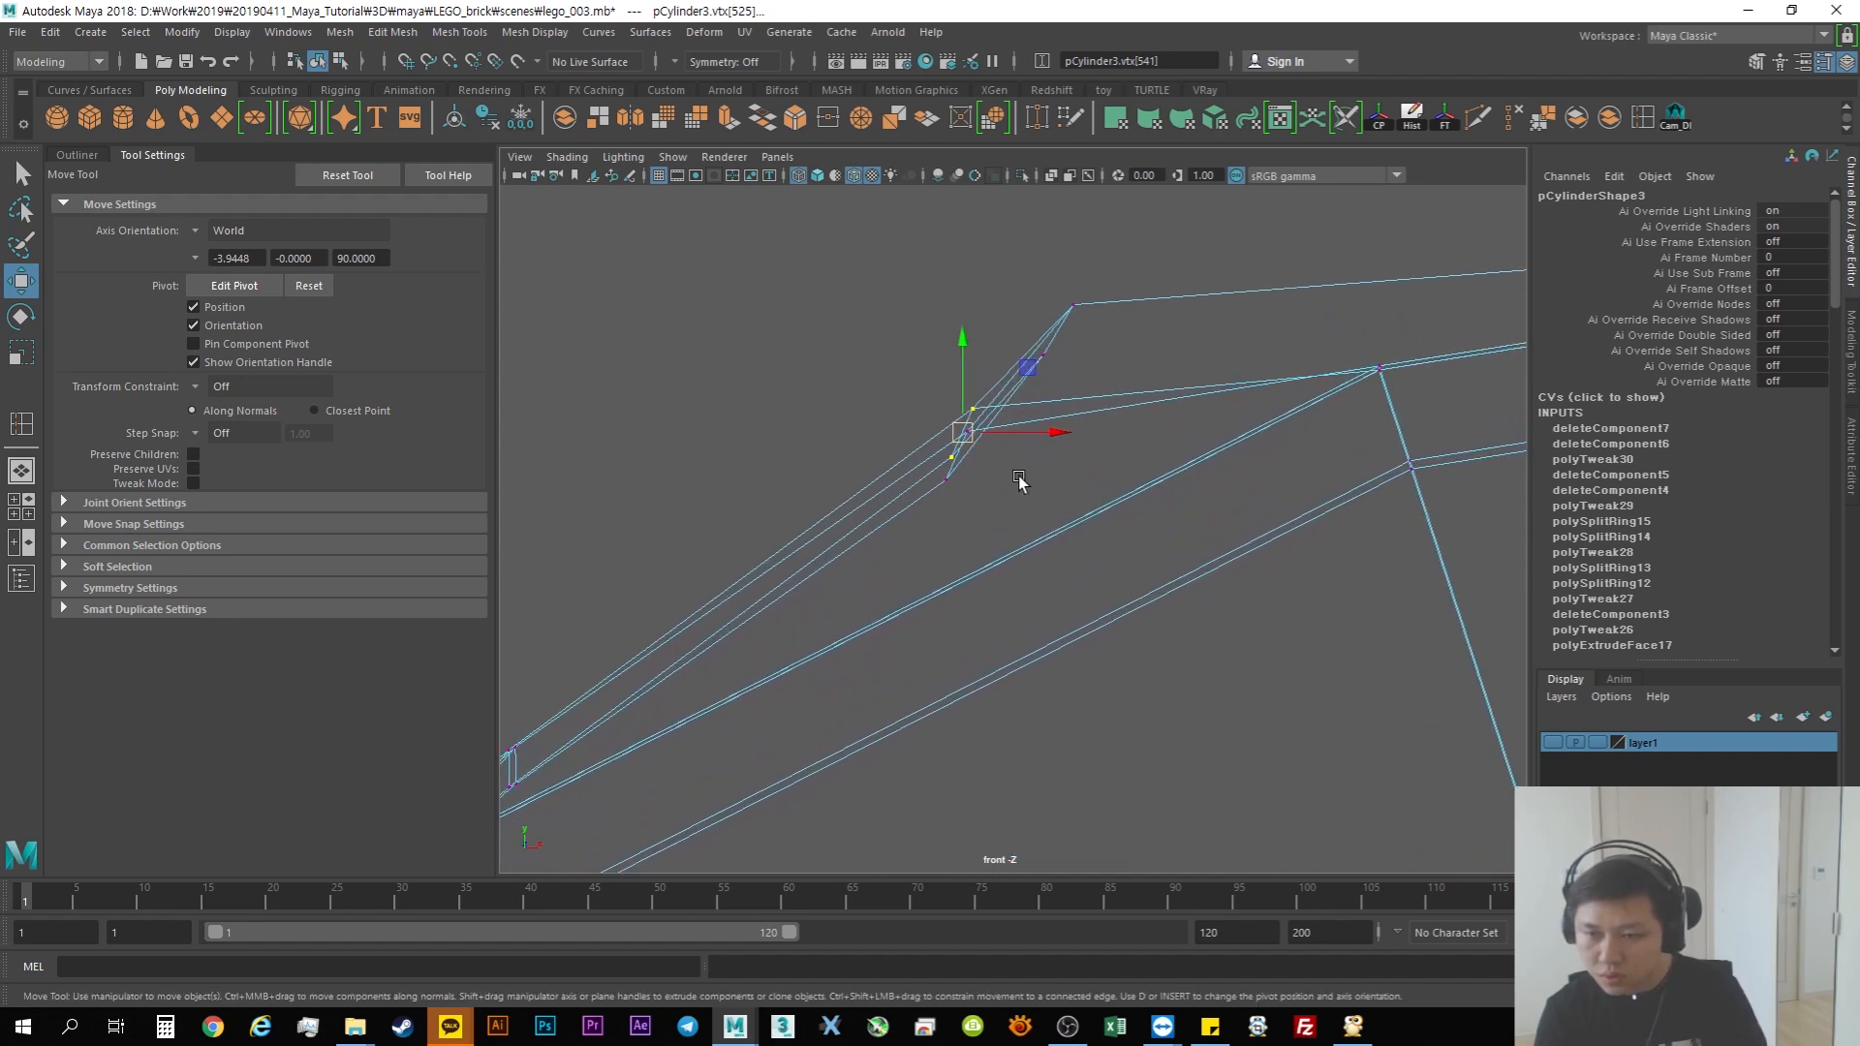
{"action": "left_click_drag", "start_coordinate": [969, 443], "coordinate": [1016, 527]}
{"action": "left_click_drag", "start_coordinate": [1116, 285], "coordinate": [1257, 407]}
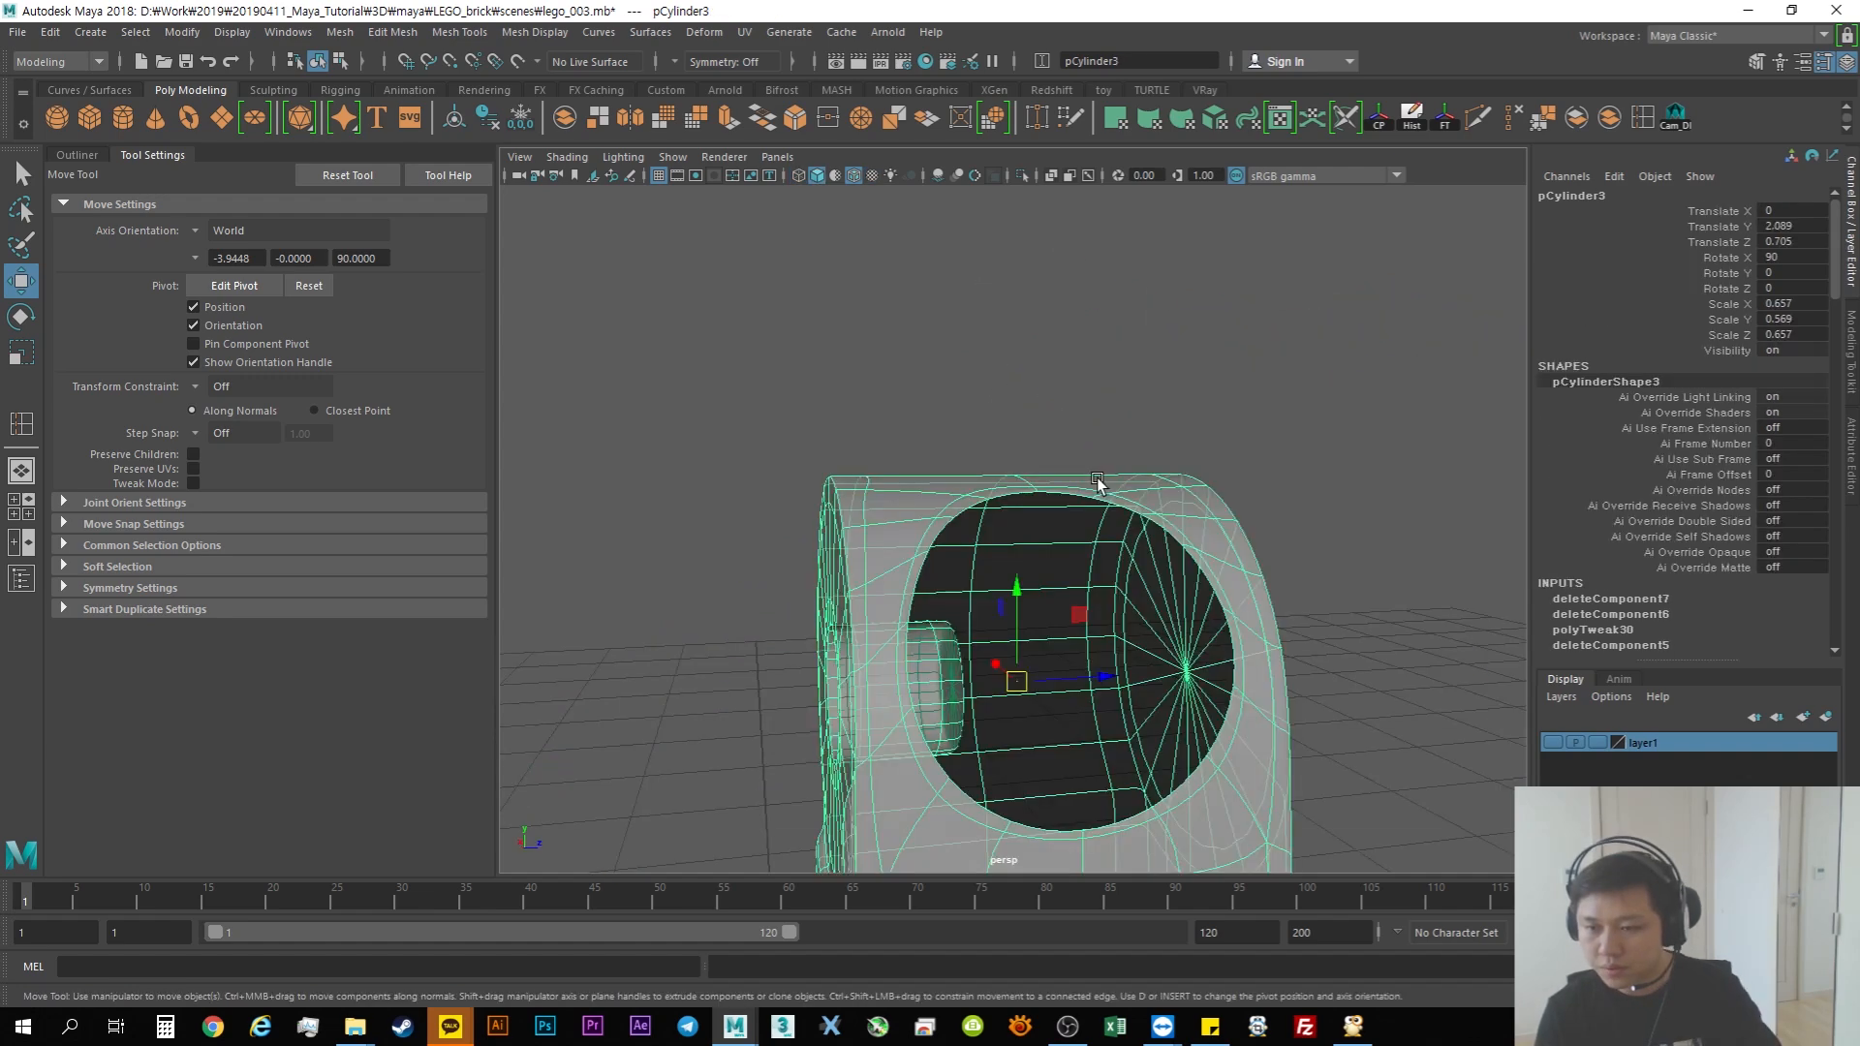
Step: Select the upper hole's rim edge loop and extrude it slightly inward to start the wall thickness
{"action": "right_click_drag", "start_coordinate": [1099, 484], "coordinate": [1092, 429]}
{"action": "right_click_drag", "start_coordinate": [1099, 456], "coordinate": [1200, 594], "text": "alt"}
{"action": "left_click_drag", "start_coordinate": [1200, 594], "coordinate": [1161, 630], "text": "alt"}
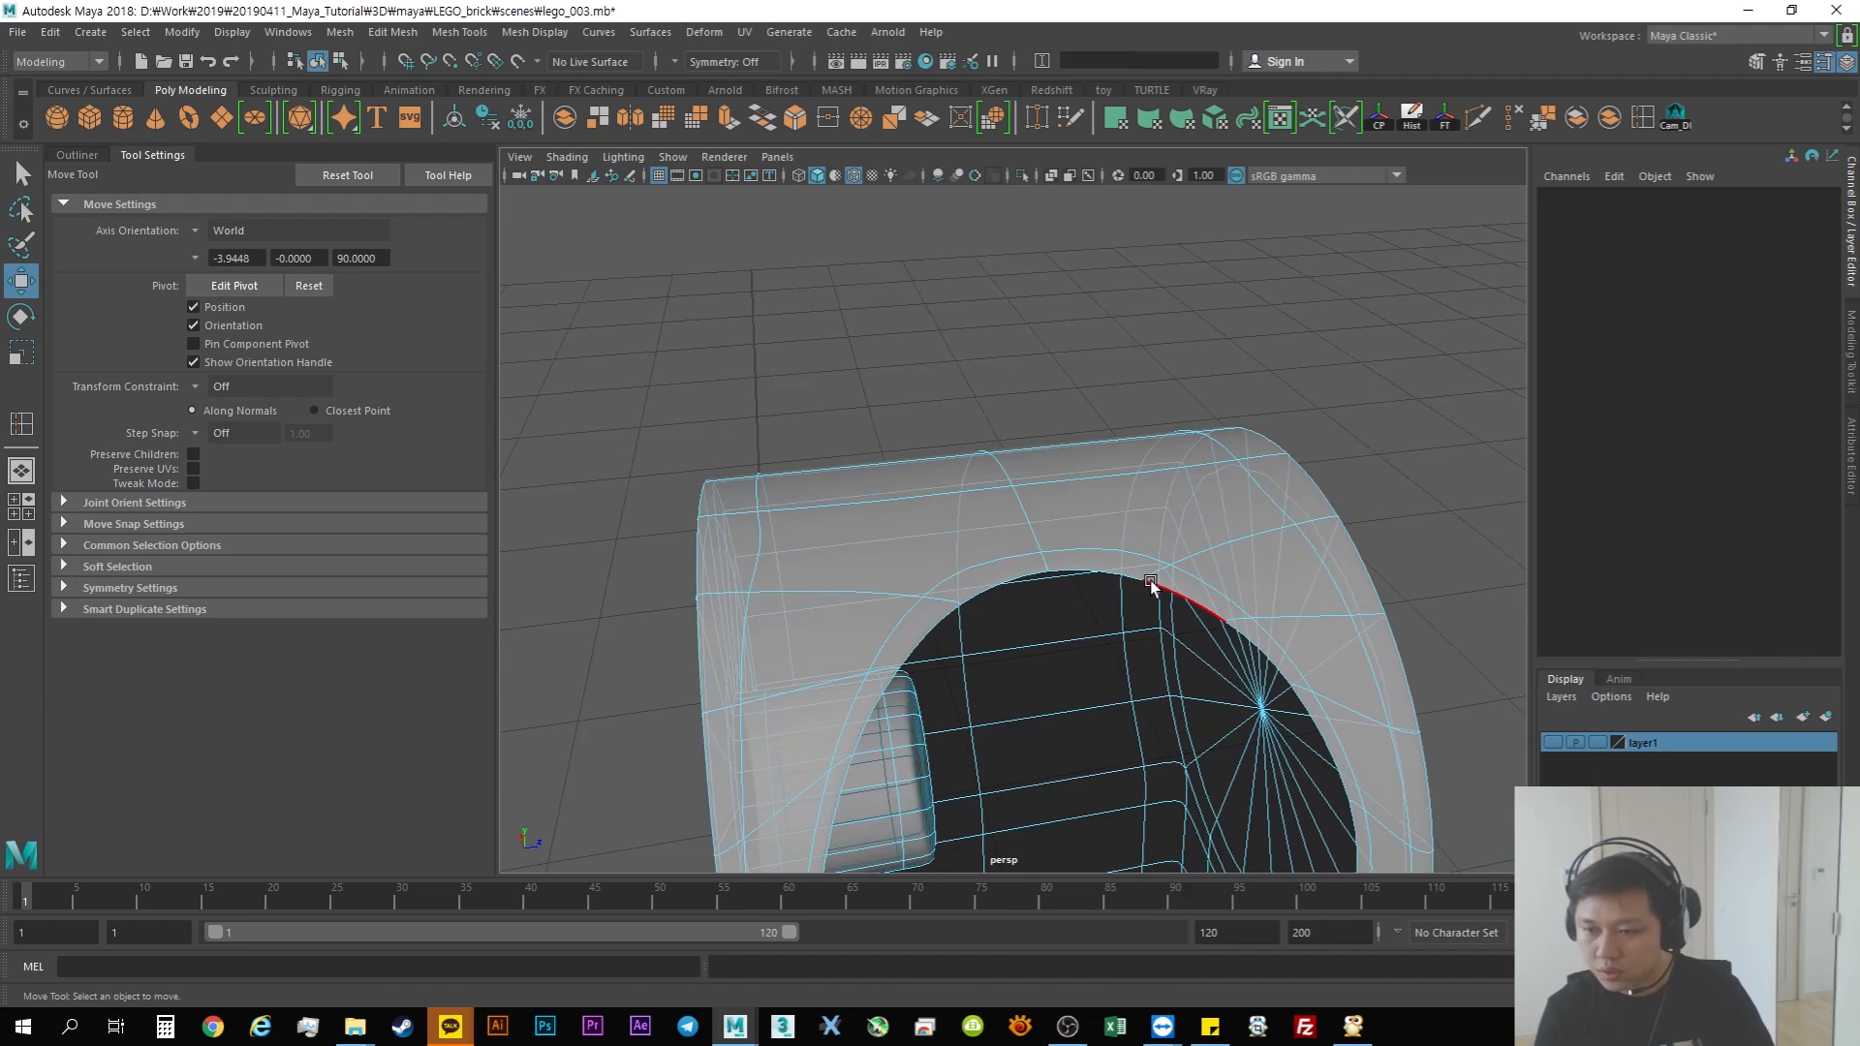
{"action": "double_click", "coordinate": [1151, 582]}
{"action": "left_click_drag", "start_coordinate": [1184, 700], "coordinate": [810, 706], "text": "alt"}
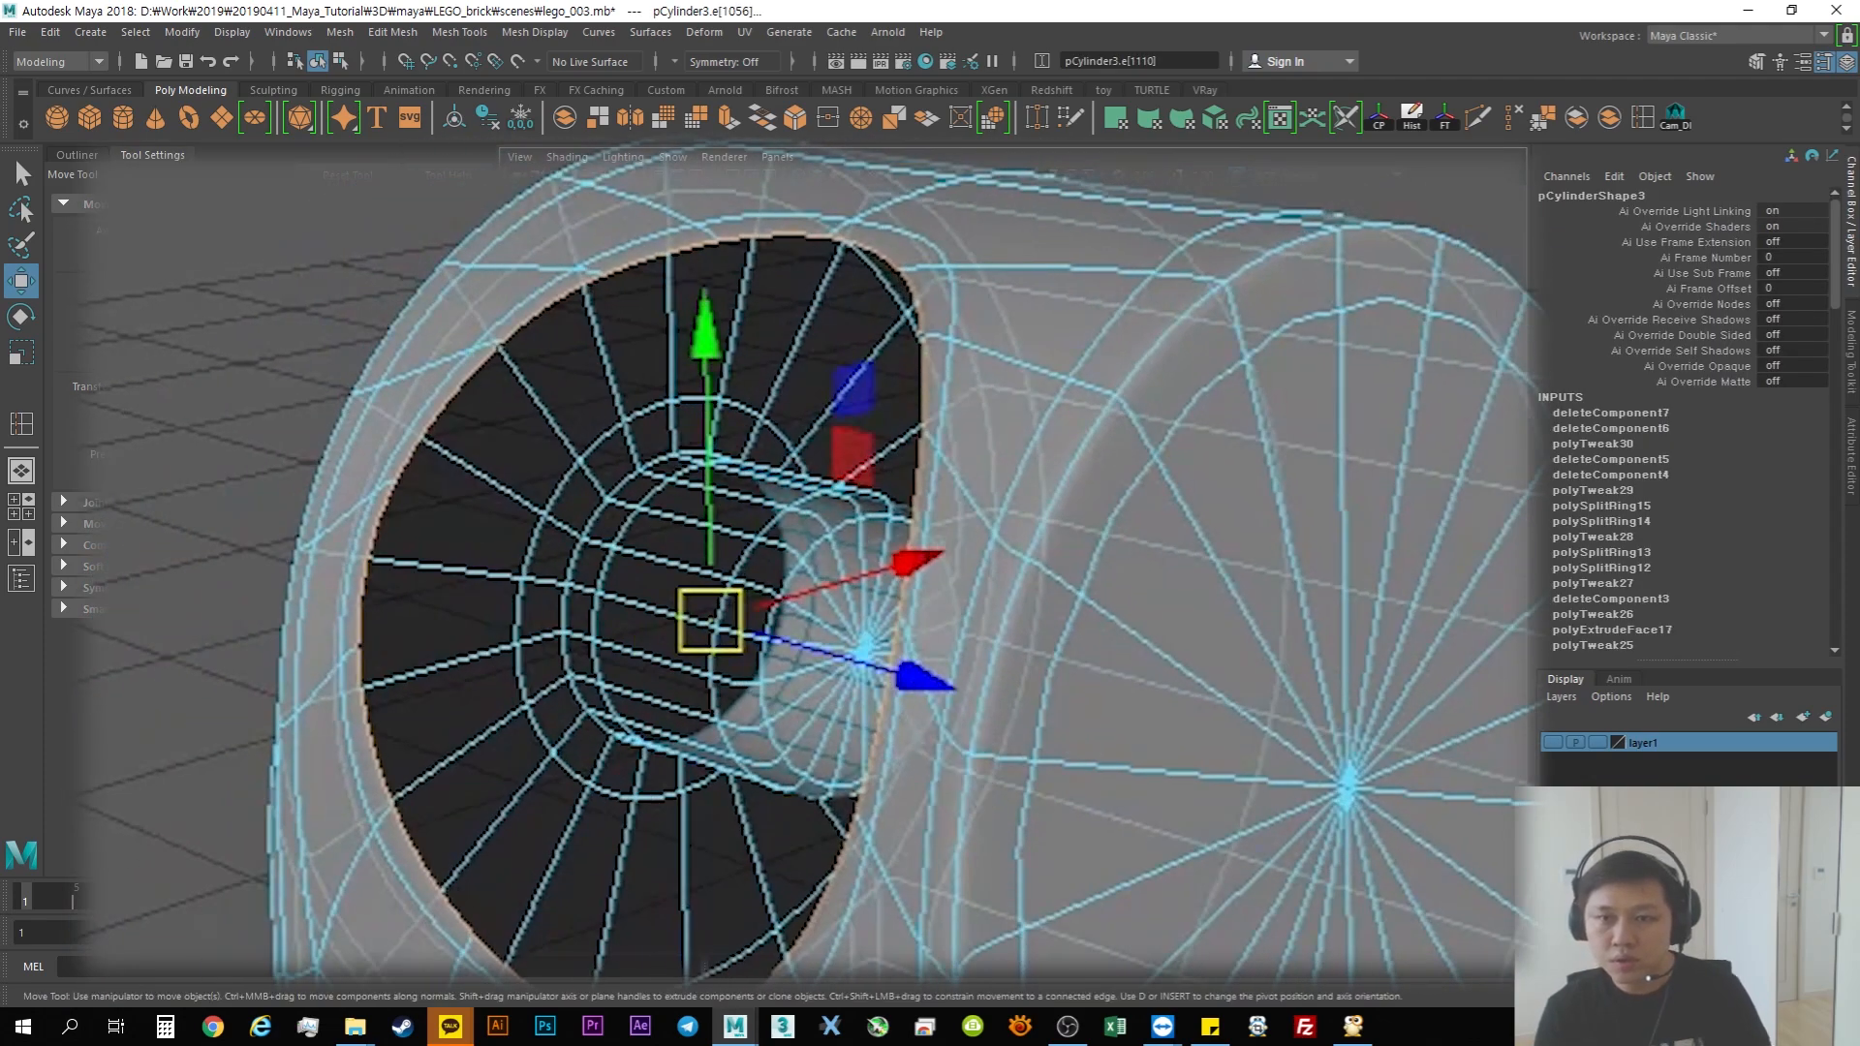
{"action": "left_click", "coordinate": [722, 120]}
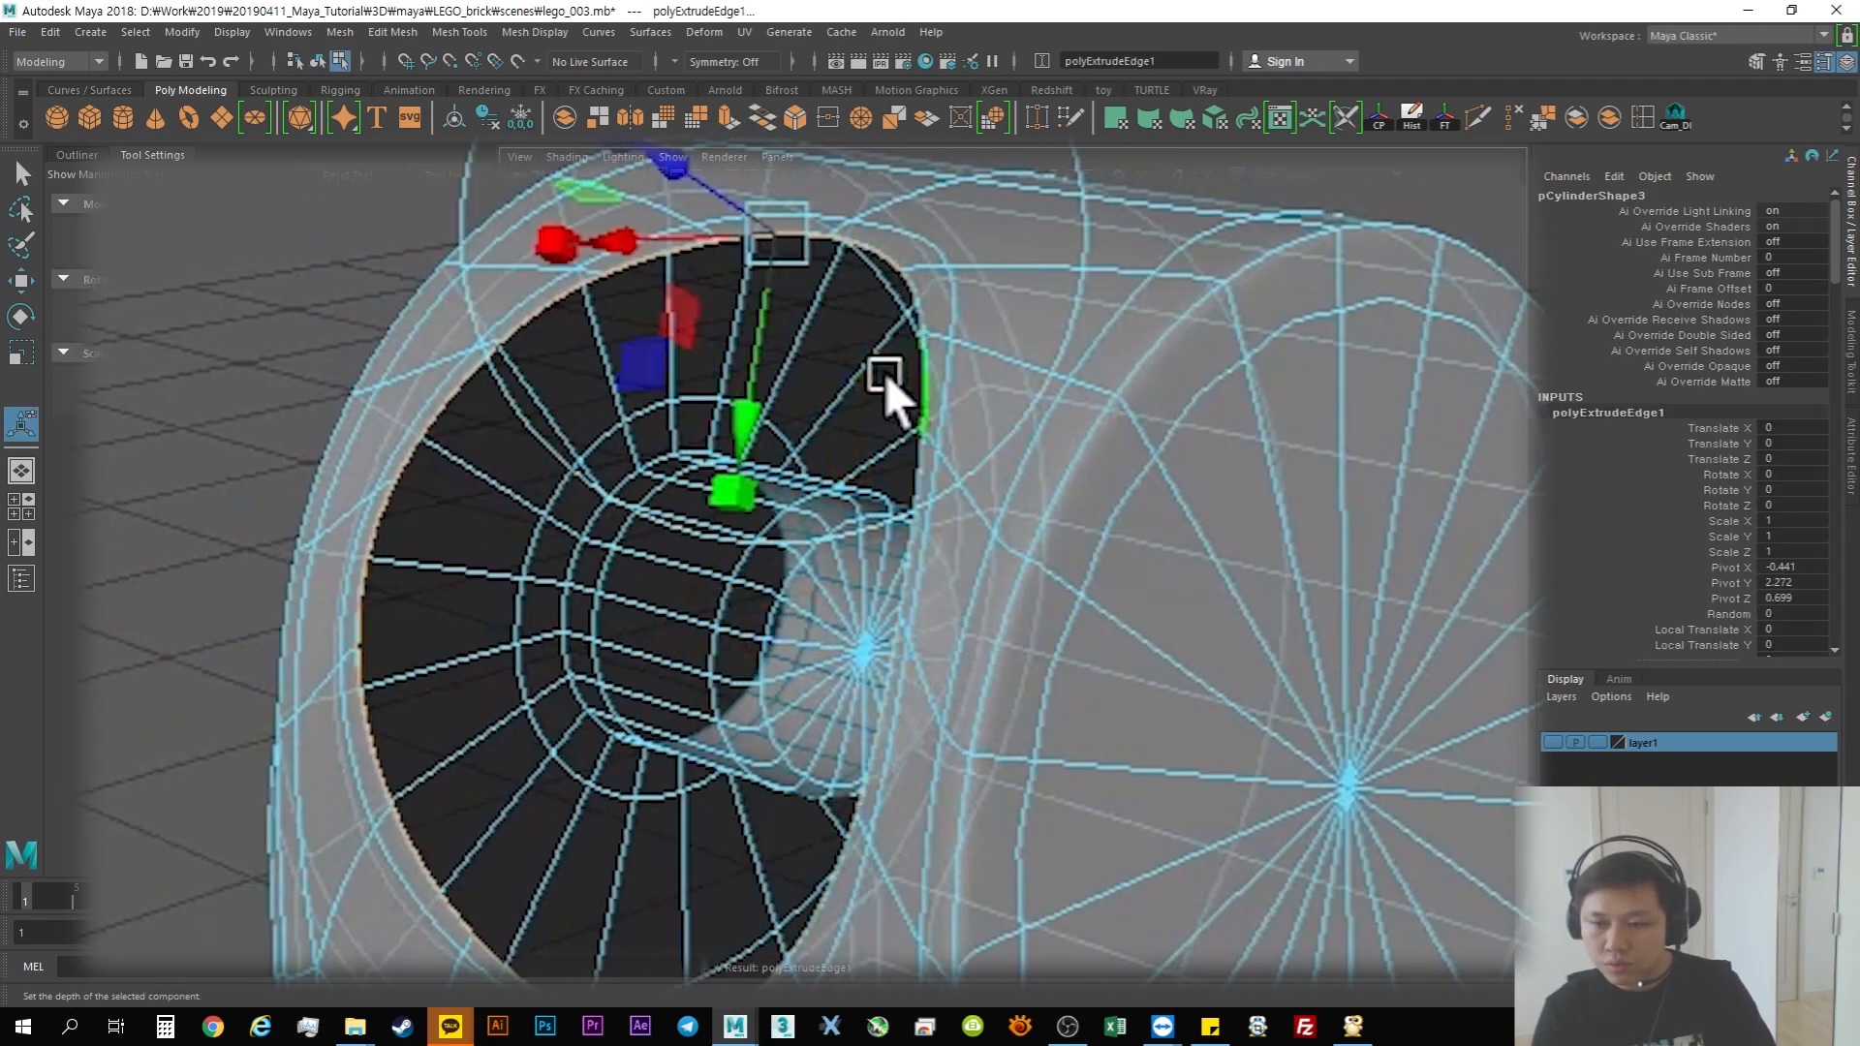
{"action": "left_click_drag", "start_coordinate": [892, 568], "coordinate": [915, 558]}
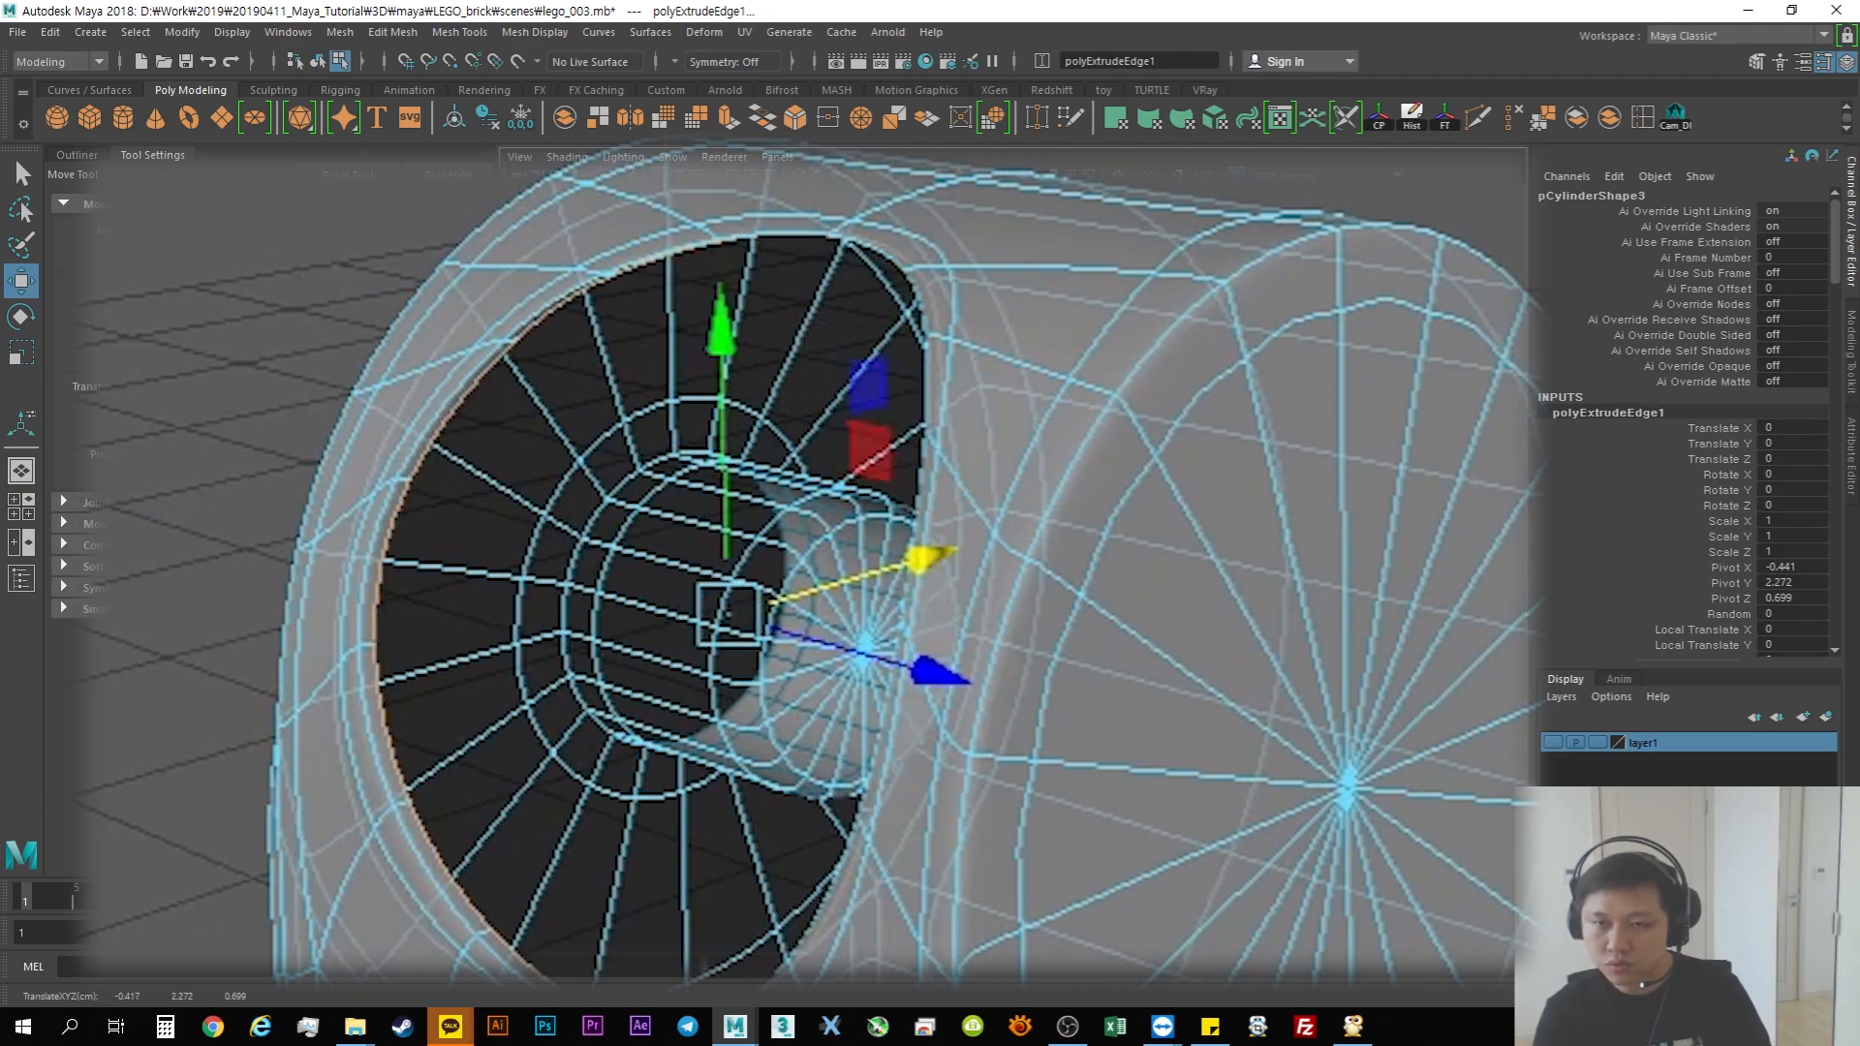
Step: Extrude the upper hole's rim edge loop a second time, shift it along X, and inspect the leg
{"action": "left_click", "coordinate": [725, 118]}
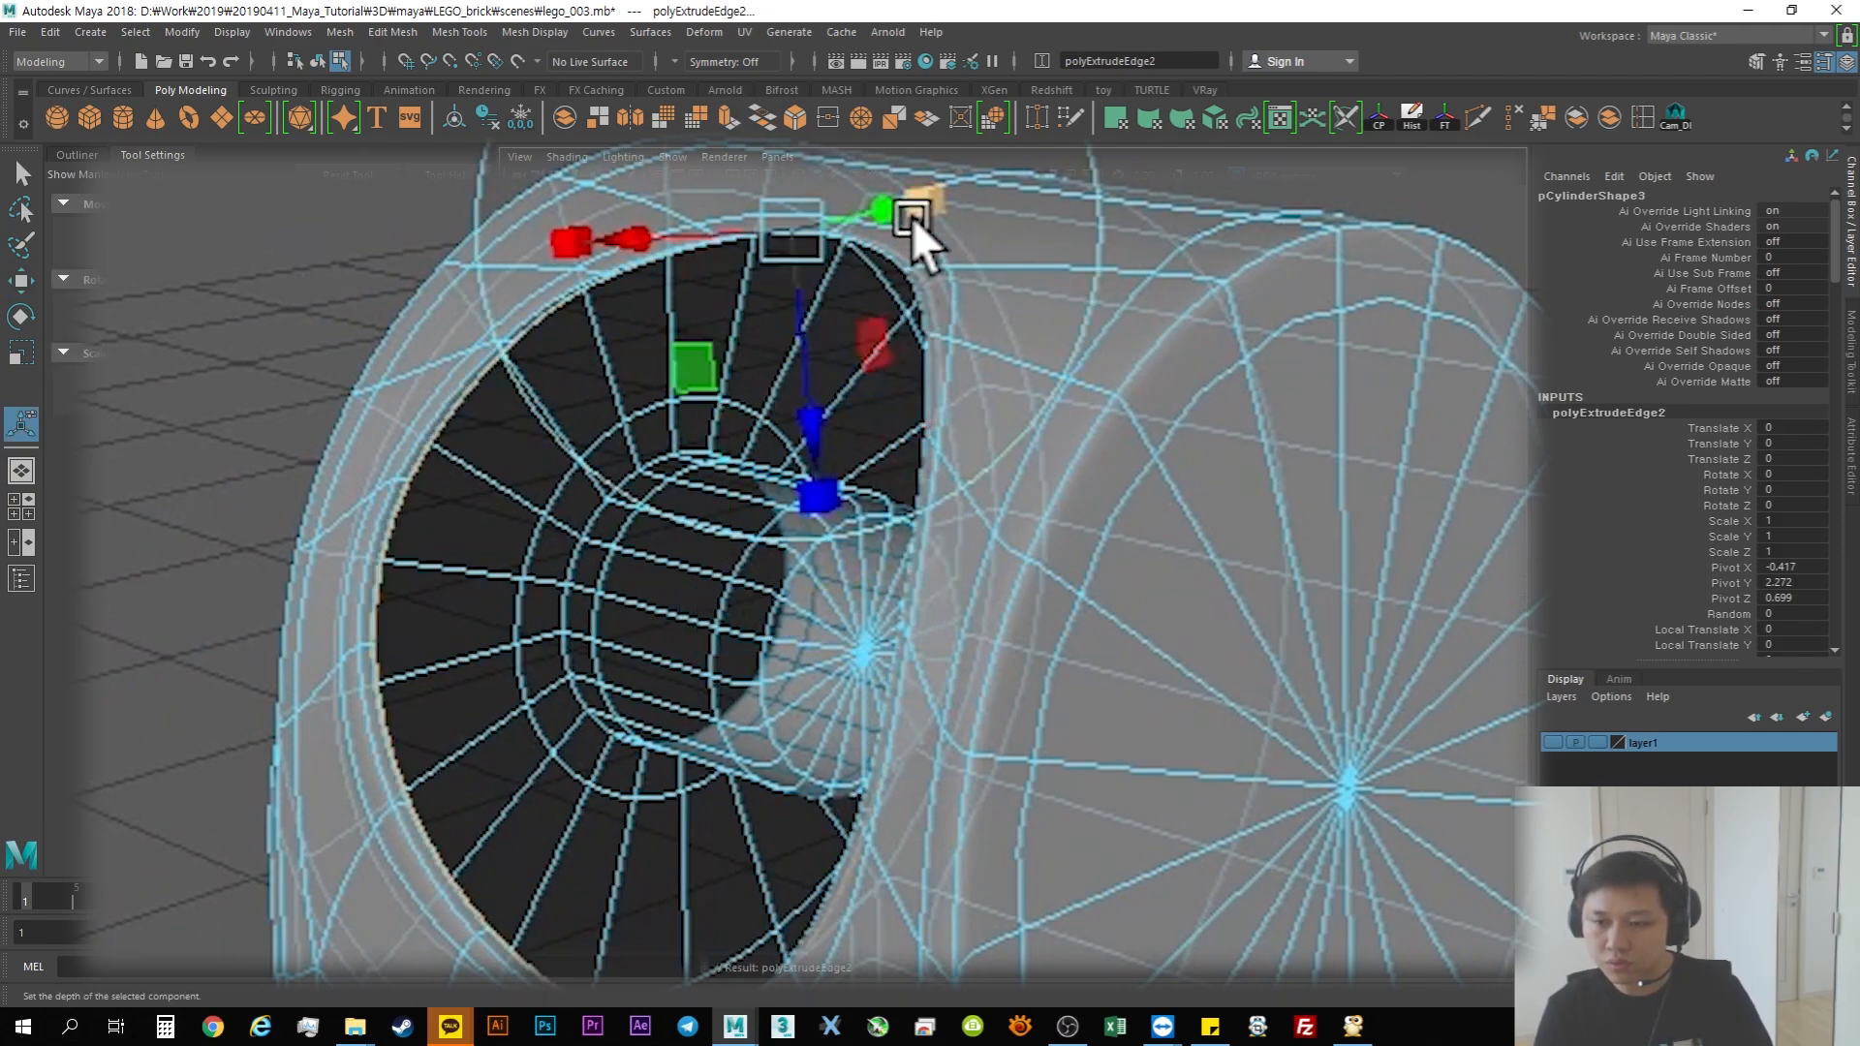
{"action": "key", "text": "w"}
{"action": "mouse_move", "coordinate": [1008, 573]}
{"action": "left_mouse_down"}
{"action": "mouse_move", "coordinate": [904, 573]}
{"action": "mouse_move", "coordinate": [1025, 548]}
{"action": "mouse_move", "coordinate": [987, 560]}
{"action": "left_mouse_up"}
{"action": "left_click_drag", "start_coordinate": [1300, 554], "coordinate": [872, 617], "text": "alt"}
{"action": "left_click", "coordinate": [1011, 520]}
{"action": "left_click", "coordinate": [942, 705]}
{"action": "key", "text": "1"}
{"action": "left_click_drag", "start_coordinate": [915, 724], "coordinate": [1260, 668], "text": "alt"}
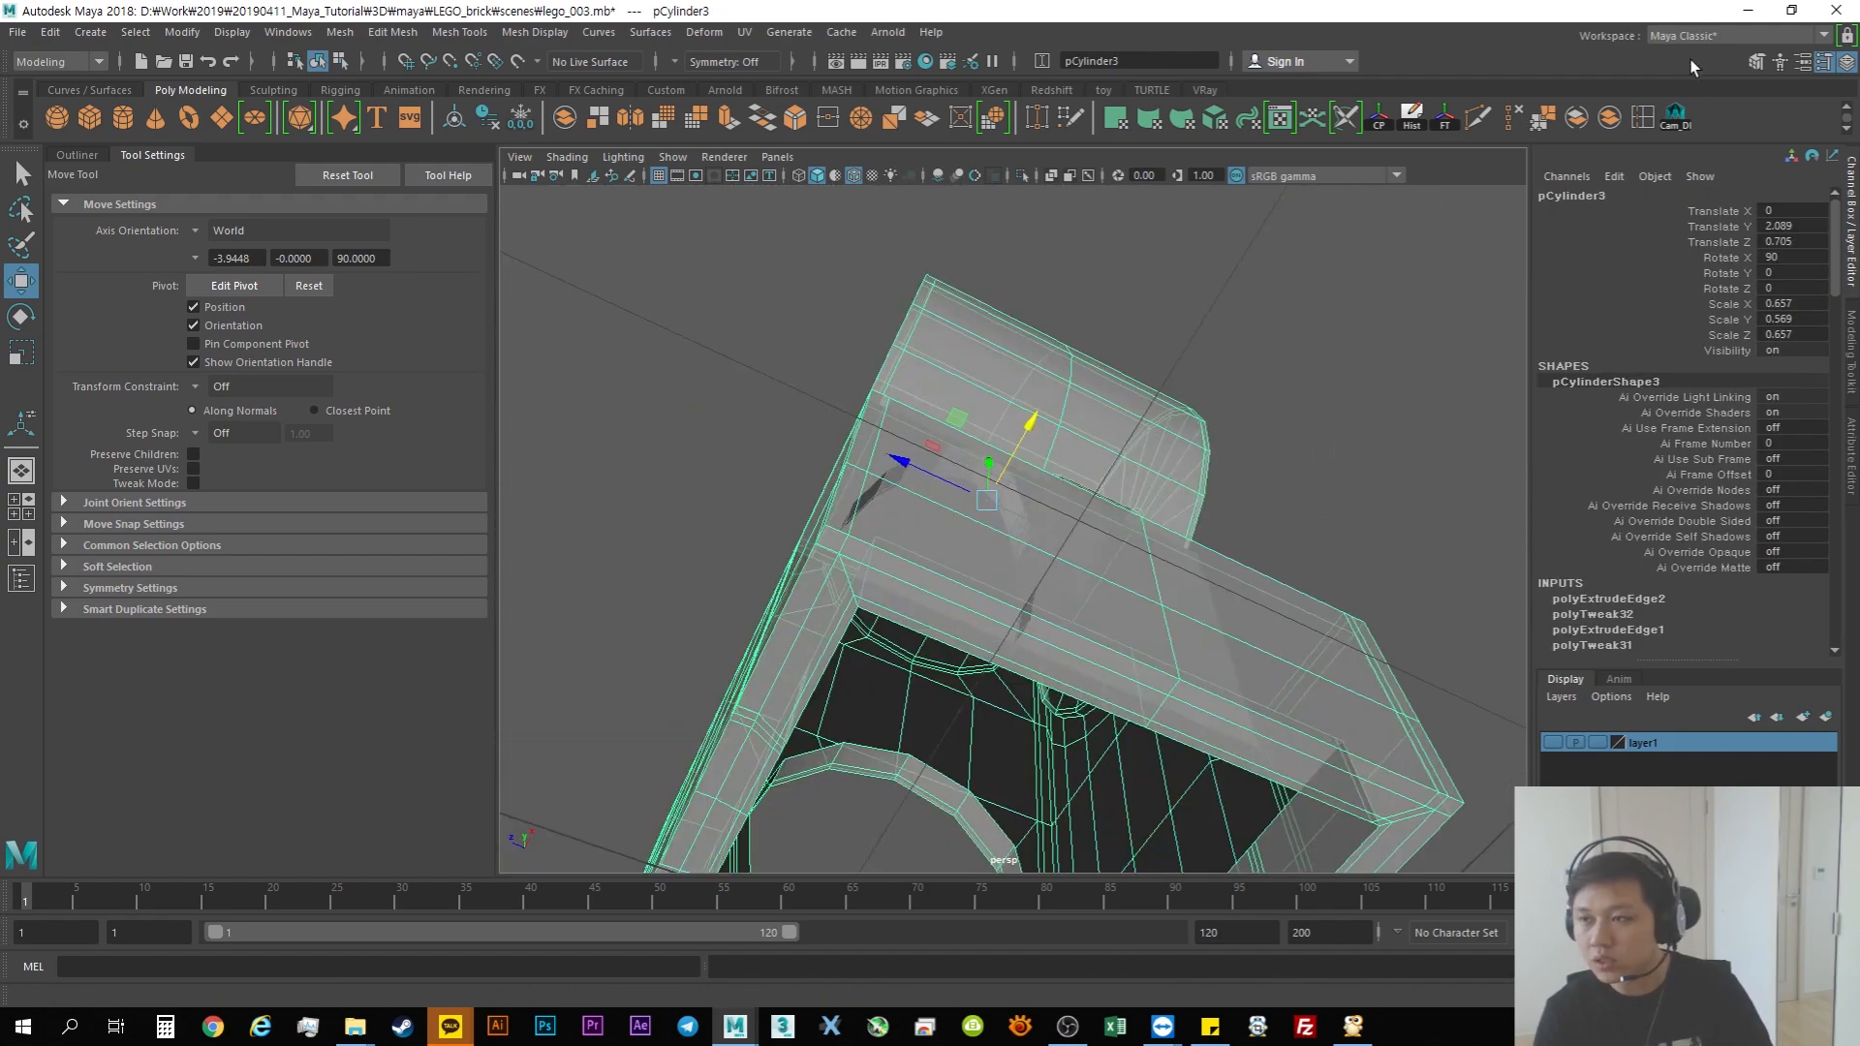
Step: Insert supporting edge loops near the corners of the leg's lower end, replacing the first misplaced loop
{"action": "left_click", "coordinate": [1639, 117]}
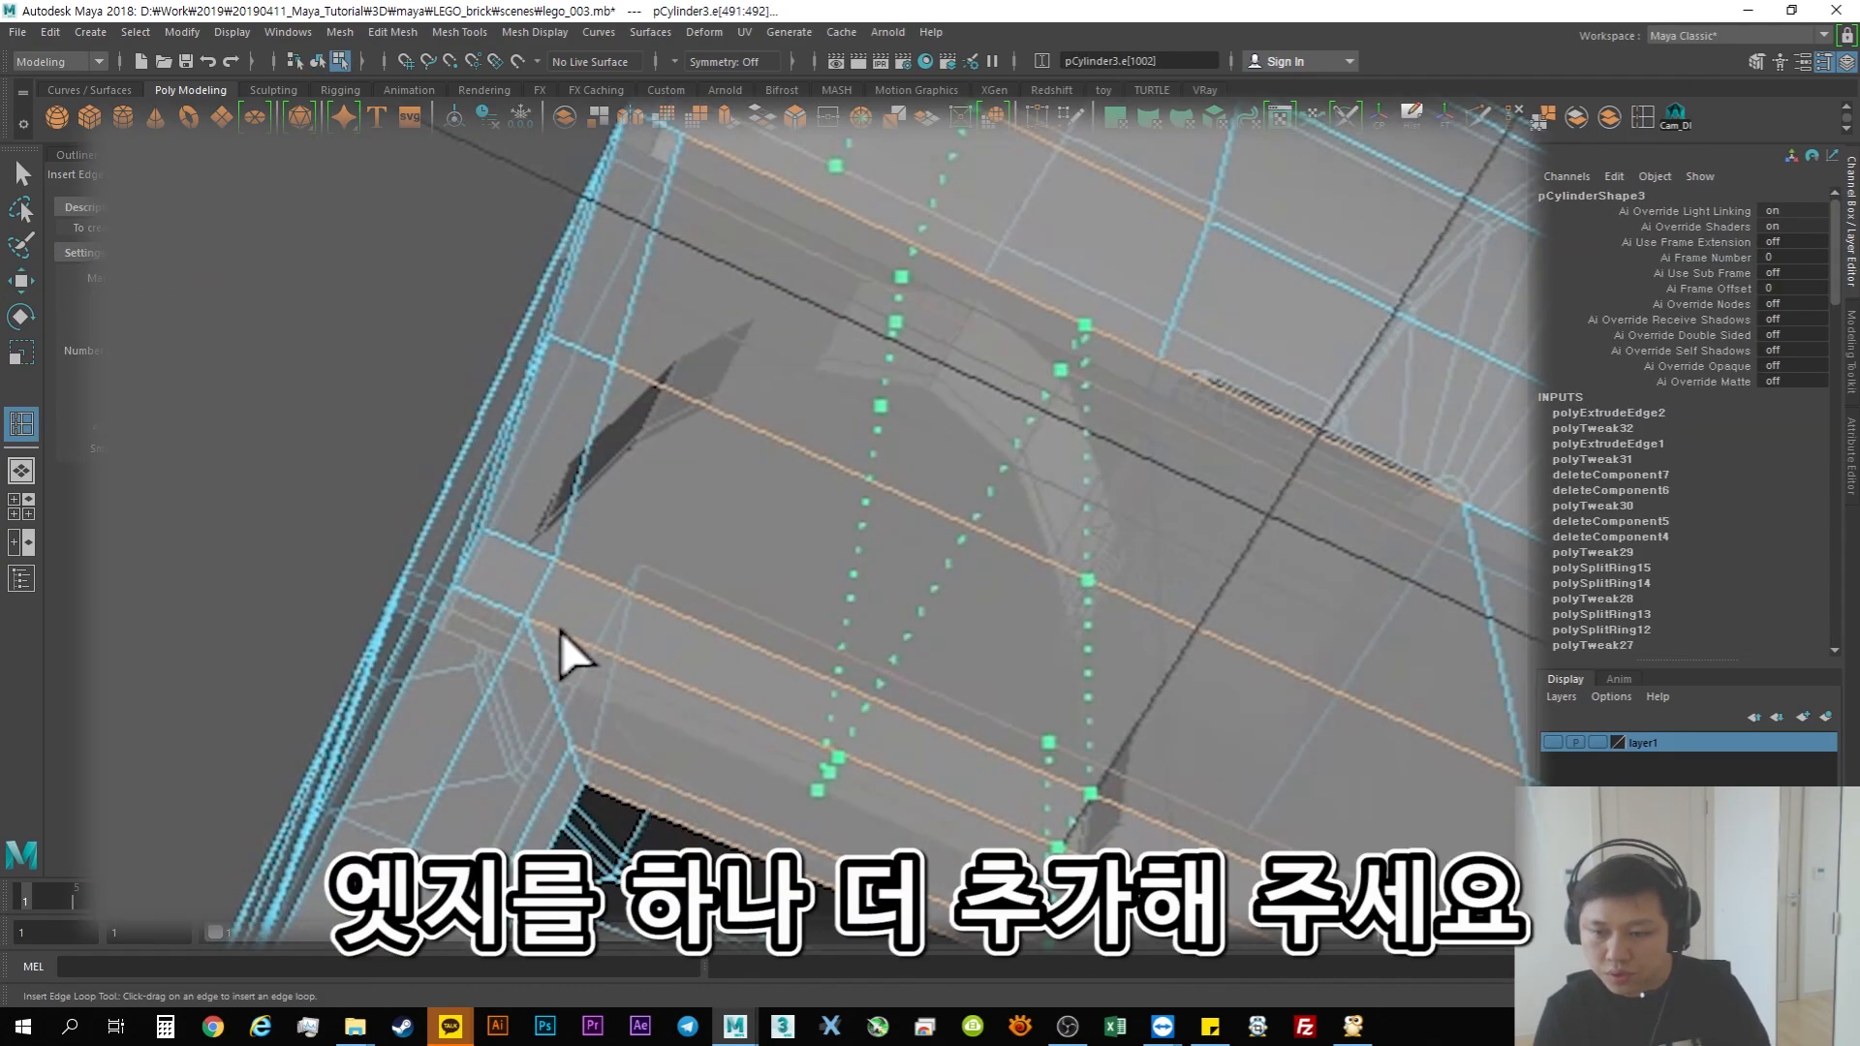
{"action": "key", "text": "ctrl+z"}
{"action": "left_click_drag", "start_coordinate": [702, 655], "coordinate": [1090, 744]}
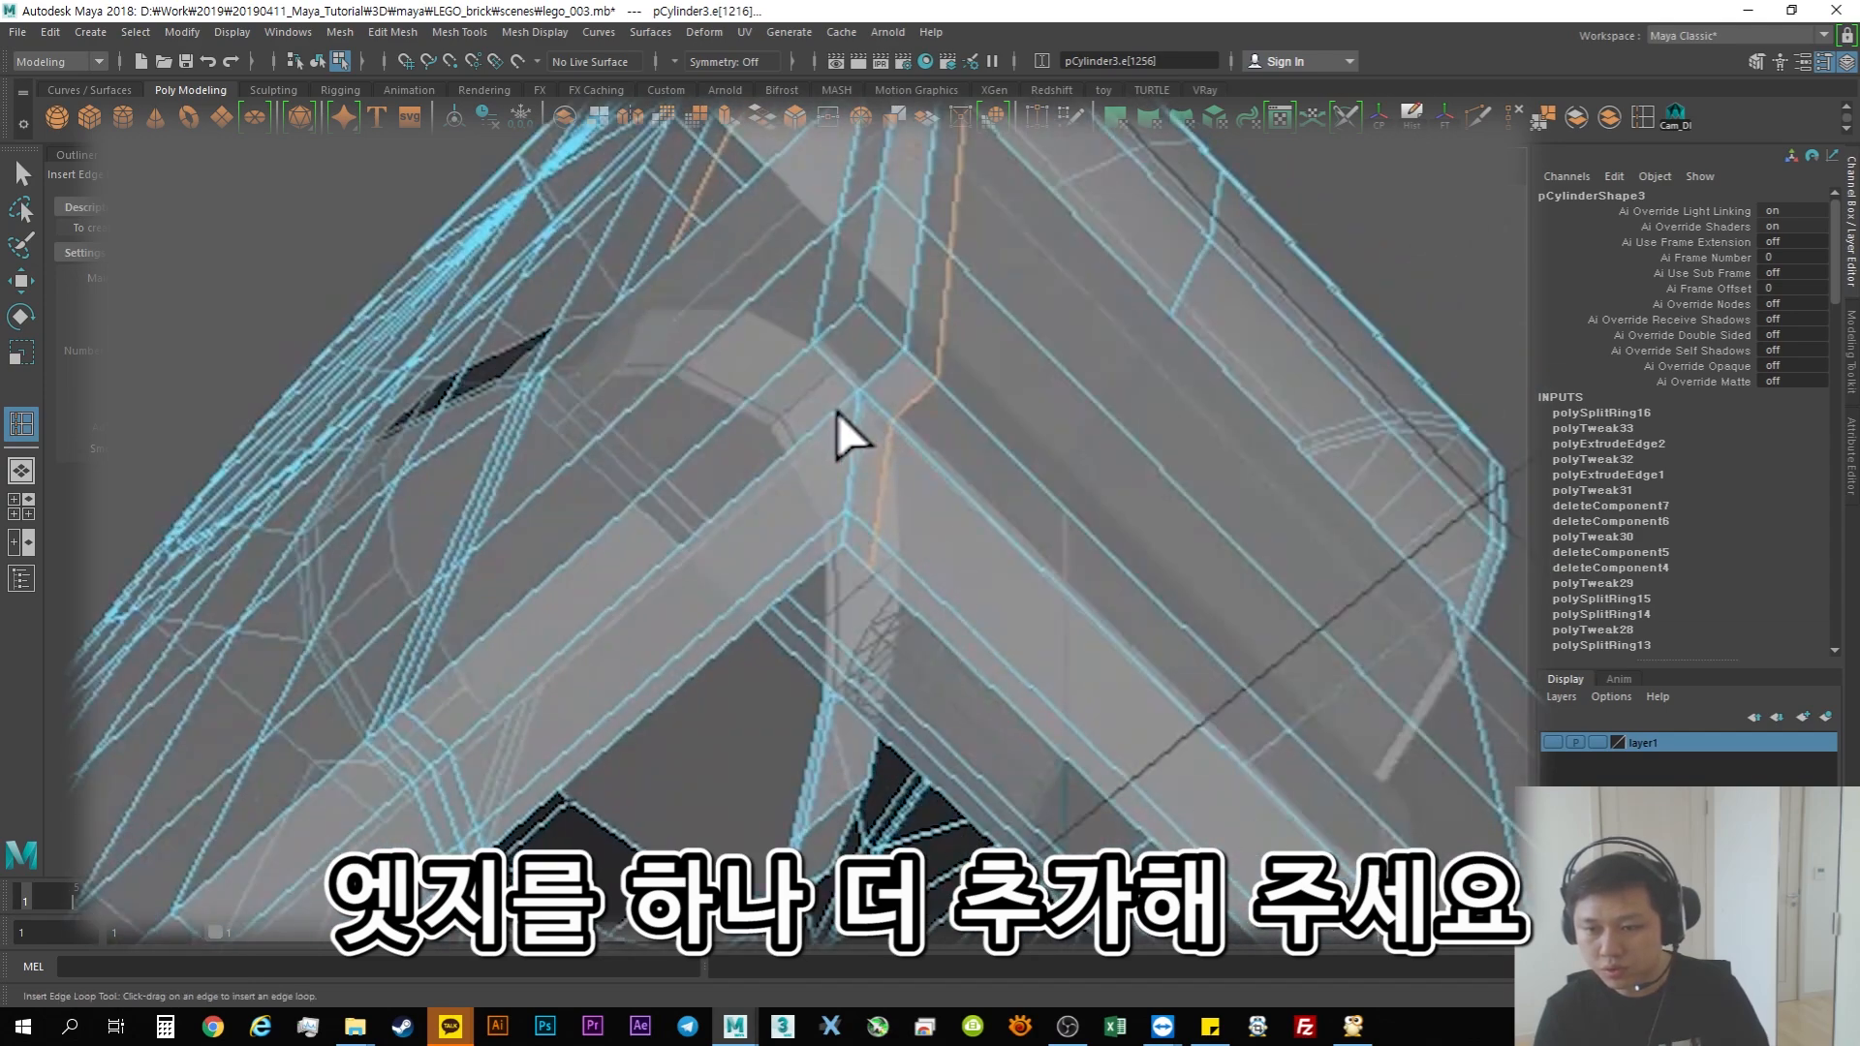
{"action": "left_click_drag", "start_coordinate": [820, 413], "coordinate": [820, 413]}
{"action": "middle_click_drag", "start_coordinate": [820, 413], "coordinate": [1013, 527], "text": "alt"}
{"action": "left_click_drag", "start_coordinate": [1014, 527], "coordinate": [1044, 692], "text": "alt"}
{"action": "left_click", "coordinate": [991, 689]}
{"action": "right_click_drag", "start_coordinate": [1223, 806], "coordinate": [1250, 819], "text": "alt"}
{"action": "left_click_drag", "start_coordinate": [1250, 819], "coordinate": [1046, 759], "text": "alt"}
{"action": "middle_click_drag", "start_coordinate": [1047, 760], "coordinate": [1237, 537], "text": "alt"}
{"action": "left_click", "coordinate": [1250, 548]}
Step: Delete the surplus vertical and diagonal edges below the lower hole on both sides of the leg's back
{"action": "left_click_drag", "start_coordinate": [1250, 549], "coordinate": [1133, 775], "text": "alt"}
{"action": "right_click_drag", "start_coordinate": [1134, 775], "coordinate": [1182, 790], "text": "alt"}
{"action": "middle_click_drag", "start_coordinate": [1182, 790], "coordinate": [1039, 466], "text": "alt"}
{"action": "left_click_drag", "start_coordinate": [1039, 466], "coordinate": [852, 610], "text": "alt"}
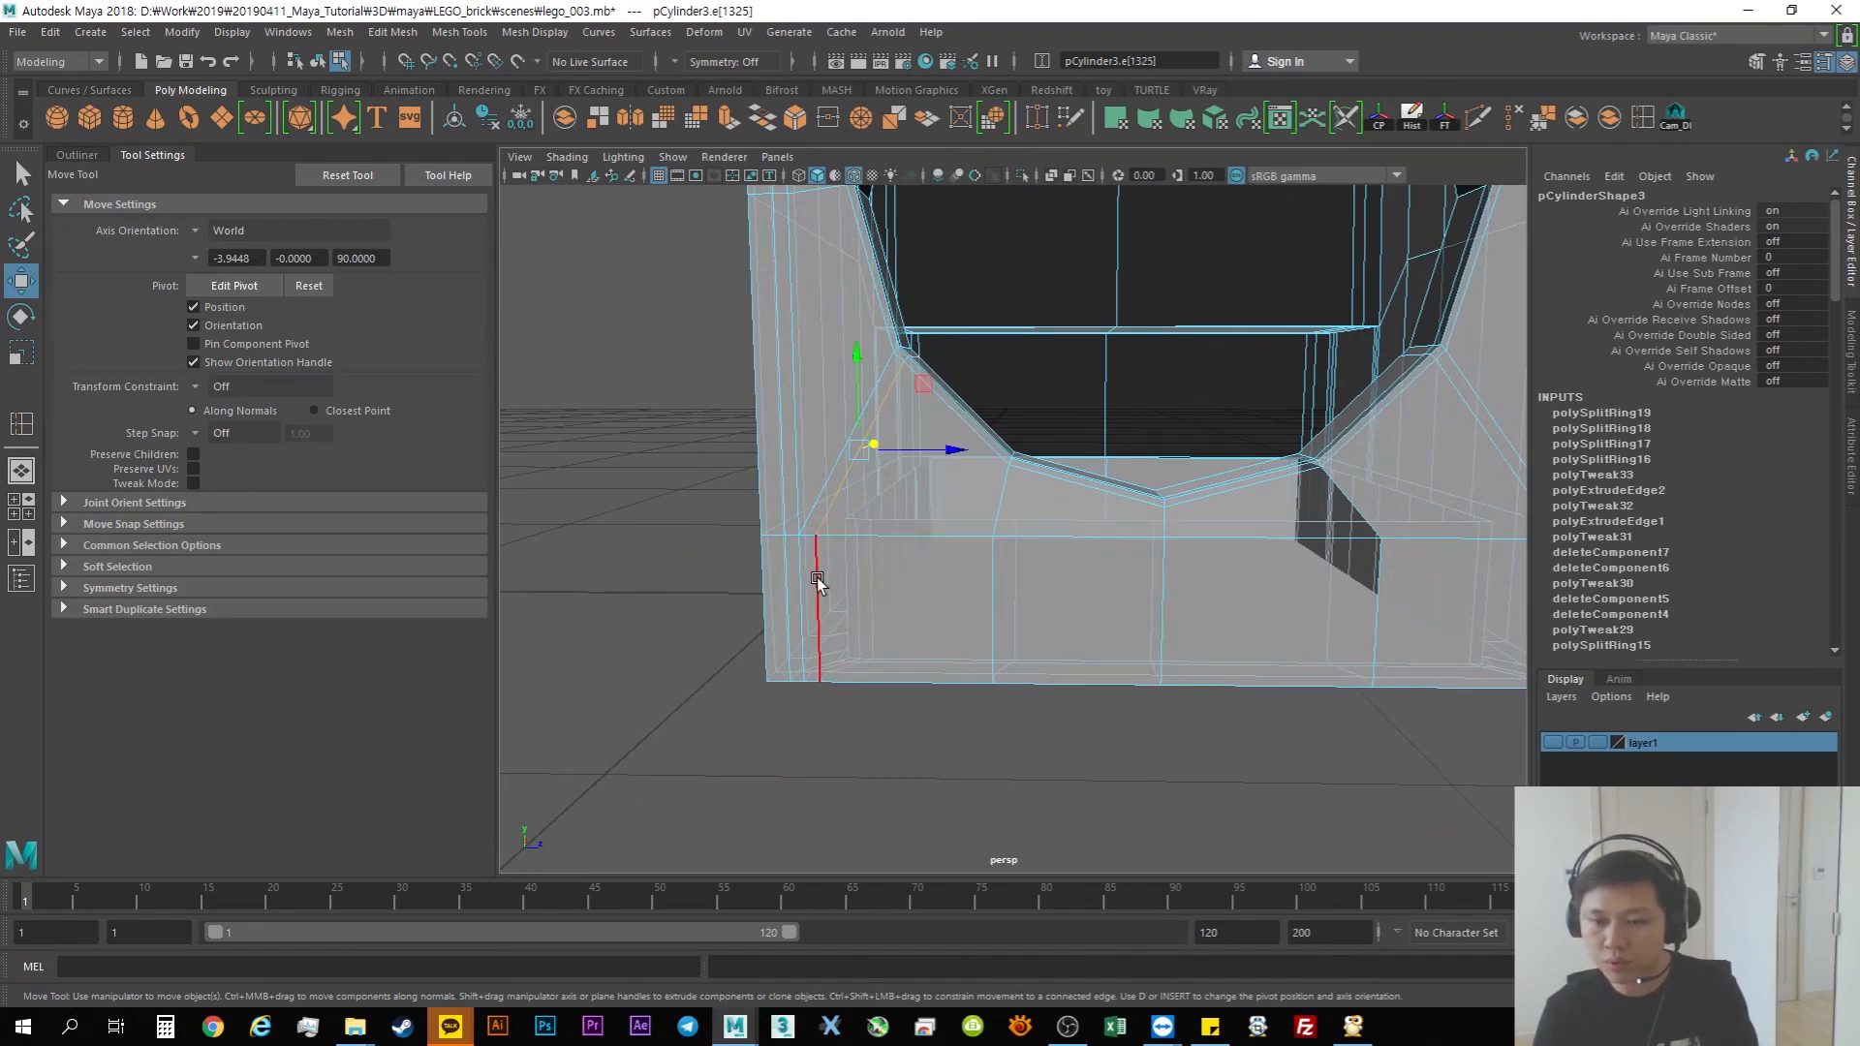
{"action": "key", "text": "Delete"}
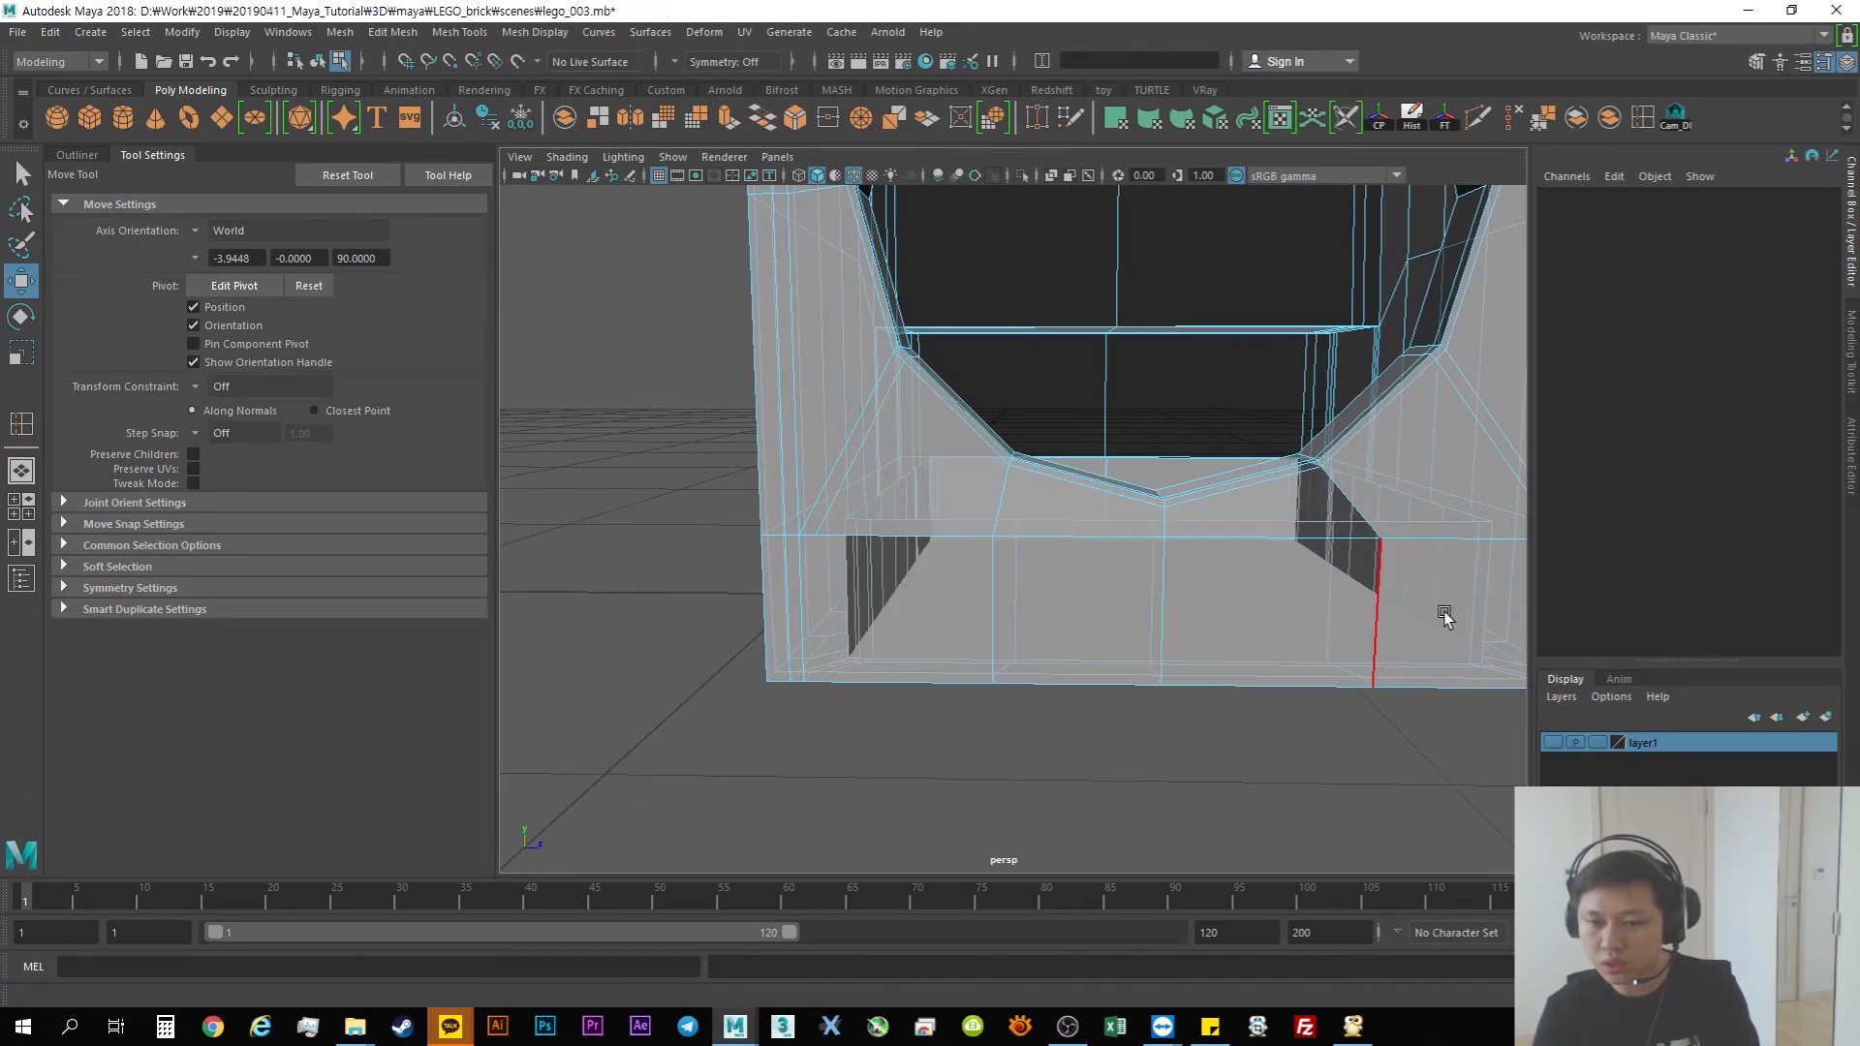
{"action": "middle_click_drag", "start_coordinate": [1319, 588], "coordinate": [1145, 580], "text": "alt"}
{"action": "left_click", "coordinate": [1350, 574]}
{"action": "left_click", "coordinate": [1325, 491]}
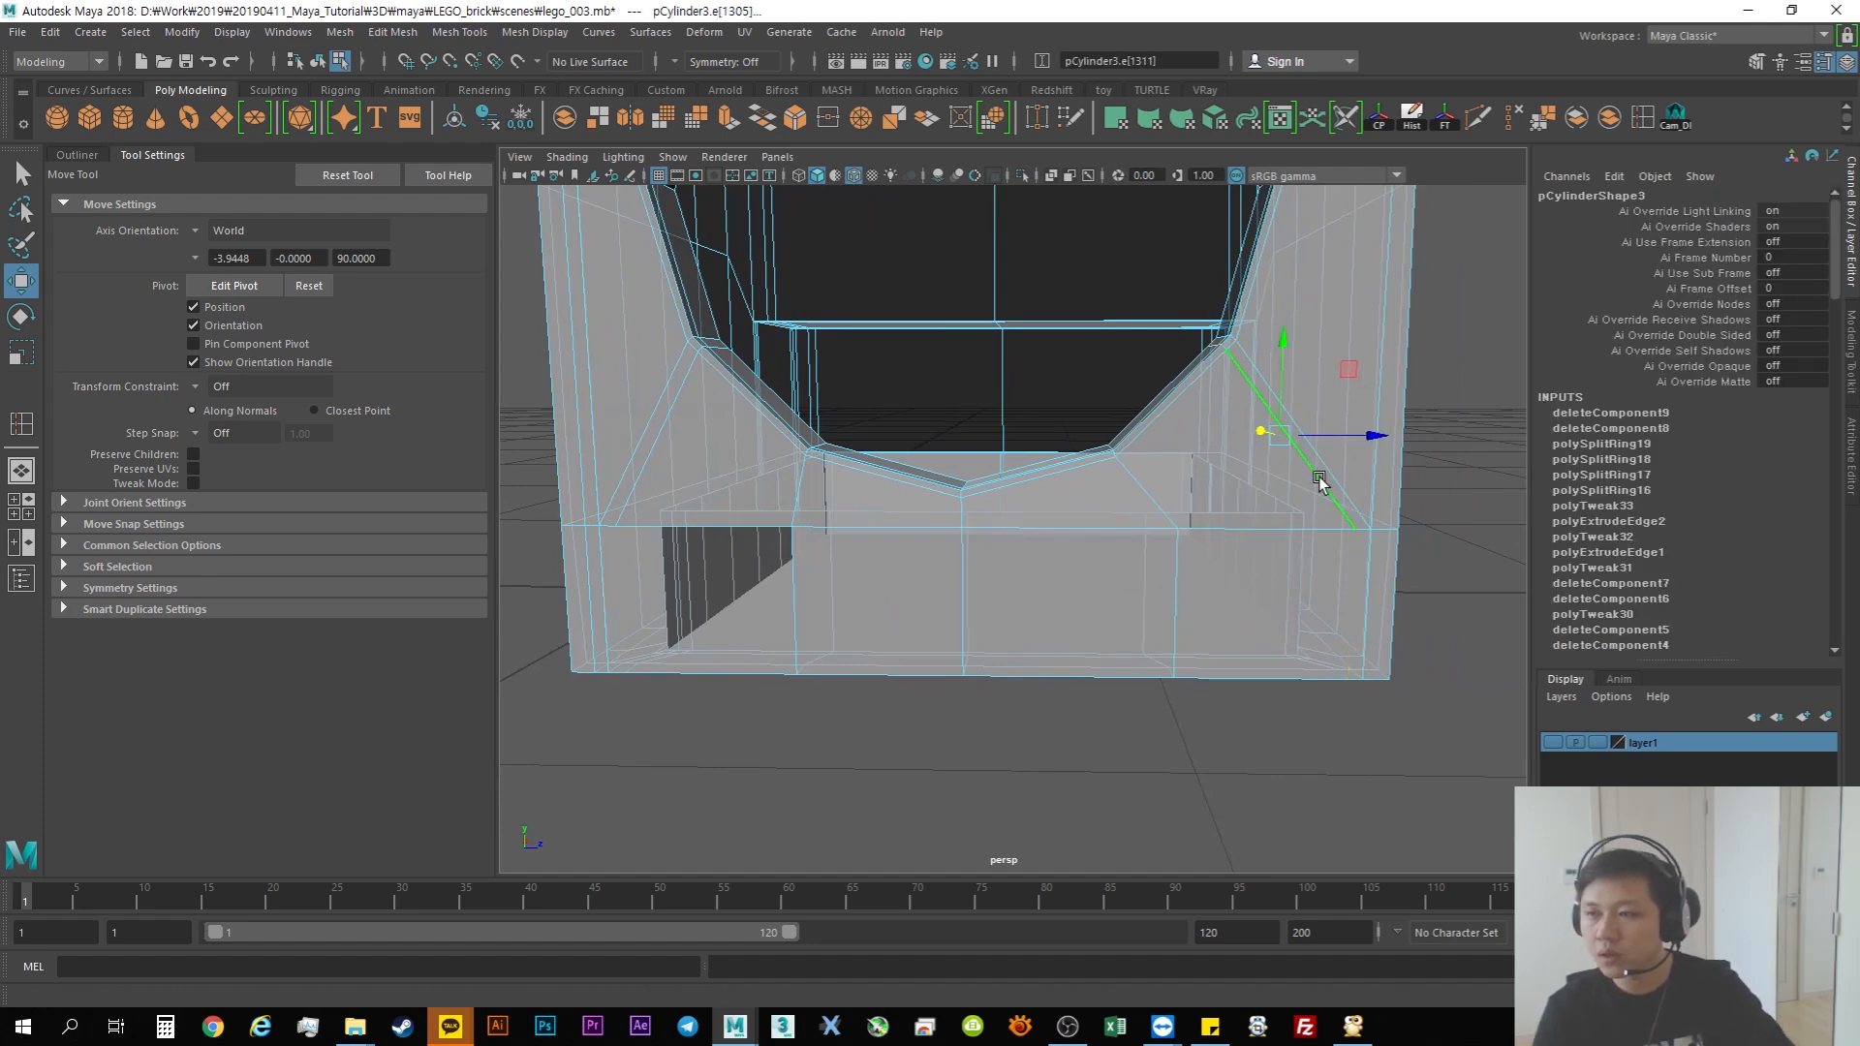
{"action": "left_click", "coordinate": [1512, 124]}
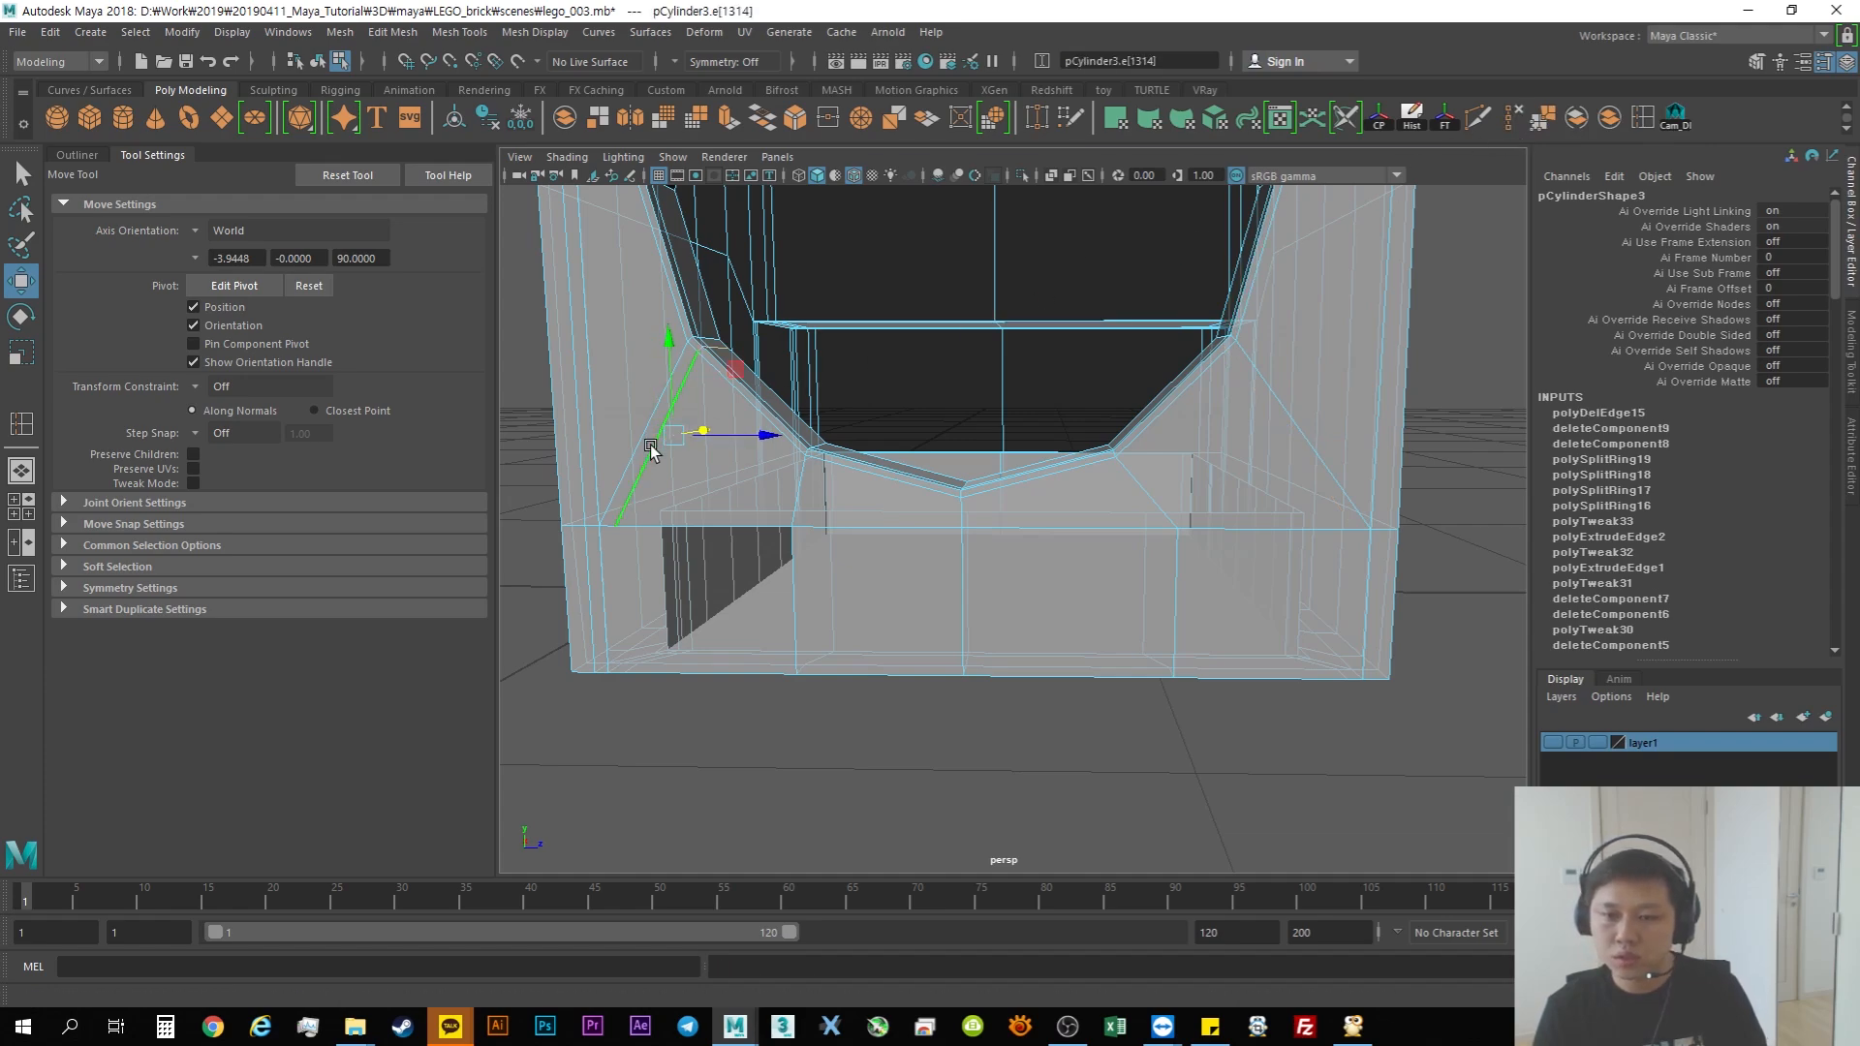
{"action": "left_click", "coordinate": [1517, 121]}
Step: Examine the leg's lower corners, back and hollow underside in smooth preview
{"action": "left_click_drag", "start_coordinate": [1250, 387], "coordinate": [1096, 412], "text": "alt"}
{"action": "key", "text": "F8"}
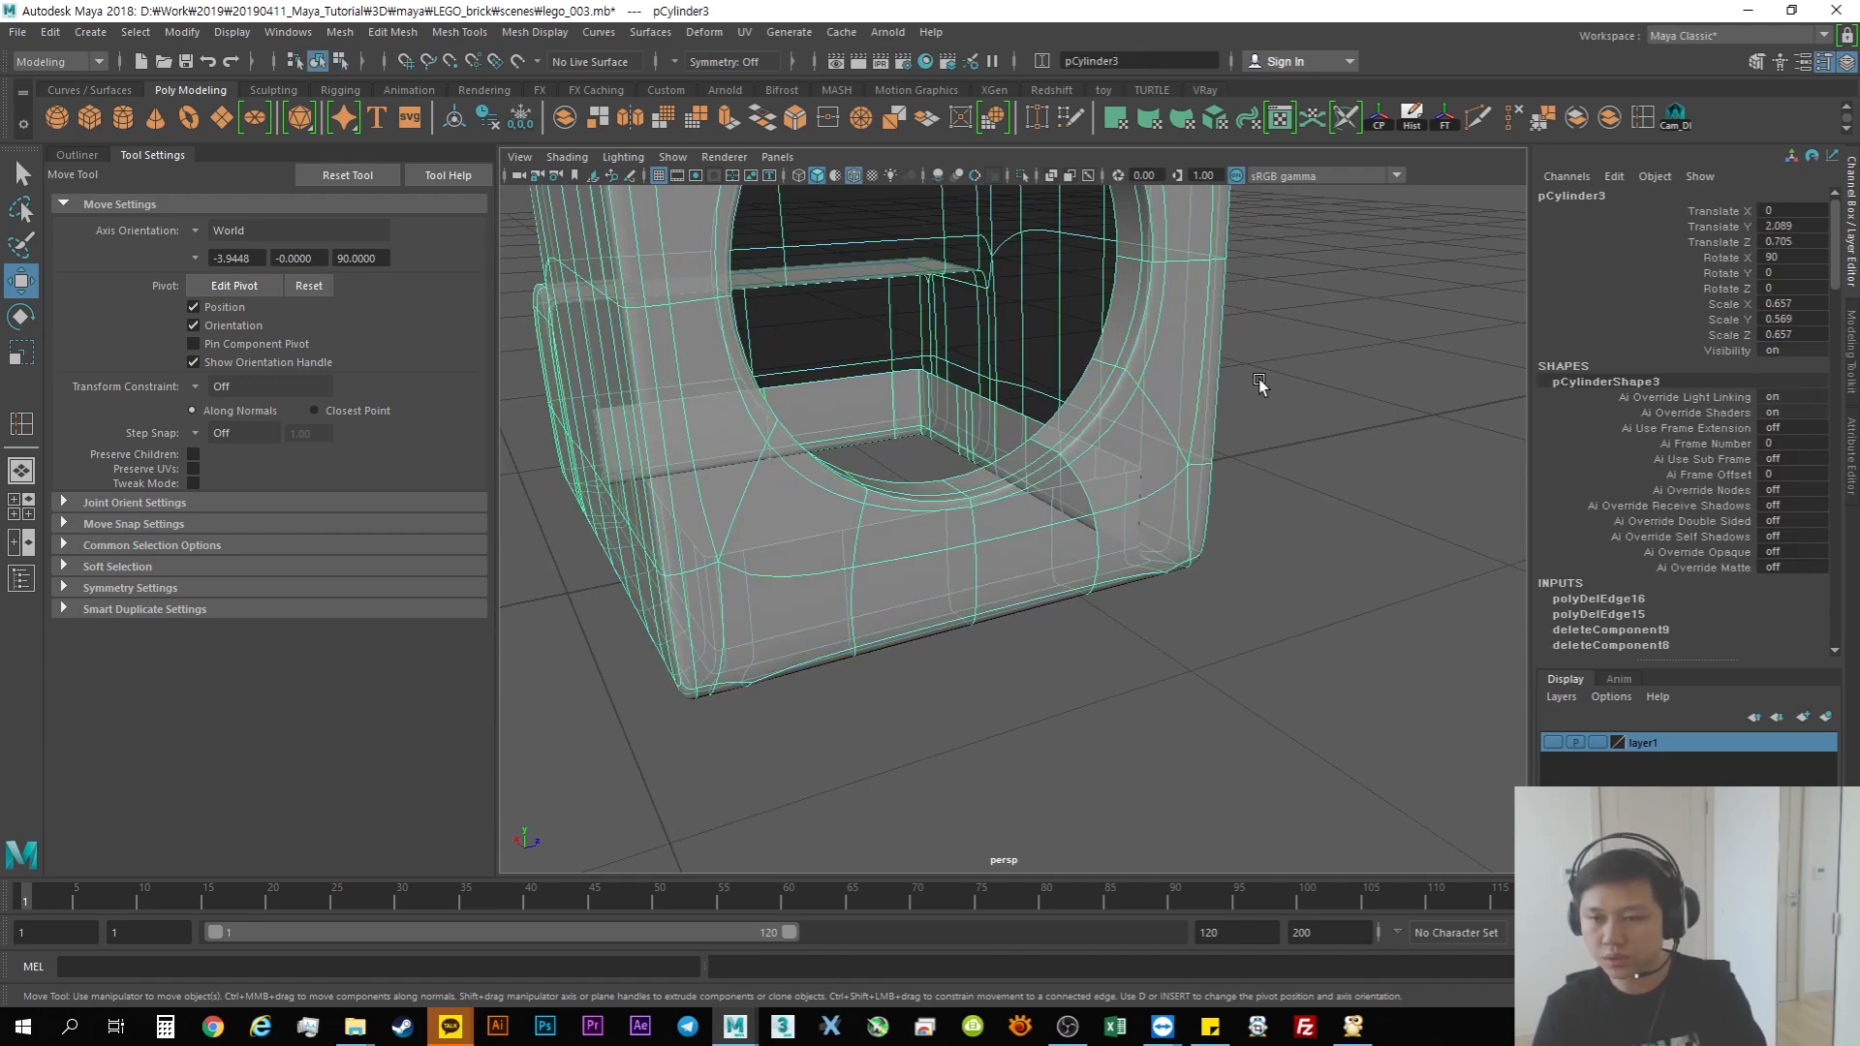
{"action": "left_click", "coordinate": [1355, 397]}
{"action": "right_click_drag", "start_coordinate": [1362, 436], "coordinate": [1111, 459], "text": "alt"}
{"action": "left_click_drag", "start_coordinate": [1111, 460], "coordinate": [1176, 573], "text": "alt"}
{"action": "left_click", "coordinate": [1175, 574]}
{"action": "left_click_drag", "start_coordinate": [1188, 652], "coordinate": [1124, 573], "text": "alt"}
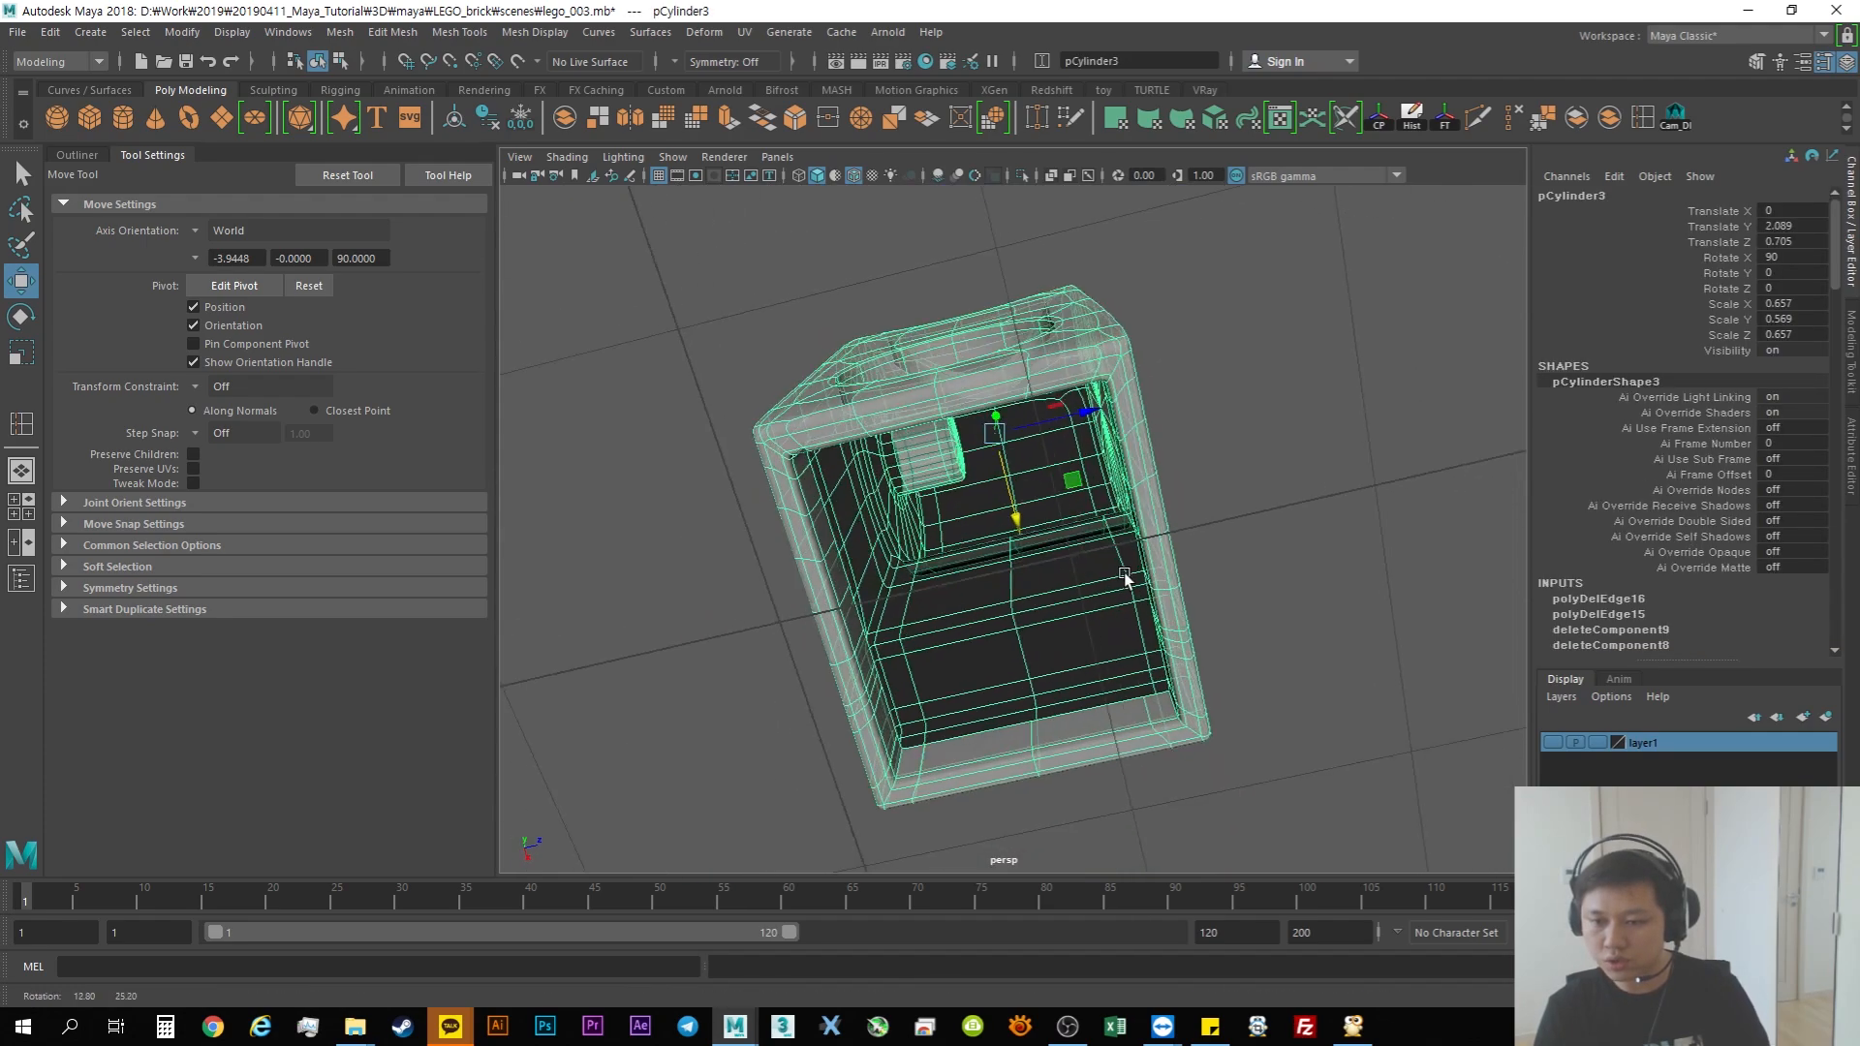
{"action": "left_click", "coordinate": [1244, 545]}
{"action": "left_click_drag", "start_coordinate": [1244, 545], "coordinate": [1143, 555], "text": "alt"}
{"action": "left_click", "coordinate": [1142, 555]}
Step: Insert an edge loop around the leg just above the inner corner where the foot meets the shin
{"action": "key", "text": "1"}
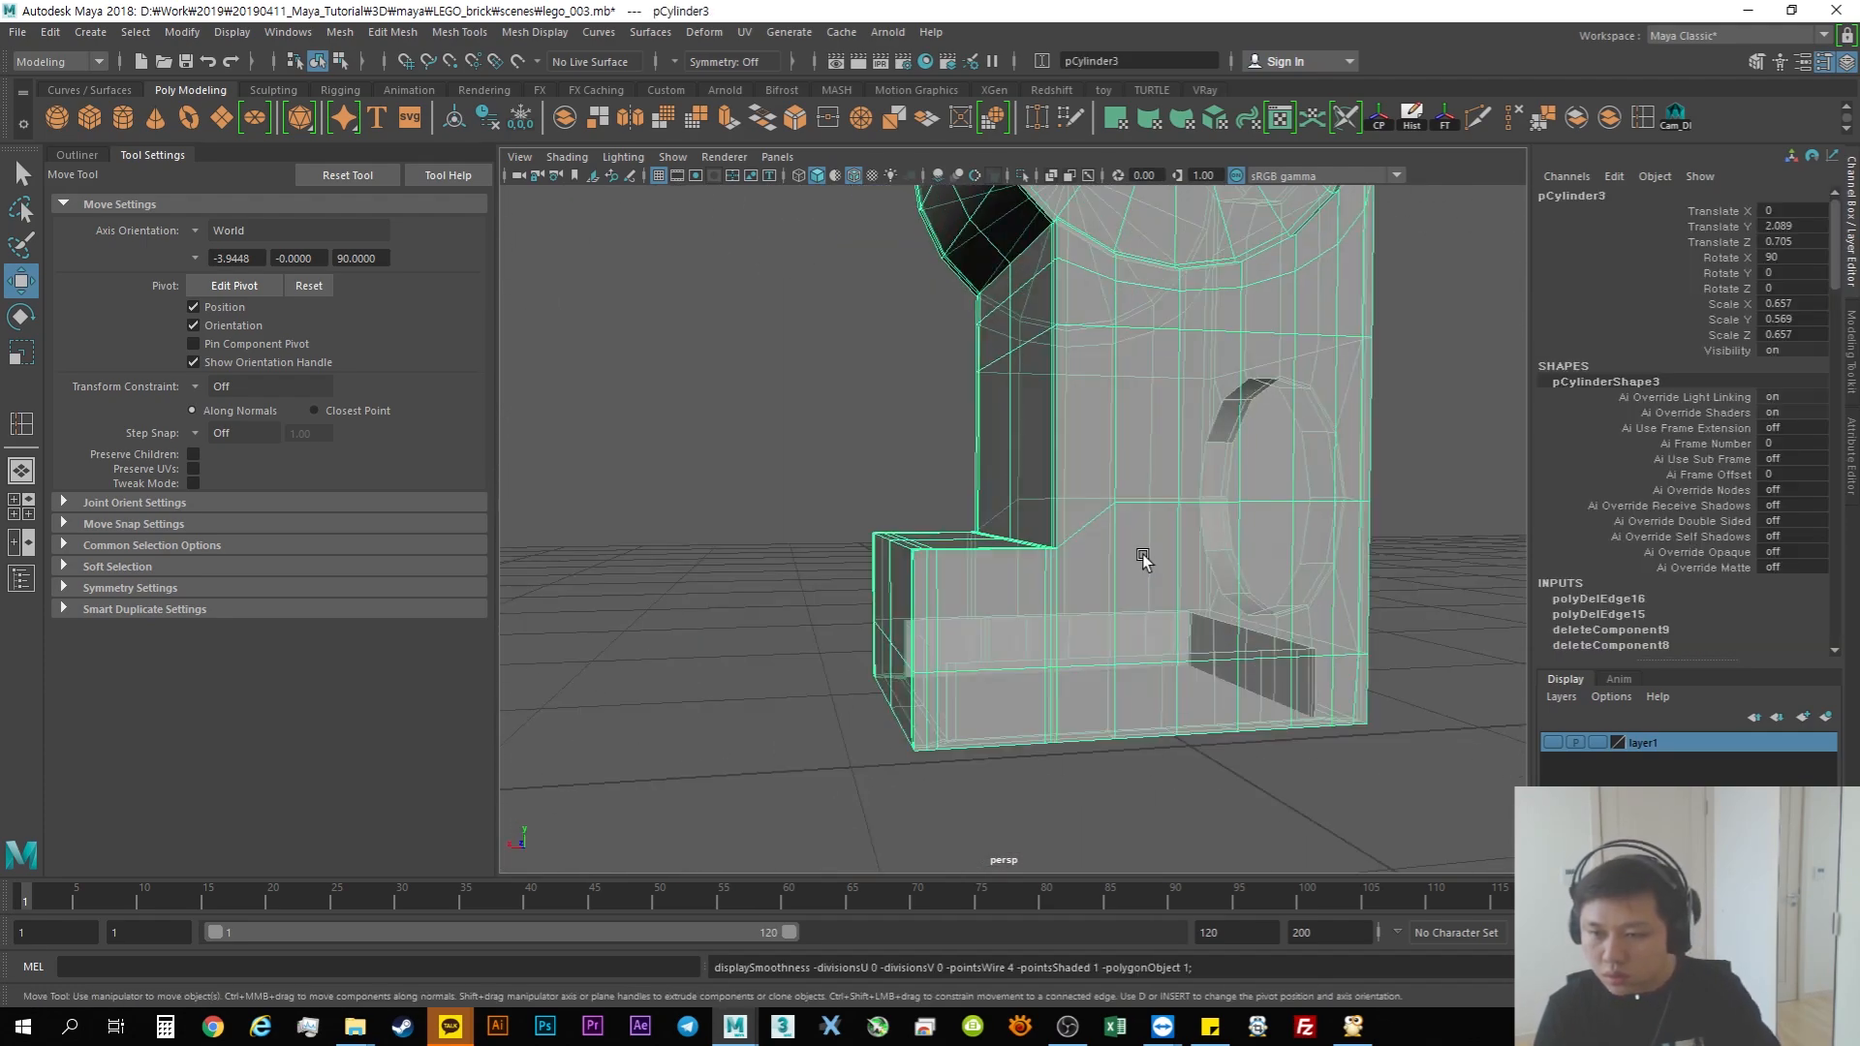
{"action": "right_click_drag", "start_coordinate": [1059, 594], "coordinate": [1294, 620], "text": "alt"}
{"action": "left_click_drag", "start_coordinate": [1133, 561], "coordinate": [1169, 574], "text": "alt"}
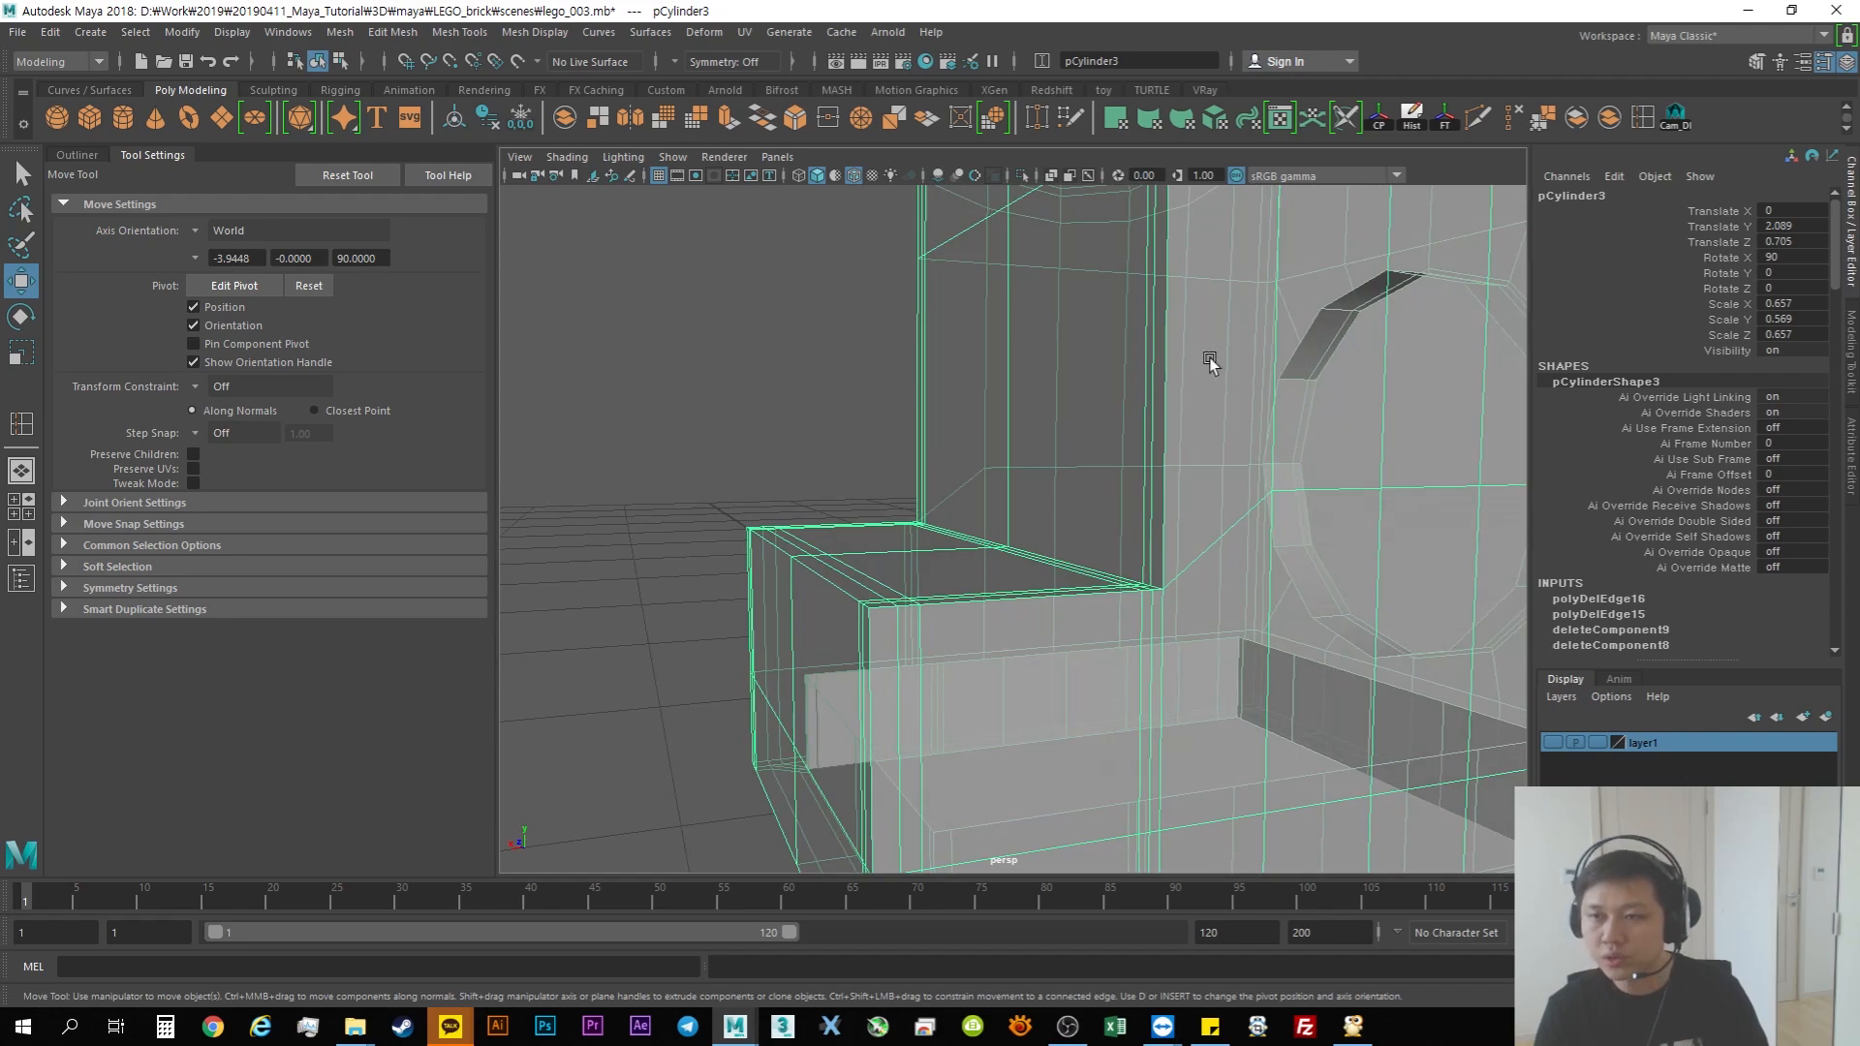
{"action": "key", "text": "y"}
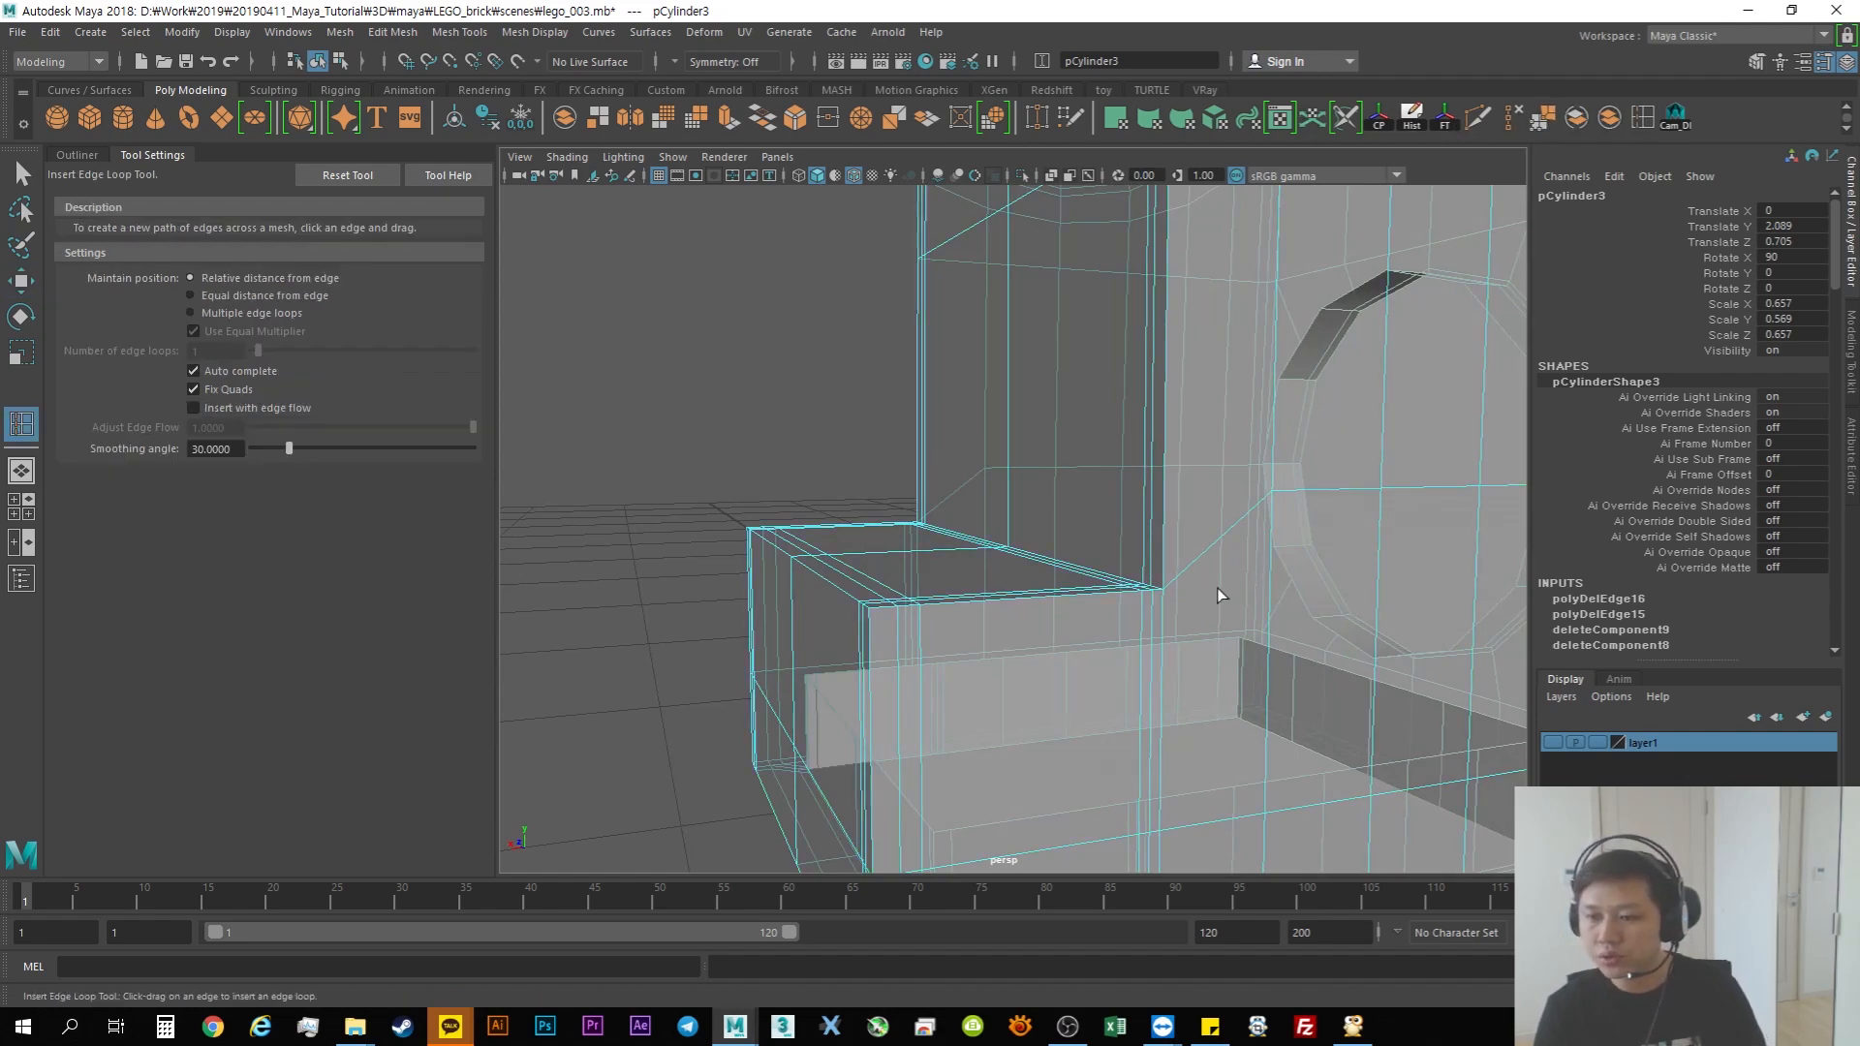
{"action": "left_click", "coordinate": [1160, 581]}
{"action": "scroll", "coordinate": [1328, 556], "scroll_direction": "down", "scroll_amount": 2}
{"action": "middle_click_drag", "start_coordinate": [1329, 556], "coordinate": [922, 647], "text": "alt"}
{"action": "left_click_drag", "start_coordinate": [922, 655], "coordinate": [948, 596], "text": "alt"}
{"action": "key", "text": "w"}
Step: Delete the new loop's surplus edge segments on both sides of the lower hole at the leg's back
{"action": "right_click_drag", "start_coordinate": [1026, 603], "coordinate": [1062, 636], "text": "alt"}
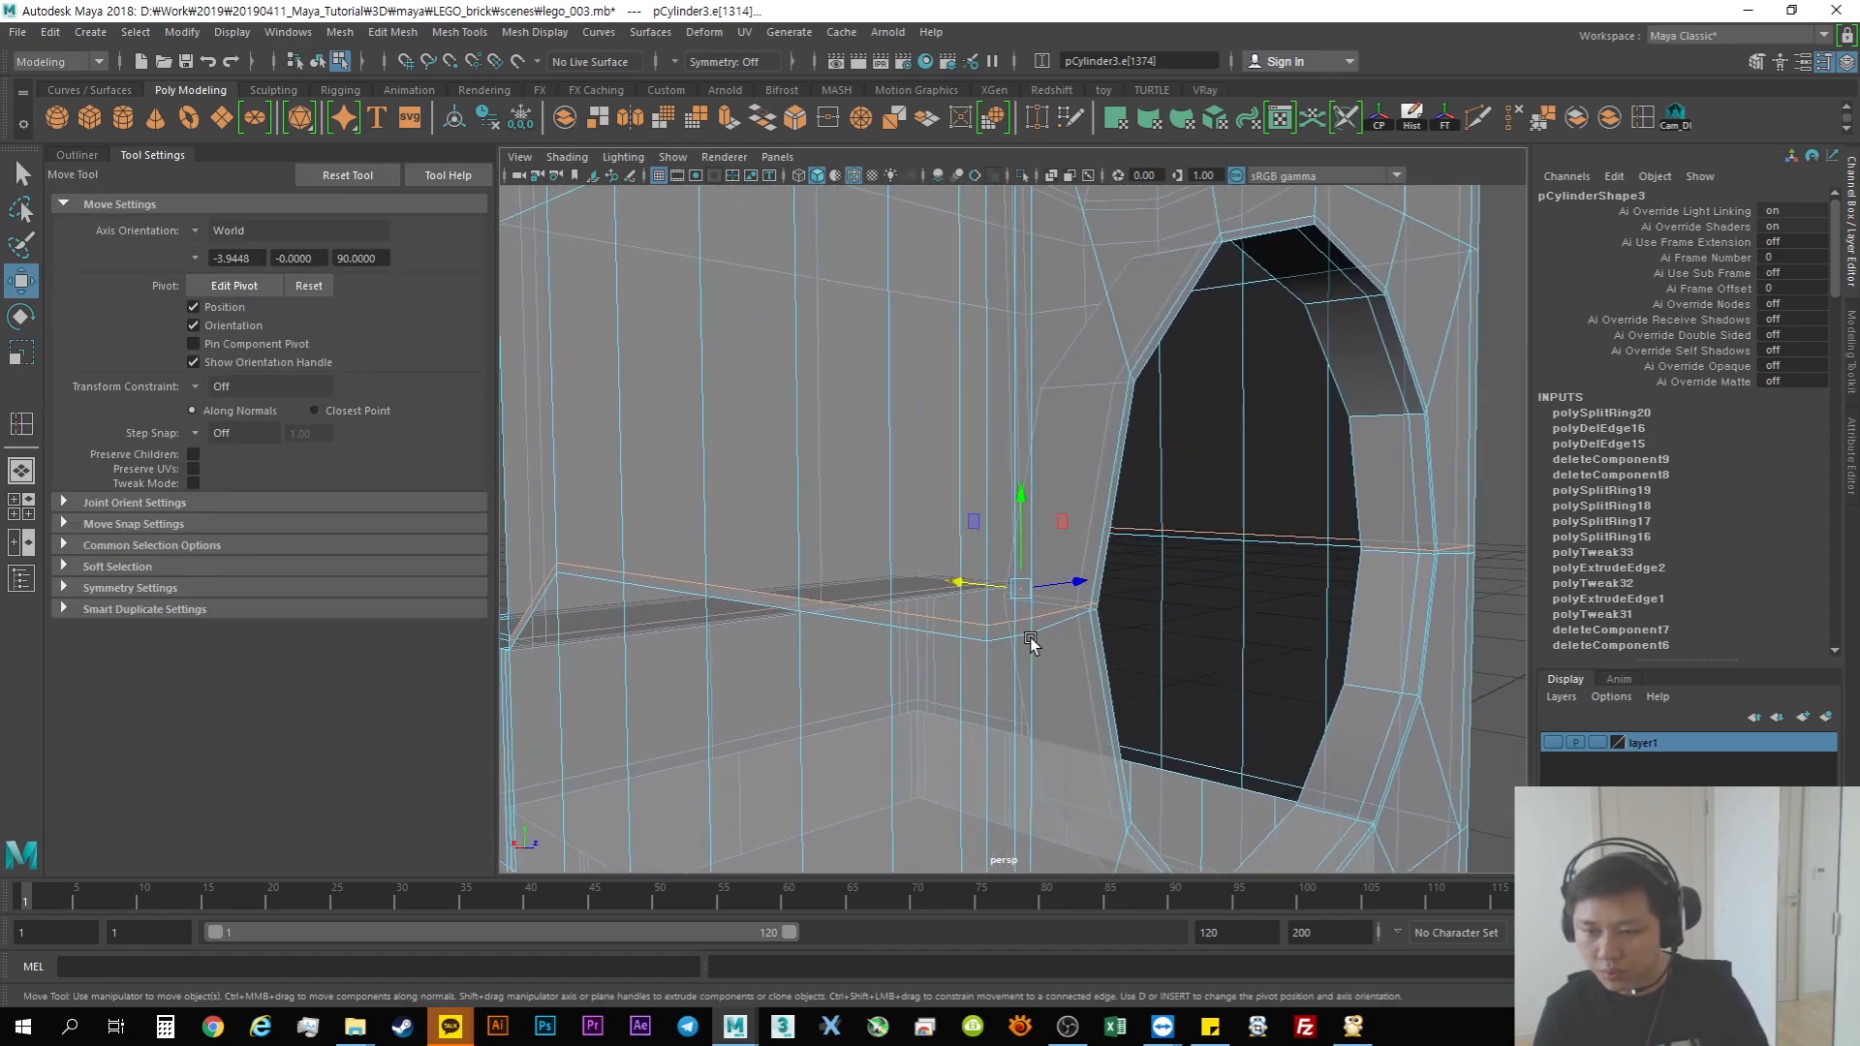
{"action": "left_click_drag", "start_coordinate": [1061, 637], "coordinate": [977, 622], "text": "alt"}
{"action": "left_click", "coordinate": [1193, 620]}
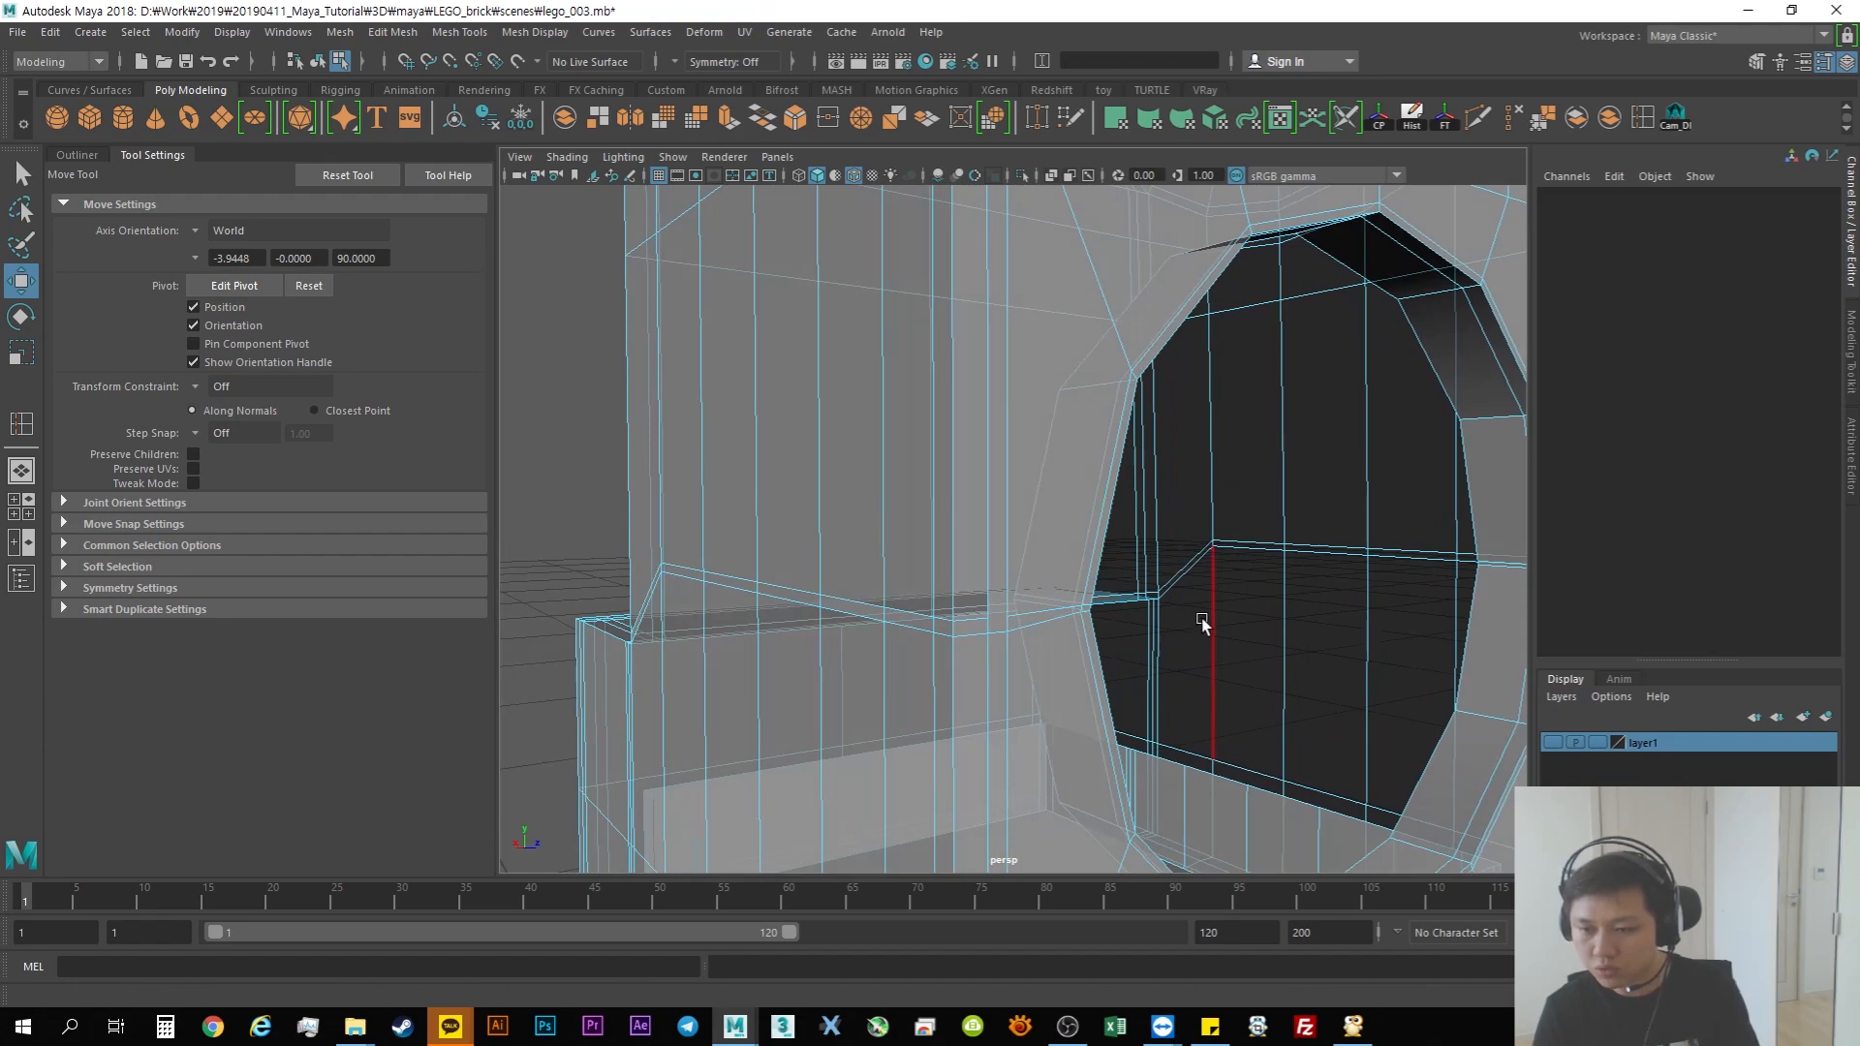
{"action": "right_click_drag", "start_coordinate": [1240, 623], "coordinate": [1052, 618], "text": "alt"}
{"action": "left_click_drag", "start_coordinate": [1052, 617], "coordinate": [1043, 597], "text": "alt"}
{"action": "right_click_drag", "start_coordinate": [1043, 597], "coordinate": [1216, 583], "text": "alt"}
{"action": "left_click_drag", "start_coordinate": [1216, 585], "coordinate": [1100, 603], "text": "alt"}
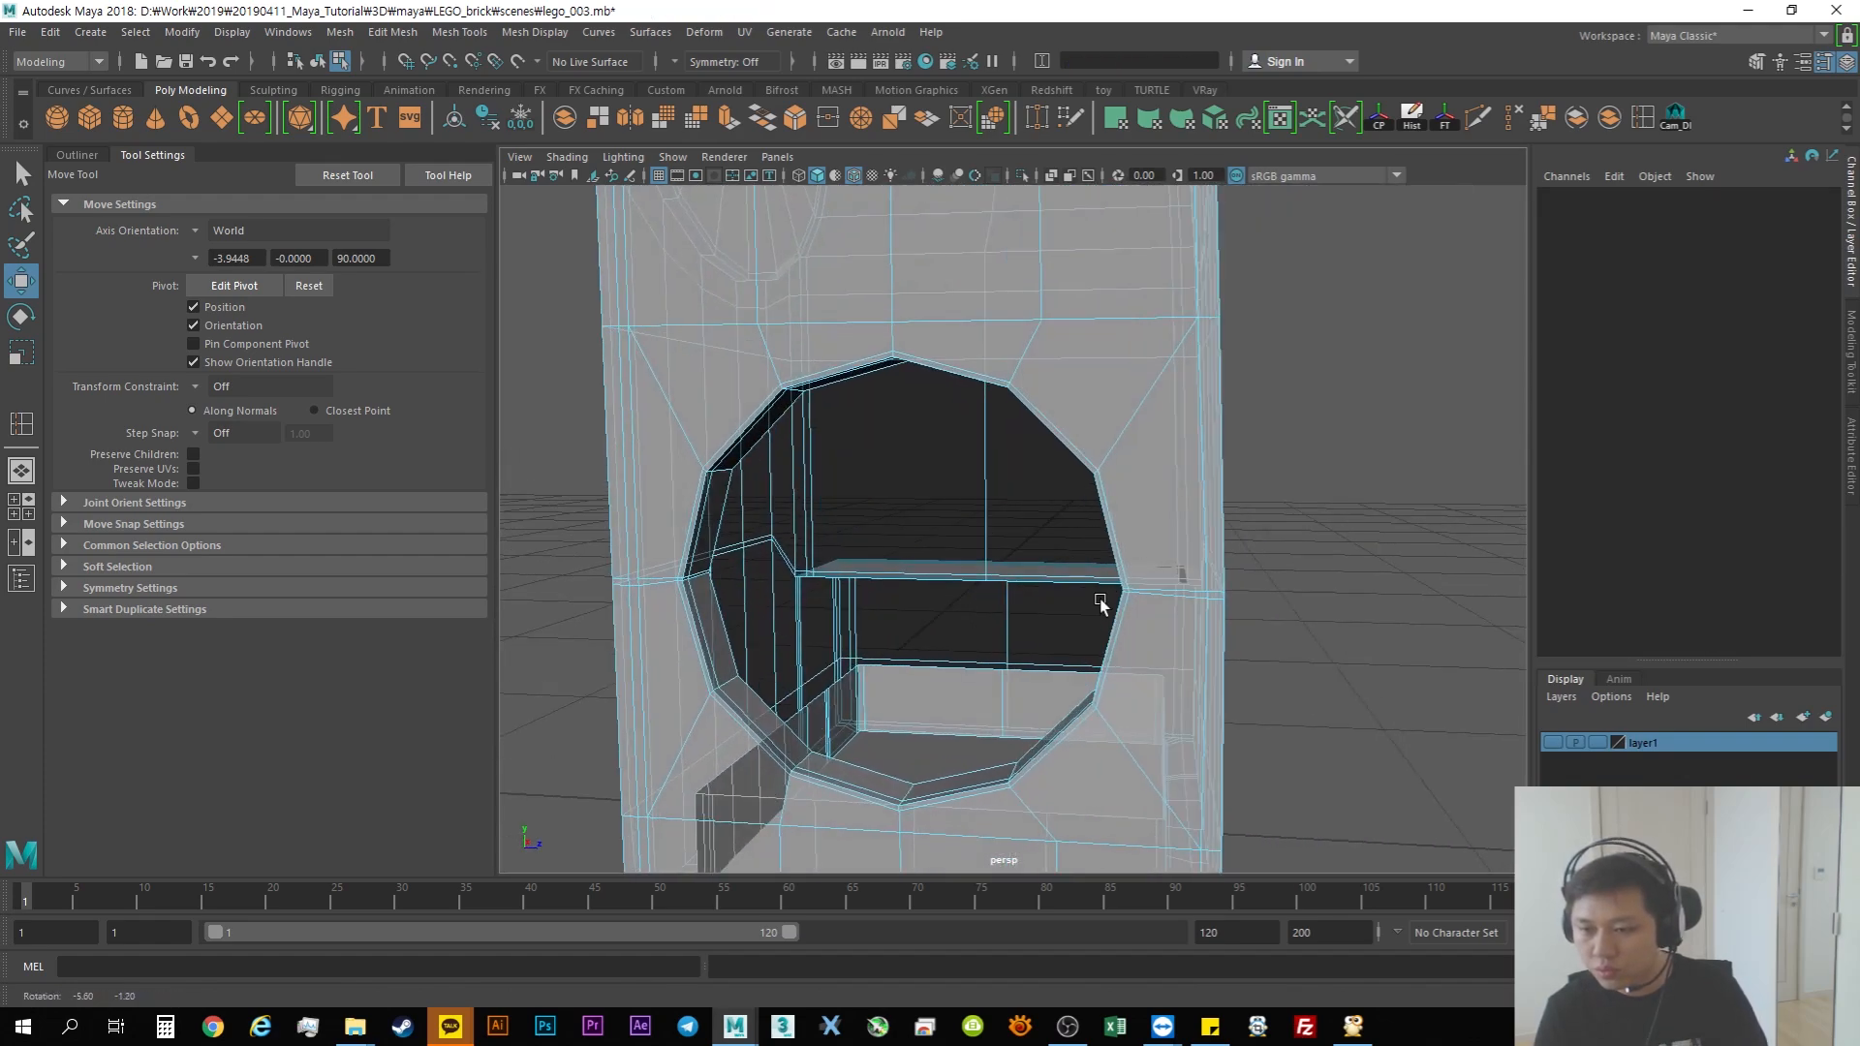
{"action": "left_click", "coordinate": [1217, 594]}
{"action": "left_click", "coordinate": [1396, 651]}
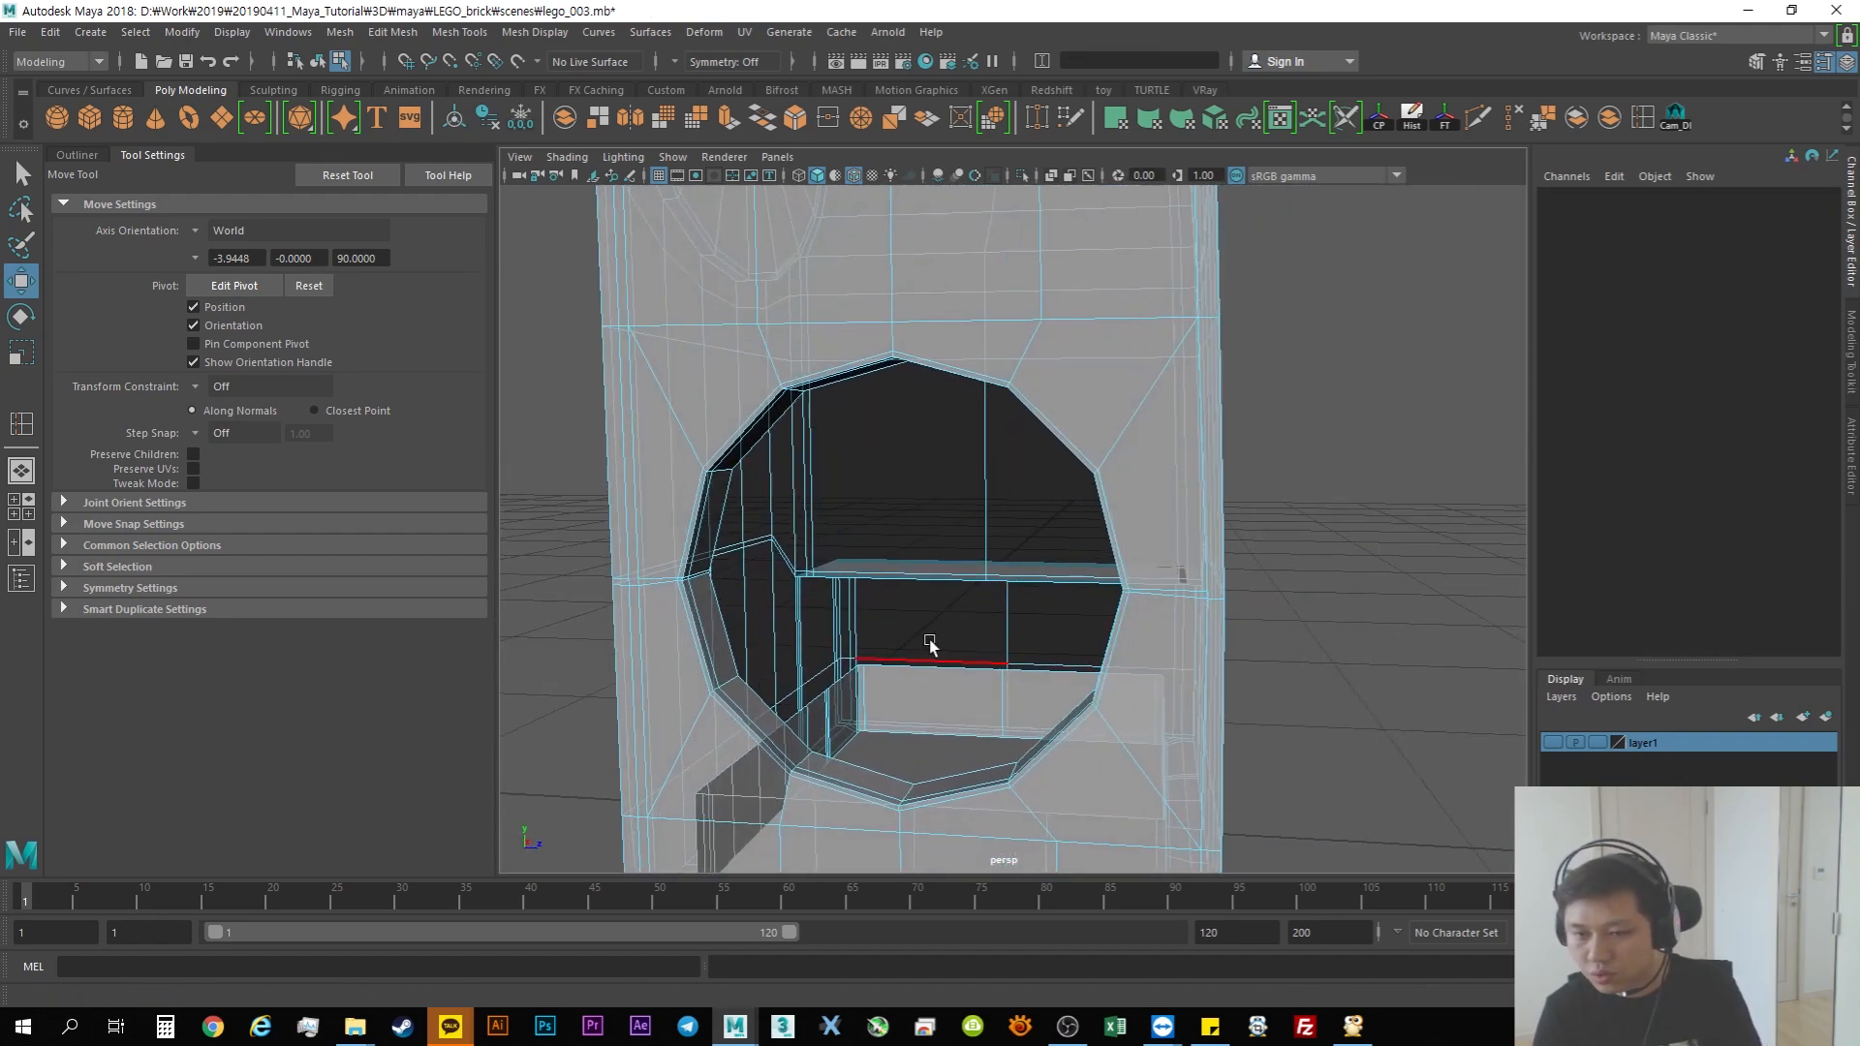
{"action": "left_click", "coordinate": [656, 578]}
{"action": "left_click", "coordinate": [1522, 125]}
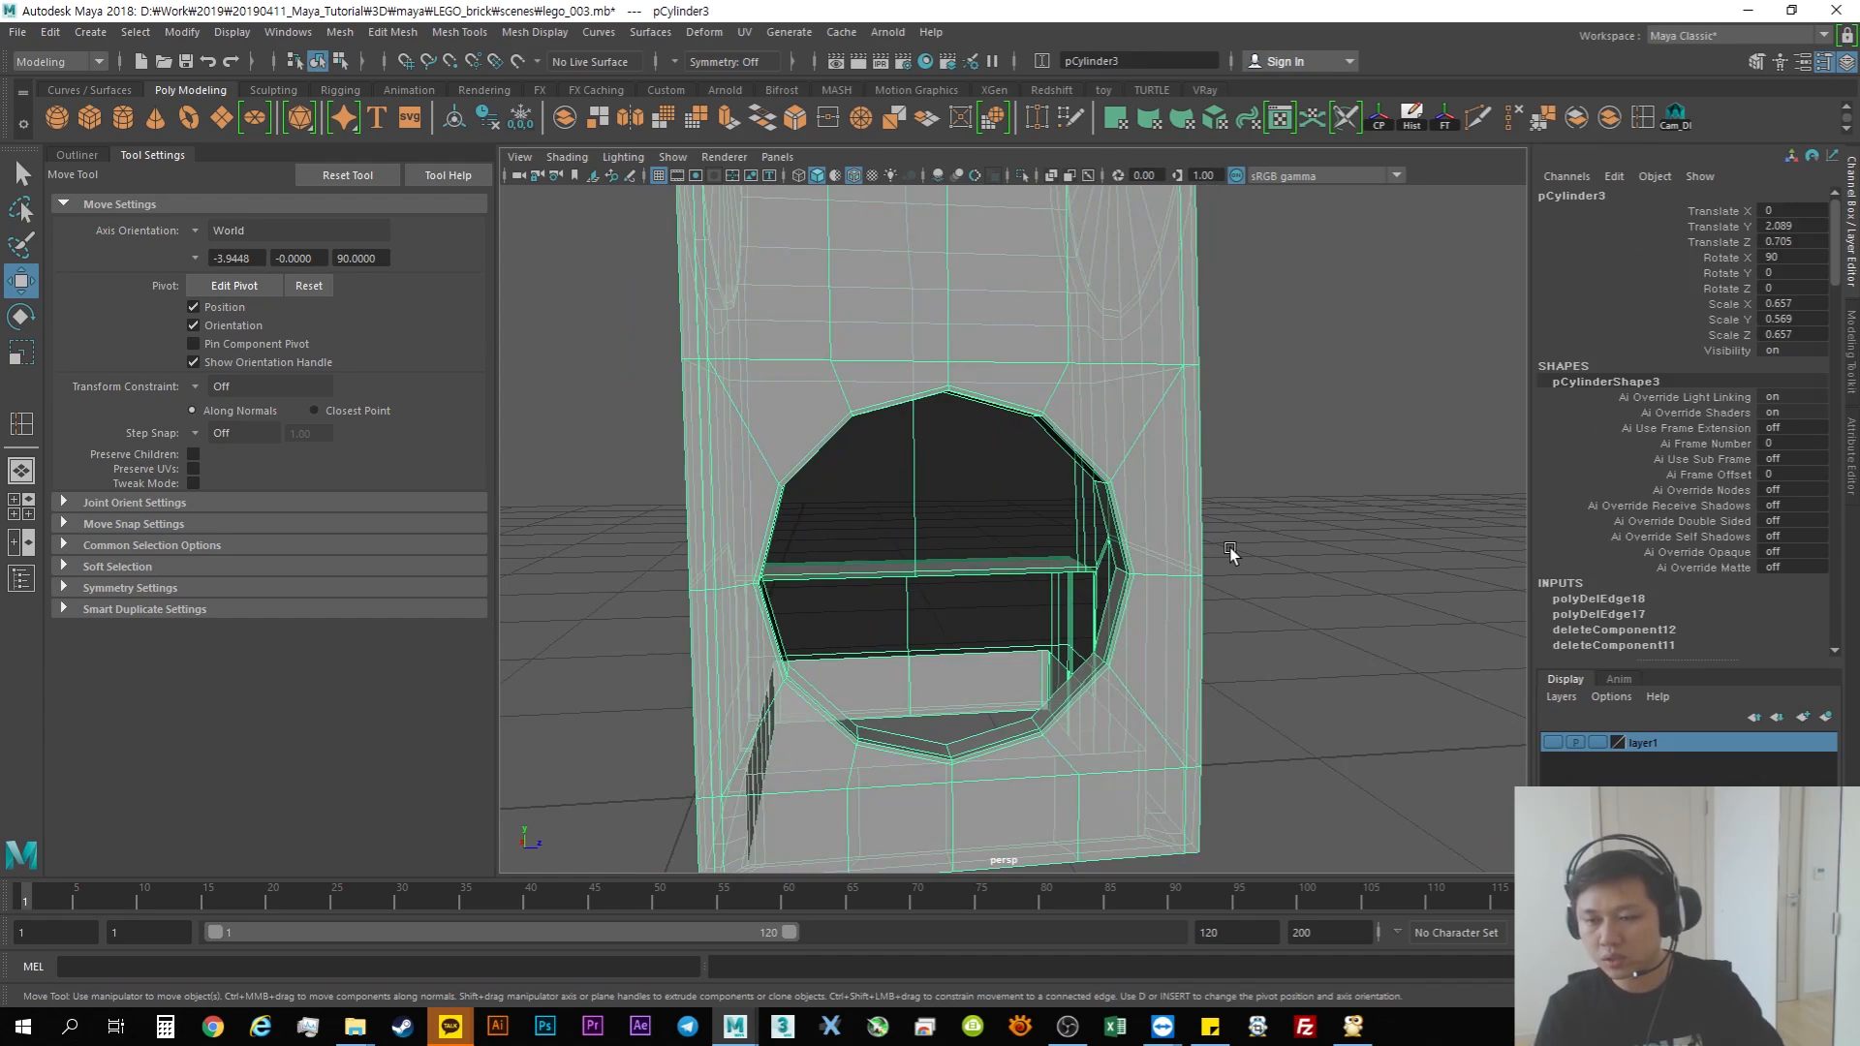
Step: Examine the lower hole and the foot's inner corner in smooth preview and then unsmoothed from several angles
{"action": "key", "text": "3"}
{"action": "left_click", "coordinate": [1270, 532]}
{"action": "right_click_drag", "start_coordinate": [1270, 532], "coordinate": [1171, 586], "text": "alt"}
{"action": "left_click_drag", "start_coordinate": [1172, 586], "coordinate": [939, 619], "text": "alt"}
{"action": "right_click_drag", "start_coordinate": [939, 619], "coordinate": [1179, 614], "text": "alt"}
{"action": "left_click", "coordinate": [1180, 615]}
{"action": "left_click_drag", "start_coordinate": [1180, 614], "coordinate": [950, 594], "text": "alt"}
{"action": "right_click_drag", "start_coordinate": [950, 594], "coordinate": [1215, 601], "text": "alt"}
{"action": "left_click_drag", "start_coordinate": [841, 572], "coordinate": [939, 594], "text": "alt"}
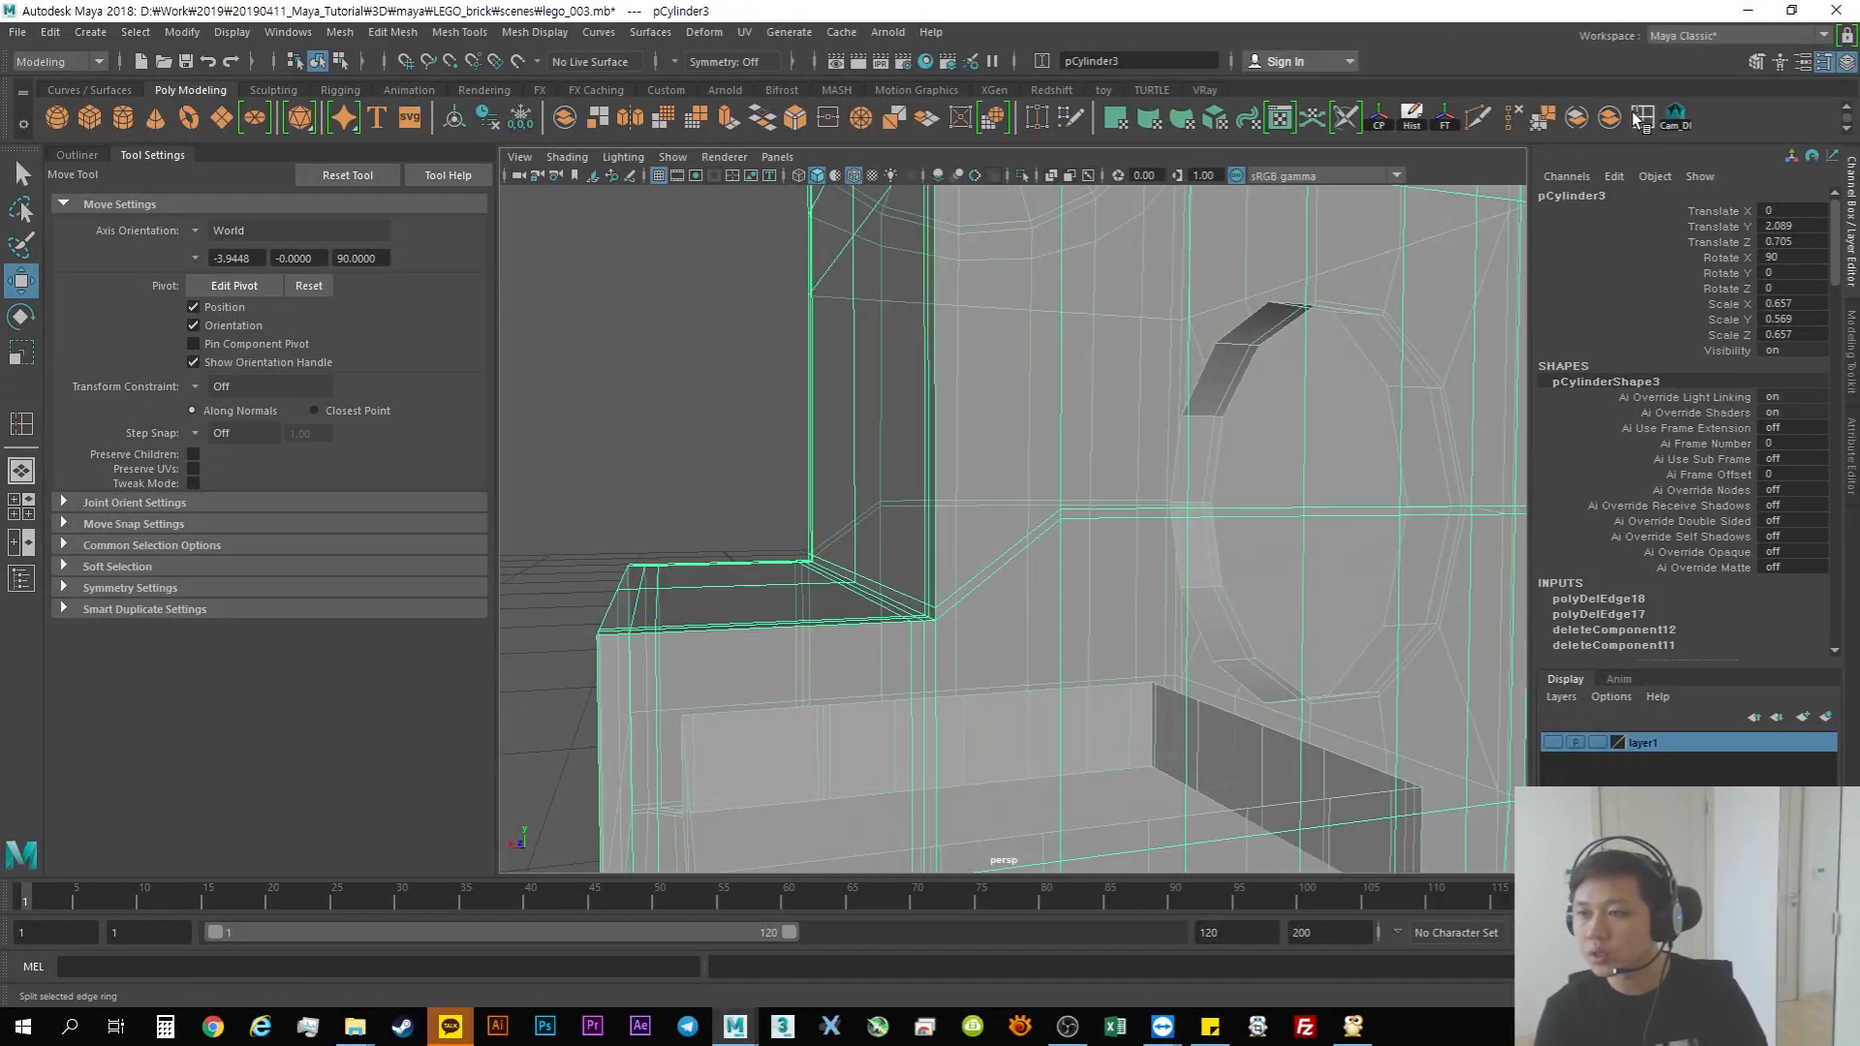
Step: Insert a vertical edge loop close to the inner corner between the foot and the shin
{"action": "key", "text": "y"}
{"action": "left_click", "coordinate": [951, 608]}
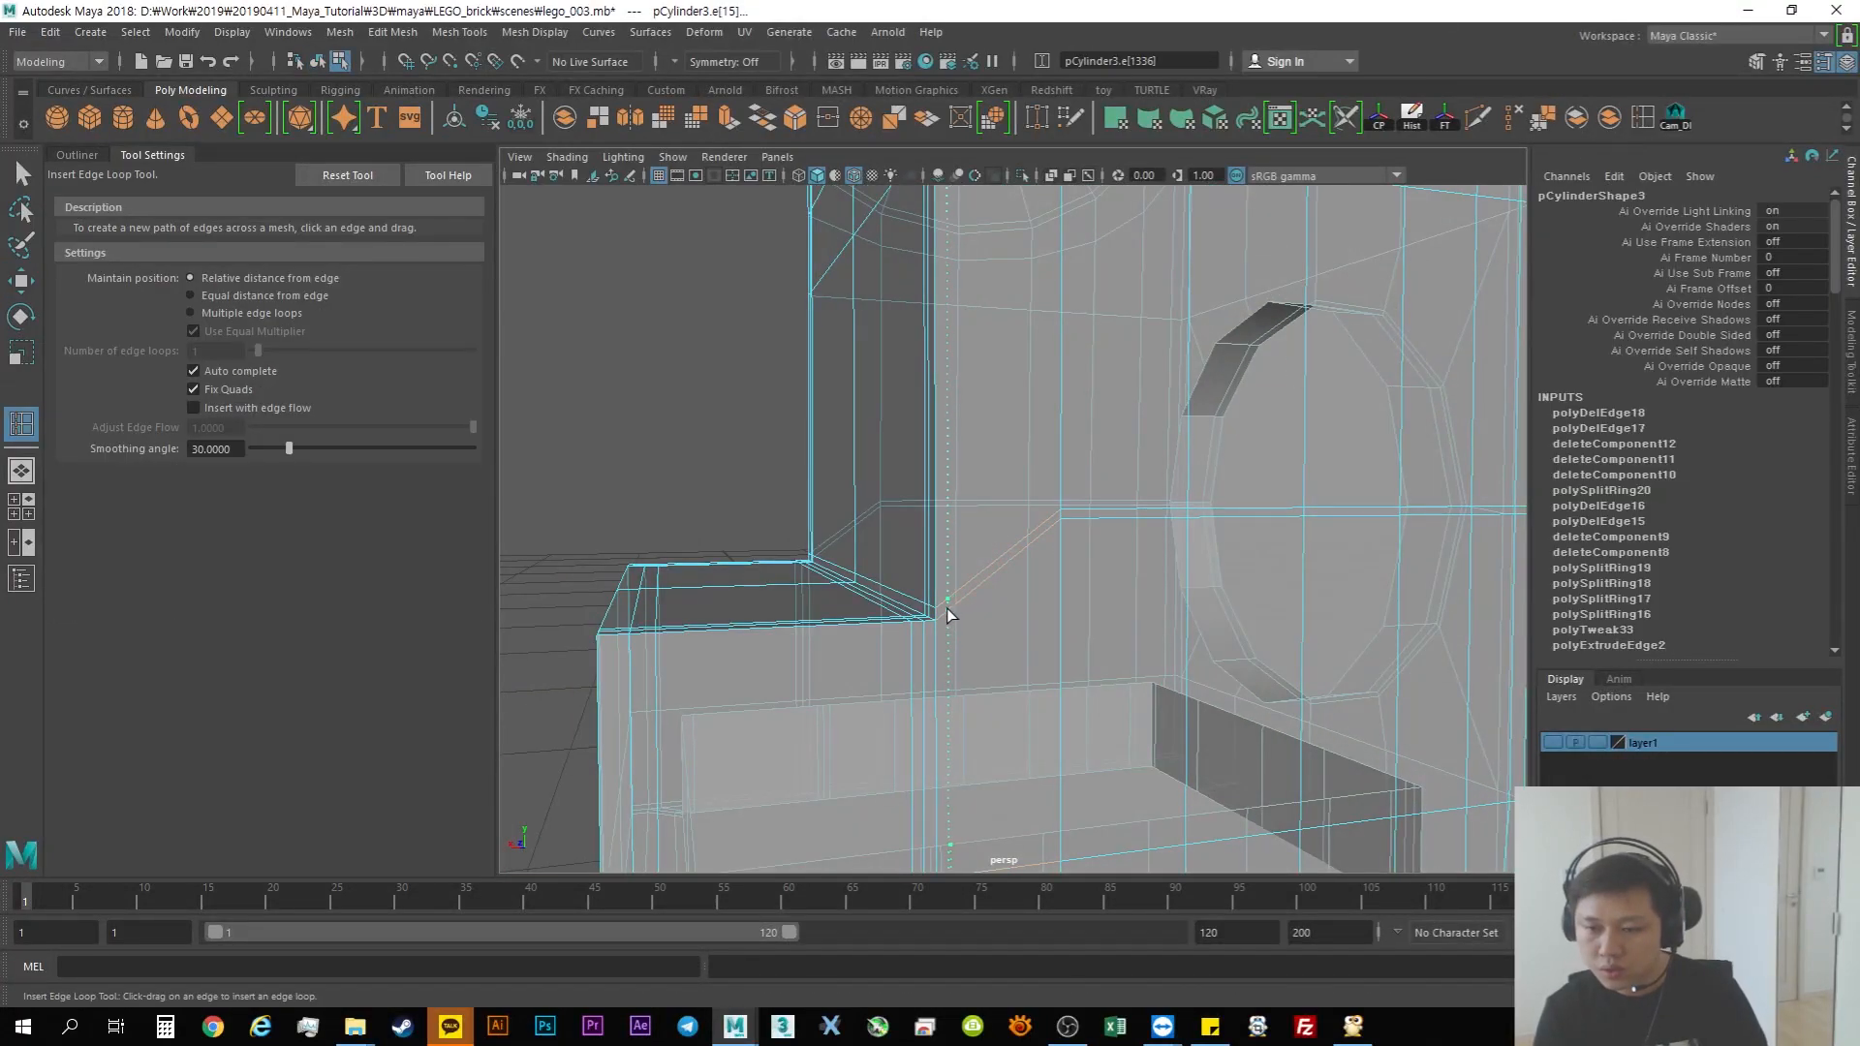
{"action": "right_click_drag", "start_coordinate": [1192, 572], "coordinate": [1039, 564], "text": "alt"}
{"action": "left_click_drag", "start_coordinate": [1040, 564], "coordinate": [1027, 582], "text": "alt"}
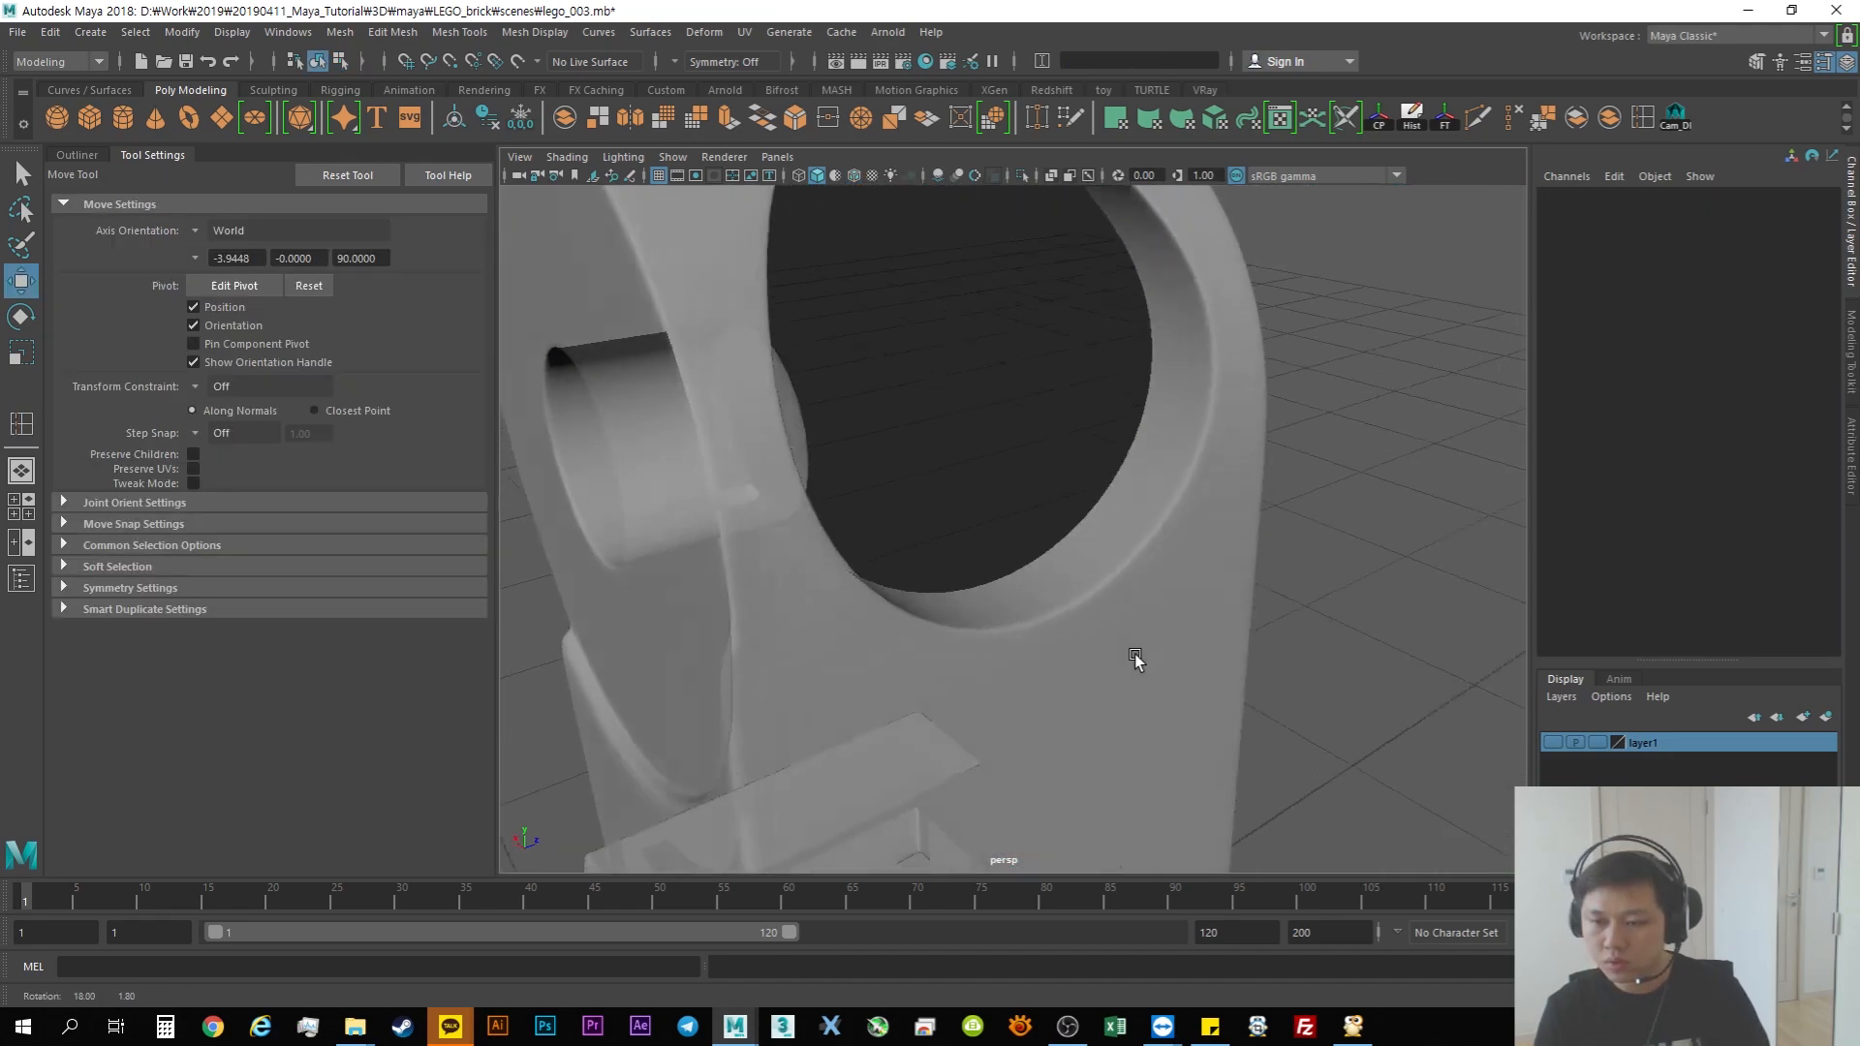
Step: Insert supporting edge loops around the corner of the leg's side wall beneath the round peg to sharpen it
{"action": "left_click", "coordinate": [760, 735]}
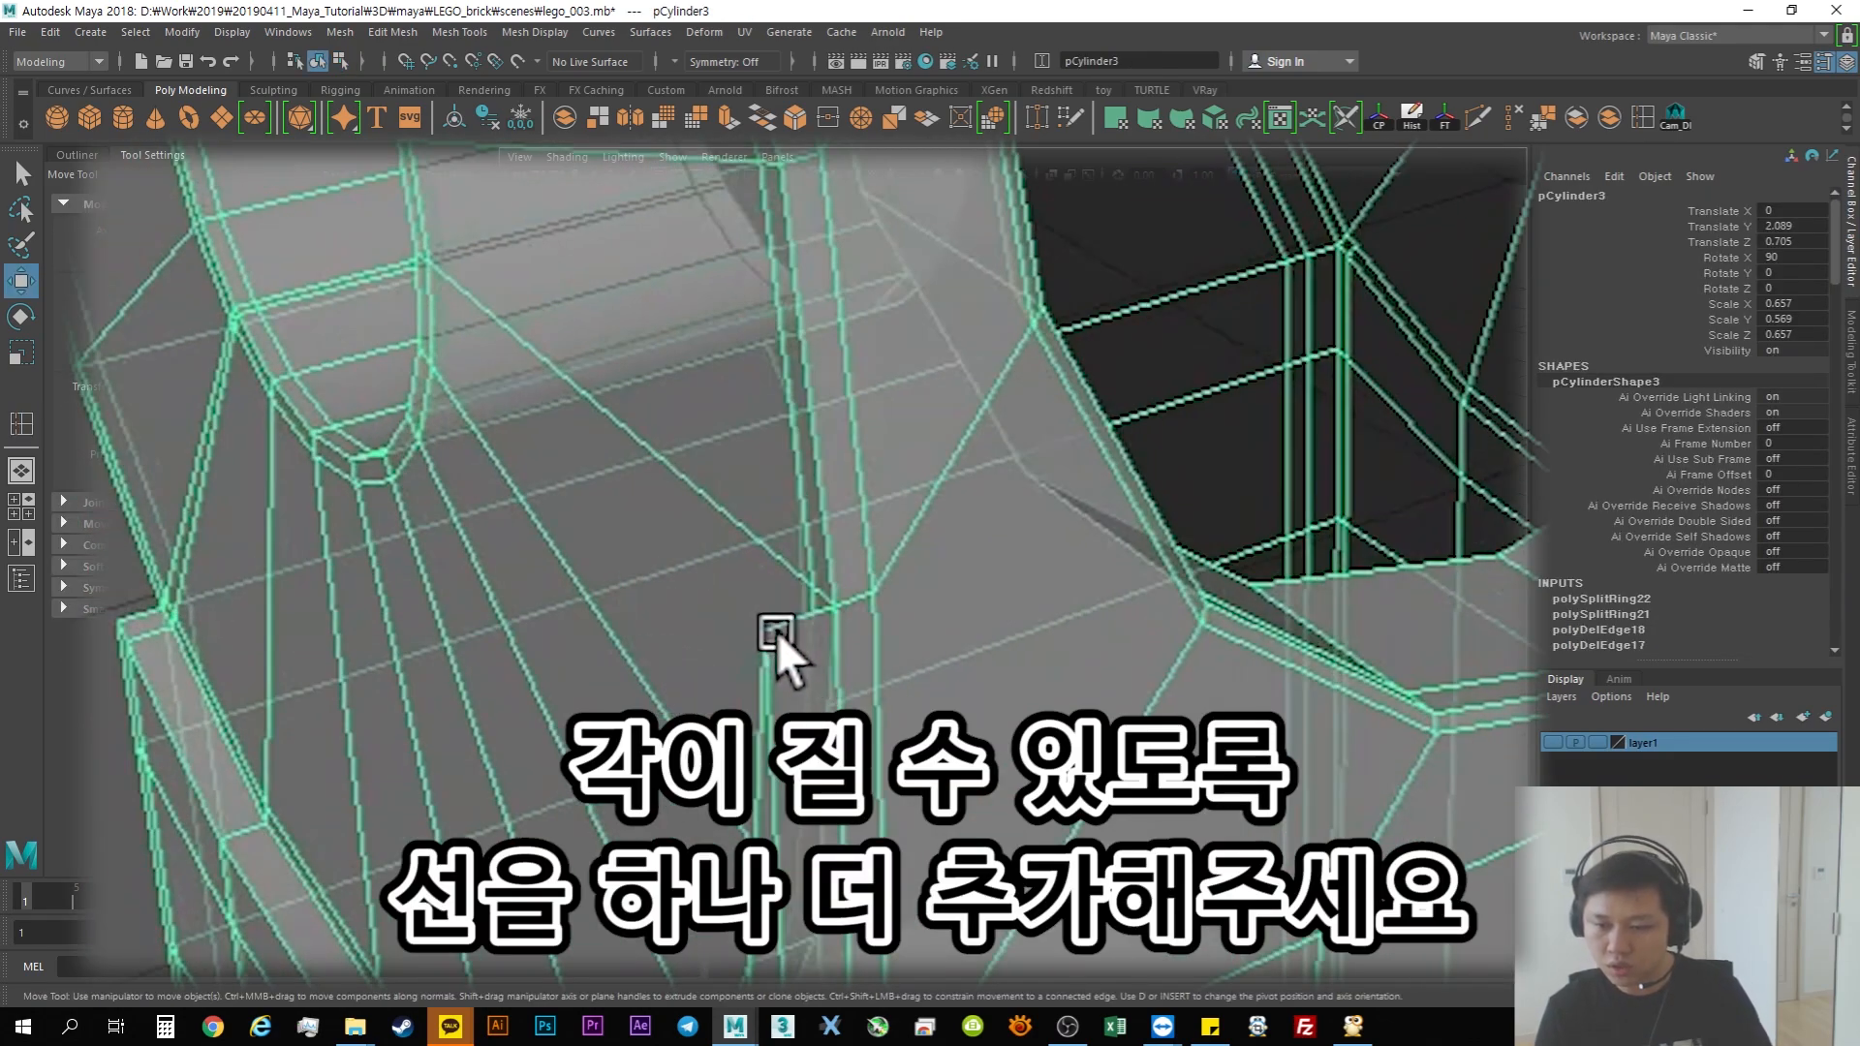
{"action": "left_click", "coordinate": [1645, 117]}
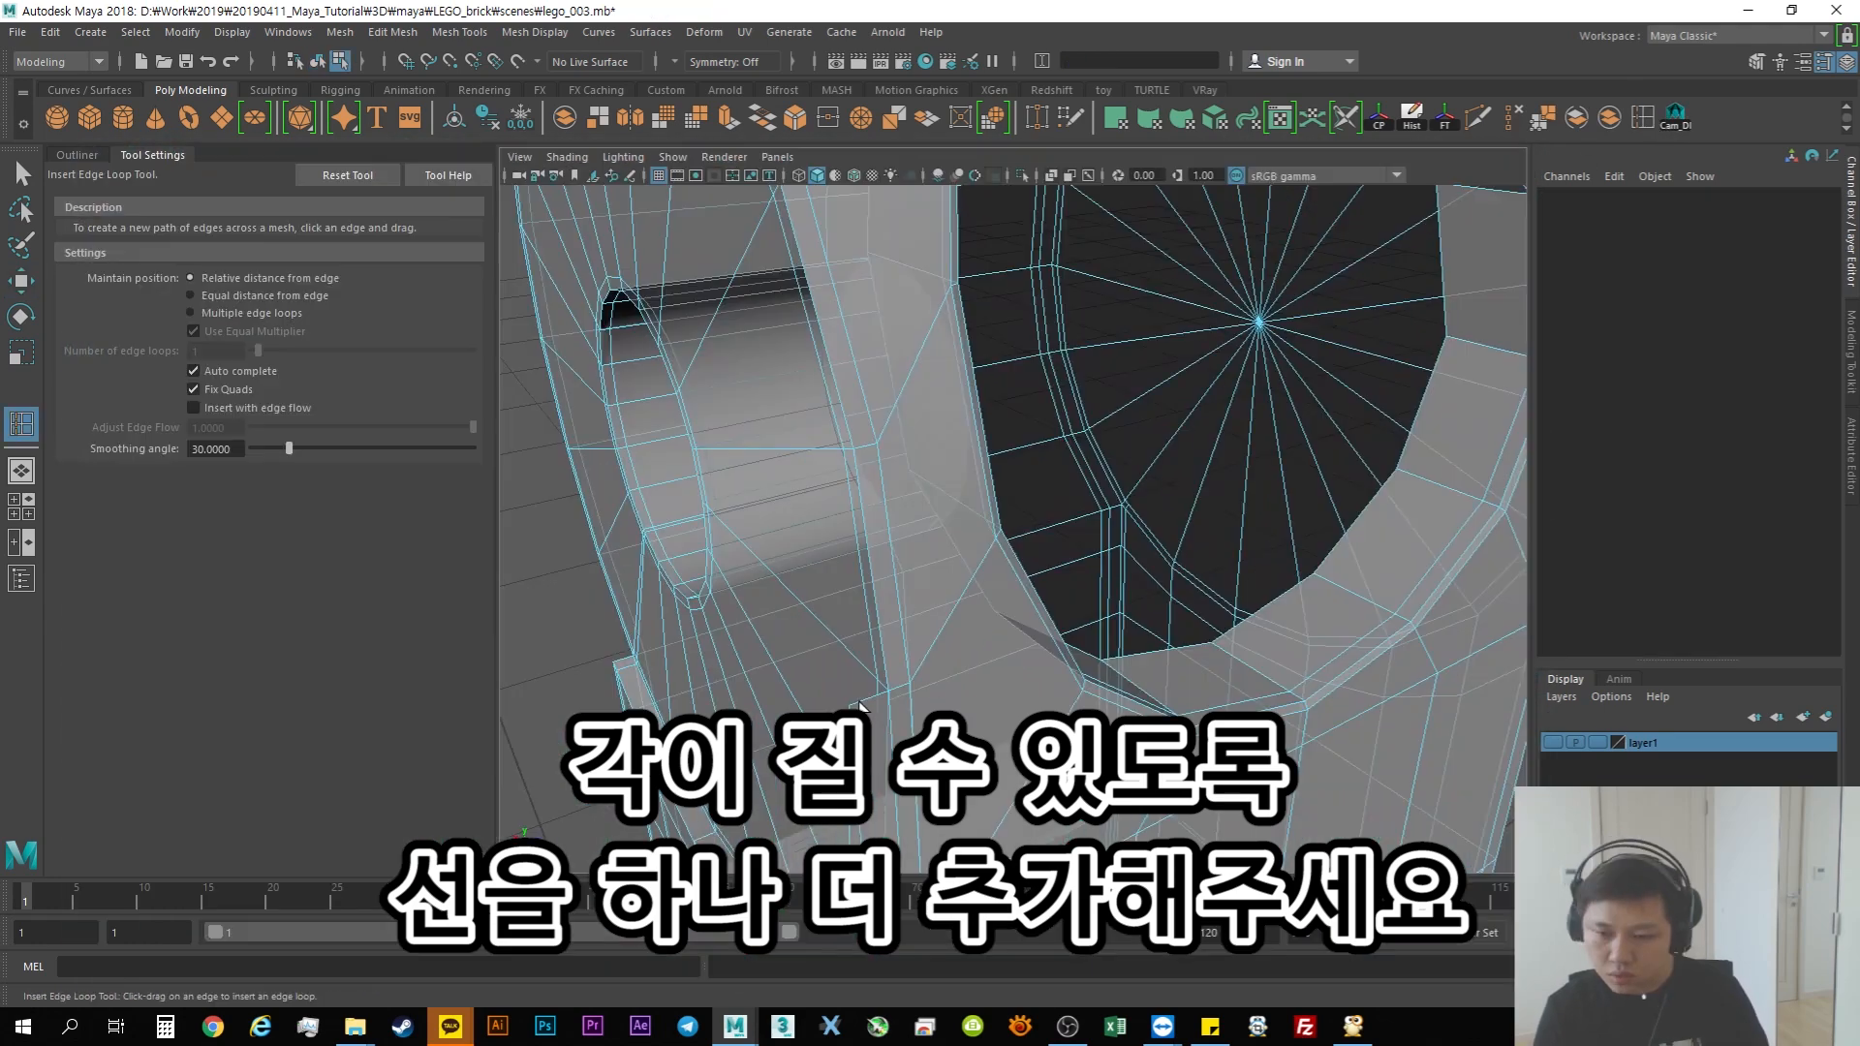
{"action": "left_click_drag", "start_coordinate": [886, 721], "coordinate": [1188, 623], "text": "alt"}
{"action": "right_click_drag", "start_coordinate": [1188, 623], "coordinate": [1261, 648], "text": "alt"}
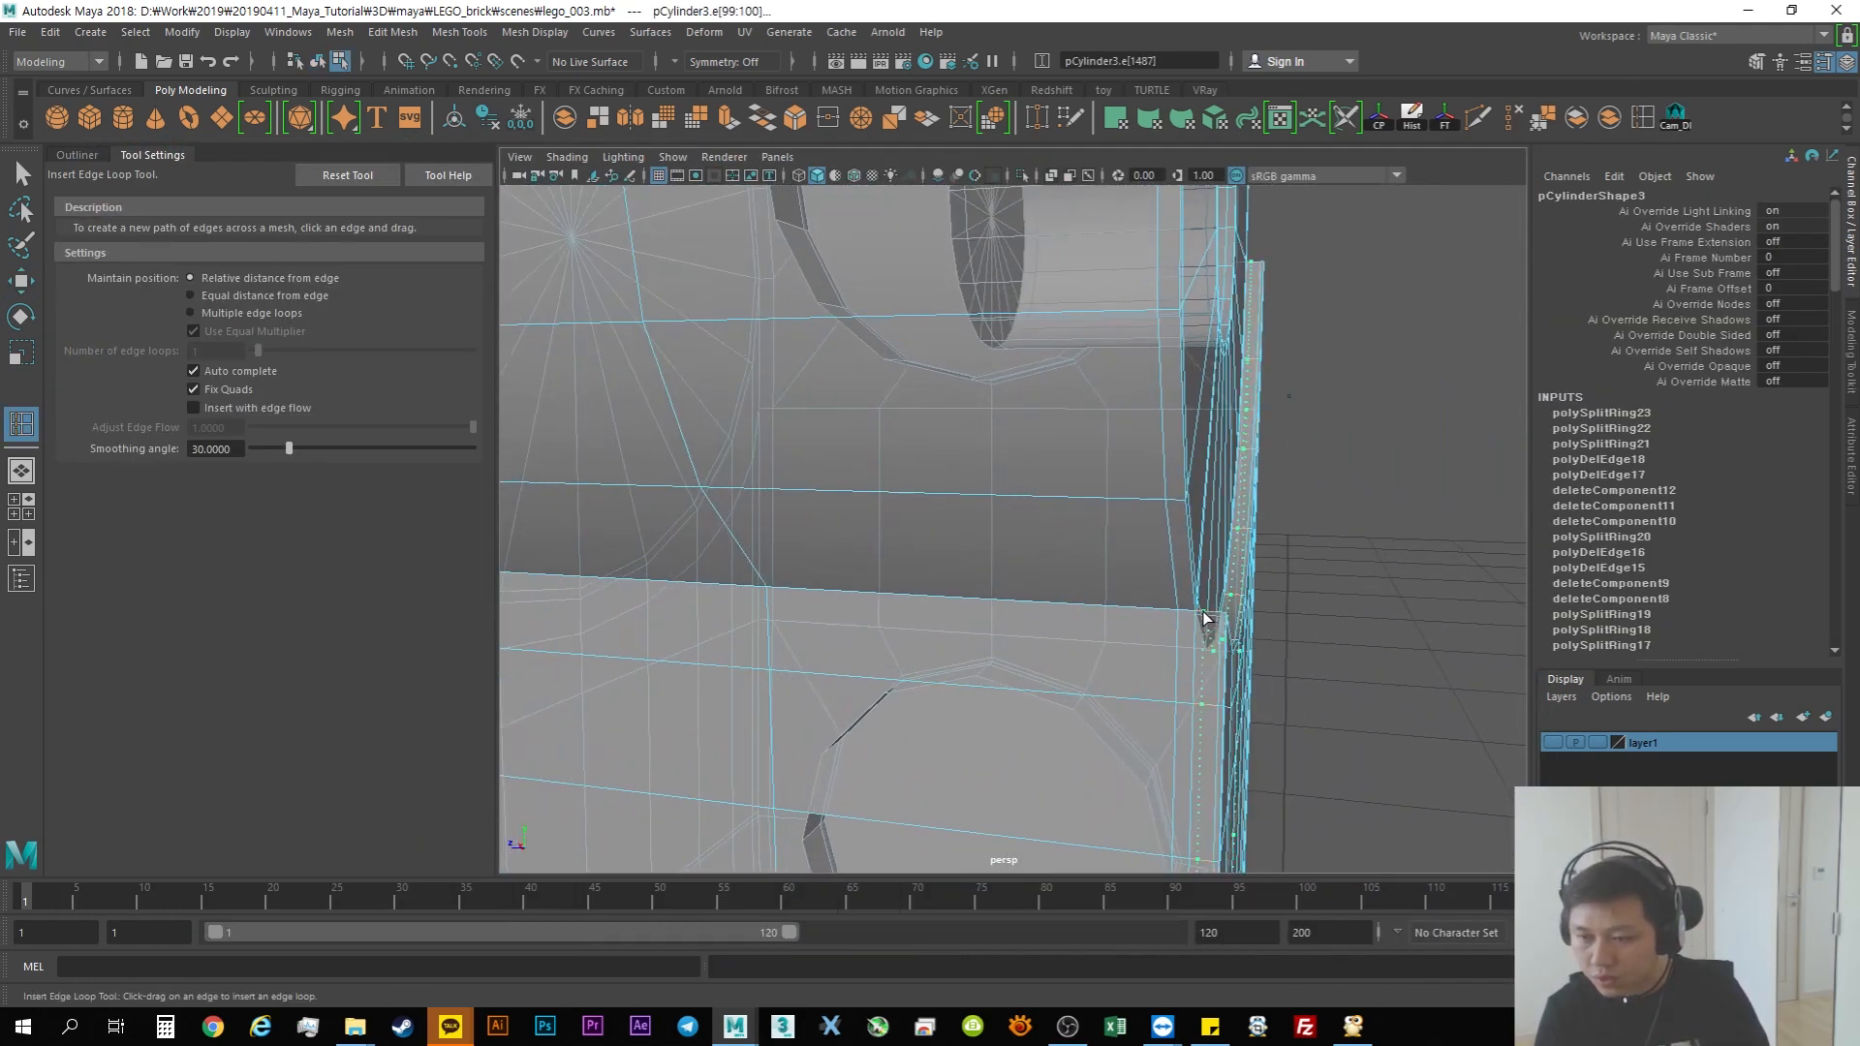
{"action": "left_click_drag", "start_coordinate": [1328, 587], "coordinate": [1150, 587], "text": "alt"}
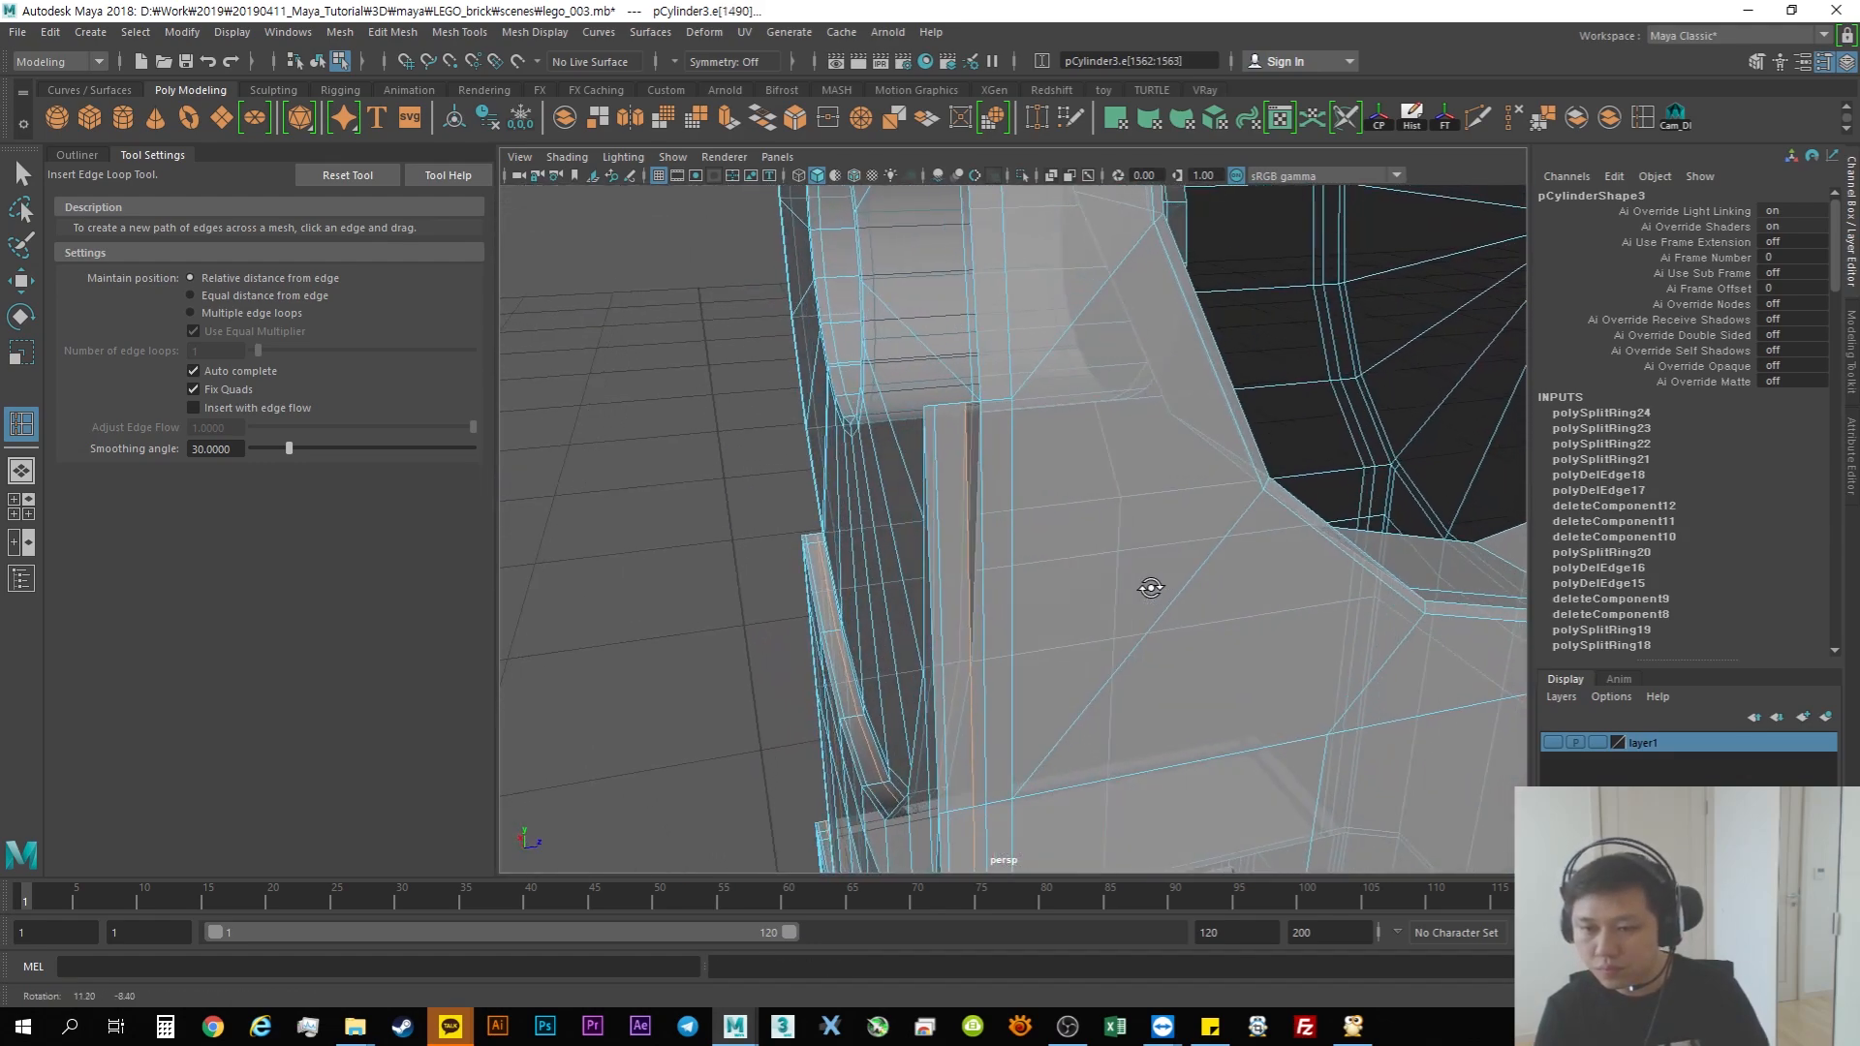
{"action": "left_click", "coordinate": [934, 426]}
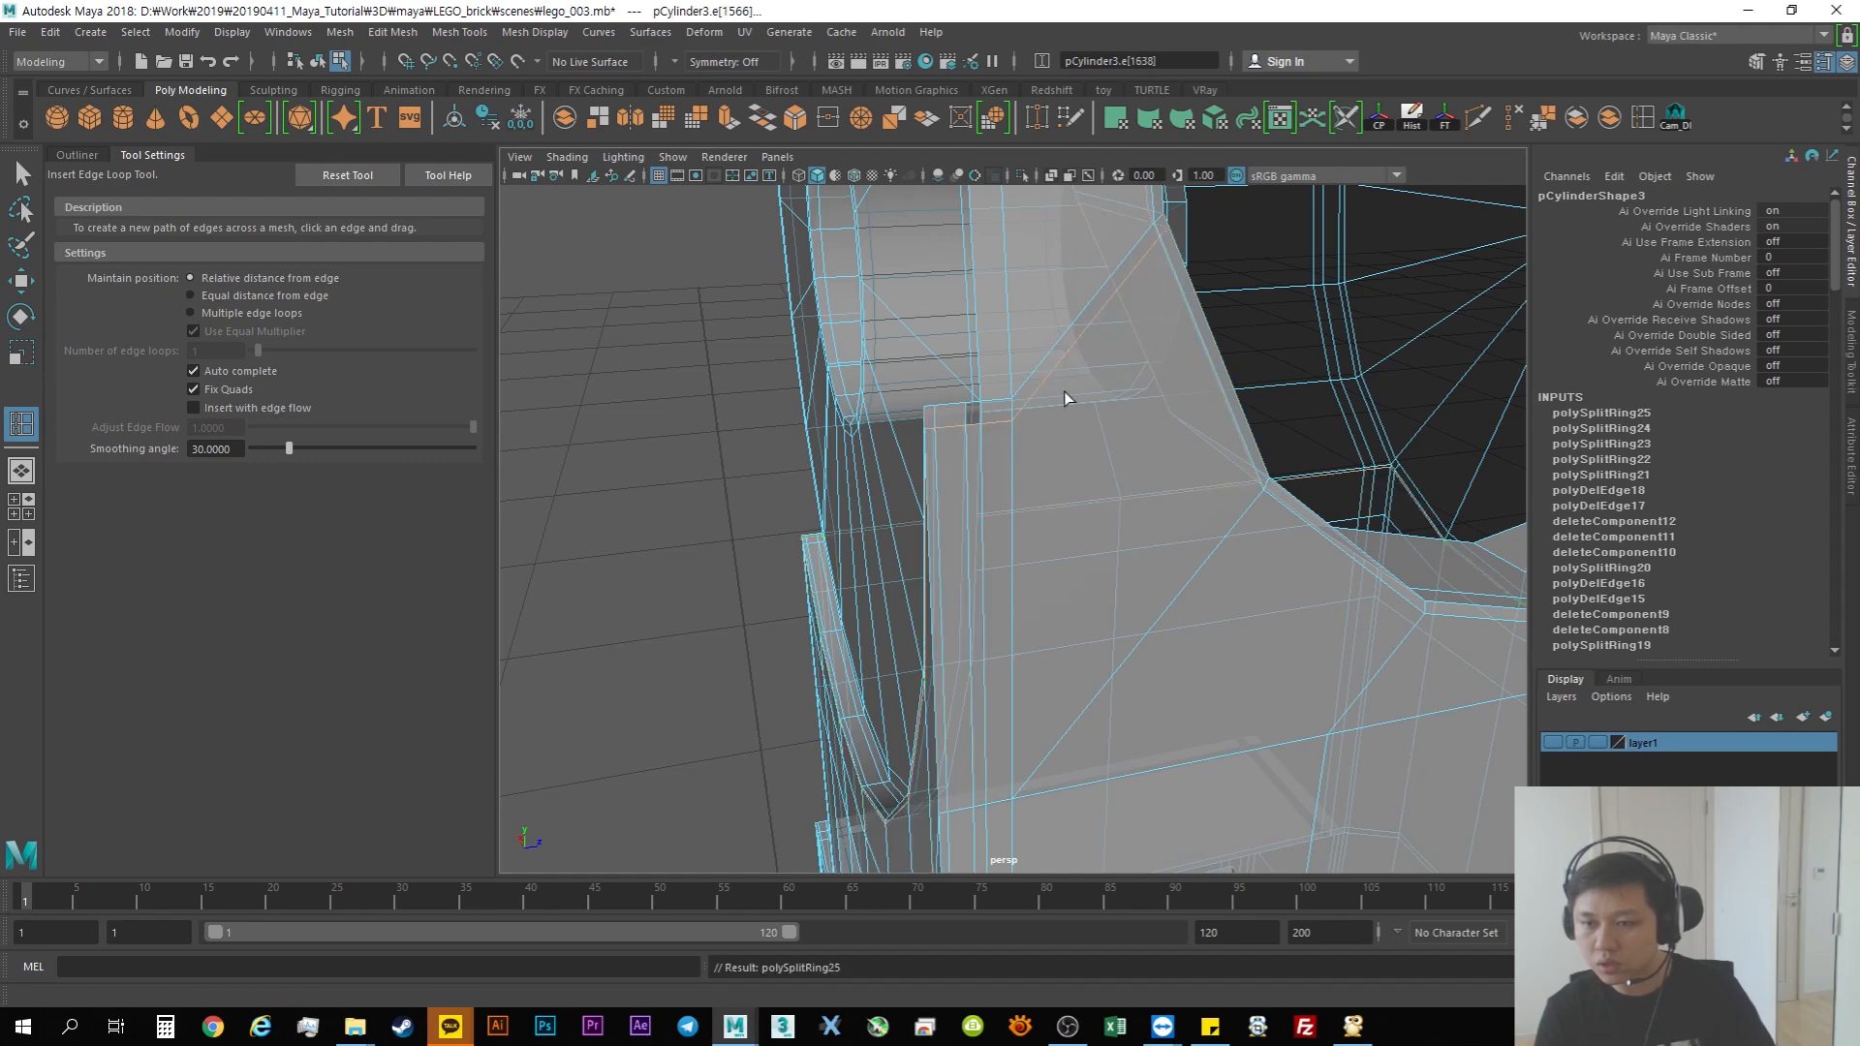
{"action": "key", "text": "w"}
{"action": "left_click_drag", "start_coordinate": [1004, 432], "coordinate": [975, 469], "text": "alt"}
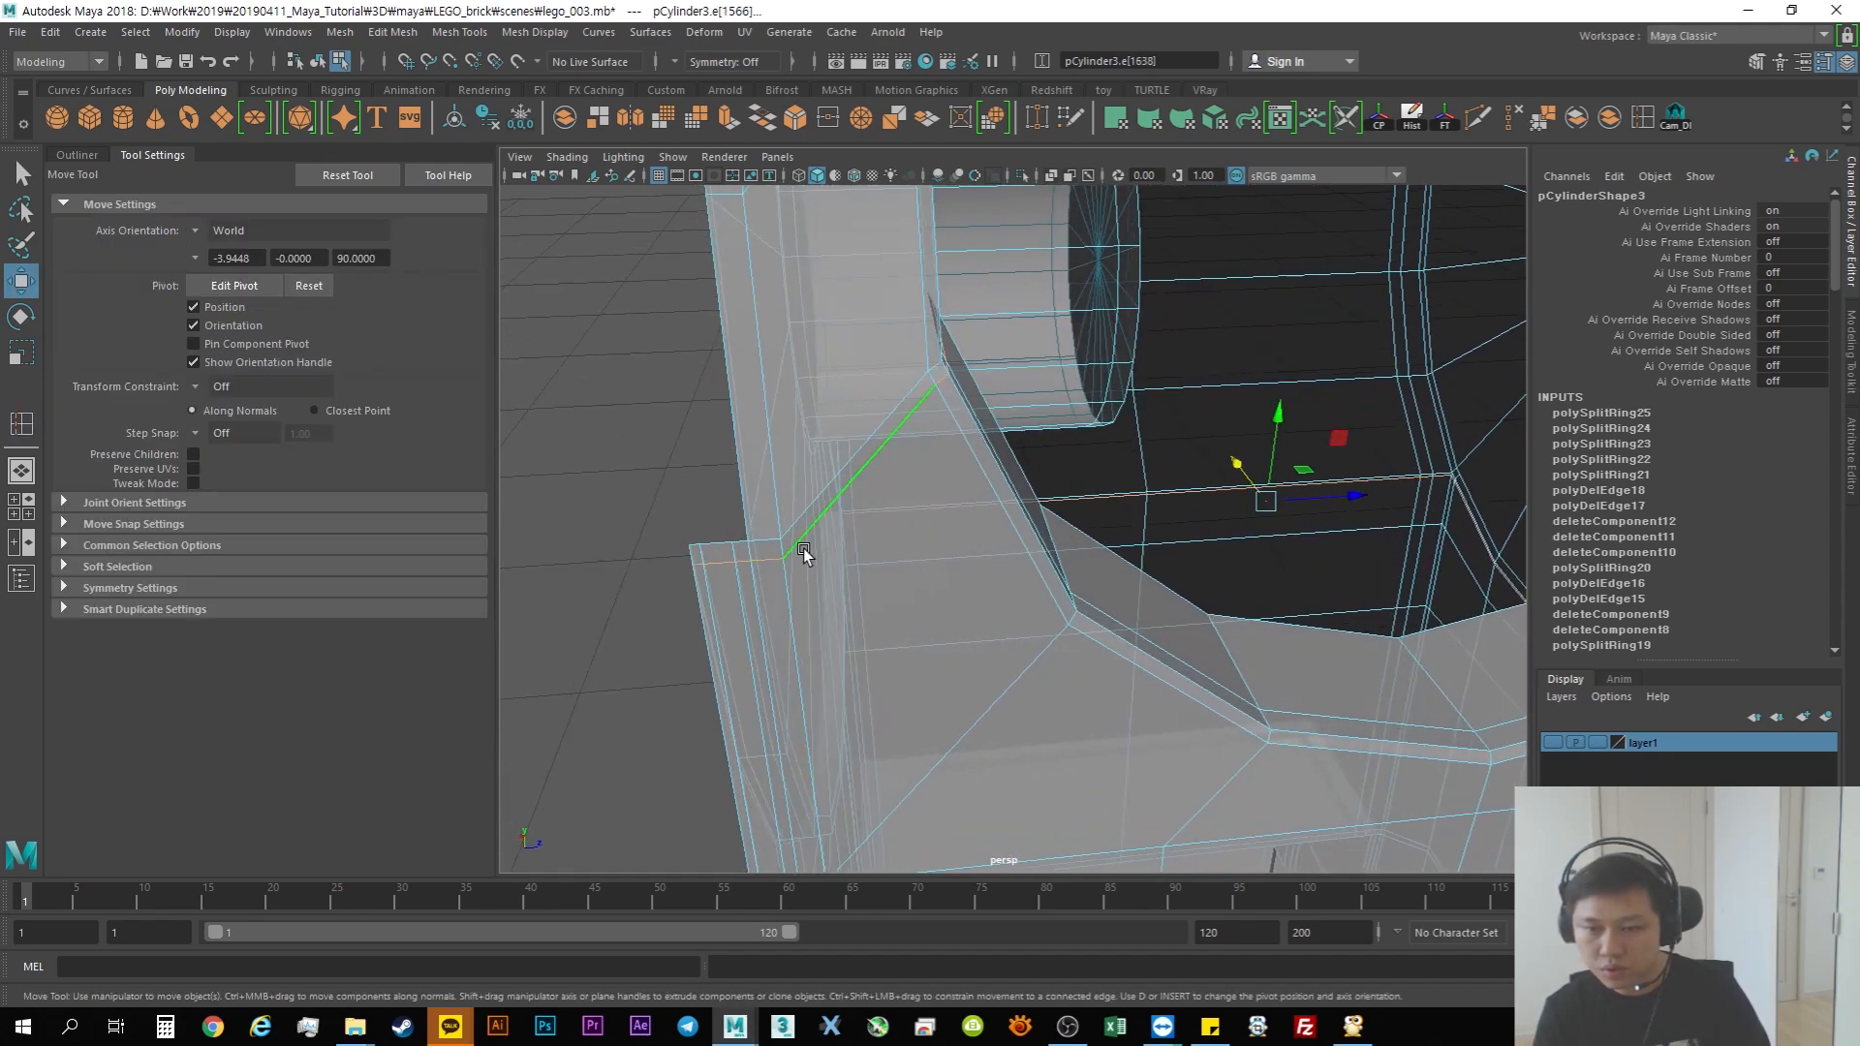
Step: Delete the surplus edges running to the upper hole's rim at the corner on both sides of the leg
{"action": "key", "text": "ctrl+Delete"}
{"action": "left_click_drag", "start_coordinate": [1018, 558], "coordinate": [1163, 570], "text": "alt"}
{"action": "right_click_drag", "start_coordinate": [1308, 562], "coordinate": [1354, 558], "text": "alt"}
{"action": "left_click_drag", "start_coordinate": [1354, 560], "coordinate": [1157, 480], "text": "alt"}
{"action": "left_click", "coordinate": [1145, 441]}
{"action": "left_click", "coordinate": [1117, 433]}
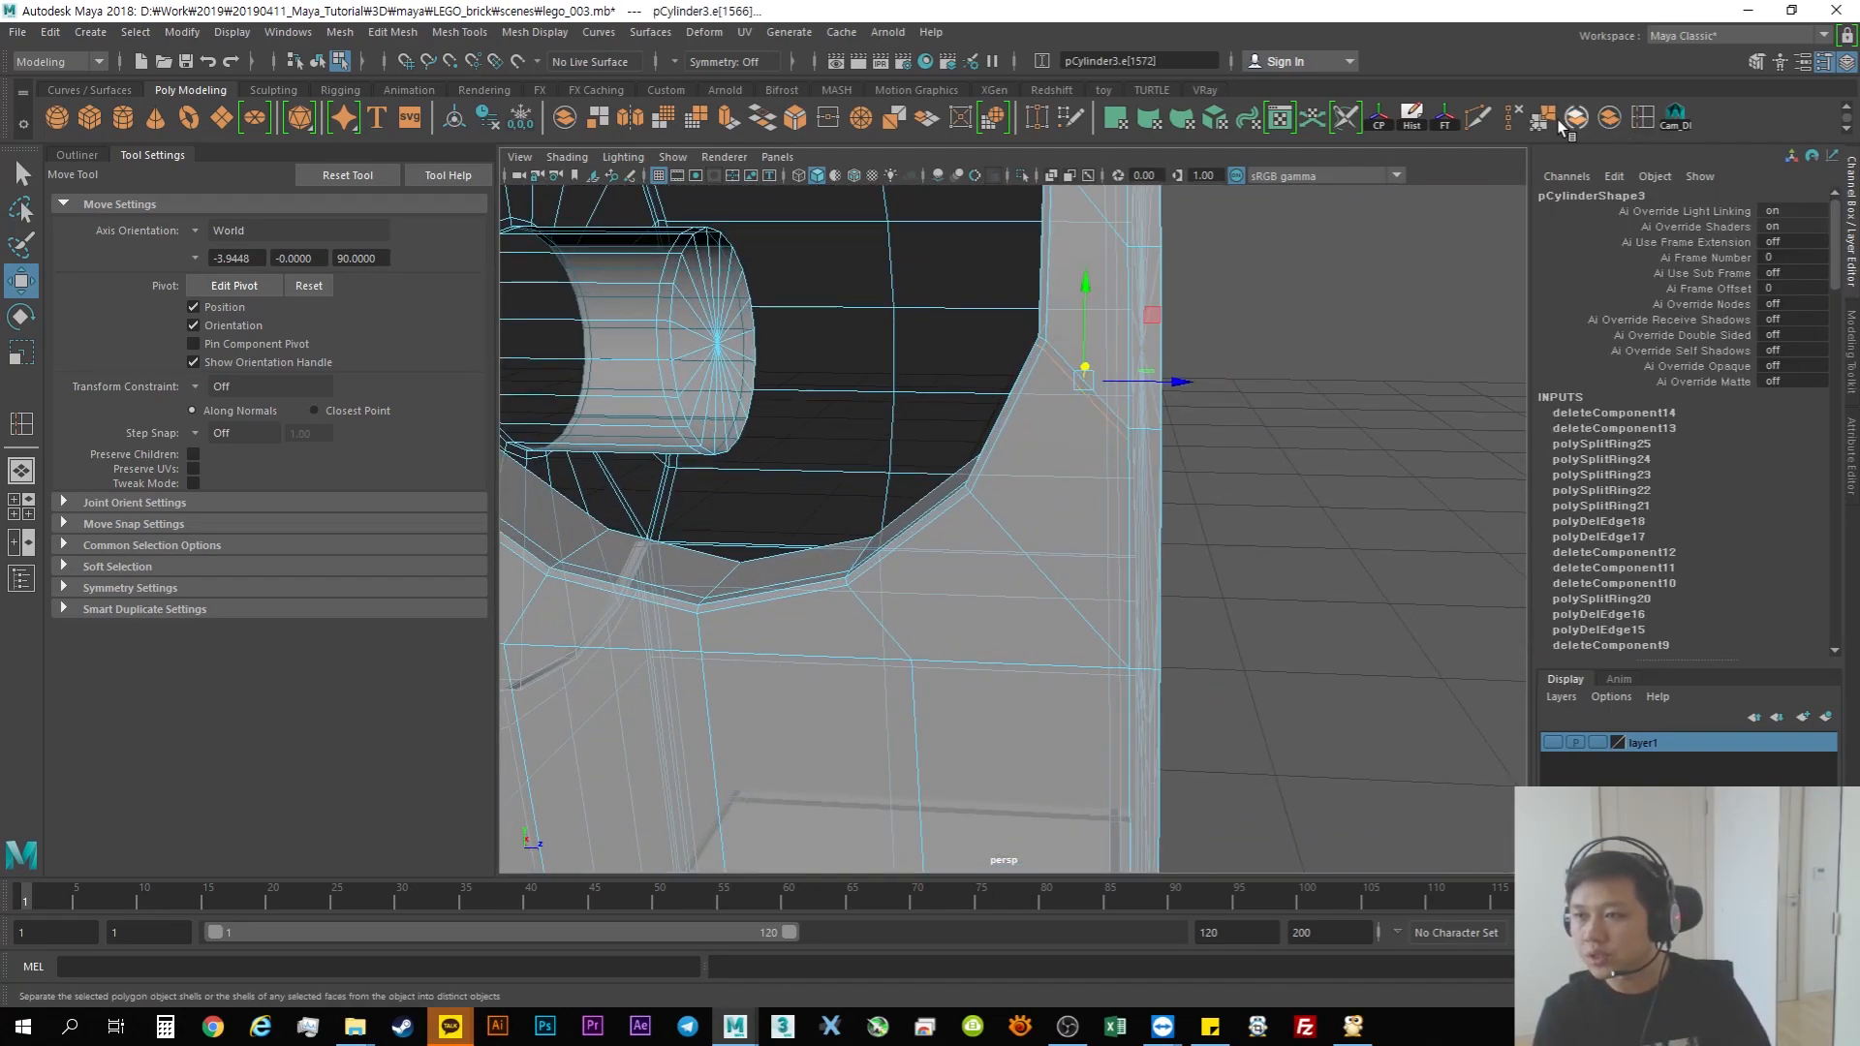
{"action": "key", "text": "ctrl+Delete"}
{"action": "mouse_move", "coordinate": [1117, 433]}
{"action": "left_mouse_down", "text": "alt"}
{"action": "mouse_move", "coordinate": [1437, 539]}
{"action": "mouse_move", "coordinate": [1172, 507]}
{"action": "mouse_move", "coordinate": [1091, 416]}
{"action": "left_mouse_up", "text": "alt"}
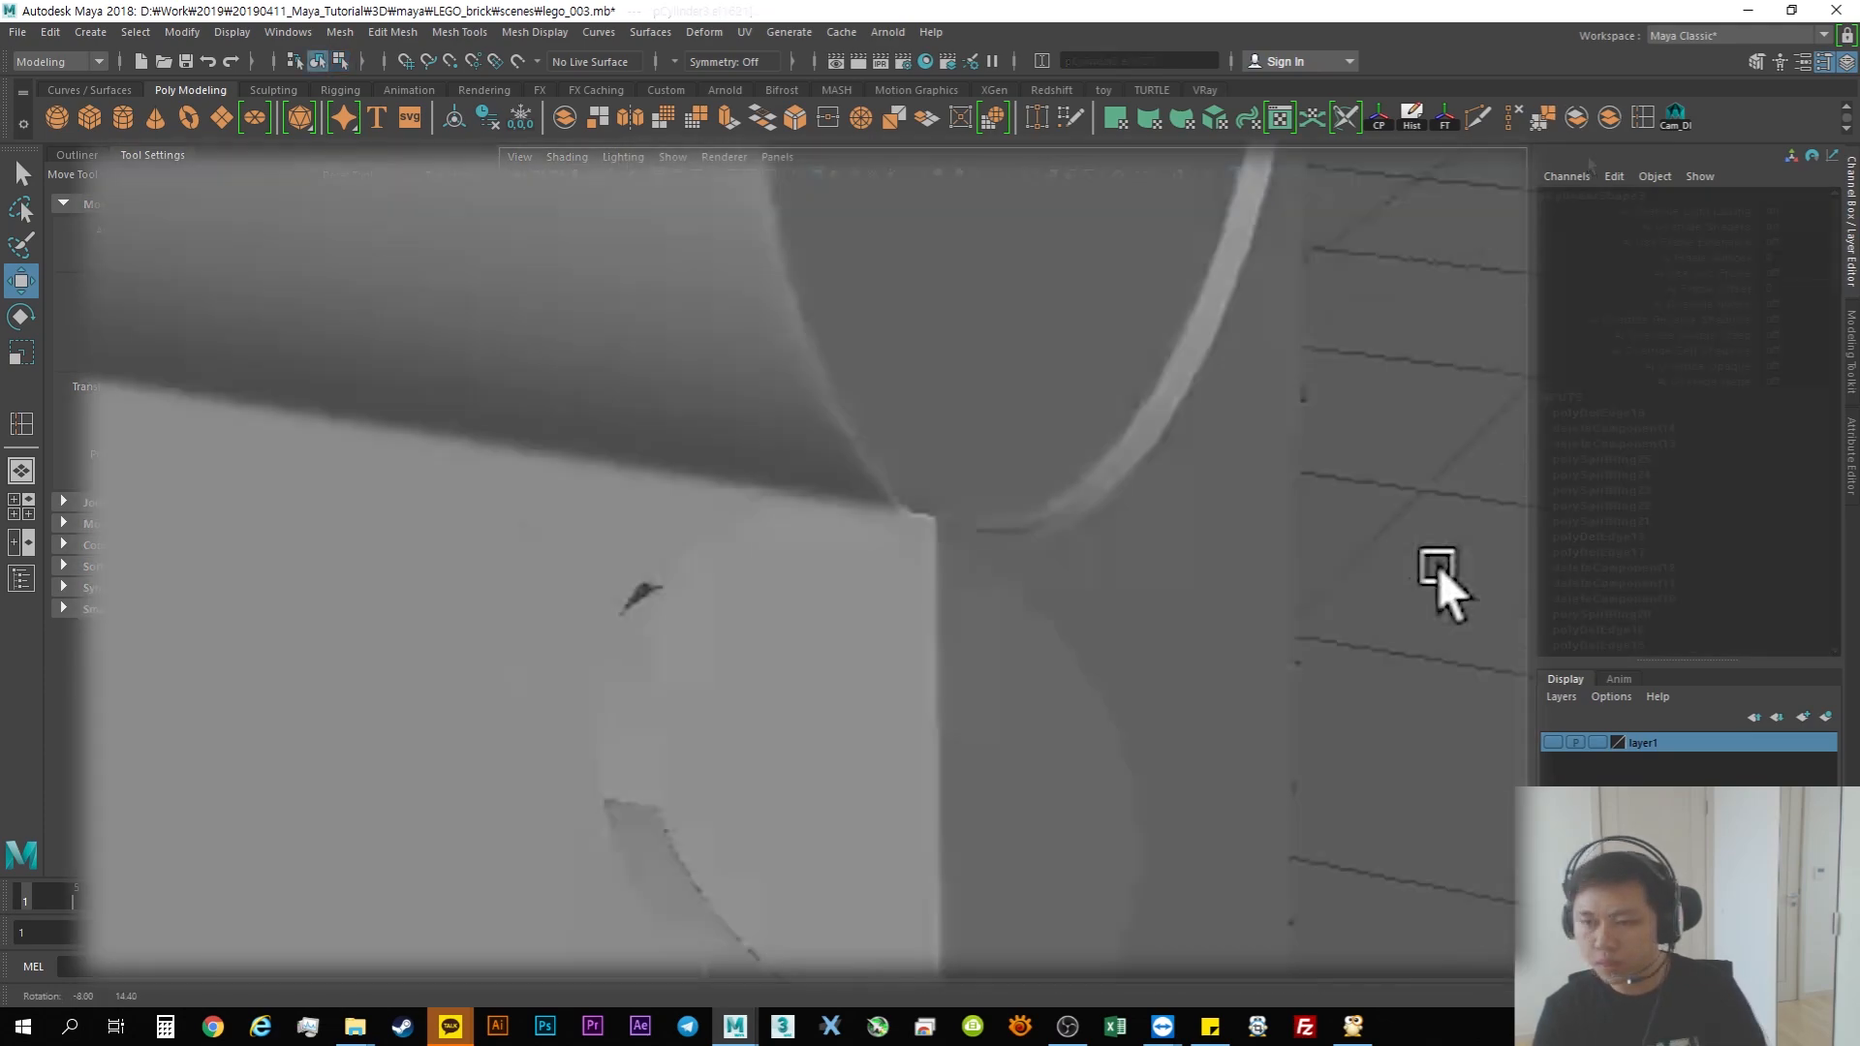
Step: Examine the corner beneath the upper cylinder in smooth preview and unsmoothed, checking the edge loops there from several angles
{"action": "mouse_move", "coordinate": [1439, 566]}
{"action": "left_mouse_down", "text": "alt"}
{"action": "mouse_move", "coordinate": [1115, 194]}
{"action": "mouse_move", "coordinate": [1056, 515]}
{"action": "mouse_move", "coordinate": [1329, 707]}
{"action": "mouse_move", "coordinate": [1066, 824]}
{"action": "mouse_move", "coordinate": [792, 869]}
{"action": "left_mouse_up", "text": "alt"}
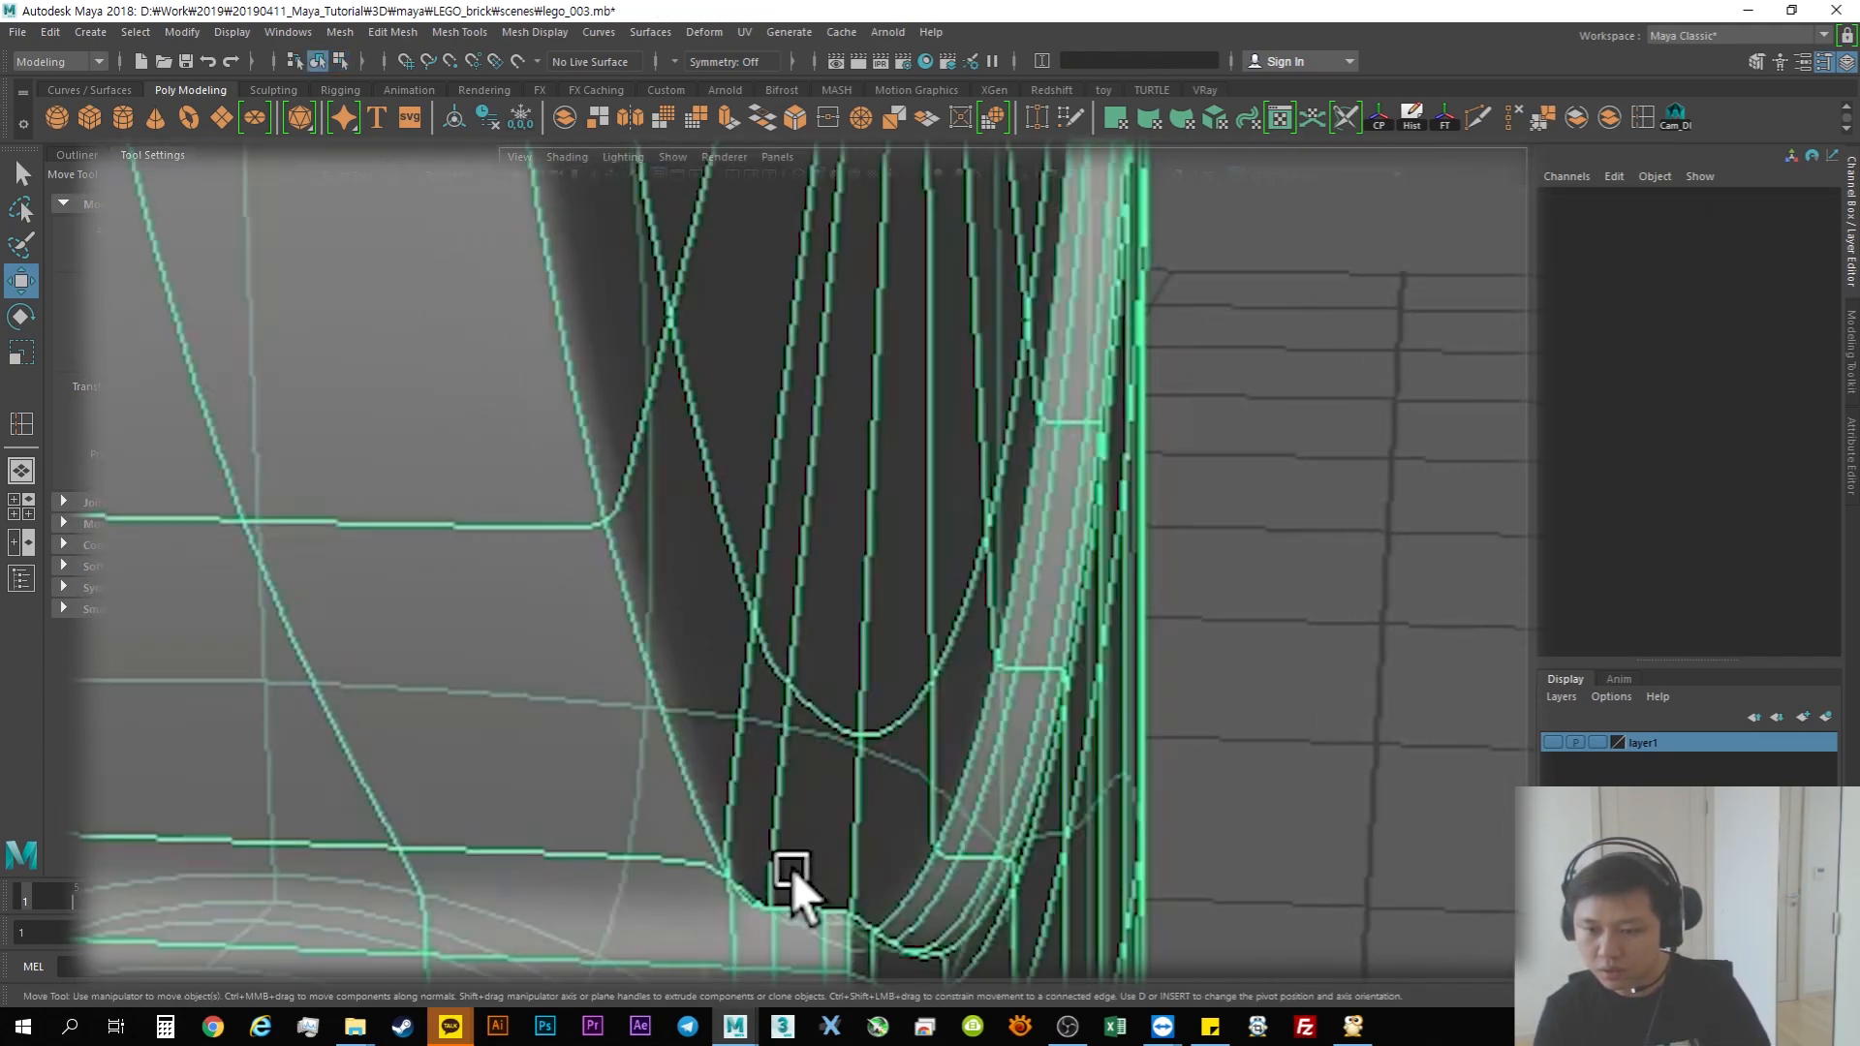
{"action": "left_click", "coordinate": [792, 869]}
{"action": "key", "text": "1"}
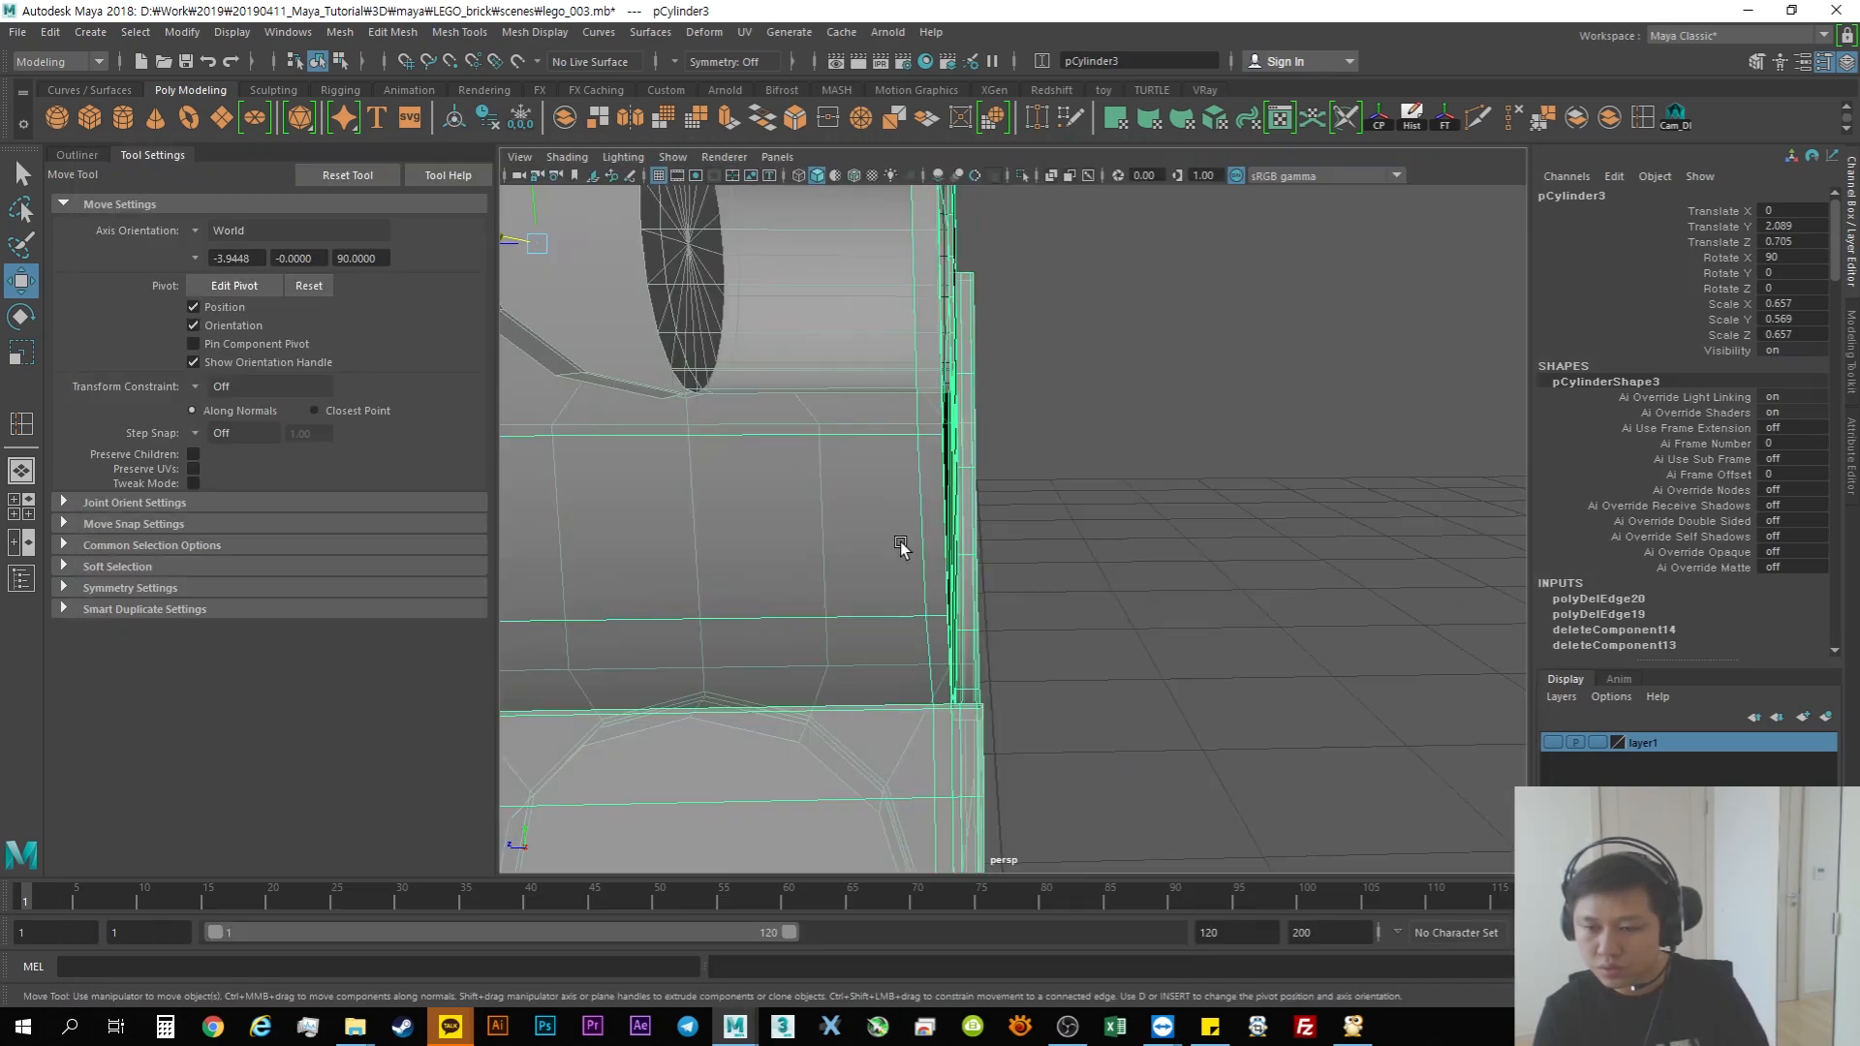
{"action": "right_click_drag", "start_coordinate": [901, 492], "coordinate": [901, 436]}
{"action": "left_click", "coordinate": [923, 492]}
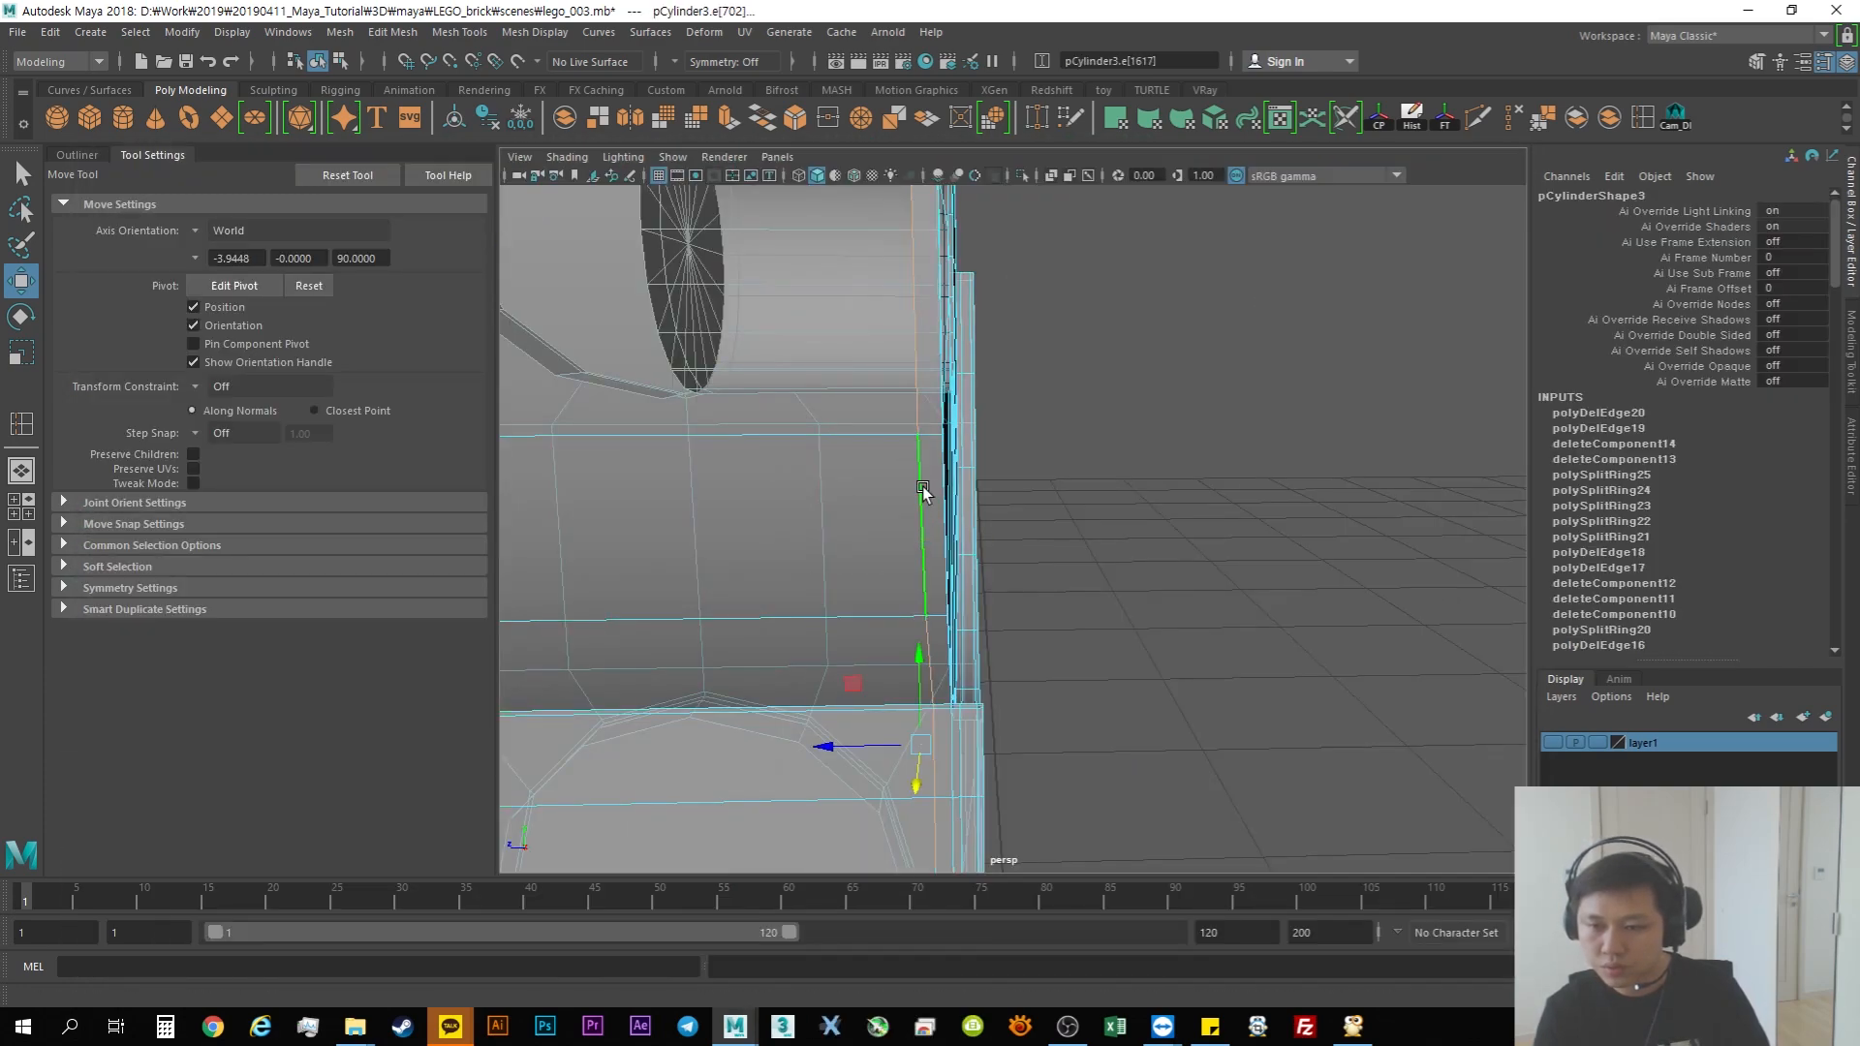
{"action": "left_click_drag", "start_coordinate": [1193, 602], "coordinate": [1108, 630], "text": "alt"}
{"action": "scroll", "coordinate": [1008, 625], "scroll_direction": "up", "scroll_amount": 5}
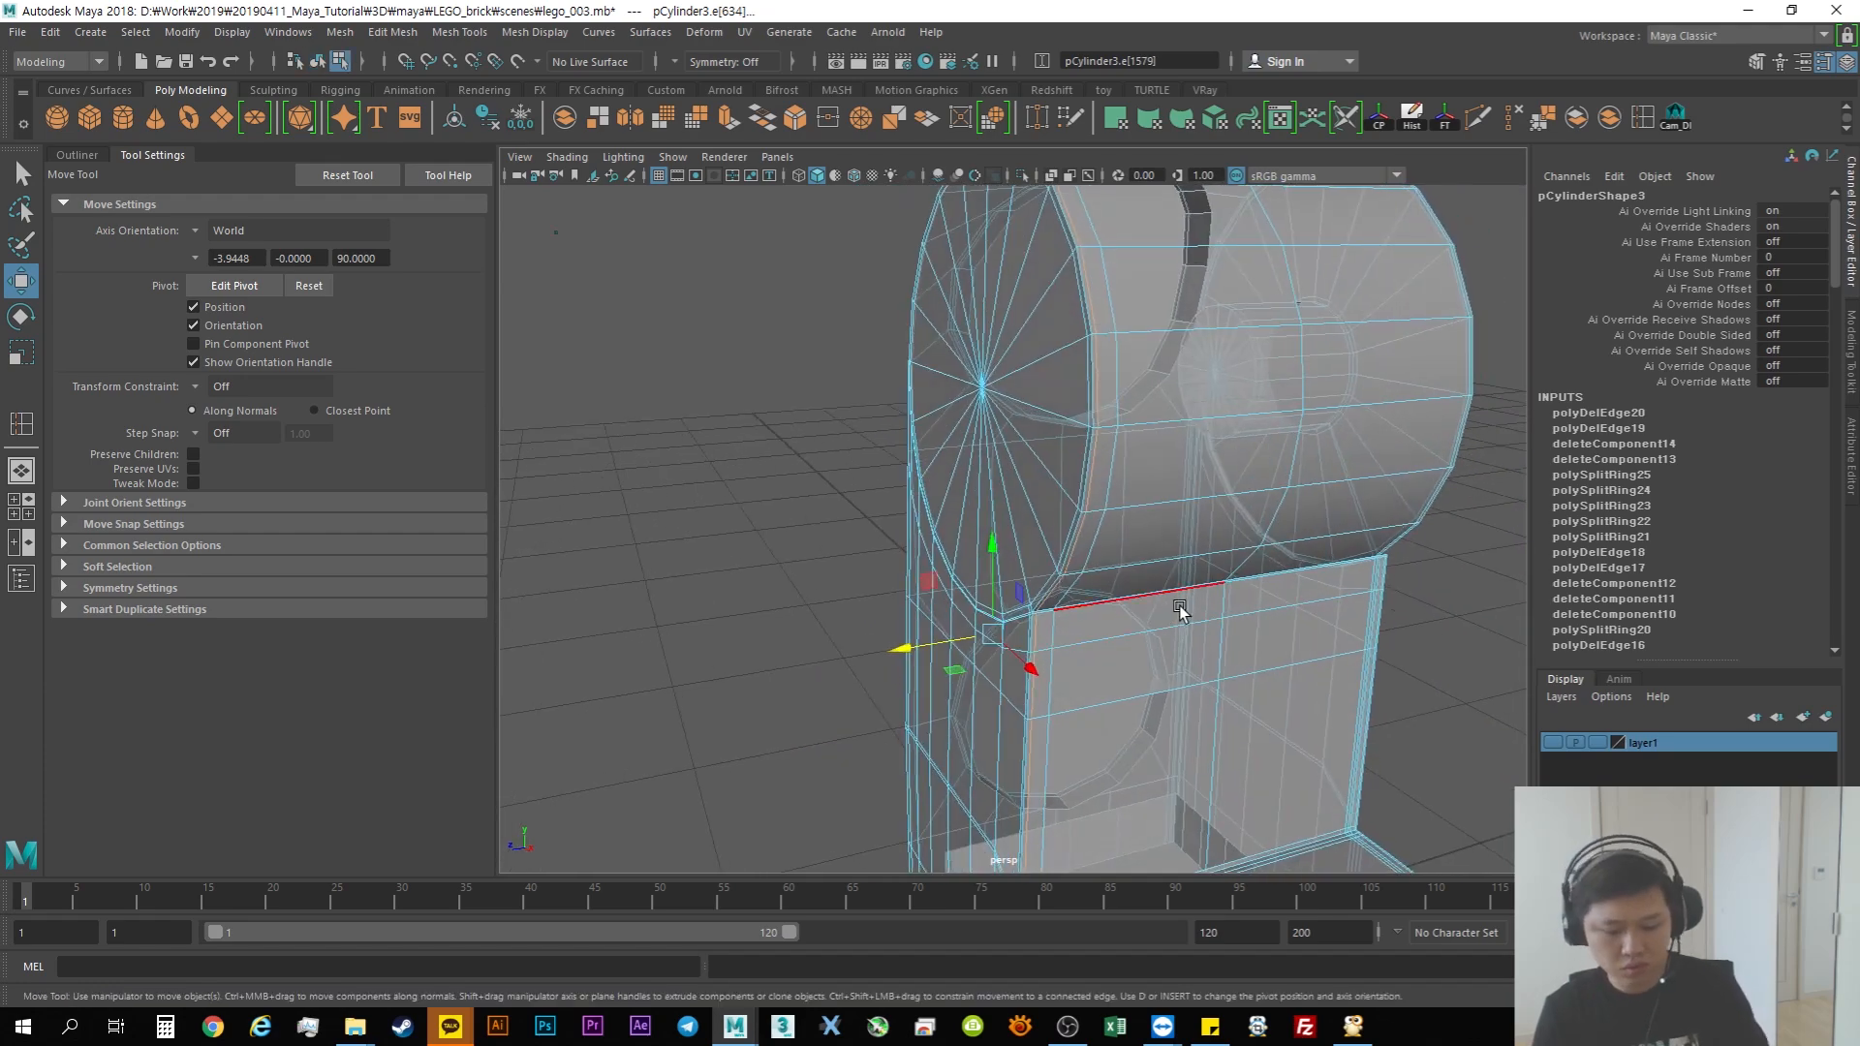
{"action": "key", "text": "F8"}
{"action": "left_click", "coordinate": [1461, 690]}
{"action": "left_click_drag", "start_coordinate": [1212, 689], "coordinate": [1143, 619], "text": "alt"}
{"action": "scroll", "coordinate": [1123, 516], "scroll_direction": "up", "scroll_amount": 4}
{"action": "left_click", "coordinate": [1123, 516]}
Step: Cut a short connecting edge with Multi-Cut at the side wall's corner beneath the upper hole
{"action": "left_click_drag", "start_coordinate": [1277, 641], "coordinate": [1133, 630], "text": "alt"}
{"action": "right_click_drag", "start_coordinate": [795, 556], "coordinate": [872, 582], "text": "alt"}
{"action": "middle_click_drag", "start_coordinate": [872, 581], "coordinate": [936, 597], "text": "alt"}
{"action": "right_click_drag", "start_coordinate": [797, 587], "coordinate": [872, 602], "text": "alt"}
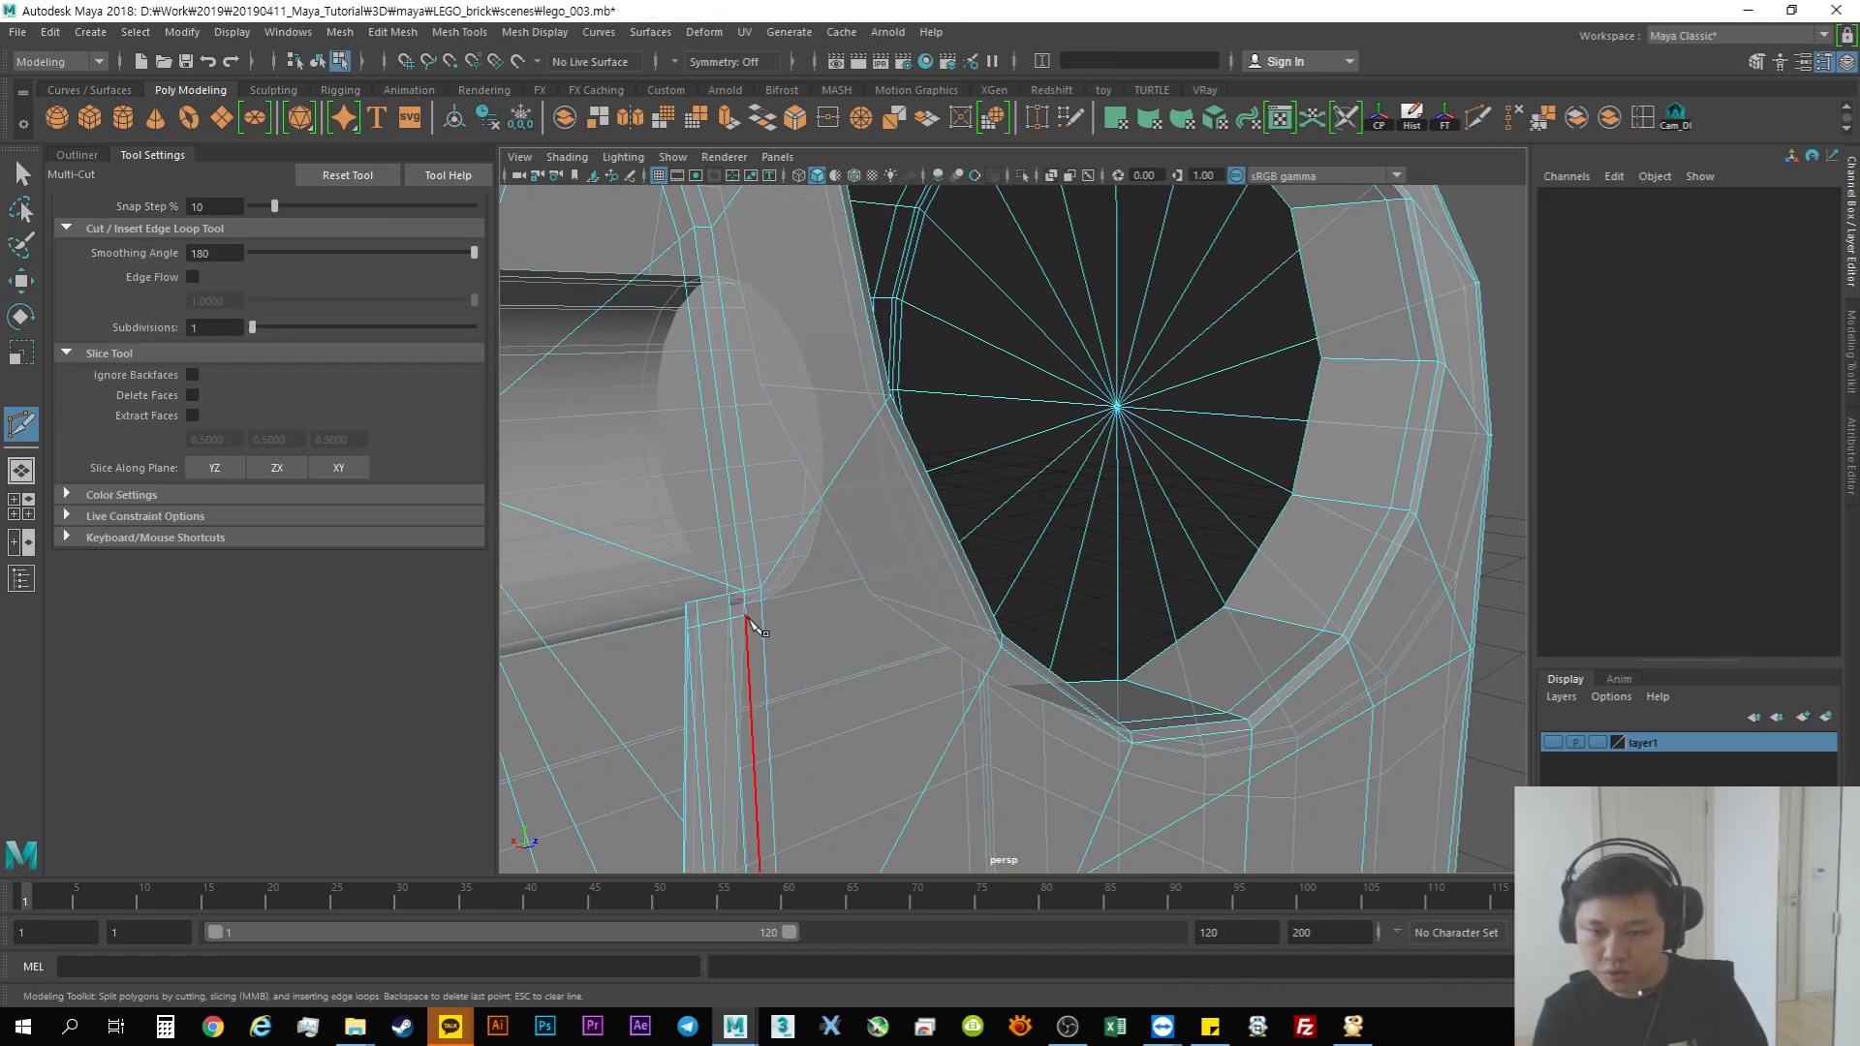
{"action": "left_click", "coordinate": [762, 587]}
{"action": "right_click_drag", "start_coordinate": [725, 631], "coordinate": [800, 669], "text": "alt"}
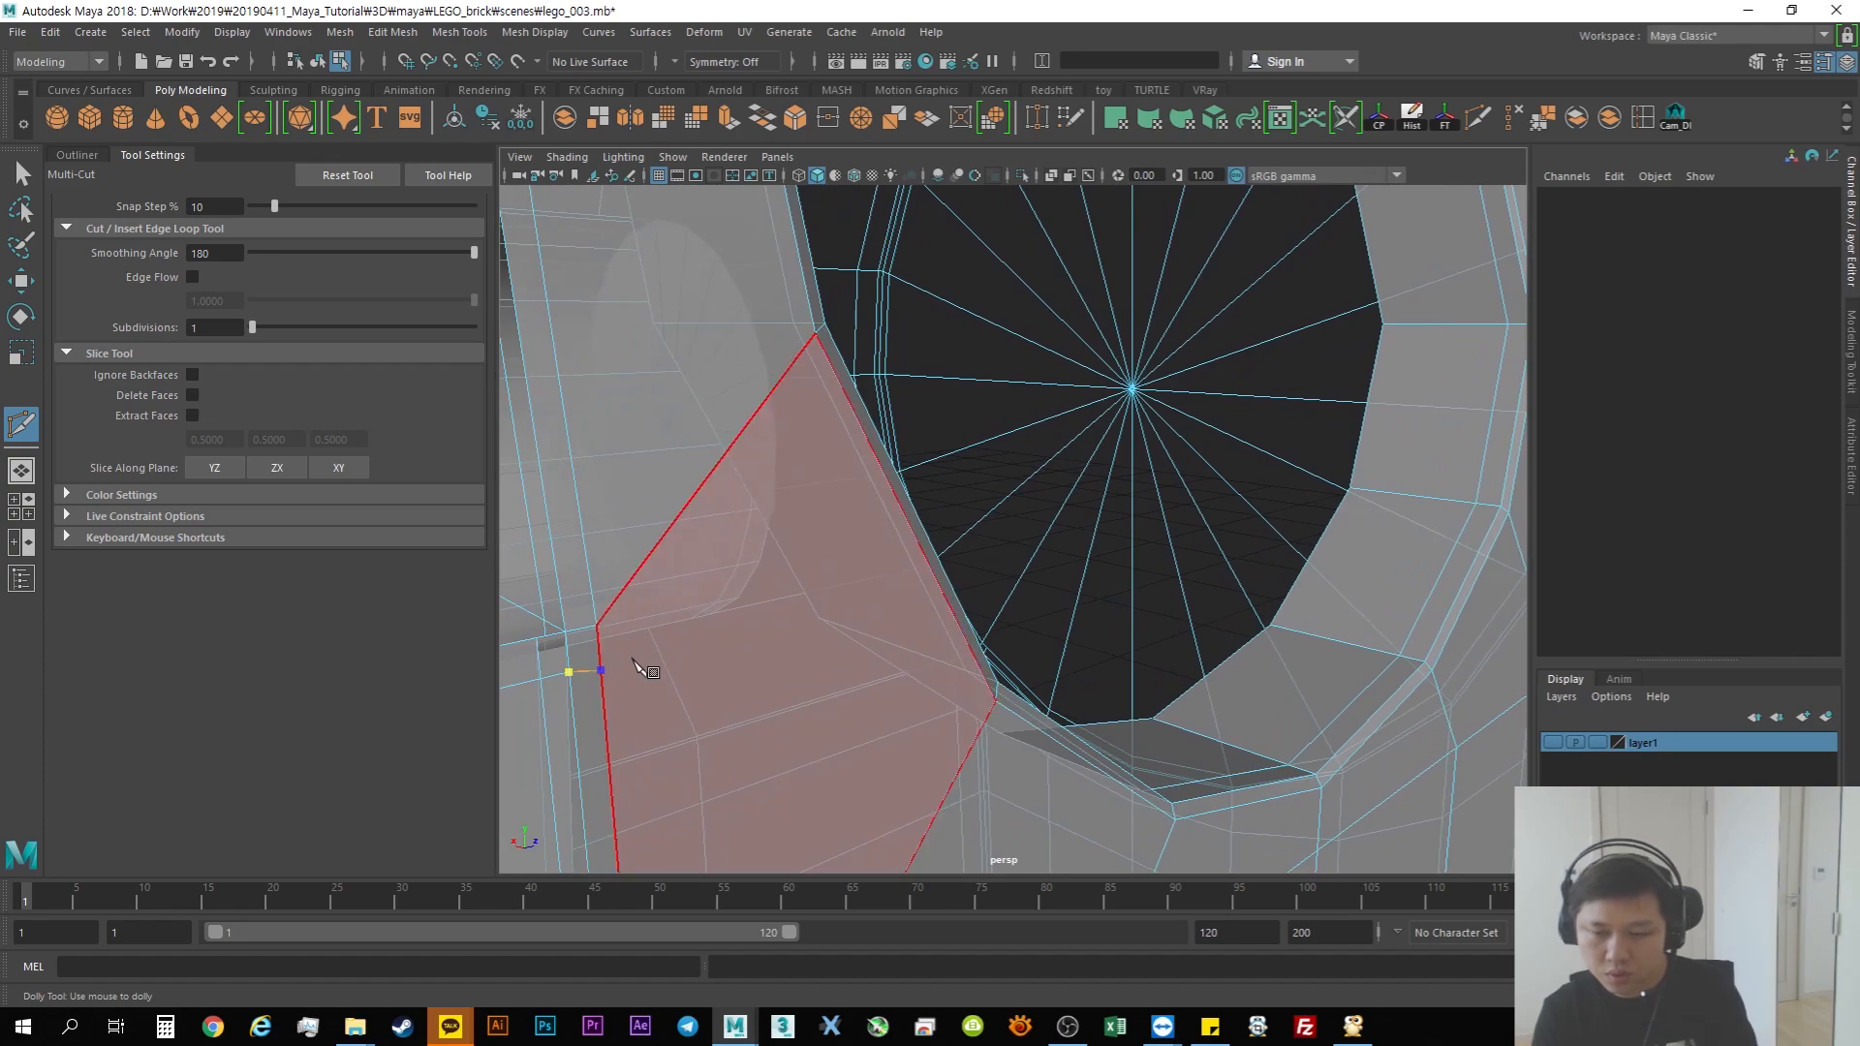
{"action": "scroll", "coordinate": [818, 659], "scroll_direction": "down", "scroll_amount": 3}
{"action": "left_click_drag", "start_coordinate": [817, 664], "coordinate": [785, 660], "text": "alt"}
{"action": "key", "text": "w"}
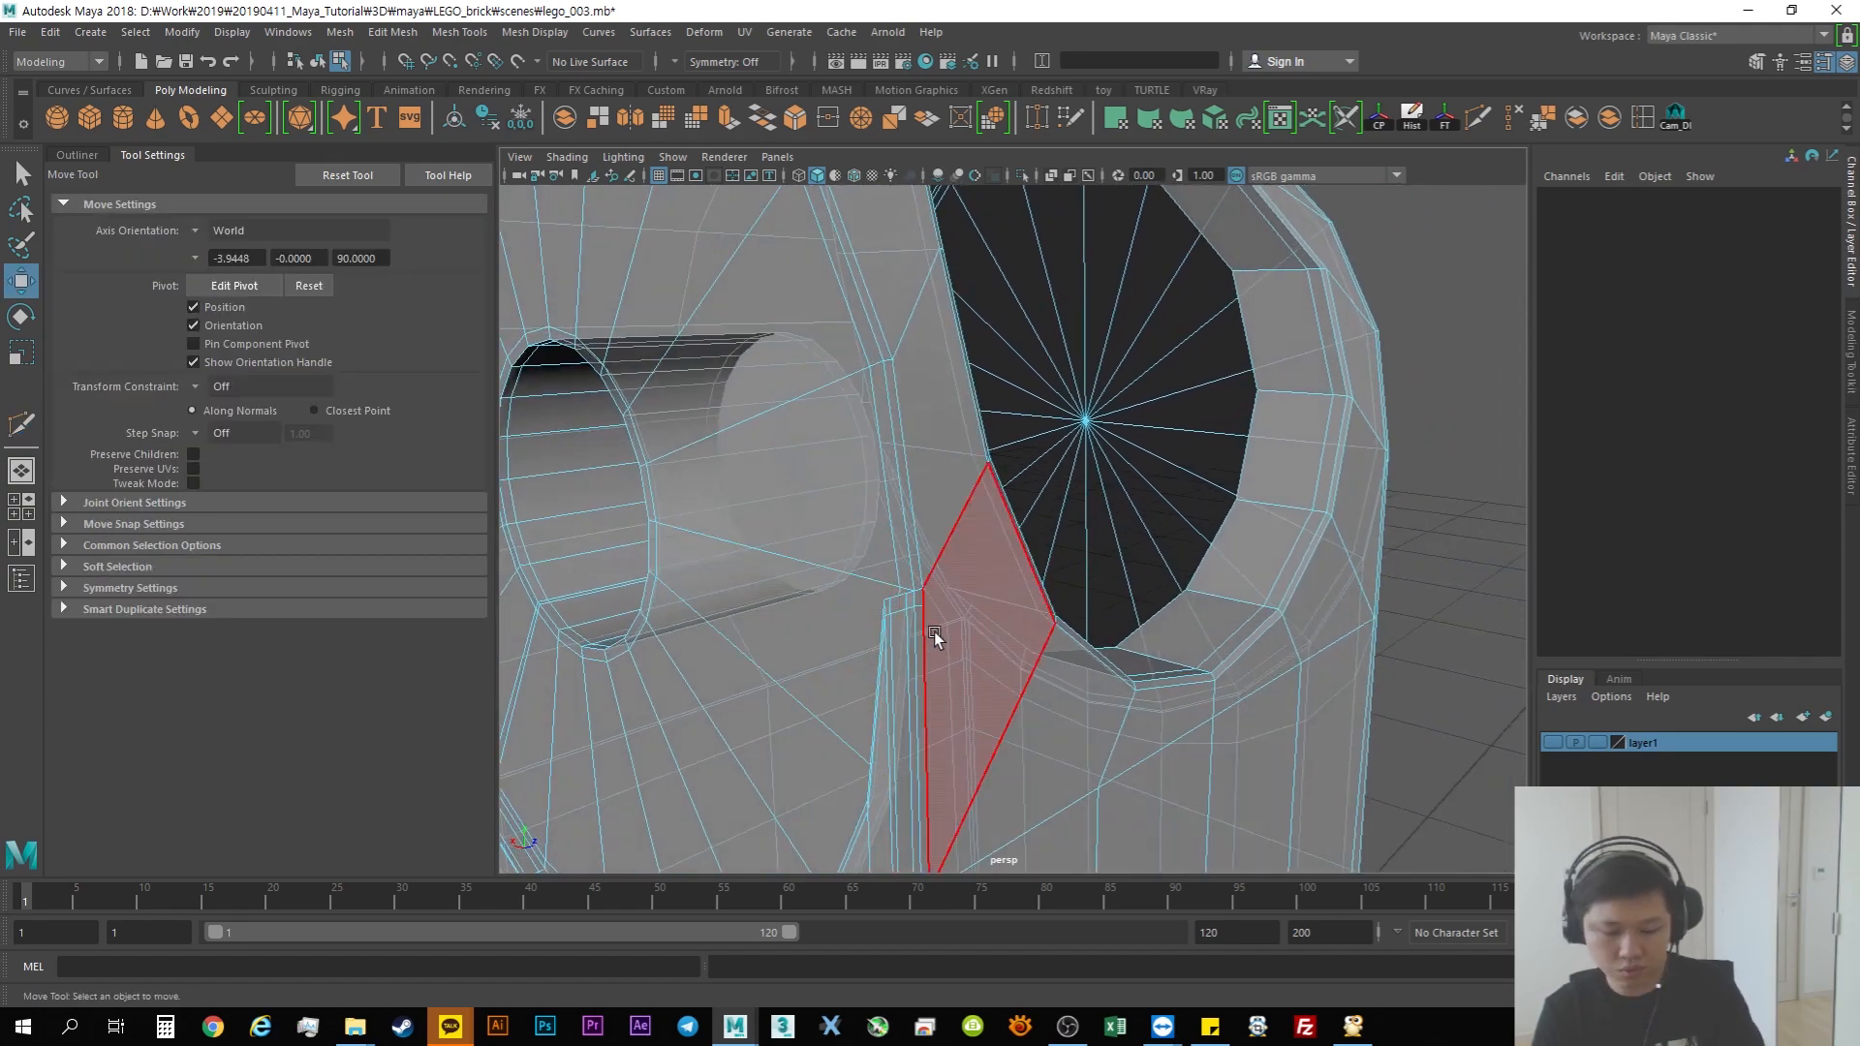
{"action": "right_click_drag", "start_coordinate": [936, 643], "coordinate": [995, 601]}
Step: Examine the edge loops around the holes and the shape of the hollow underside from several angles
{"action": "right_click_drag", "start_coordinate": [789, 492], "coordinate": [790, 633]}
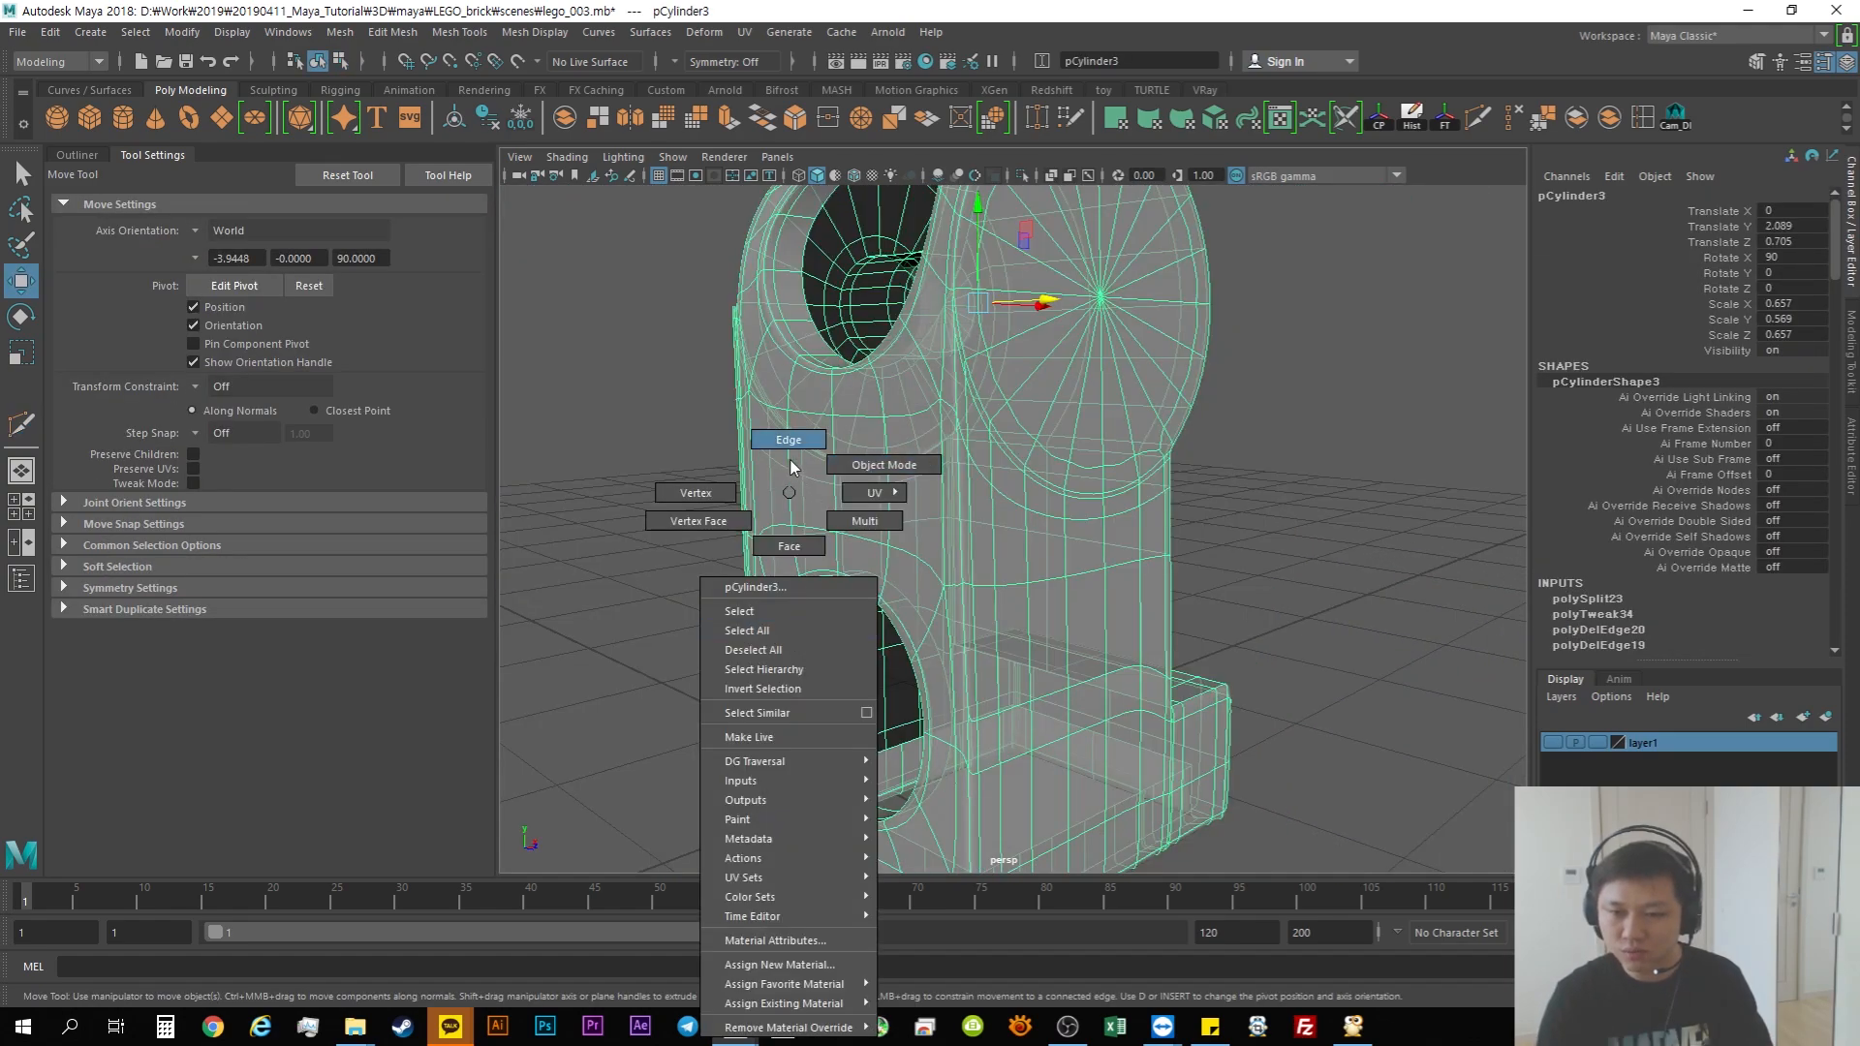
{"action": "right_click_drag", "start_coordinate": [790, 468], "coordinate": [790, 451]}
{"action": "scroll", "coordinate": [826, 691], "scroll_direction": "up", "scroll_amount": 3}
{"action": "left_click", "coordinate": [771, 654]}
{"action": "left_click_drag", "start_coordinate": [918, 706], "coordinate": [947, 699]}
{"action": "left_click_drag", "start_coordinate": [906, 446], "coordinate": [797, 452], "text": "alt"}
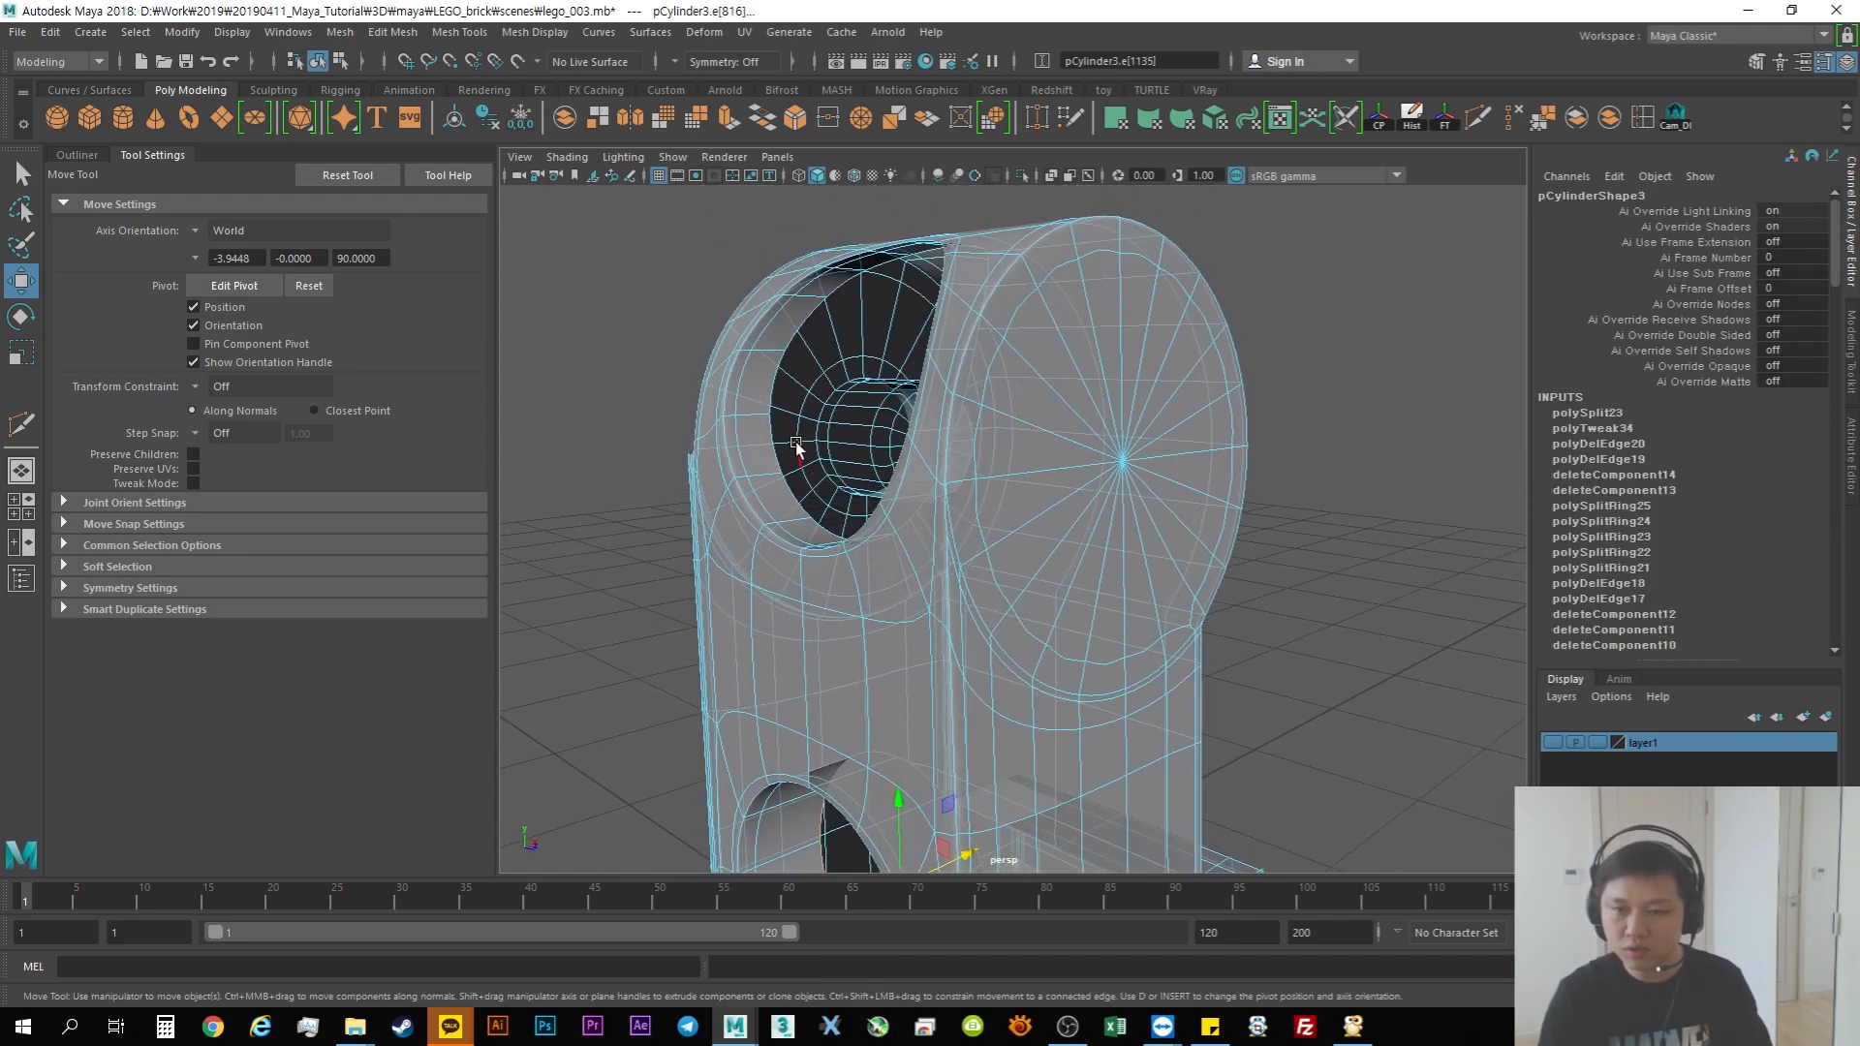
{"action": "double_click", "coordinate": [772, 396]}
{"action": "left_click_drag", "start_coordinate": [977, 396], "coordinate": [904, 667], "text": "alt"}
{"action": "double_click", "coordinate": [908, 668]}
{"action": "left_click_drag", "start_coordinate": [974, 535], "coordinate": [1018, 542]}
{"action": "left_click", "coordinate": [1144, 693]}
{"action": "left_click", "coordinate": [1067, 685]}
{"action": "scroll", "coordinate": [1110, 693], "scroll_direction": "down", "scroll_amount": 1}
{"action": "left_click_drag", "start_coordinate": [1111, 694], "coordinate": [1167, 726], "text": "alt"}
{"action": "left_click", "coordinate": [1167, 727]}
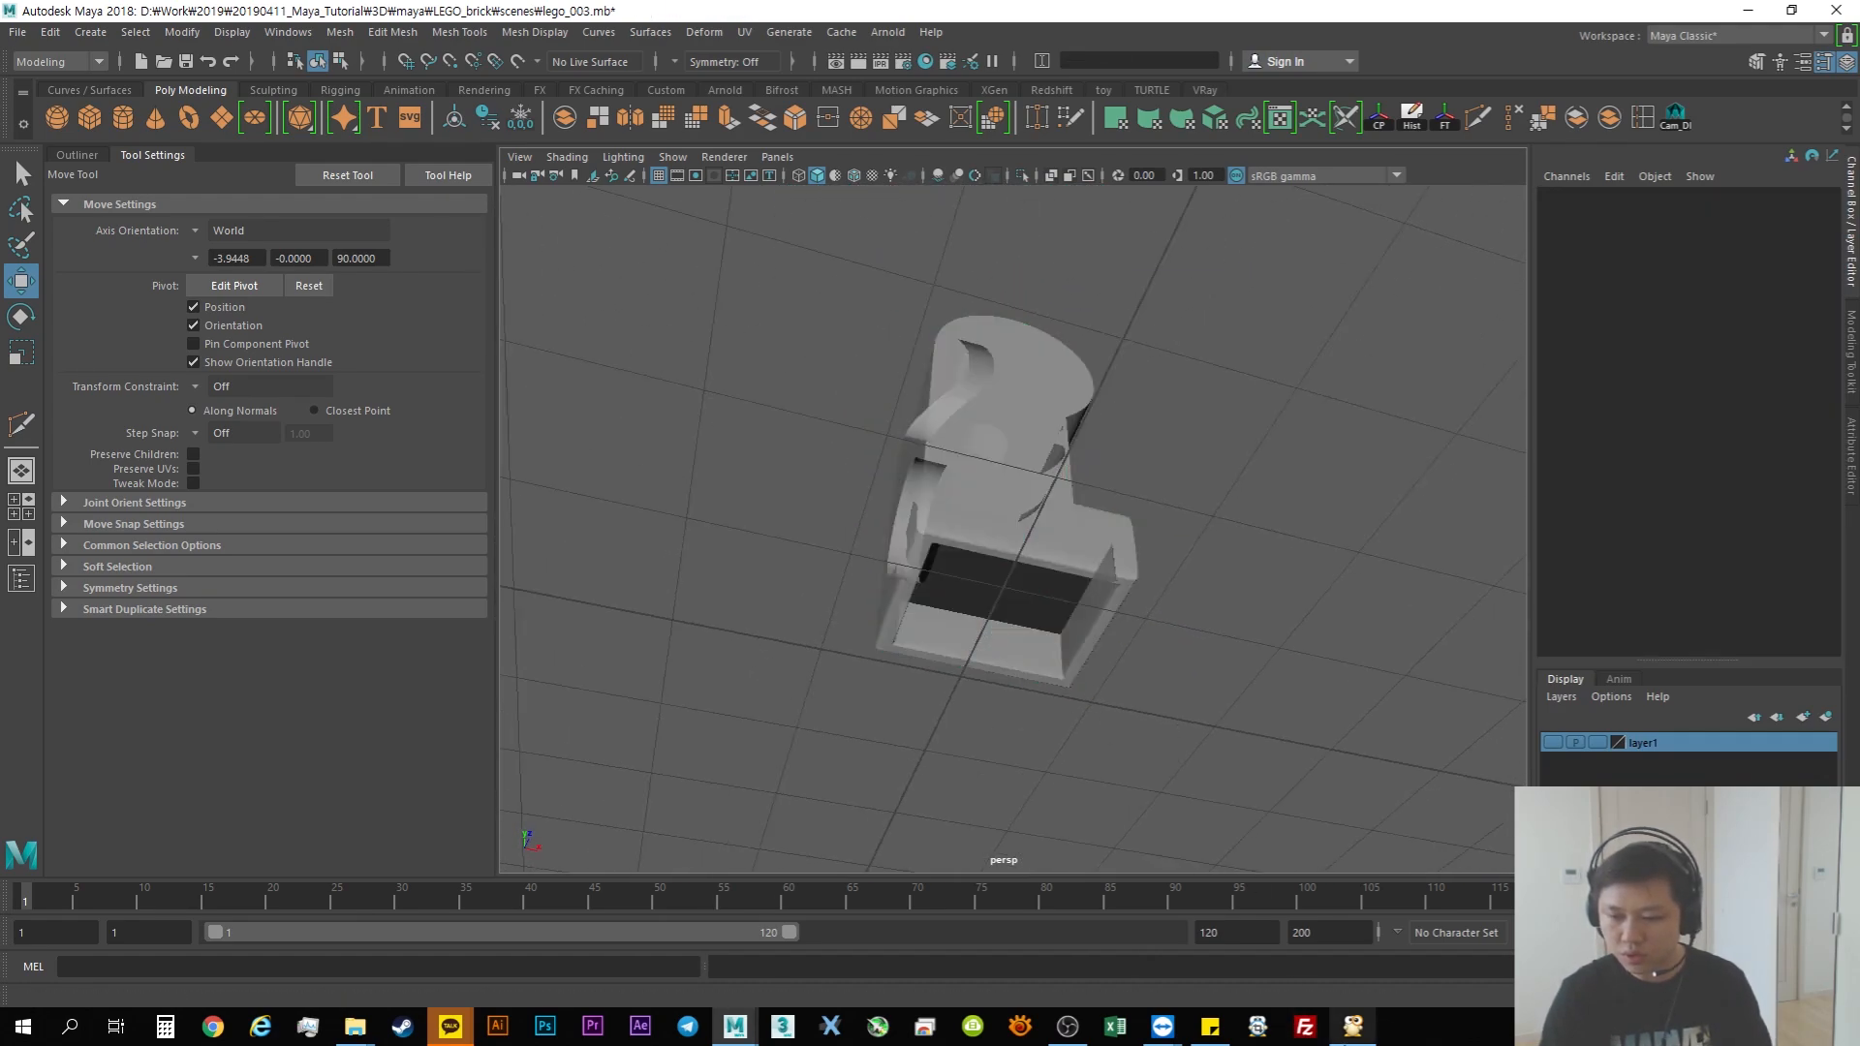
Step: Switch to the reference image viewer, check the minifigure drawings for the leg's underside, and return to Maya
{"action": "left_click", "coordinate": [1353, 1026]}
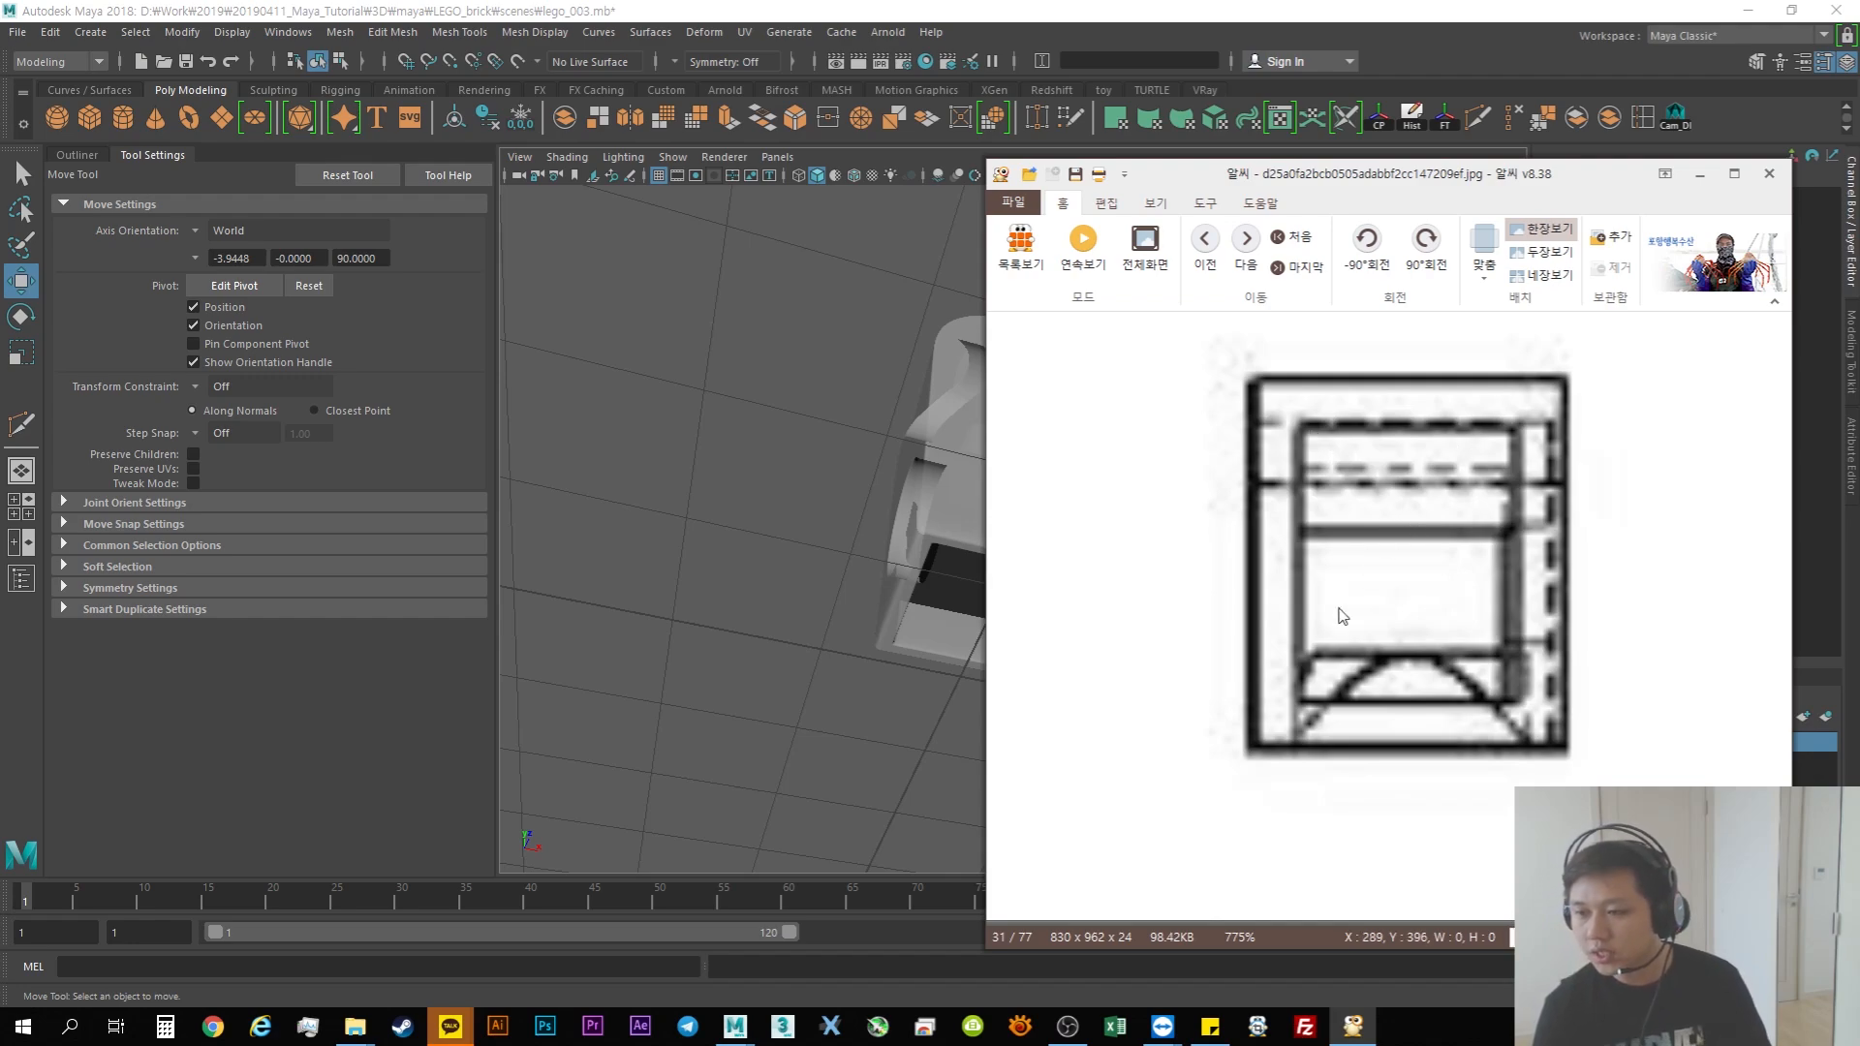
{"action": "left_click", "coordinate": [1339, 608]}
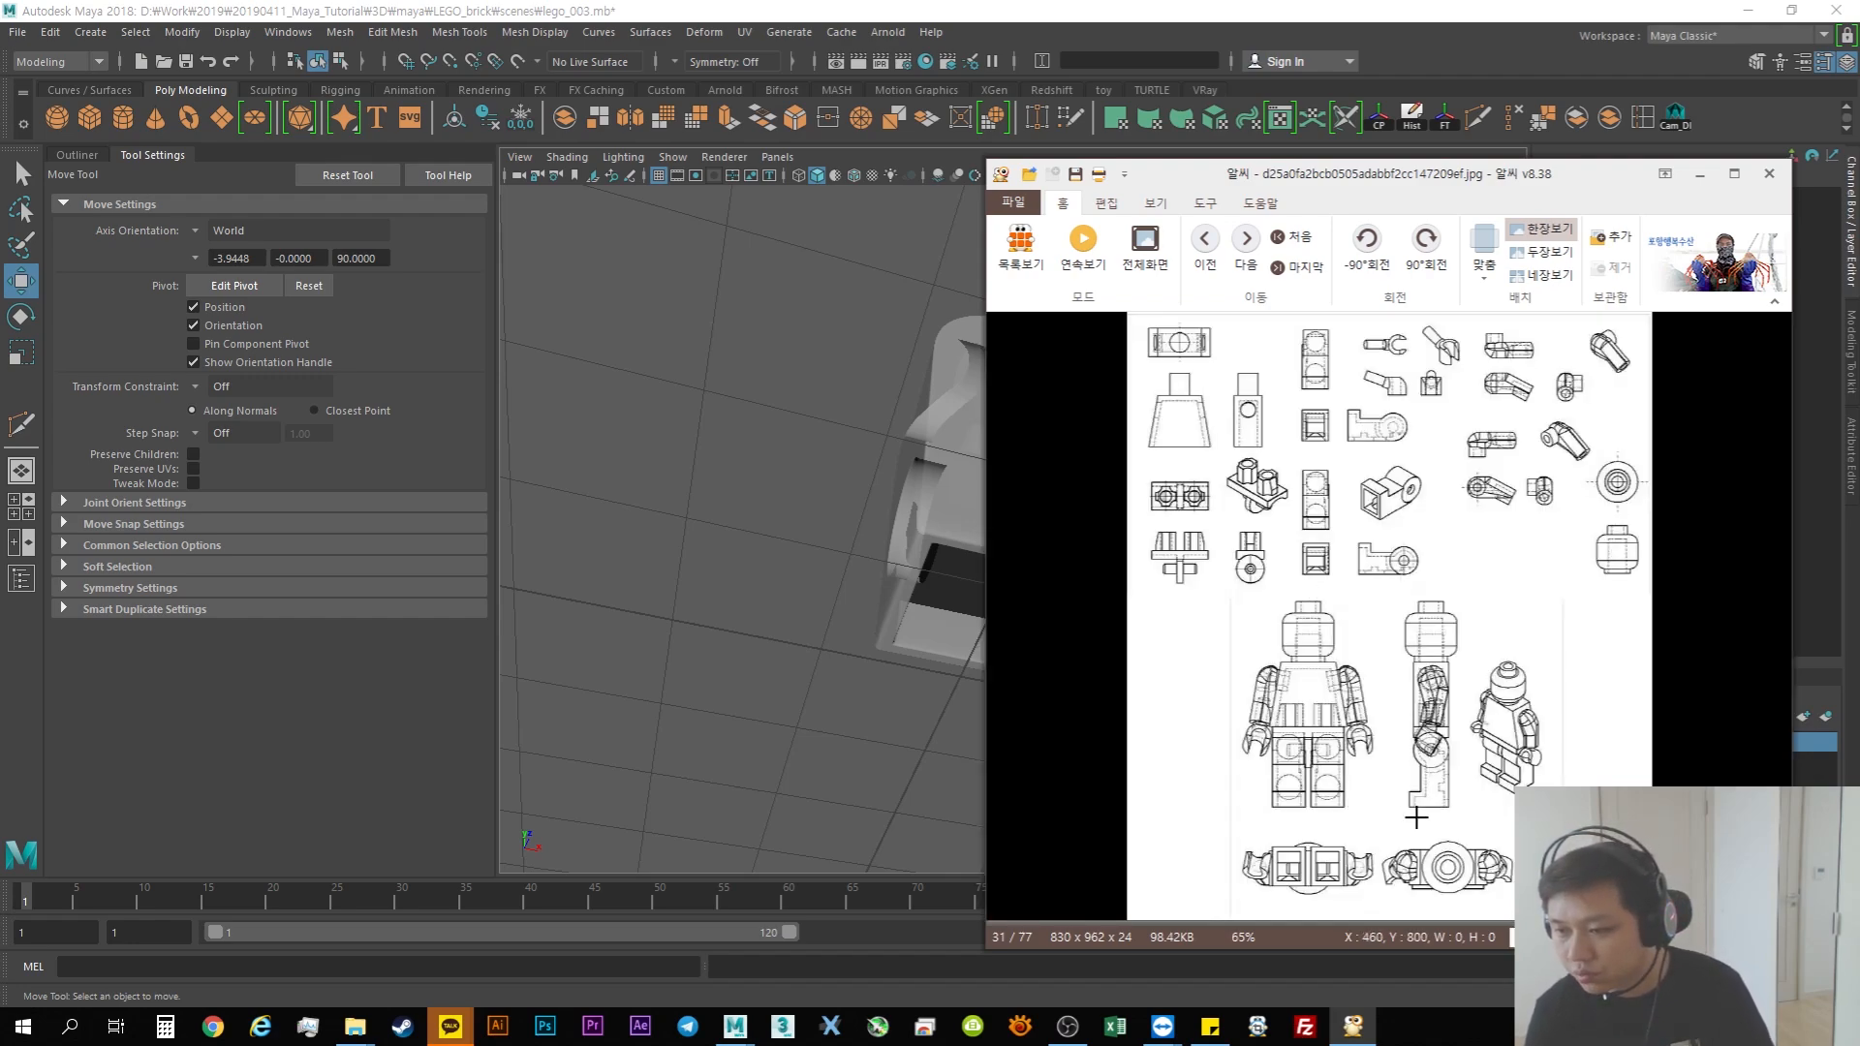
{"action": "left_click", "coordinate": [1700, 179]}
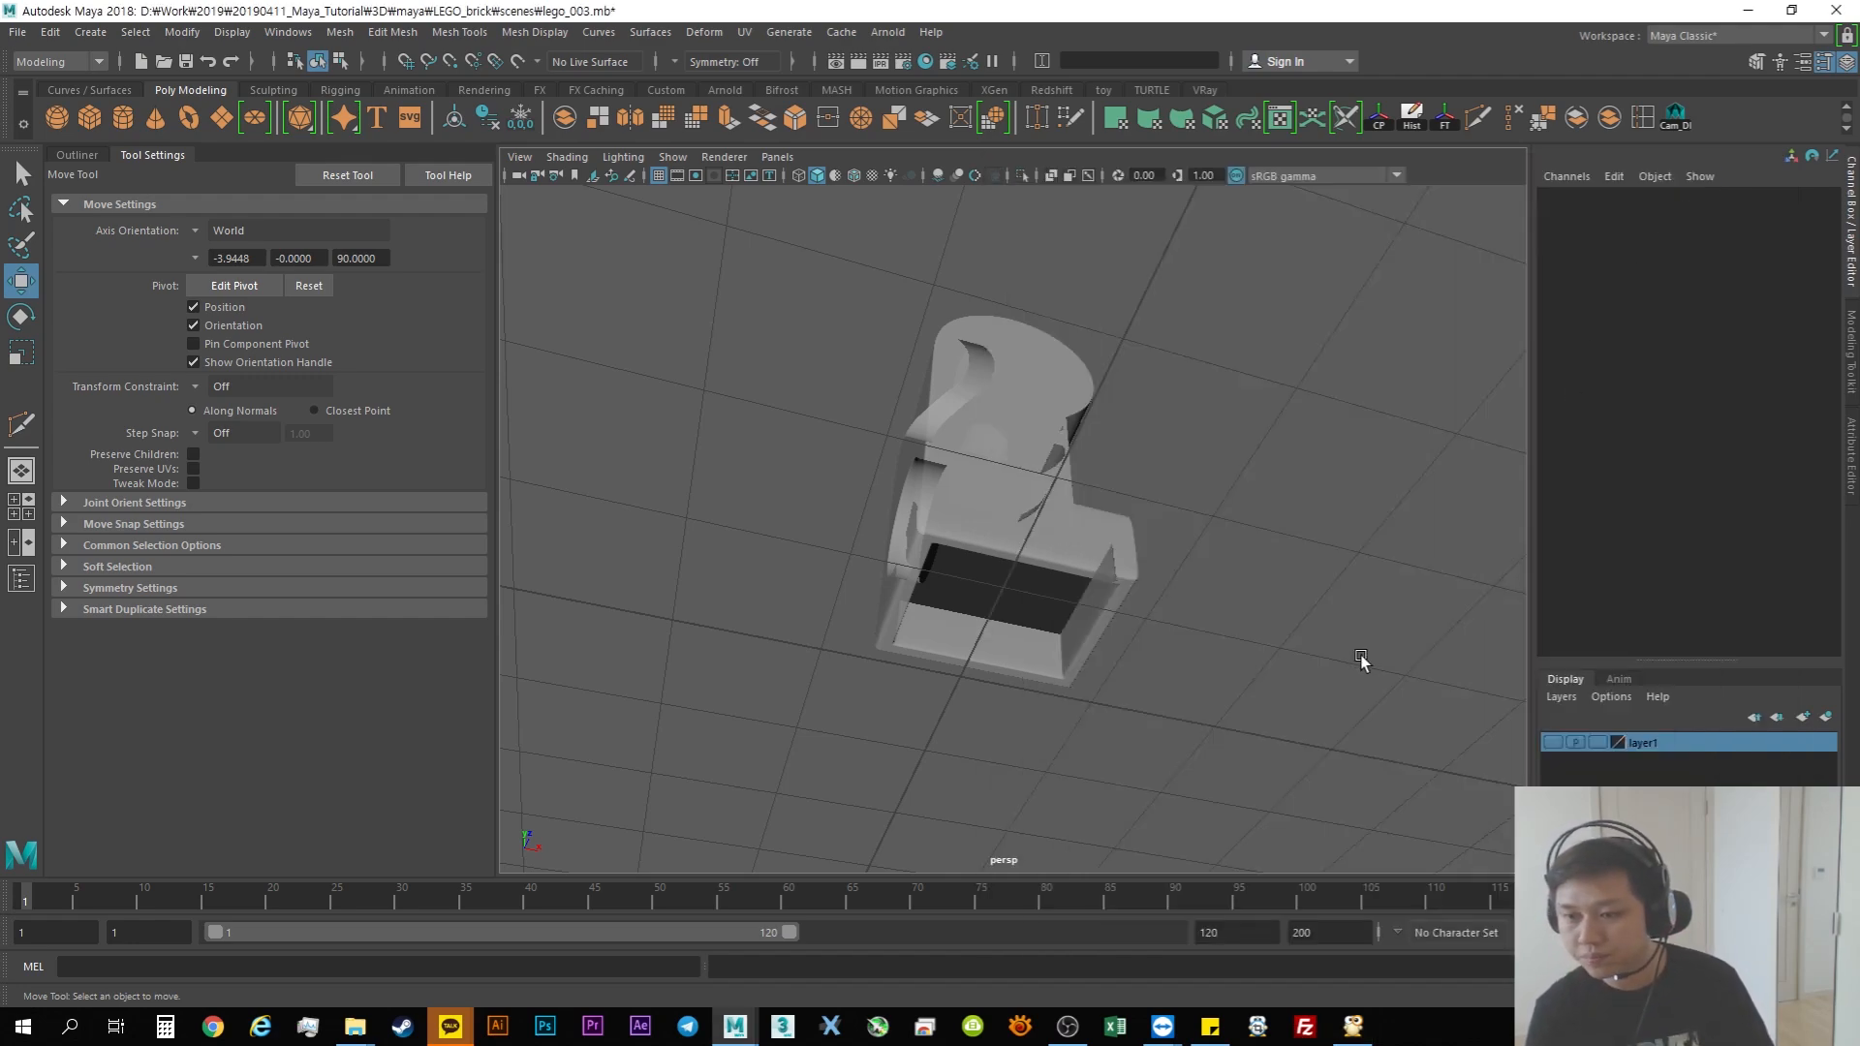
Step: Select the inner wall faces of the foot's cavity and scale them shorter along the foot to match the front blueprint
{"action": "left_click_drag", "start_coordinate": [1169, 618], "coordinate": [1149, 623], "text": "alt"}
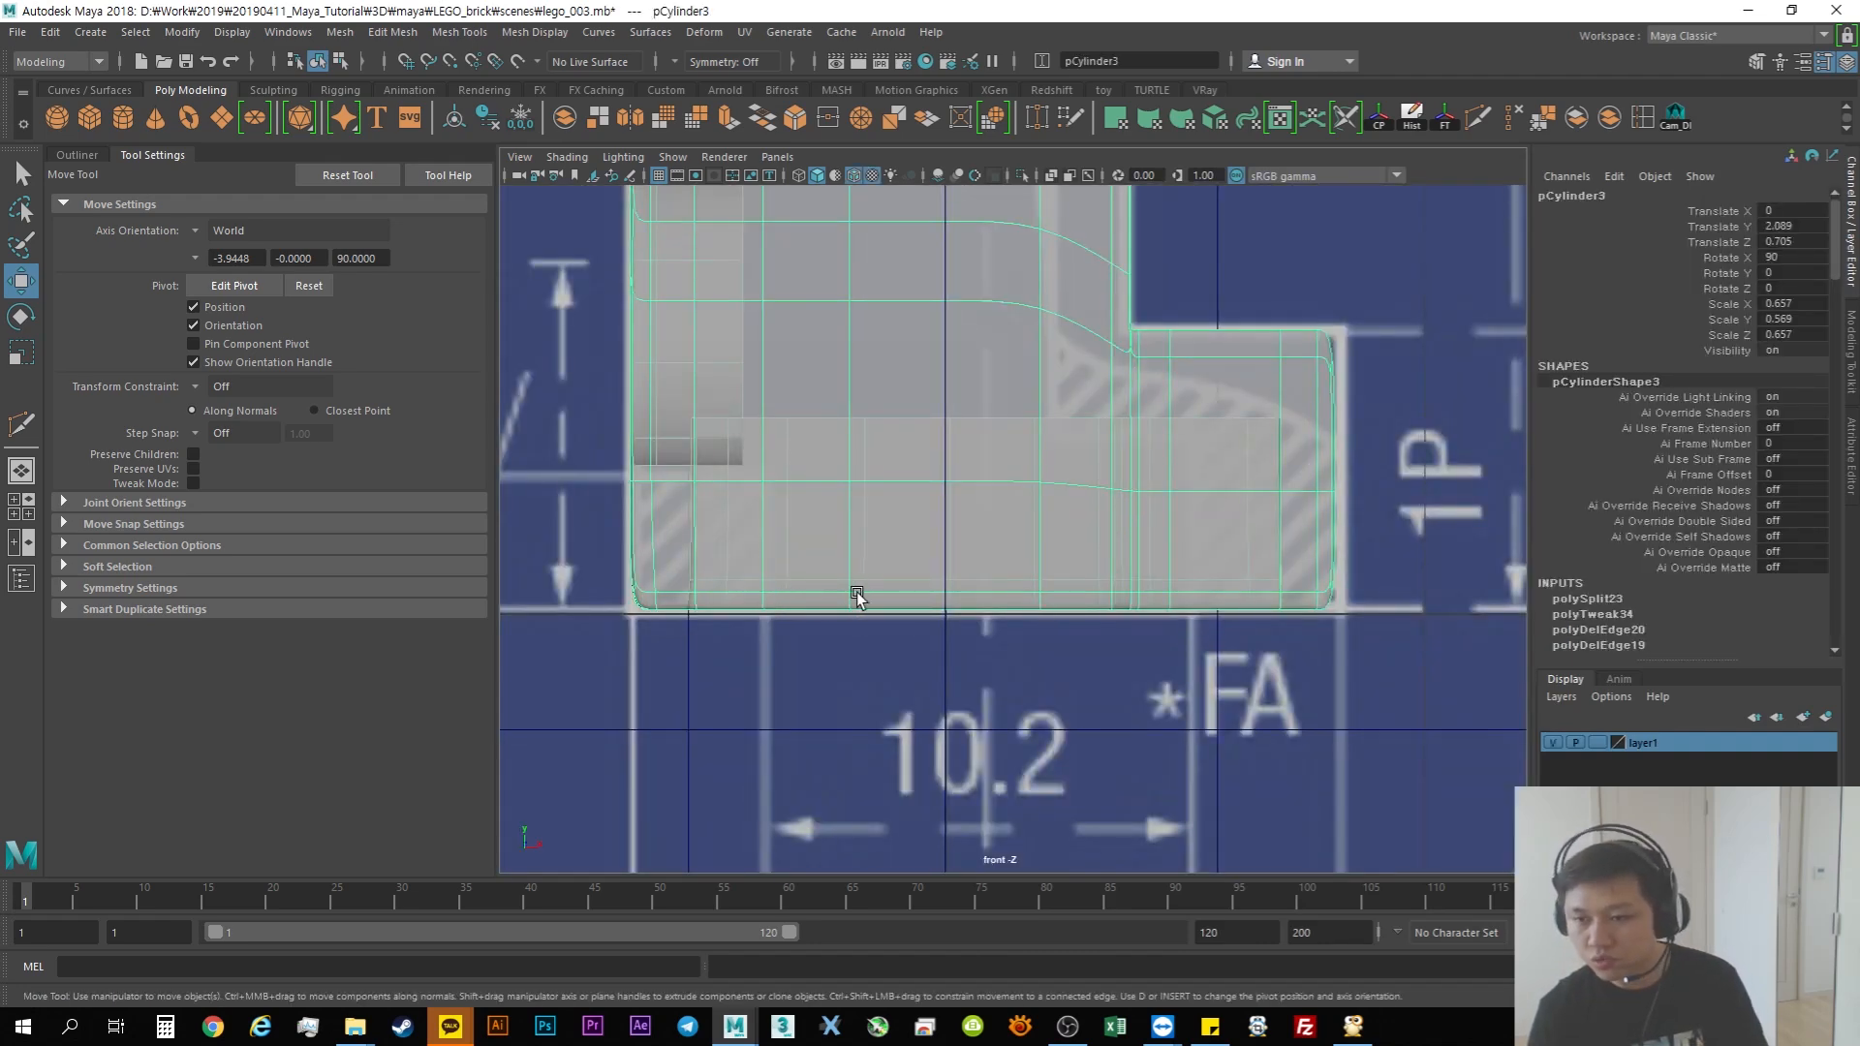
{"action": "key", "text": "space"}
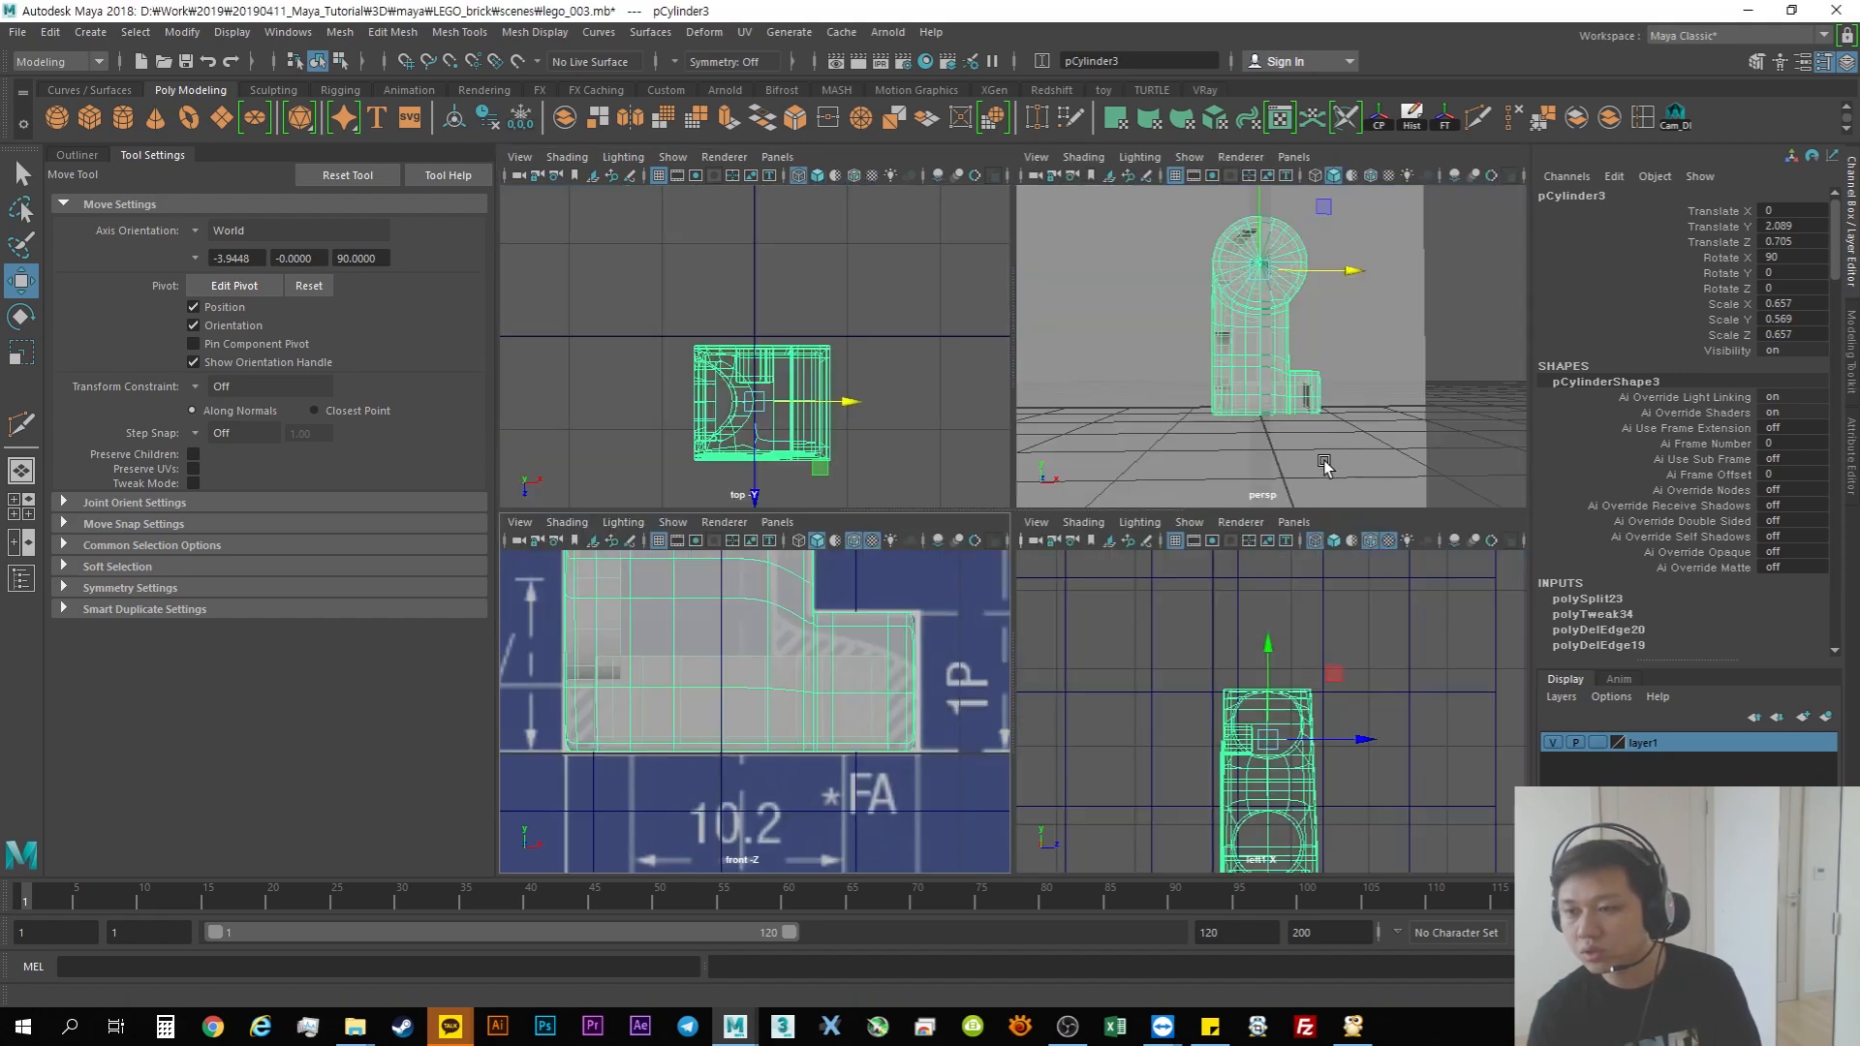
{"action": "key", "text": "space"}
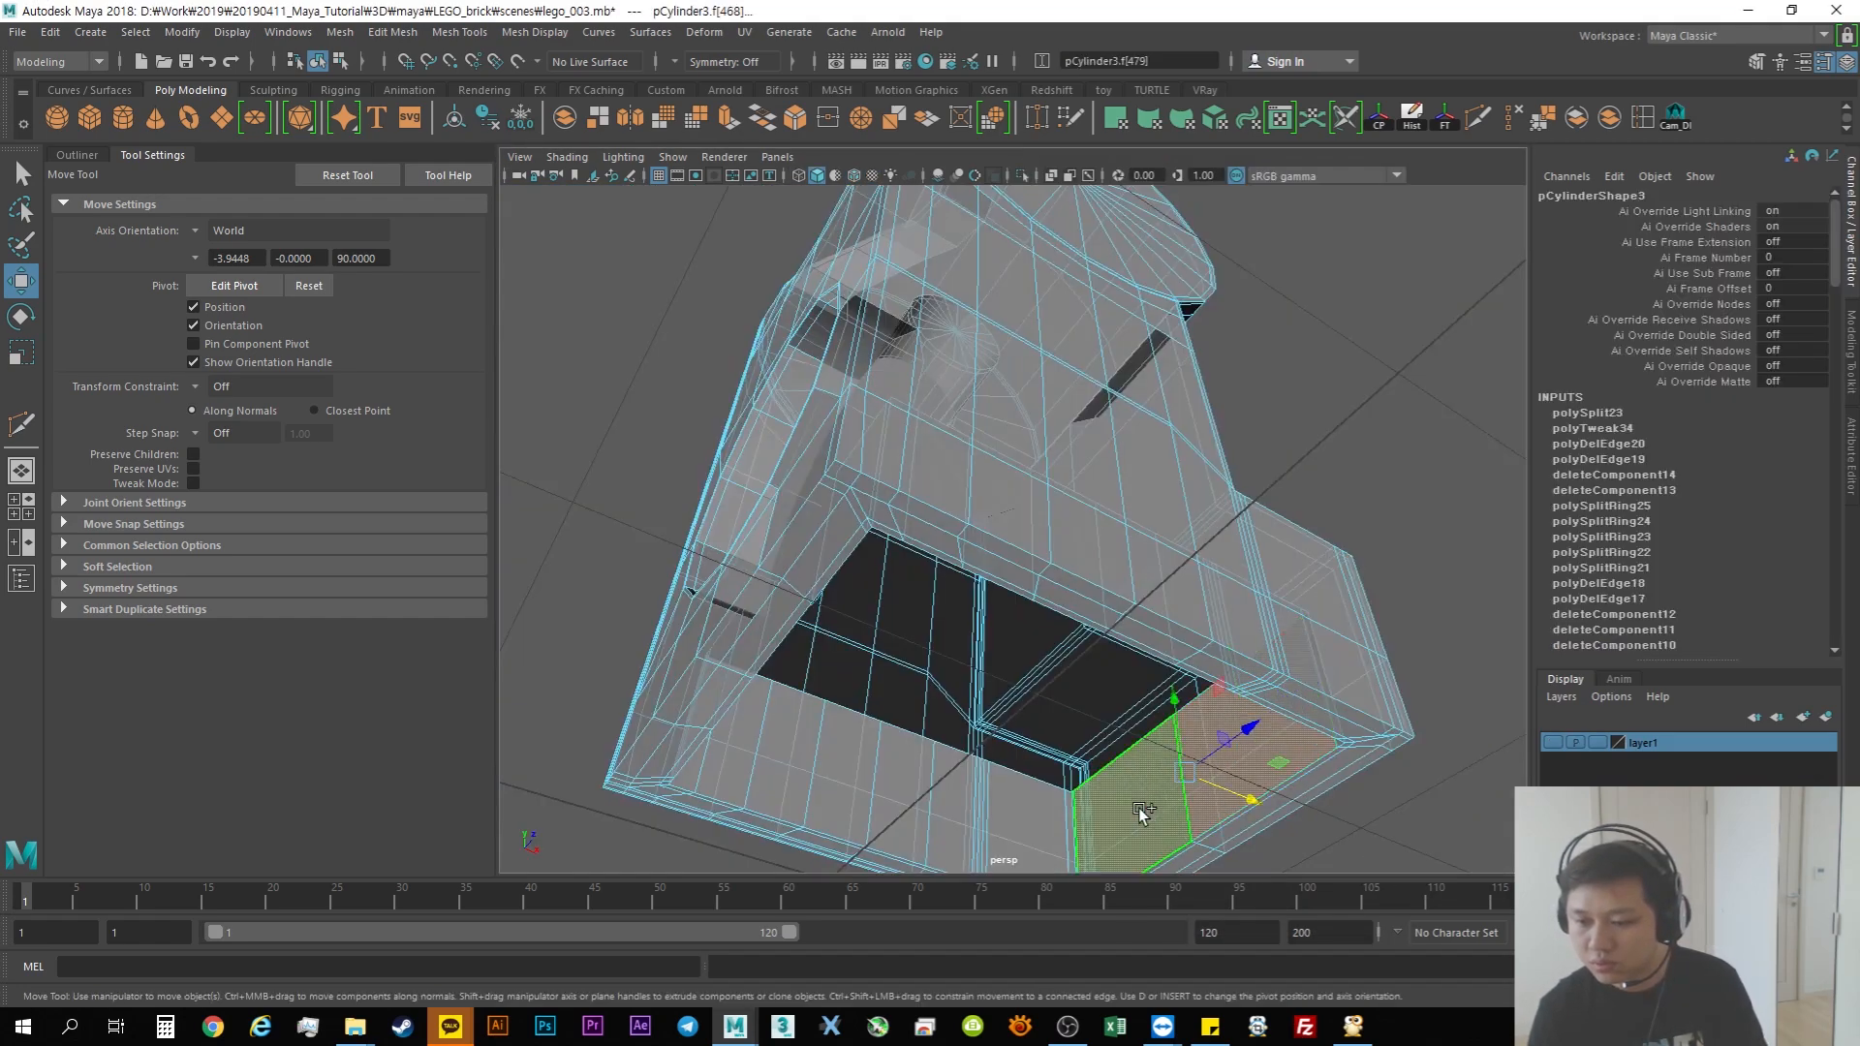
{"action": "double_click", "coordinate": [1281, 793]}
{"action": "left_click_drag", "start_coordinate": [1281, 792], "coordinate": [989, 621], "text": "alt"}
{"action": "key", "text": "r"}
{"action": "left_click_drag", "start_coordinate": [1009, 407], "coordinate": [1004, 422]}
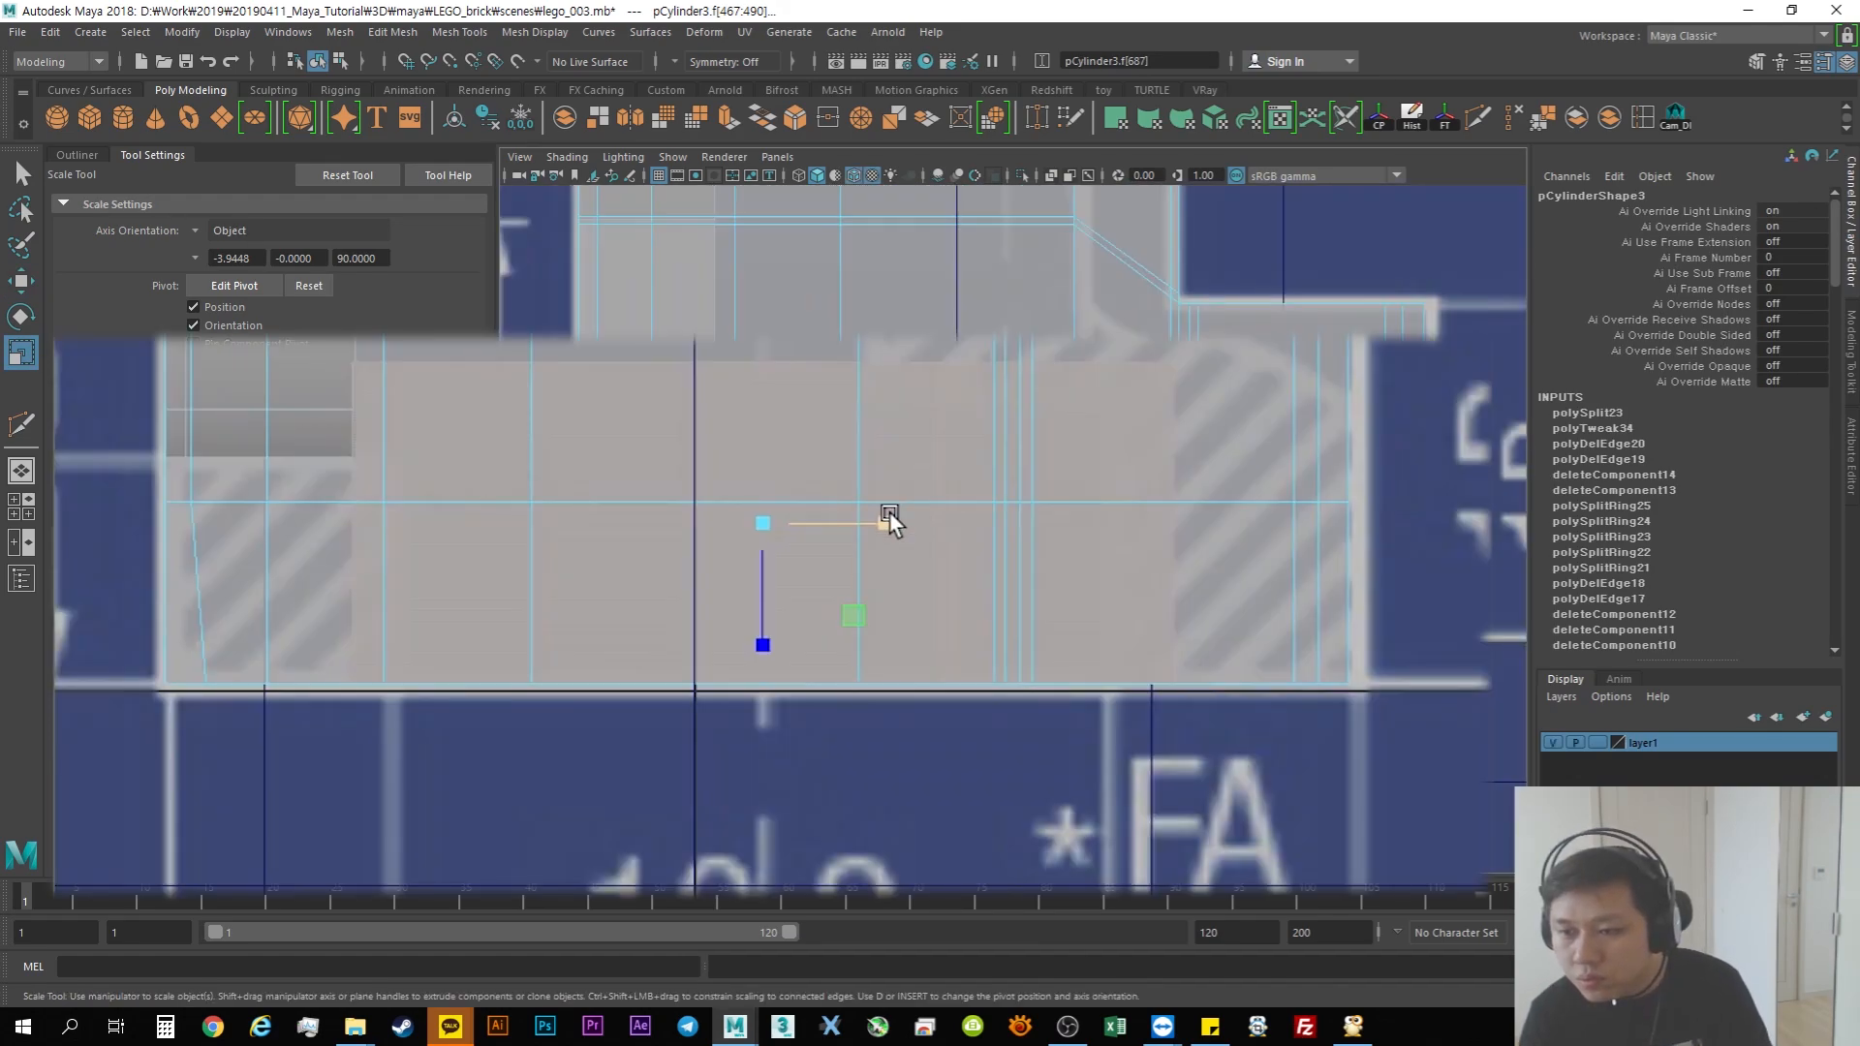
{"action": "left_click_drag", "start_coordinate": [887, 518], "coordinate": [865, 520]}
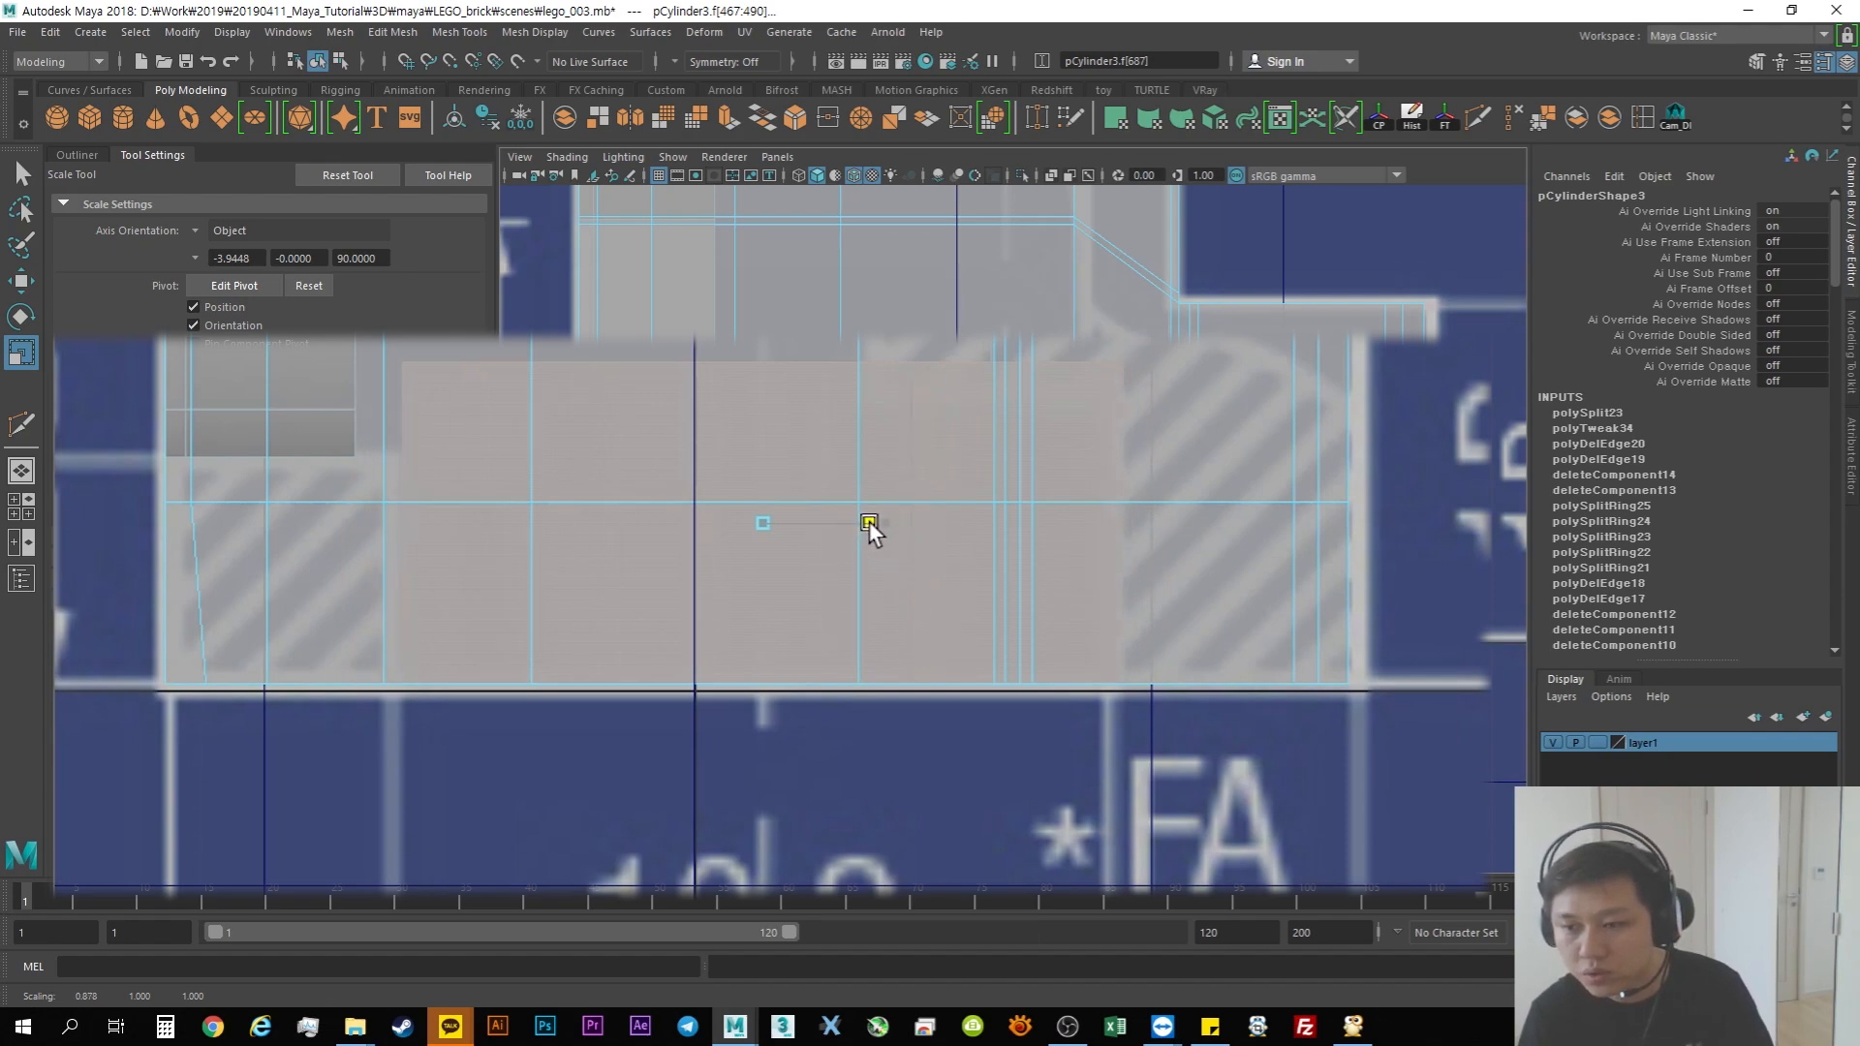
Step: Adjust the width of the selected cavity walls by scaling them against the blueprint in the side view
{"action": "key", "text": "w"}
{"action": "left_click", "coordinate": [777, 157]}
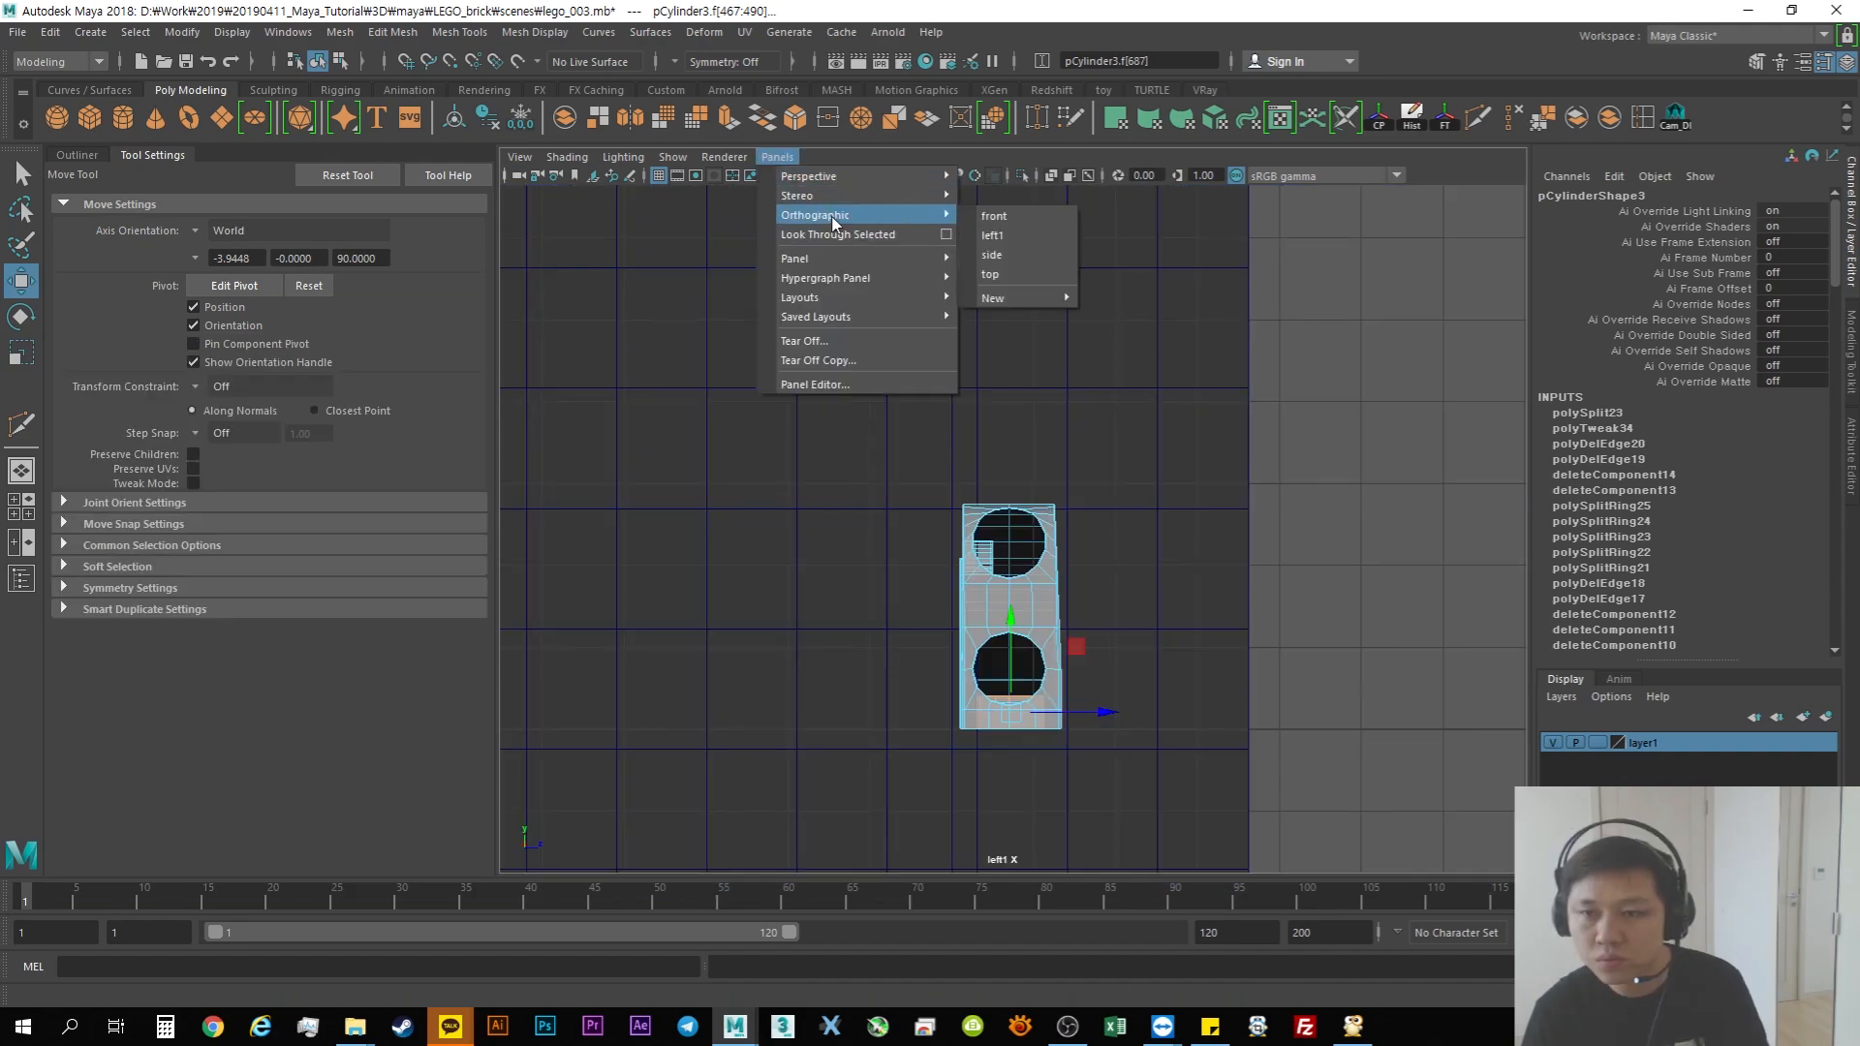
{"action": "left_click", "coordinate": [993, 255]}
{"action": "key", "text": "f"}
{"action": "key", "text": "r"}
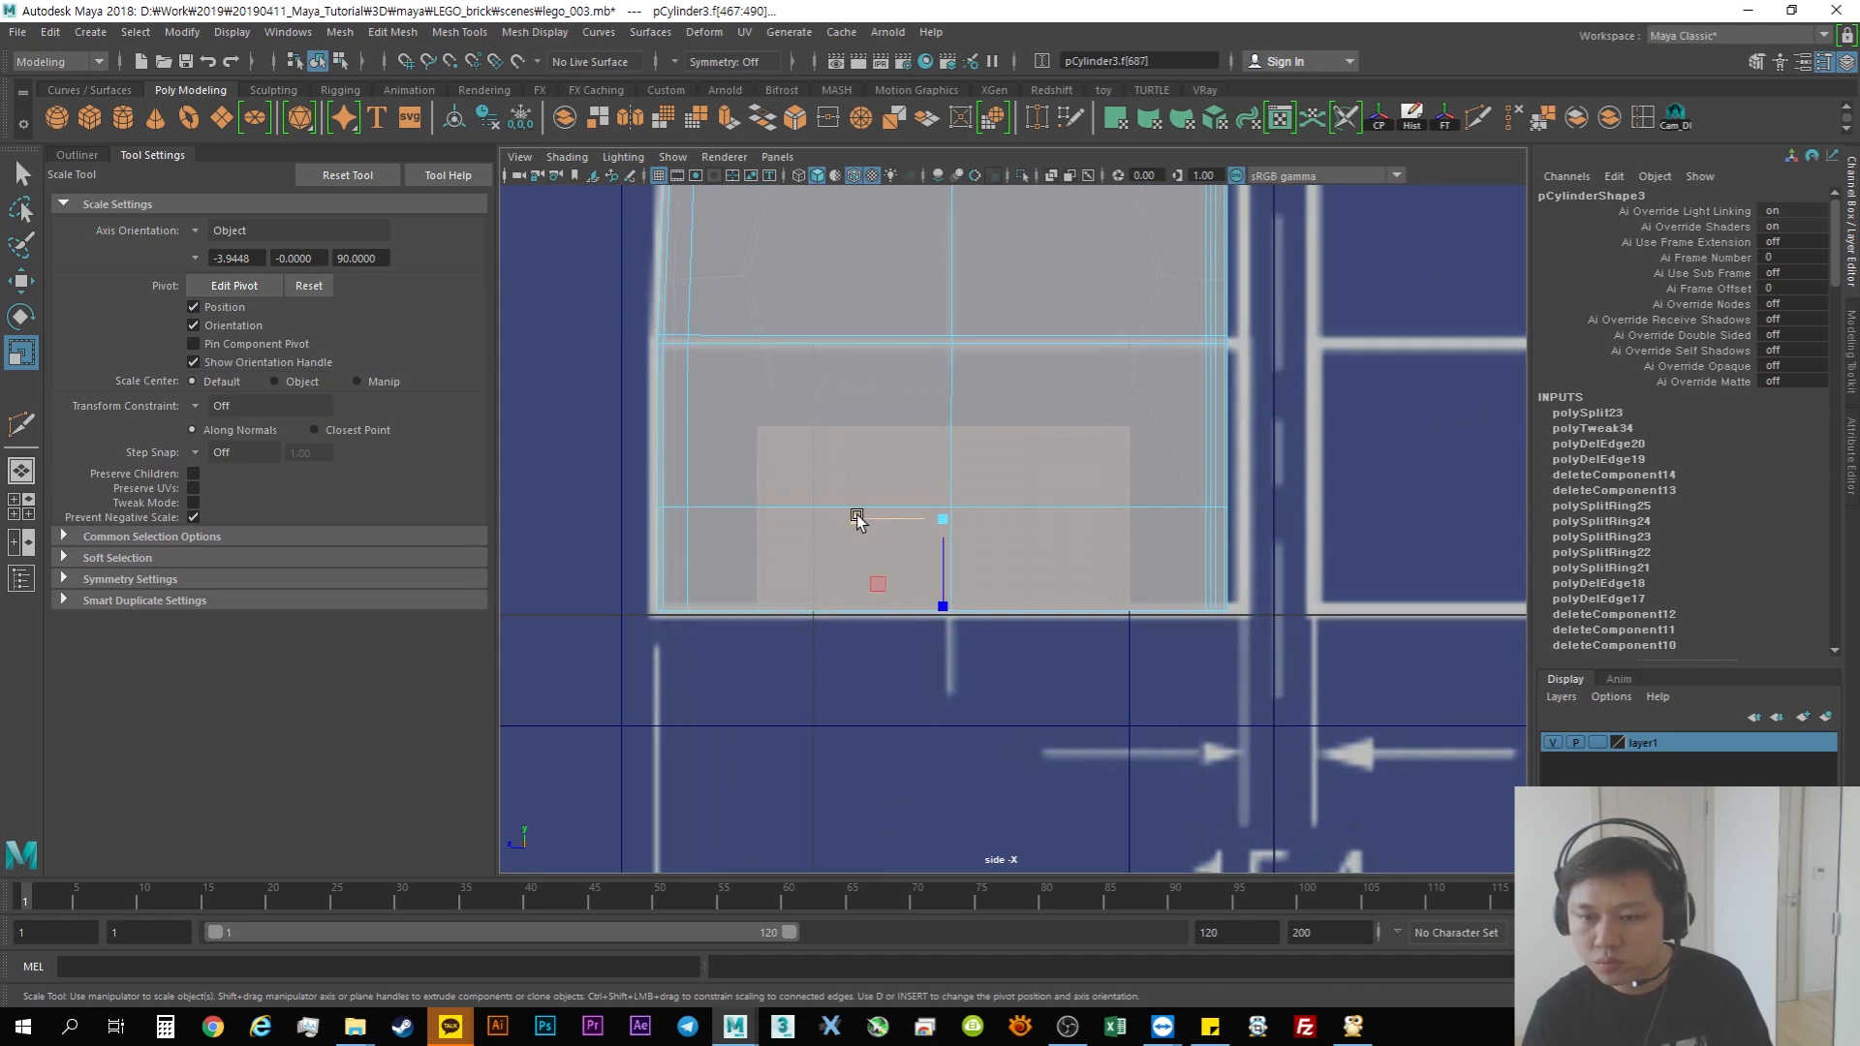
{"action": "left_click_drag", "start_coordinate": [854, 518], "coordinate": [857, 514]}
{"action": "key", "text": "space"}
{"action": "key", "text": "space"}
Step: Insert supporting edge loops around the cavity opening on the underside of the foot
{"action": "left_click_drag", "start_coordinate": [1082, 504], "coordinate": [1022, 704], "text": "alt"}
{"action": "key", "text": "F10"}
{"action": "scroll", "coordinate": [1026, 664], "scroll_direction": "up", "scroll_amount": 3}
{"action": "left_click", "coordinate": [1610, 117]}
{"action": "left_click_drag", "start_coordinate": [1301, 335], "coordinate": [1212, 496]}
{"action": "key", "text": "w"}
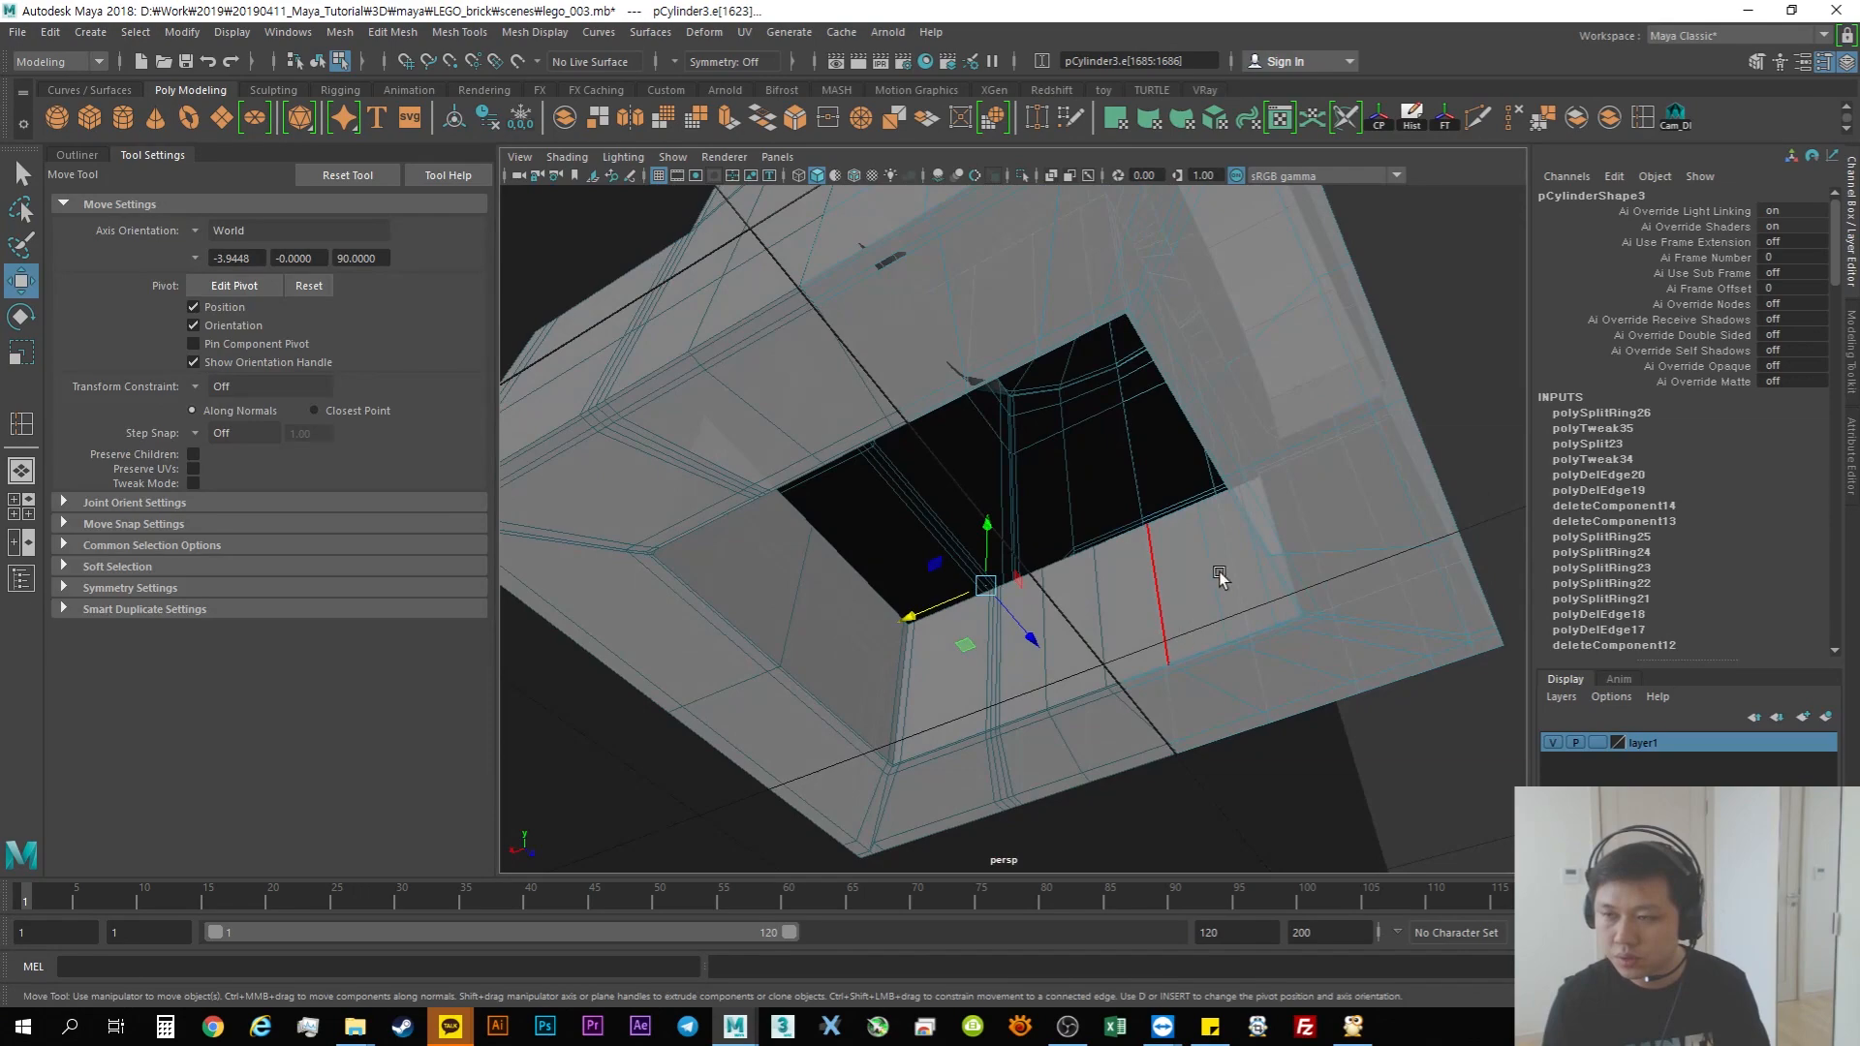
{"action": "left_click", "coordinate": [1642, 117]}
{"action": "left_click_drag", "start_coordinate": [1171, 647], "coordinate": [1059, 445]}
{"action": "key", "text": "w"}
Step: Delete the surplus edge loop along the cavity's rim and clear the leg's construction history
{"action": "left_click", "coordinate": [1038, 411]}
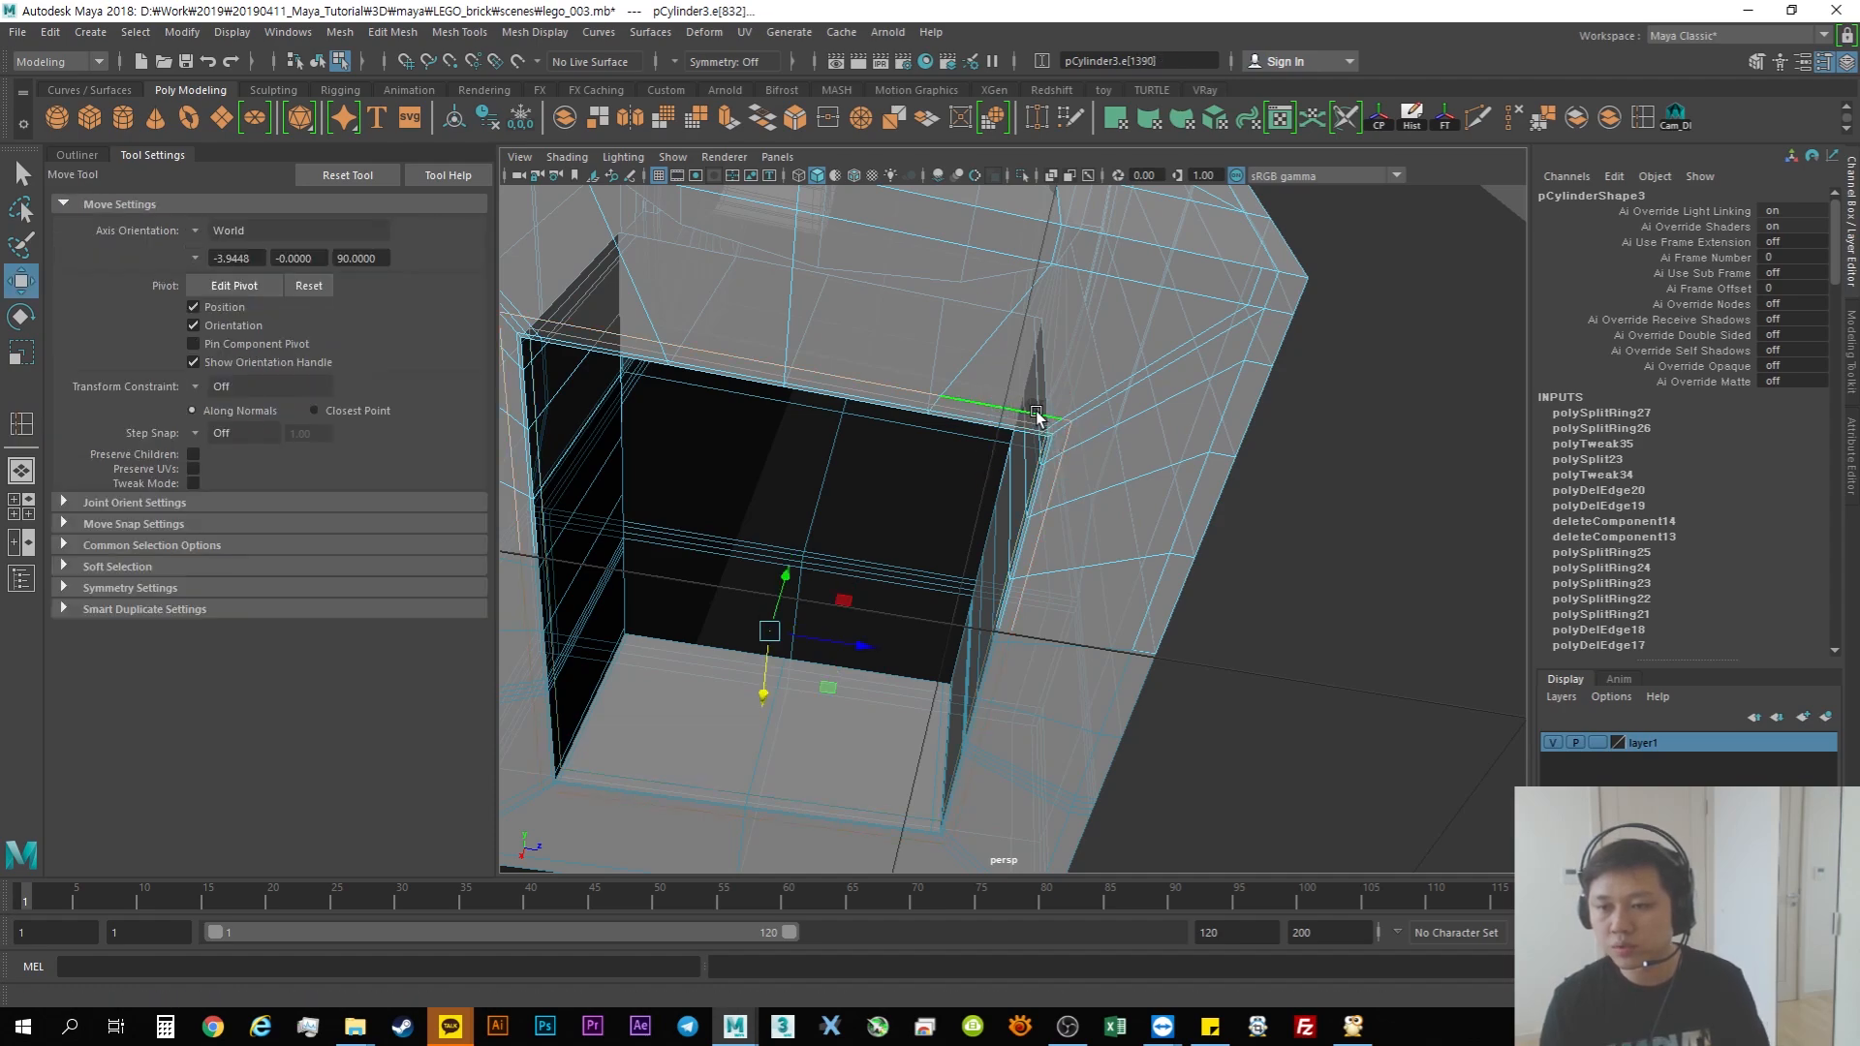
{"action": "left_click", "coordinate": [1509, 125]}
{"action": "left_click_drag", "start_coordinate": [1115, 475], "coordinate": [1000, 451], "text": "alt"}
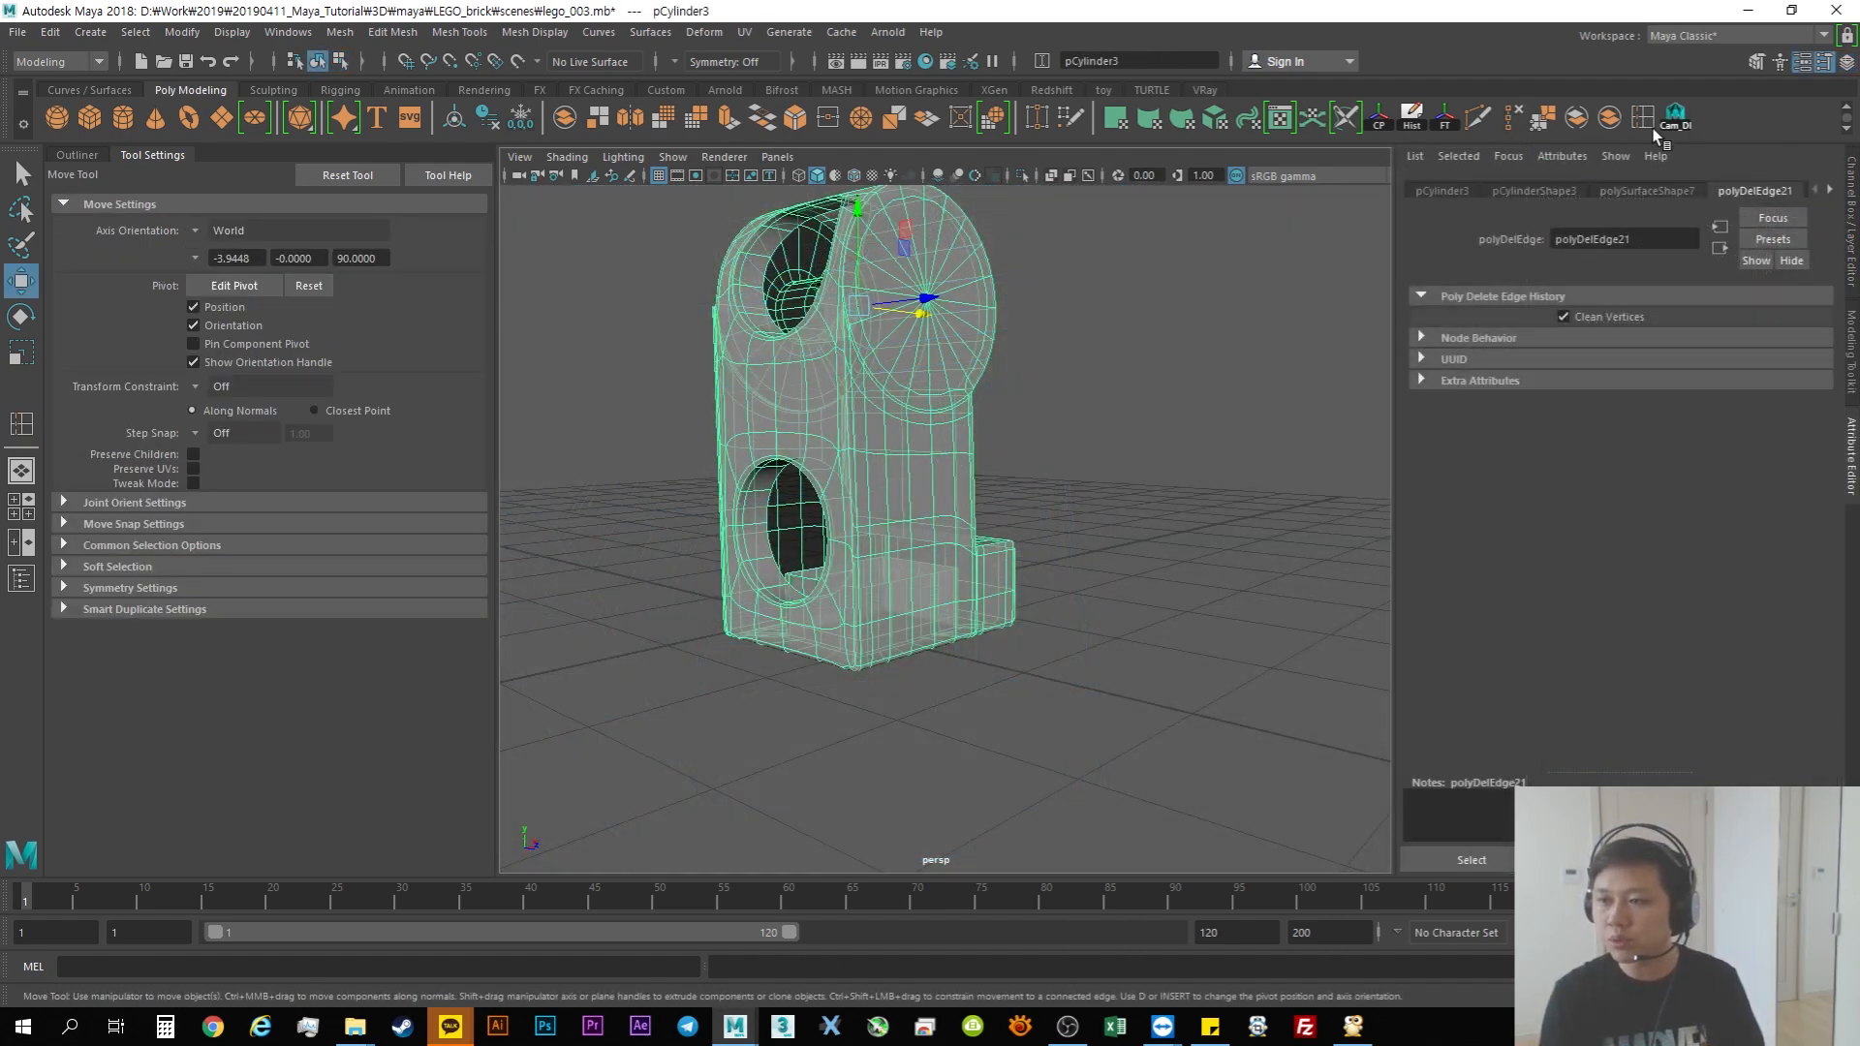
{"action": "left_click", "coordinate": [1409, 121]}
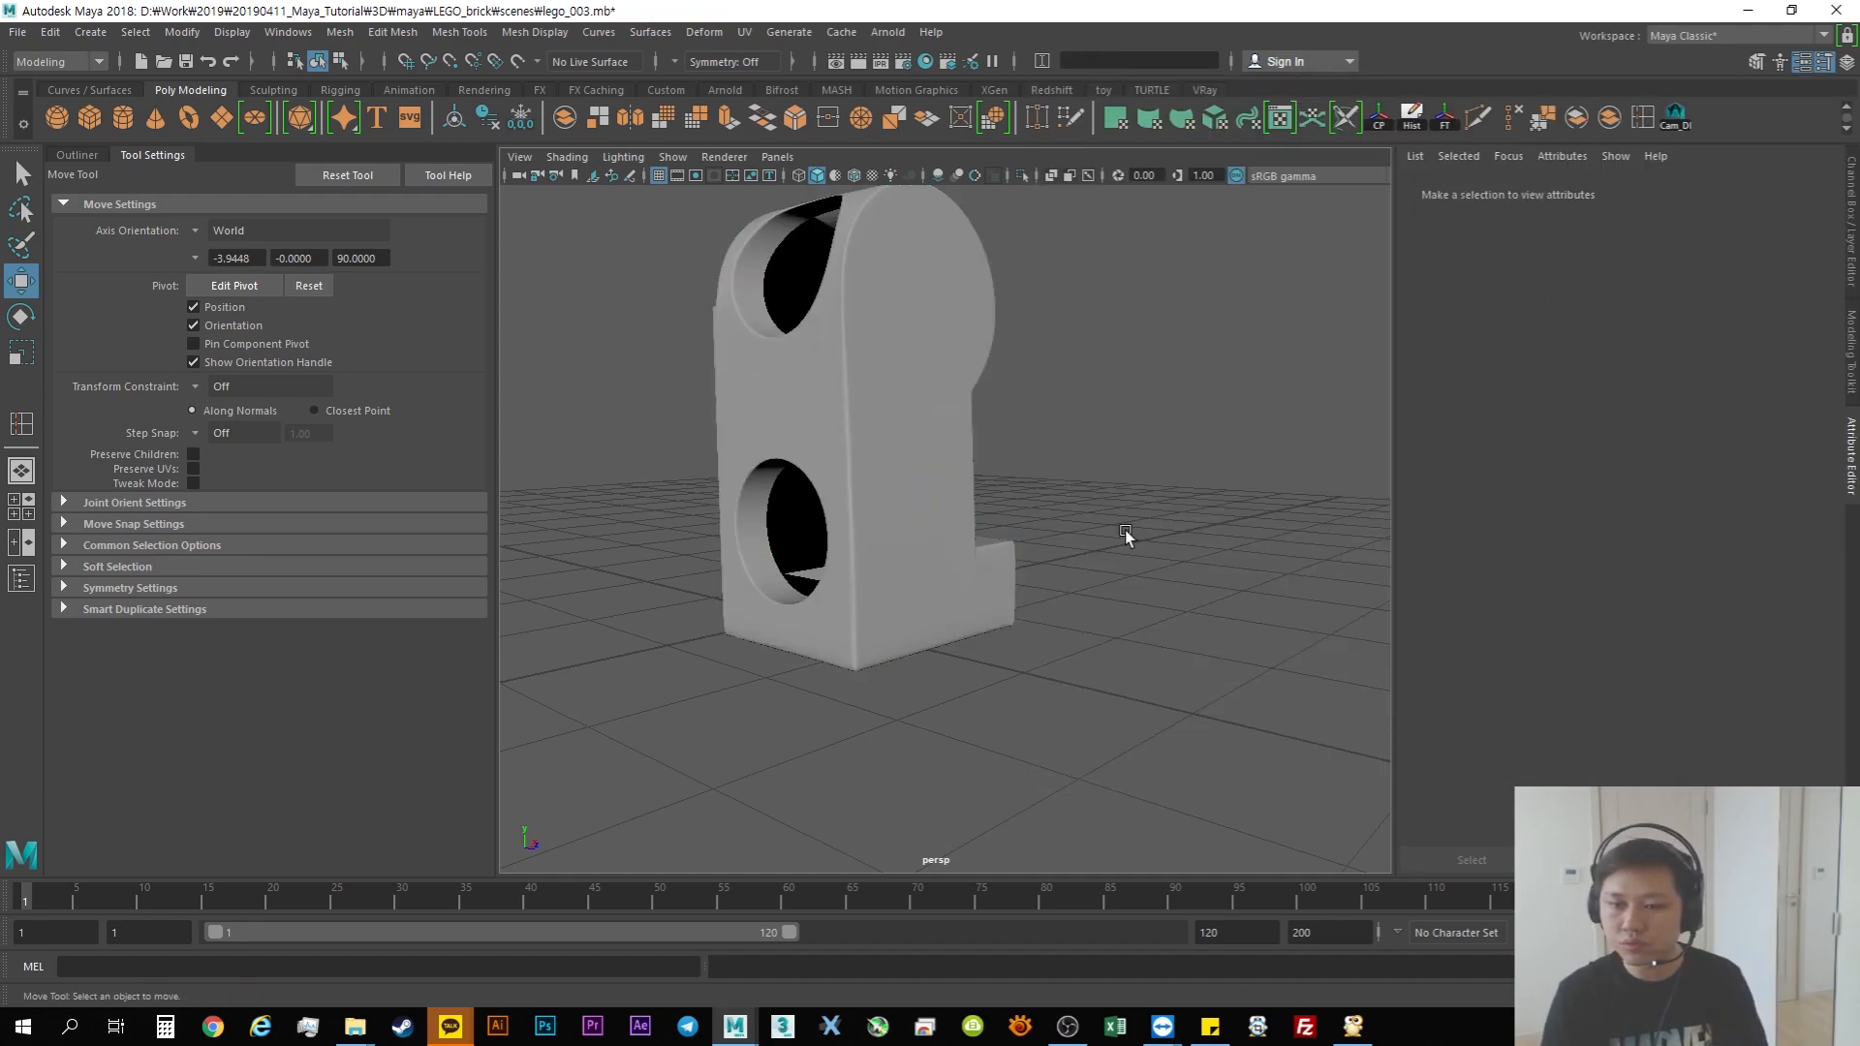
Step: Insert a supporting edge loop around the leg just below the foot's top edge
{"action": "left_click_drag", "start_coordinate": [1125, 531], "coordinate": [1611, 529], "text": "alt"}
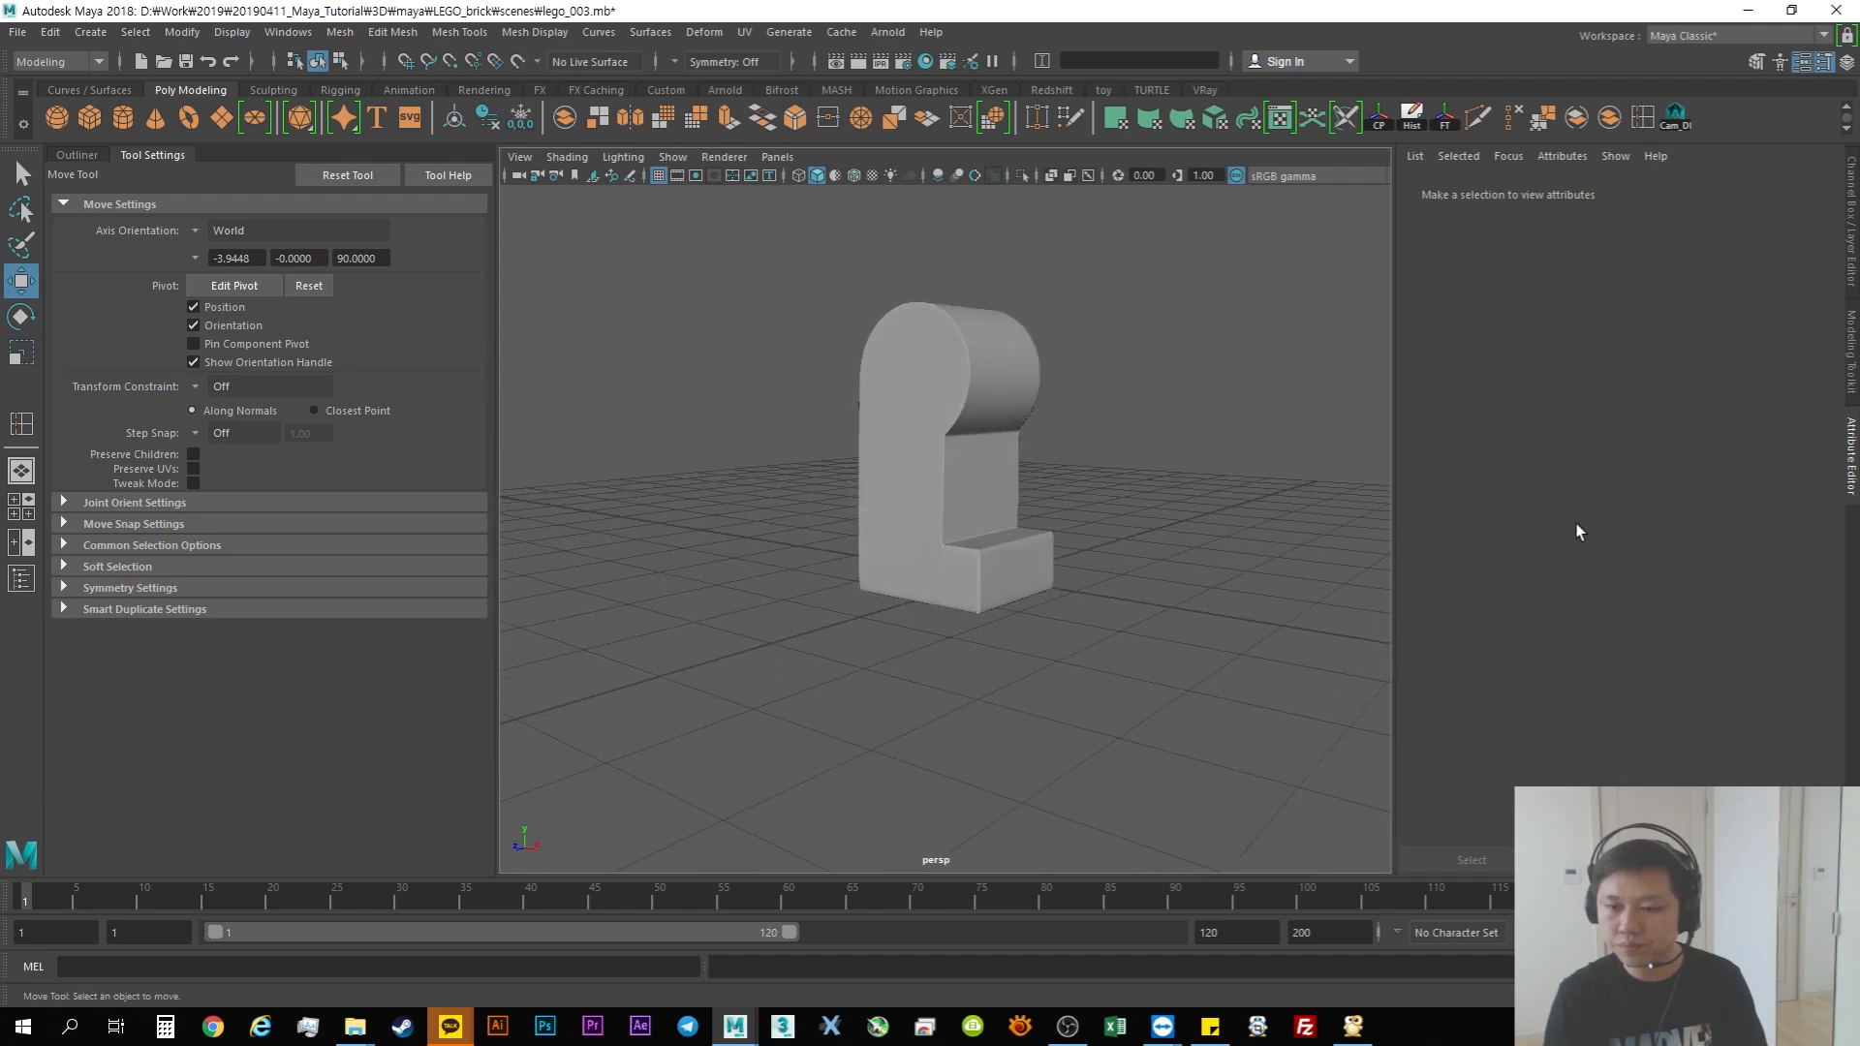
{"action": "right_click_drag", "start_coordinate": [1211, 514], "coordinate": [1579, 571], "text": "alt"}
{"action": "left_click_drag", "start_coordinate": [1114, 596], "coordinate": [863, 659], "text": "alt"}
{"action": "scroll", "coordinate": [1116, 628], "scroll_direction": "up", "scroll_amount": 3}
{"action": "left_click", "coordinate": [998, 626]}
{"action": "key", "text": "1"}
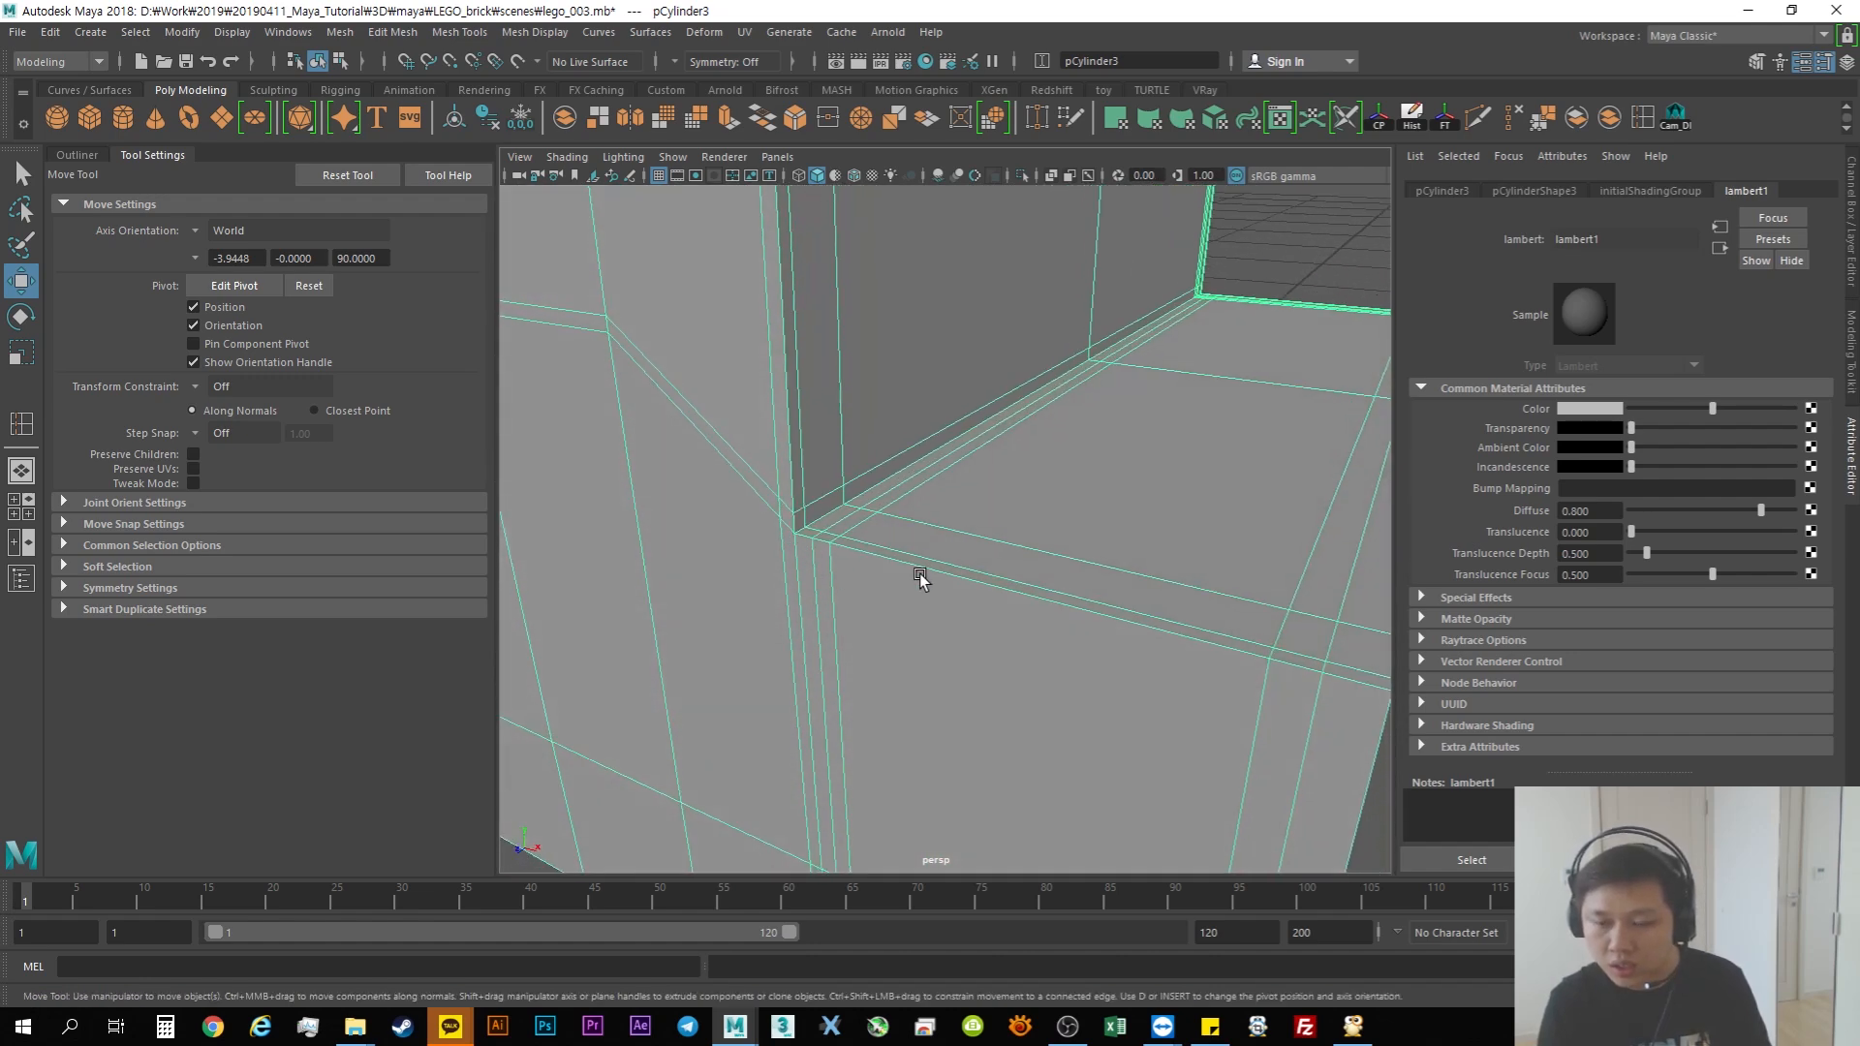
{"action": "key", "text": "f"}
{"action": "key", "text": "g"}
{"action": "scroll", "coordinate": [833, 523], "scroll_direction": "up", "scroll_amount": 5}
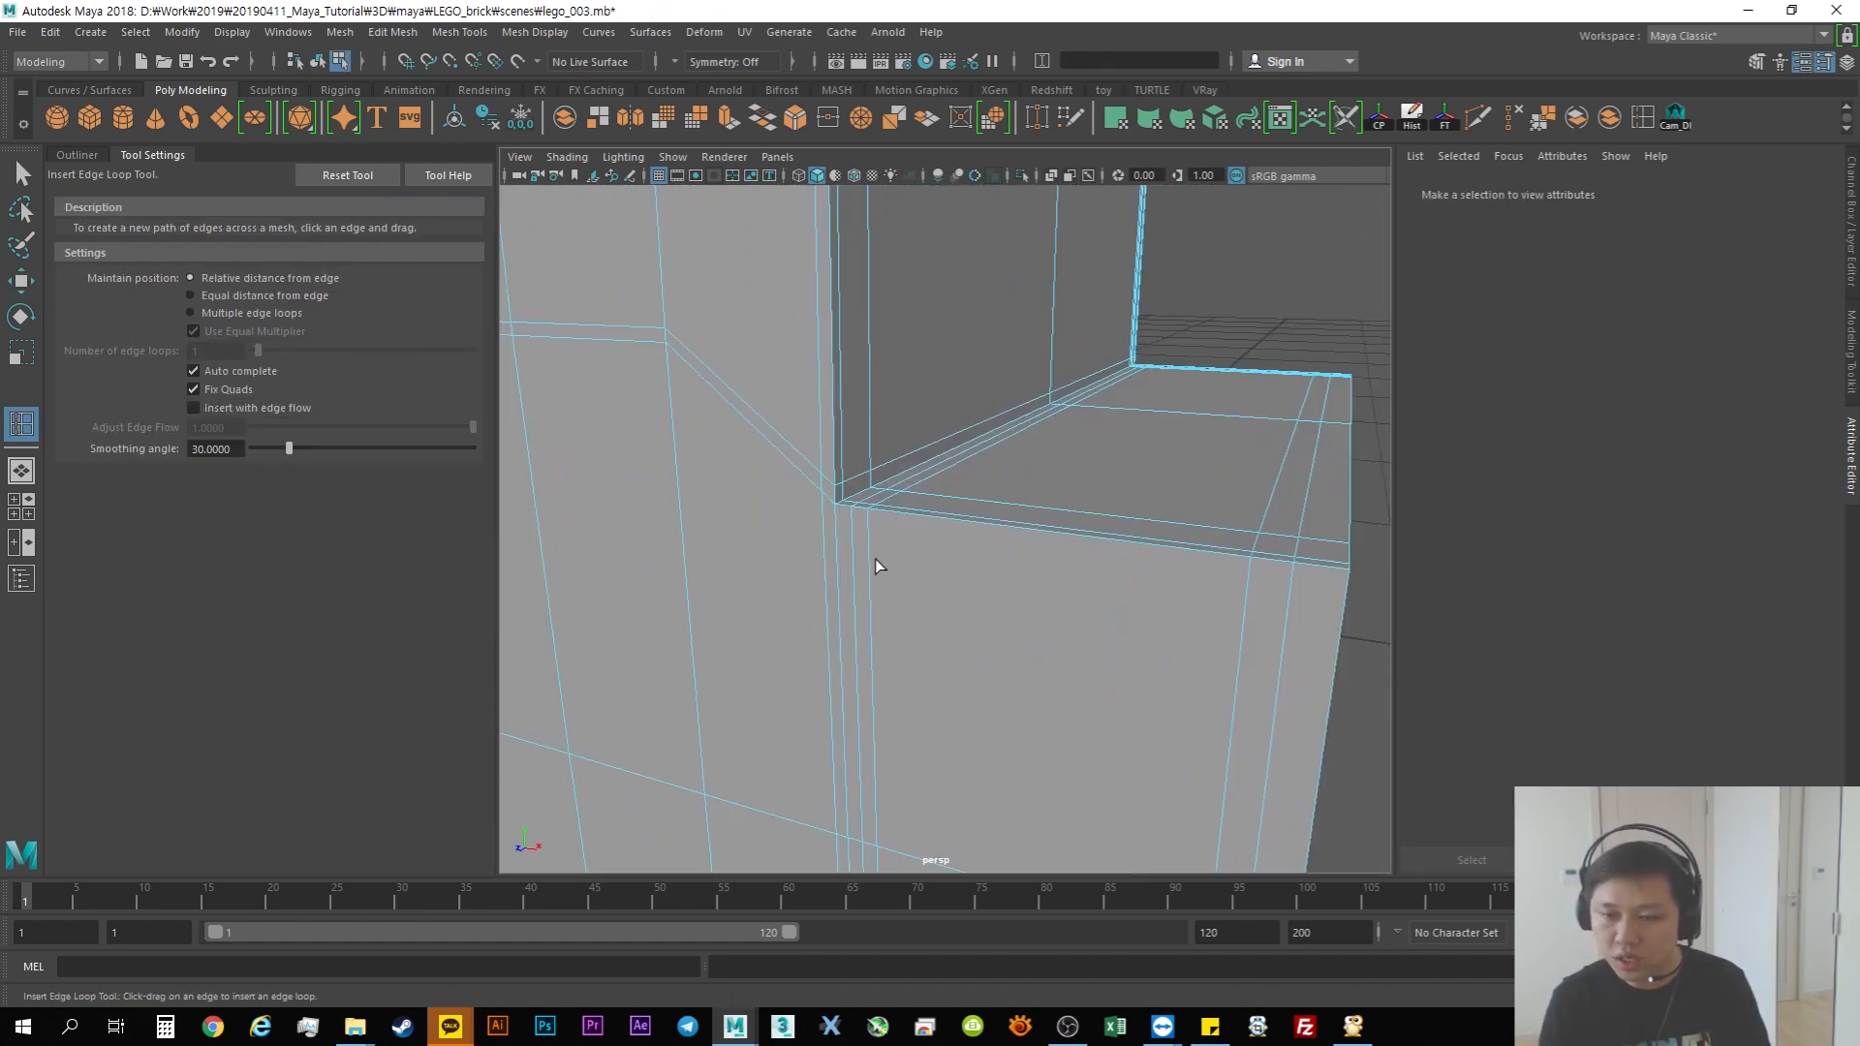
{"action": "left_click", "coordinate": [869, 525]}
{"action": "scroll", "coordinate": [833, 524], "scroll_direction": "down", "scroll_amount": 3}
{"action": "scroll", "coordinate": [795, 520], "scroll_direction": "down", "scroll_amount": 3}
{"action": "left_click_drag", "start_coordinate": [876, 511], "coordinate": [989, 513], "text": "alt"}
Step: Delete the new loop's surplus edge segments beside the lower hole on both sides of the leg's back
{"action": "key", "text": "w"}
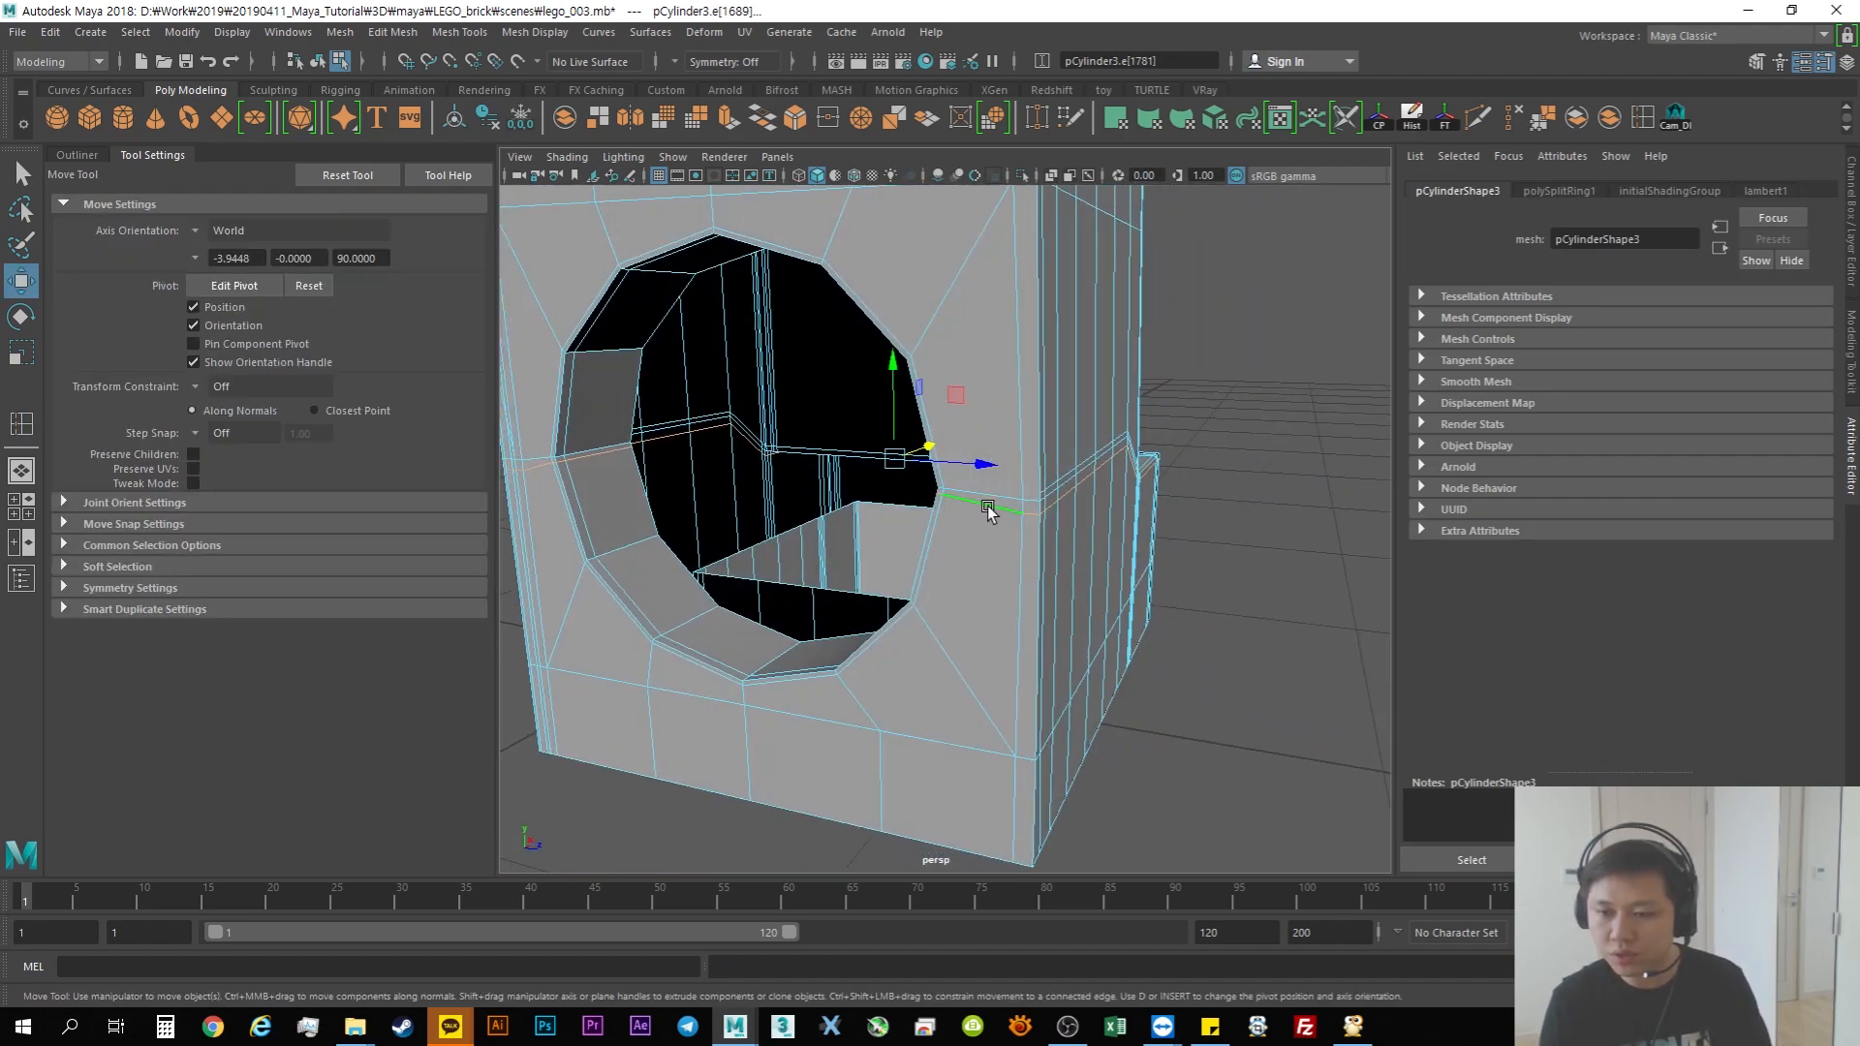
{"action": "left_click", "coordinate": [1034, 520]}
{"action": "right_click_drag", "start_coordinate": [974, 567], "coordinate": [1287, 567], "text": "alt"}
{"action": "left_click", "coordinate": [1228, 480]}
{"action": "key", "text": "Delete"}
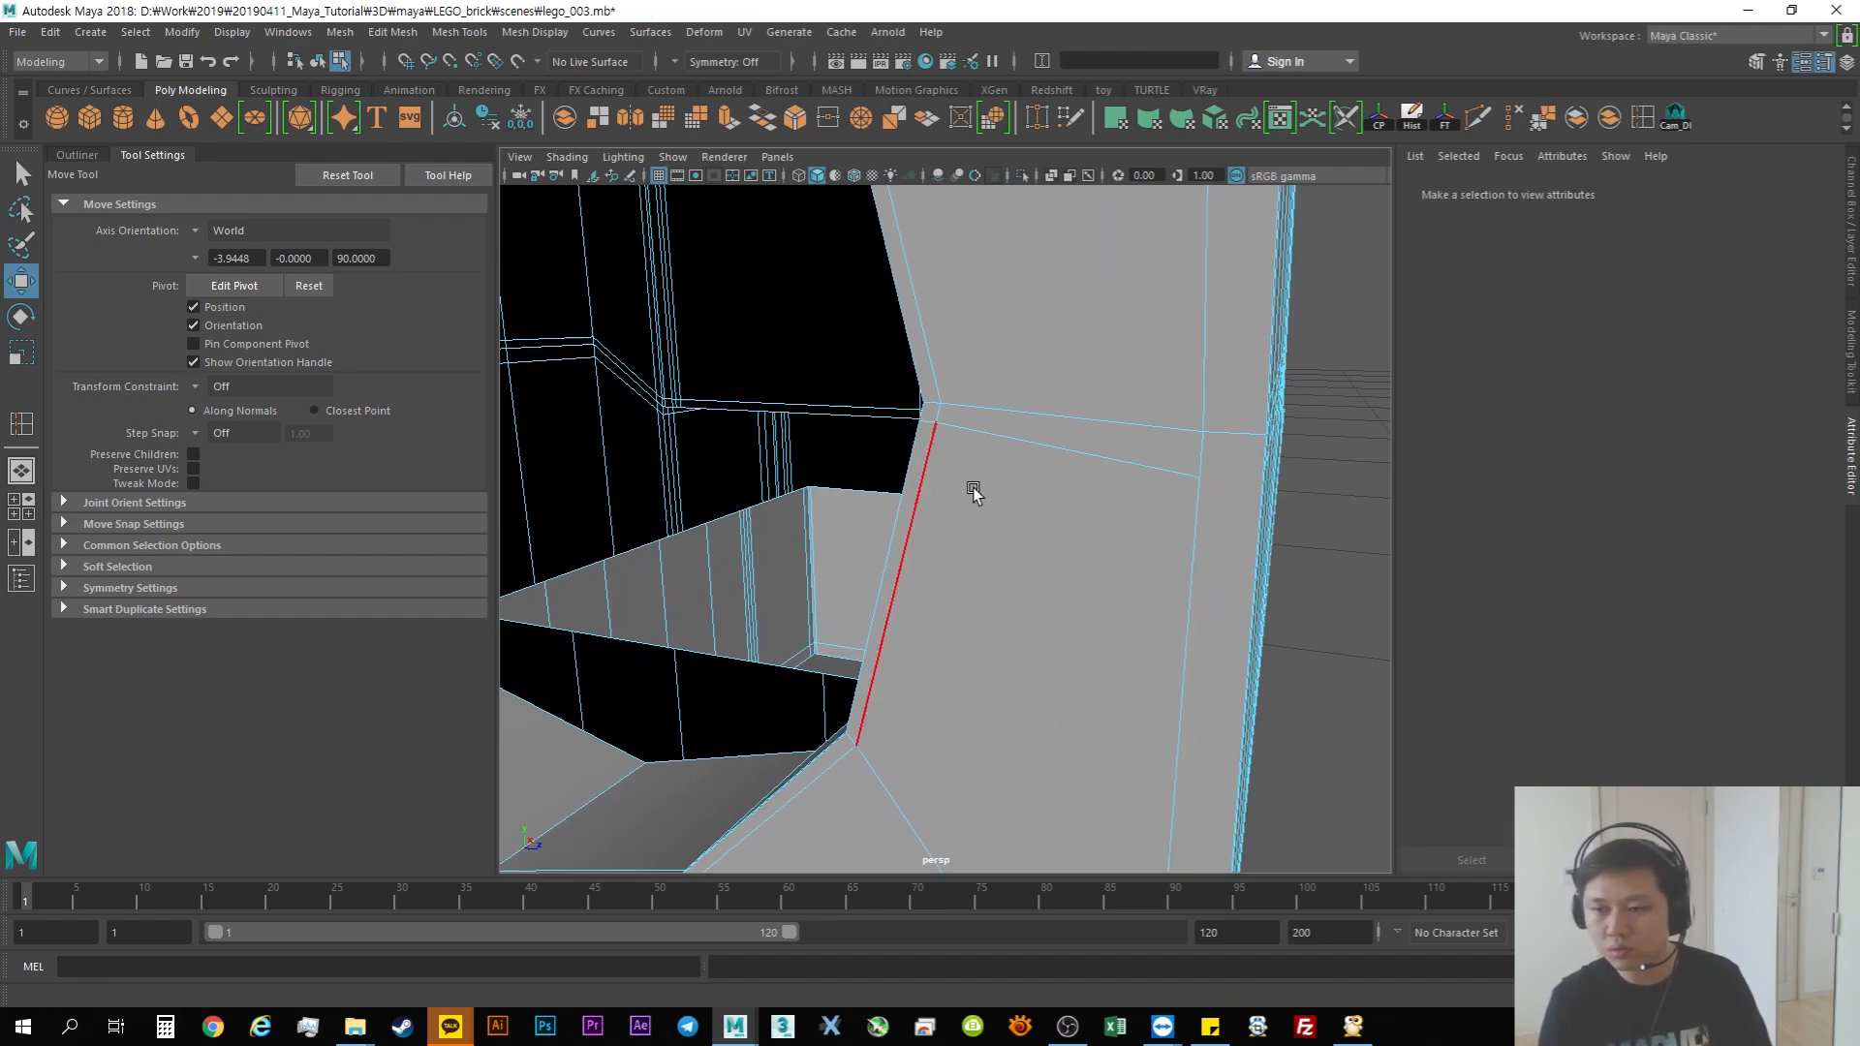
{"action": "right_click_drag", "start_coordinate": [974, 487], "coordinate": [693, 523], "text": "alt"}
{"action": "middle_click_drag", "start_coordinate": [694, 523], "coordinate": [1008, 581], "text": "alt"}
{"action": "mouse_move", "coordinate": [987, 583]}
{"action": "left_mouse_down", "text": "alt"}
{"action": "mouse_move", "coordinate": [903, 568]}
{"action": "mouse_move", "coordinate": [914, 552]}
{"action": "mouse_move", "coordinate": [1018, 601]}
{"action": "left_mouse_up", "text": "alt"}
{"action": "left_click", "coordinate": [934, 482]}
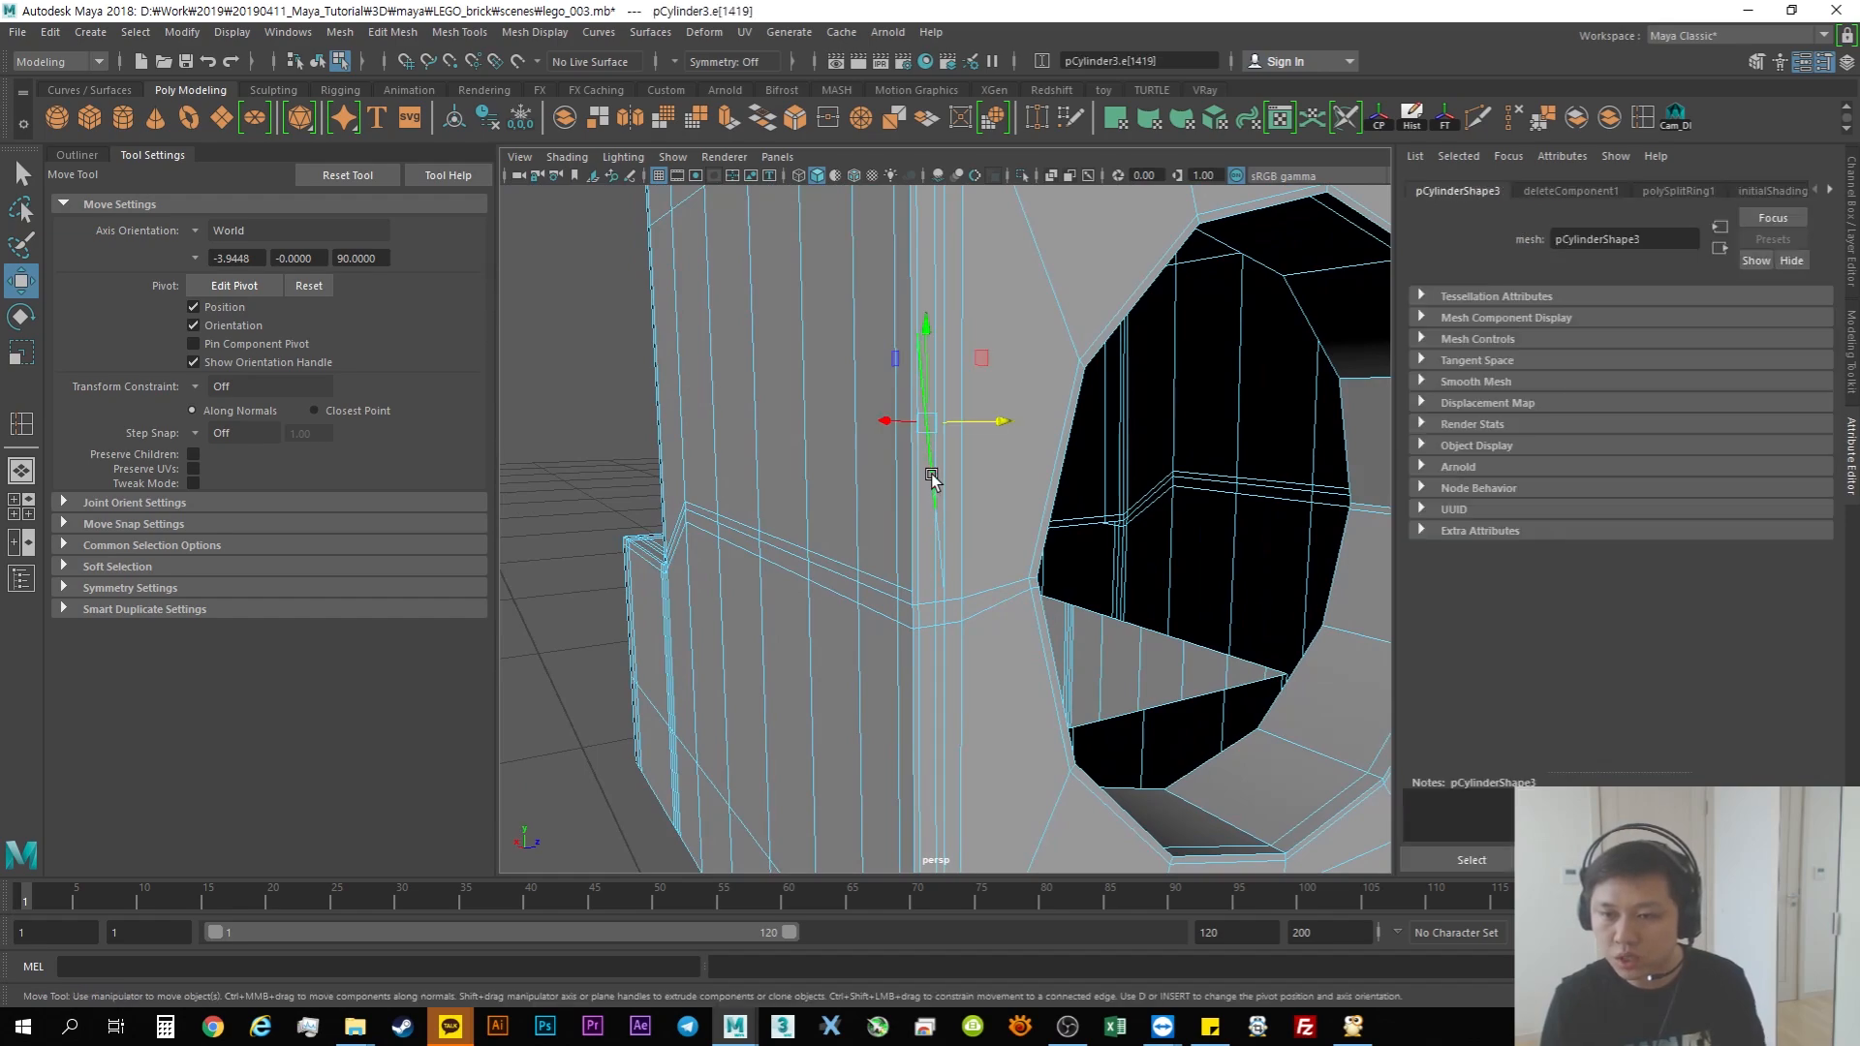
{"action": "key", "text": "Delete"}
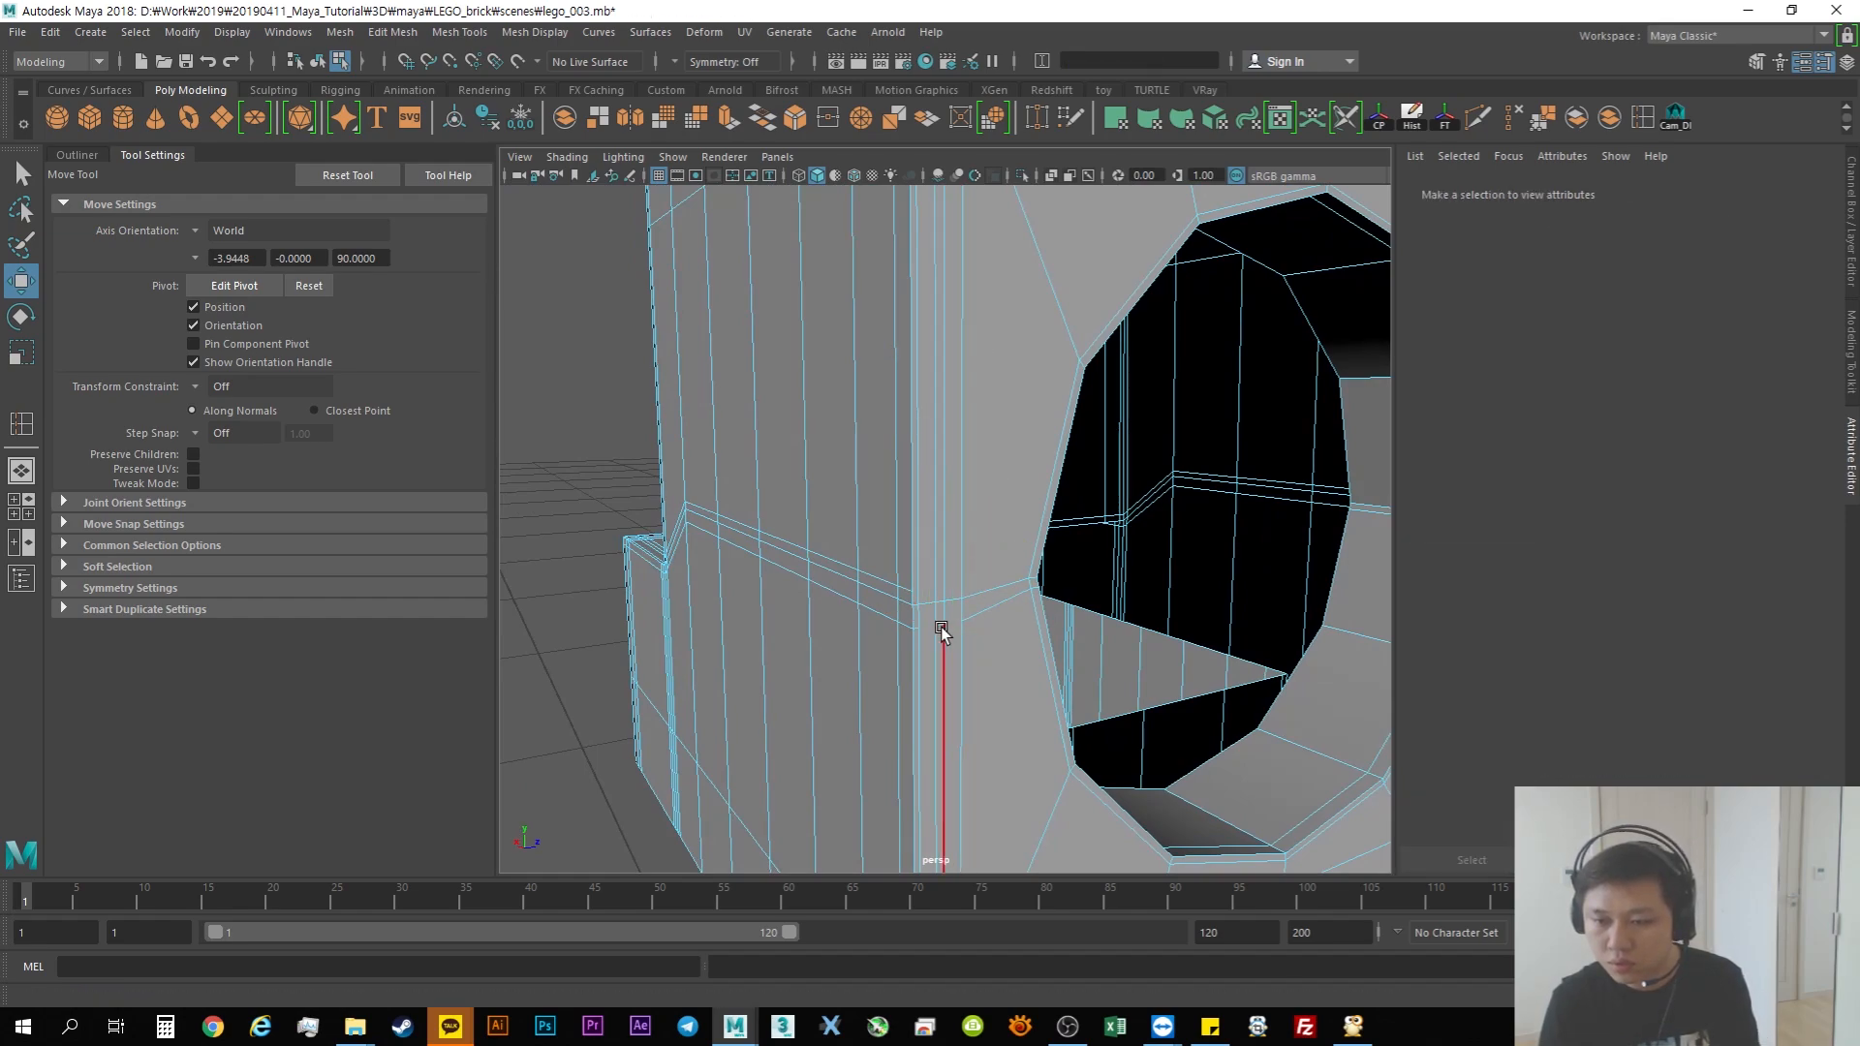
Step: Remove the leftover edges and vertices between the lower hole's rim and the leg's back corners
{"action": "scroll", "coordinate": [937, 644], "scroll_direction": "down", "scroll_amount": 2}
{"action": "left_click", "coordinate": [982, 576]}
{"action": "key", "text": "ctrl+Delete"}
{"action": "key", "text": "F9"}
{"action": "left_click_drag", "start_coordinate": [1047, 676], "coordinate": [1035, 580]}
{"action": "right_click_drag", "start_coordinate": [925, 533], "coordinate": [926, 445]}
{"action": "left_click", "coordinate": [955, 535]}
{"action": "left_click", "coordinate": [961, 533]}
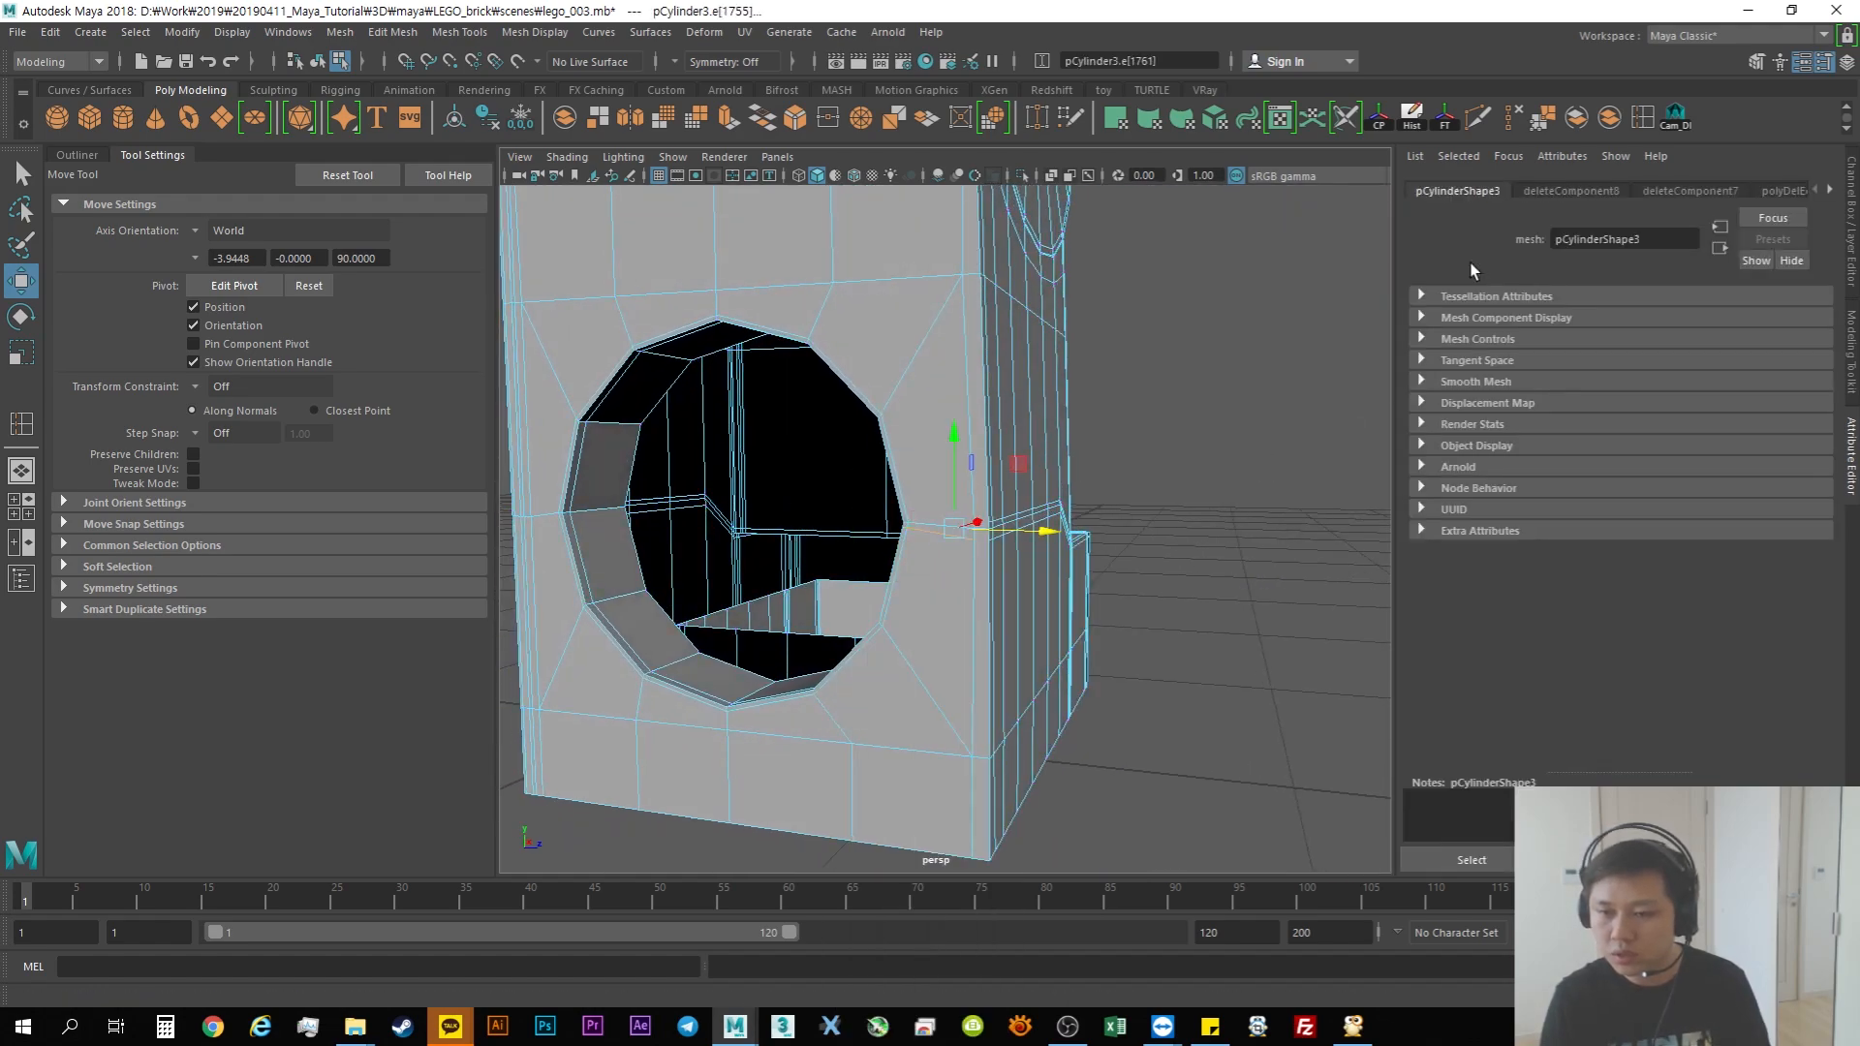
{"action": "left_click", "coordinate": [1520, 124]}
{"action": "left_click_drag", "start_coordinate": [1037, 540], "coordinate": [936, 568], "text": "alt"}
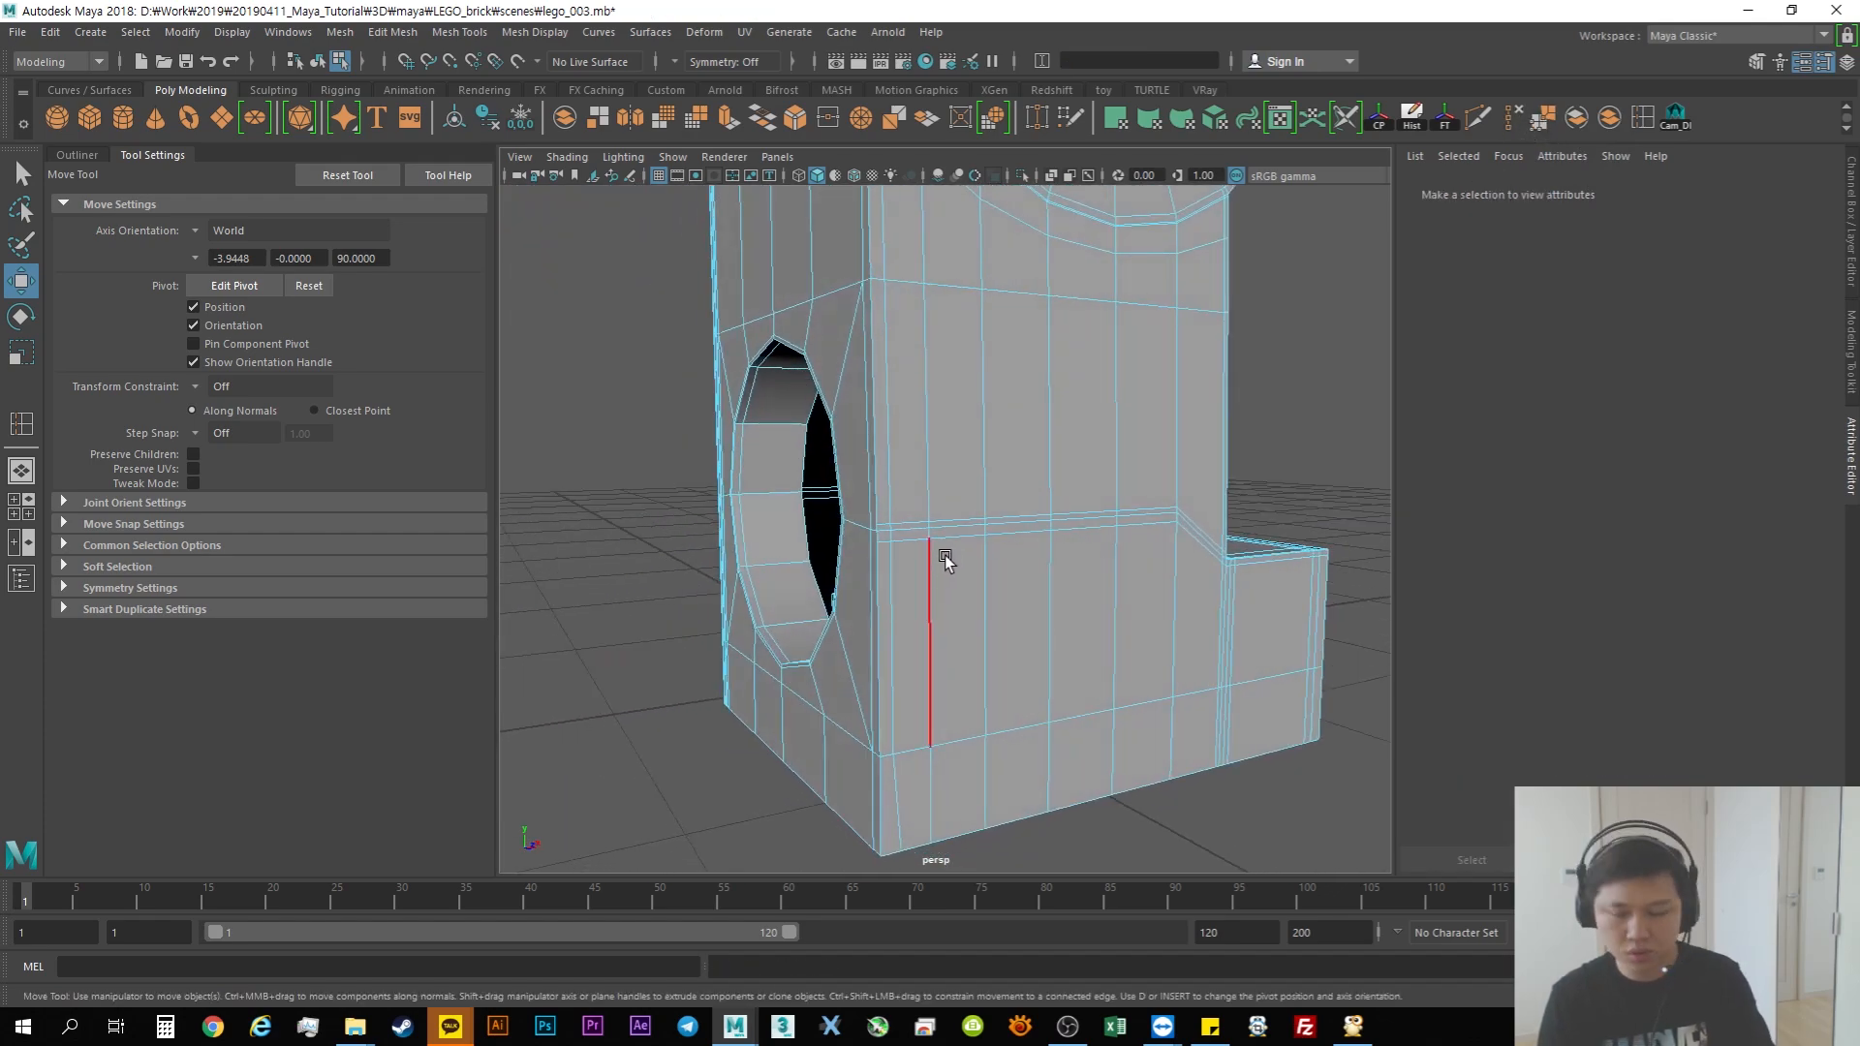
Step: Preview the leg mesh smoothed and examine the sharpness of its corners around the foot, comparing with the unsmoothed wireframe
{"action": "left_click", "coordinate": [945, 560]}
{"action": "key", "text": "F8"}
{"action": "key", "text": "3"}
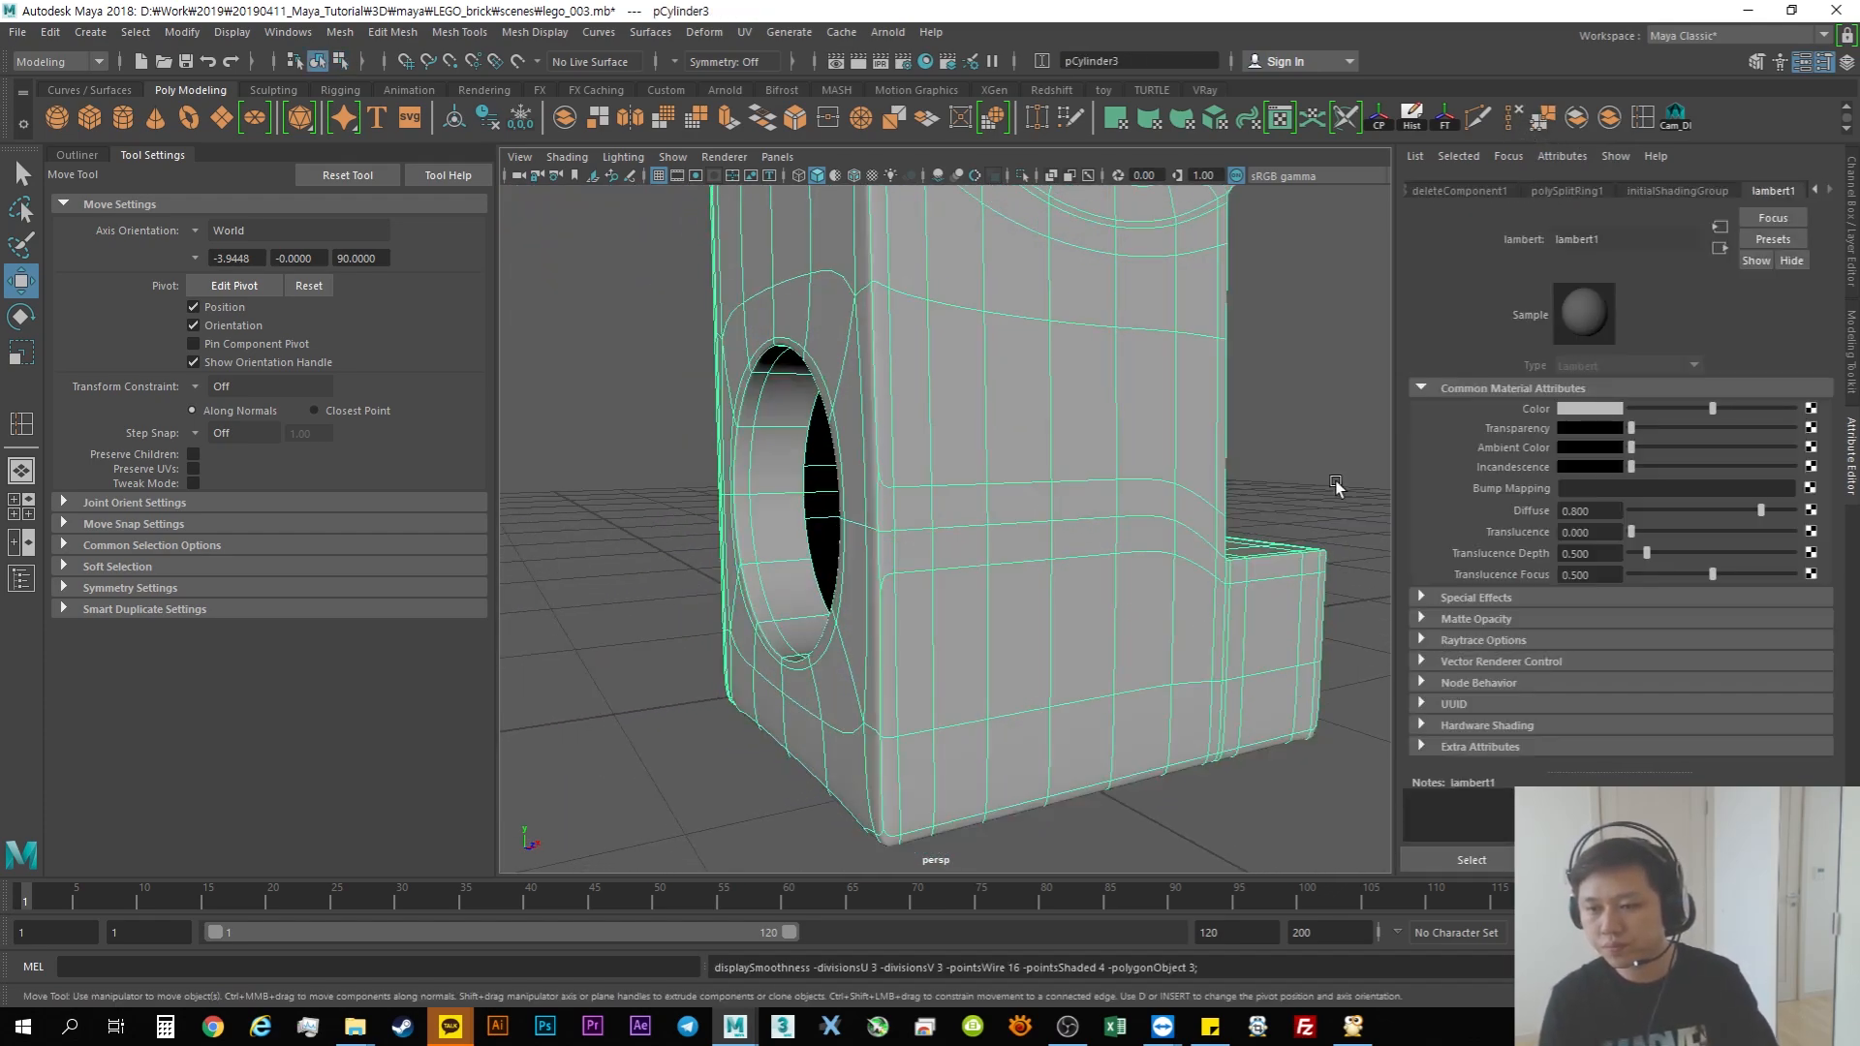
{"action": "left_click", "coordinate": [1330, 493]}
{"action": "right_click_drag", "start_coordinate": [1201, 577], "coordinate": [1167, 582], "text": "alt"}
{"action": "left_click_drag", "start_coordinate": [1166, 582], "coordinate": [868, 602], "text": "alt"}
{"action": "right_click_drag", "start_coordinate": [869, 602], "coordinate": [986, 601], "text": "alt"}
{"action": "left_click_drag", "start_coordinate": [986, 601], "coordinate": [920, 623], "text": "alt"}
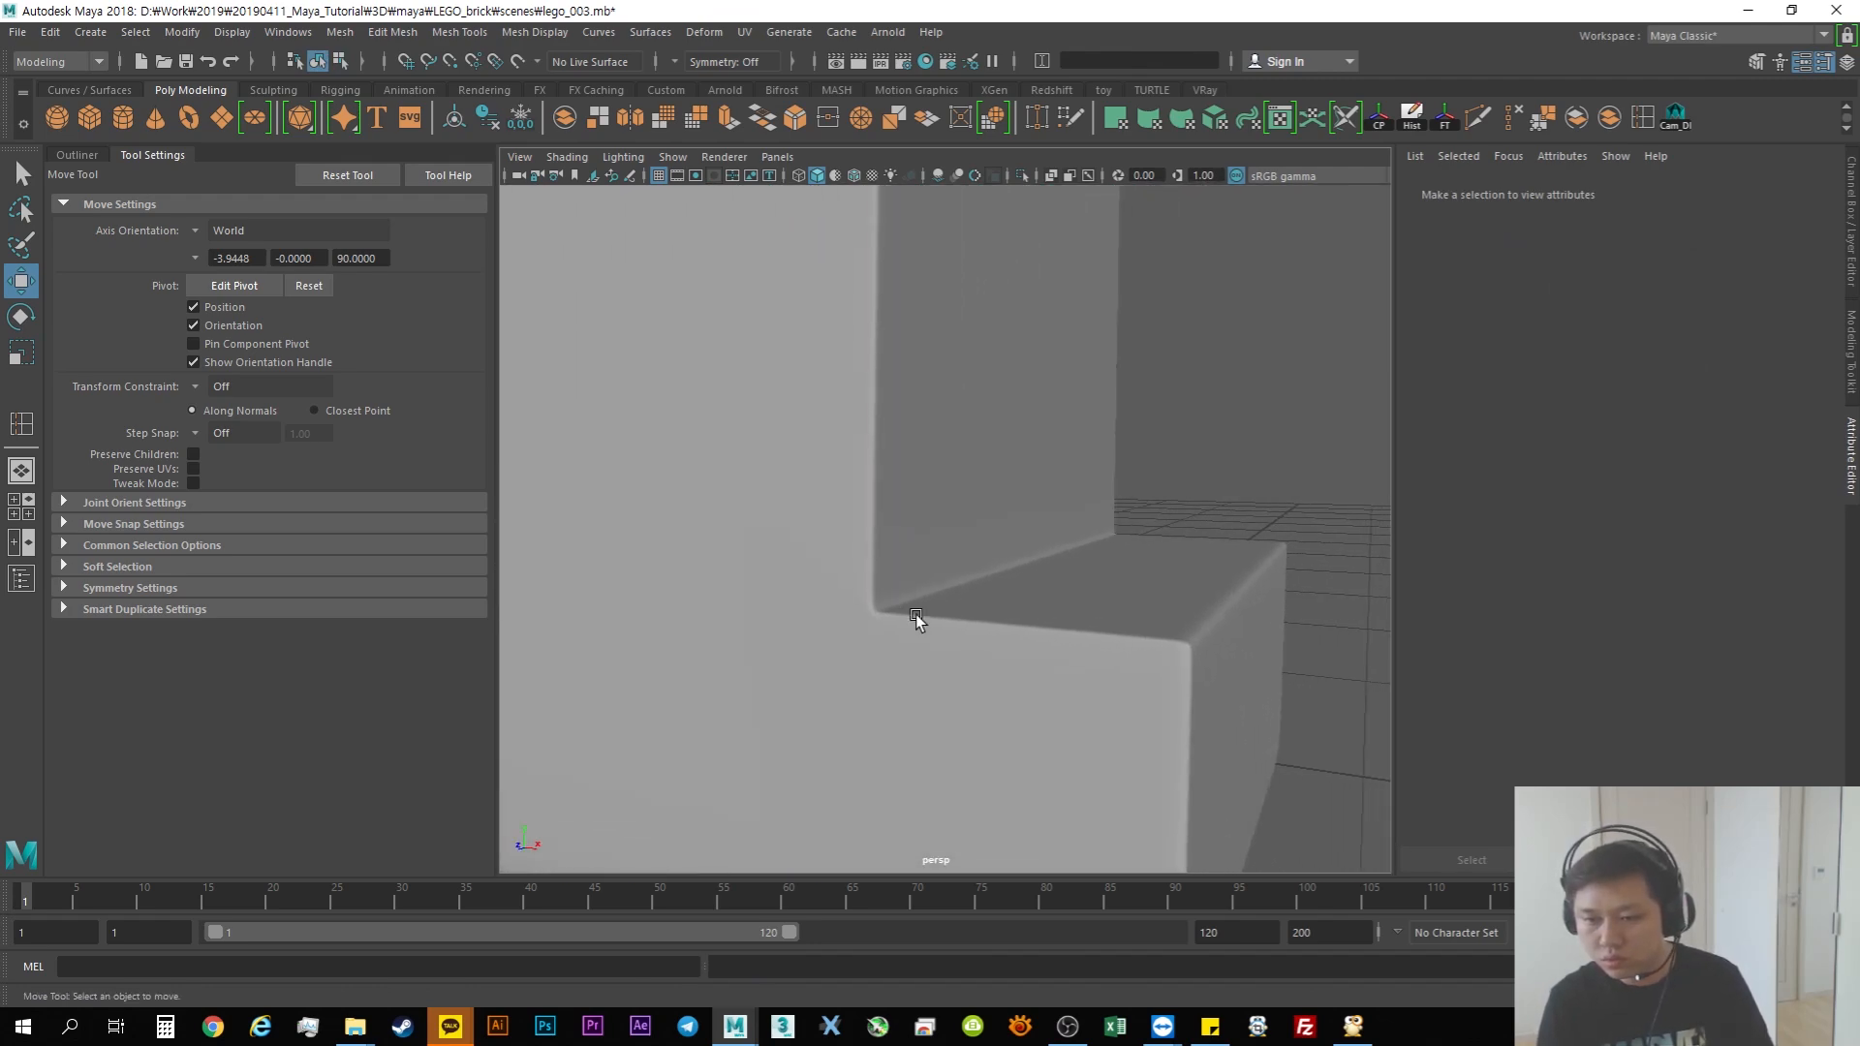
{"action": "left_click_drag", "start_coordinate": [1111, 657], "coordinate": [1162, 636], "text": "alt"}
{"action": "right_click_drag", "start_coordinate": [1162, 635], "coordinate": [899, 672], "text": "alt"}
{"action": "left_click_drag", "start_coordinate": [899, 672], "coordinate": [887, 641], "text": "alt"}
{"action": "left_click_drag", "start_coordinate": [977, 684], "coordinate": [924, 643], "text": "alt"}
{"action": "right_click_drag", "start_coordinate": [924, 642], "coordinate": [920, 620], "text": "alt"}
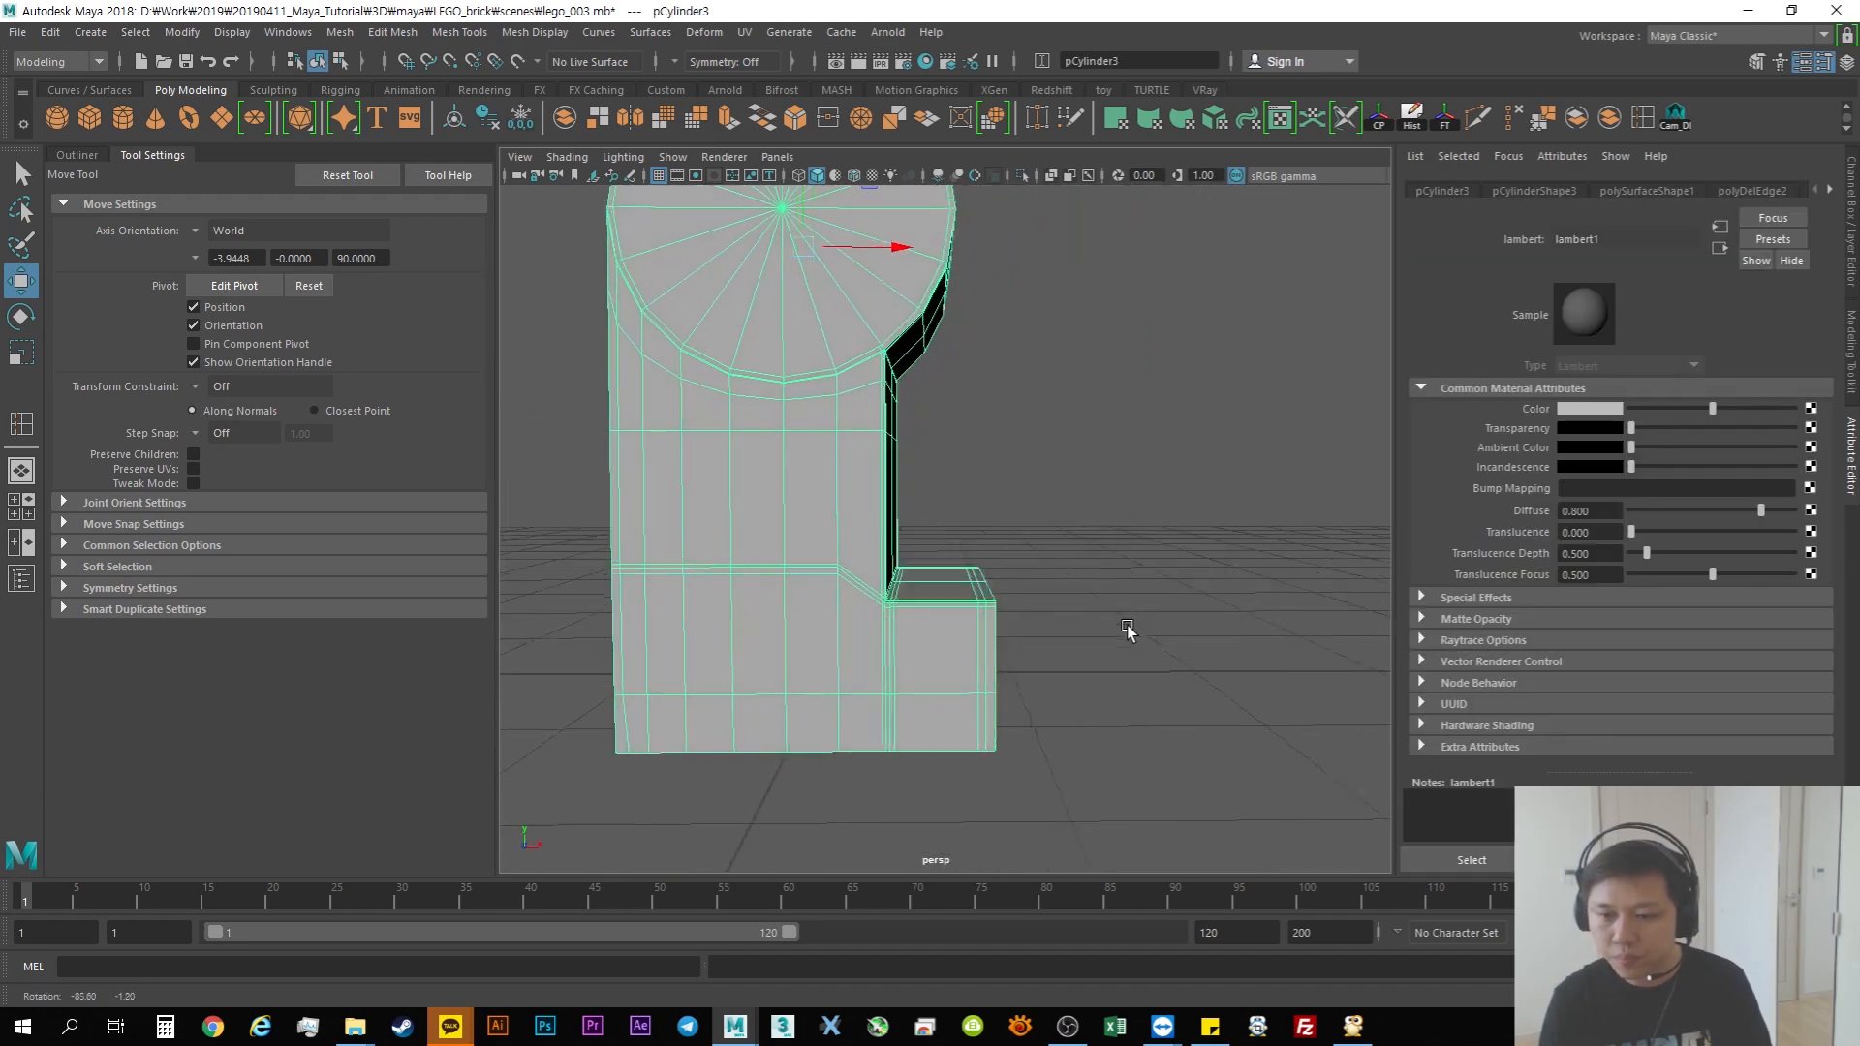
{"action": "right_click_drag", "start_coordinate": [1127, 627], "coordinate": [984, 627], "text": "alt"}
{"action": "left_click_drag", "start_coordinate": [984, 627], "coordinate": [1198, 644], "text": "alt"}
{"action": "right_click_drag", "start_coordinate": [1198, 643], "coordinate": [903, 613], "text": "alt"}
{"action": "left_click_drag", "start_coordinate": [903, 613], "coordinate": [1277, 642], "text": "alt"}
Step: Delete the leg's construction history and freeze its transformations so translate and rotate are 0 and scale is 1
{"action": "key", "text": "ctrl+a"}
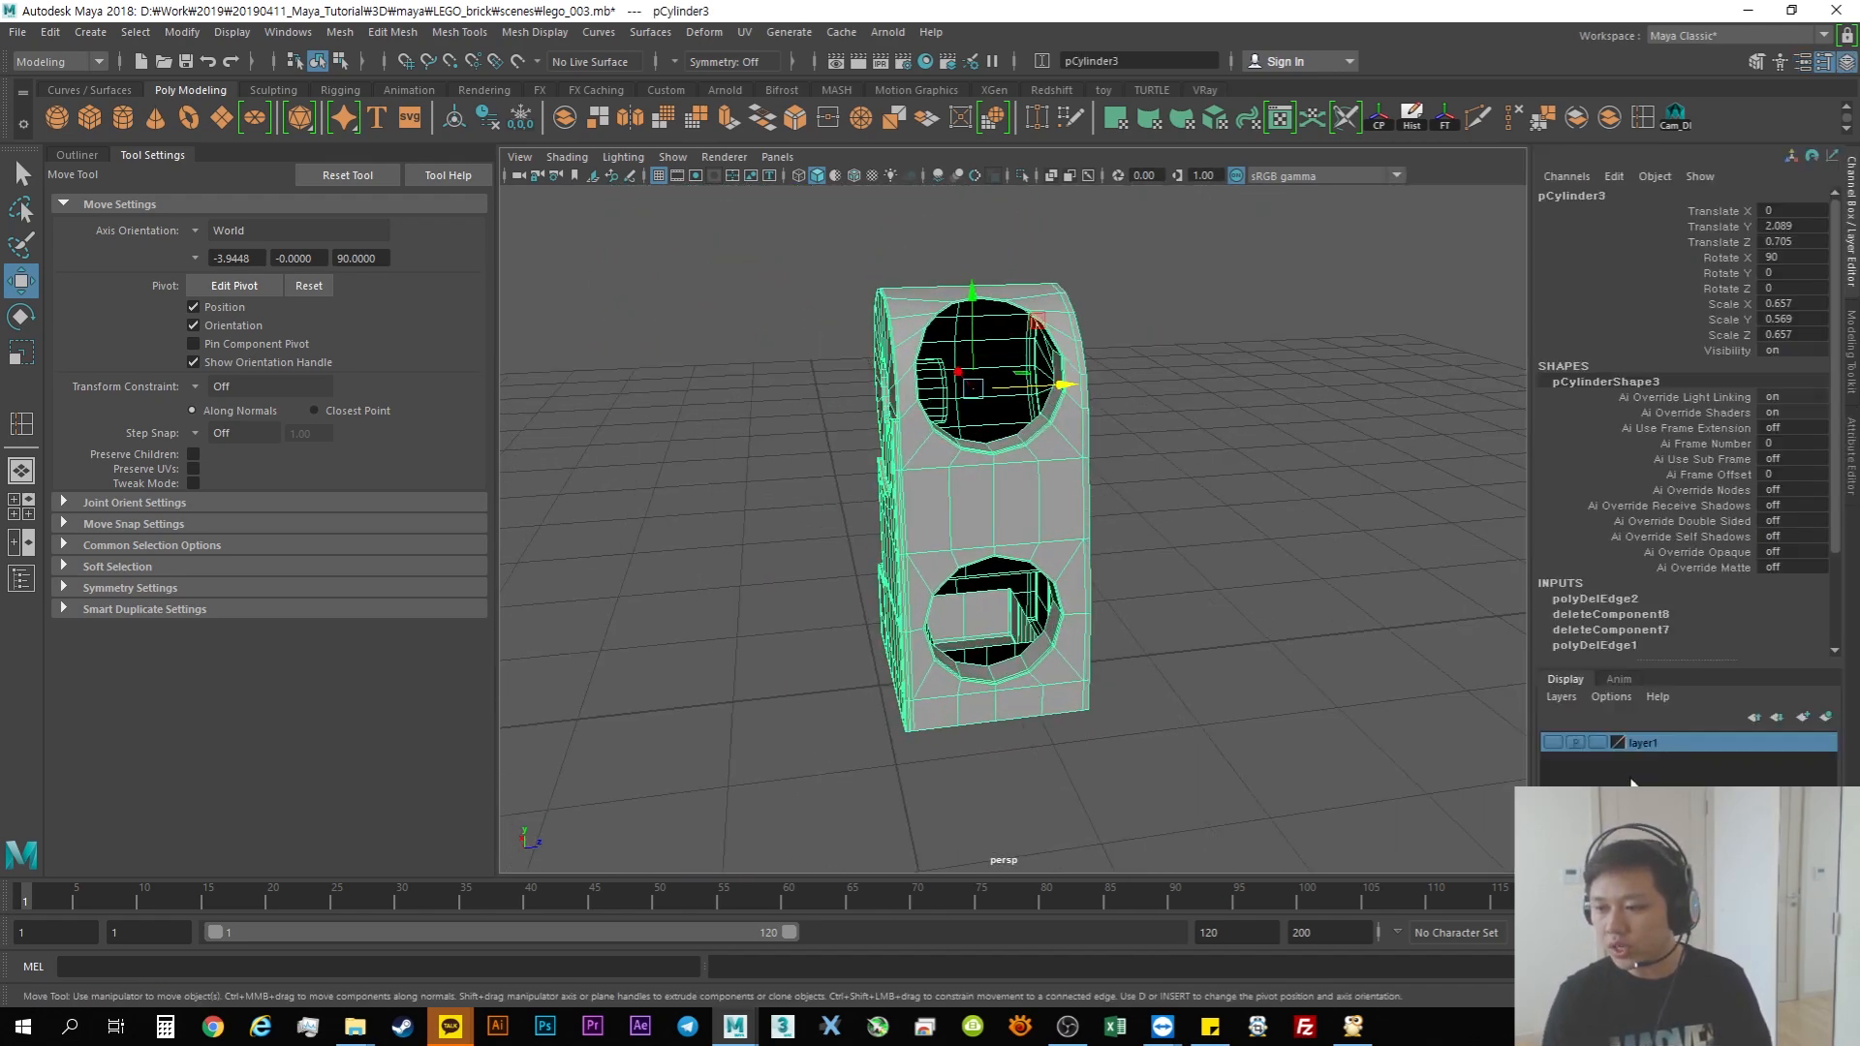
{"action": "left_click", "coordinate": [77, 156]}
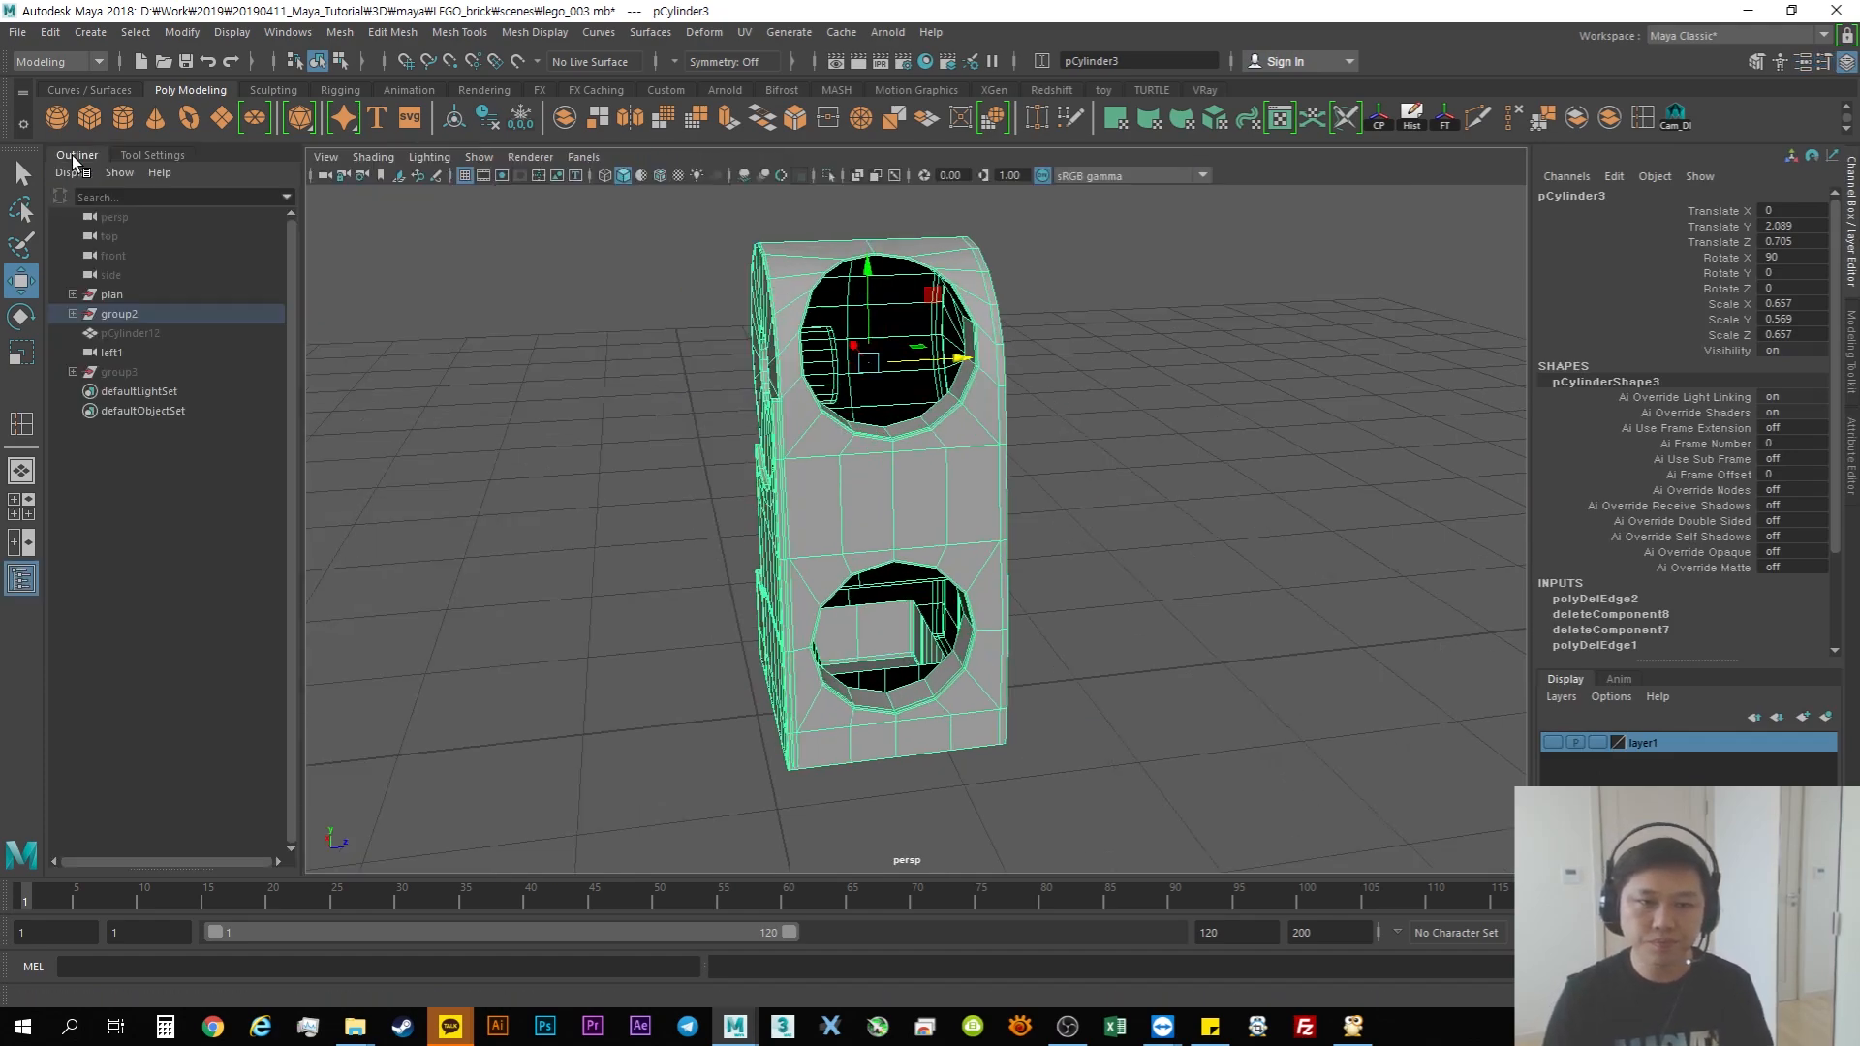
{"action": "left_click", "coordinate": [1414, 125]}
{"action": "left_click_drag", "start_coordinate": [1153, 426], "coordinate": [1187, 436], "text": "alt"}
{"action": "right_click_drag", "start_coordinate": [1187, 436], "coordinate": [1029, 428], "text": "alt"}
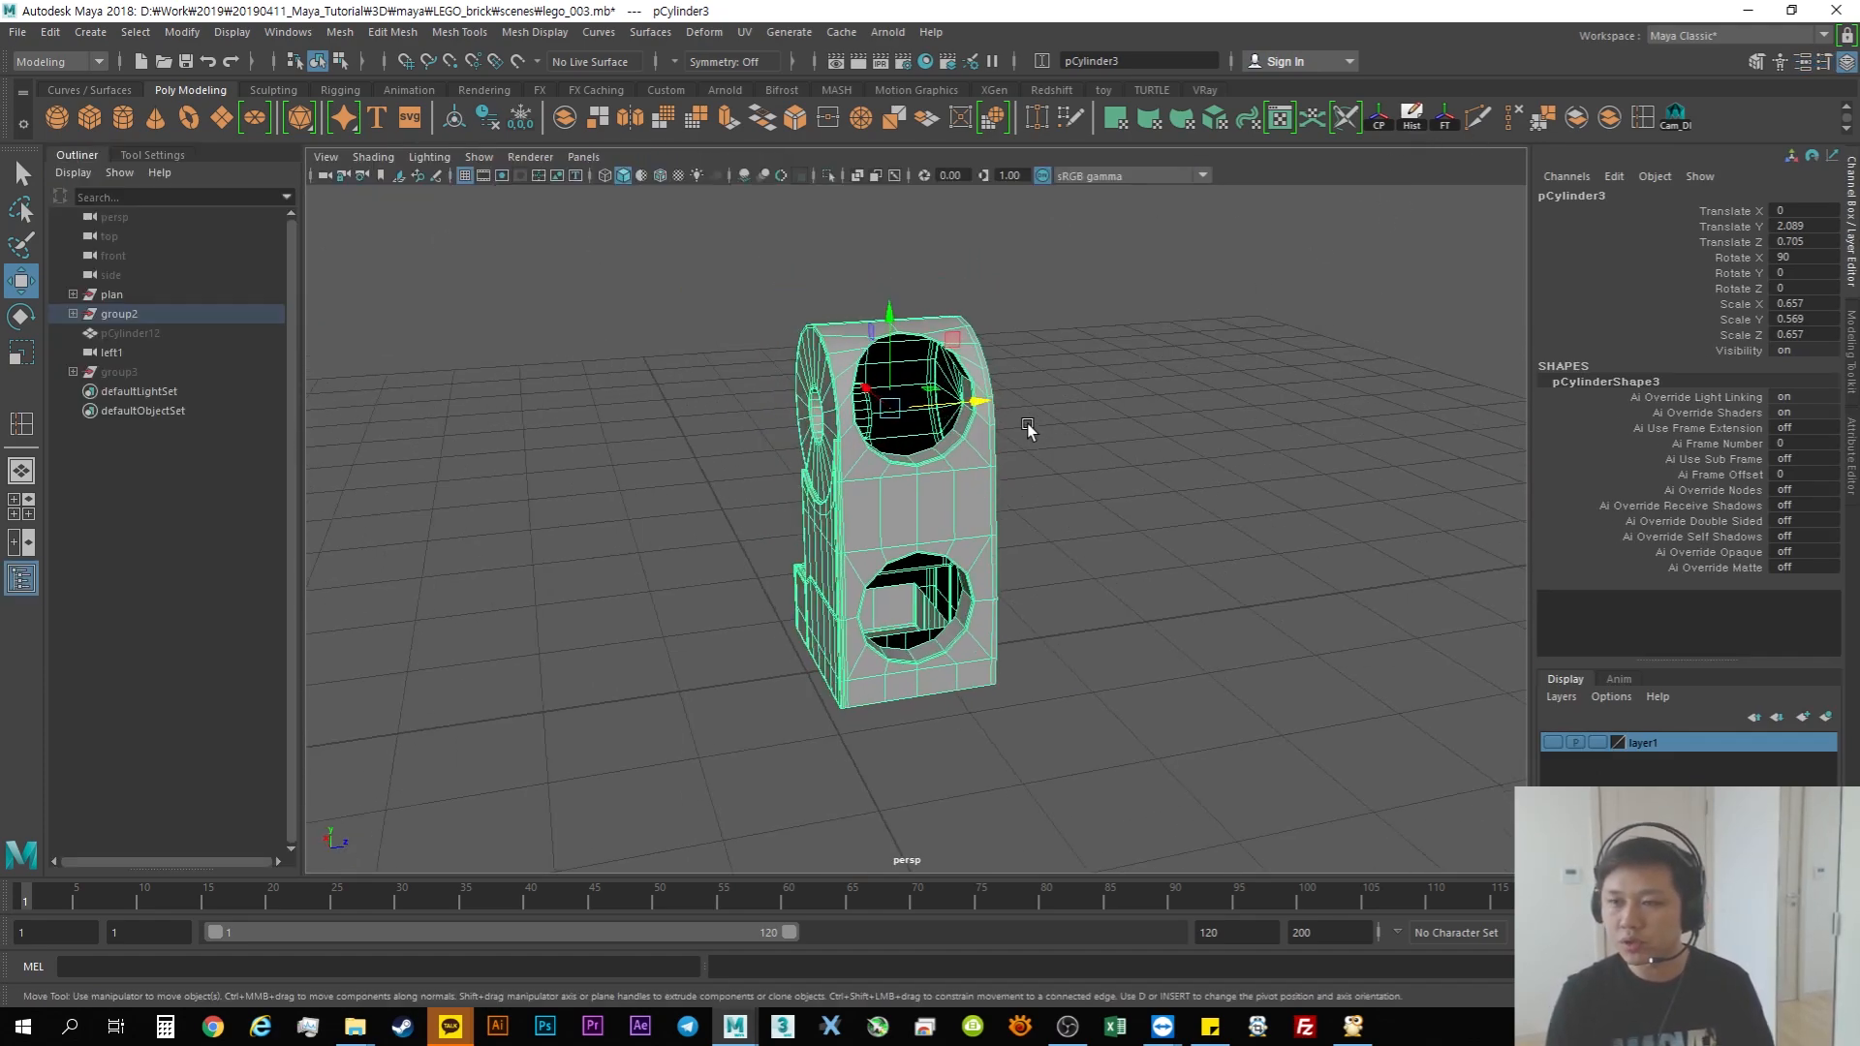
{"action": "left_click", "coordinate": [1444, 120]}
{"action": "left_click_drag", "start_coordinate": [1184, 457], "coordinate": [1086, 495], "text": "alt"}
{"action": "left_click_drag", "start_coordinate": [954, 528], "coordinate": [1041, 537], "text": "alt"}
{"action": "left_click_drag", "start_coordinate": [1084, 445], "coordinate": [869, 455], "text": "alt"}
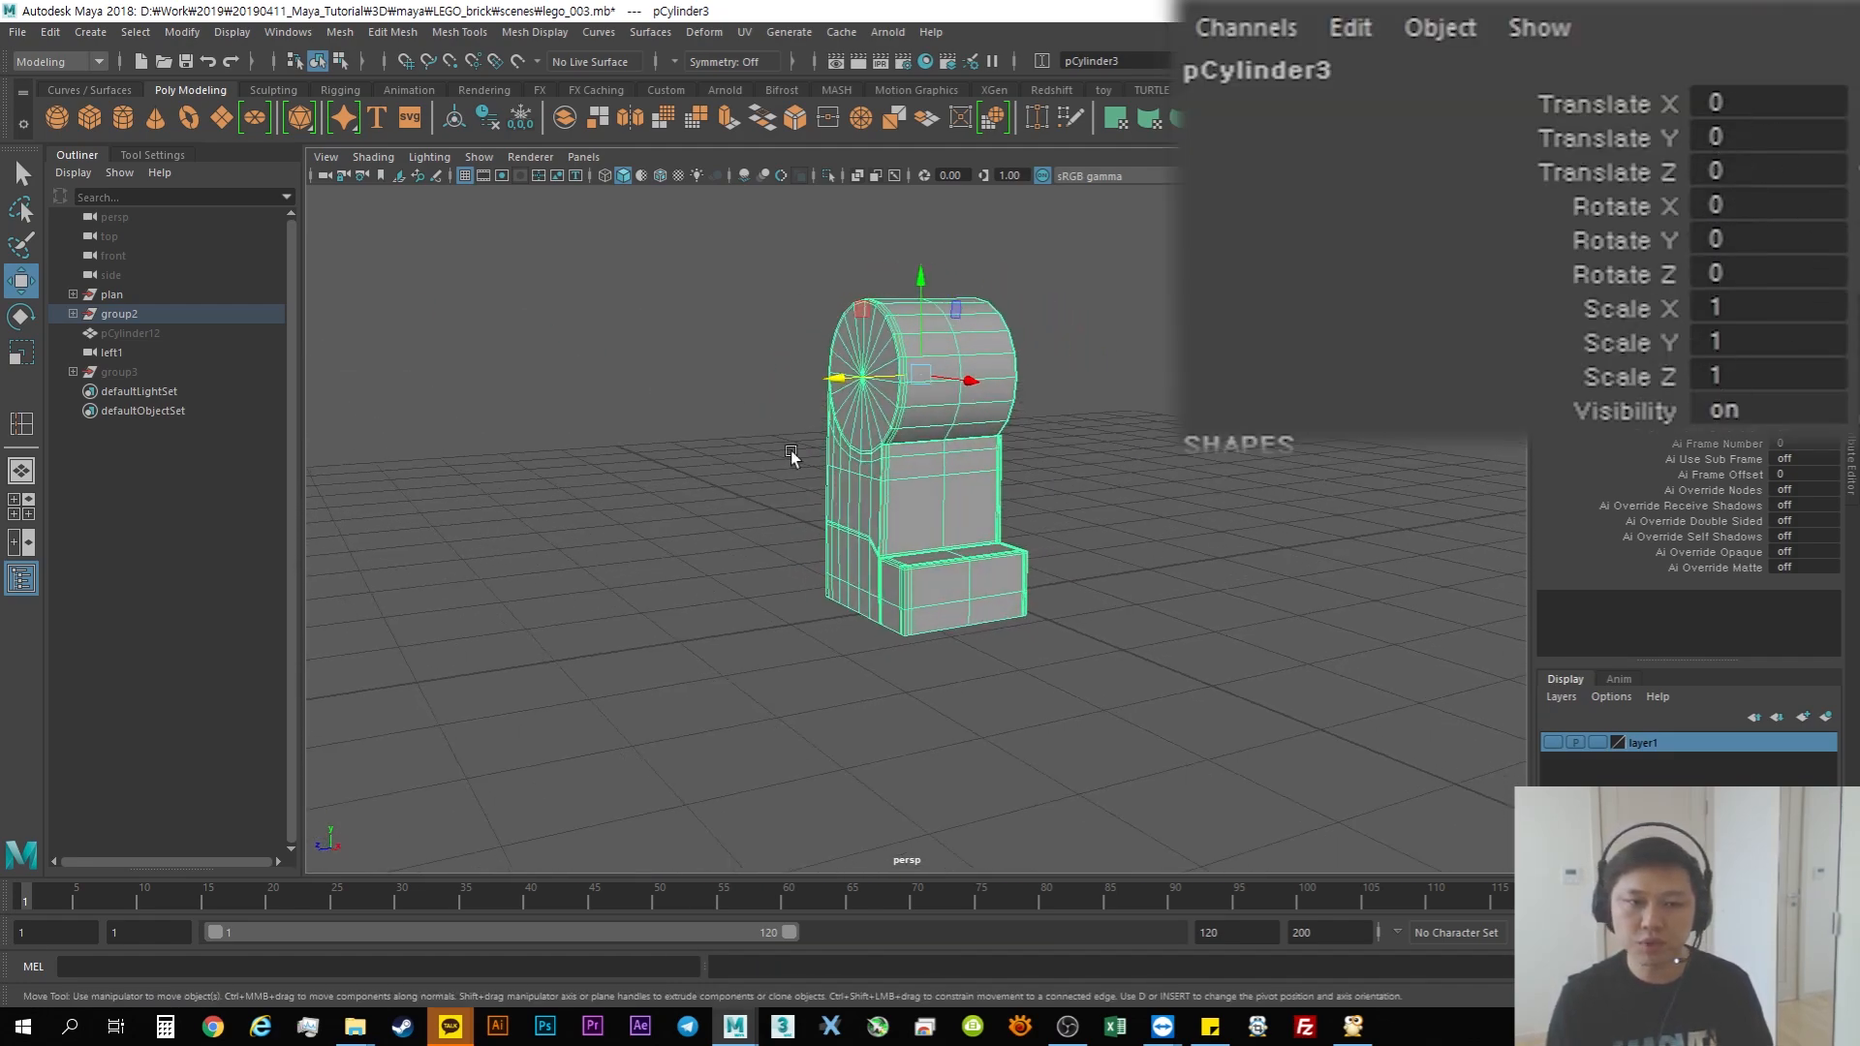
Step: Turn on the visibility of the hidden group3 and view the minifigure's body together with the finished leg
{"action": "left_click", "coordinate": [119, 373]}
{"action": "double_click", "coordinate": [1746, 409]}
{"action": "type", "text": "1"}
{"action": "key", "text": "Return"}
{"action": "left_click", "coordinate": [1095, 450]}
{"action": "middle_click_drag", "start_coordinate": [1027, 450], "coordinate": [922, 615], "text": "alt"}
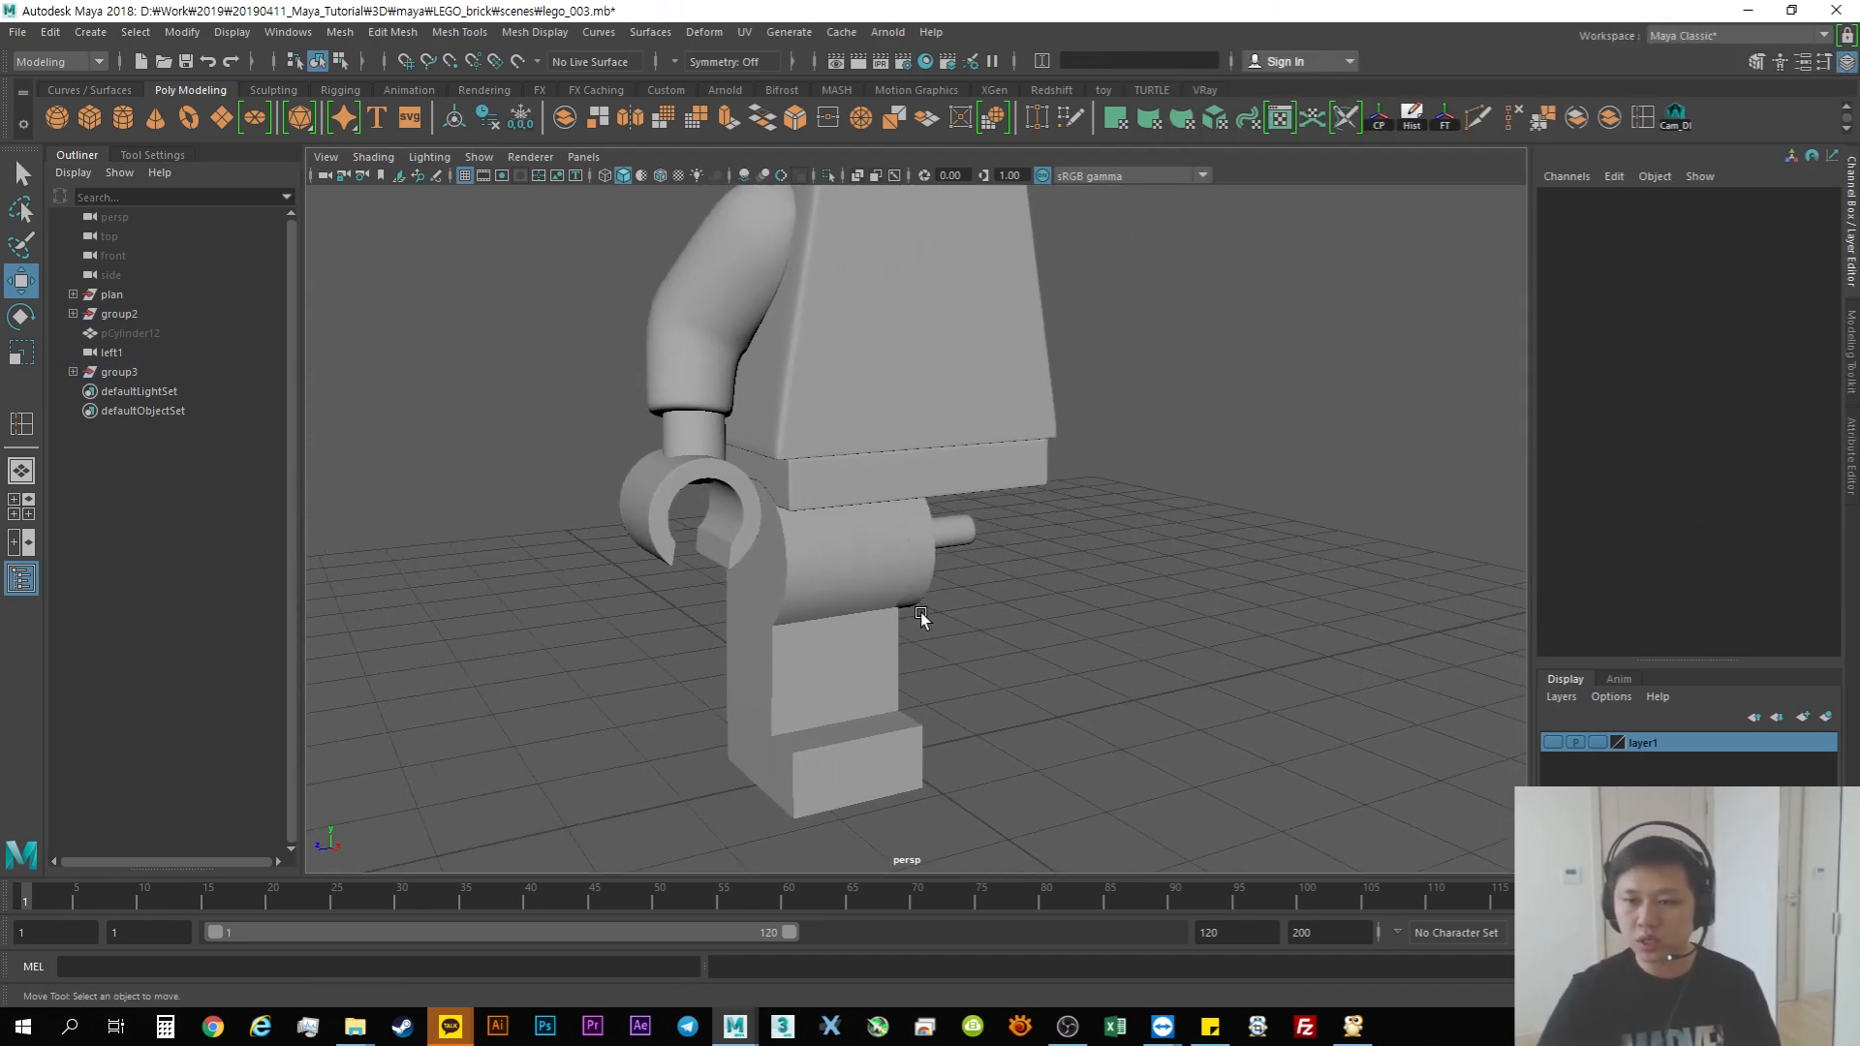
{"action": "left_click_drag", "start_coordinate": [921, 615], "coordinate": [816, 580], "text": "alt"}
{"action": "middle_click_drag", "start_coordinate": [872, 527], "coordinate": [874, 655], "text": "alt"}
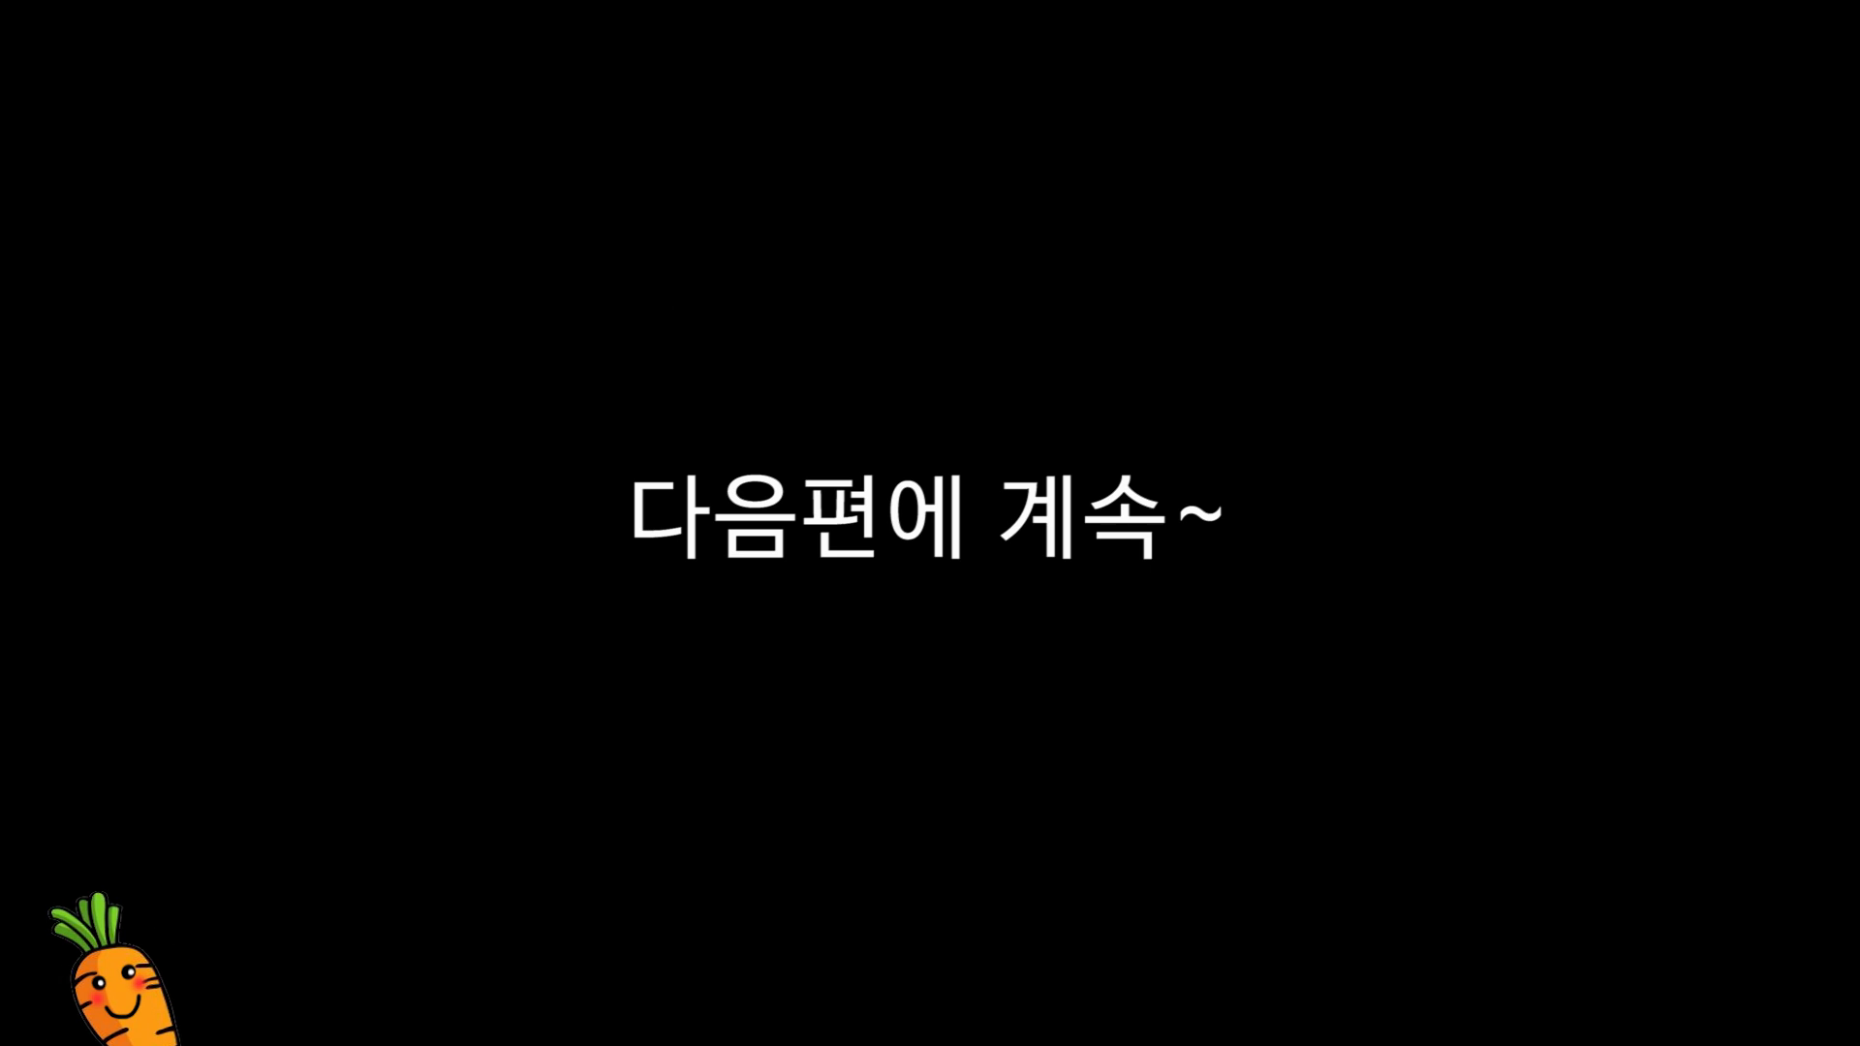